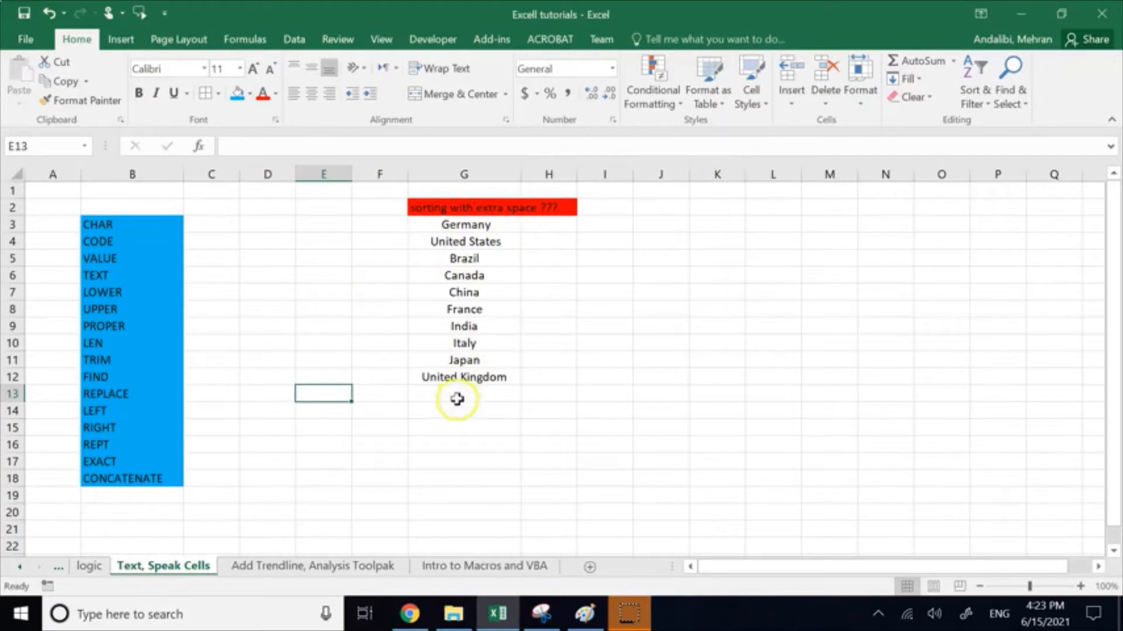
Step: Look through the list of built-in text functions
left_click(592, 457)
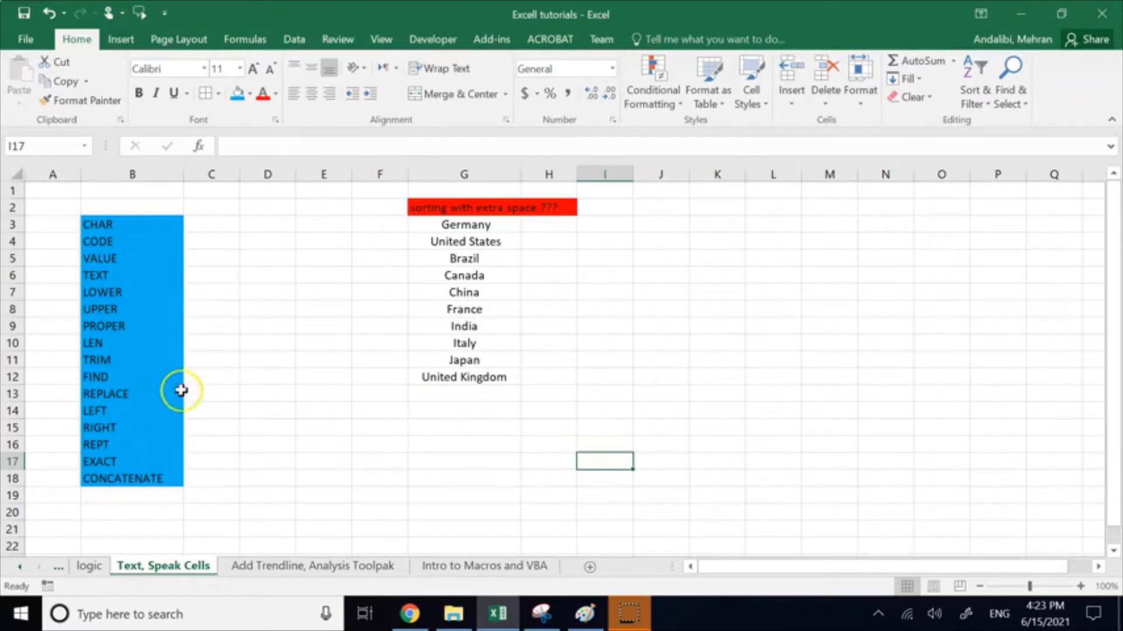
left_click(242, 40)
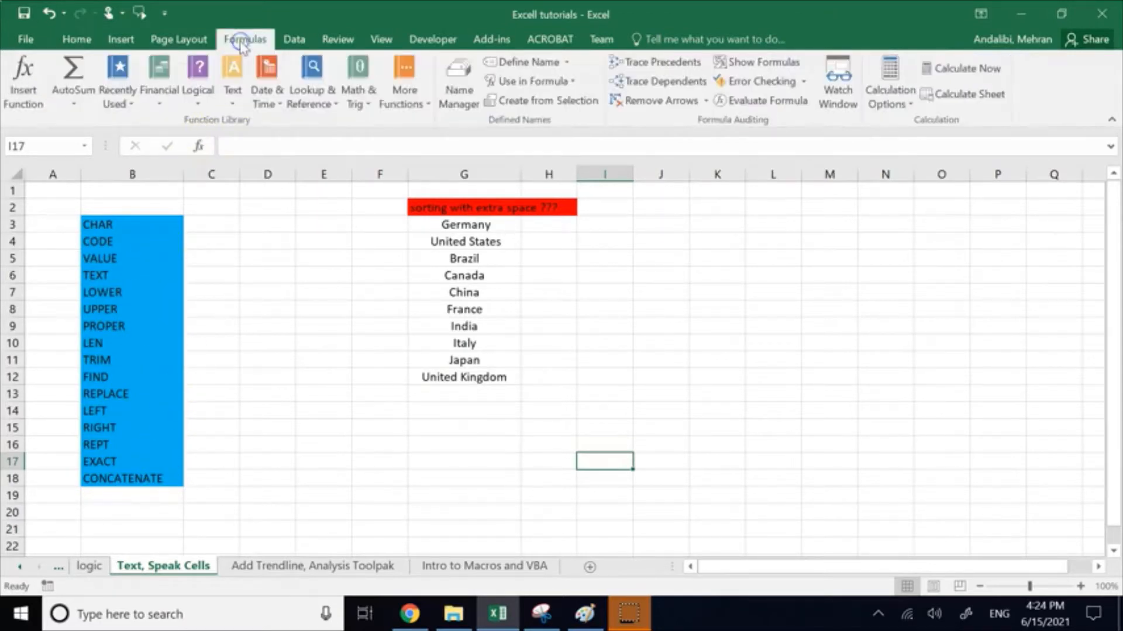
left_click(232, 97)
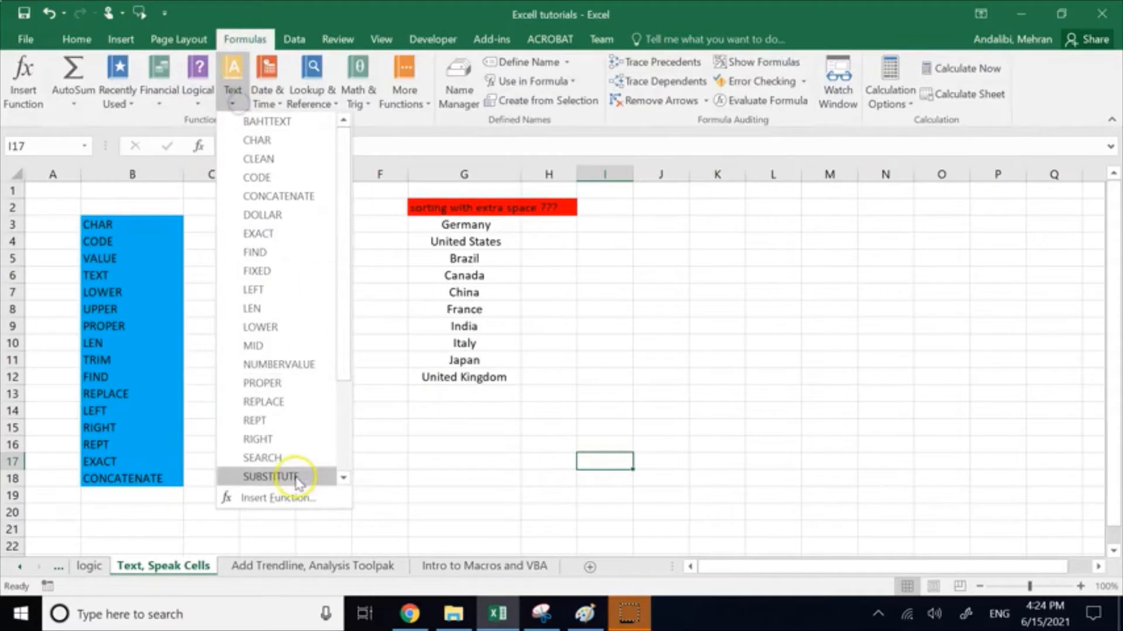
left_click(389, 360)
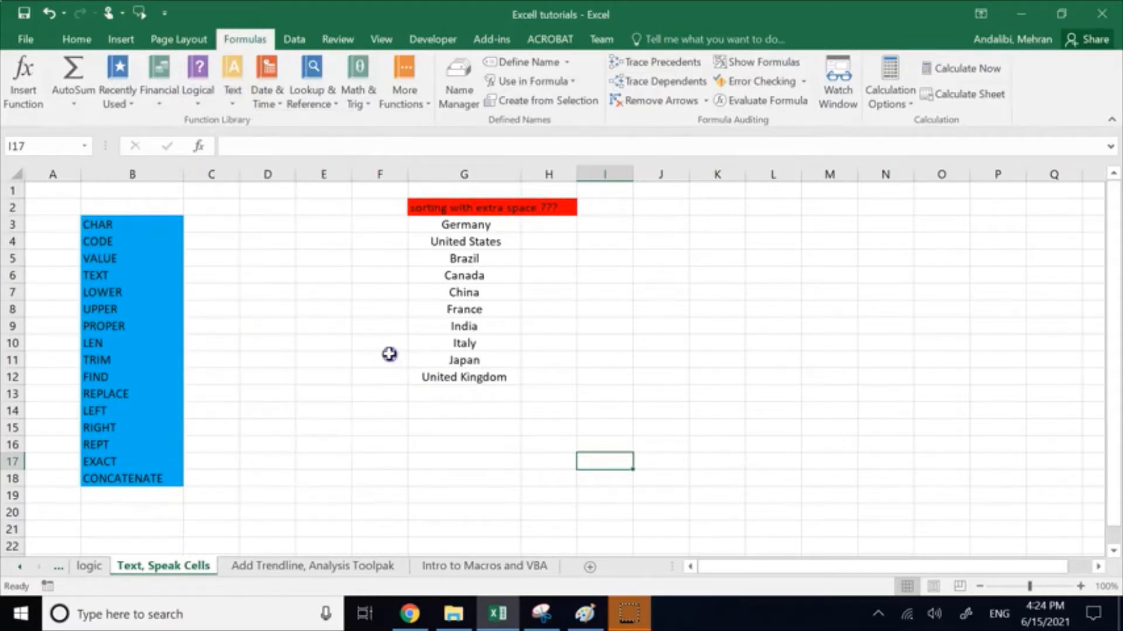
Step: Examine the text function names listed in B3:B18, especially CHAR and CODE
left_click_drag(130, 224, 121, 476)
left_click(267, 373)
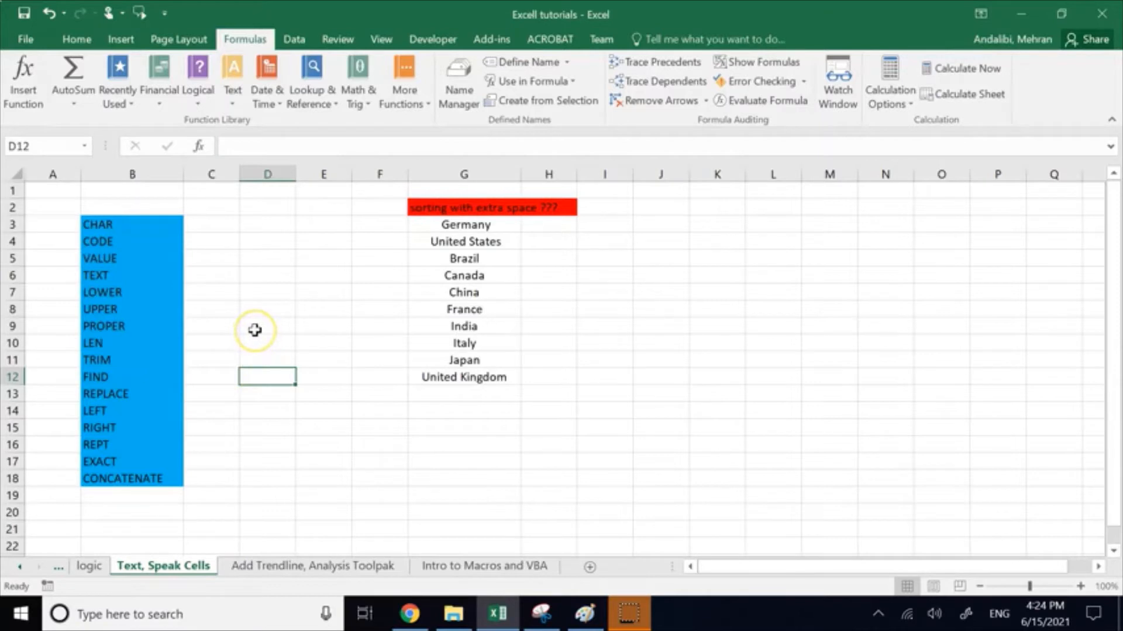
left_click(116, 225)
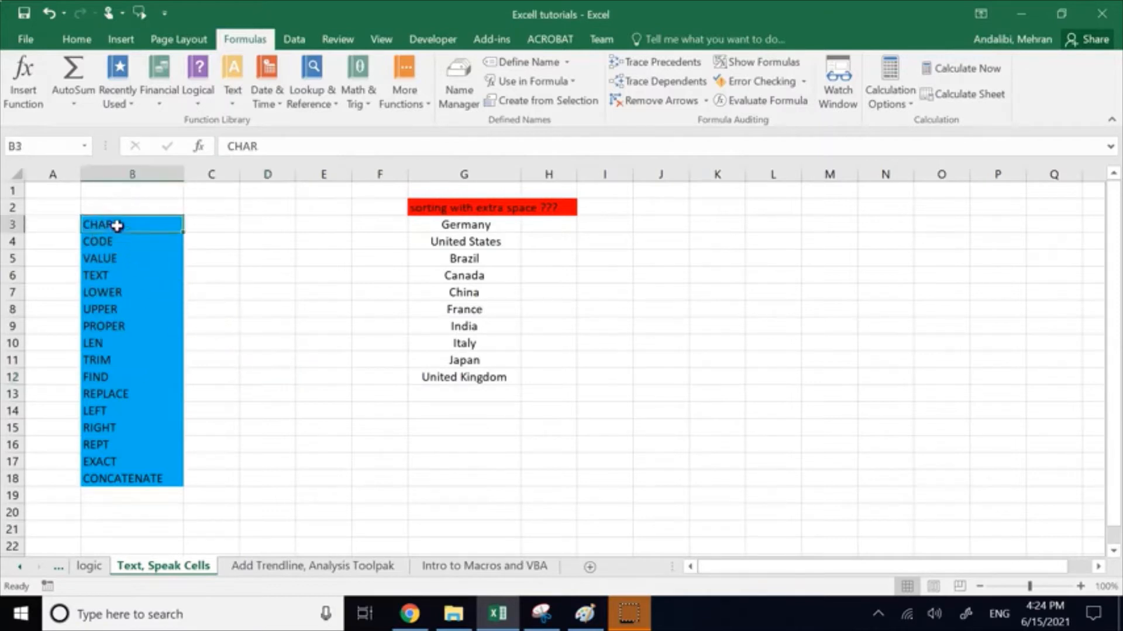
left_click(107, 241)
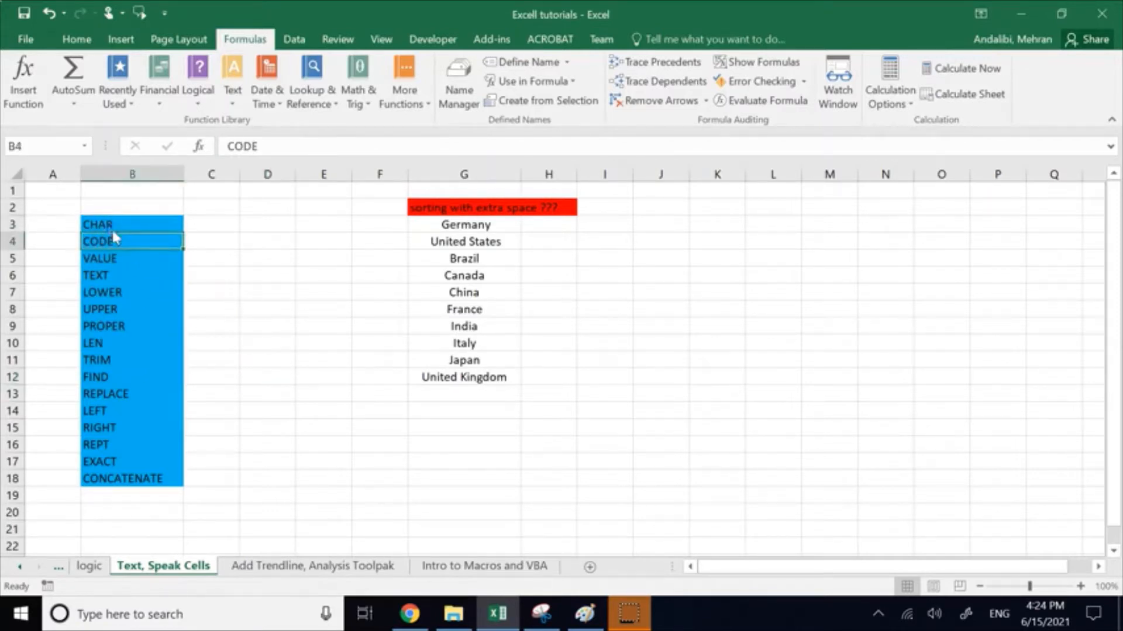
left_click(114, 225)
left_click(114, 241)
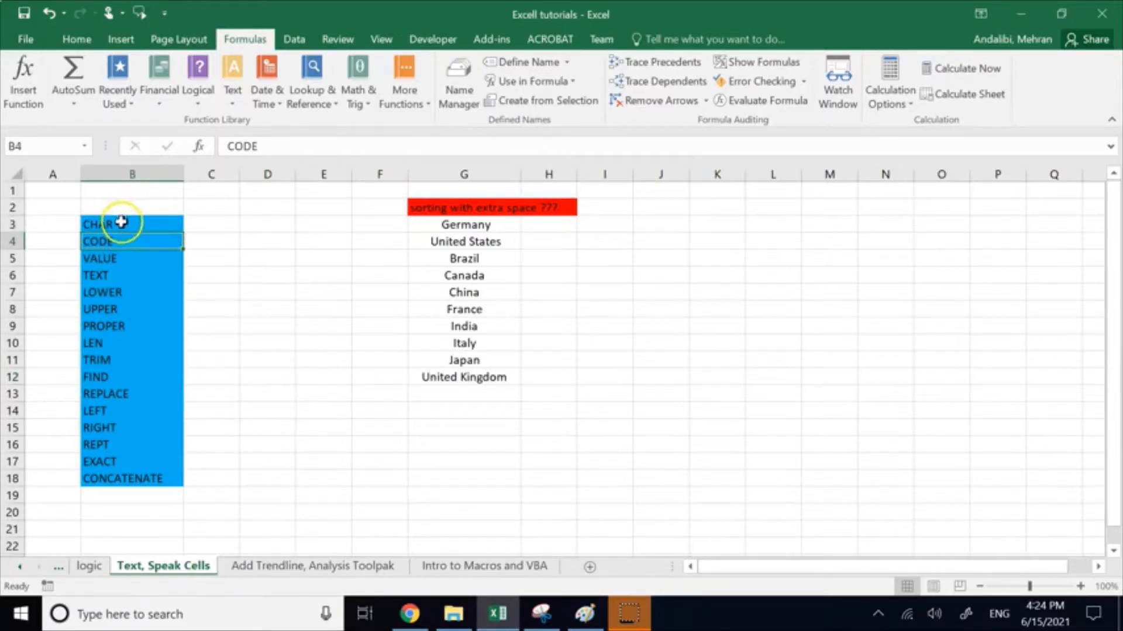
left_click(120, 223)
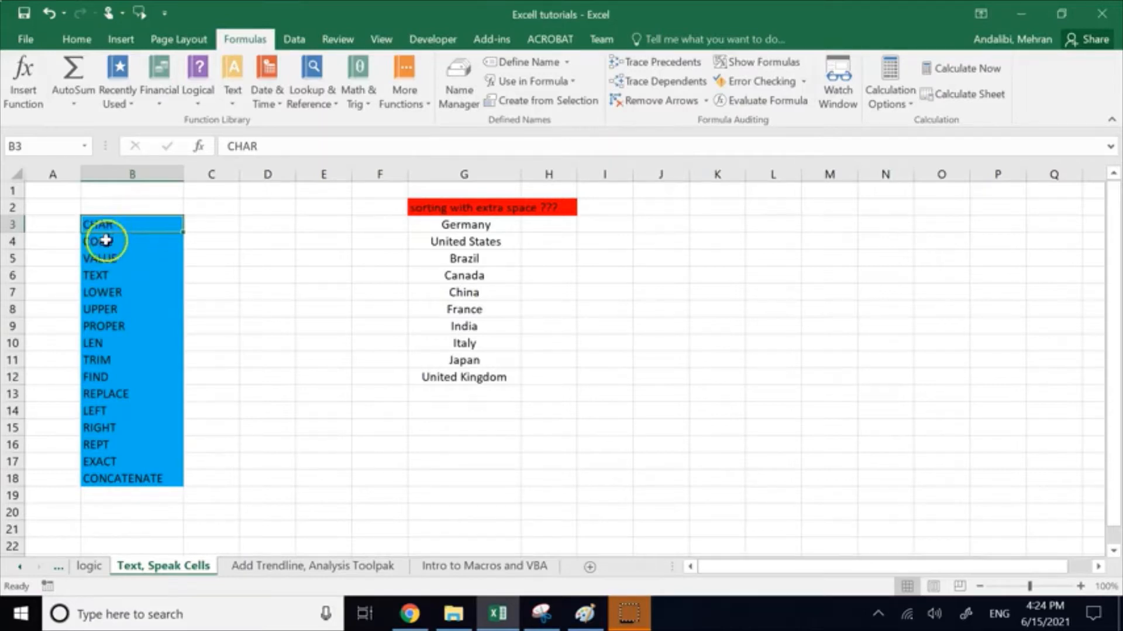
key("Return")
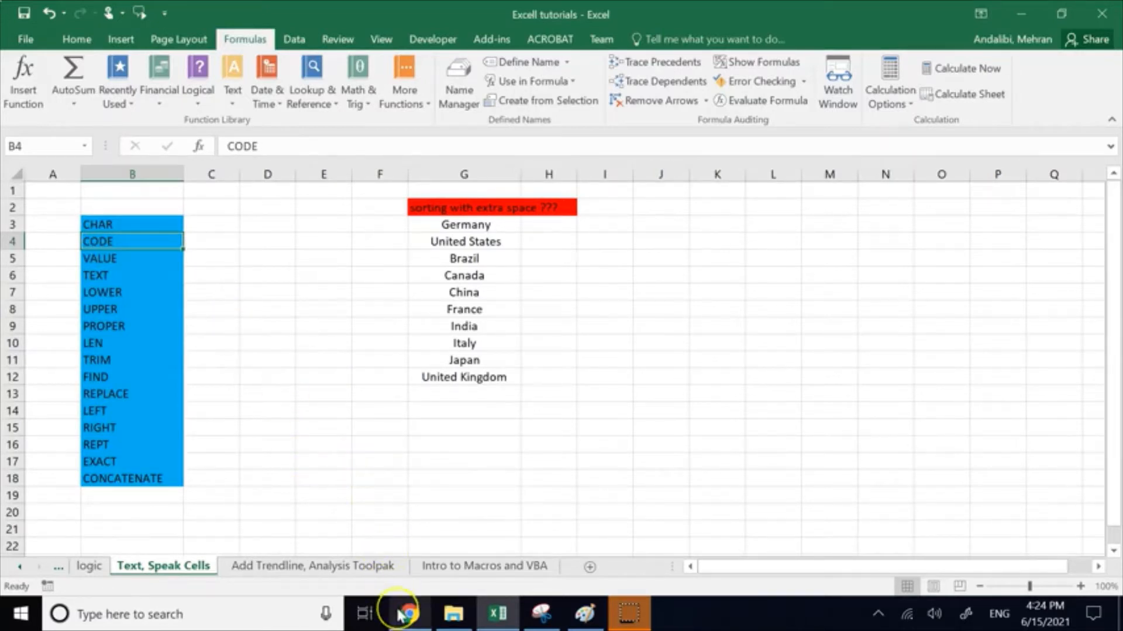
mouse_move(401, 616)
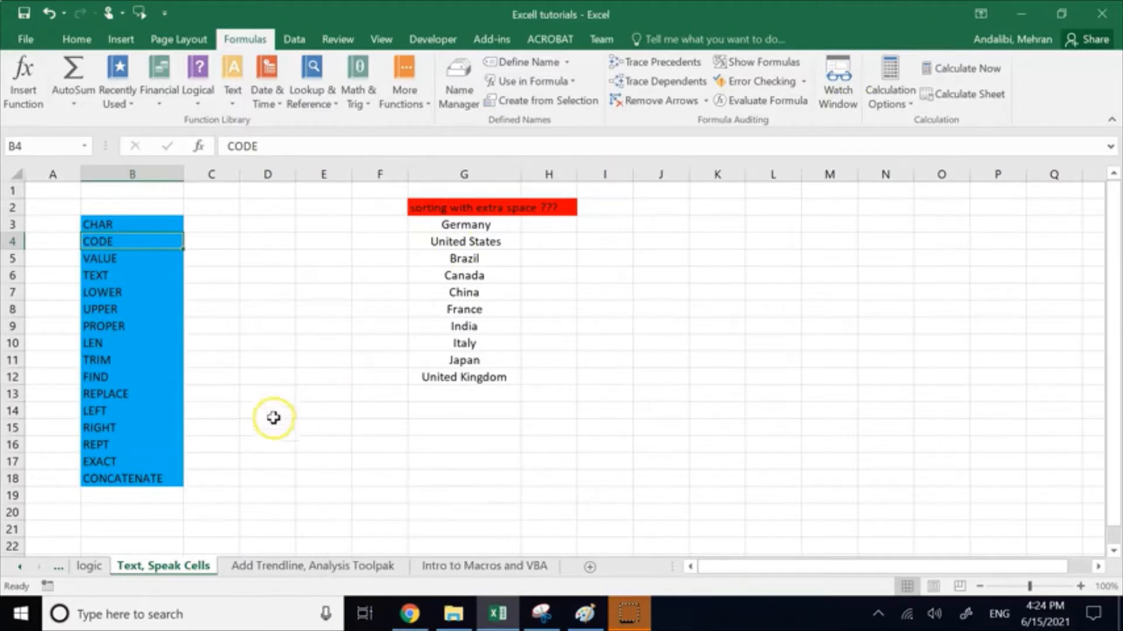
Step: Enter the label ASCII TABLE in E18 and widen column E to fit it
left_click(327, 477)
type("ASCII TABLE")
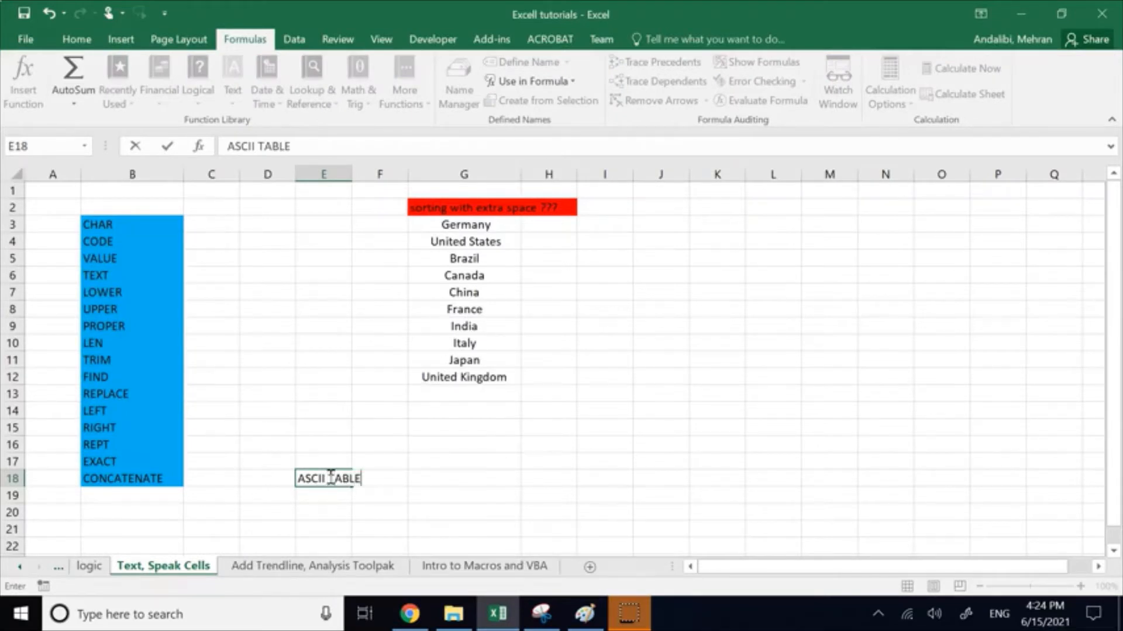
left_click(395, 432)
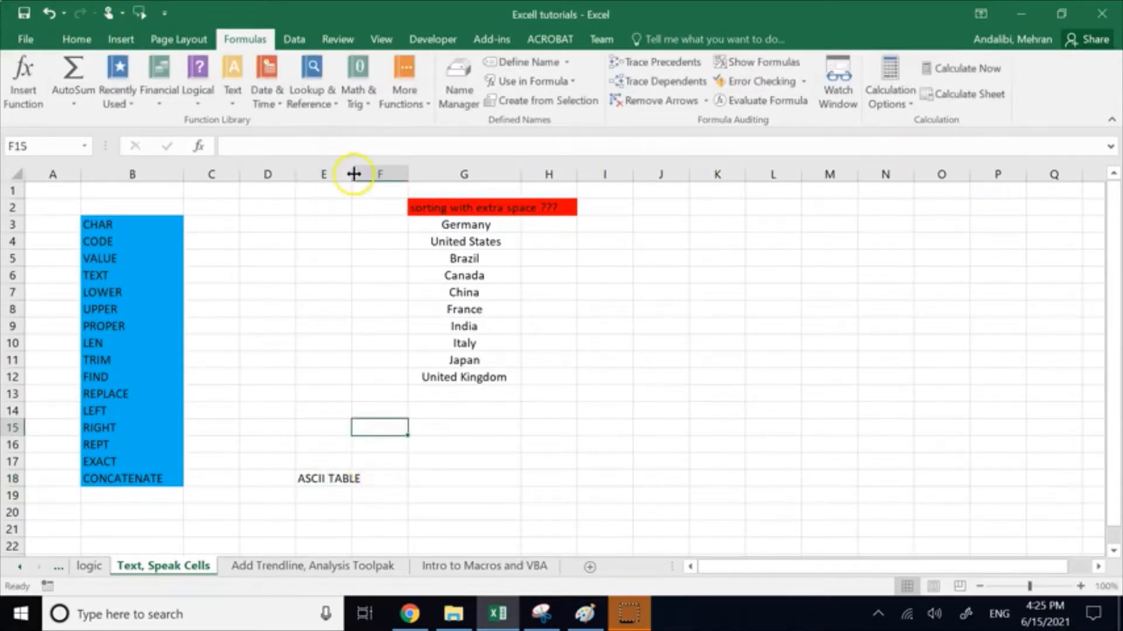
left_click_drag(352, 174, 368, 175)
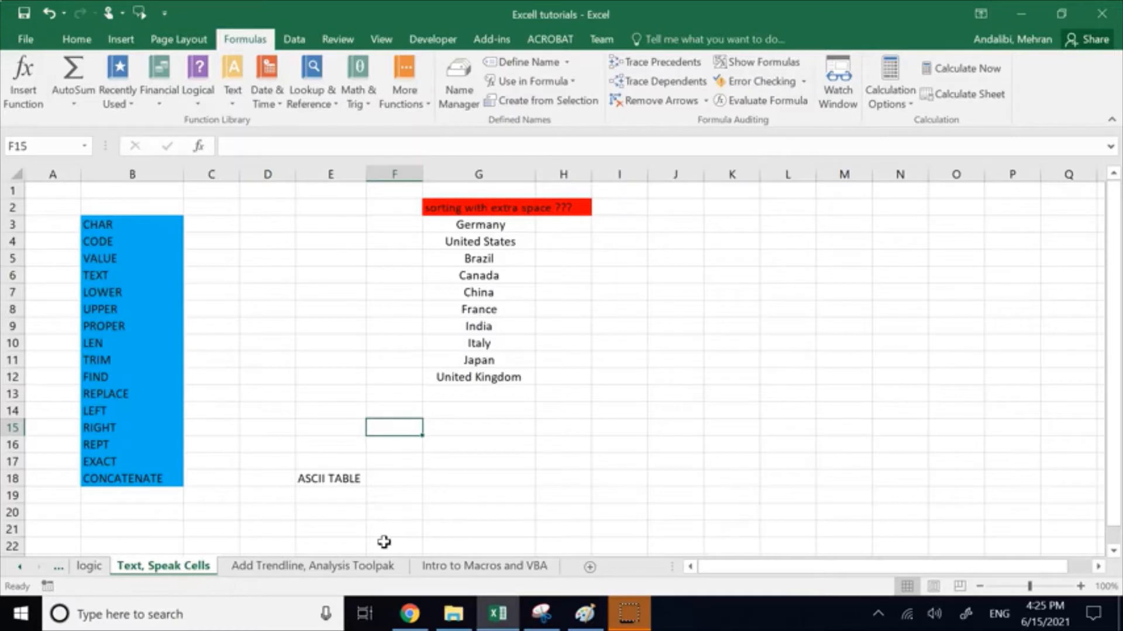
Step: Enter the sample characters &$@>hffA in E16 and clear them again
left_click(340, 445)
type("&")
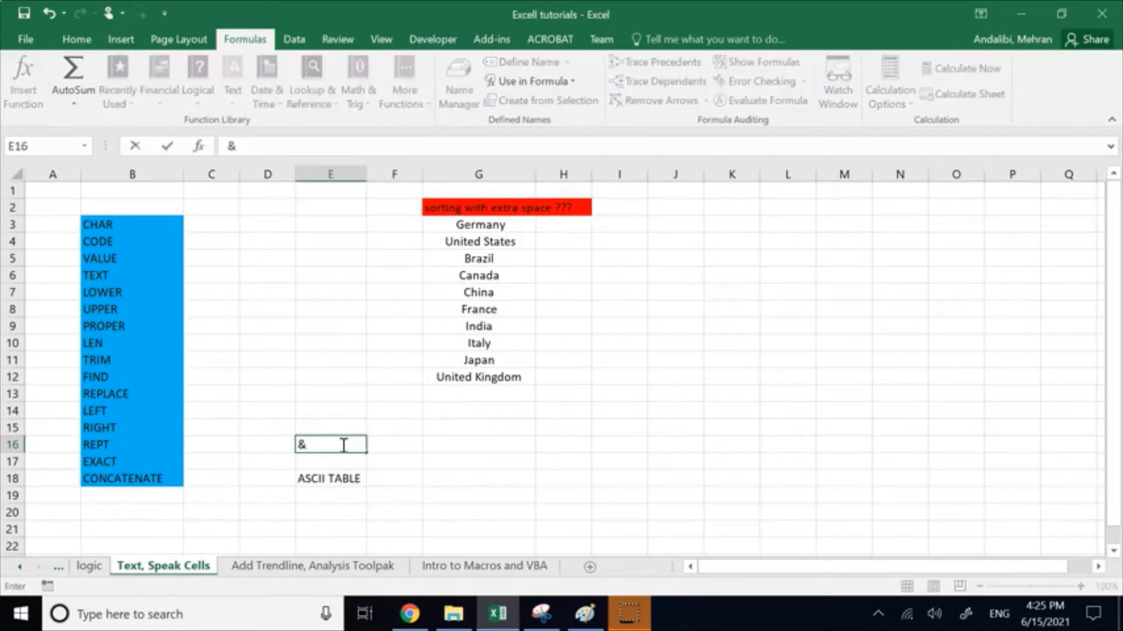
type("$@>hffA")
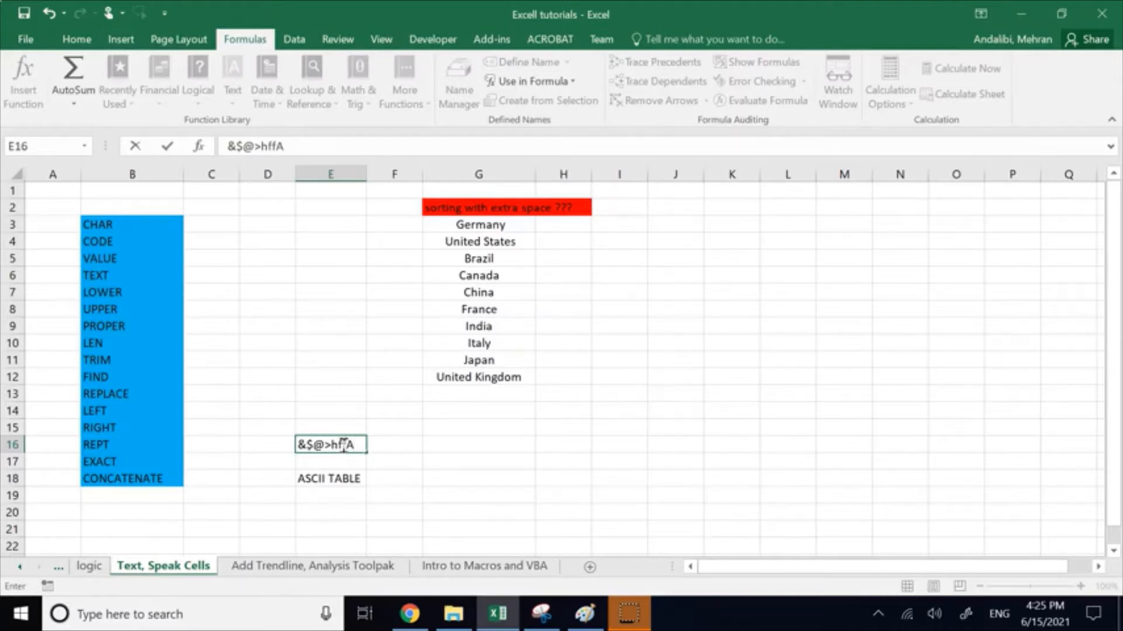
left_click(357, 444)
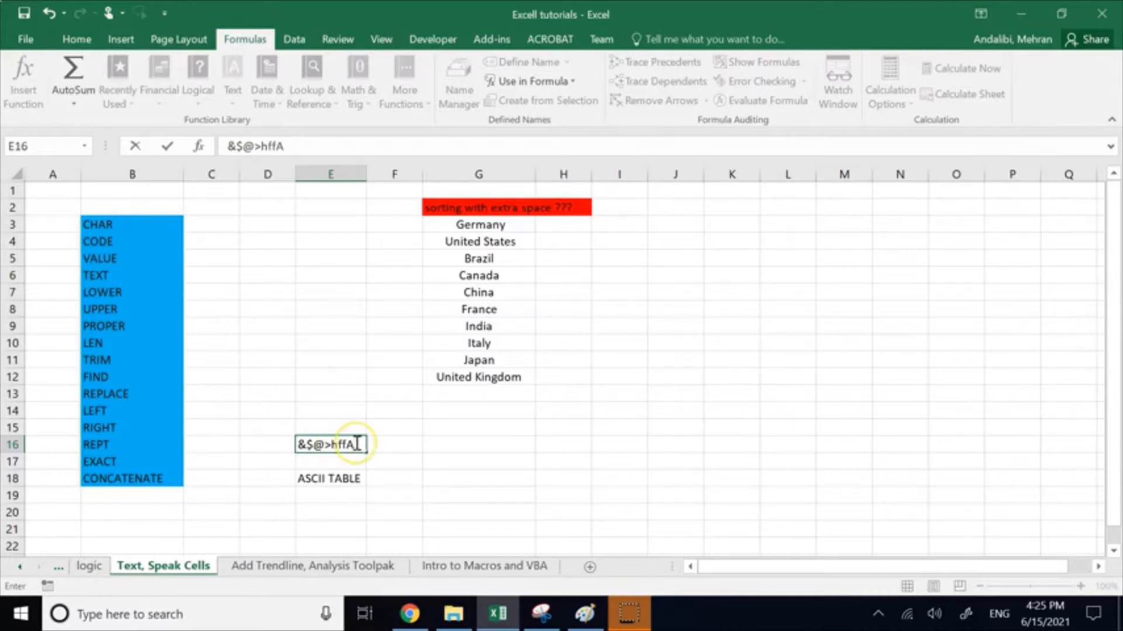
left_click_drag(357, 444, 287, 442)
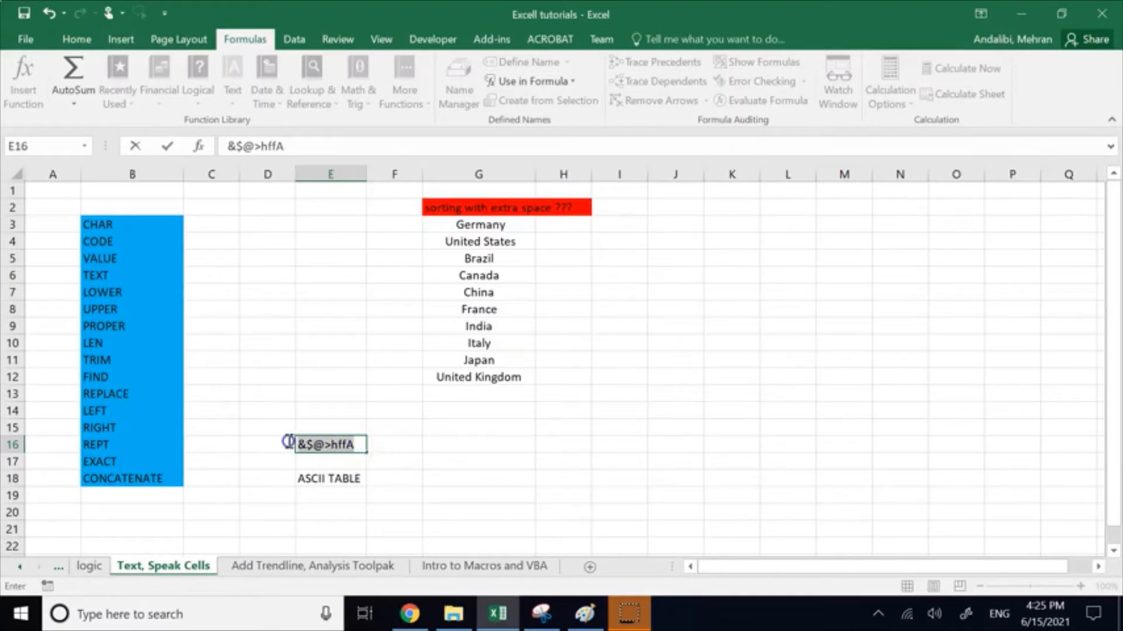
key("BackSpace")
left_click(313, 400)
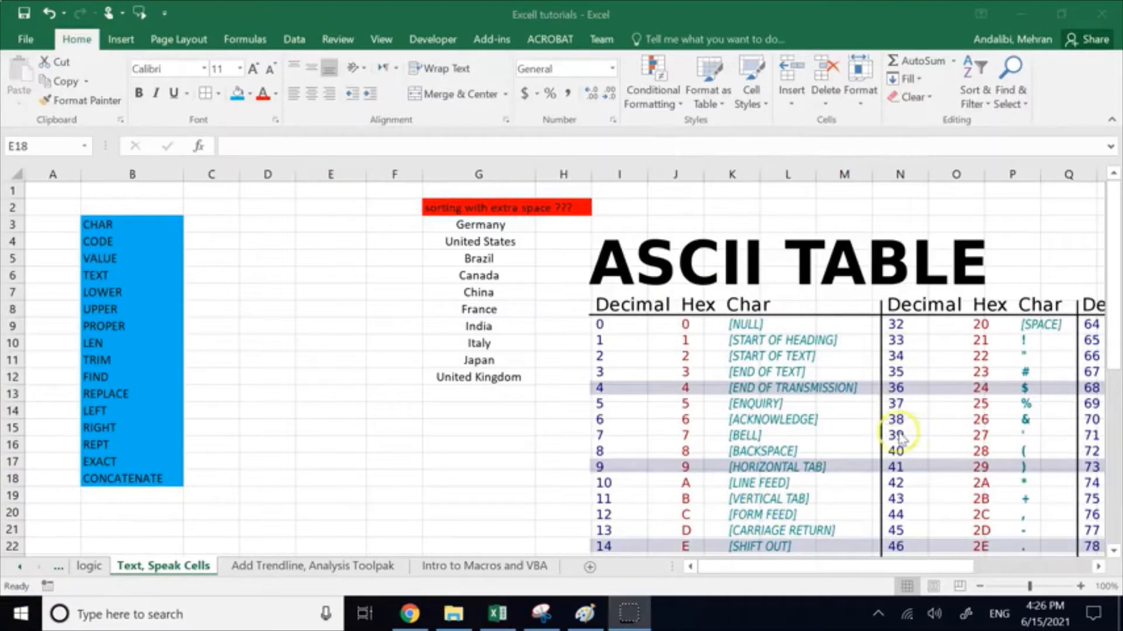
Step: Examine the decimal codes and matching characters throughout the ASCII table, from 0 to 127
left_click(886, 566)
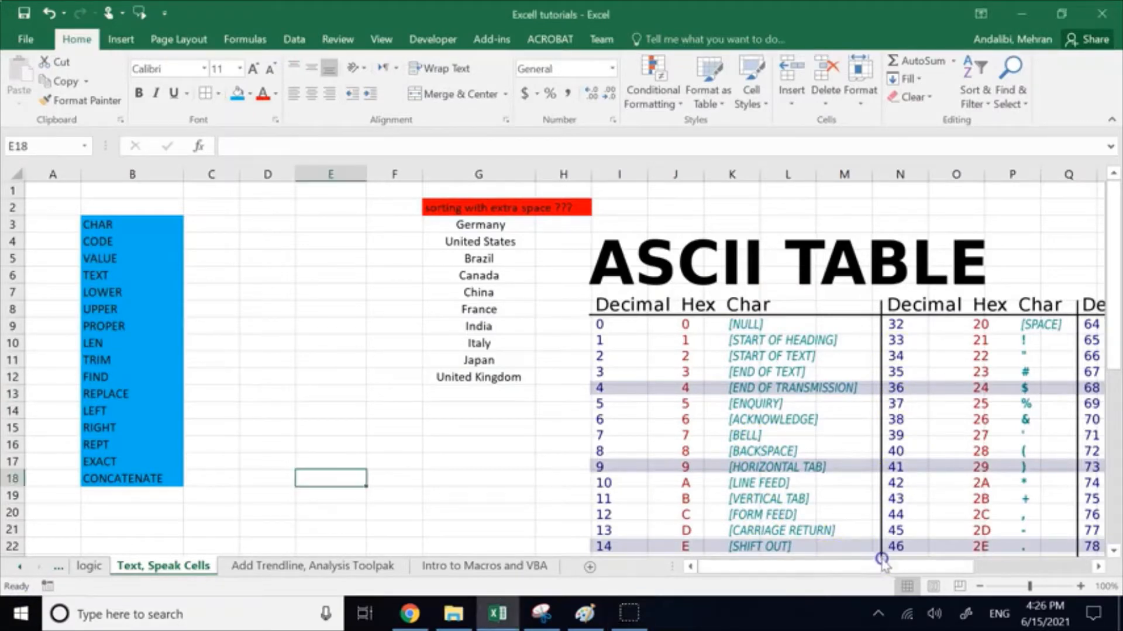
left_click_drag(890, 560, 997, 565)
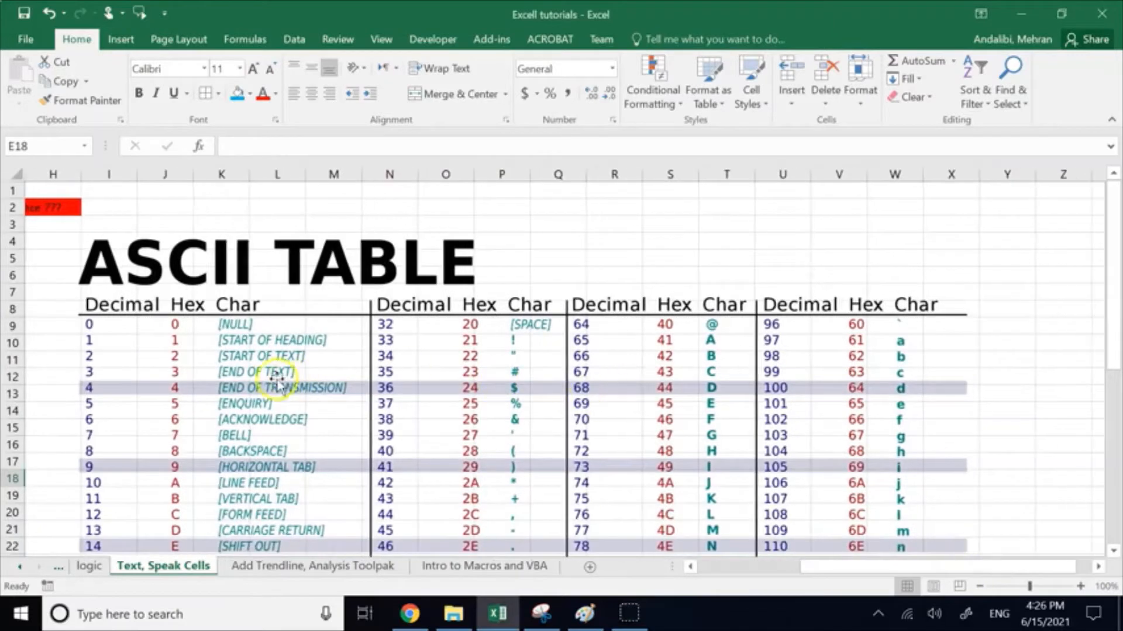
scroll(176, 345, "down", 1)
scroll(175, 345, "down", 1)
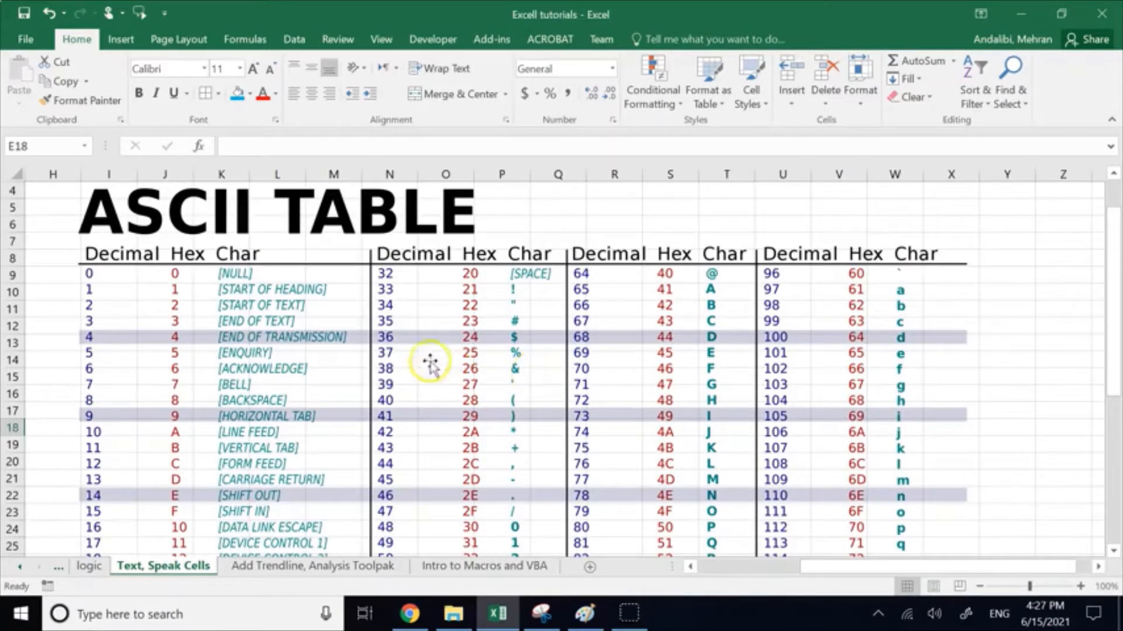
scroll(245, 319, "down", 1)
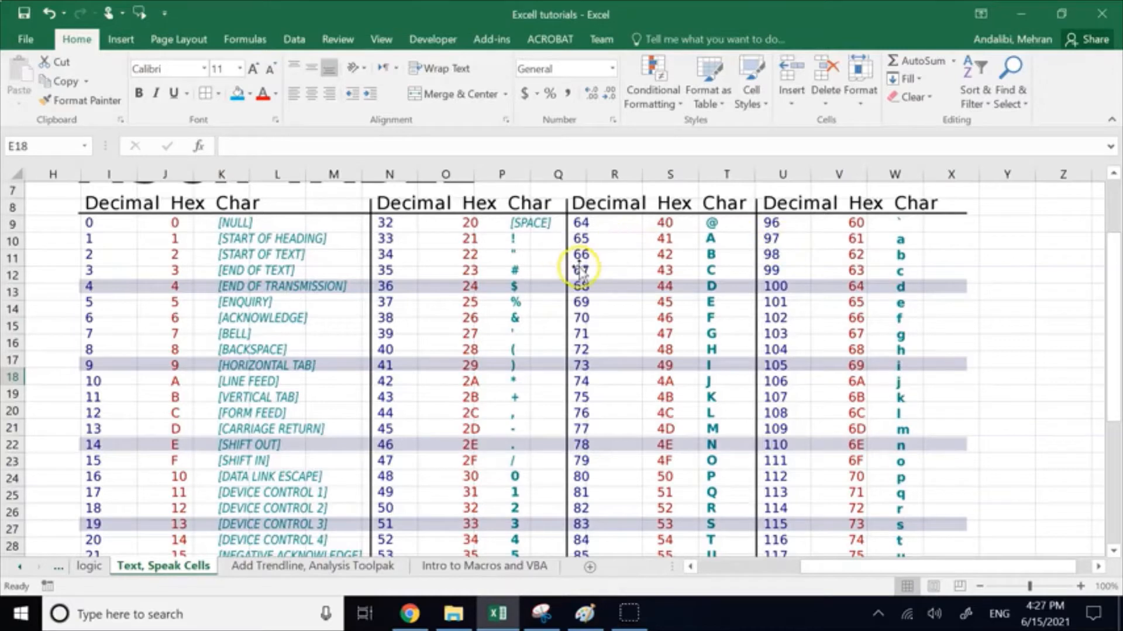
scroll(691, 316, "down", 5)
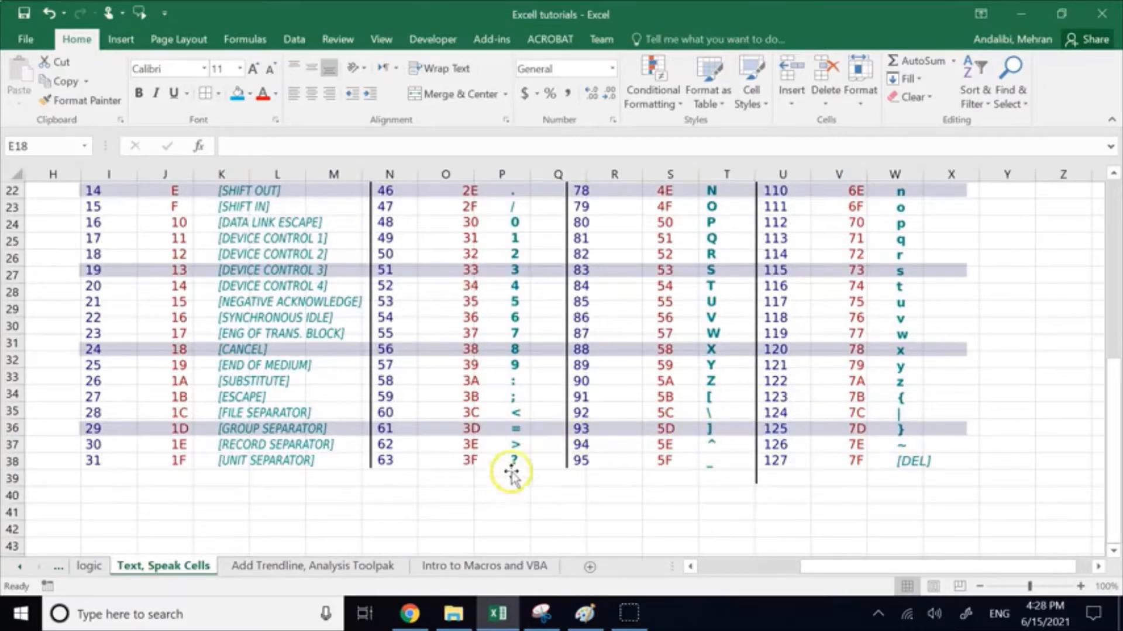
scroll(416, 474, "up", 1)
scroll(420, 477, "up", 4)
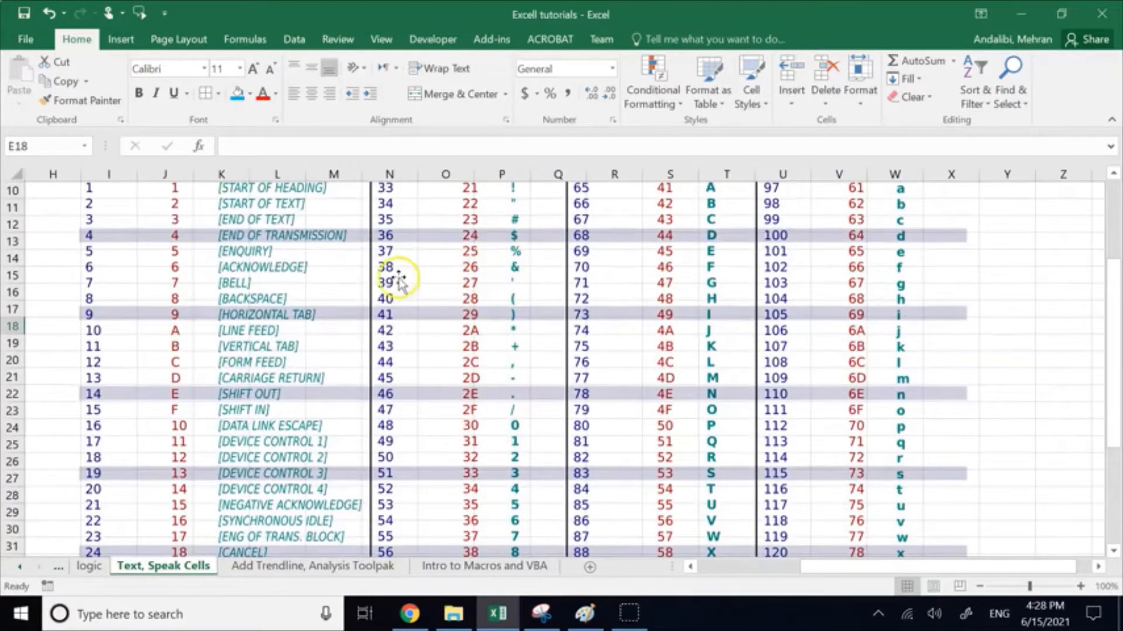
scroll(412, 292, "up", 1)
scroll(435, 316, "up", 1)
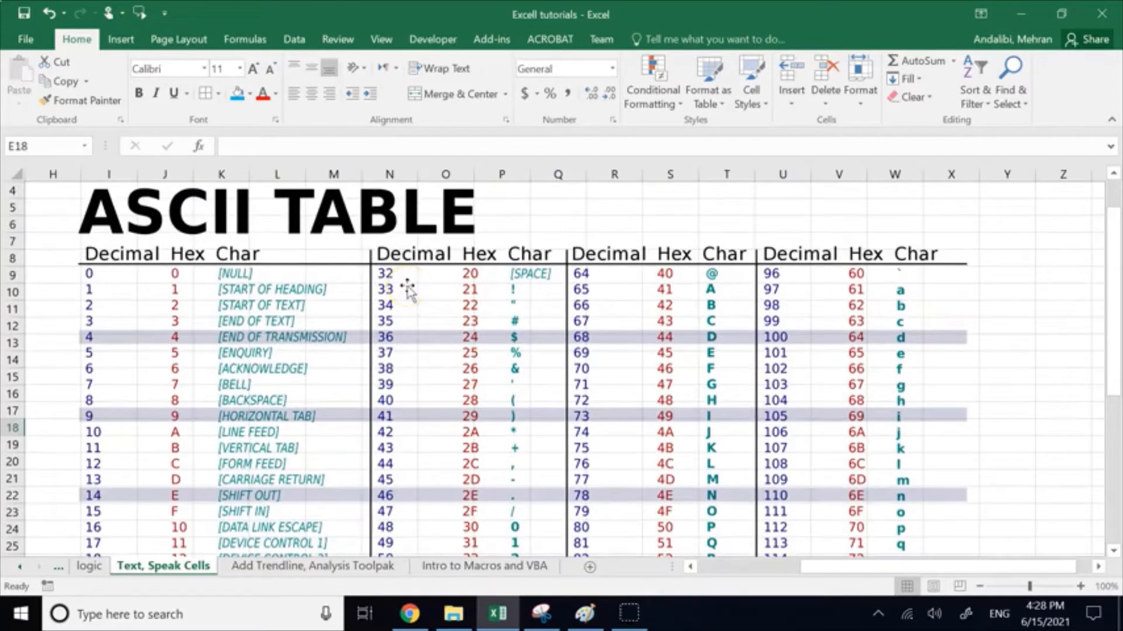
scroll(374, 427, "down", 5)
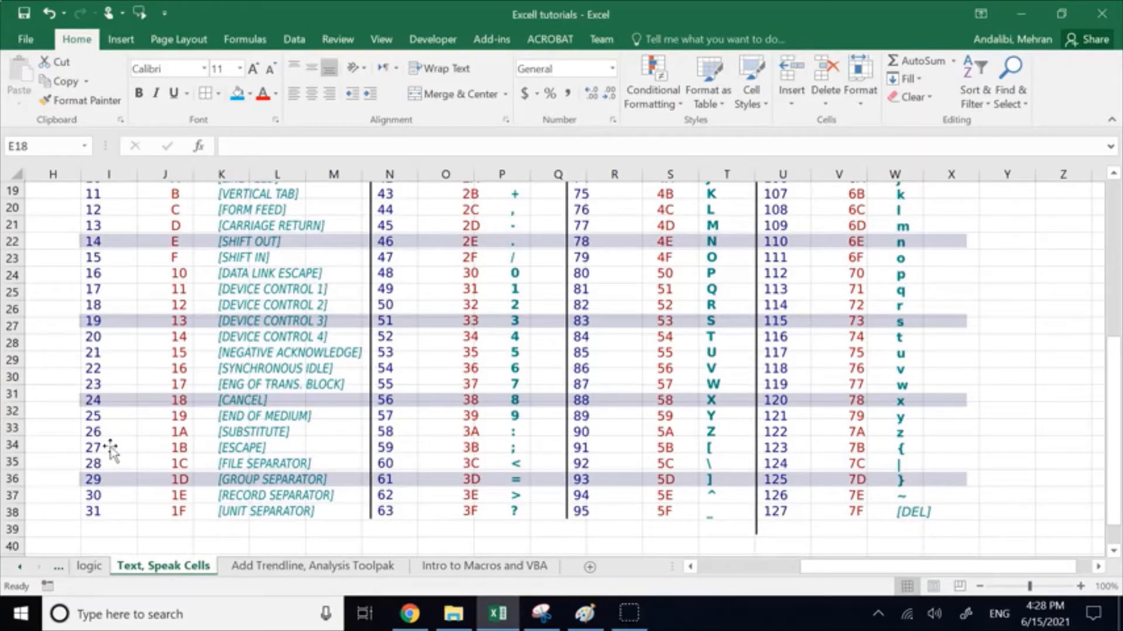
scroll(273, 435, "up", 4)
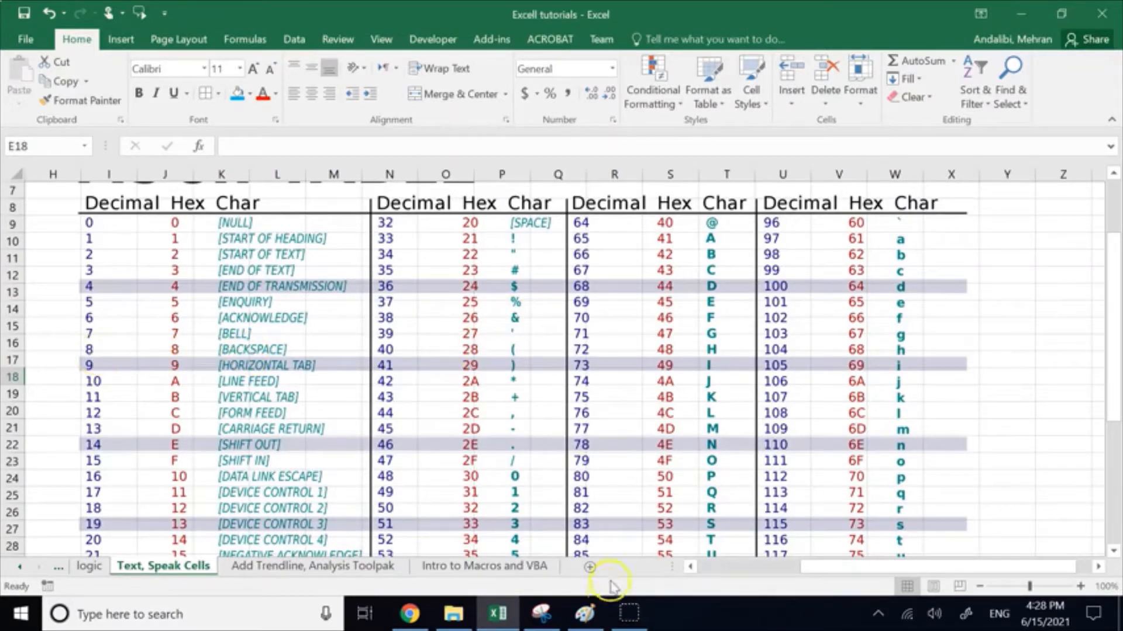
Step: Enter =CHAR(105) in E17 and compare its result with code 105 in the ASCII table
left_click(713, 573)
scroll(311, 421, "up", 2)
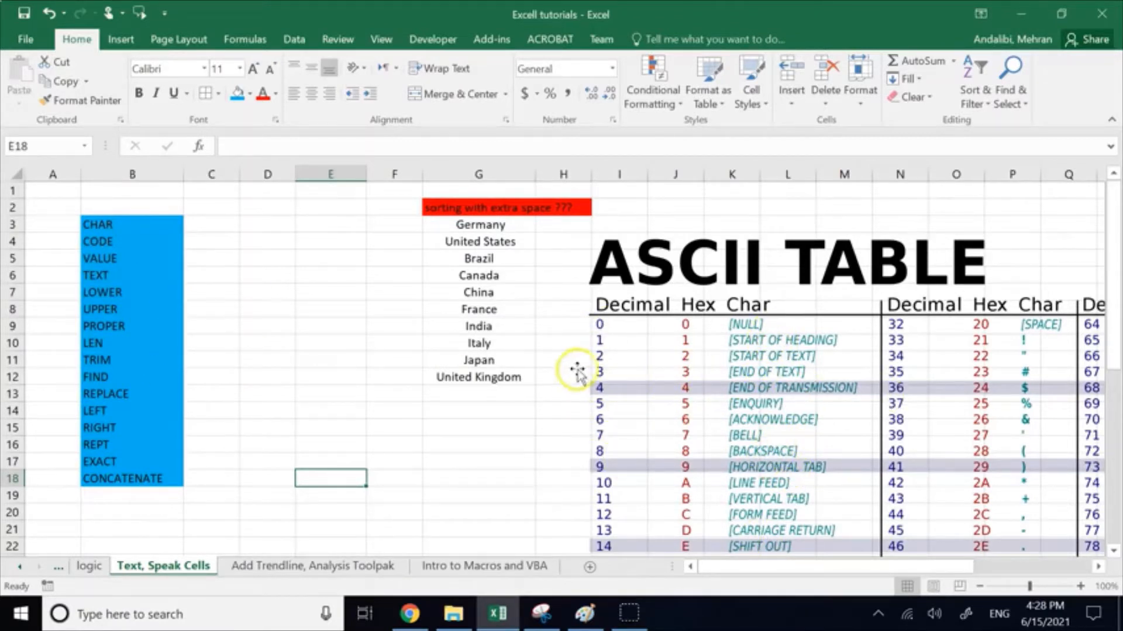
left_click(308, 463)
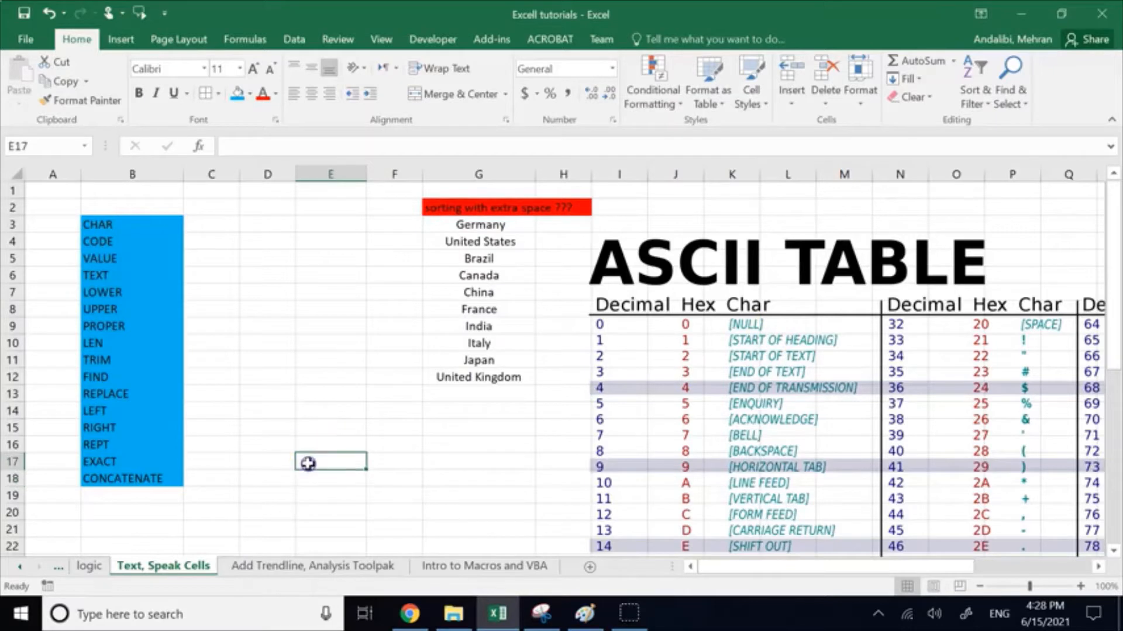
type("=")
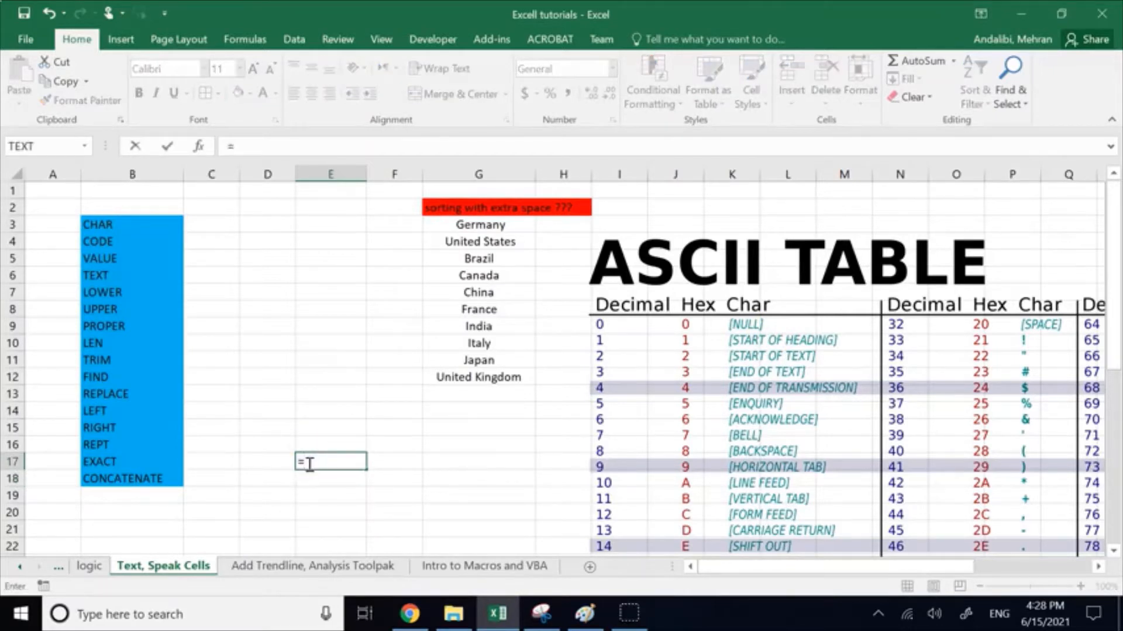
type("char")
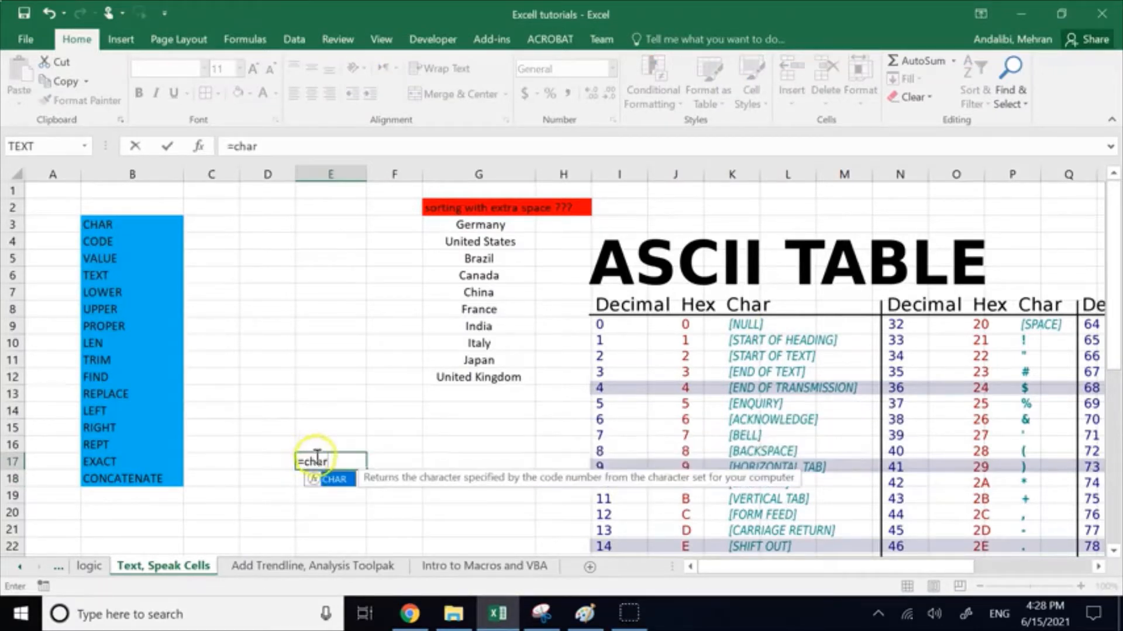
double_click(336, 480)
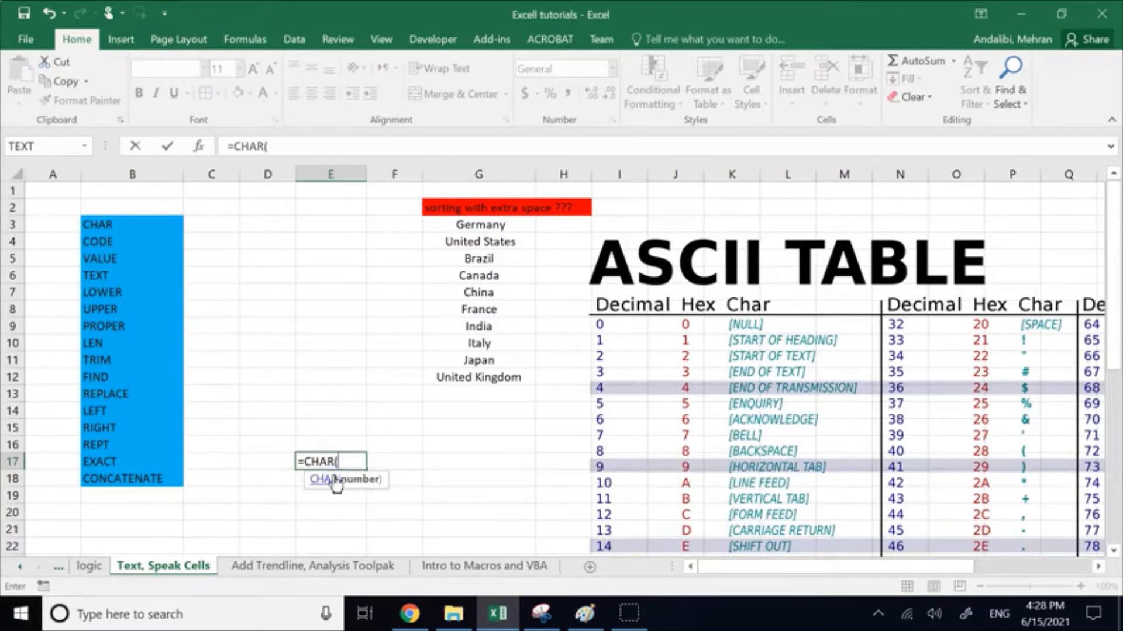
type("105)")
key("Return")
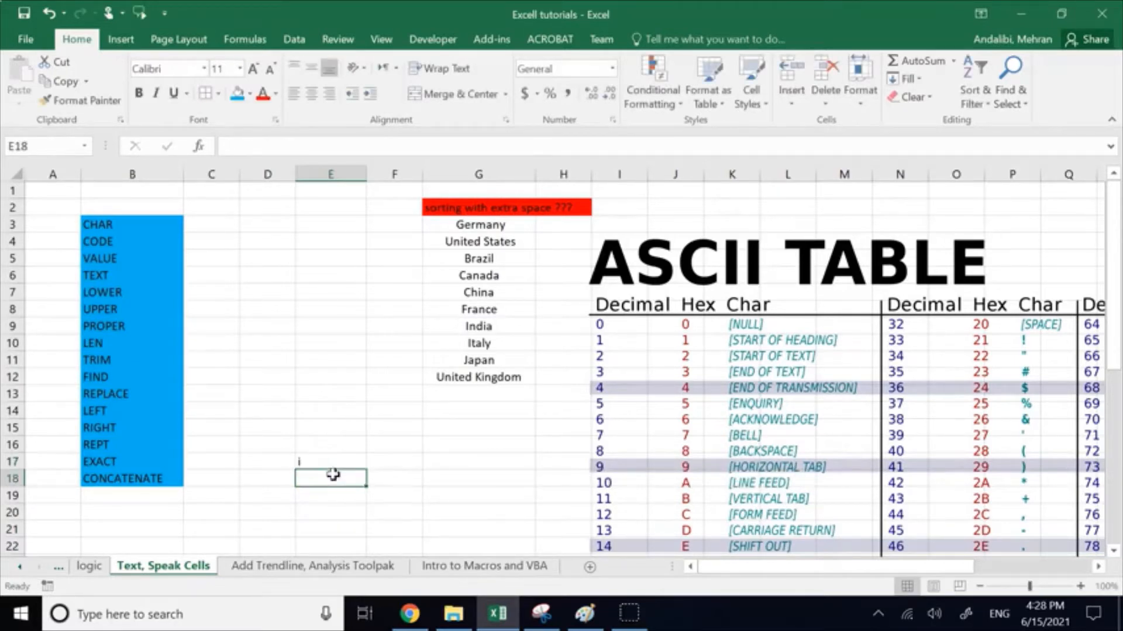
left_click_drag(722, 573, 809, 573)
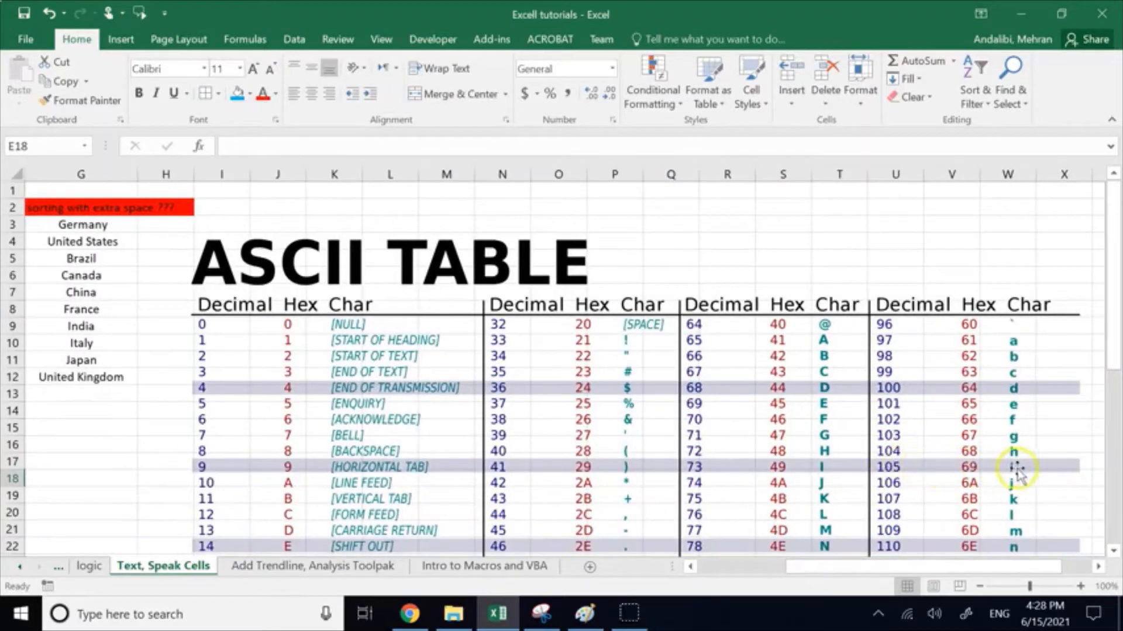
Step: Enter =CODE("?") in E18 and compare its result with the question mark's decimal code in the ASCII table
left_click_drag(782, 577, 627, 566)
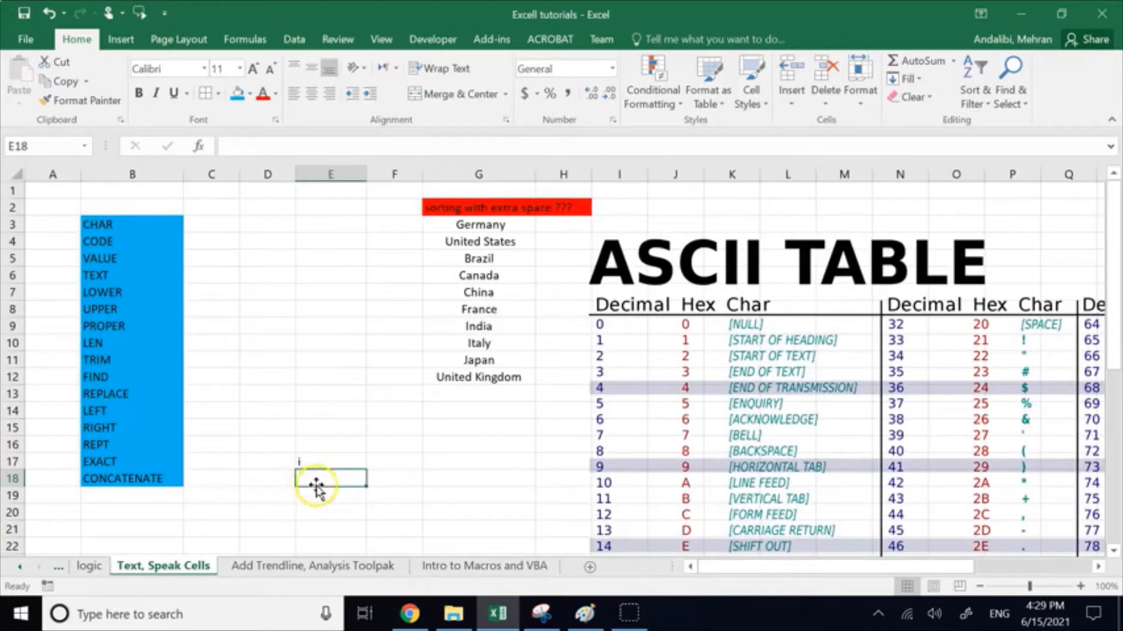
type("=code(")
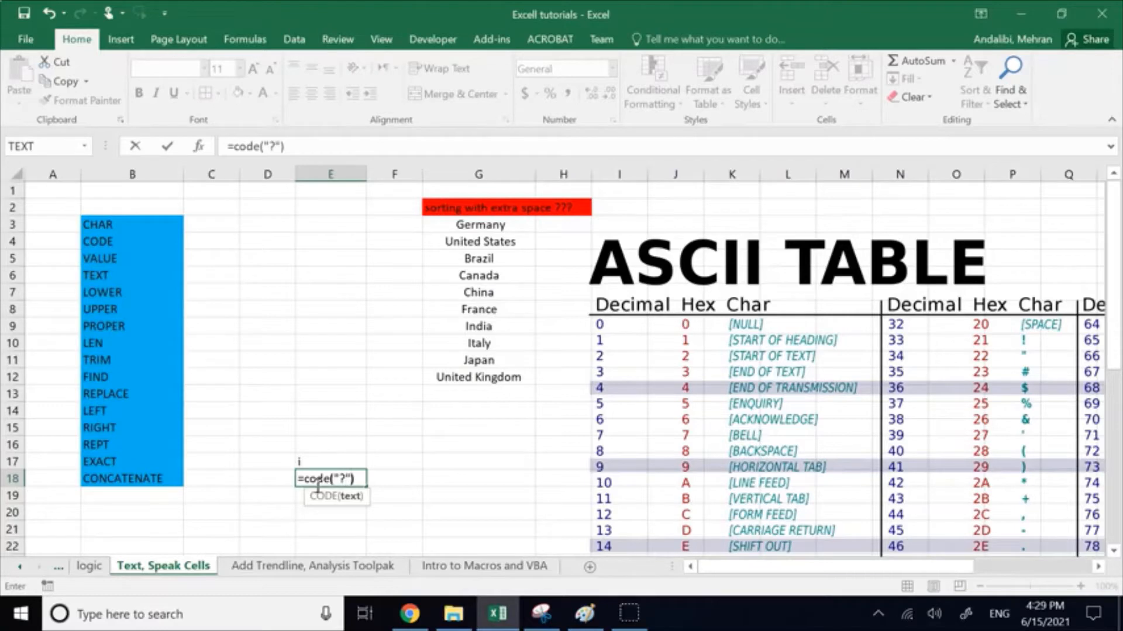
key("Return")
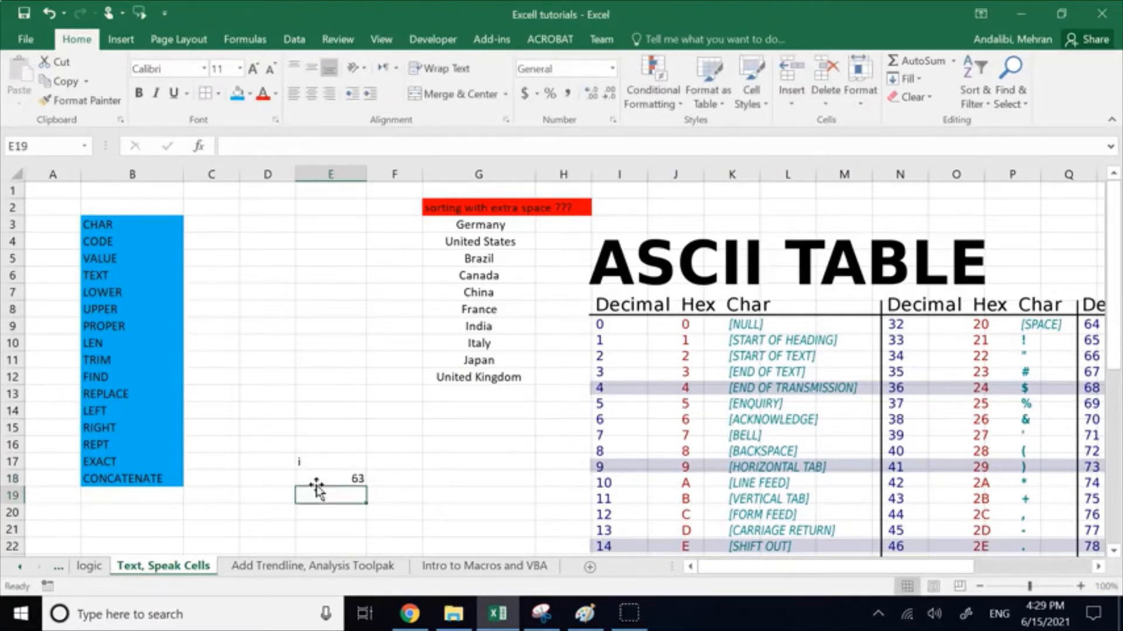
scroll(634, 426, "down", 8)
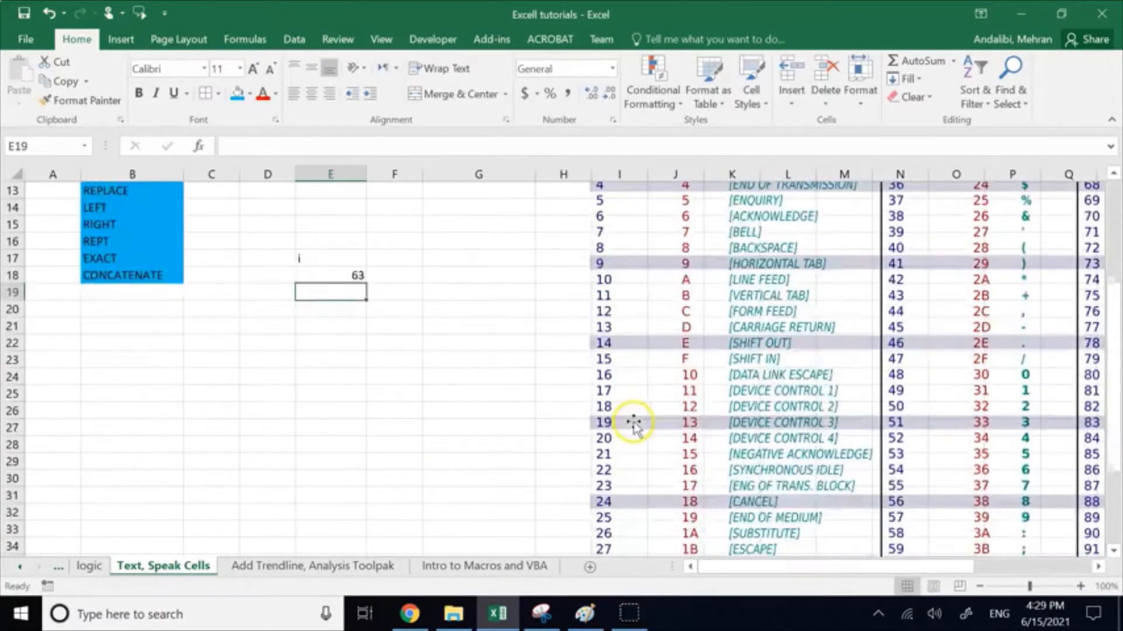
scroll(706, 448, "up", 7)
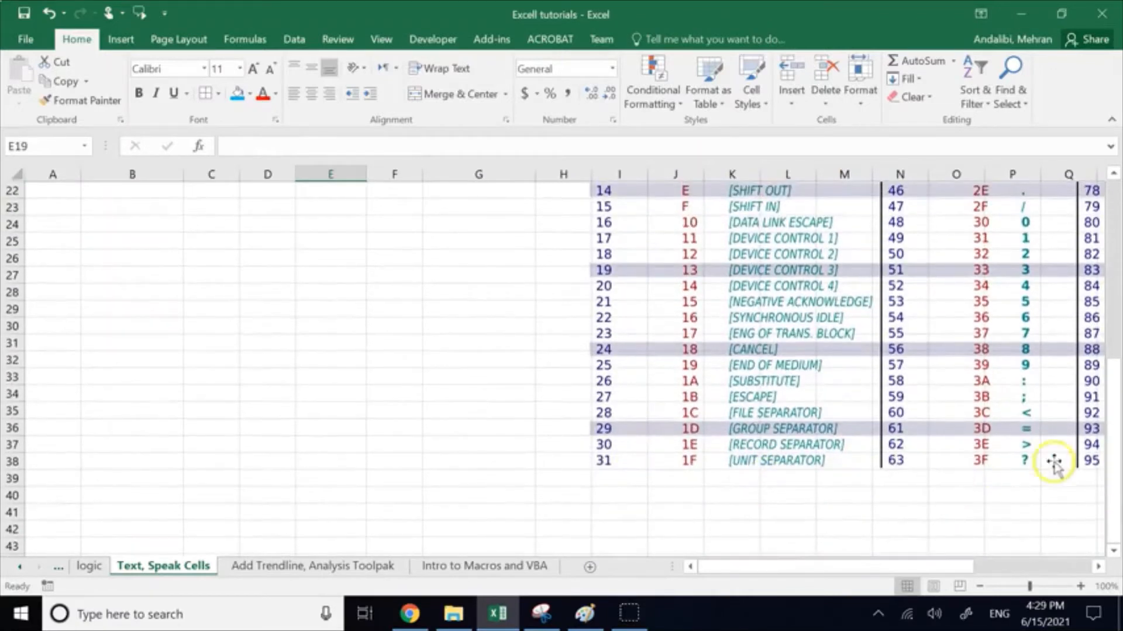
scroll(470, 404, "up", 1)
Step: Try the CODE formula in E18 without quotation marks around the question mark, as =CODE(?)
left_click(351, 477)
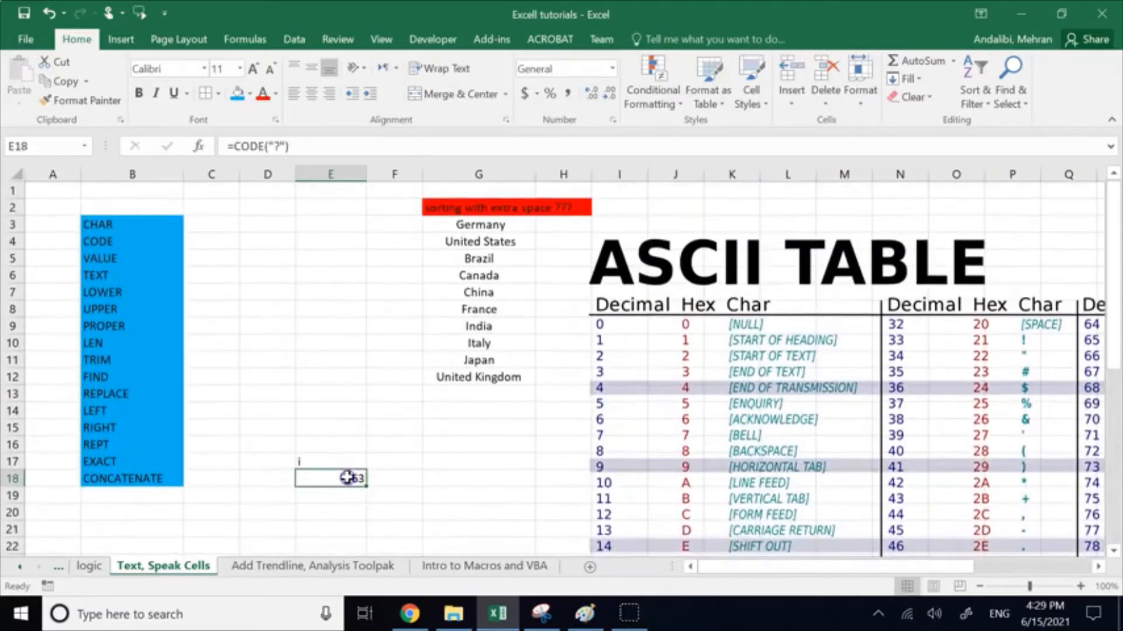
left_click(284, 147)
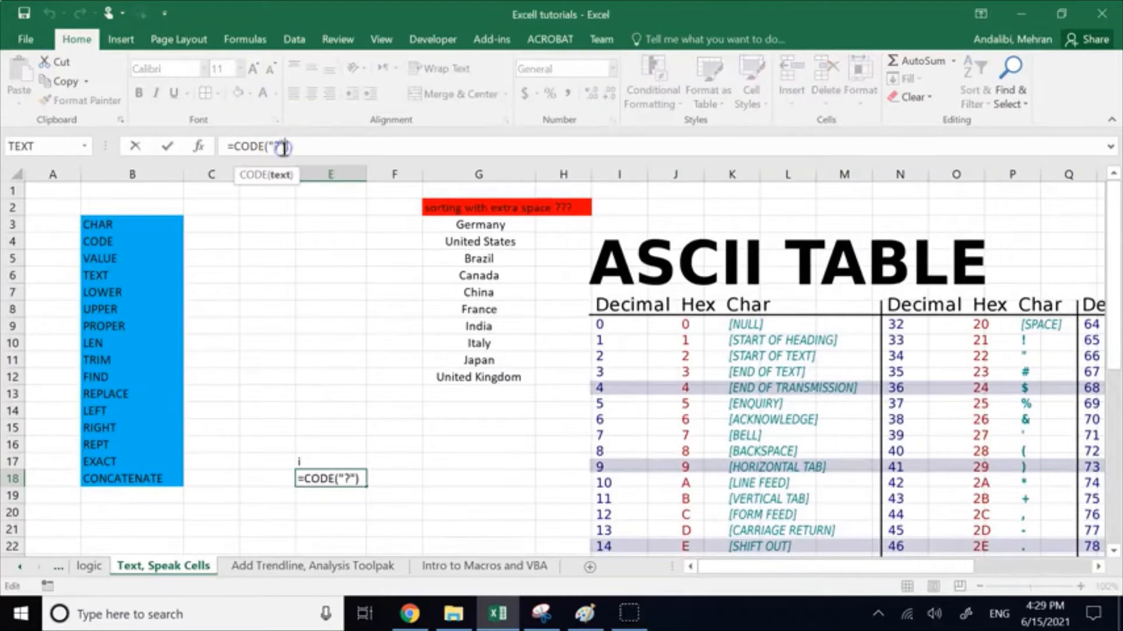
key("BackSpace")
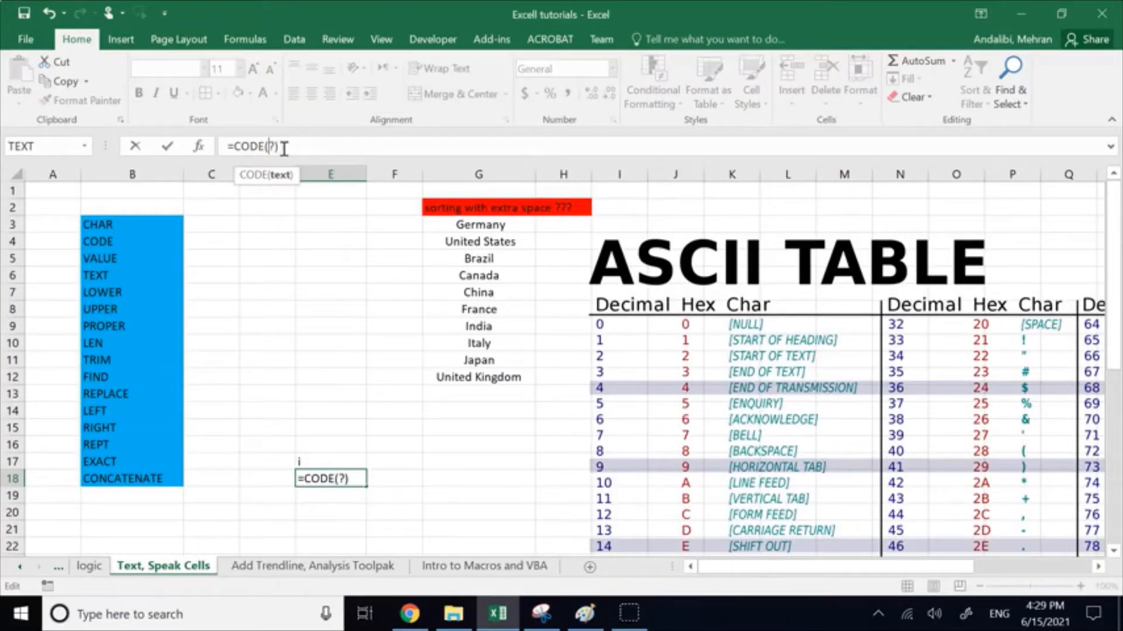
key("Return")
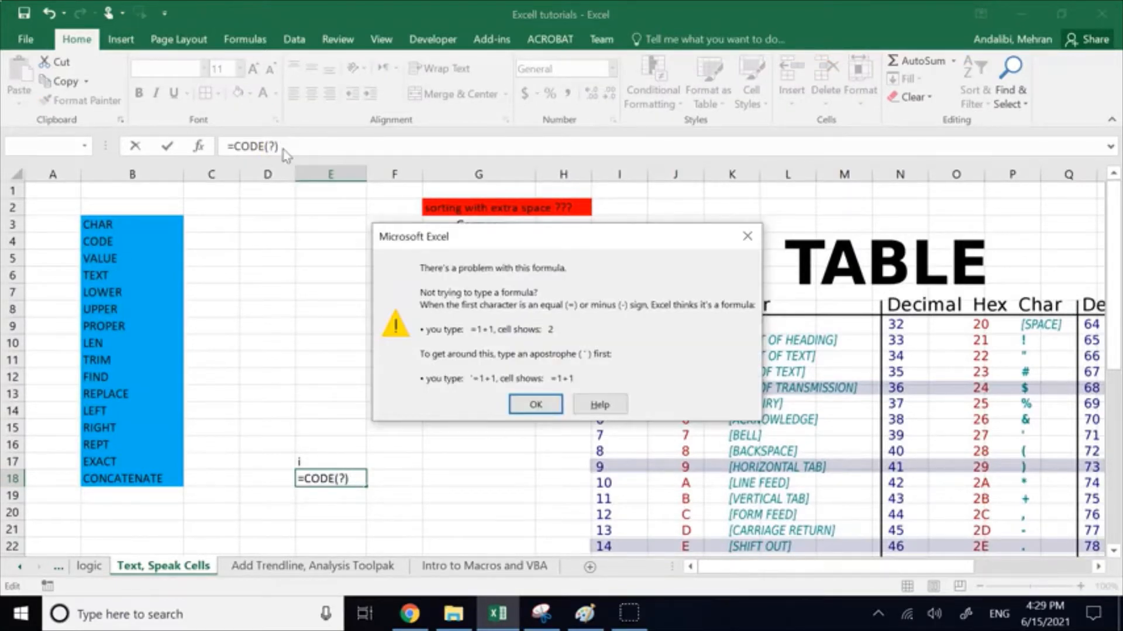
left_click(519, 403)
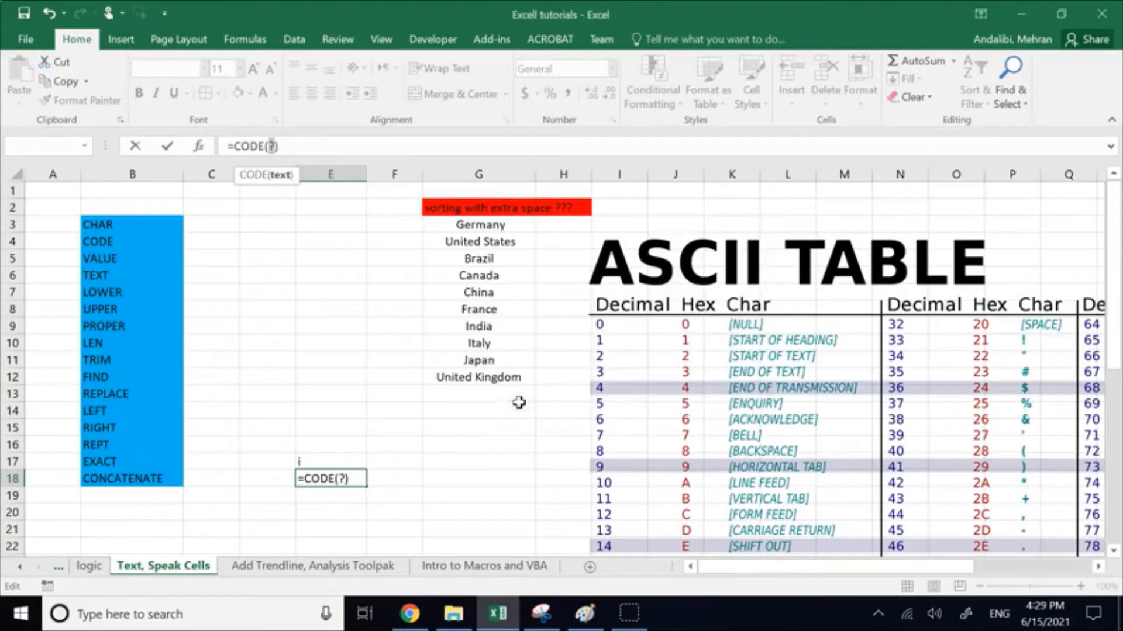
Step: Restore the quotation marks around the question mark so the formula in E18 reads =CODE("?")
left_click(267, 147)
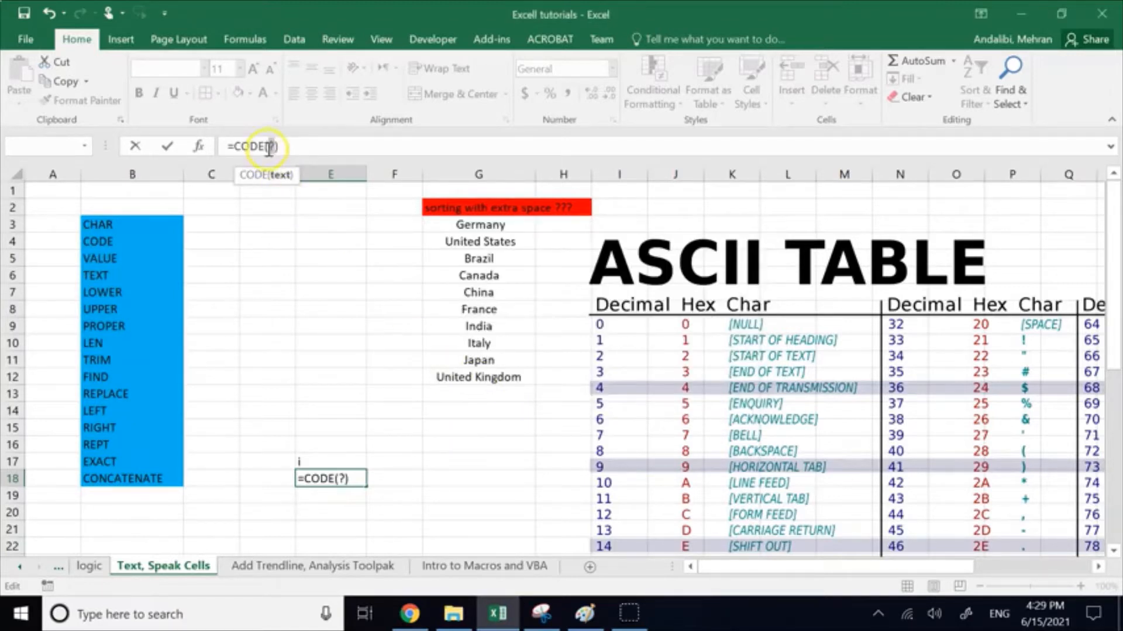
type("\"")
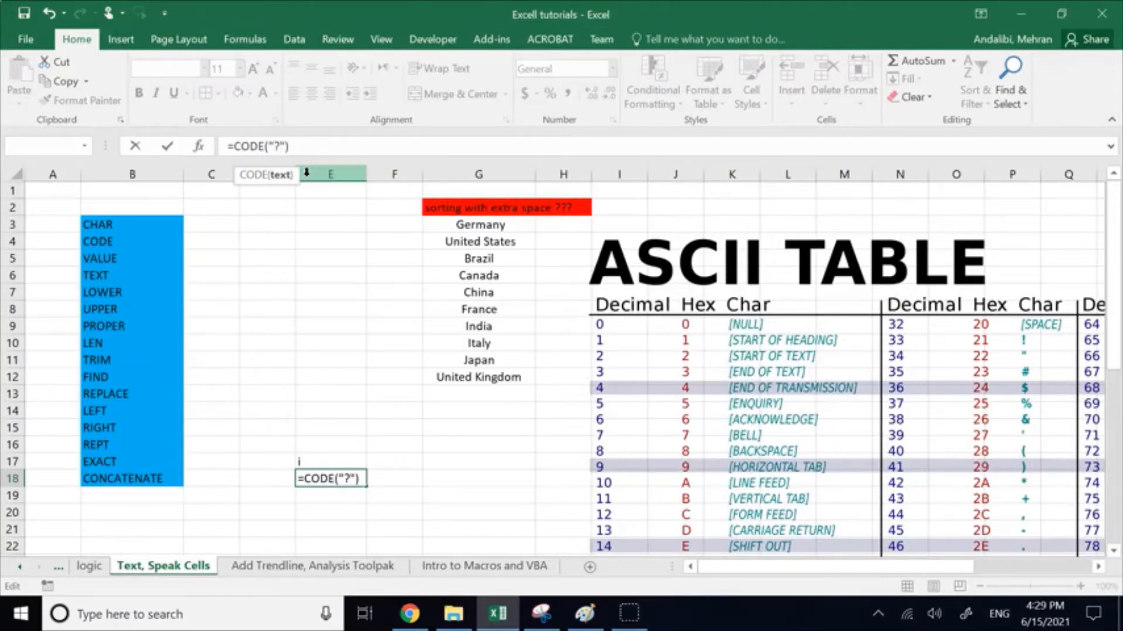
left_click(313, 339)
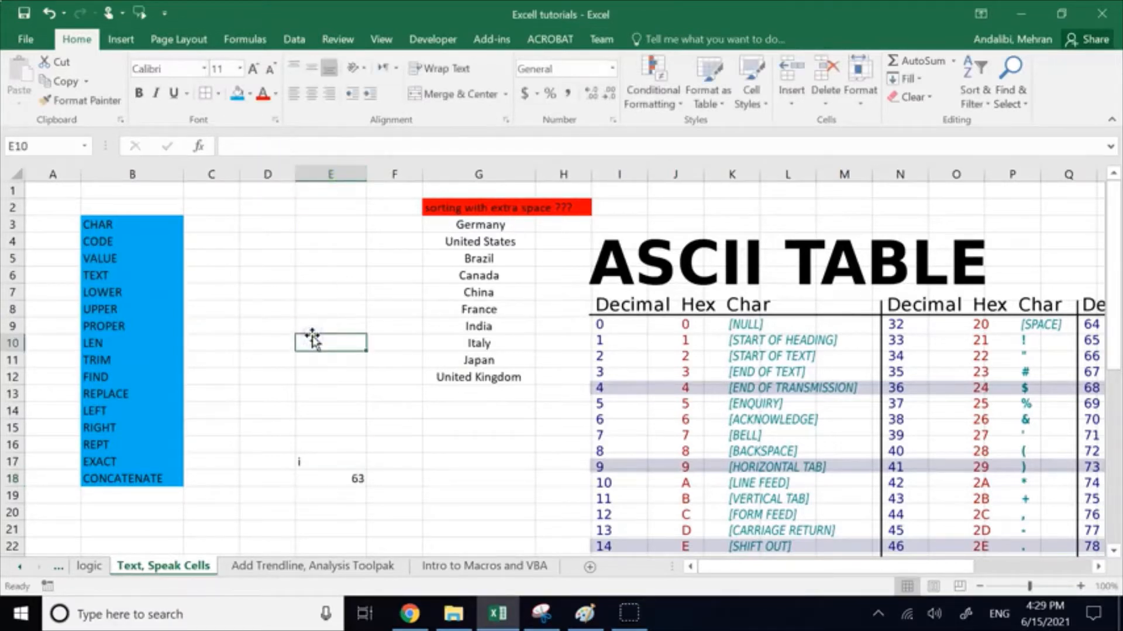
left_click(338, 476)
left_click(300, 144)
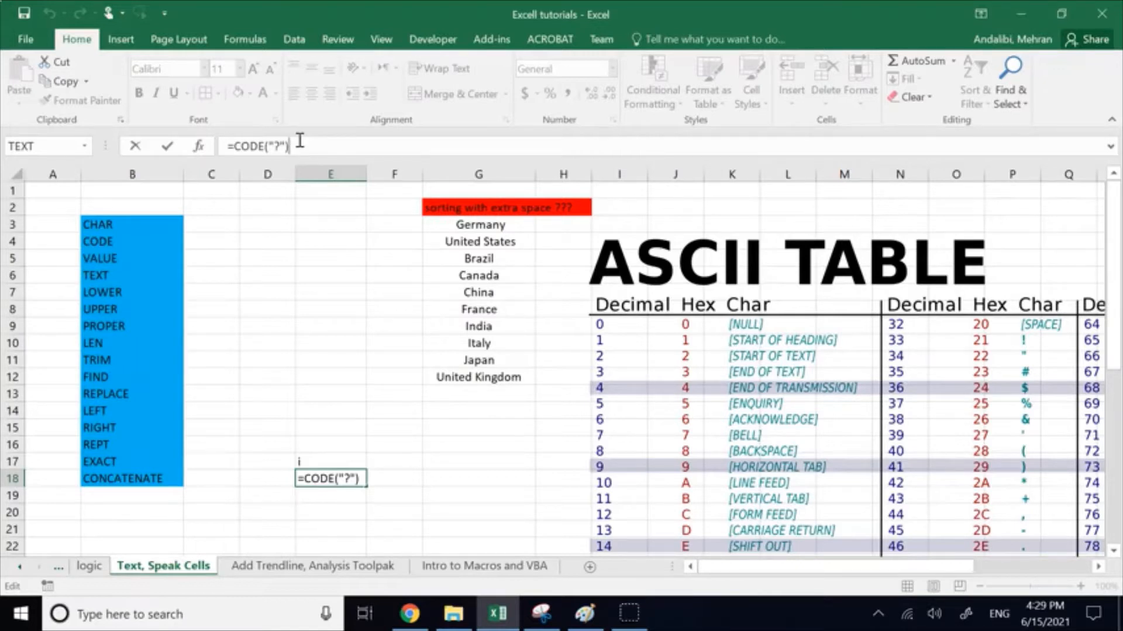
key("Return")
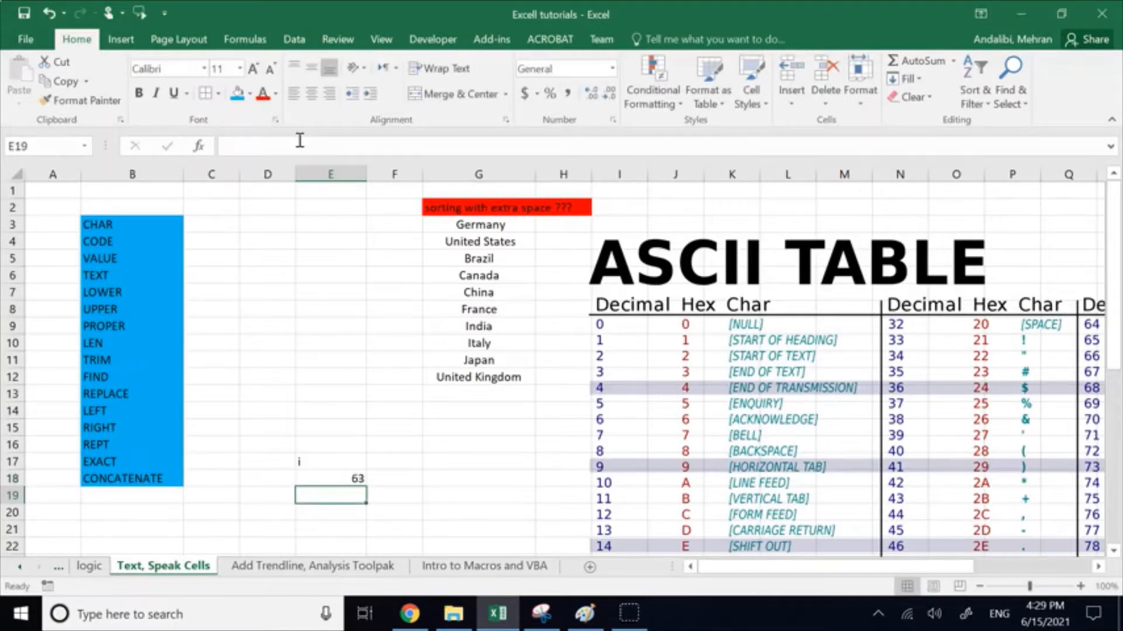
Step: Enter a question mark in D13 and the formula =CODE(D13) in E19
left_click(260, 391)
type("?")
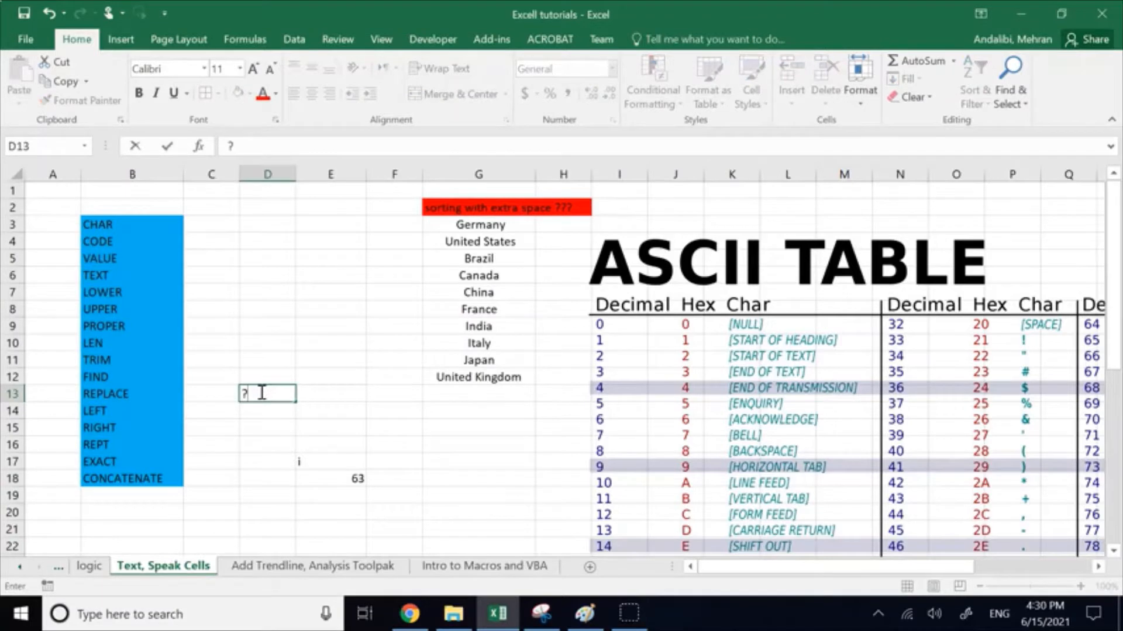
left_click(342, 493)
type("=c")
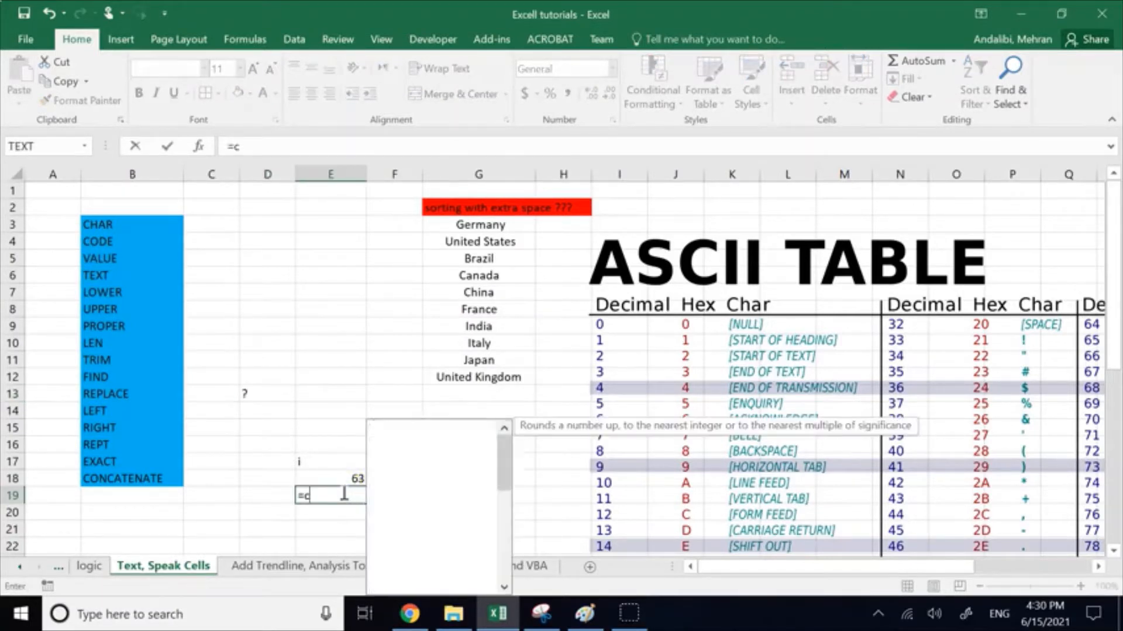
type("ode")
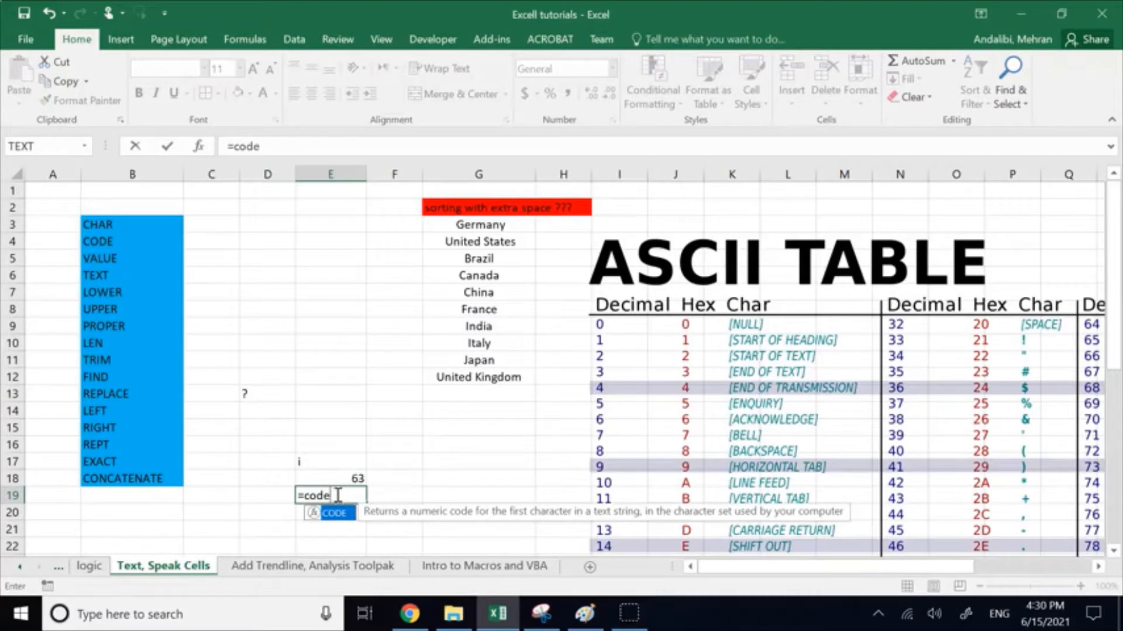
double_click(332, 513)
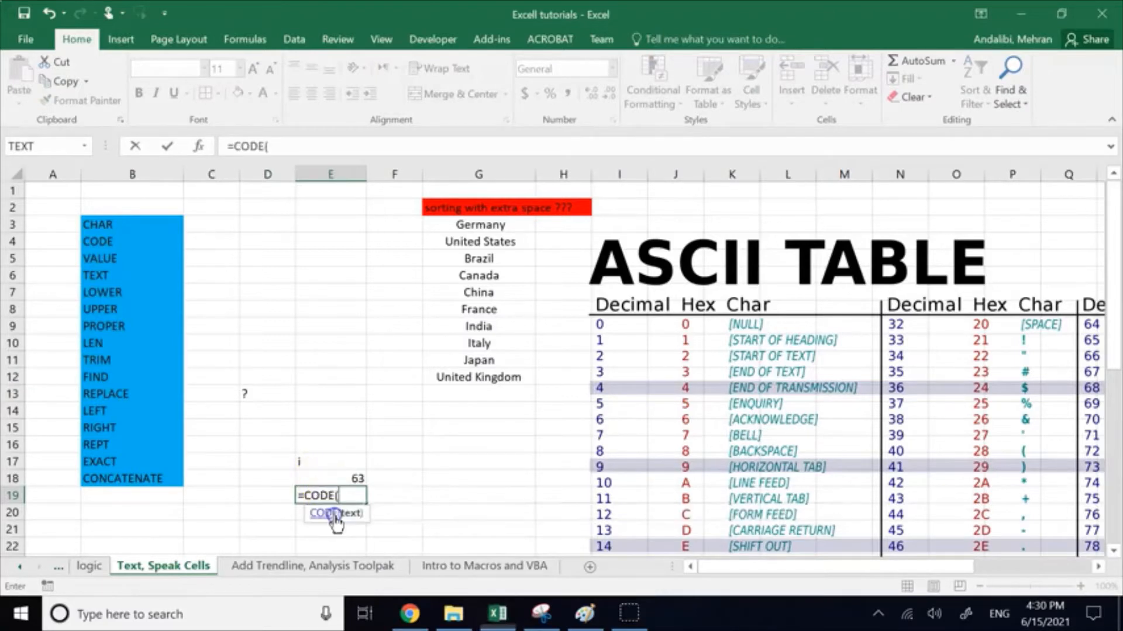
left_click(248, 396)
key("Return")
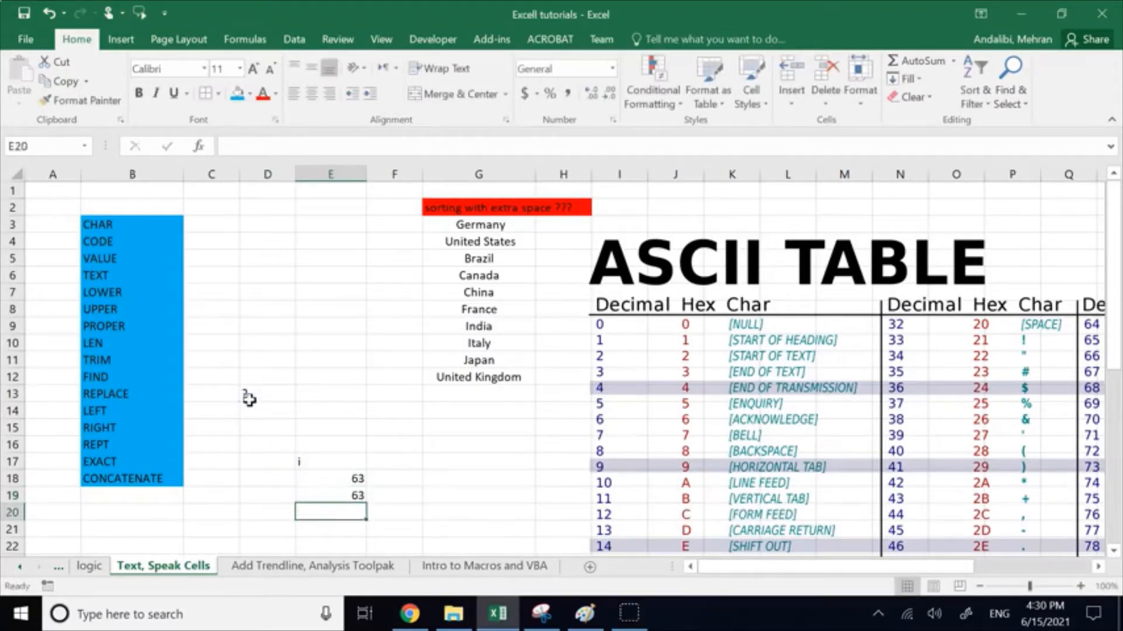
Step: Compare the cell-reference argument of the CODE formula in E19 with the quoted-text argument of the one in E18
left_click(263, 429)
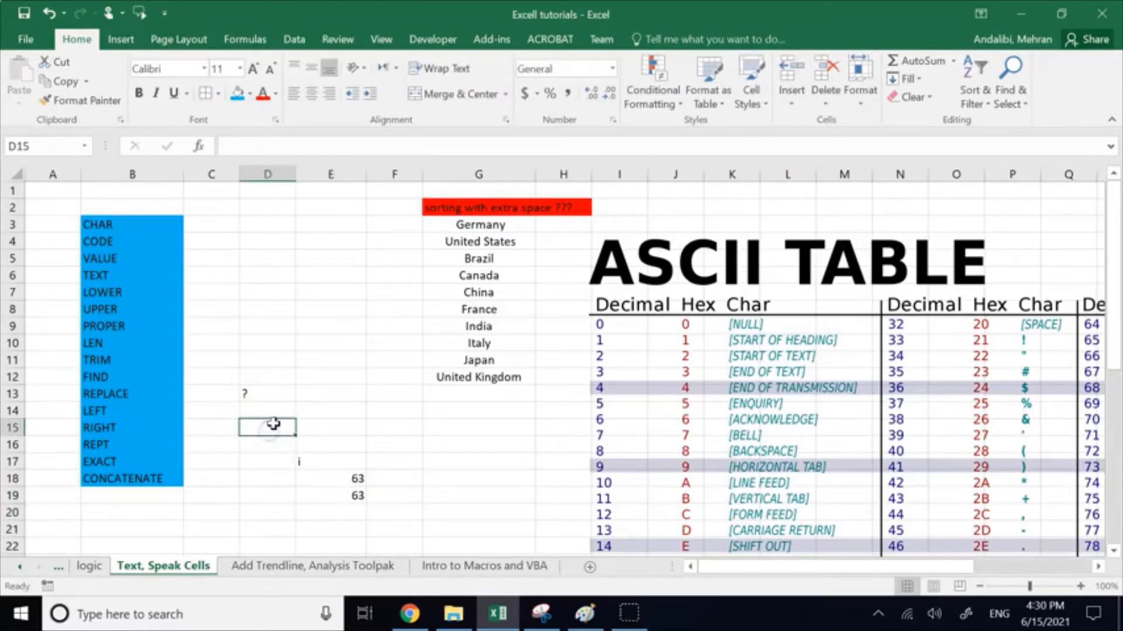
left_click(252, 394)
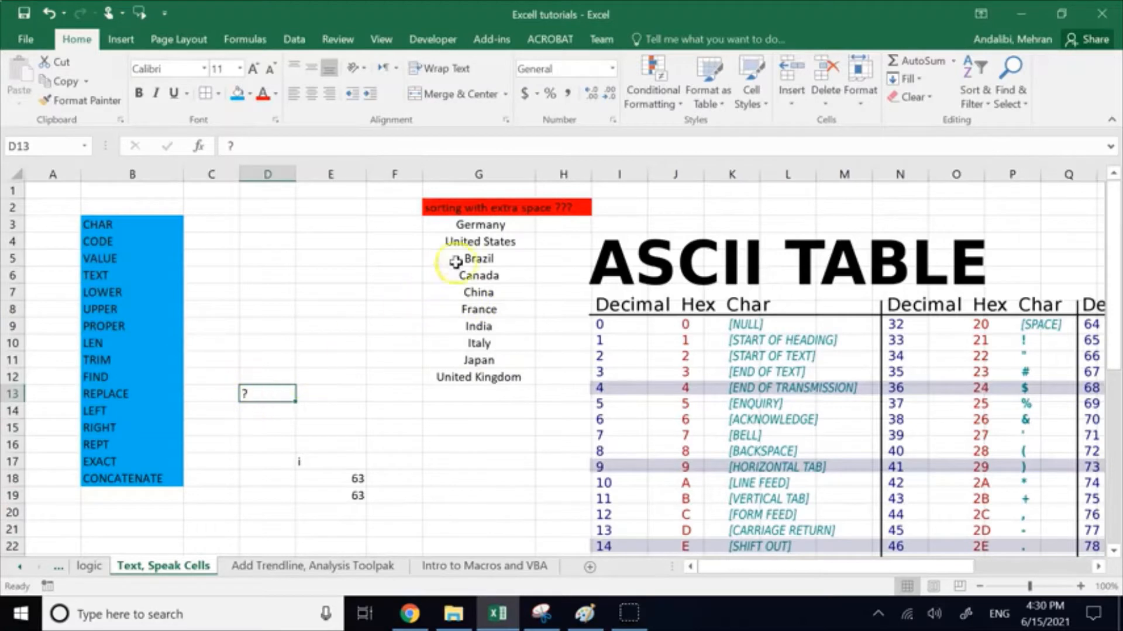
left_click_drag(454, 226, 491, 377)
left_click(274, 391)
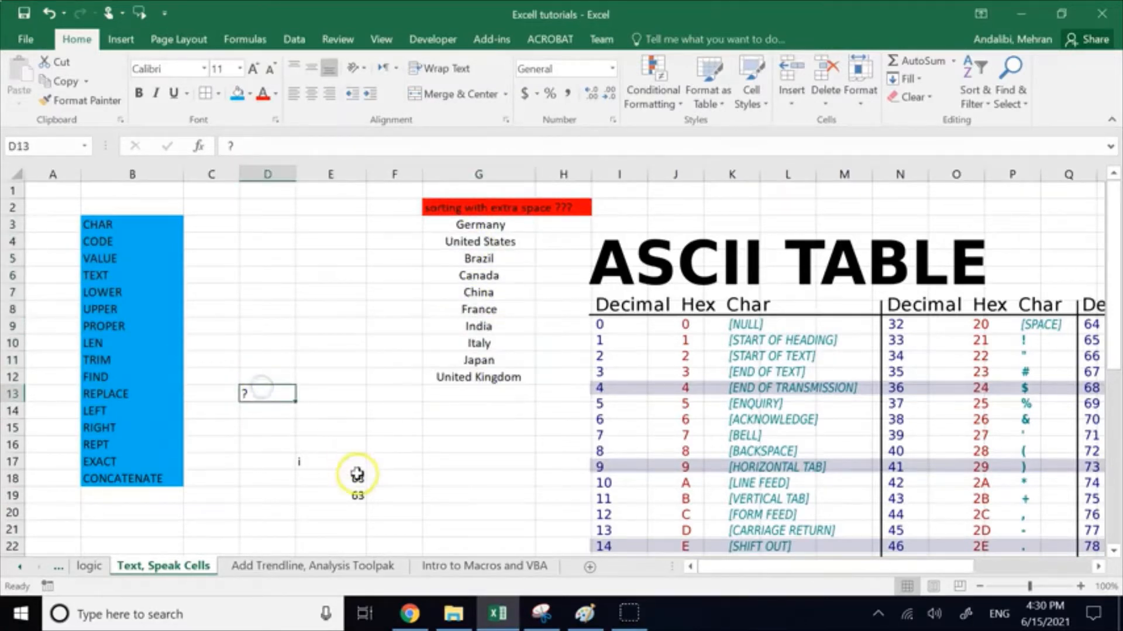
left_click(356, 497)
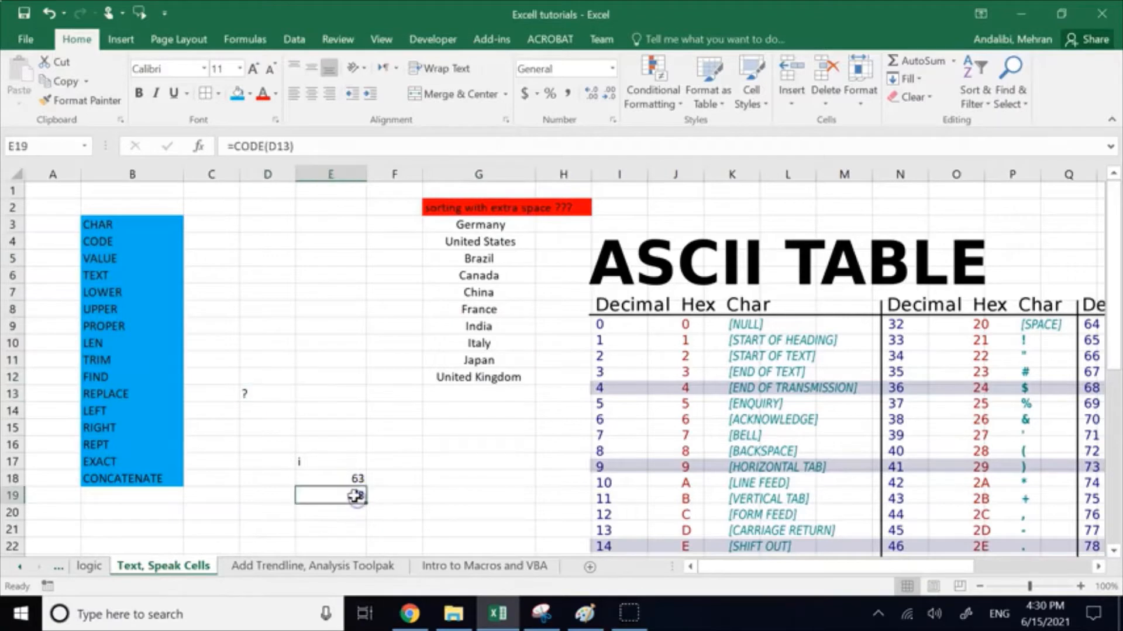
left_click(282, 146)
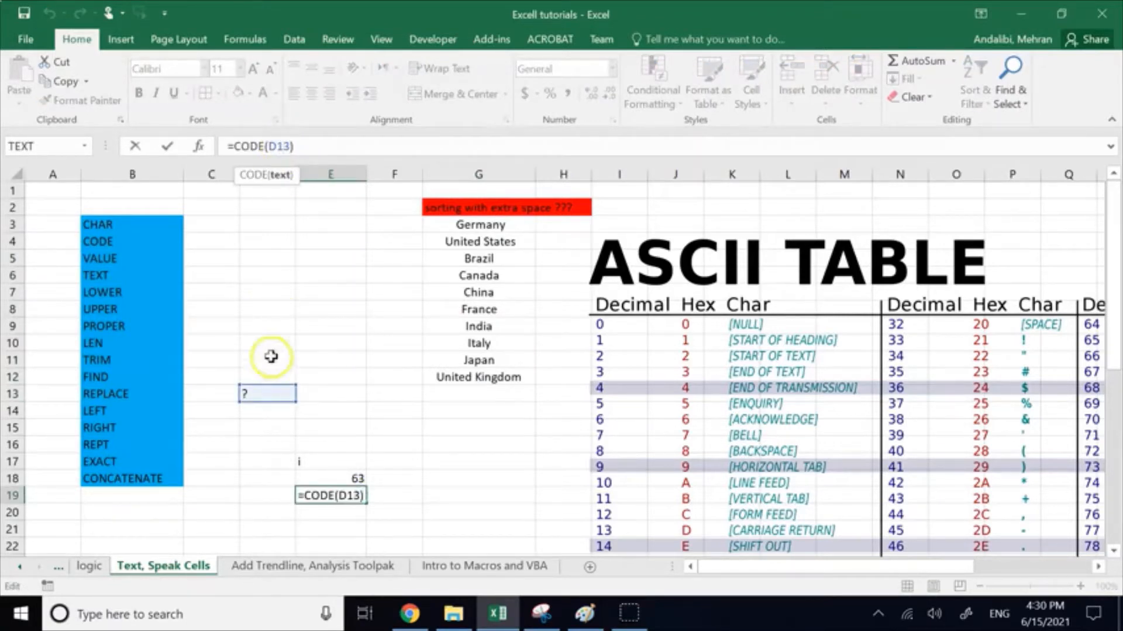
left_click(252, 393)
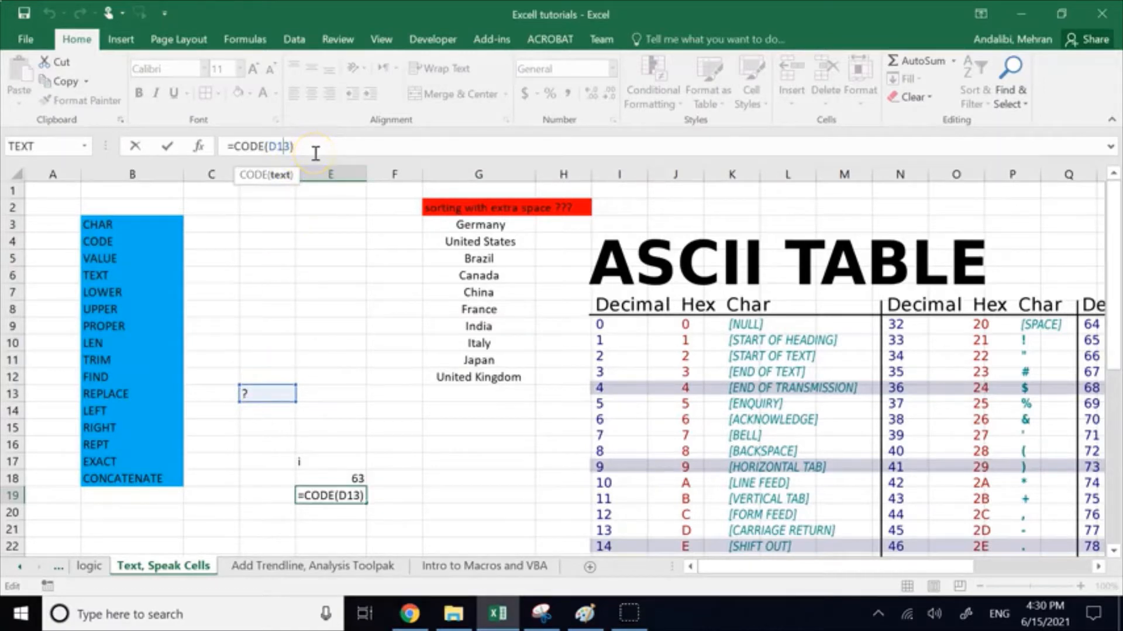
left_click(295, 149)
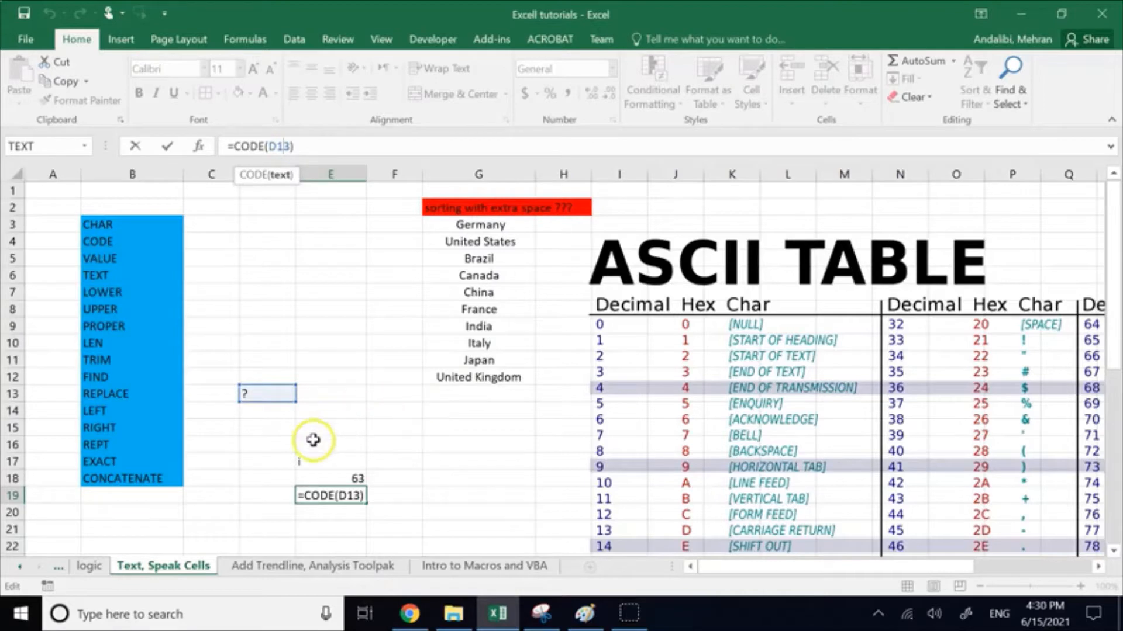
left_click(372, 425)
left_click(340, 477)
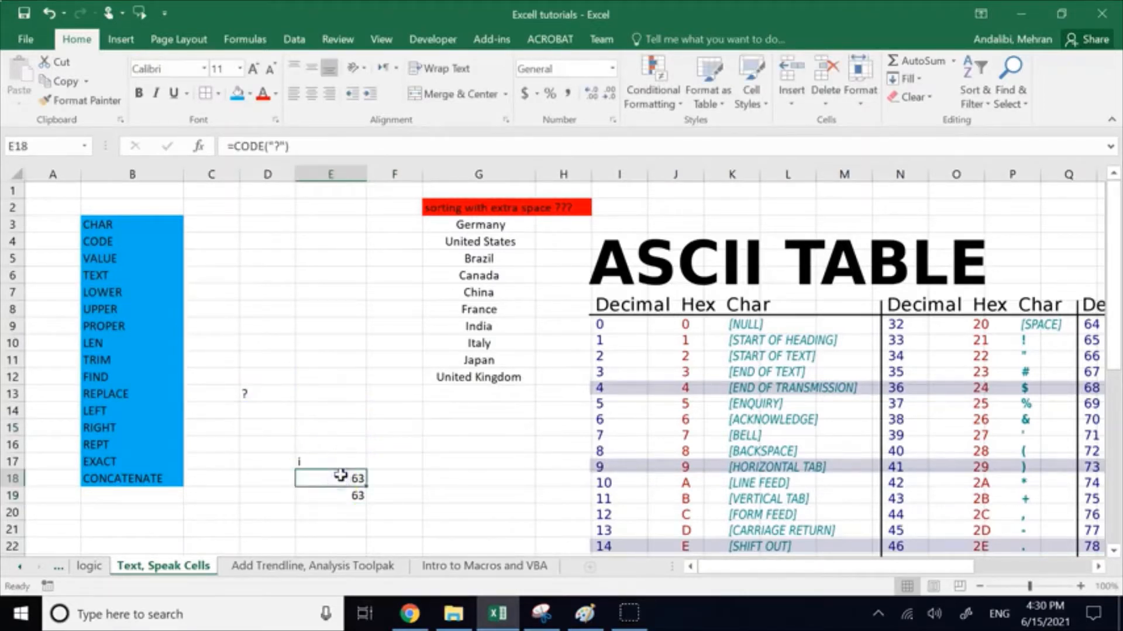
left_click(281, 146)
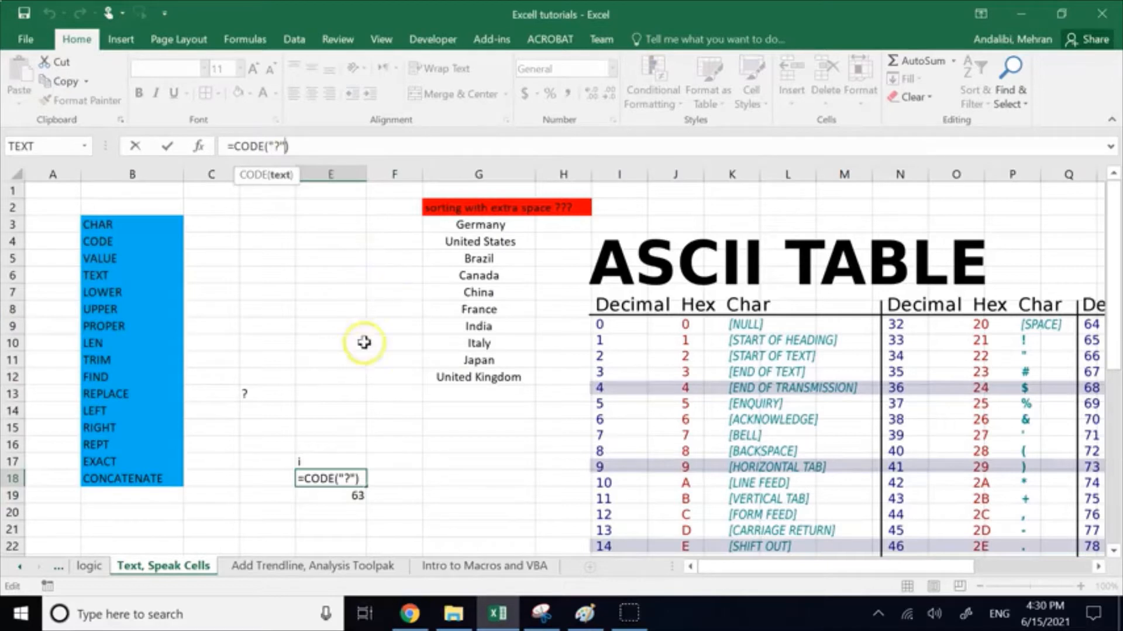
left_click(353, 426)
Step: Clear the CHAR and CODE examples from the range C13:E20
left_click_drag(233, 401, 350, 510)
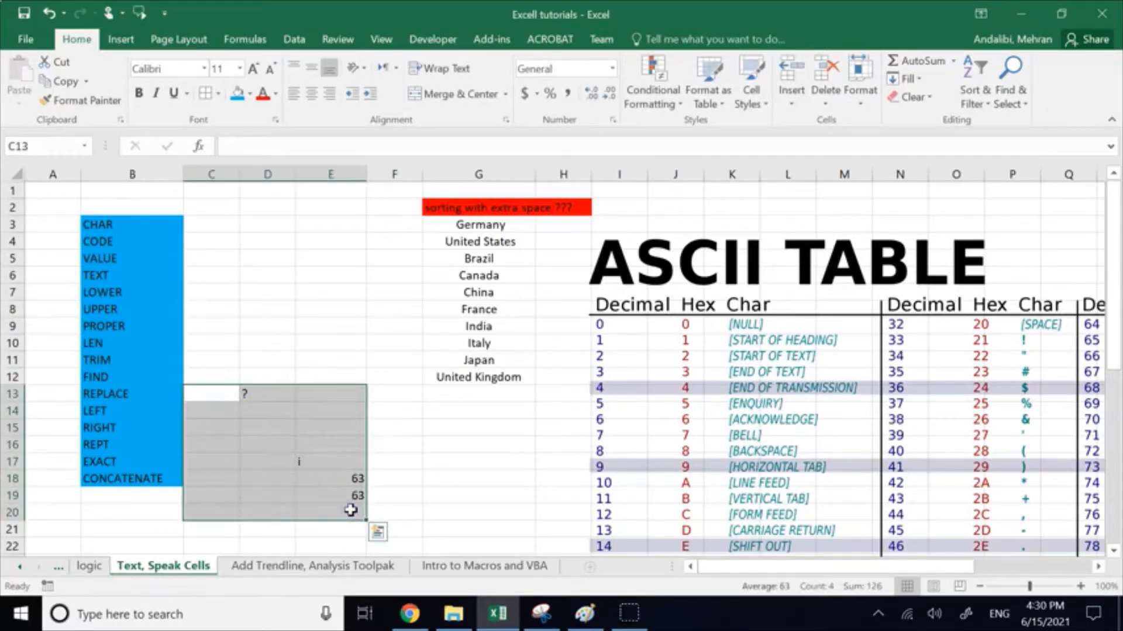
key("Delete")
left_click(471, 474)
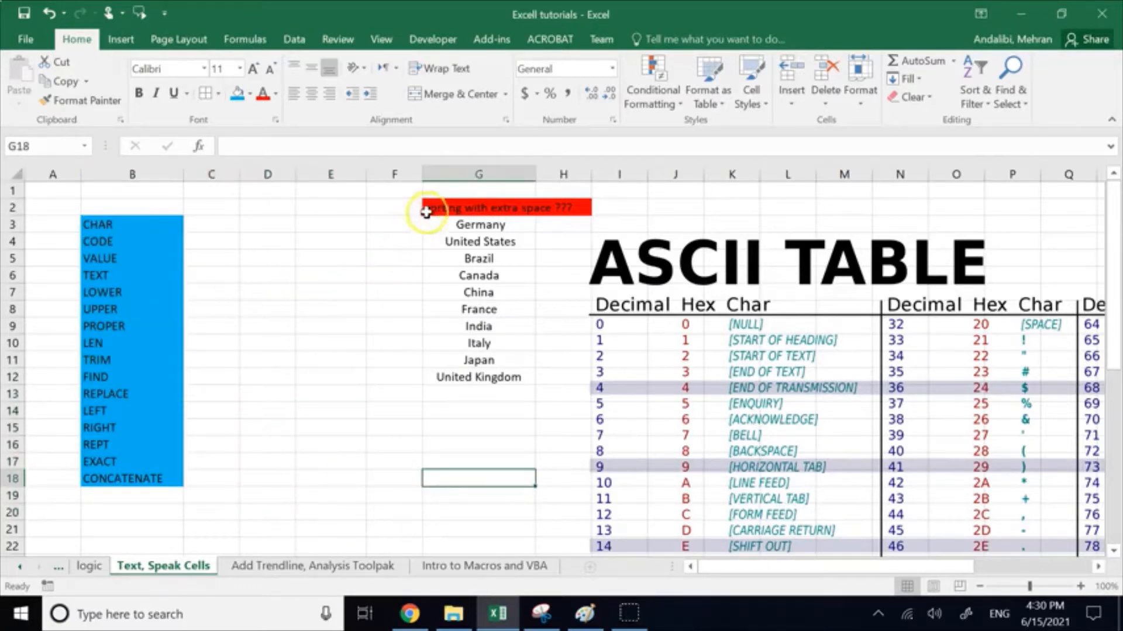
Step: Move the ASCII table picture away from the country list so that it starts in column J
left_click_drag(445, 208, 501, 373)
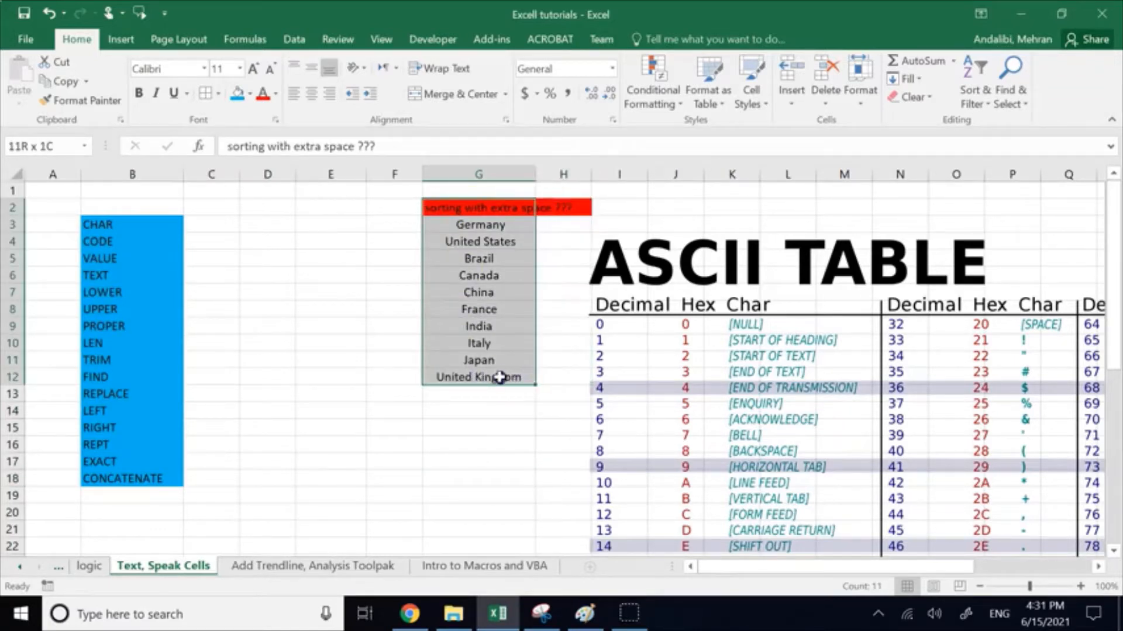
left_click(328, 494)
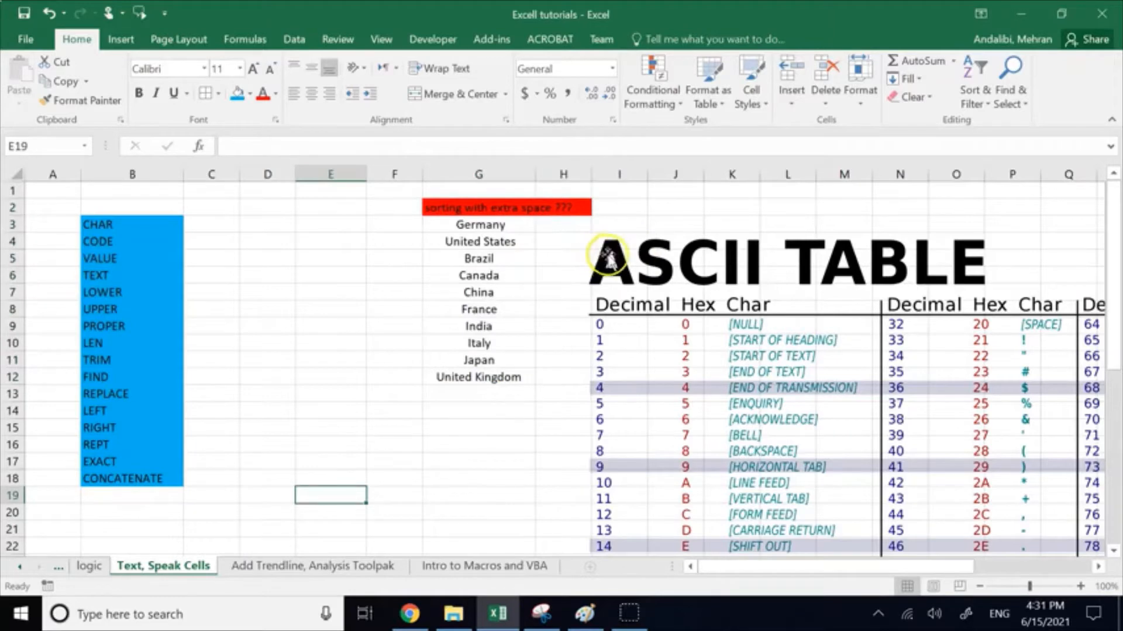
left_click_drag(639, 257, 683, 211)
left_click(587, 291)
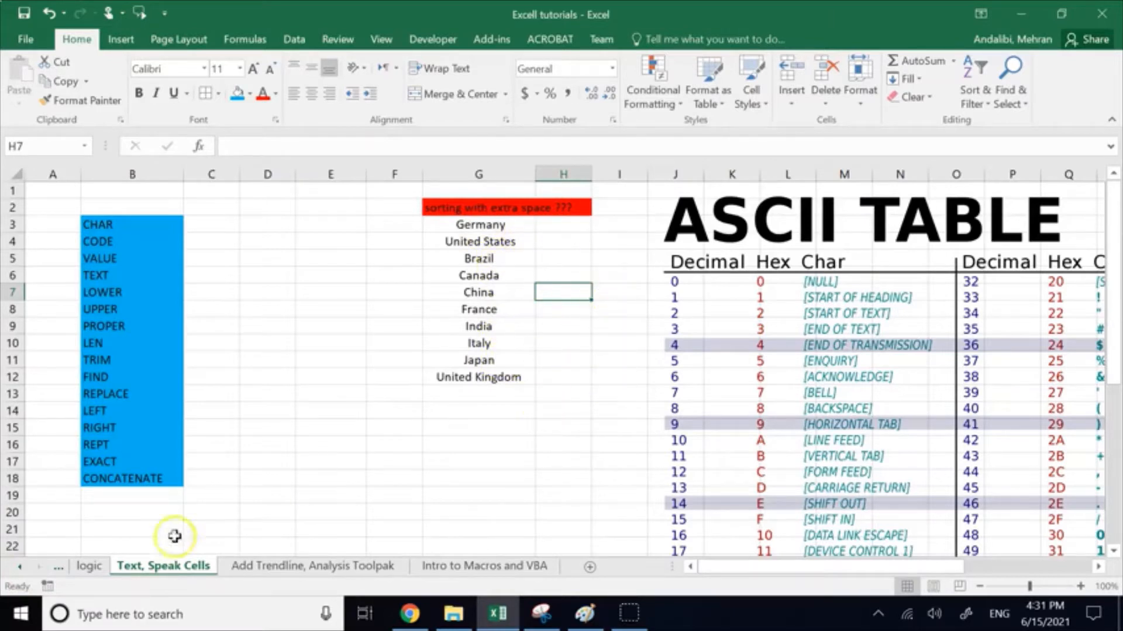
Step: Bring the names of the earlier worksheets into view, back to the matrices sheet
left_click(20, 566)
left_click(20, 567)
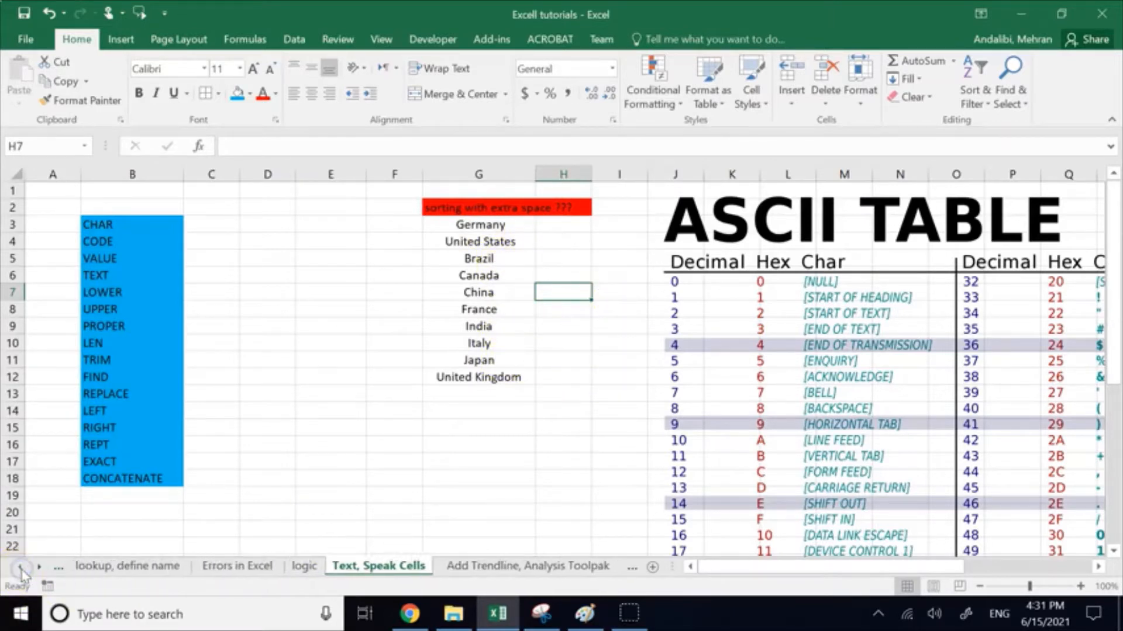
left_click(20, 567)
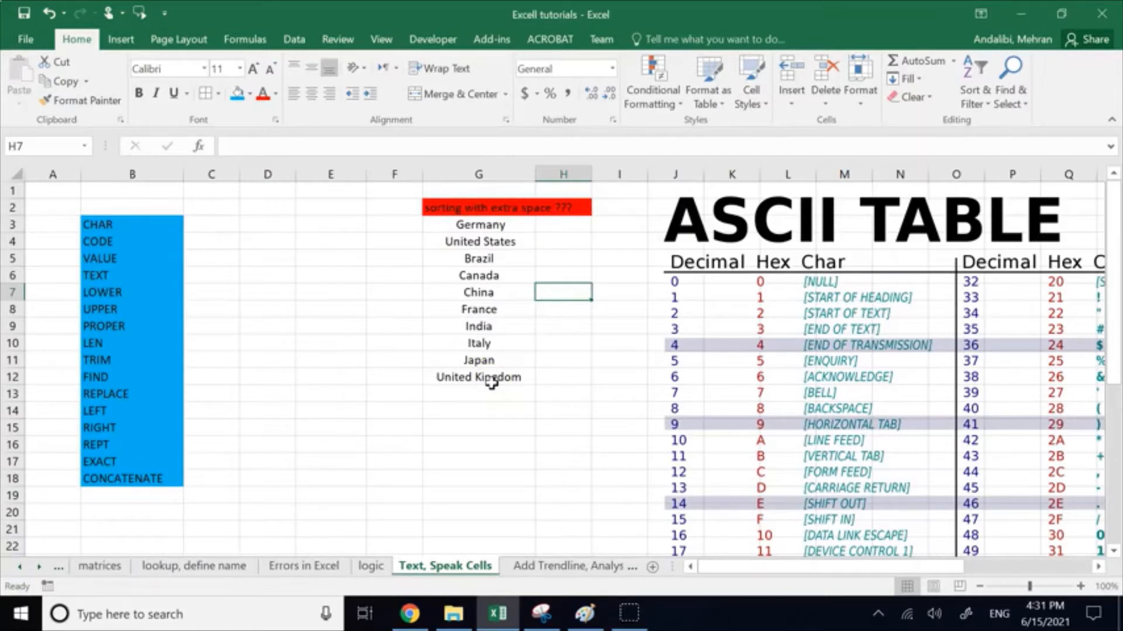
Step: Sort the country list in G3:G12 from A to Z and check its first two entries
left_click(456, 424)
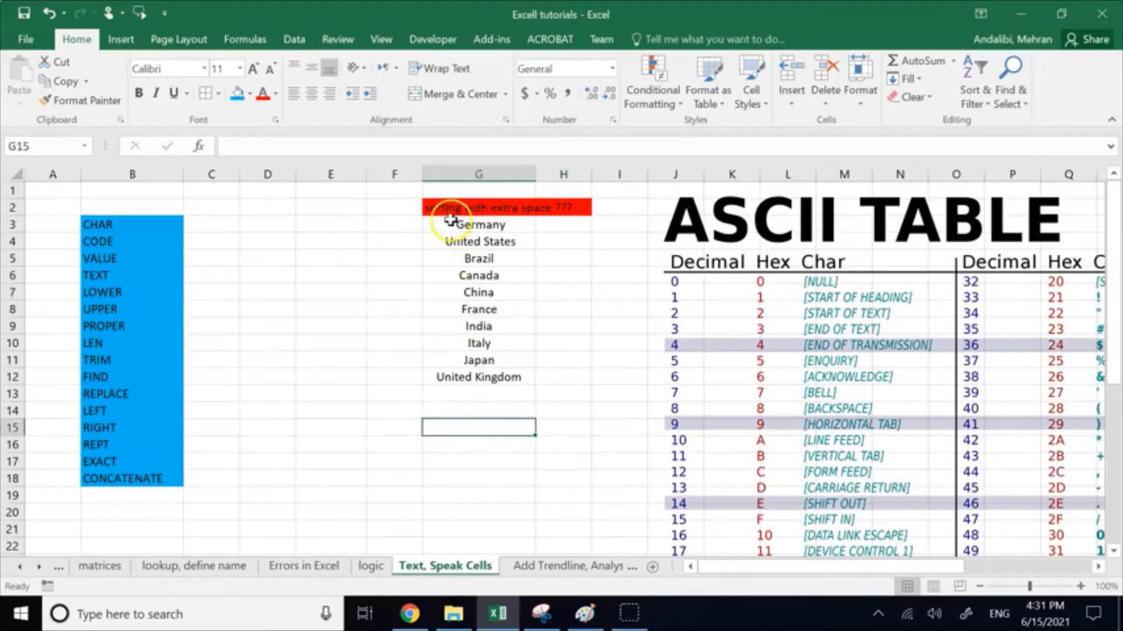
left_click_drag(450, 222, 471, 369)
left_click(981, 104)
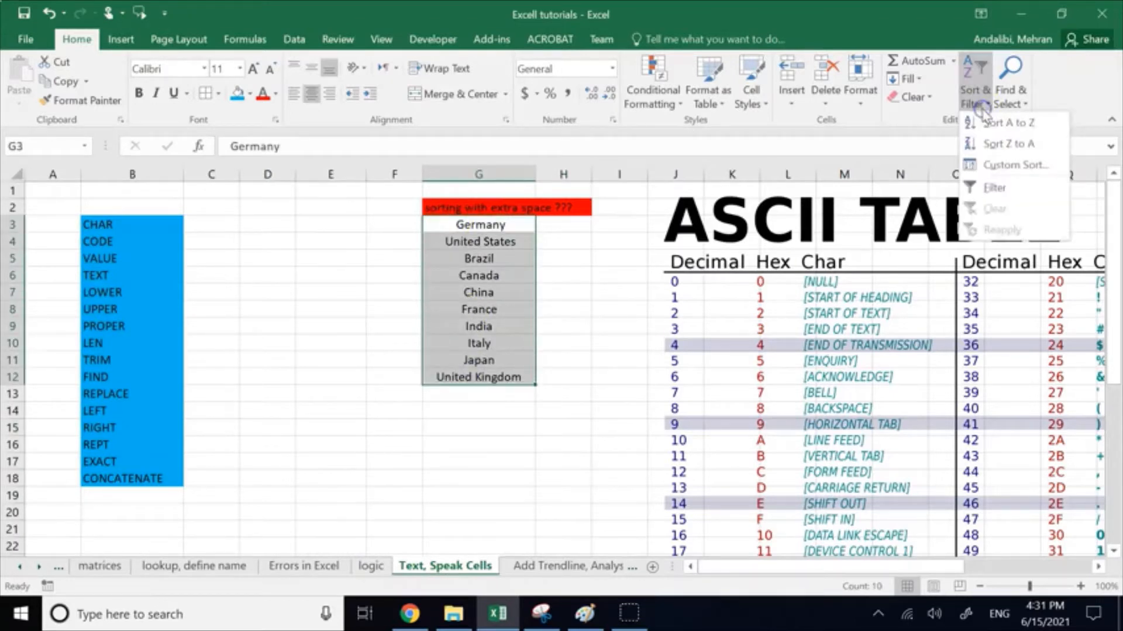
left_click(987, 121)
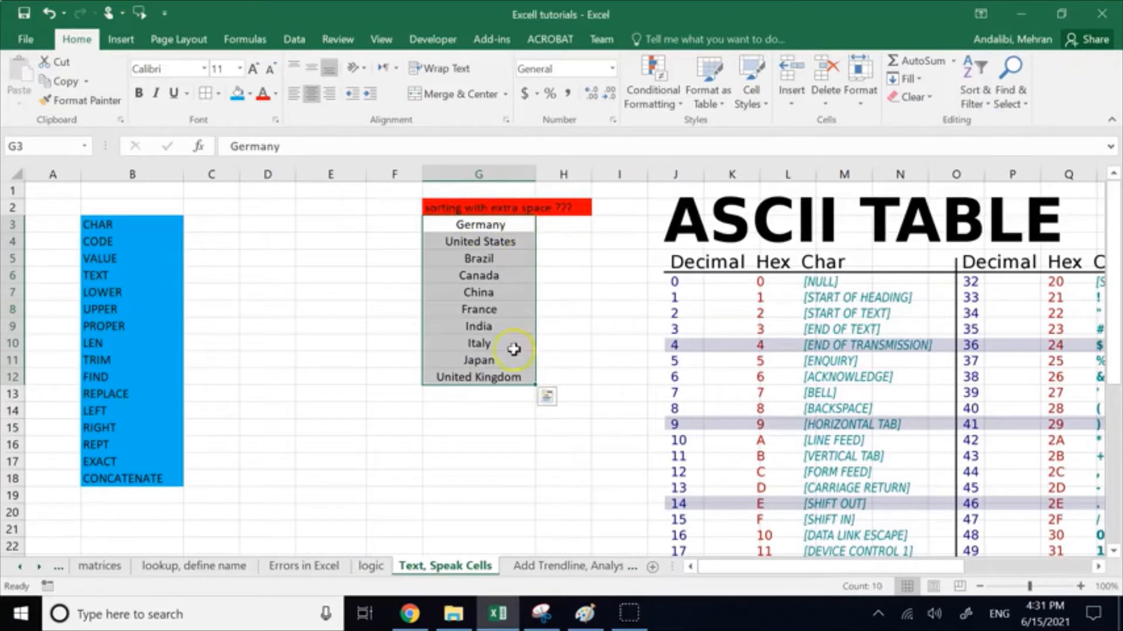
left_click(489, 443)
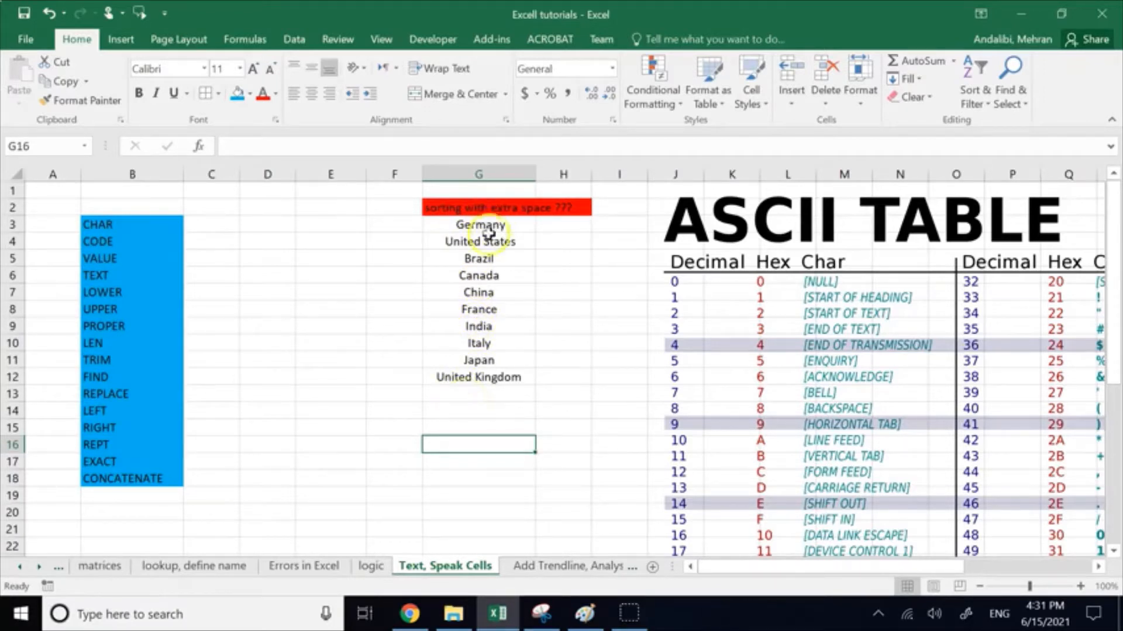
left_click(446, 224)
left_click(446, 244)
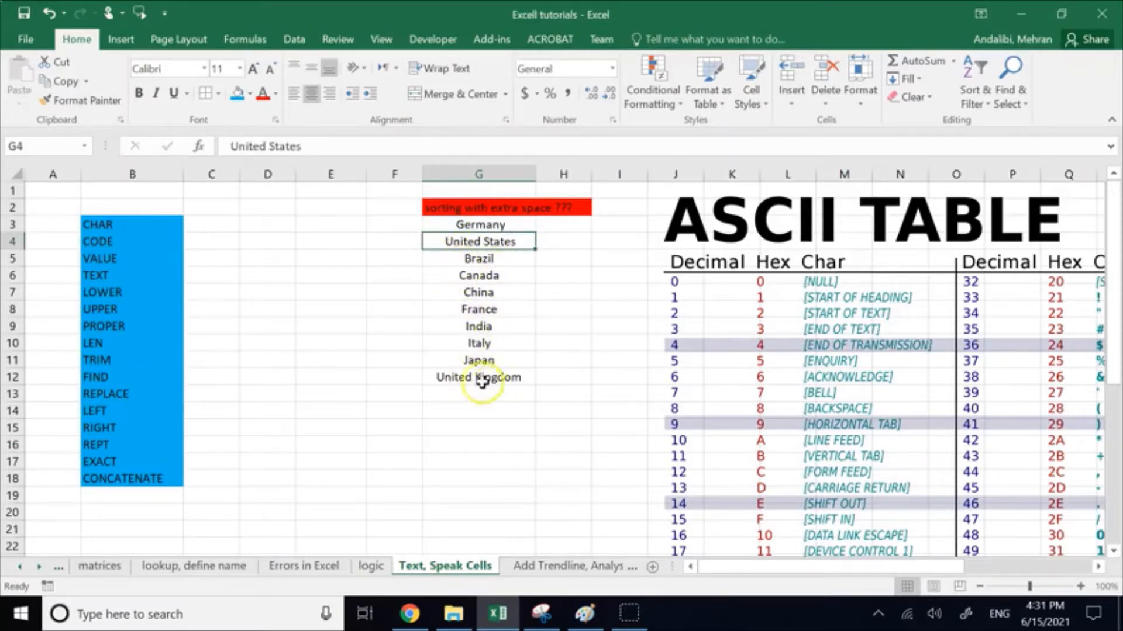
left_click(425, 428)
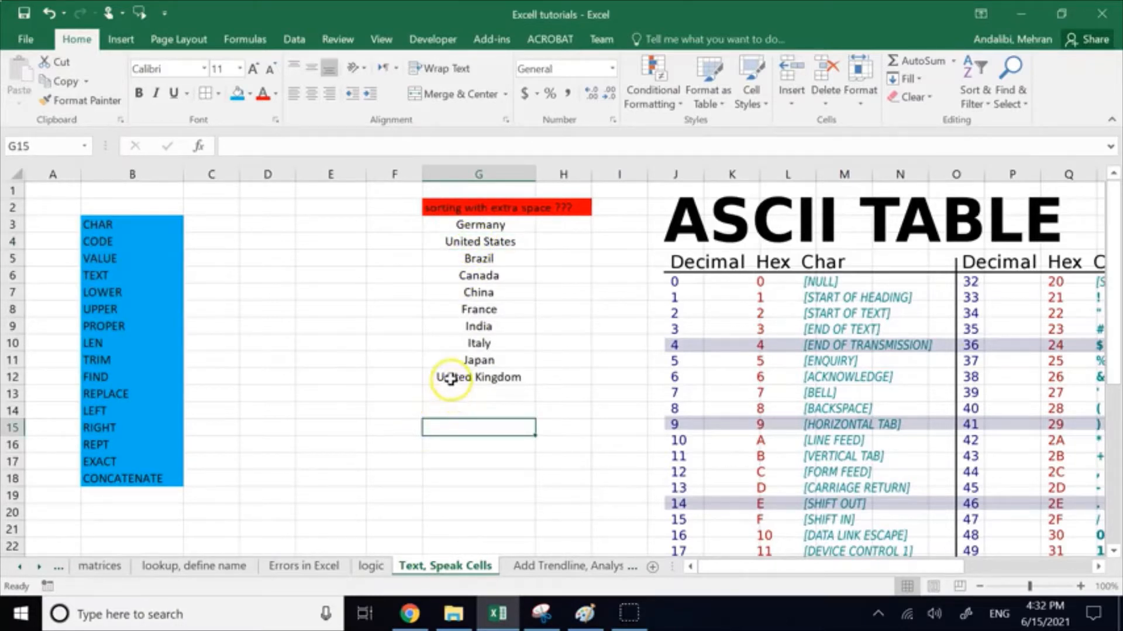
Step: Sort the country list in G3:G12 from Z to A and check its last two entries
left_click_drag(451, 379, 452, 222)
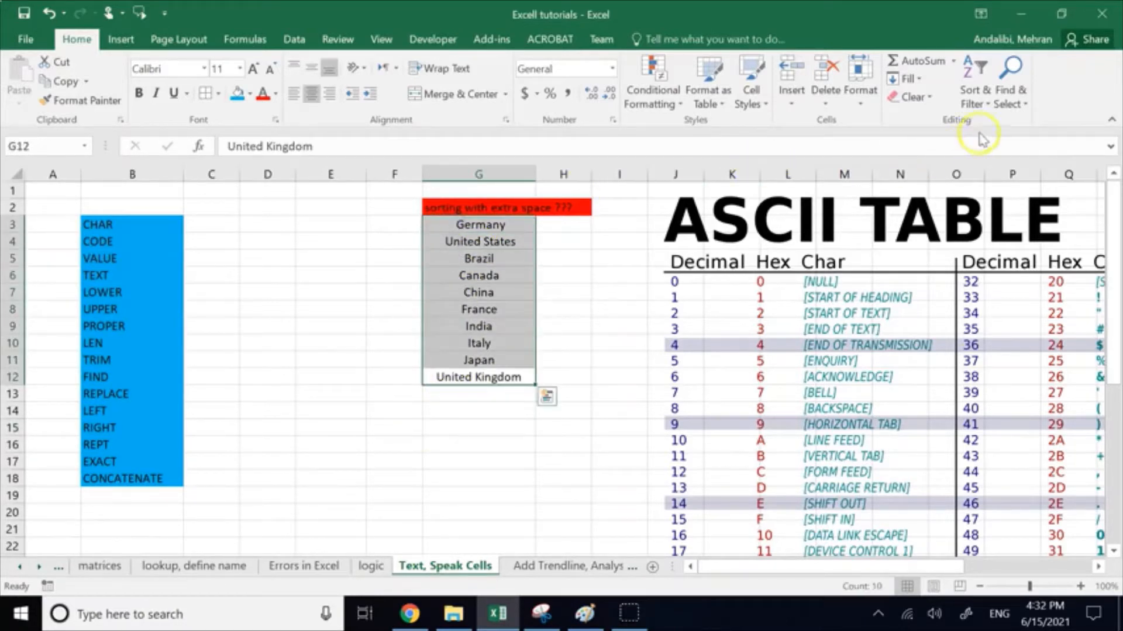
left_click(972, 93)
left_click(989, 145)
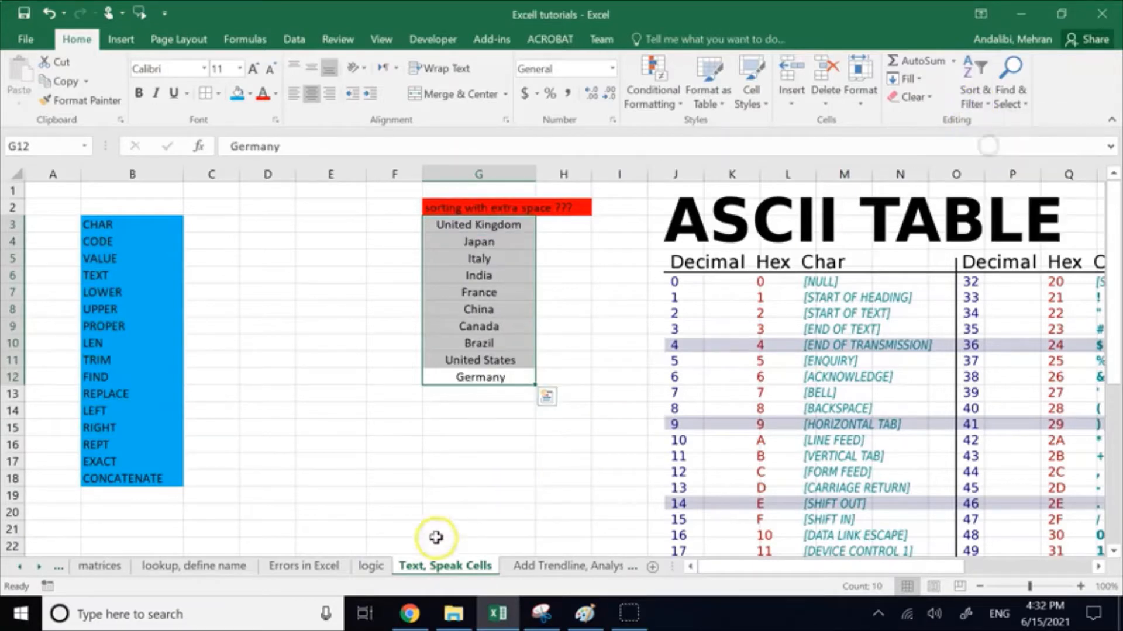
left_click(430, 497)
left_click_drag(476, 361, 494, 378)
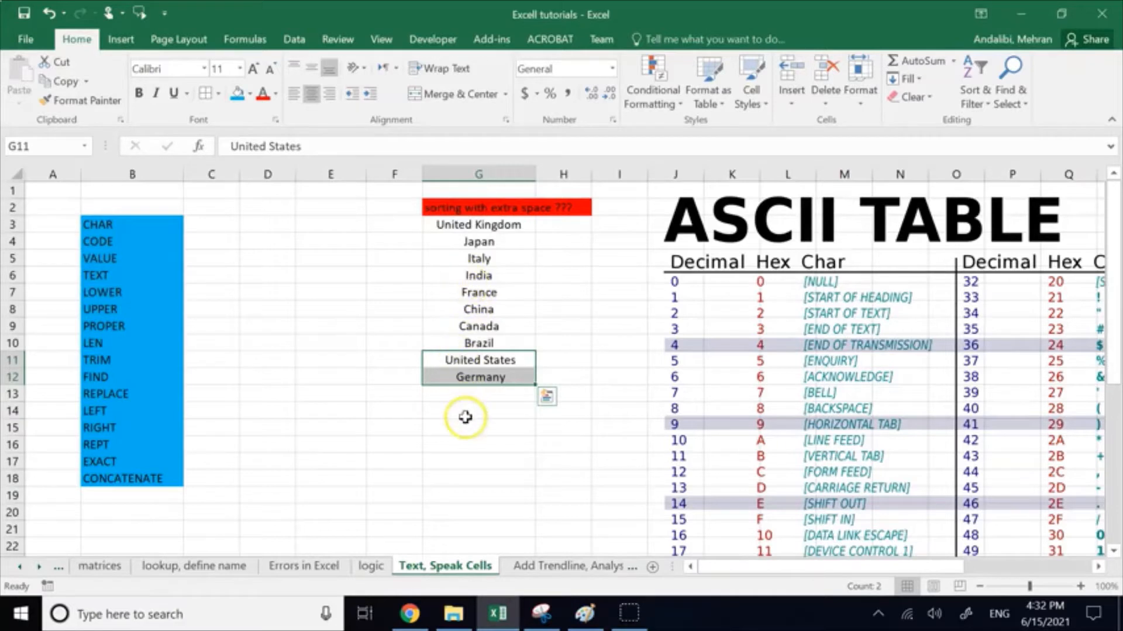
left_click(516, 447)
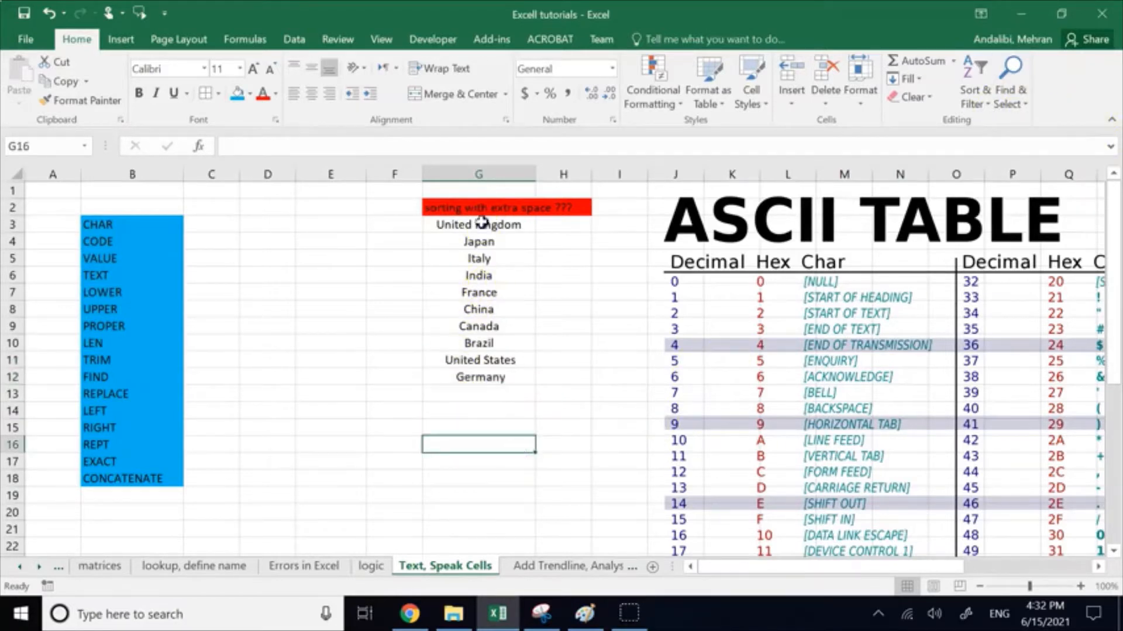
Step: Sort the country list in G3:G12 back into A to Z order
left_click_drag(481, 221, 499, 375)
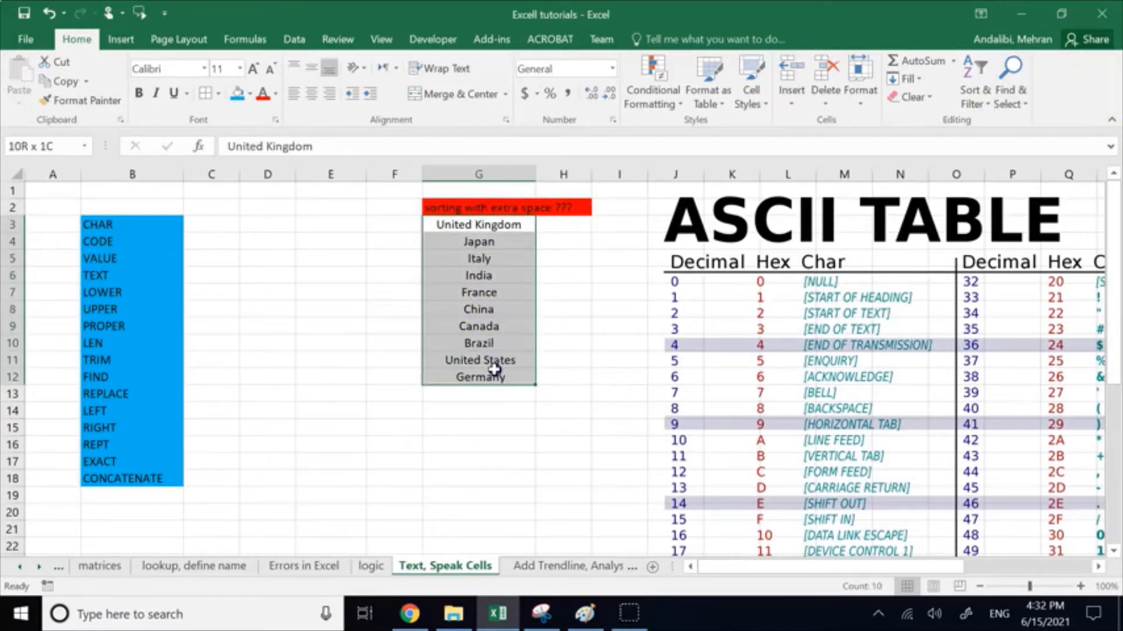
left_click(986, 104)
left_click(997, 118)
left_click(389, 445)
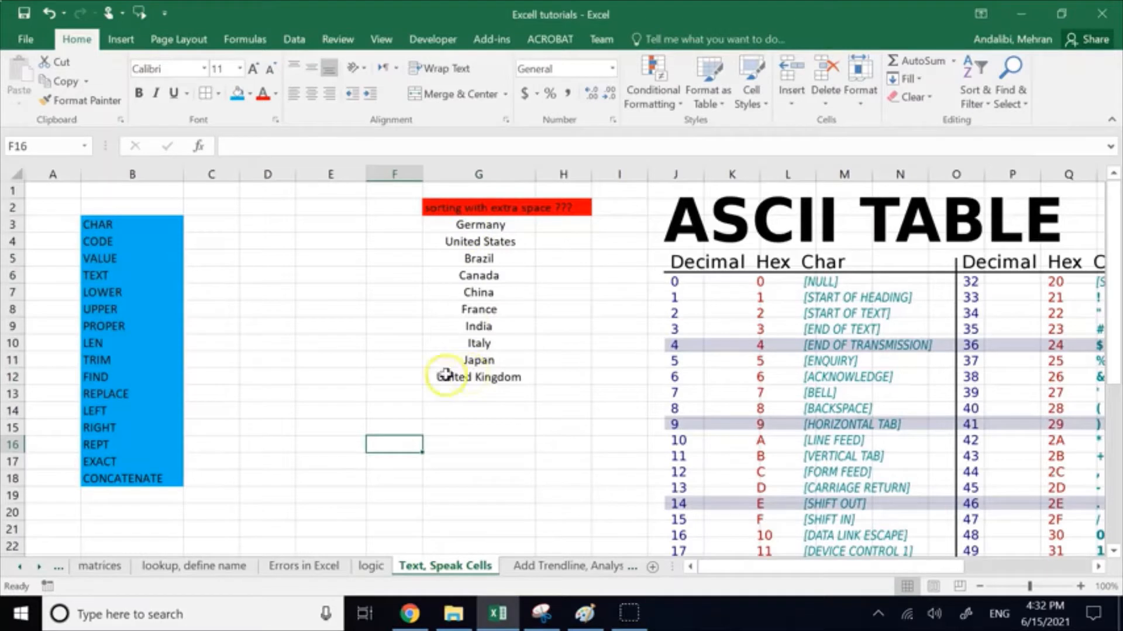
Step: Review the function names in B3:B6, comparing the VALUE entry with the TEXT entry
left_click(112, 224)
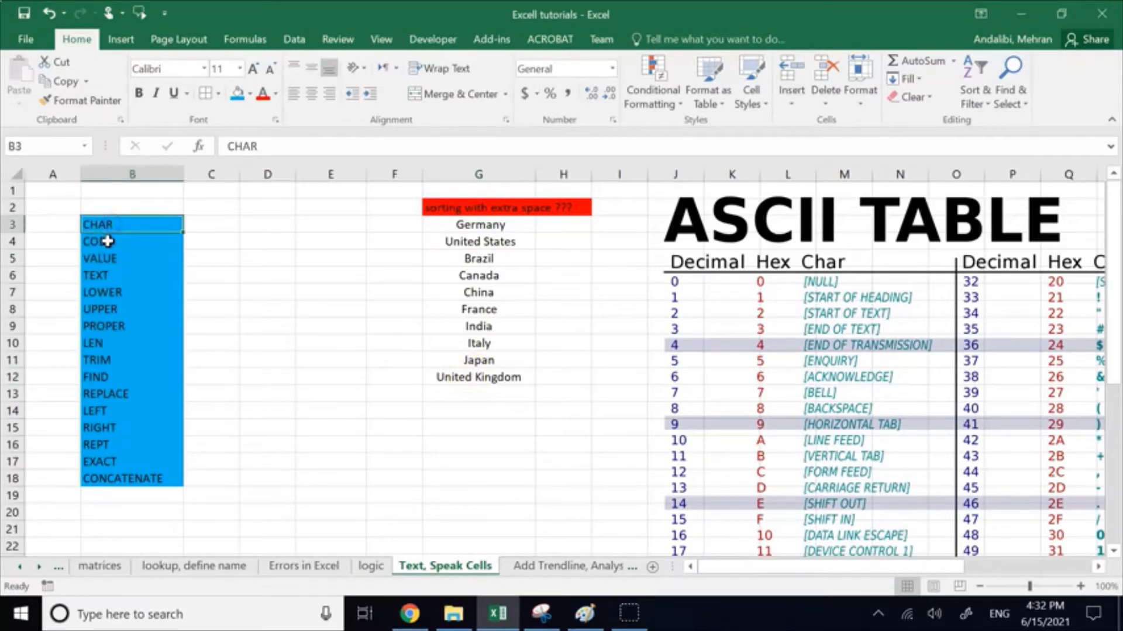
key("Return")
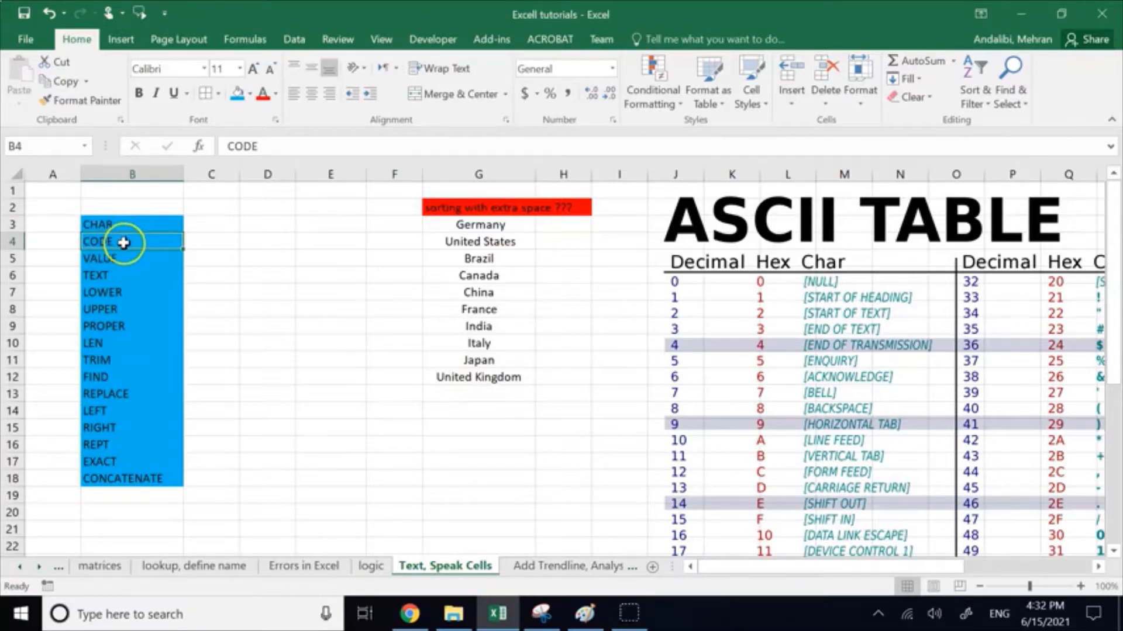
key("Return")
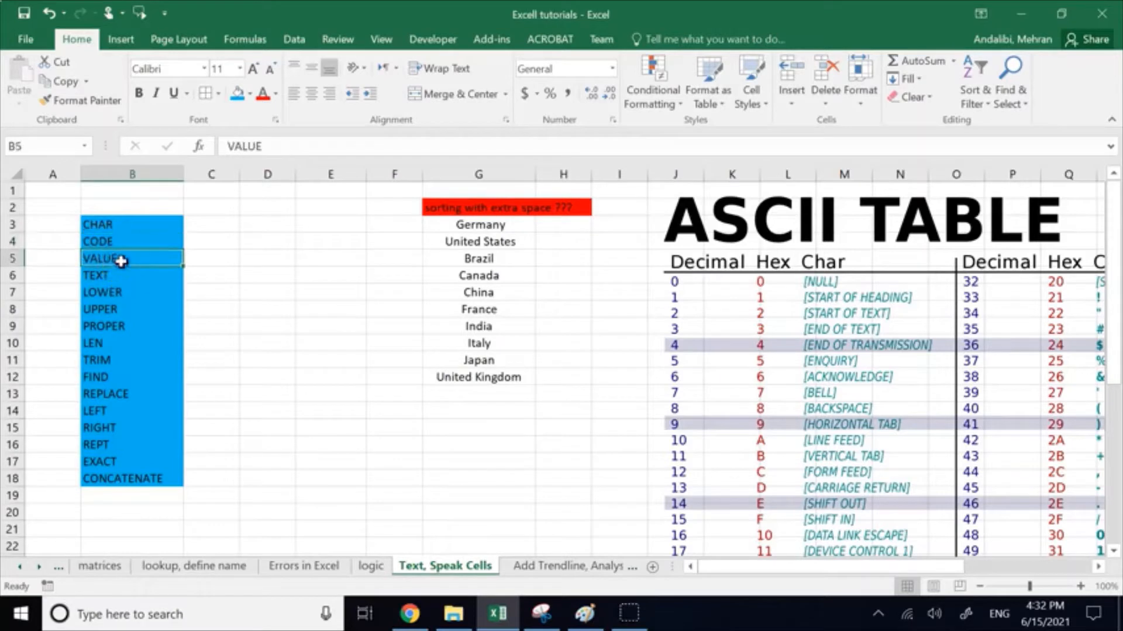
key("Return")
key("shift+Return")
key("Return")
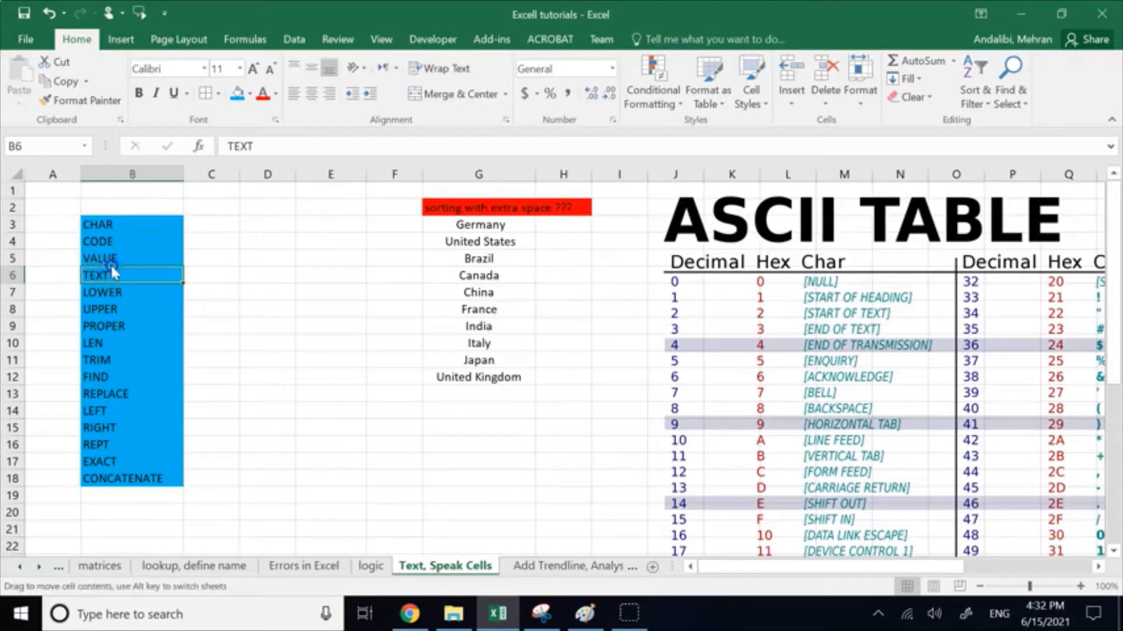
key("shift+Return")
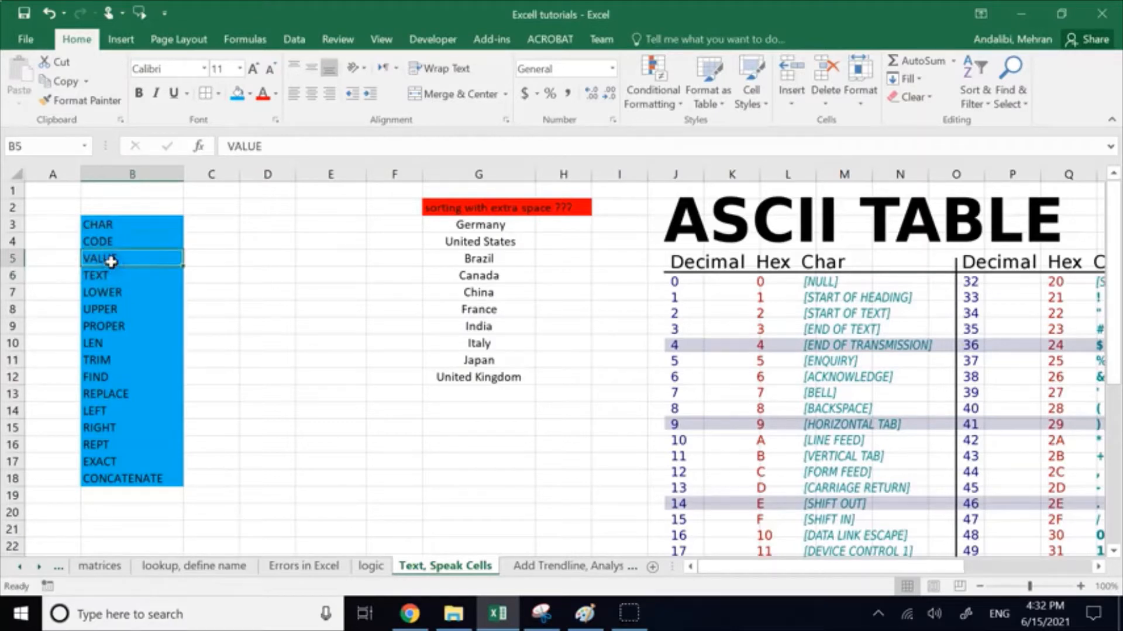
key("Return")
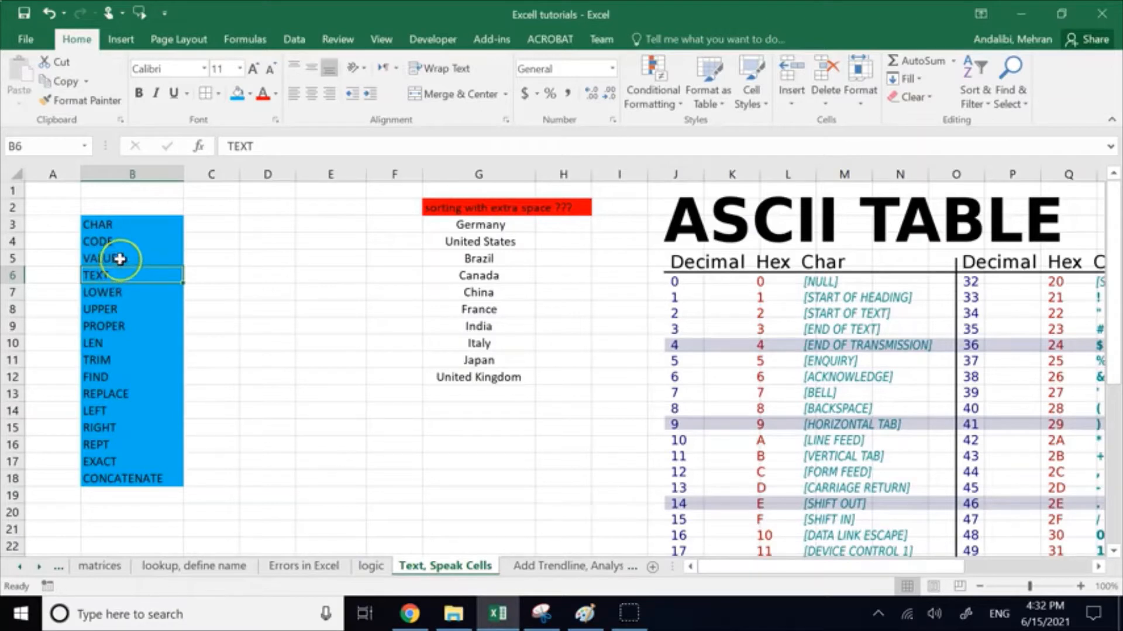
key("shift+Return")
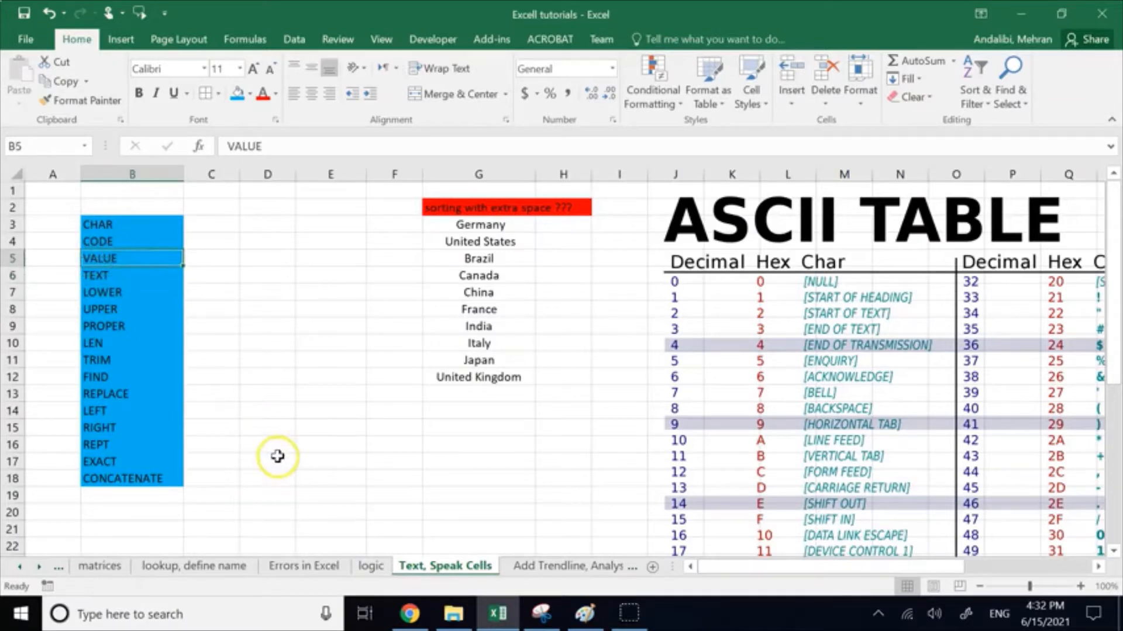
Step: Enter "100" including its quotation marks in cell D16
left_click(262, 446)
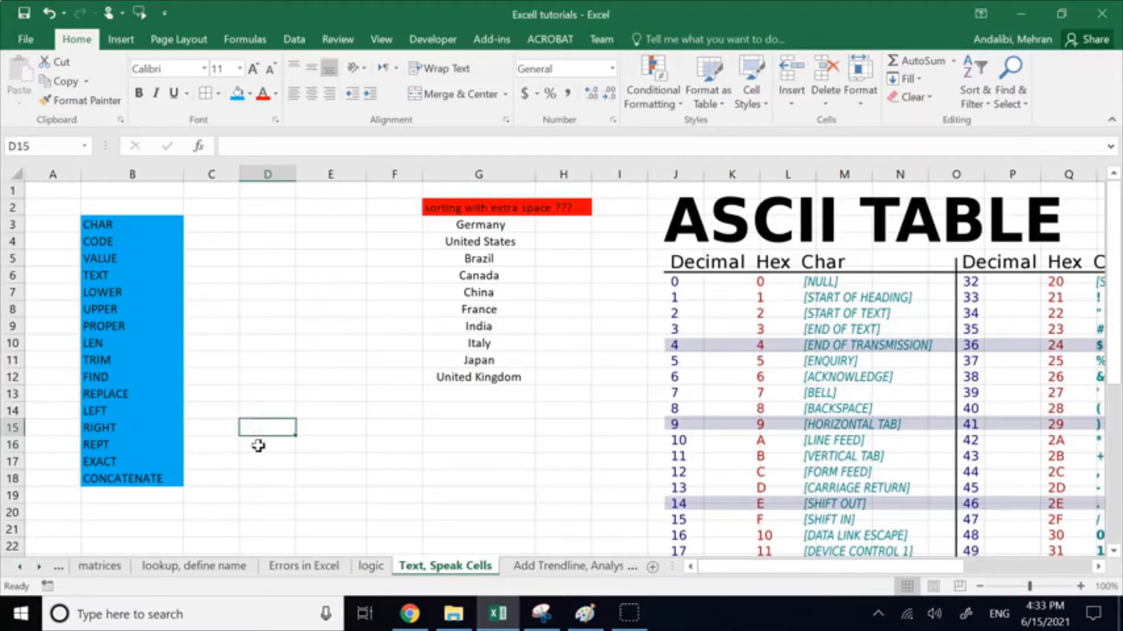
double_click(260, 446)
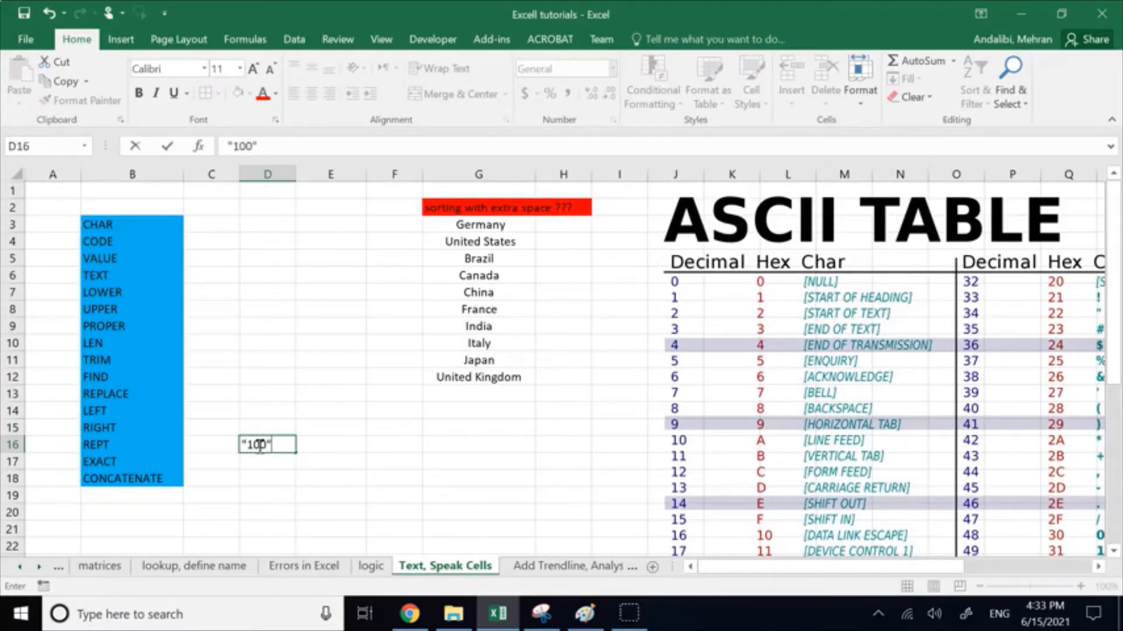
left_click(276, 496)
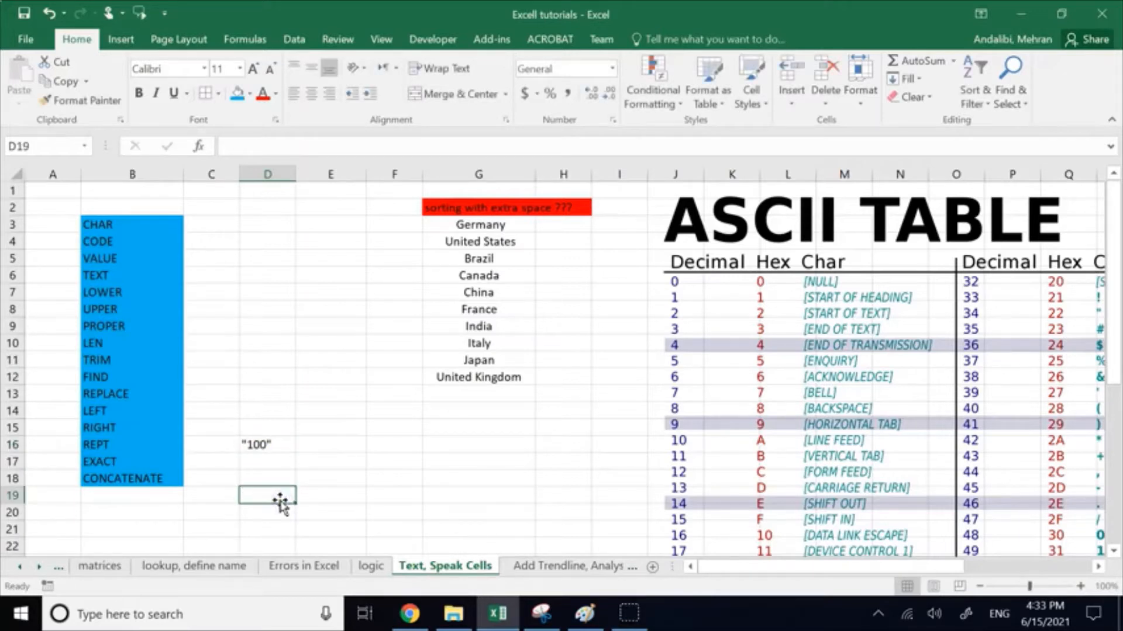
Step: Enter the formula =D16+30 in cell E16 to add 30 to the quoted text
left_click(334, 446)
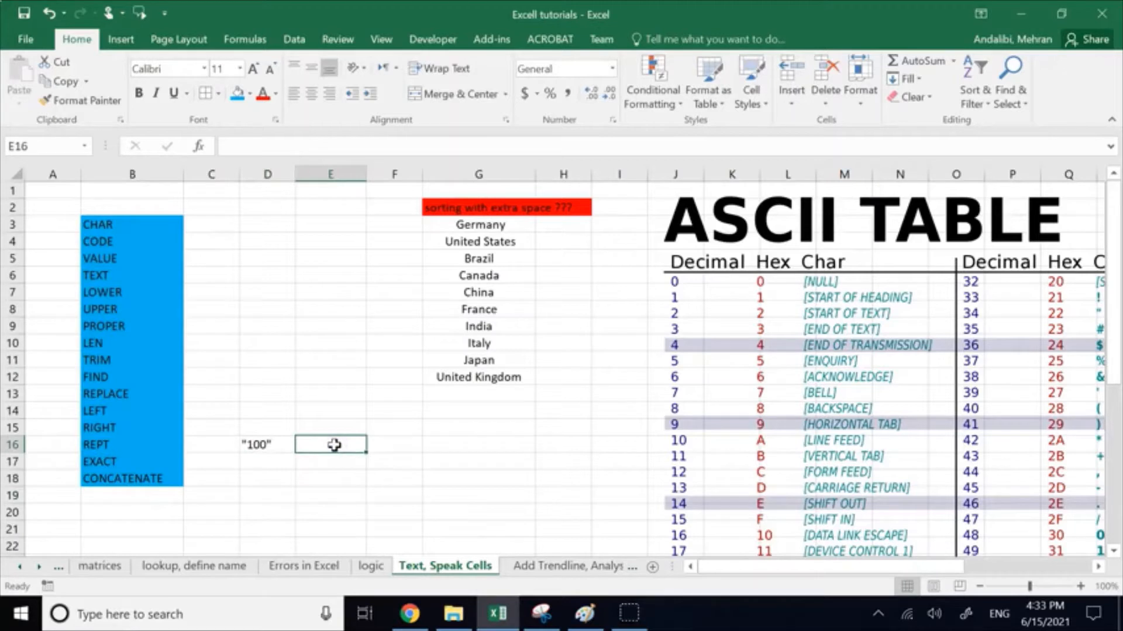
type("=")
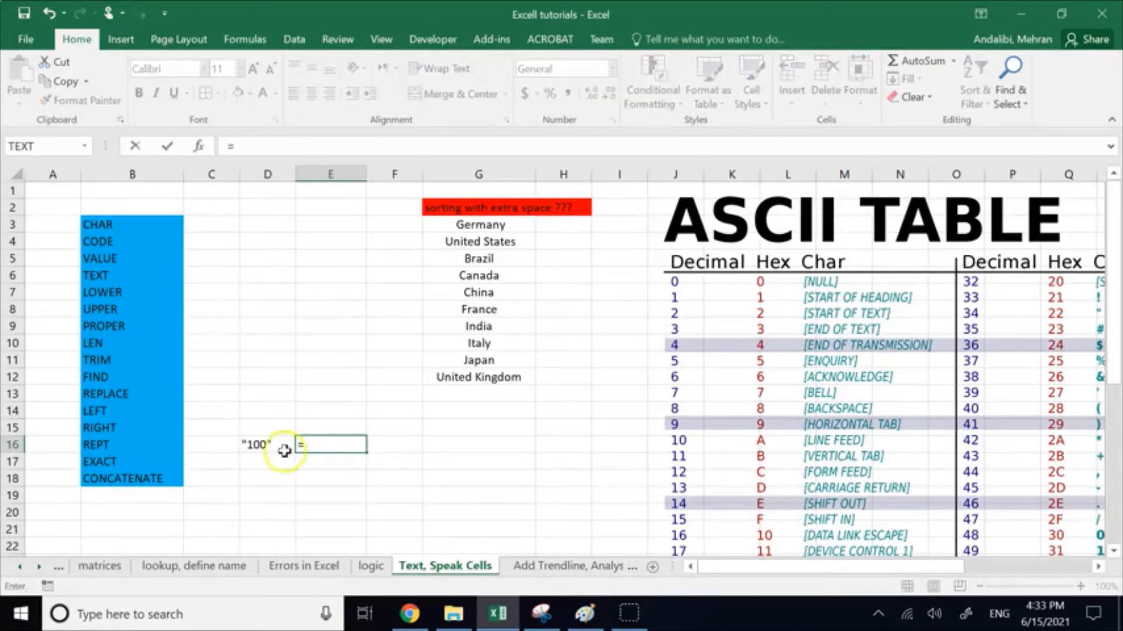
left_click(263, 449)
type("+")
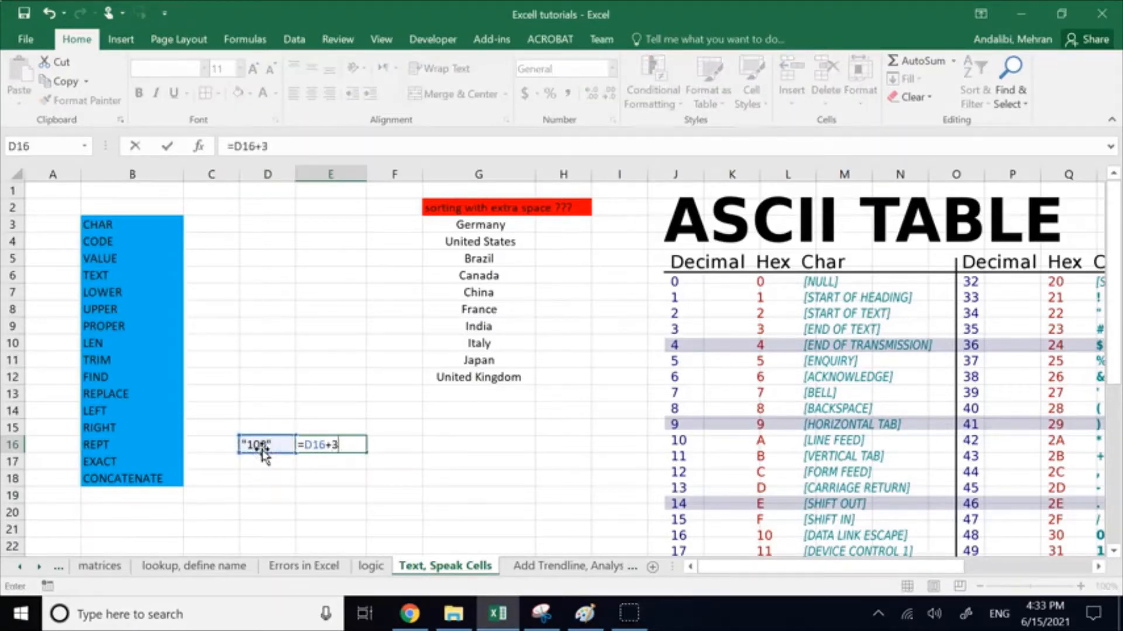
type("30")
key("Return")
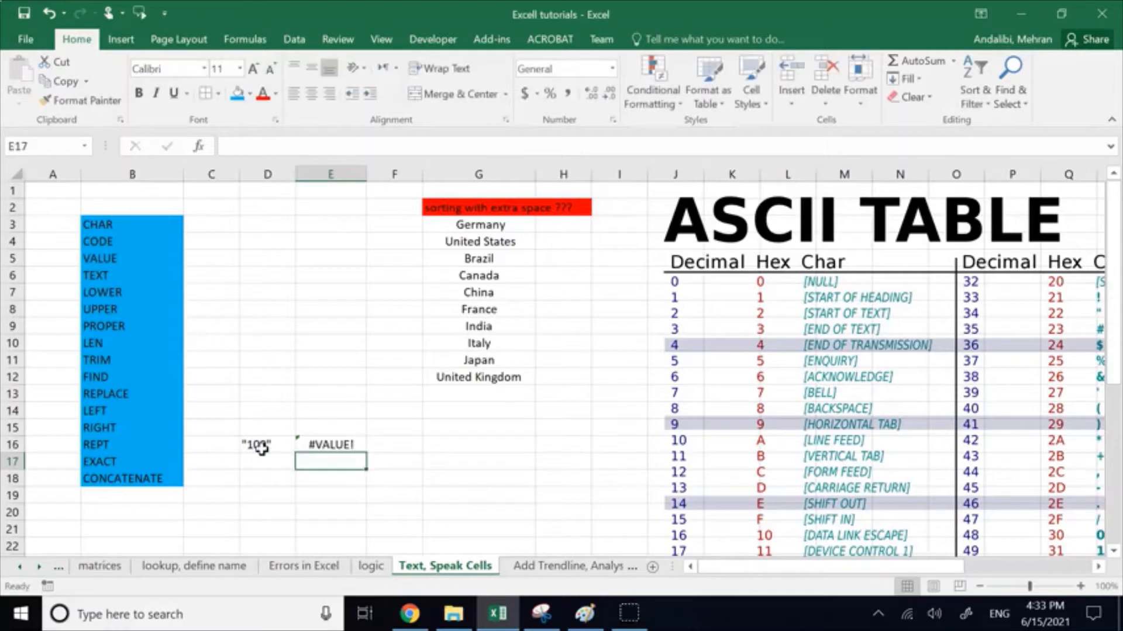
Step: Look up the meaning of the E16 error on the Errors in Excel sheet and return to Text, Speak Cells
left_click(316, 446)
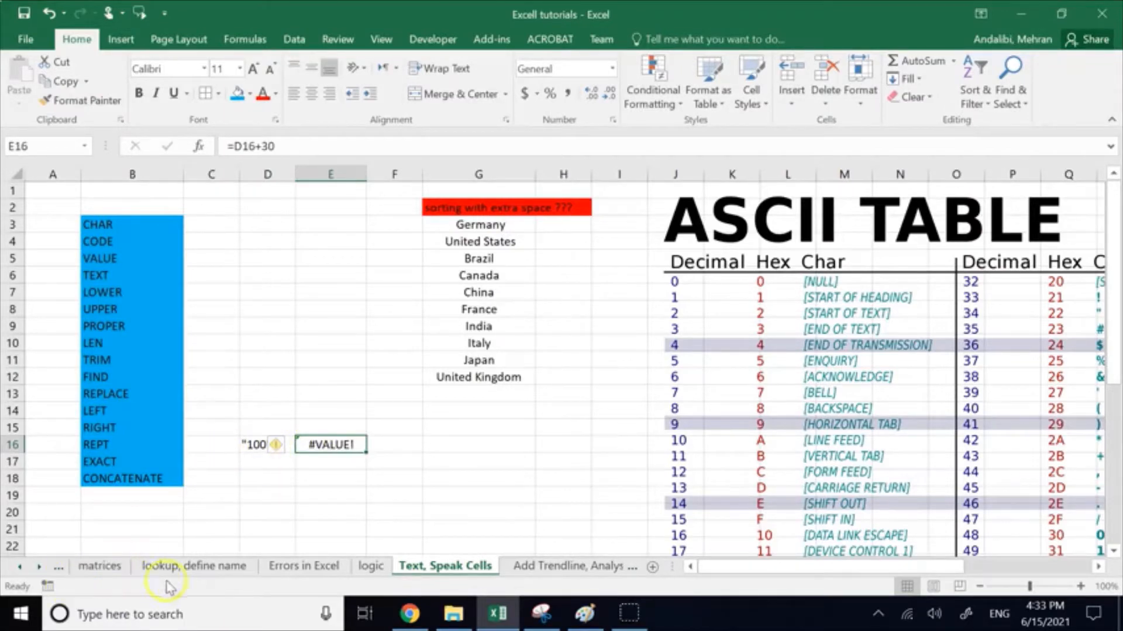
left_click(297, 566)
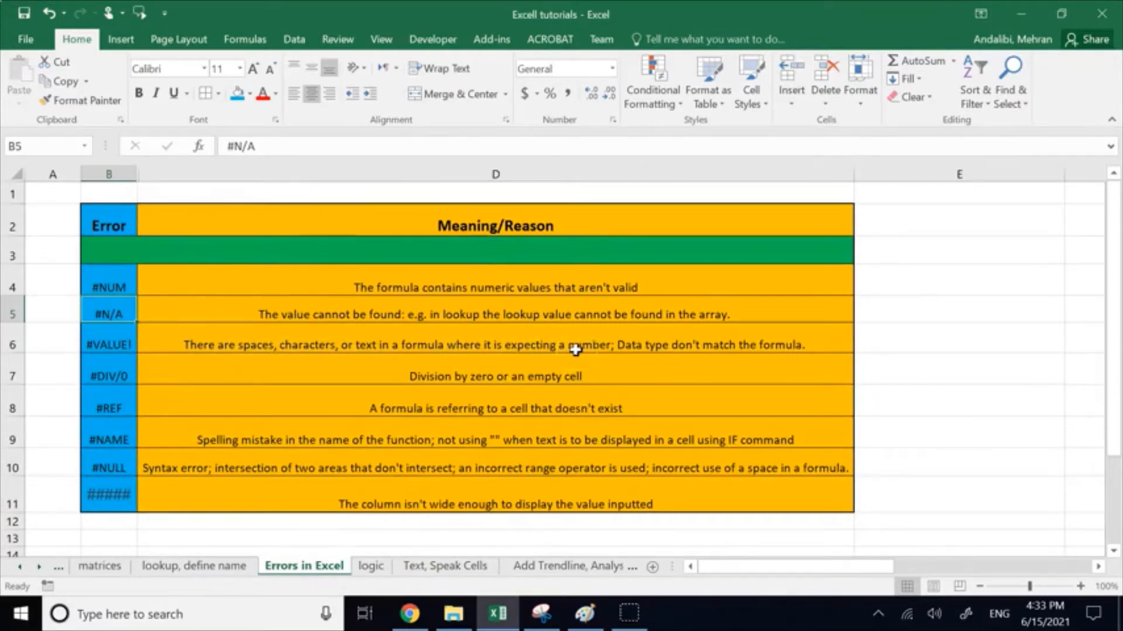
left_click(458, 572)
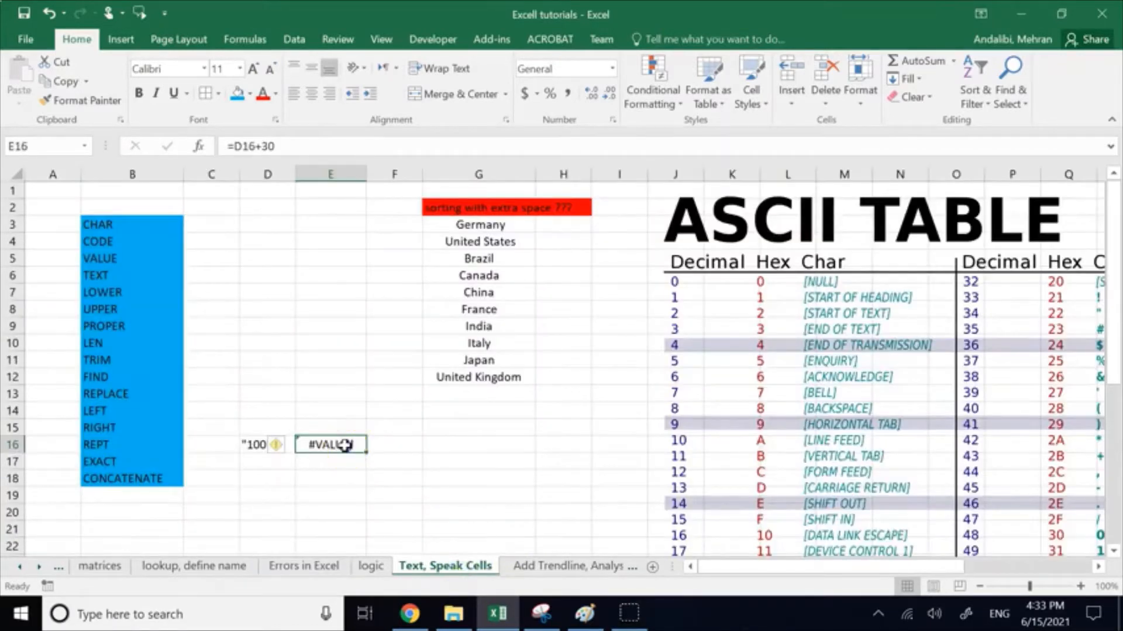
left_click(245, 146)
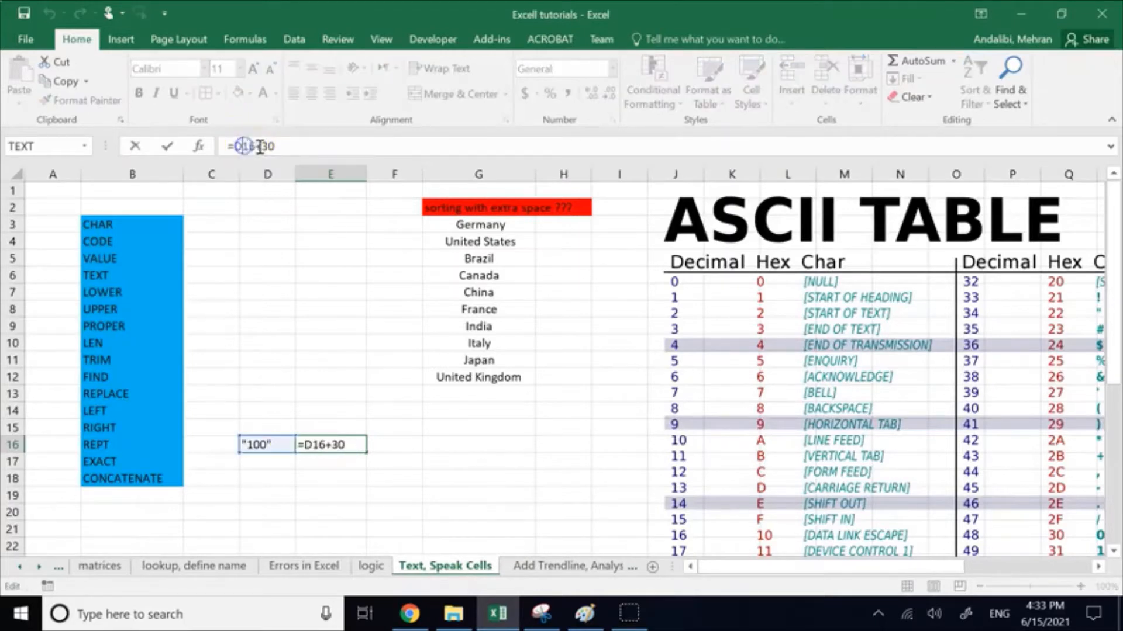
left_click(401, 435)
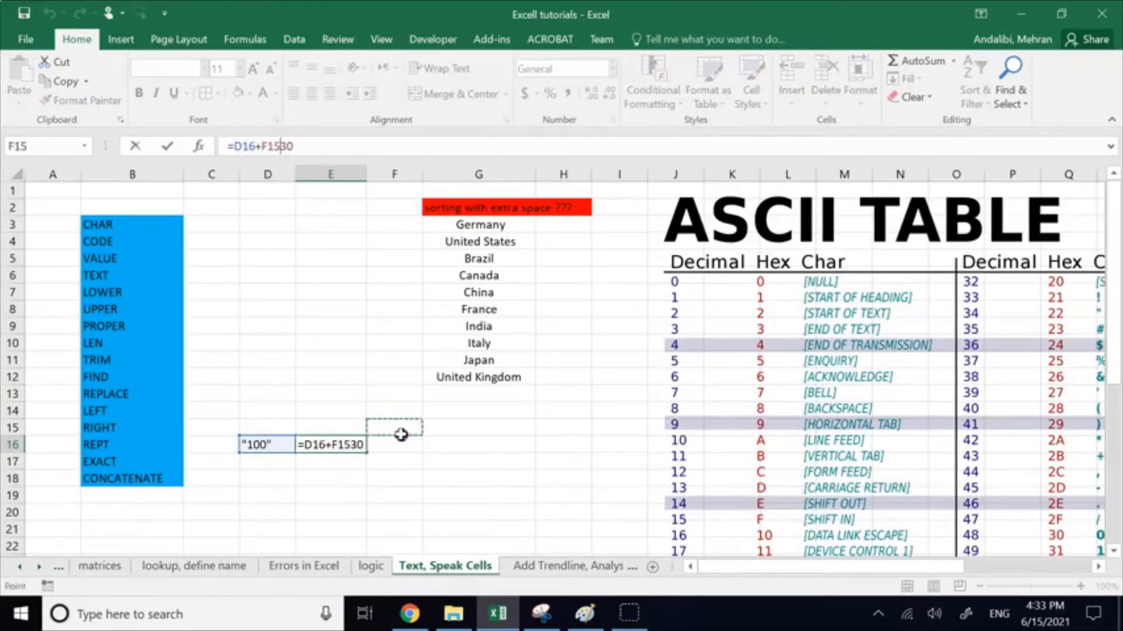
key("Return")
left_click(283, 462)
Step: Compare the quoted text in D16 with the formula in E16 that refers to it
double_click(255, 443)
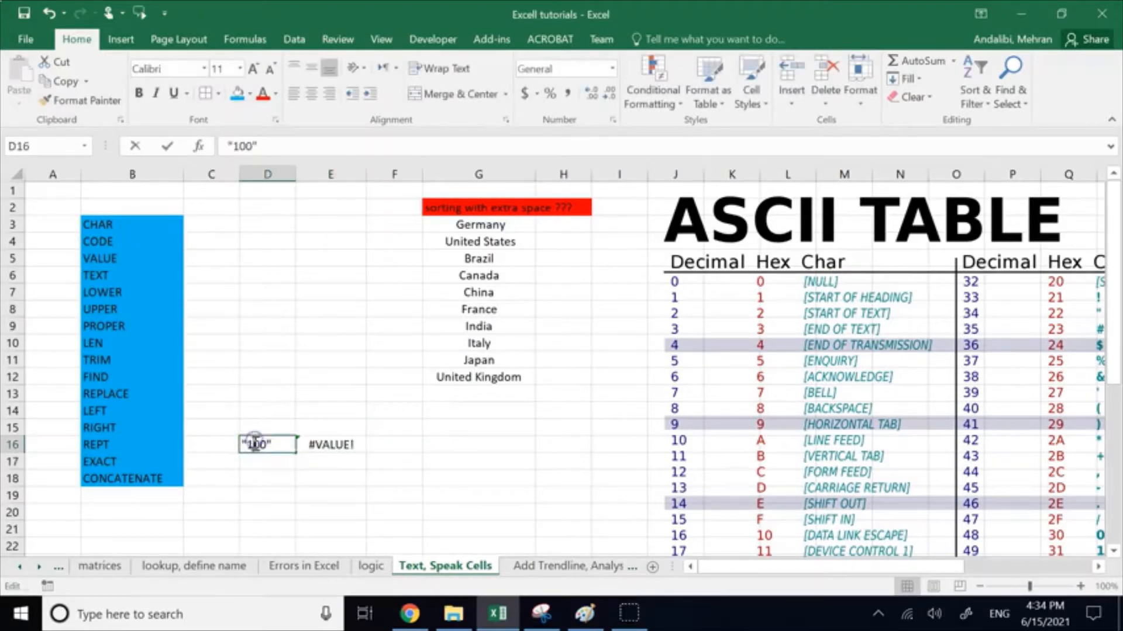
left_click(255, 447)
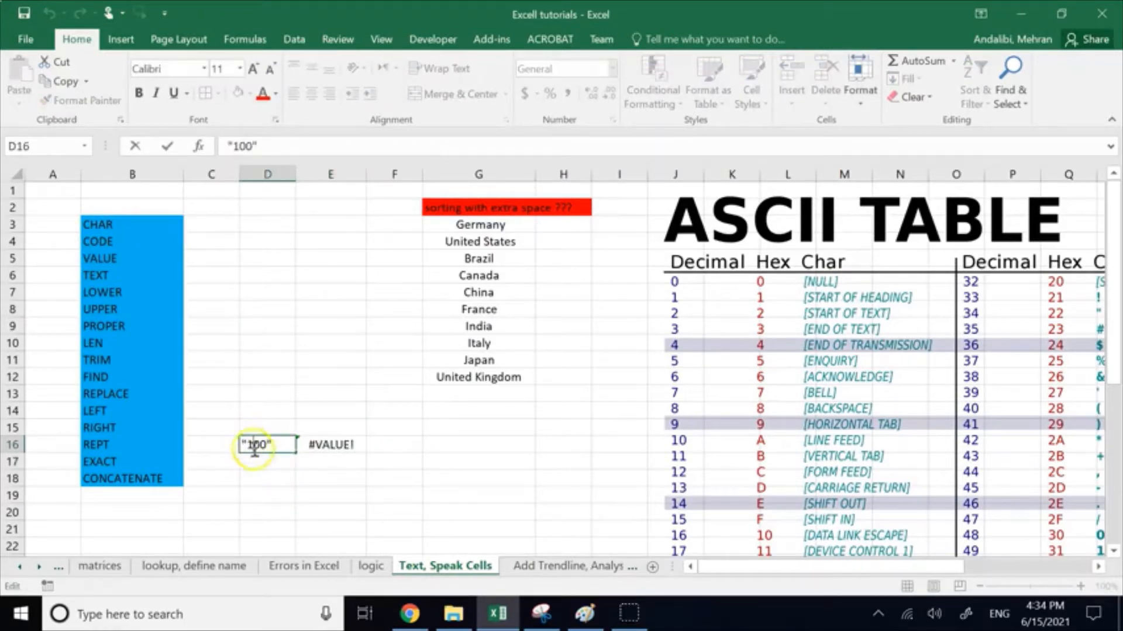
left_click(304, 446)
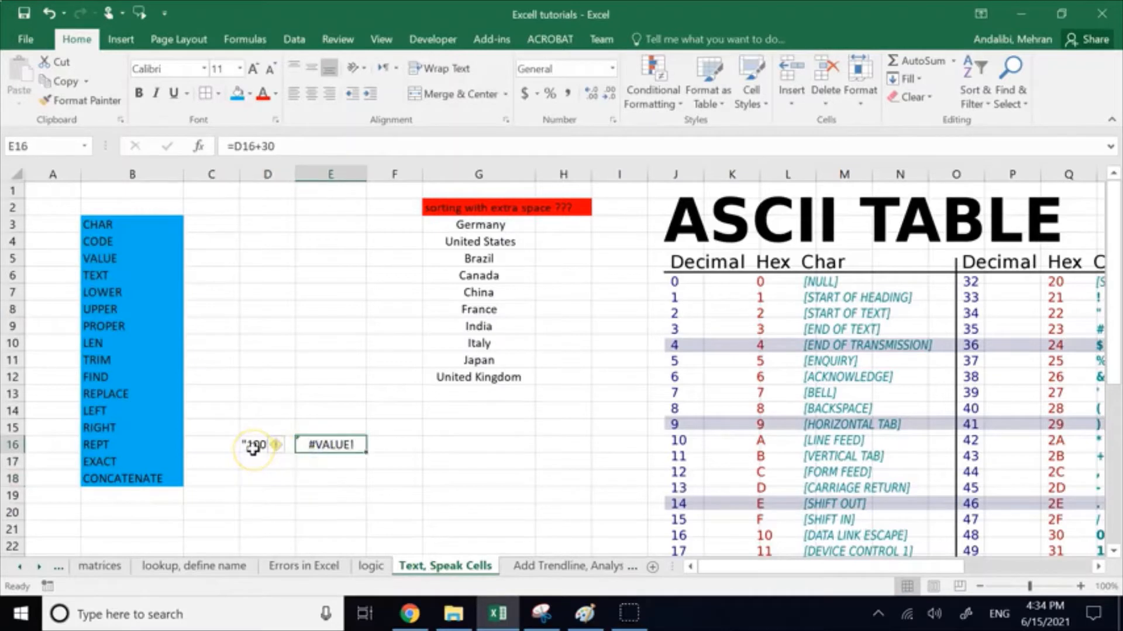
left_click(253, 448)
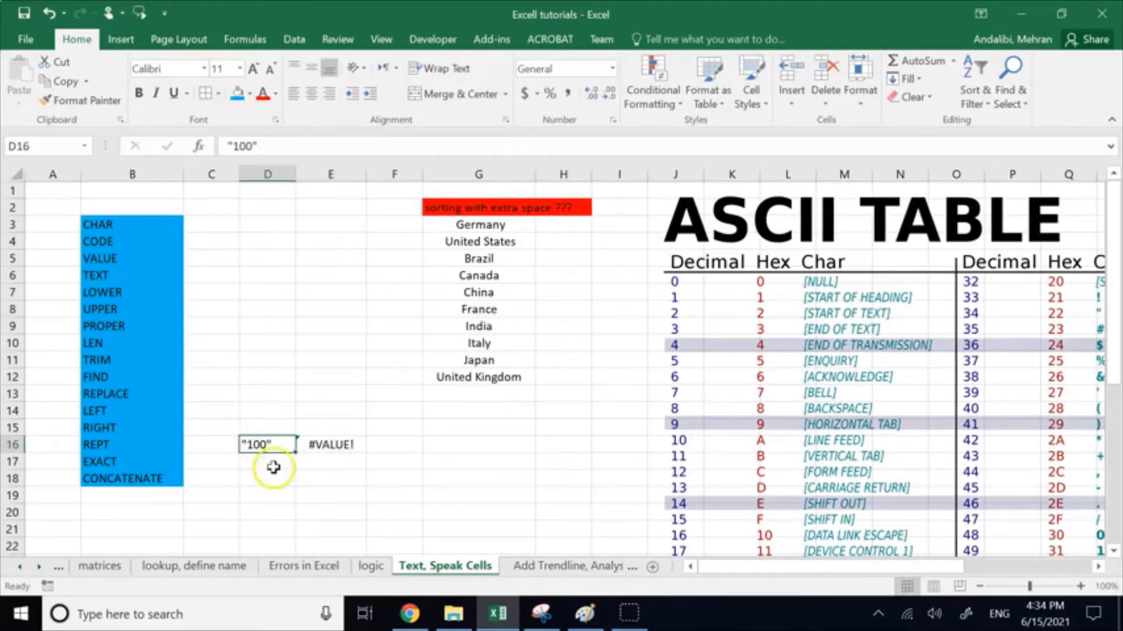
Step: Enter the plain number 100 in cell D17 and compare it with the quoted text in D16
left_click(273, 467)
type("100")
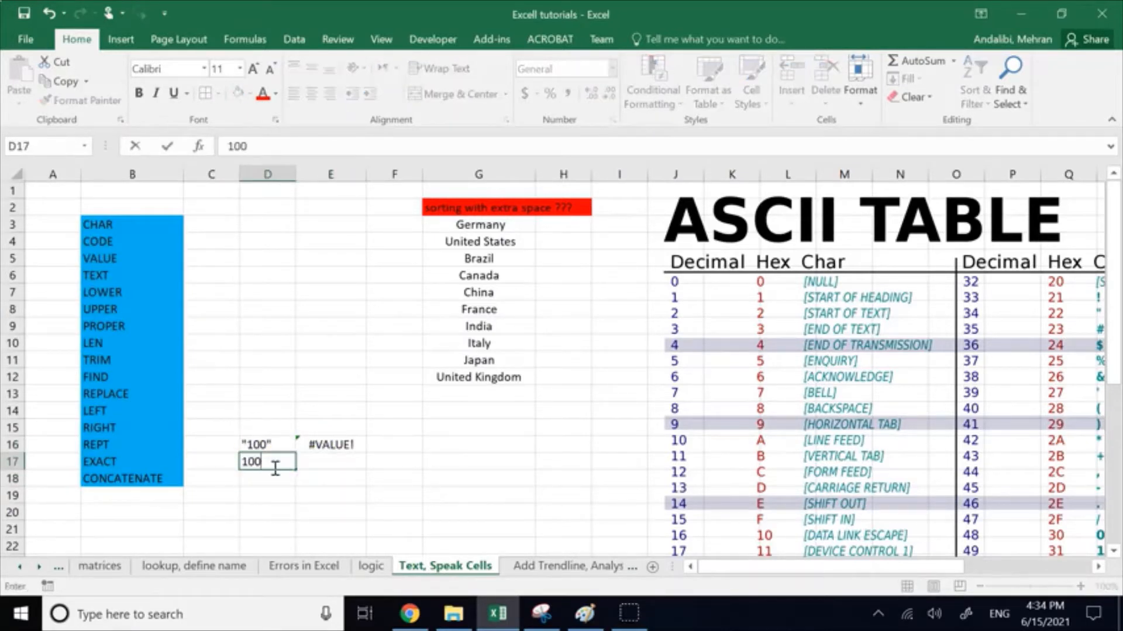
key("Return")
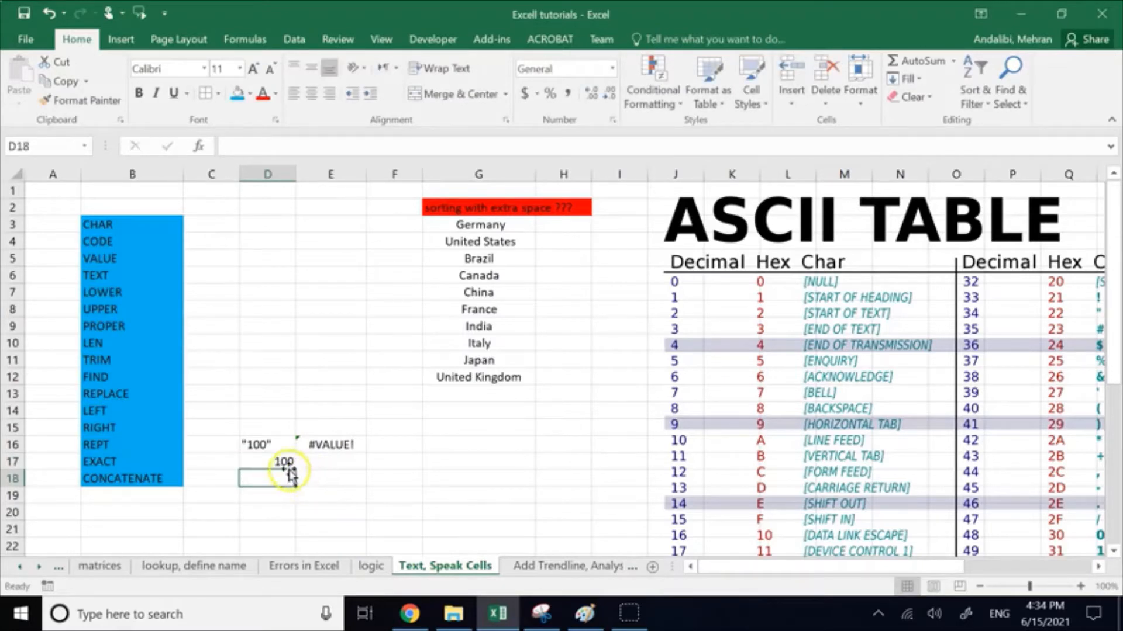
left_click(274, 465)
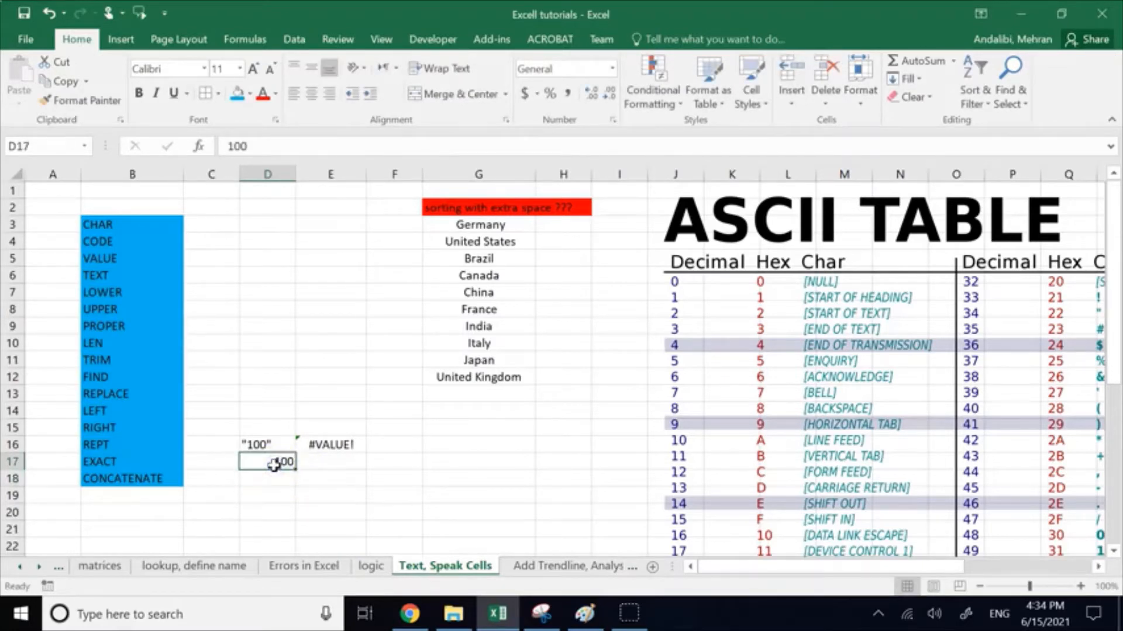
left_click(255, 443)
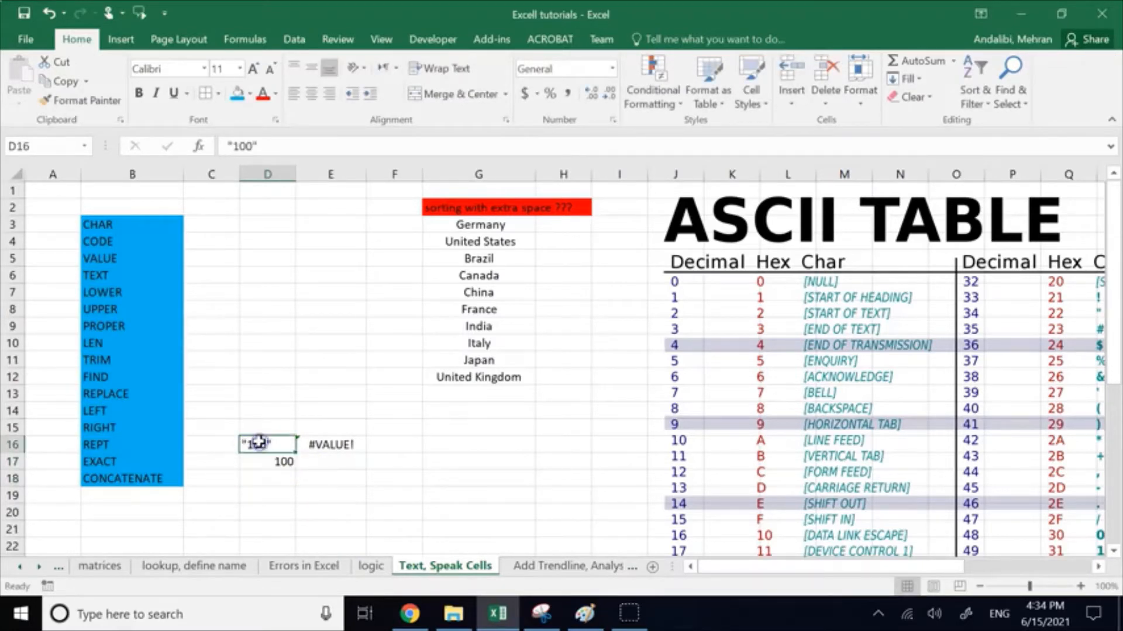
Step: Wrap the cell reference in E16's formula in the VALUE function so it reads =VALUE(D16)+30
left_click(317, 440)
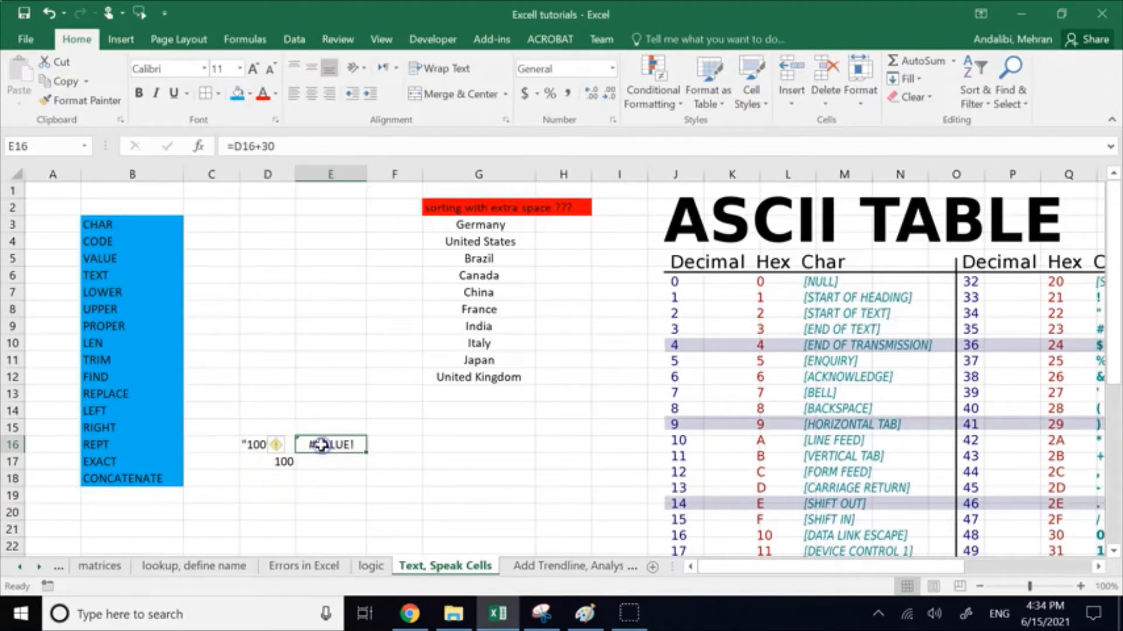
left_click(234, 143)
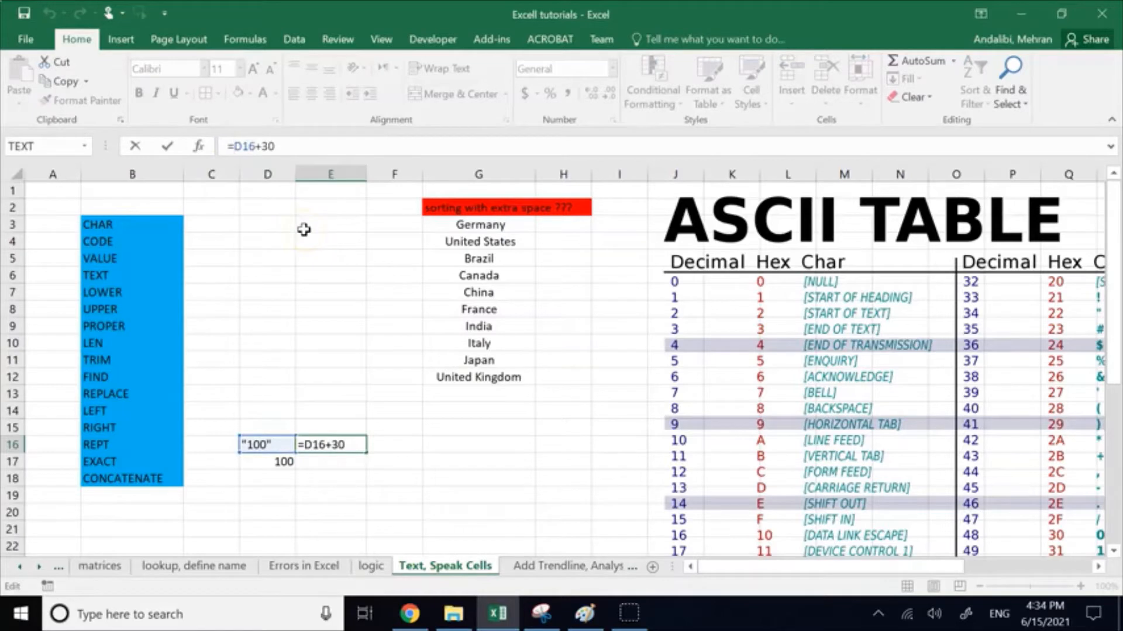
type("value")
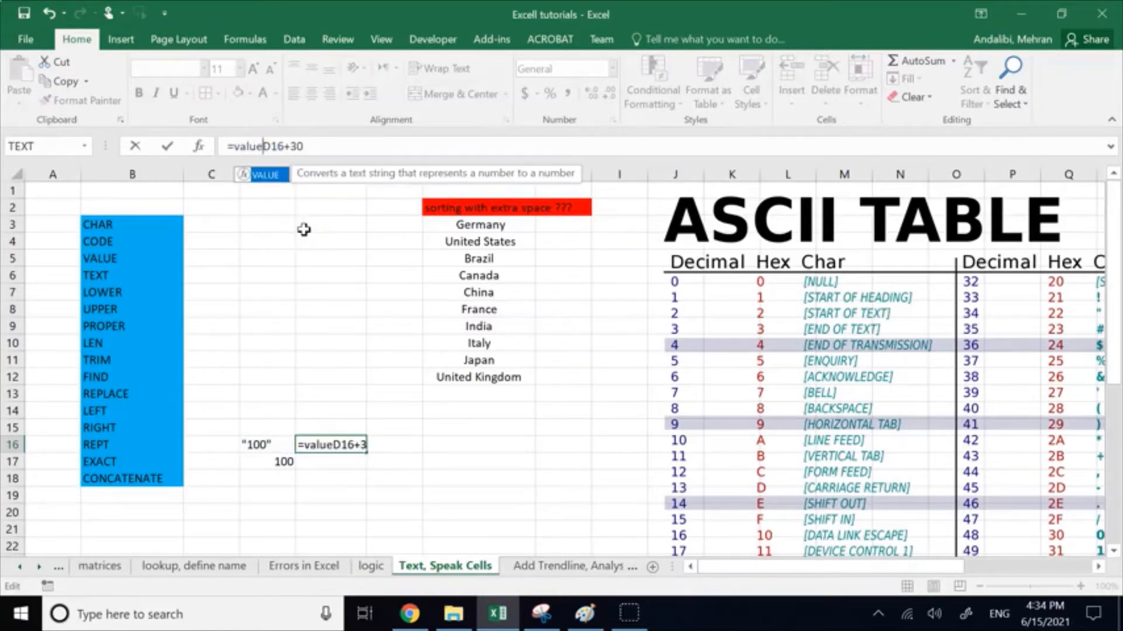
double_click(269, 175)
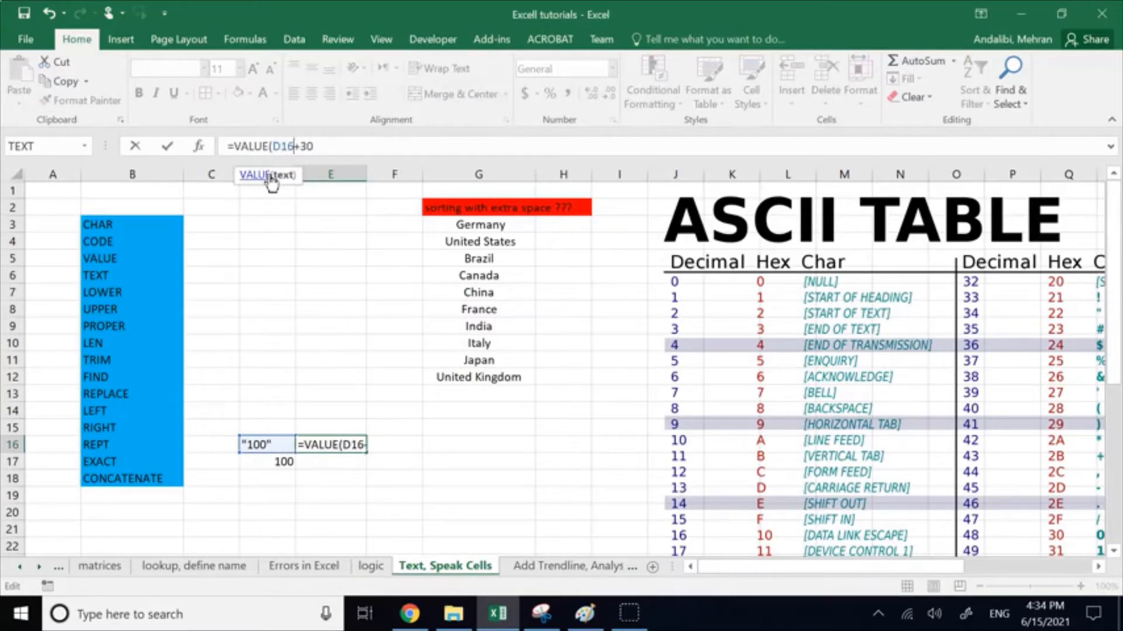
type(")")
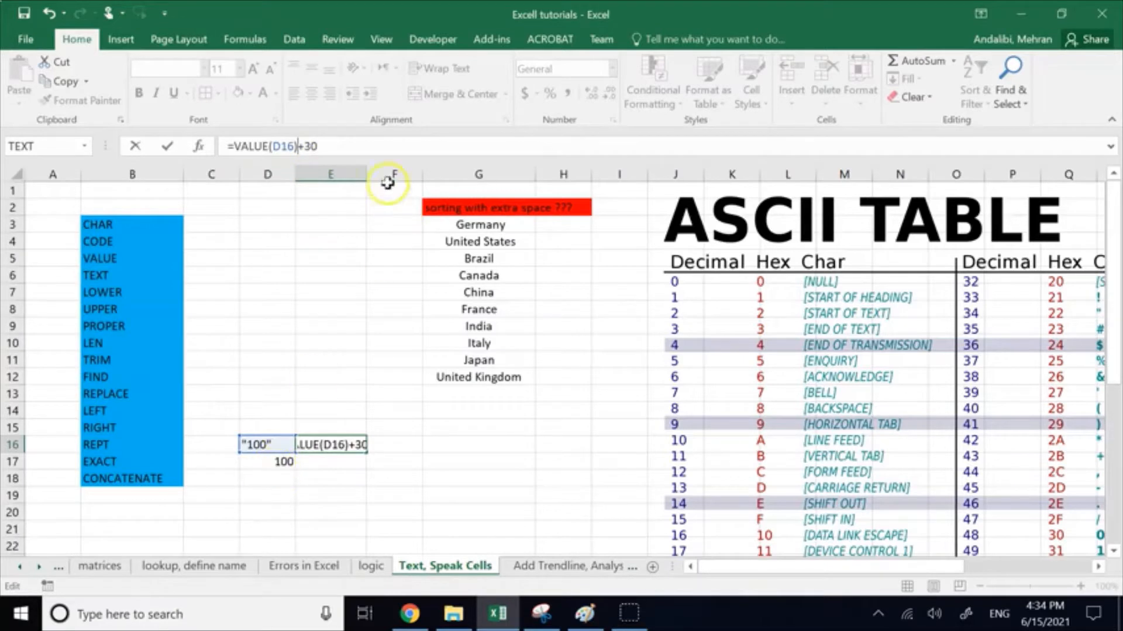
key("Return")
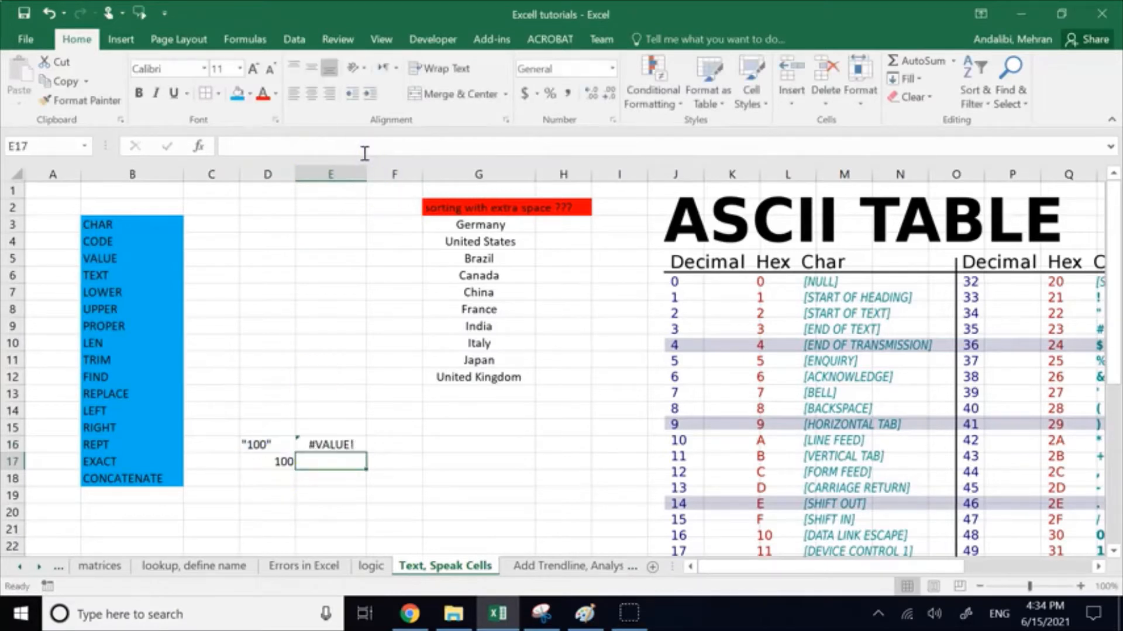
Step: Clear the number in cell D17 and shorten the formula in E16 to =VALUE(D16)
left_click(253, 462)
key("Delete")
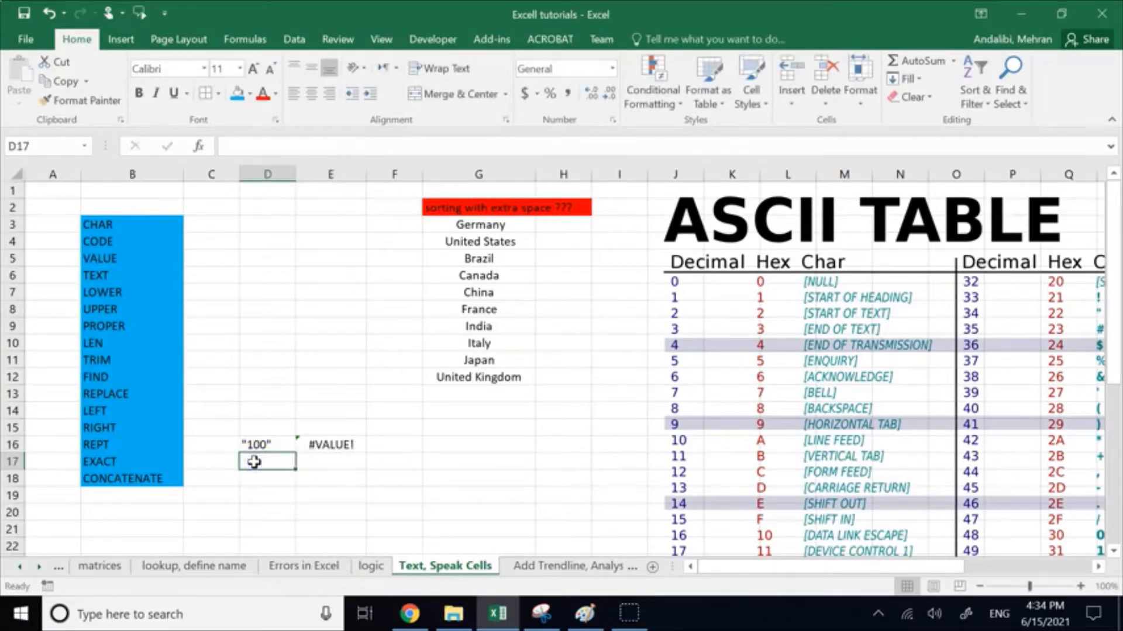
double_click(319, 446)
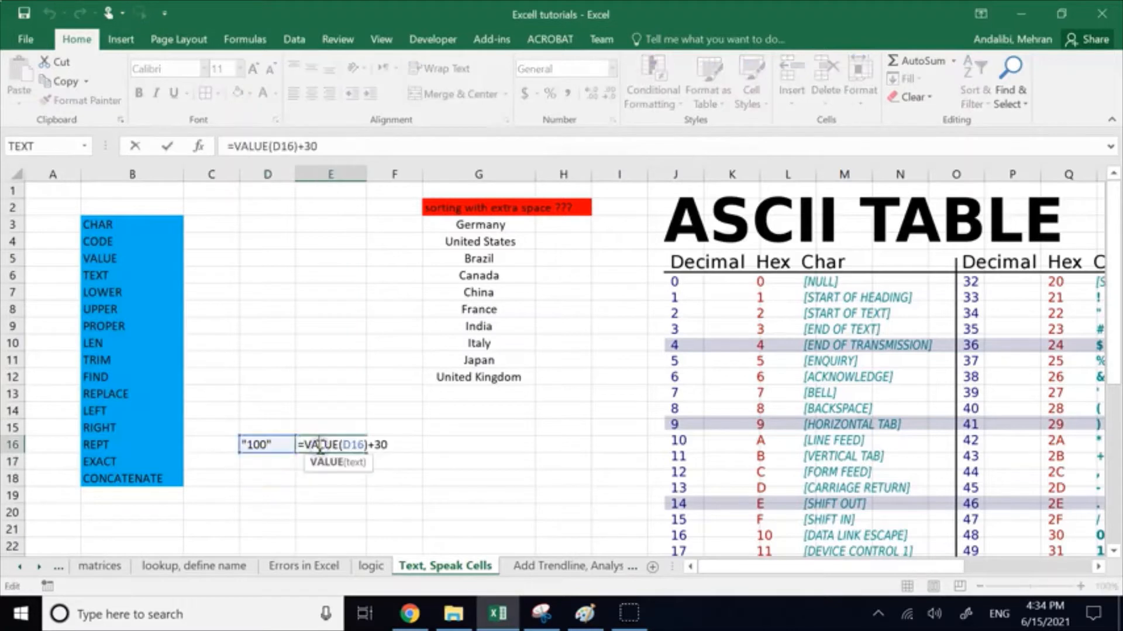
left_click(317, 449)
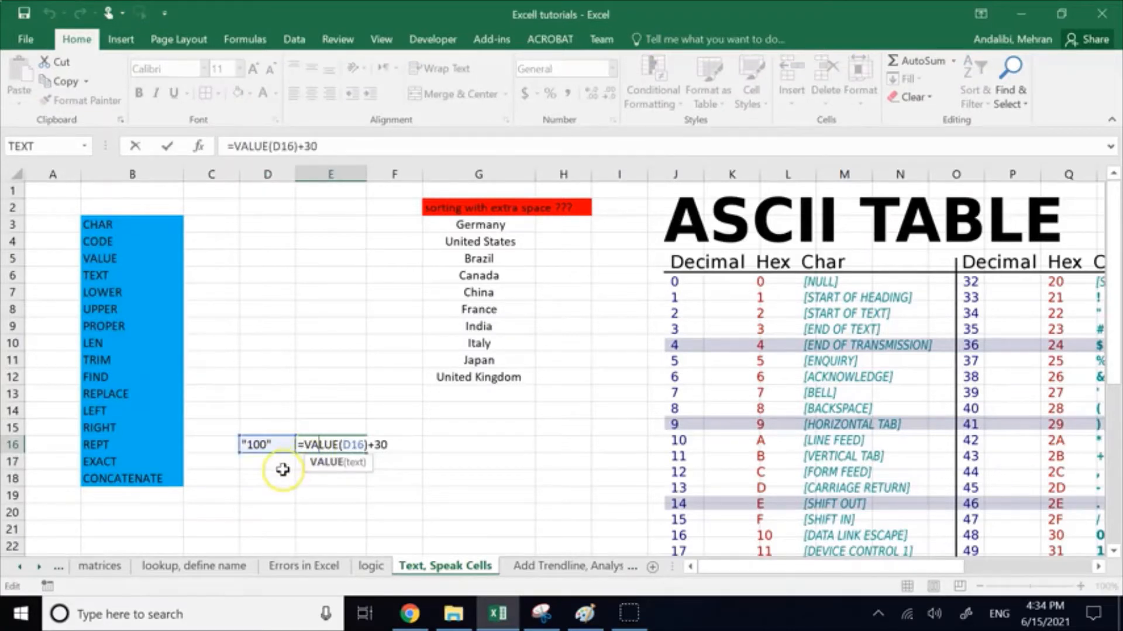
left_click(389, 443)
key("BackSpace")
key("BackSpace")
key("BackSpace")
key("Return")
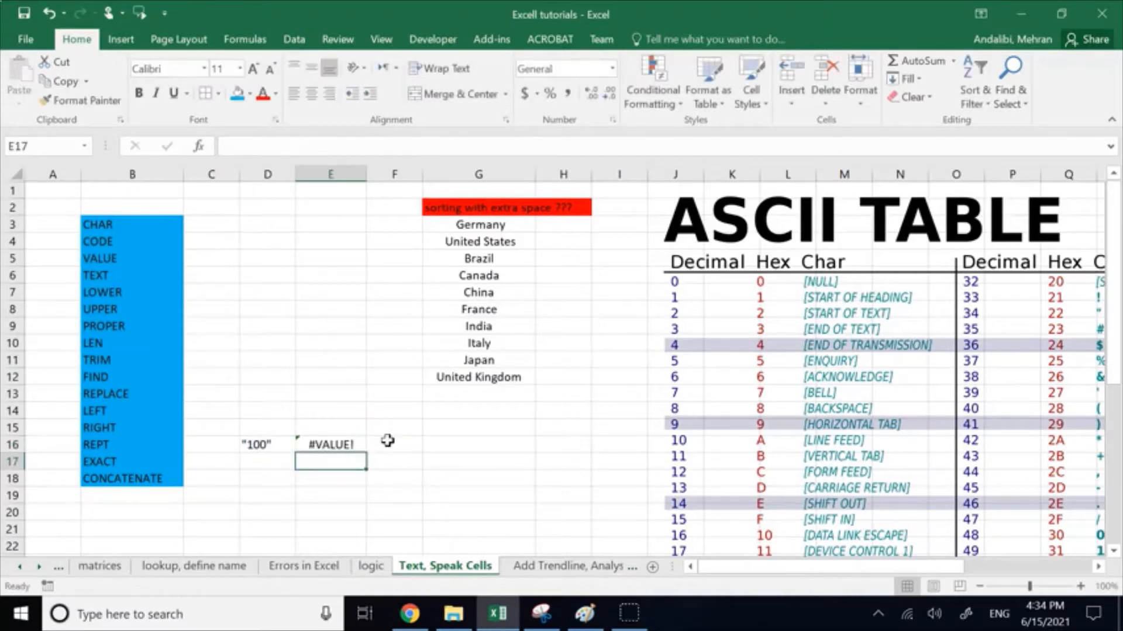
Step: Replace the D16 reference in E16's formula with the quoted text, making it =VALUE("100")
left_click(338, 445)
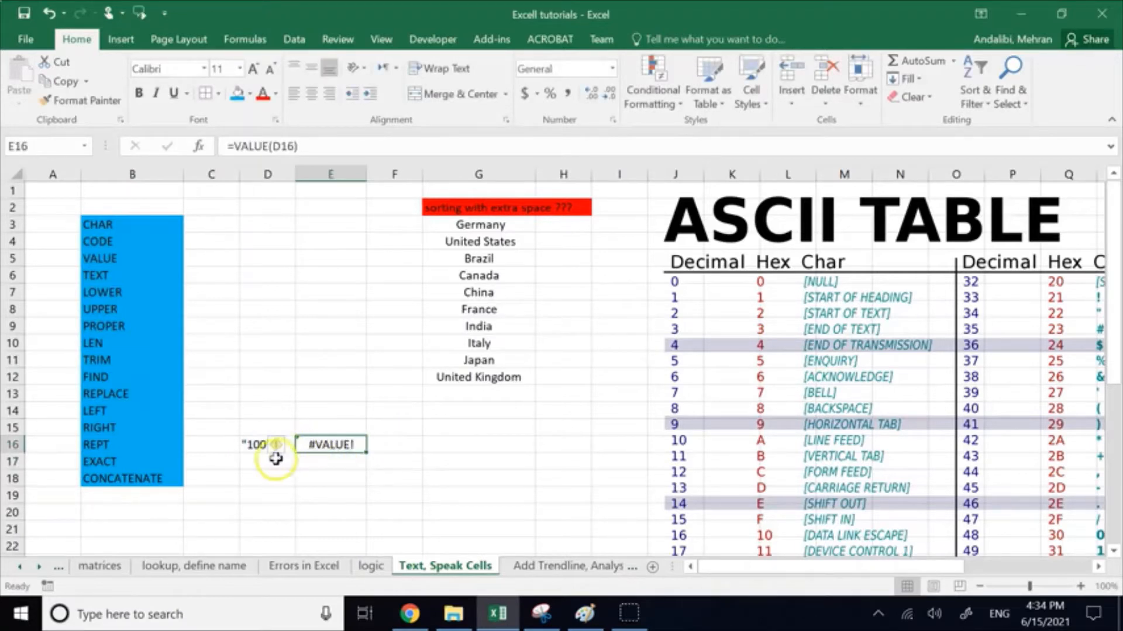
left_click(259, 447)
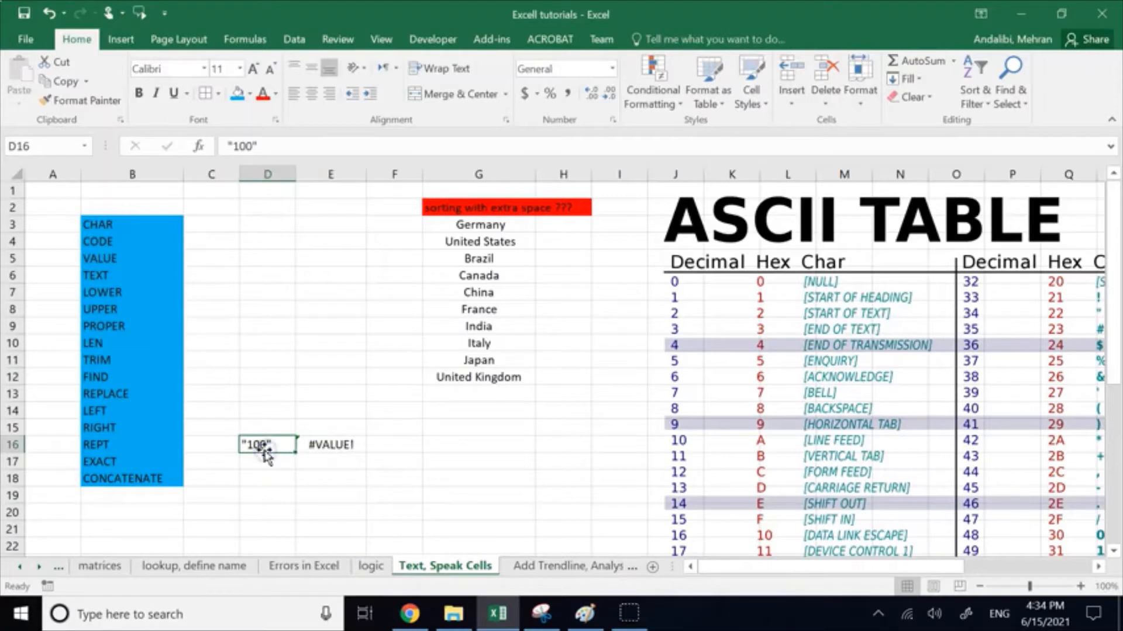
double_click(316, 445)
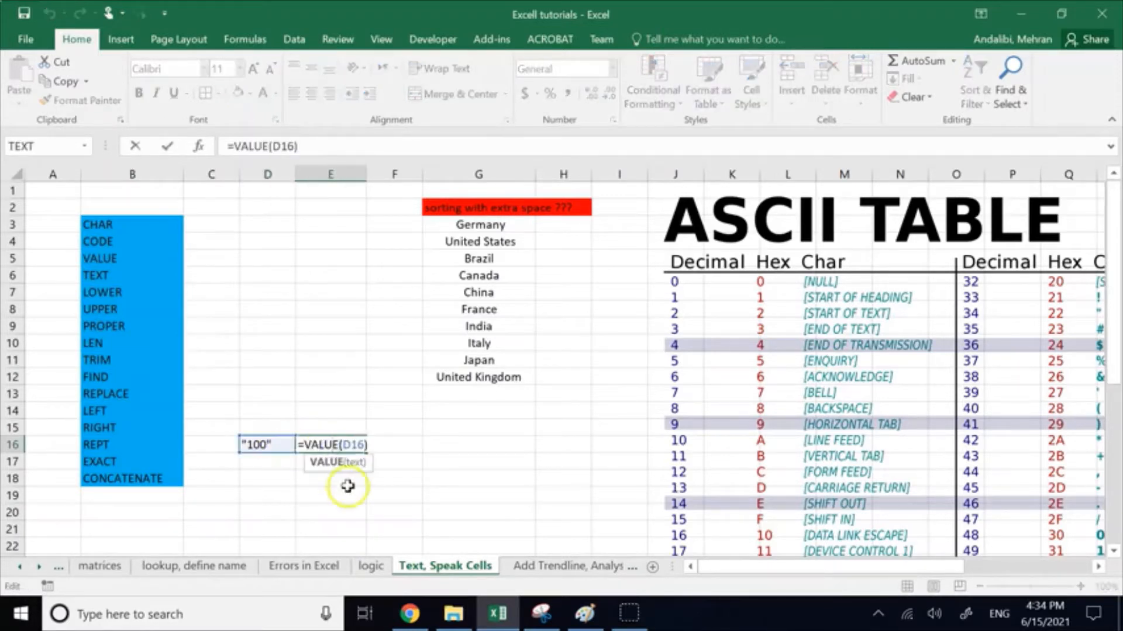
key("Left")
key("Left")
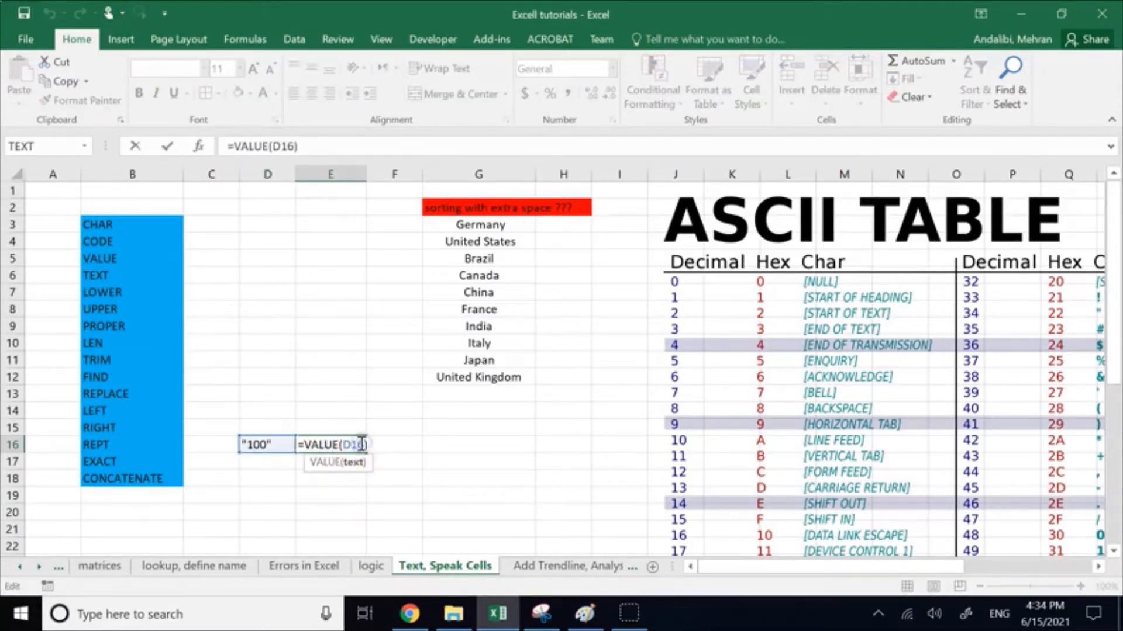
key("BackSpace")
key("BackSpace")
key("BackSpace")
key("Delete")
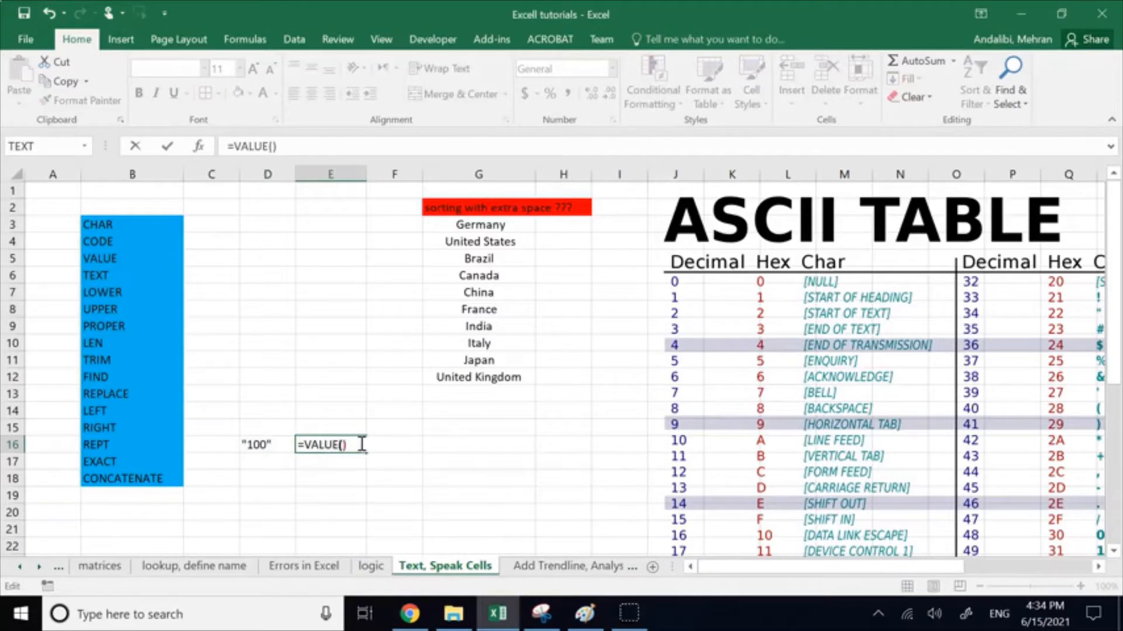
type("(\"100")
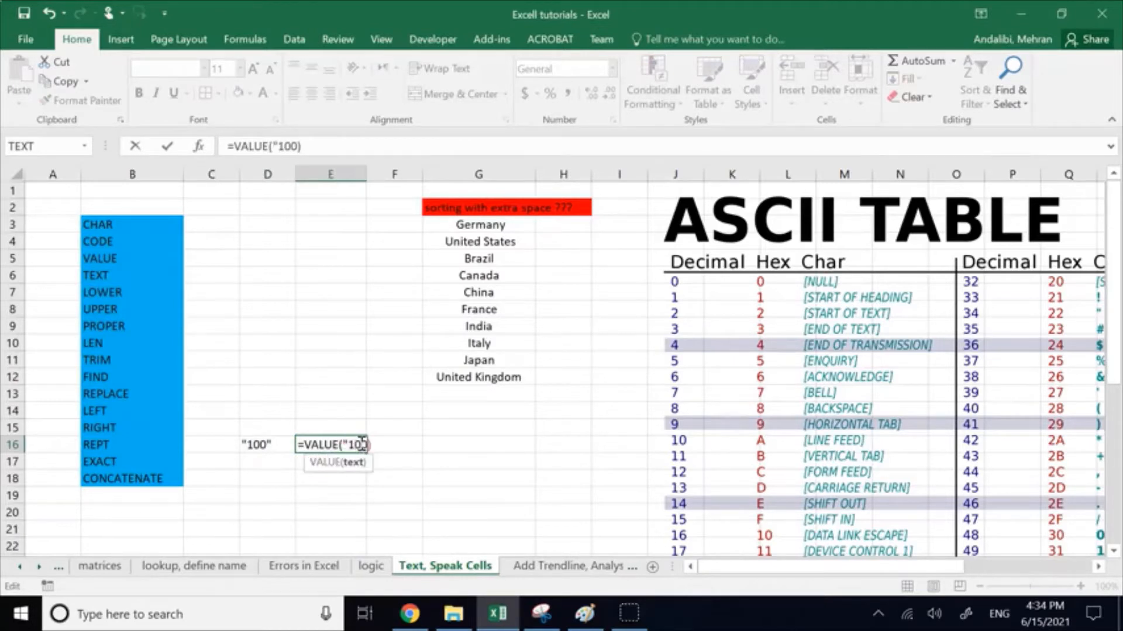
type("\"")
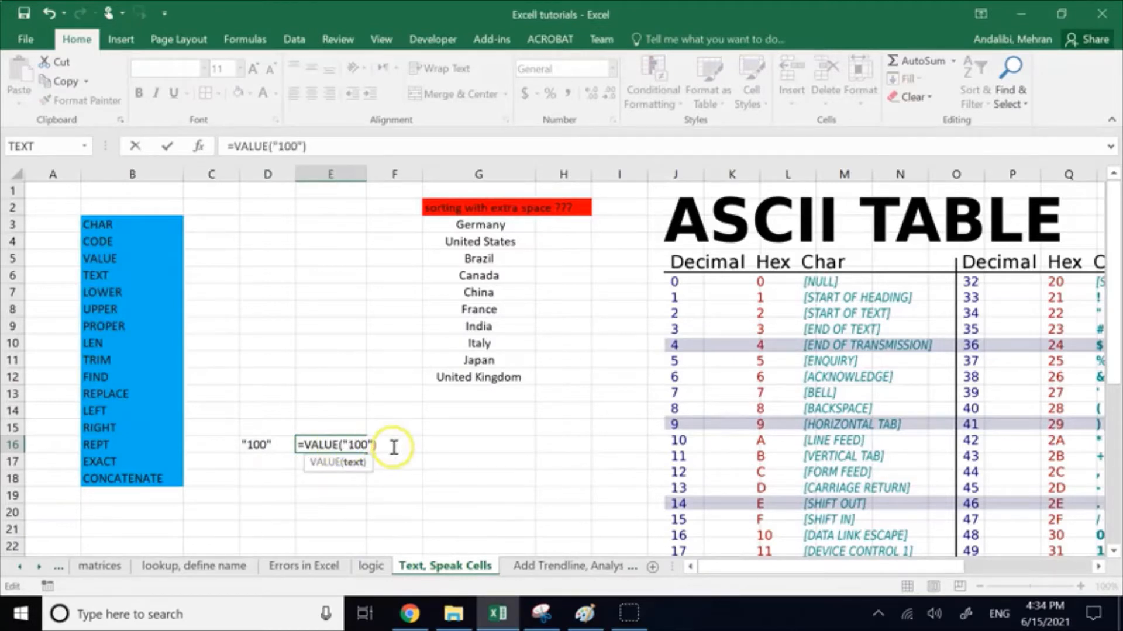
key("Return")
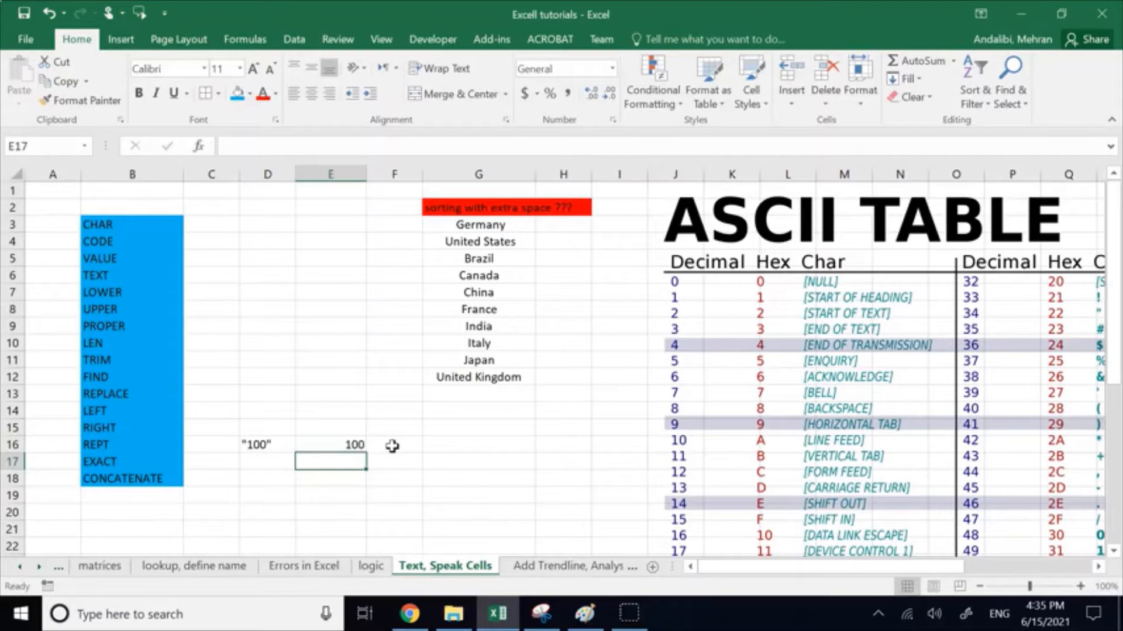
Step: Examine the VALUE formula in E16 and its quoted argument, comparing it with the text in D16
left_click(329, 446)
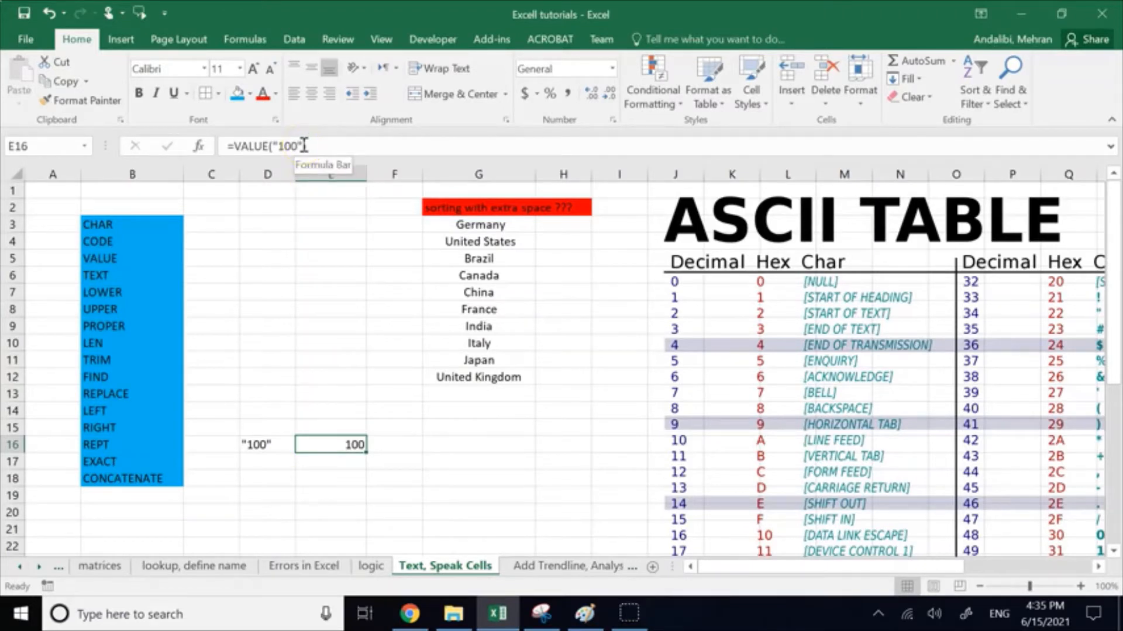
left_click_drag(303, 145, 276, 145)
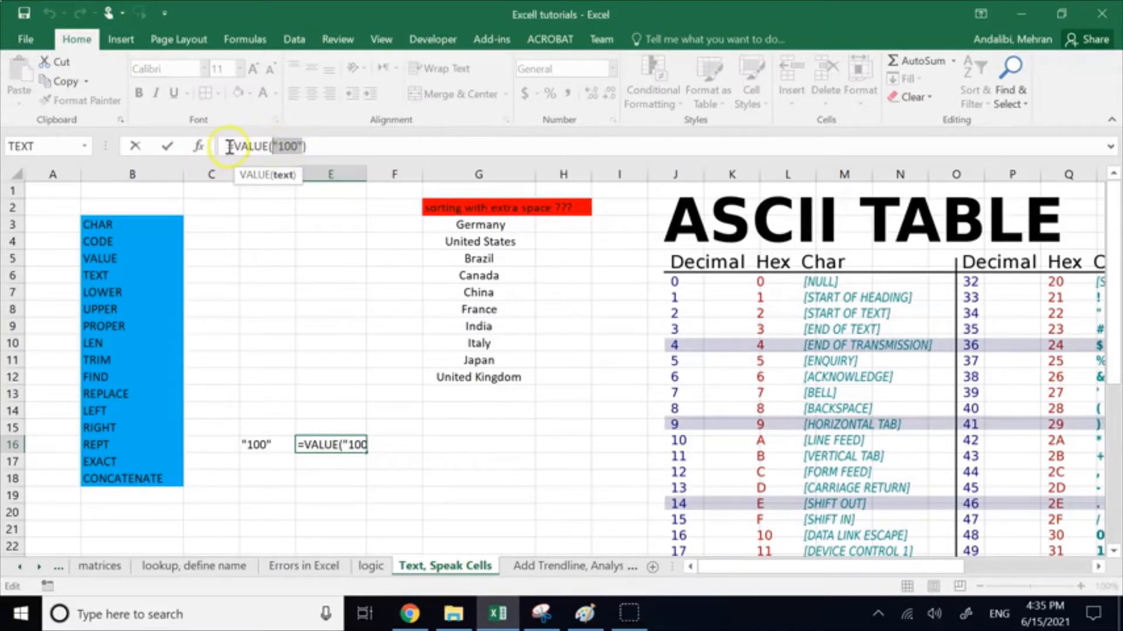
left_click_drag(233, 146, 305, 147)
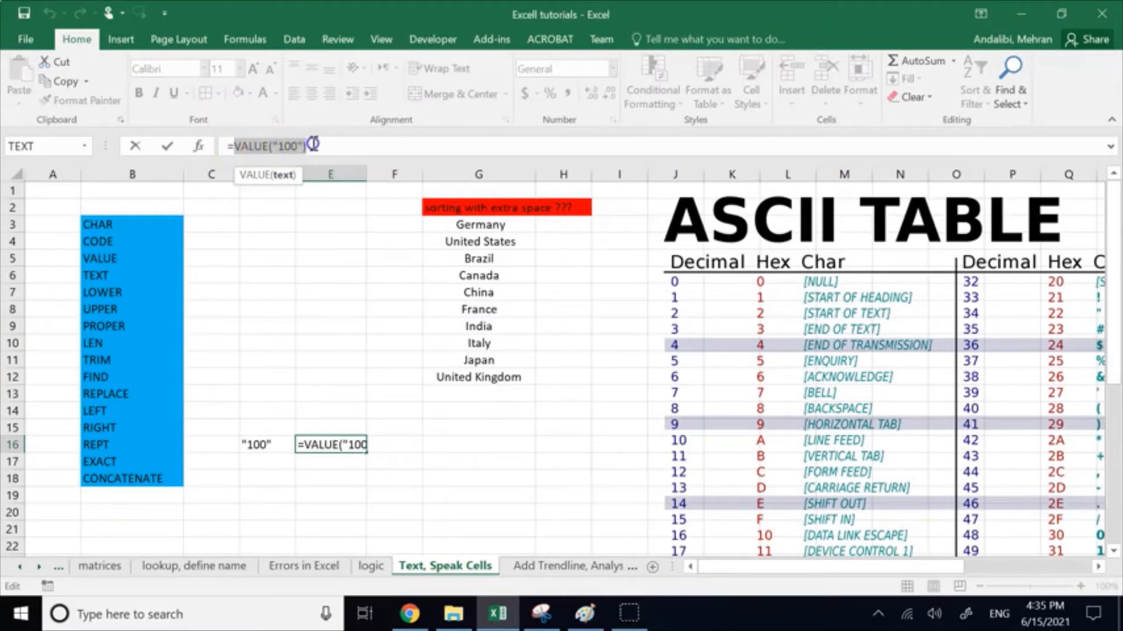
left_click(303, 384)
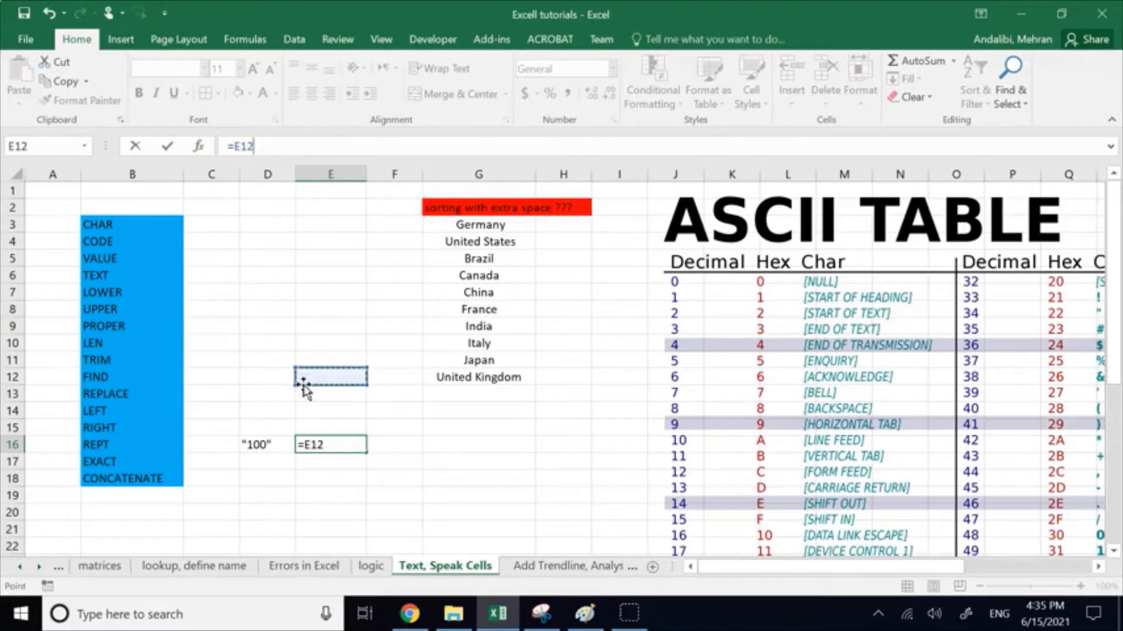
key("Escape")
left_click(279, 411)
left_click(259, 440)
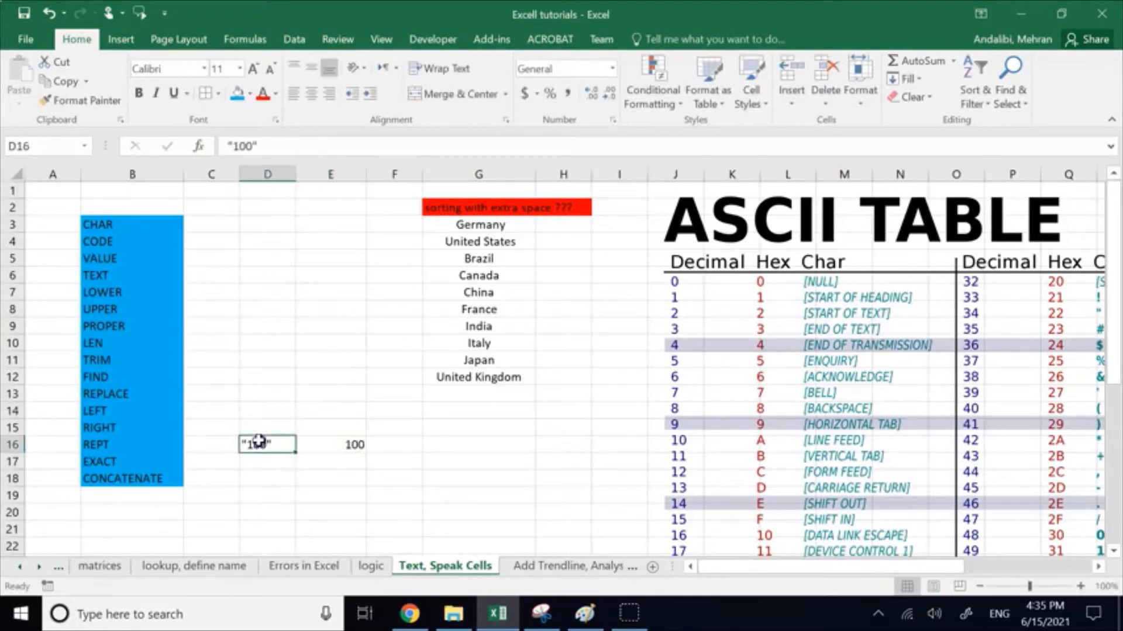
left_click(320, 441)
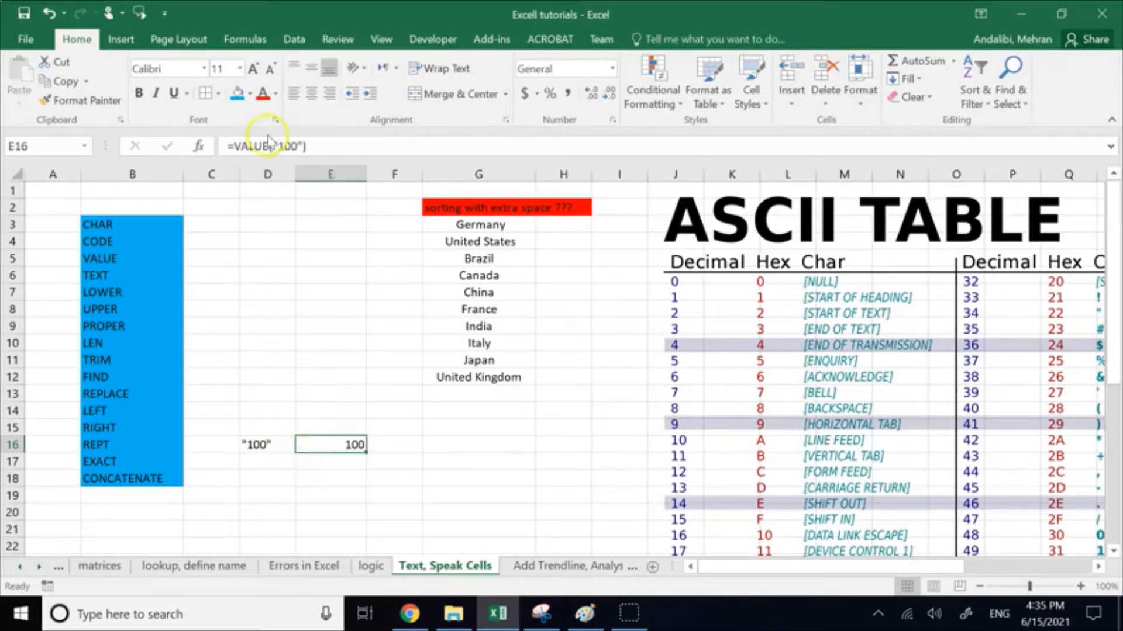
left_click_drag(275, 145, 293, 146)
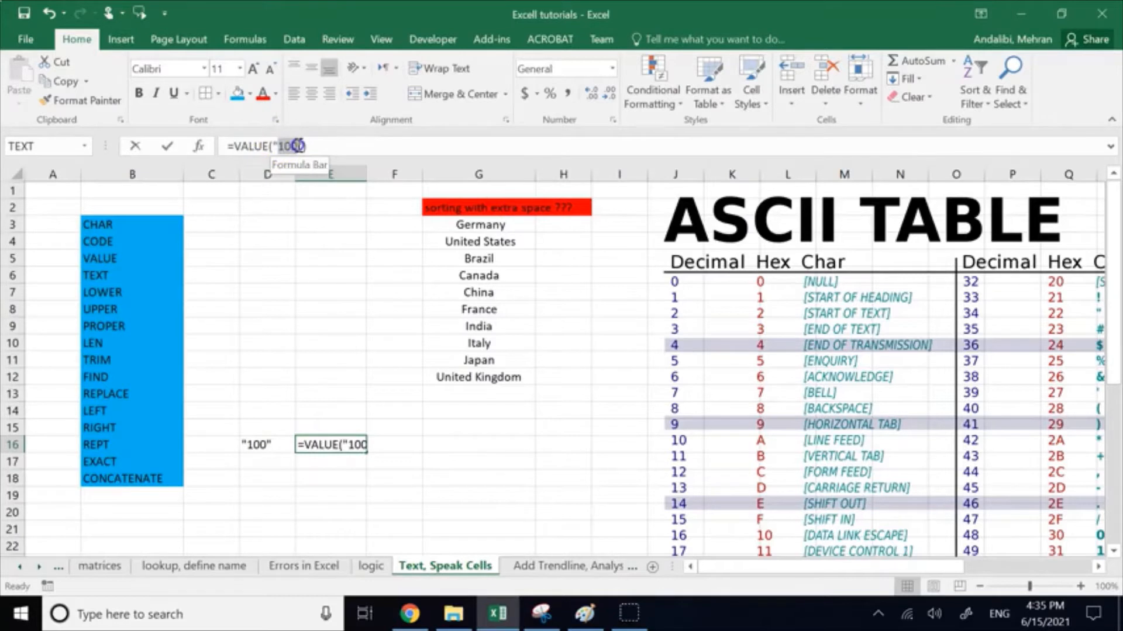
left_click(410, 440)
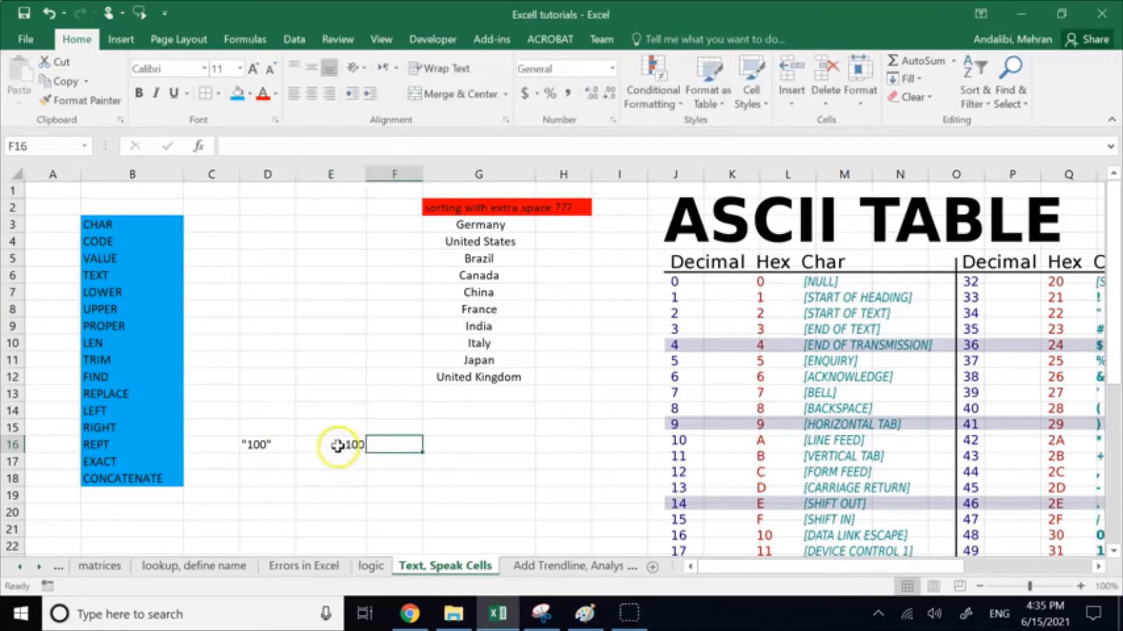
Step: Add 30 to the formula in E16 so it reads =VALUE("100")+30
left_click(334, 446)
left_click(341, 139)
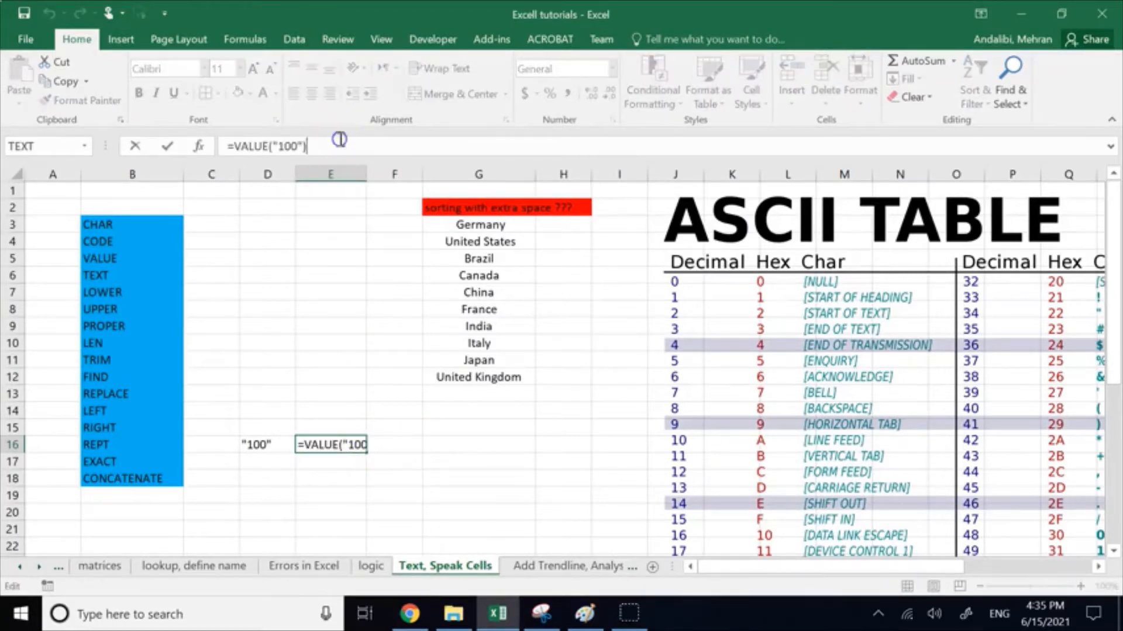
type("+30")
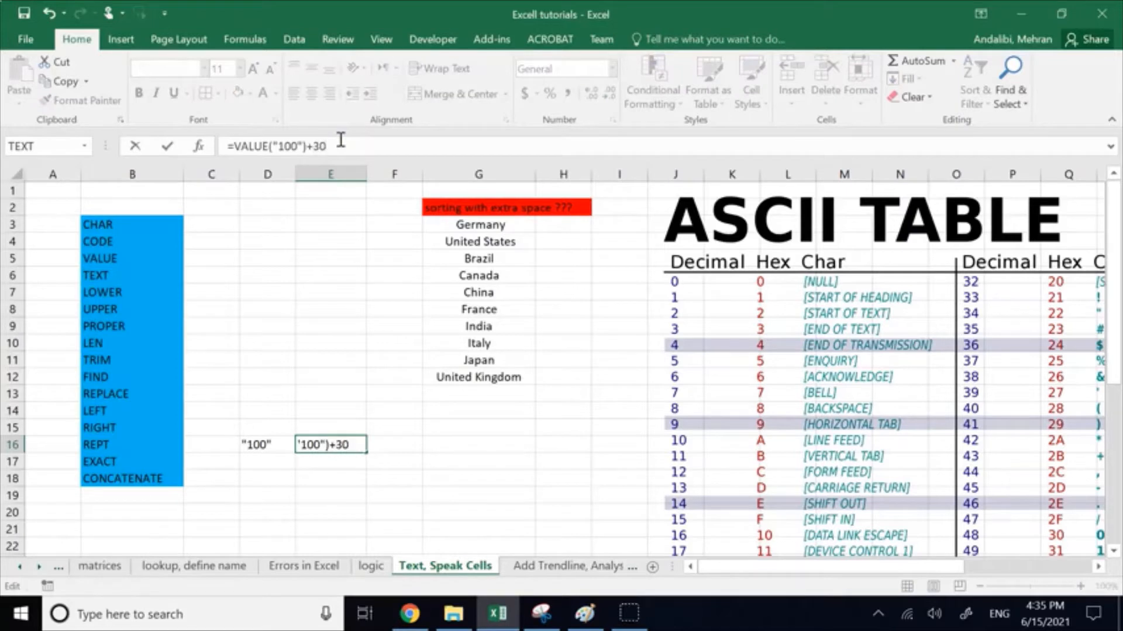
key("Return")
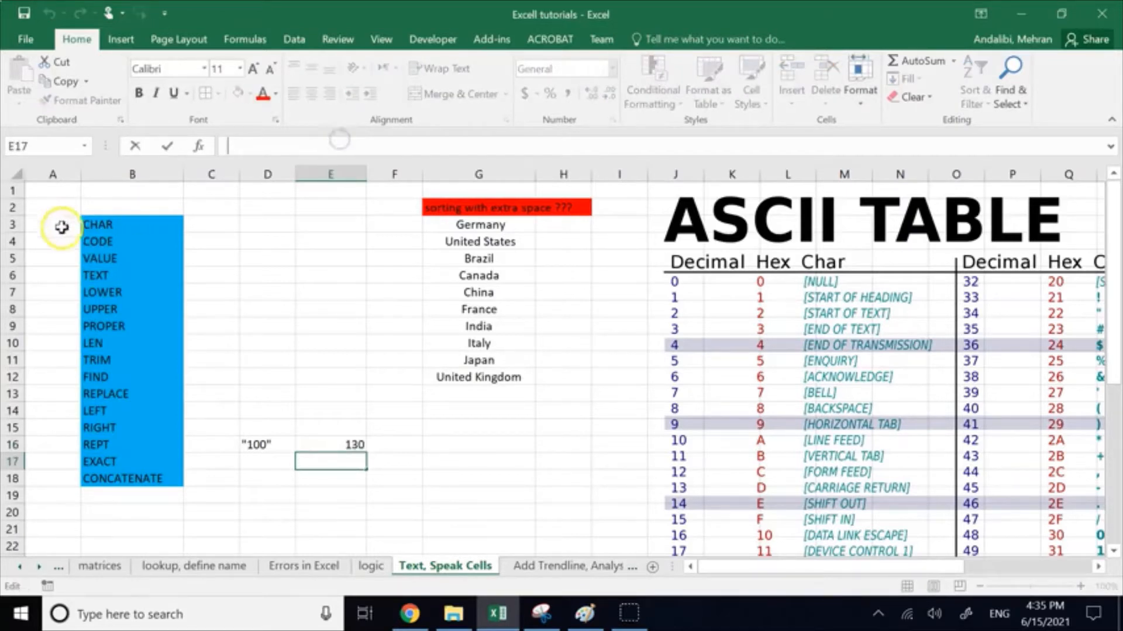
Step: Refer back to the VALUE entry in the function list in column B
left_click(104, 262)
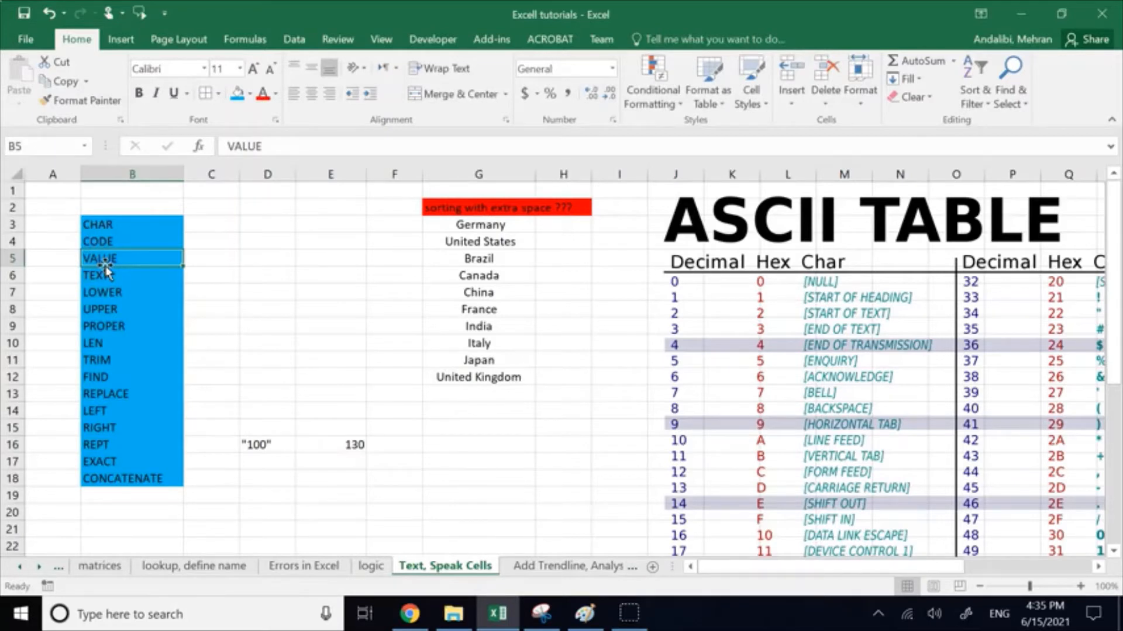
left_click(236, 434)
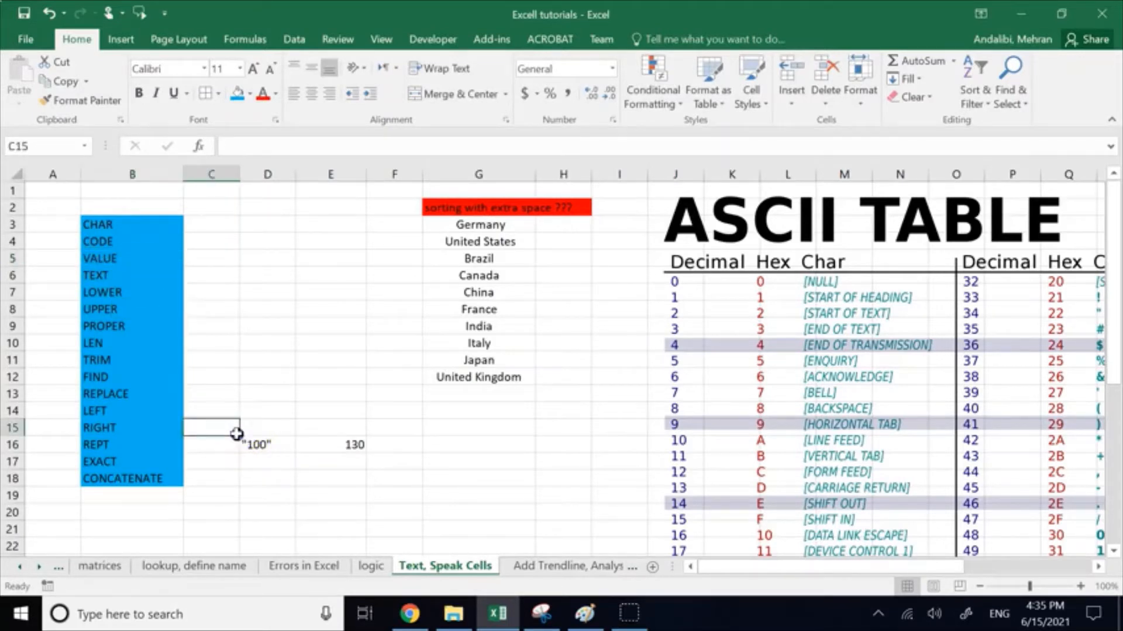
left_click(151, 253)
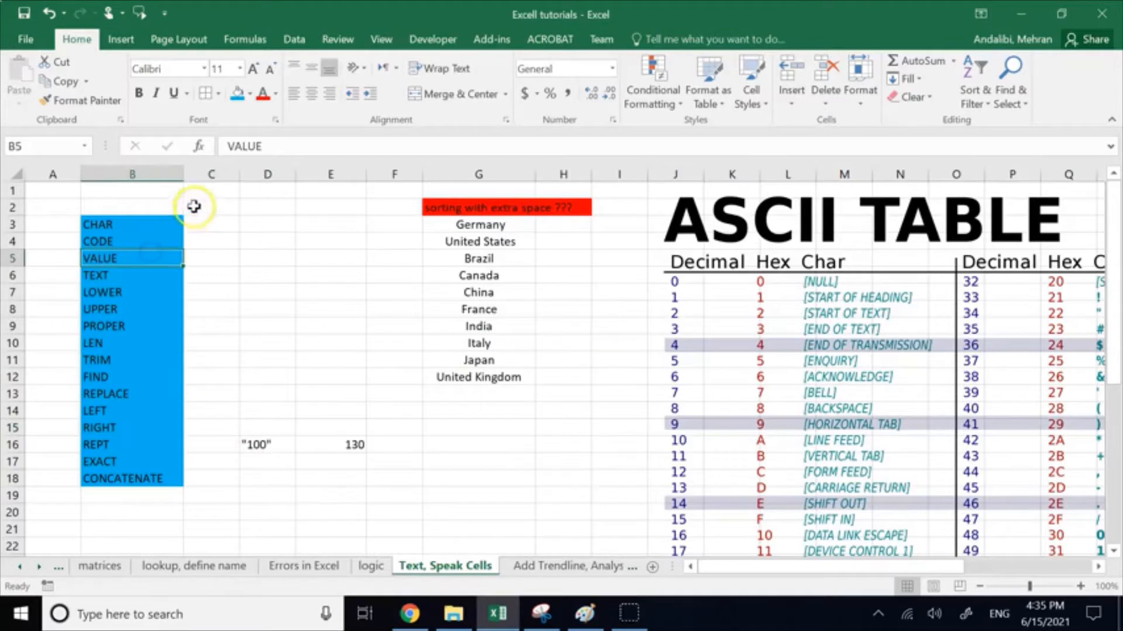
Step: Clear the VALUE example from cells D15:F18
left_click(347, 443)
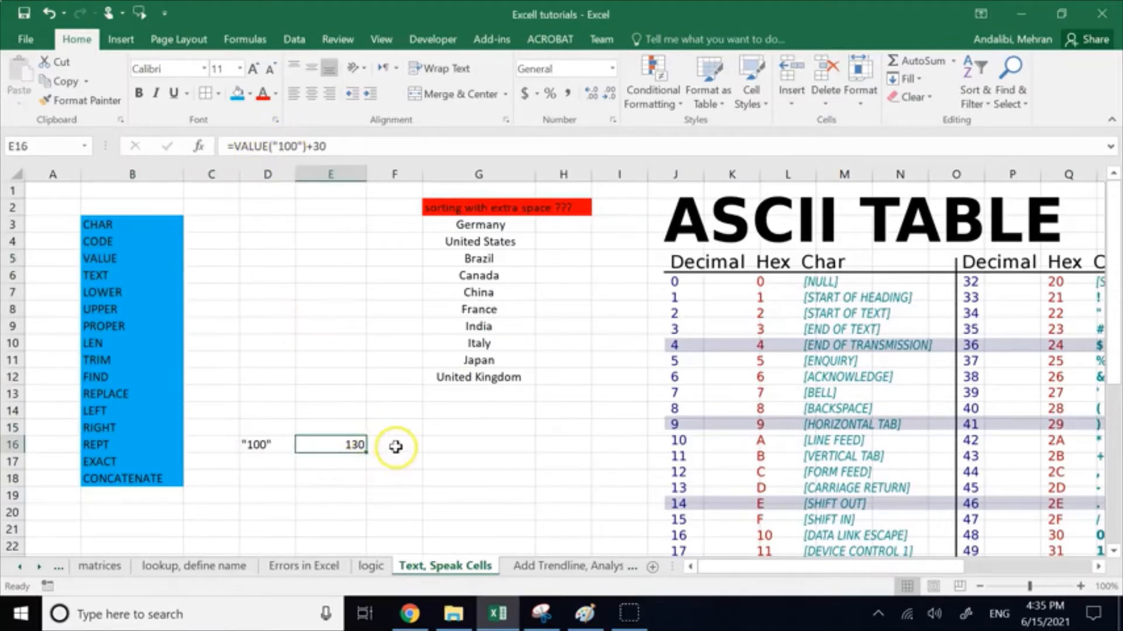
left_click_drag(394, 477, 252, 425)
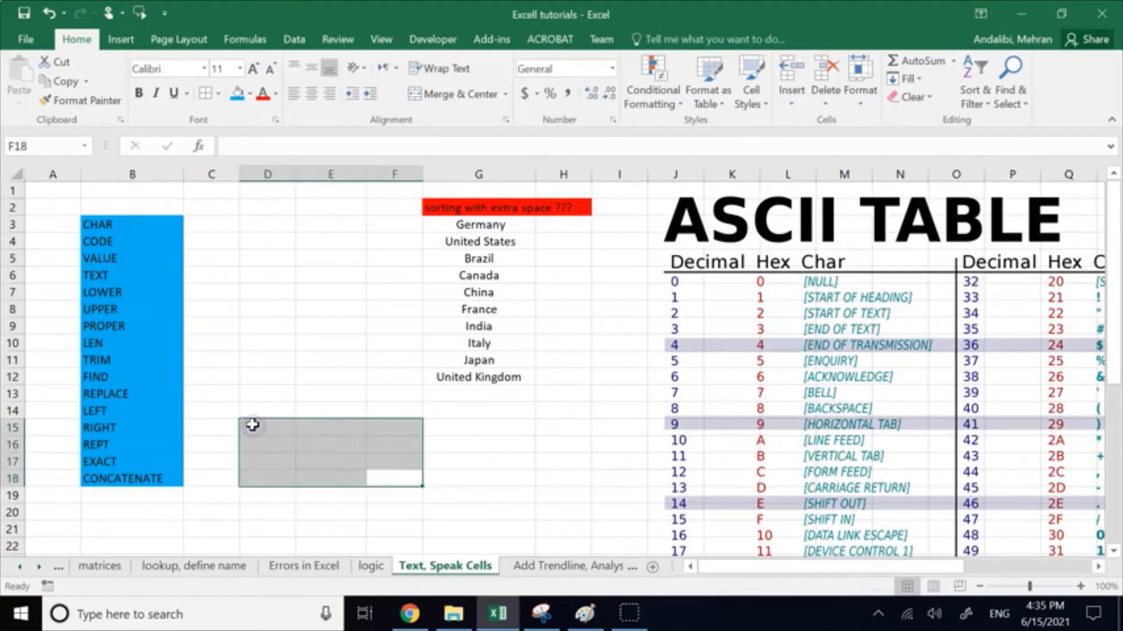
Step: Try to enter =text("100") in D16 without a format argument
left_click(275, 447)
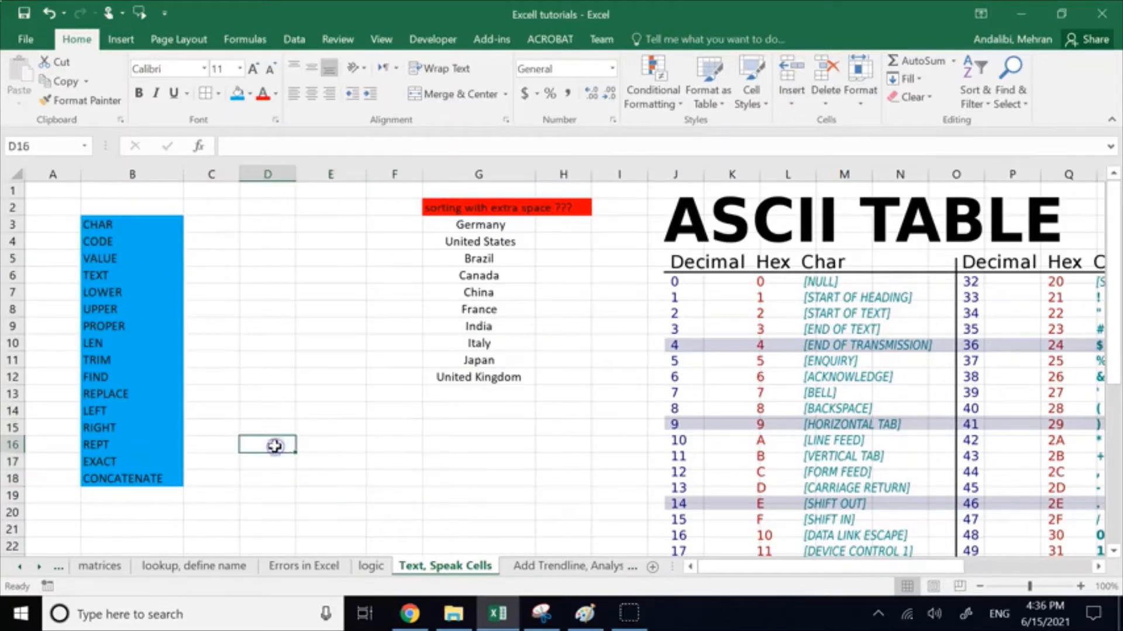
type("text")
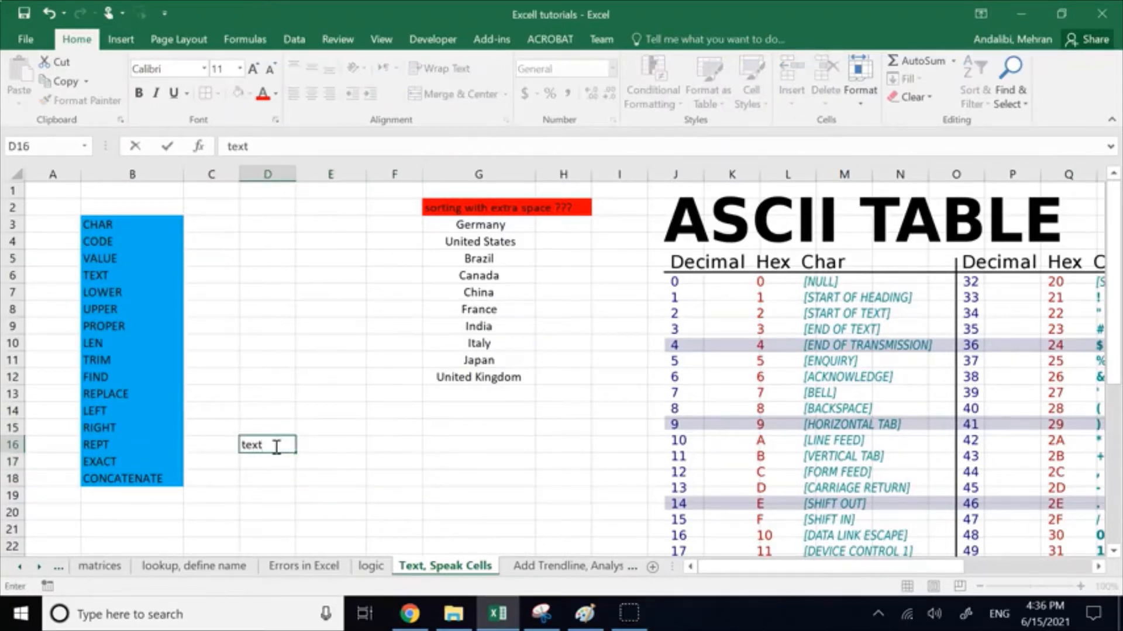
key("BackSpace")
key("BackSpace")
key("BackSpace")
type("=text(")
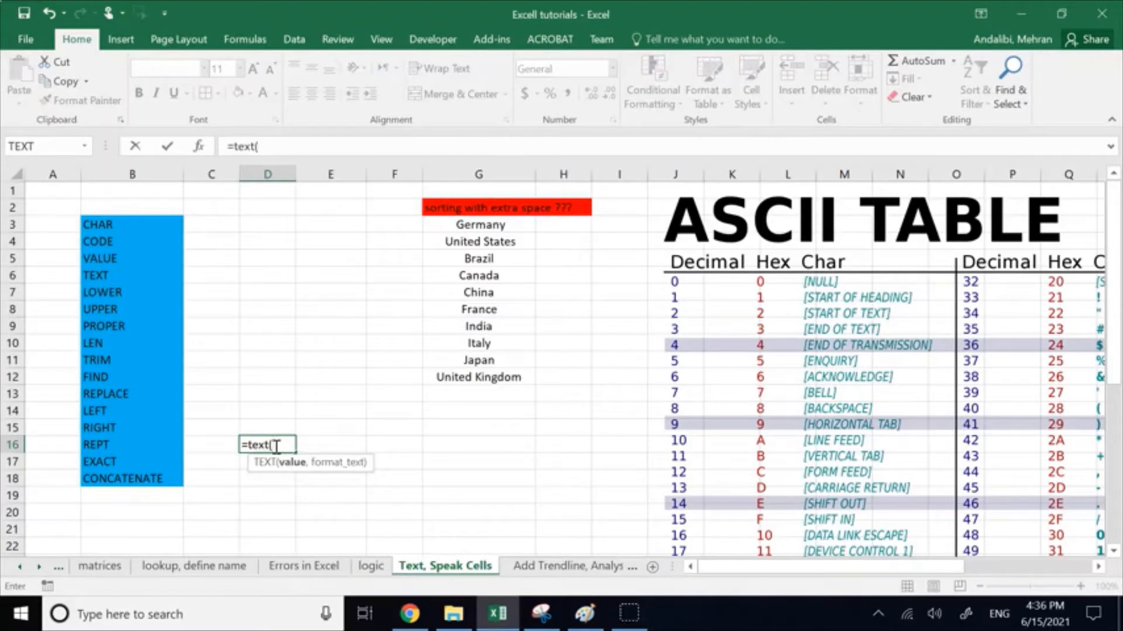
type("\"M")
type("100")
left_click(344, 427)
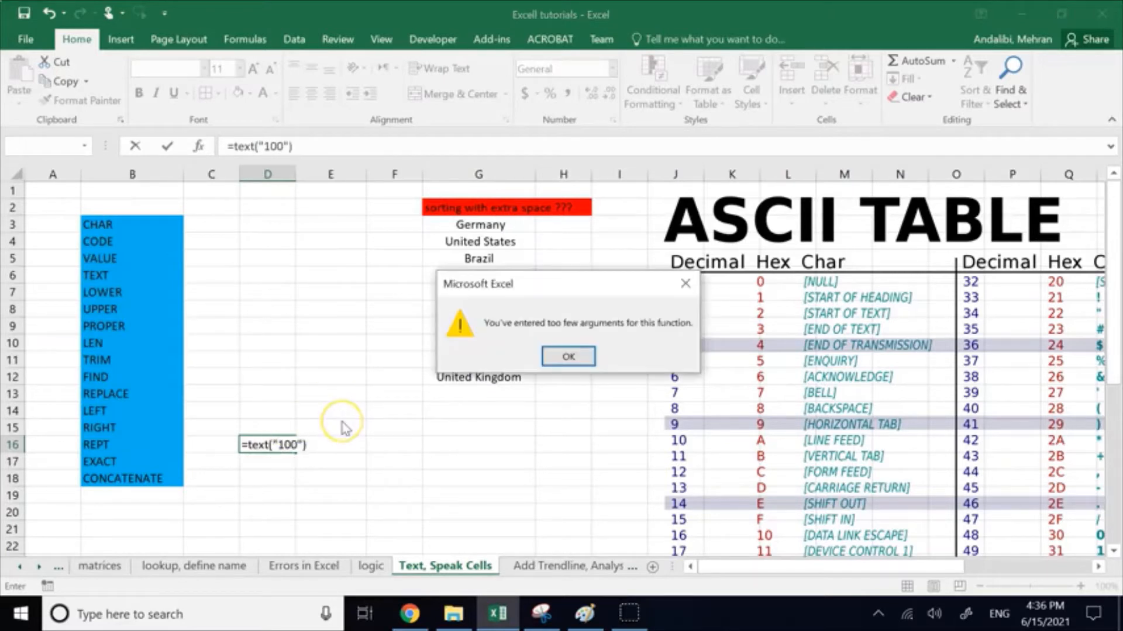
left_click(579, 360)
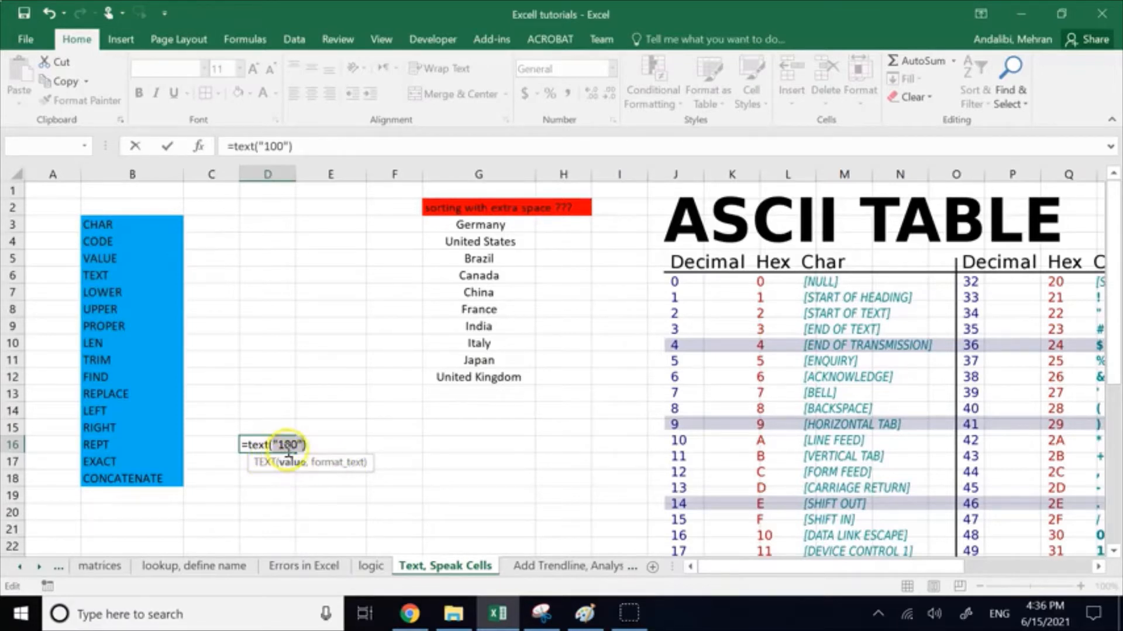
Step: Remove the quotation marks around 100 in D16's formula and add a comma for the second argument, making it =text(100,)
left_click(304, 444)
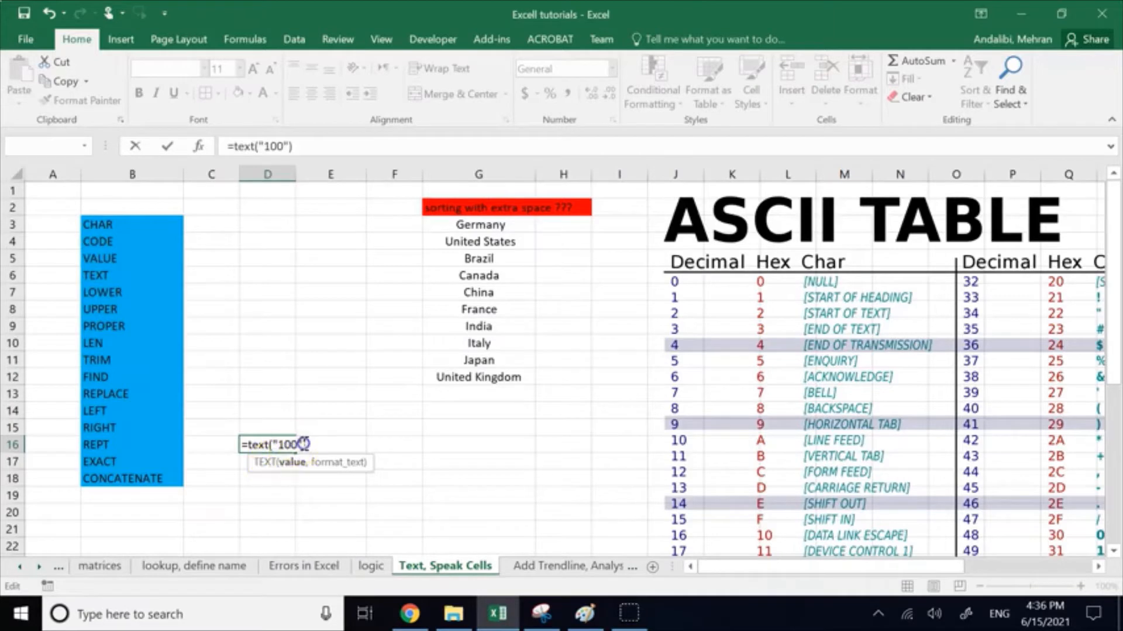
key("BackSpace")
key("BackSpace")
type(",")
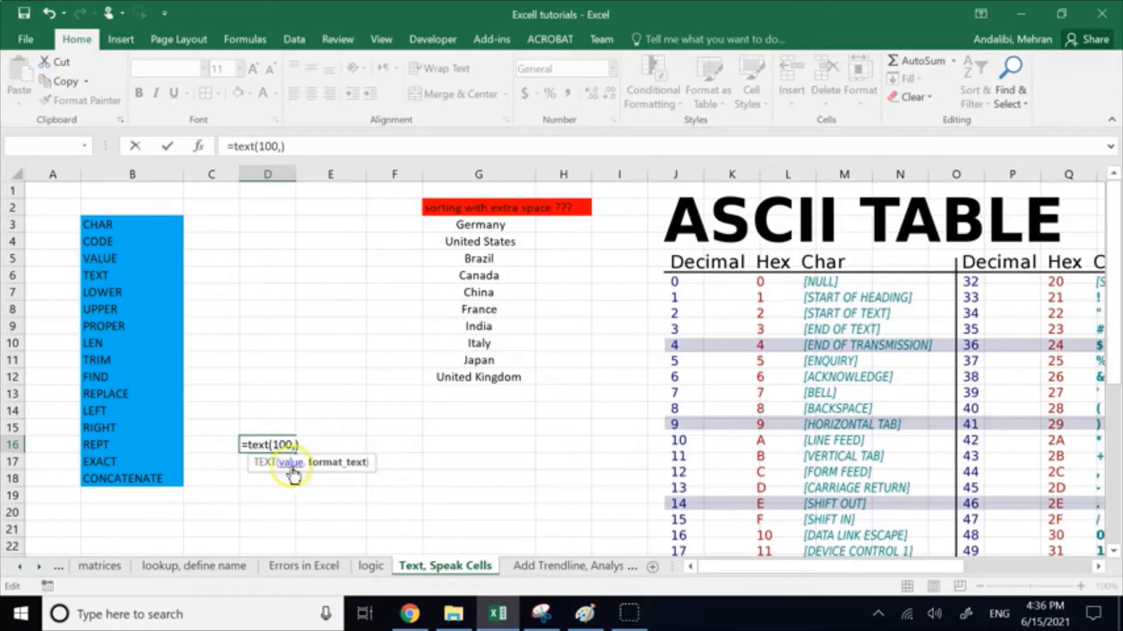
Step: Open the TEXT function's help article, maximize it and go to the table of format-code formulas
left_click(273, 465)
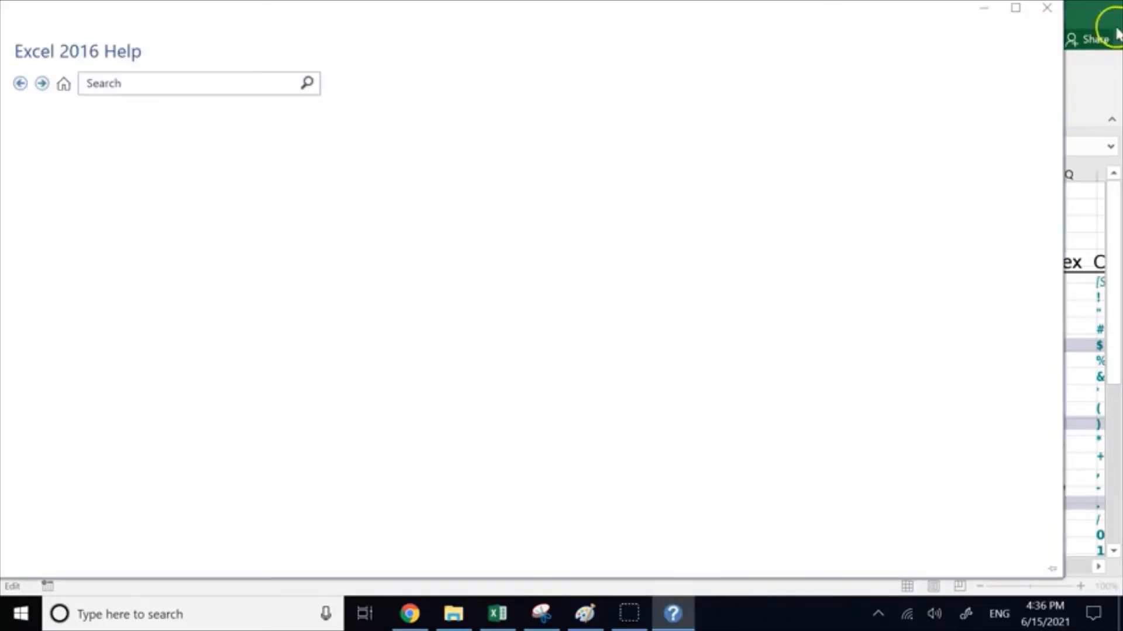
left_click(1014, 7)
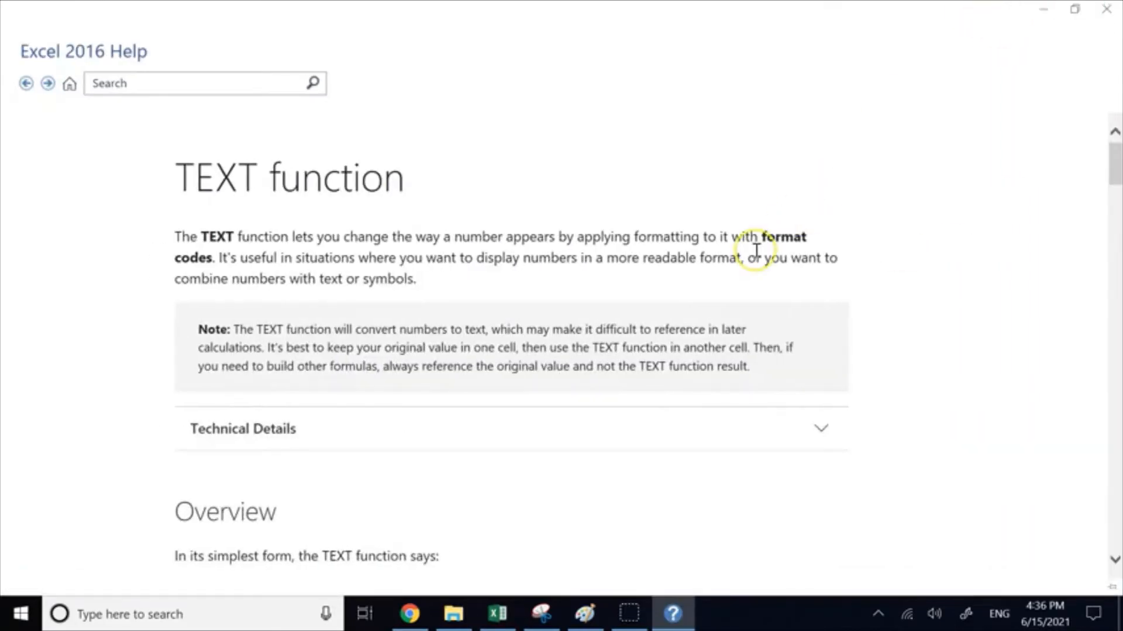
scroll(756, 250, "down", 10)
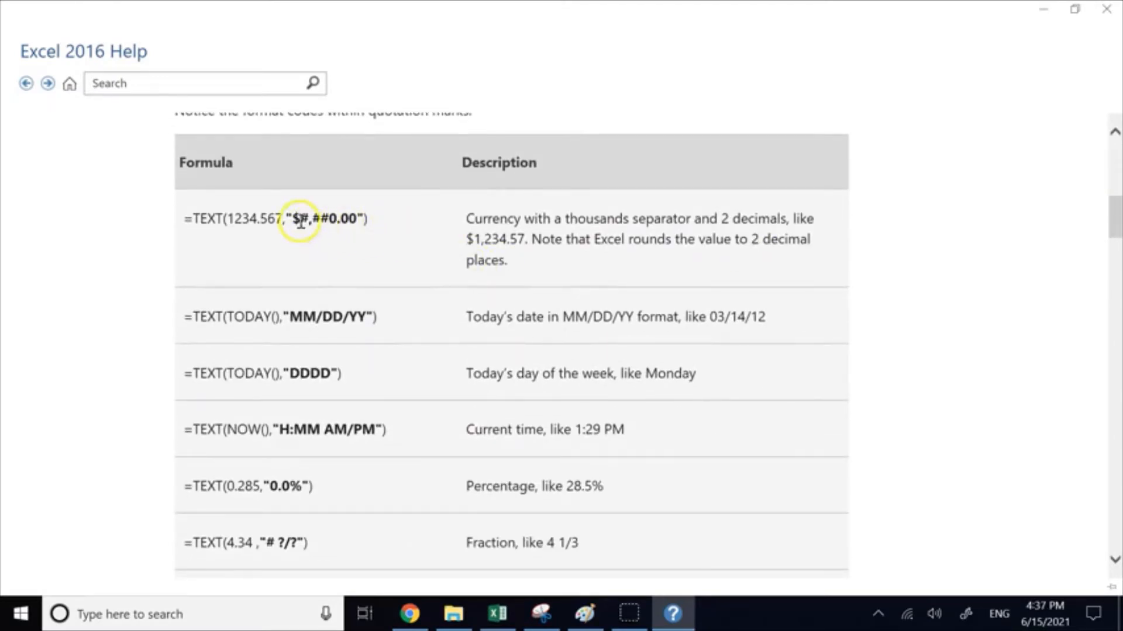
Step: Examine the currency, date, weekday and time formulas in the help table, comparing each format code with its description
left_click_drag(294, 221, 300, 221)
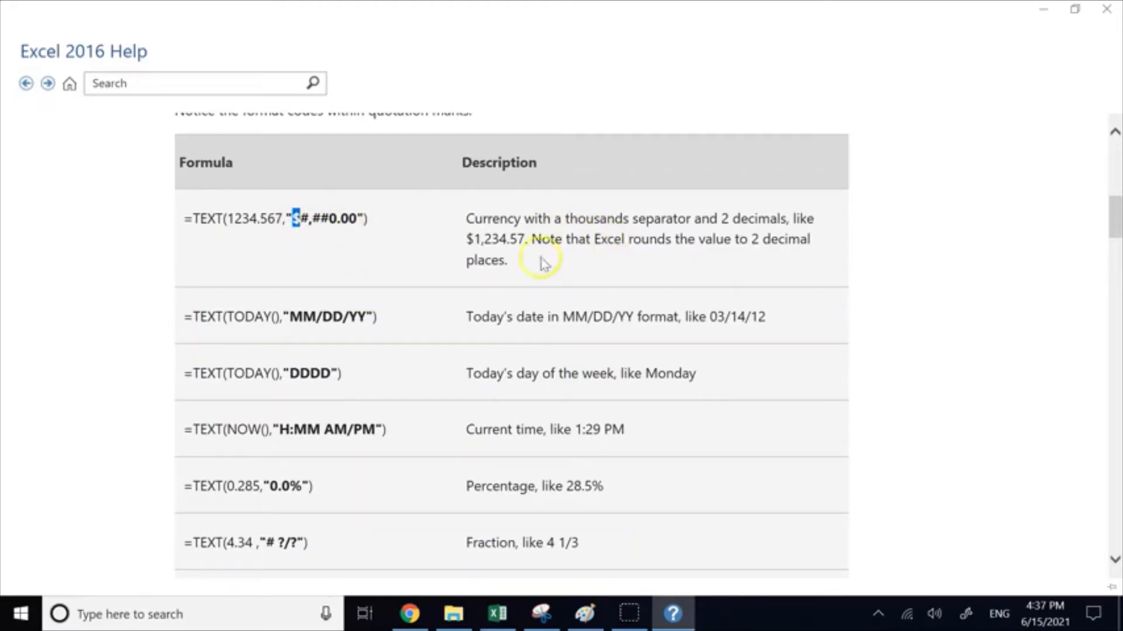
left_click_drag(285, 319, 290, 319)
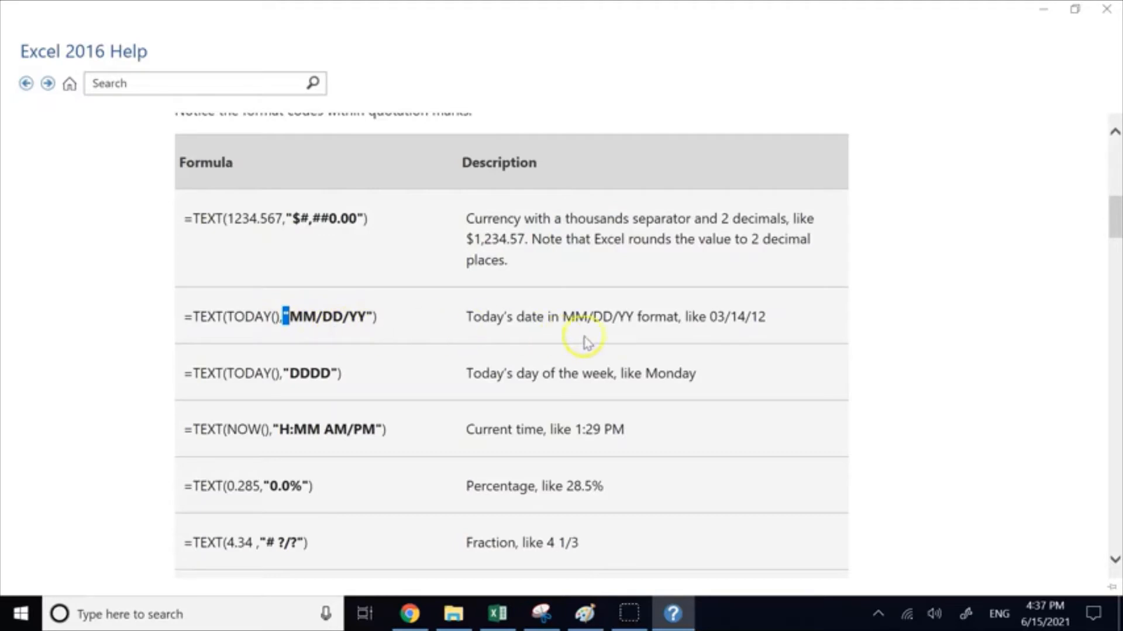
double_click(735, 318)
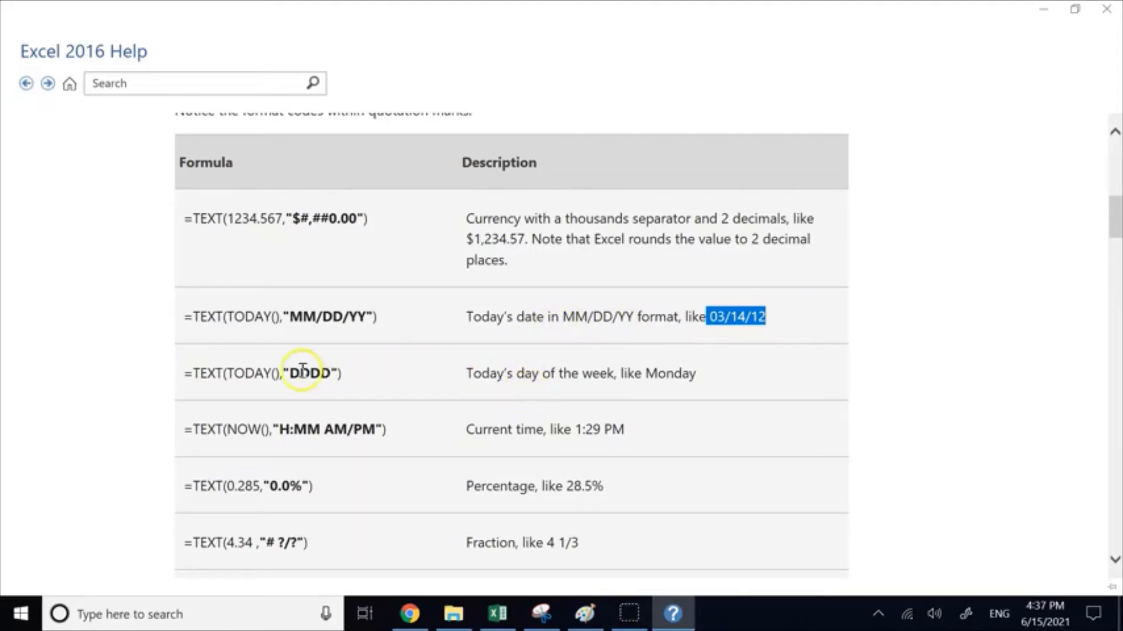
left_click_drag(290, 373, 332, 372)
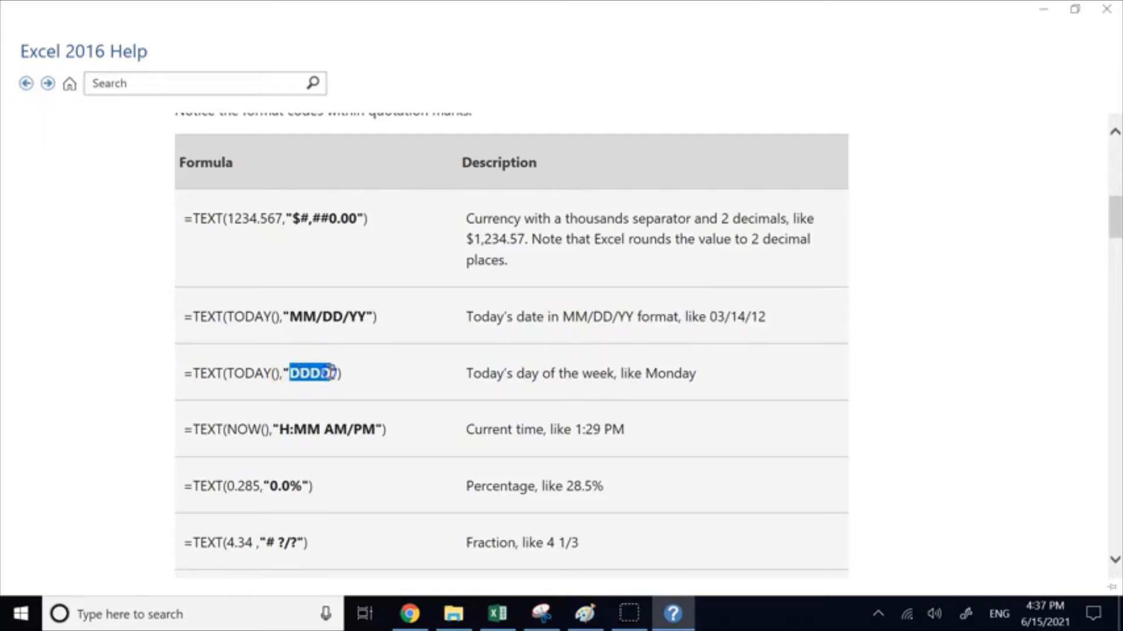
left_click_drag(227, 373, 277, 373)
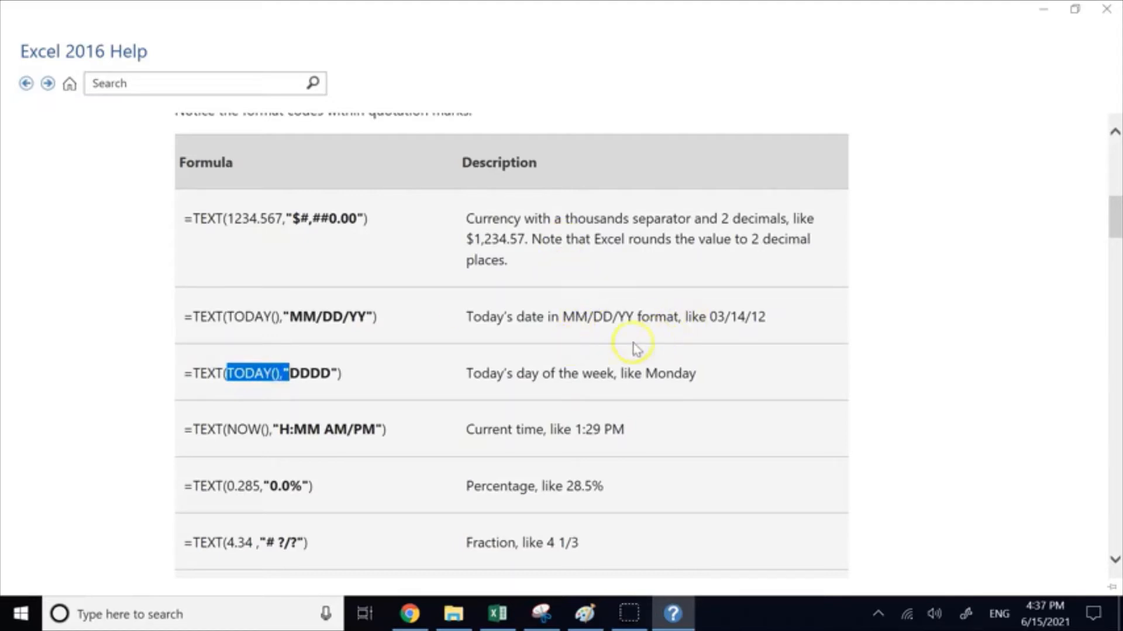
left_click_drag(326, 373, 303, 375)
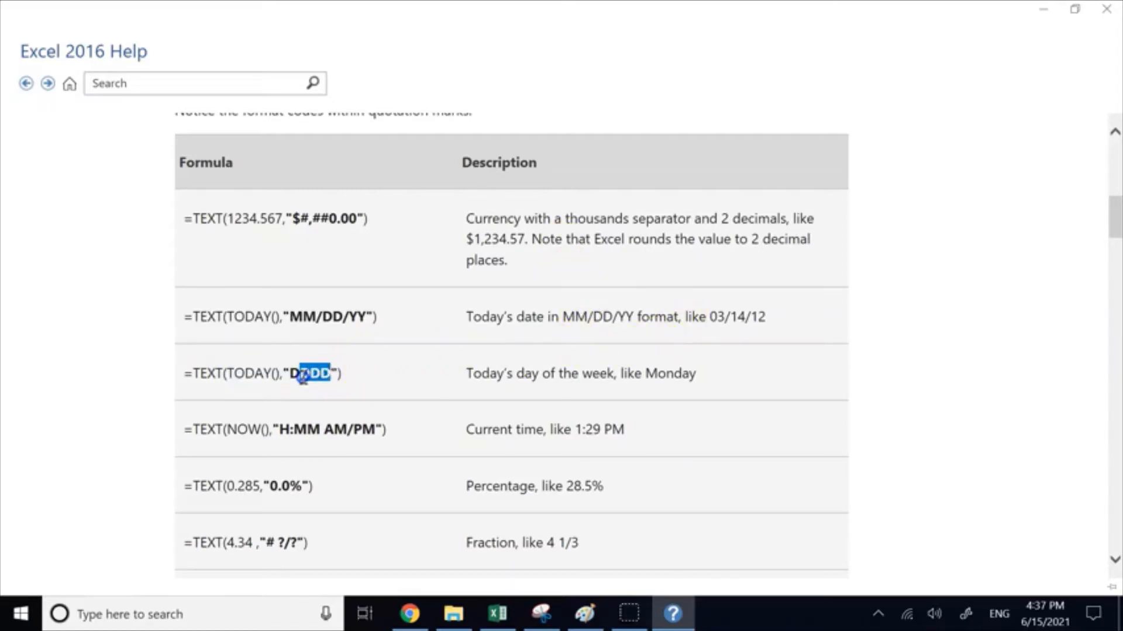
left_click(656, 371)
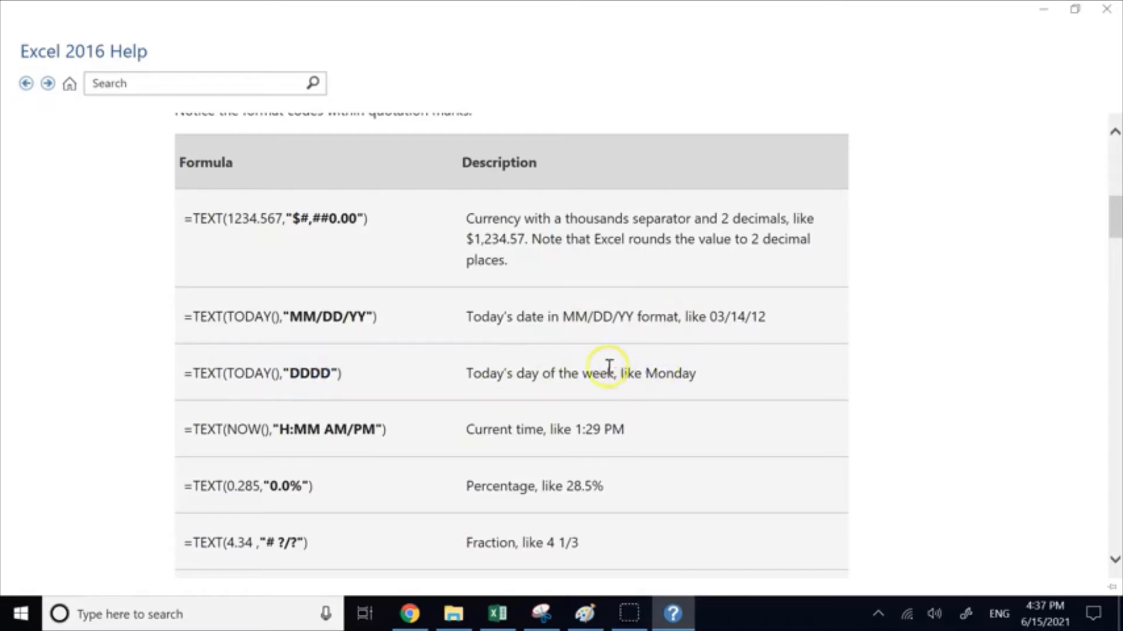
left_click(236, 432)
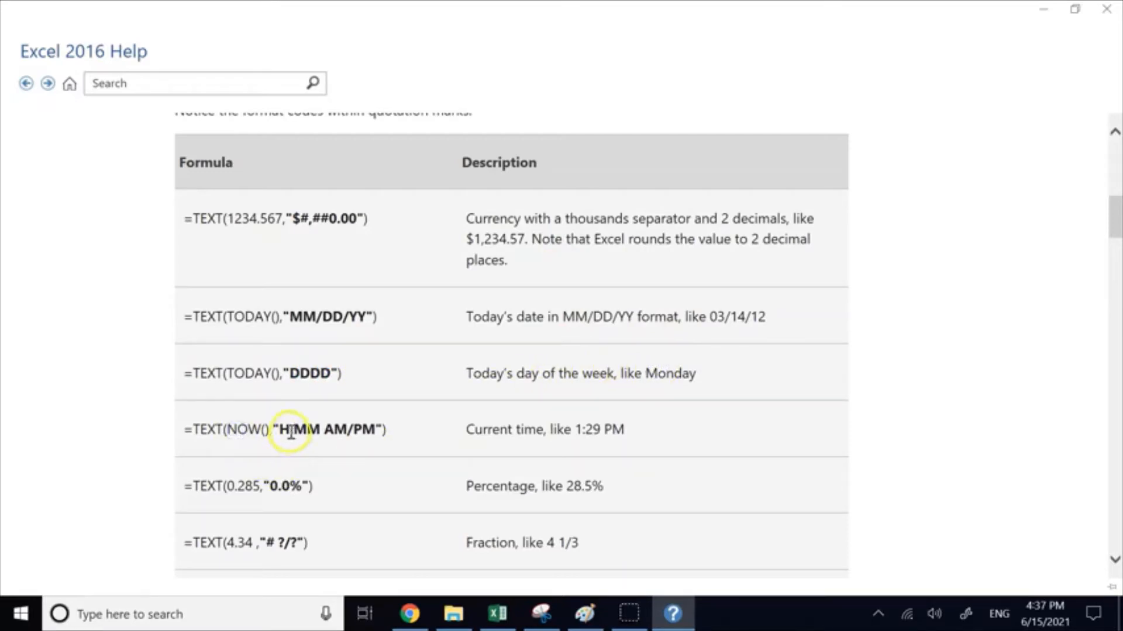
left_click(283, 429)
left_click_drag(282, 430, 323, 430)
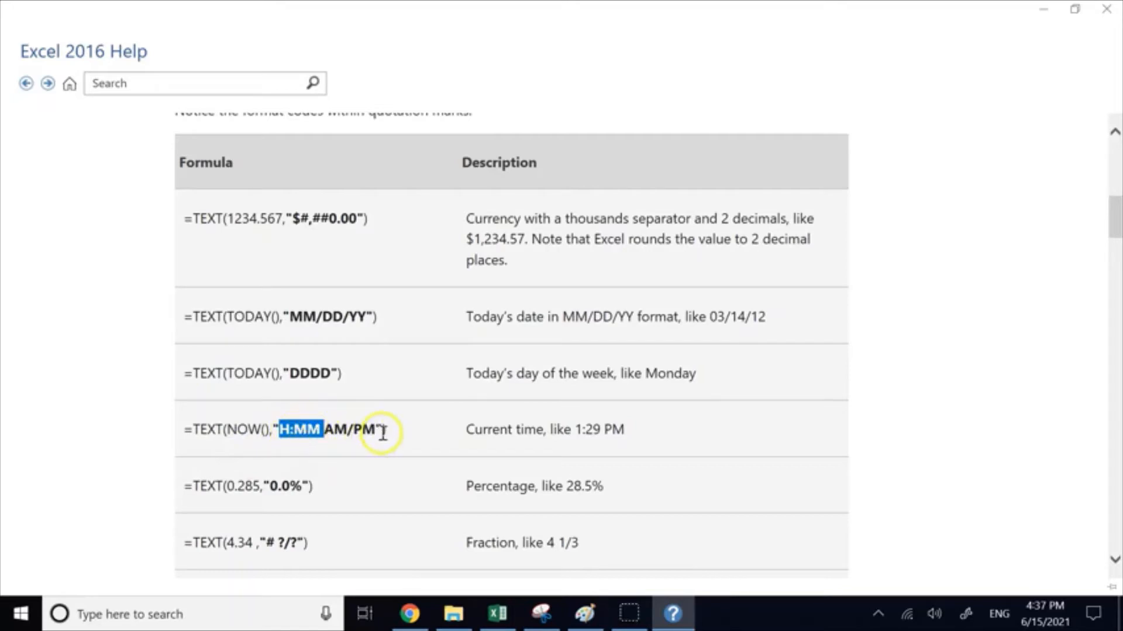
left_click(579, 433)
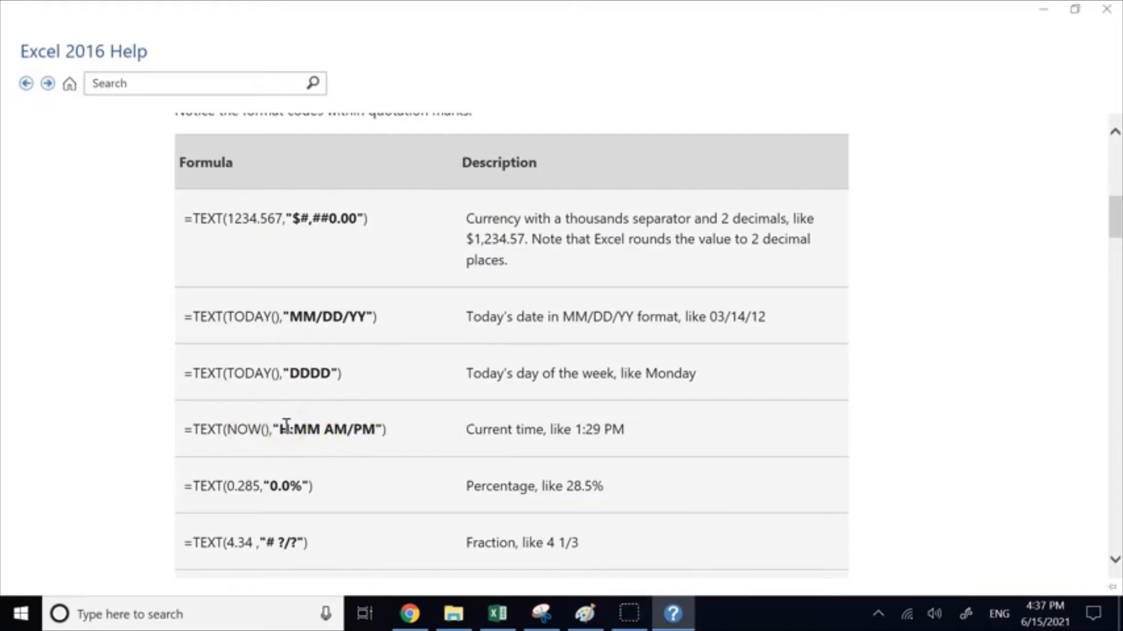
Step: Read the remaining TEXT examples, from percentage and fraction to leading zeros, and the section on other available format codes
scroll(573, 490, "down", 1)
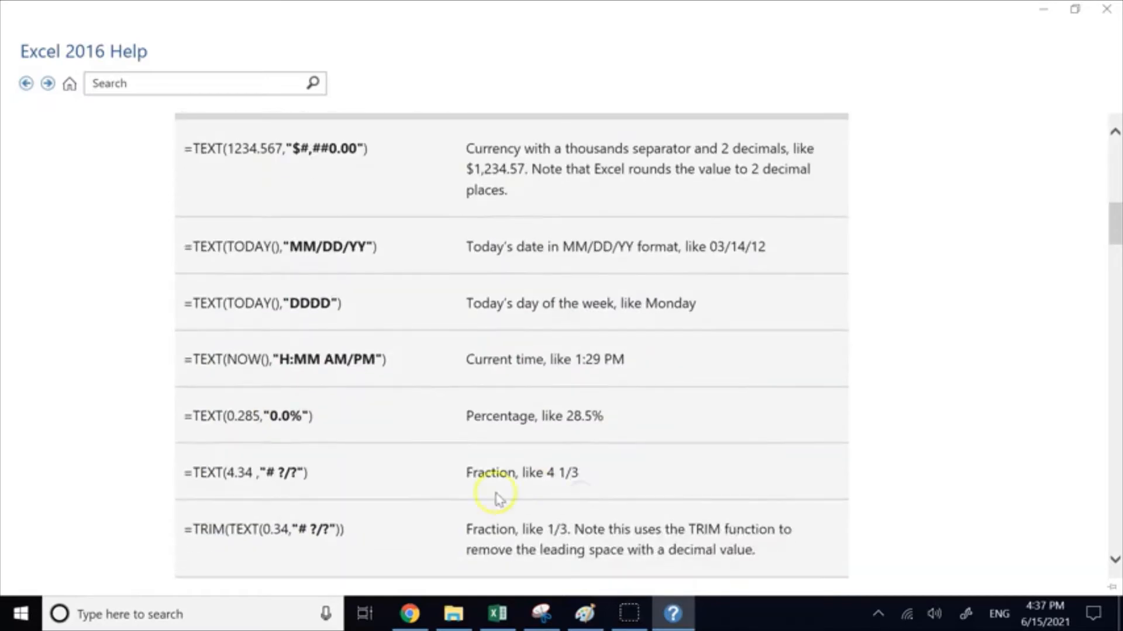
scroll(448, 497, "down", 1)
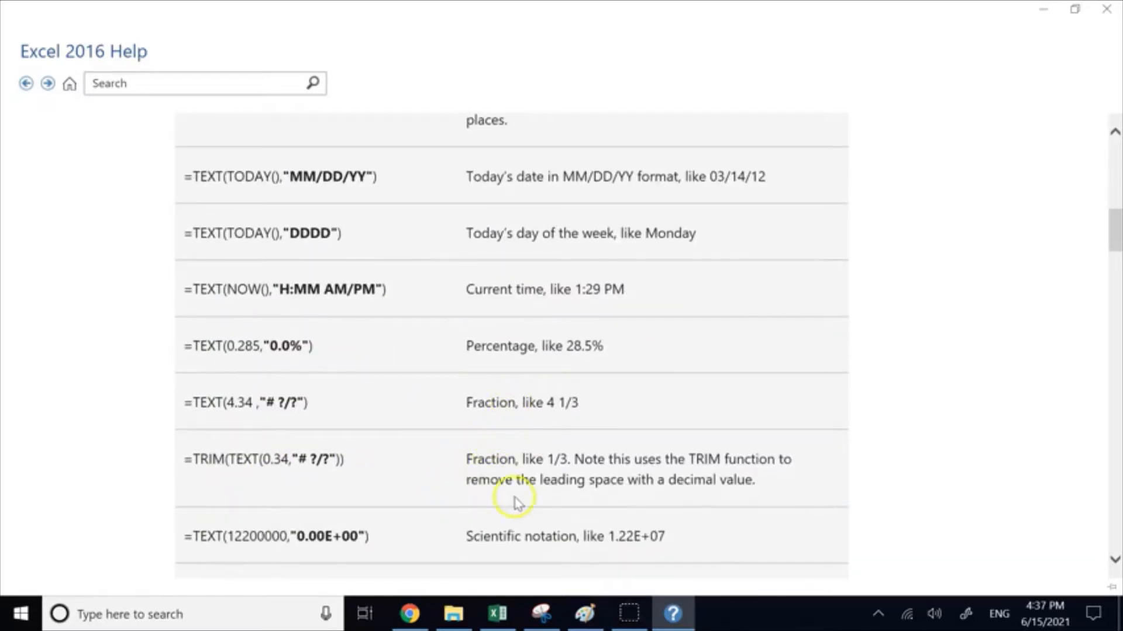
scroll(515, 497, "down", 3)
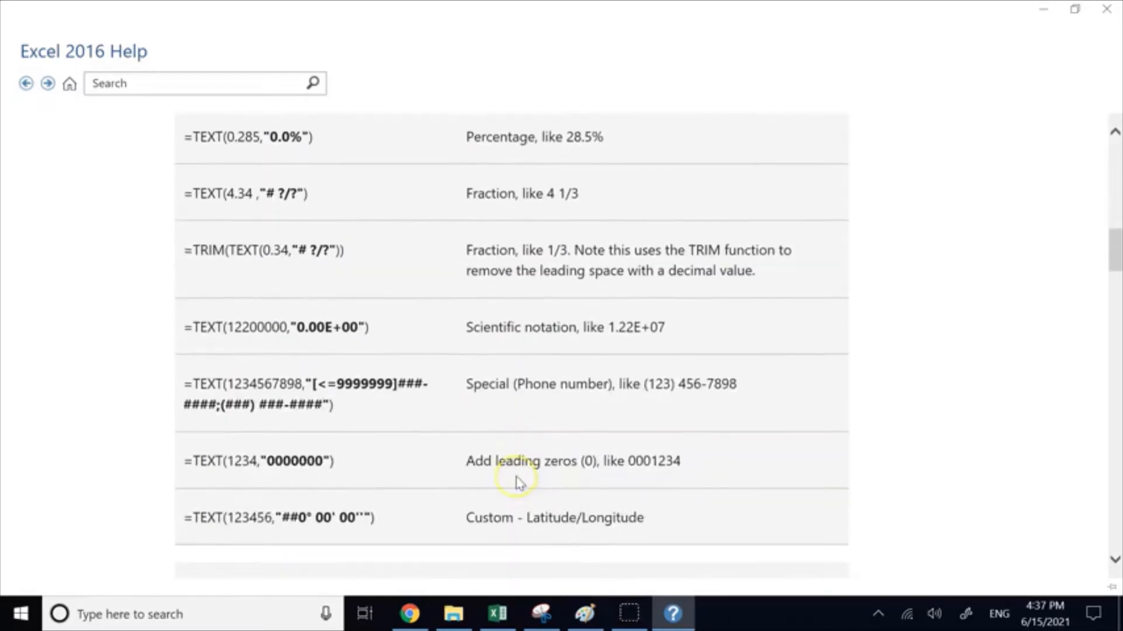
scroll(520, 483, "down", 1)
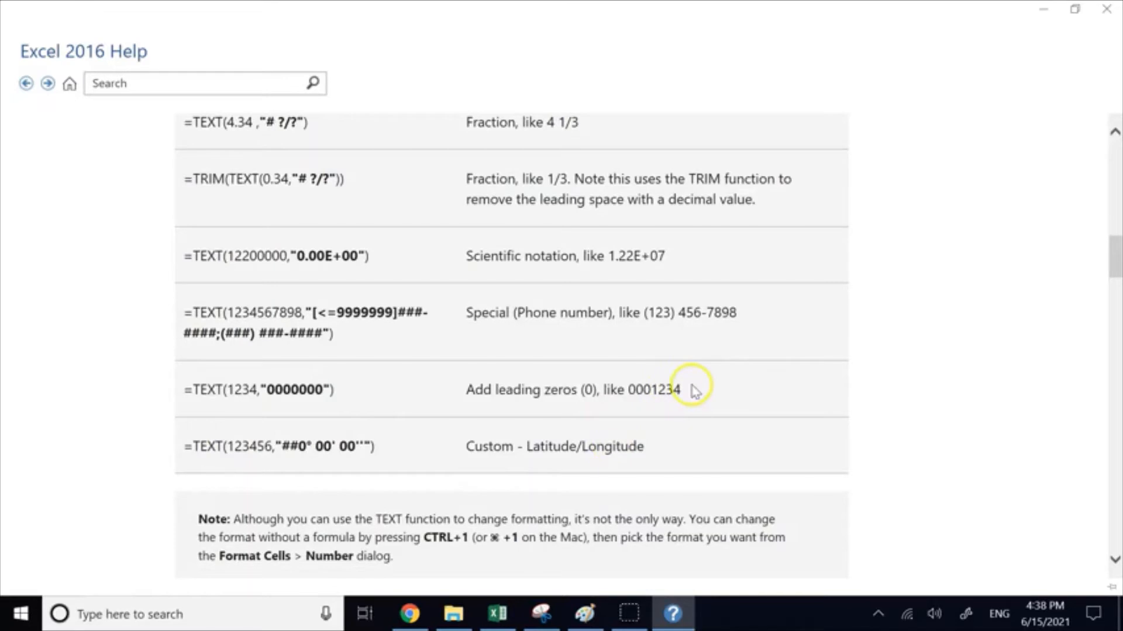
scroll(693, 399, "down", 2)
scroll(693, 399, "down", 5)
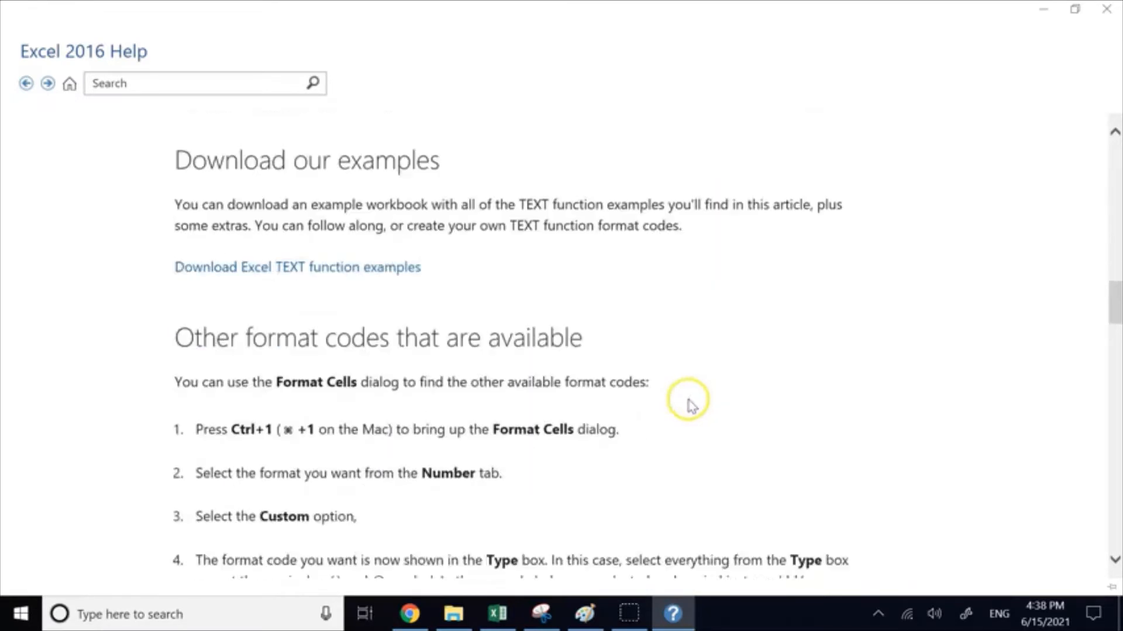
Step: Return to the workbook and complete D16's formula with the format code "0", making it =TEXT(100,"0")
left_click(497, 613)
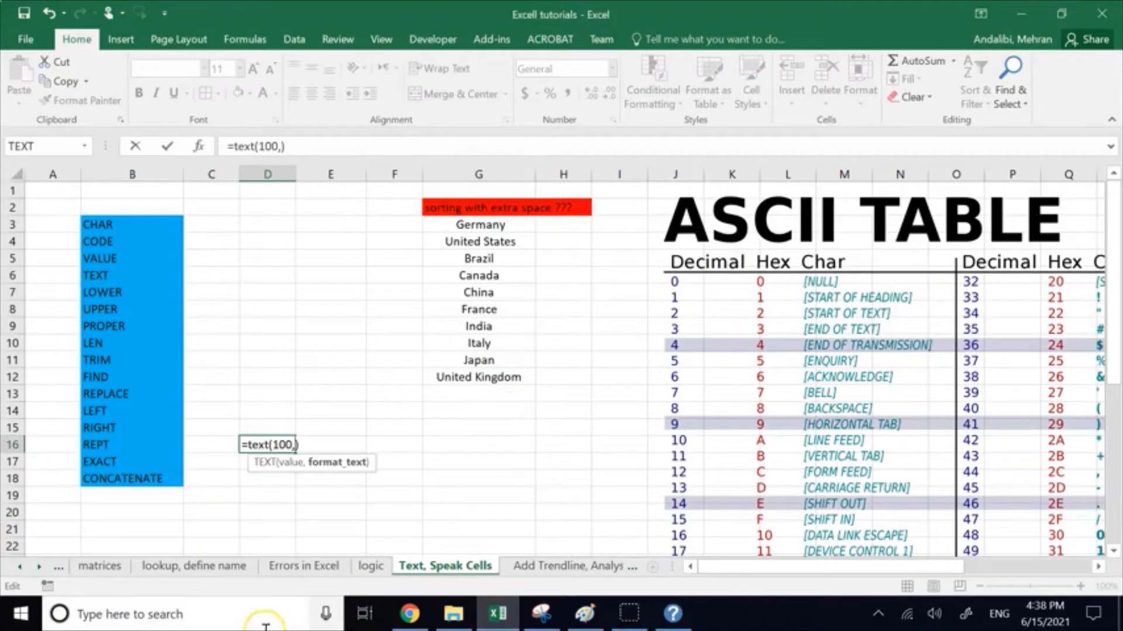
type("0\"")
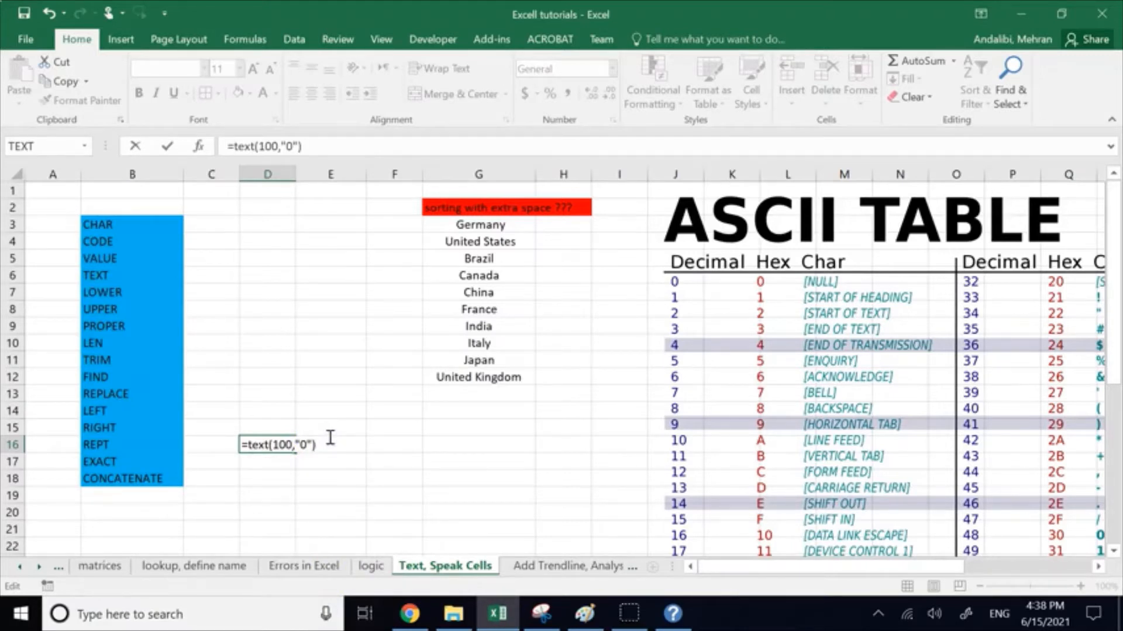
key("Return")
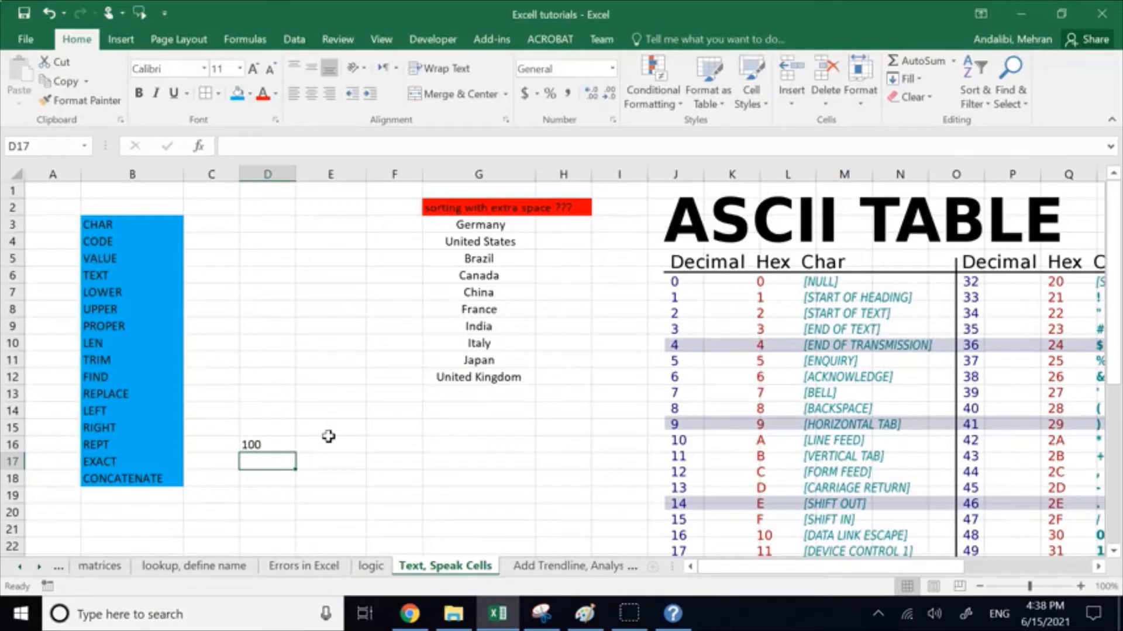
left_click(275, 445)
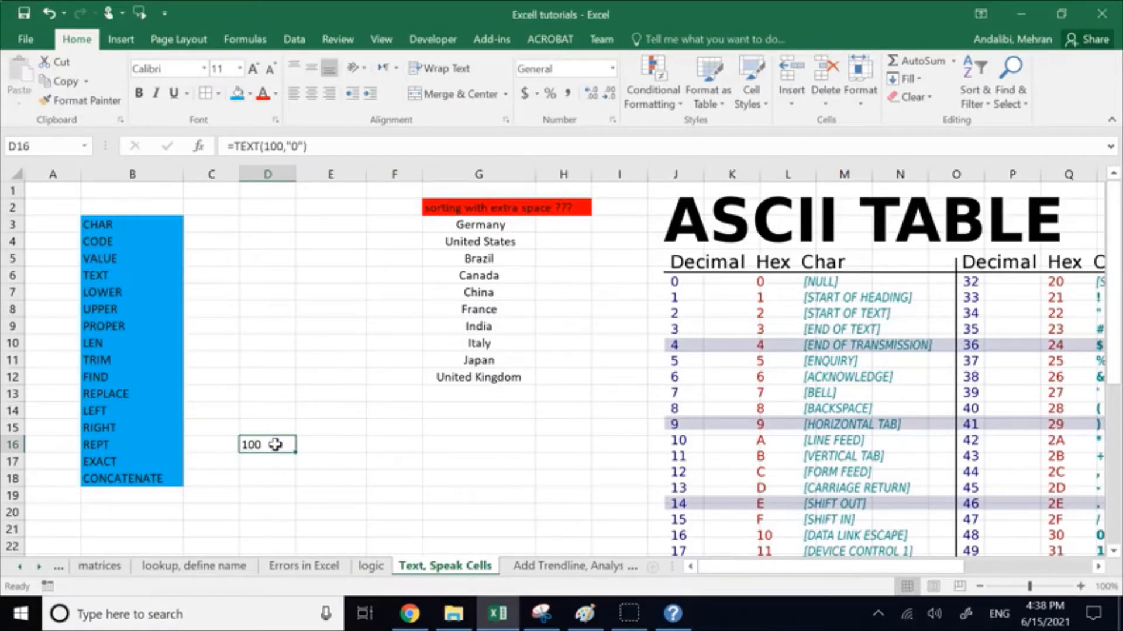
Step: Enter the plain number 100 in D18 for comparison
left_click(275, 480)
type("1")
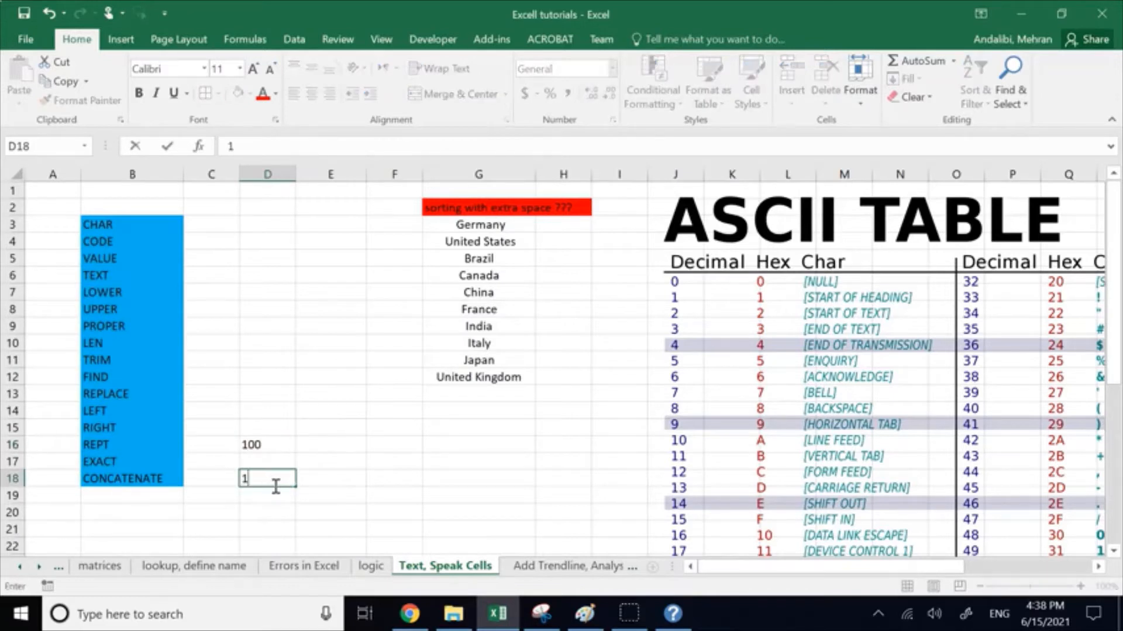
type("00")
left_click(333, 461)
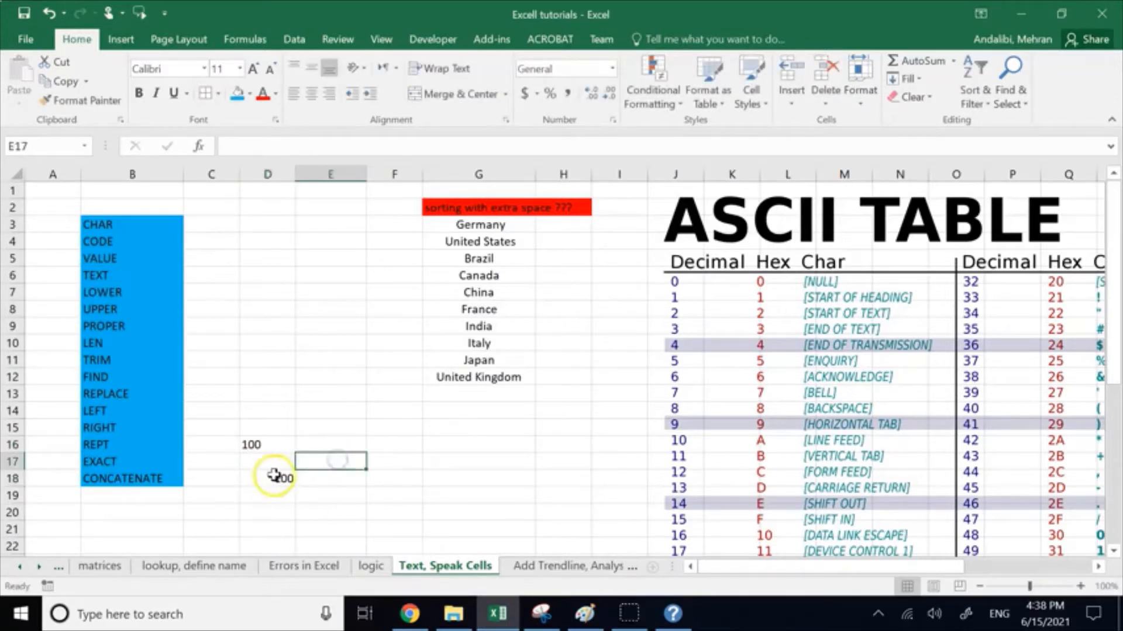
Step: Compare the contents and alignment of the TEXT result in D16 with the plain number in D18
left_click(272, 477)
left_click(277, 444)
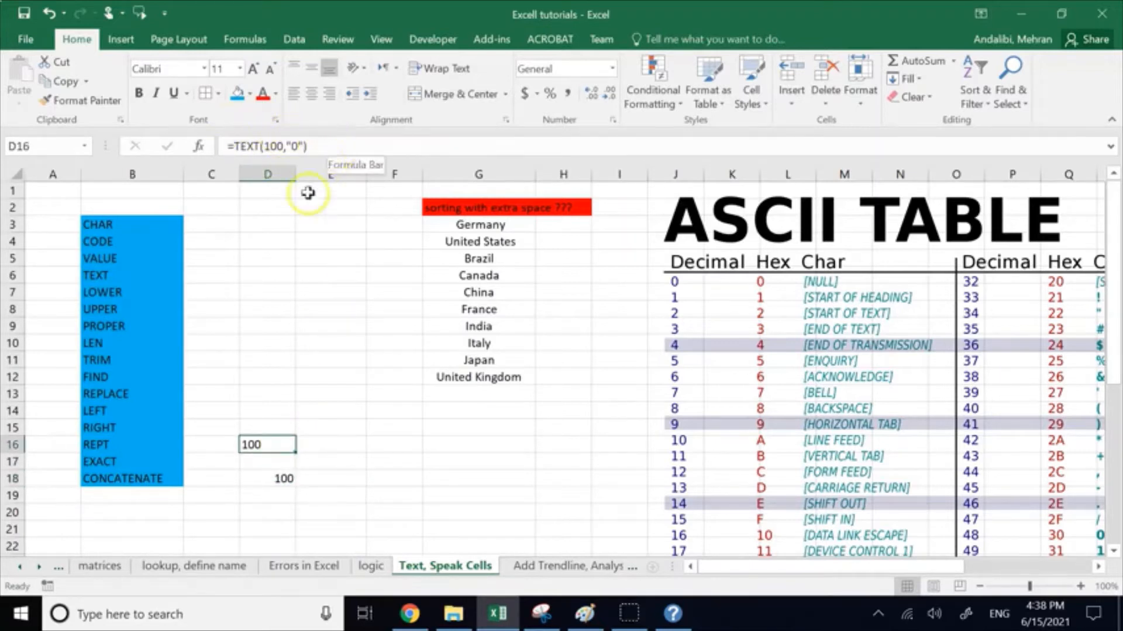
left_click(262, 482)
left_click(251, 448)
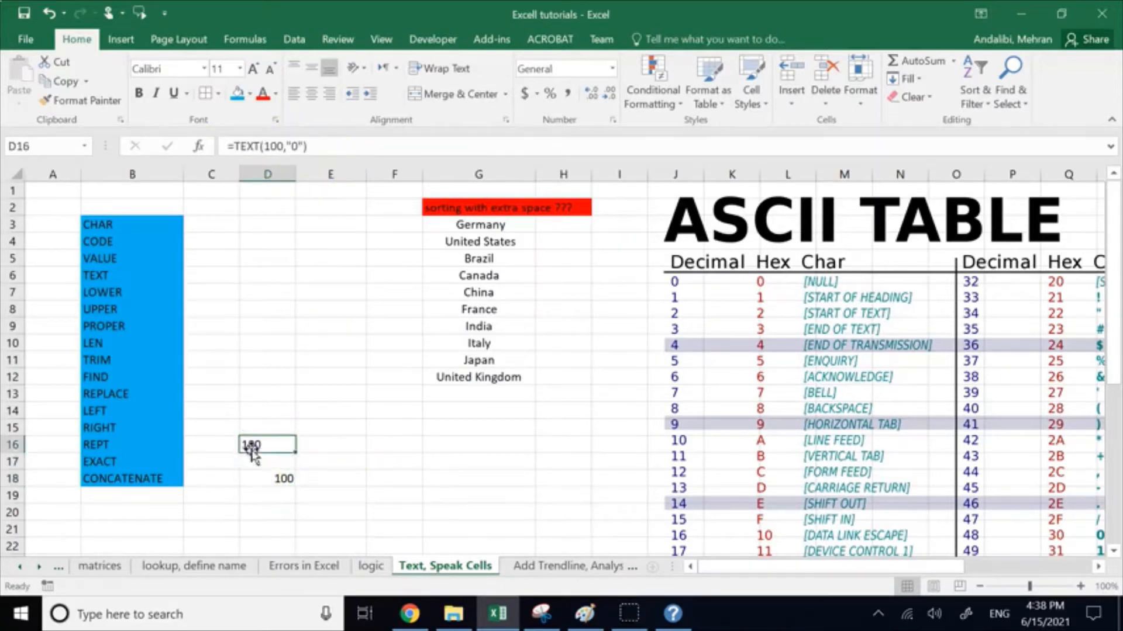
Step: Change the plain number in D18 into the formula =100+20
left_click(284, 477)
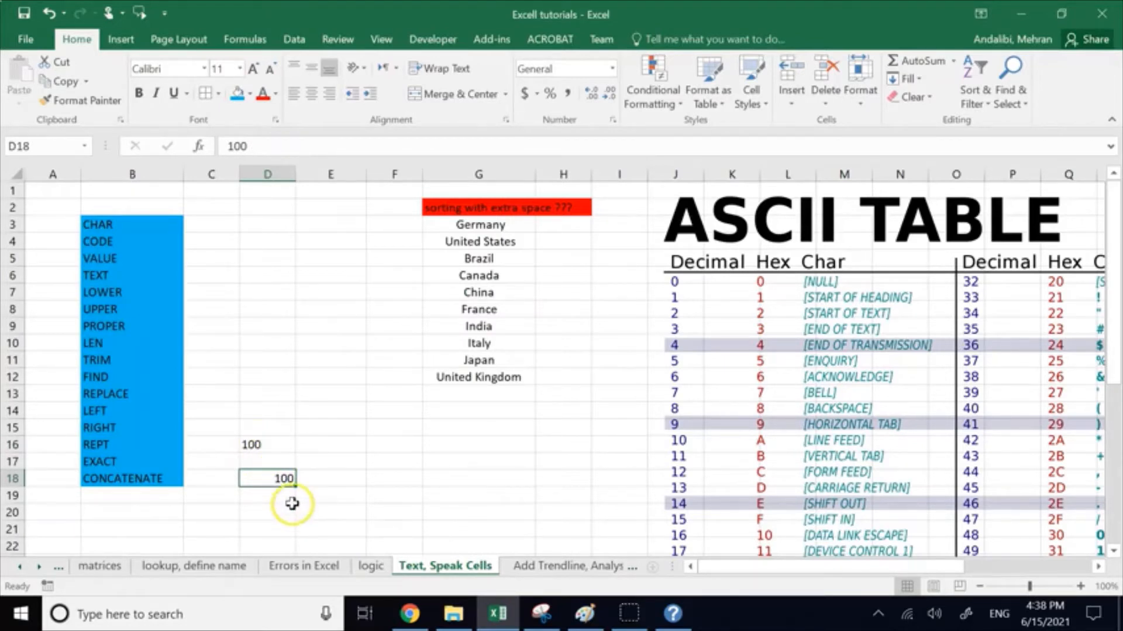
left_click(265, 153)
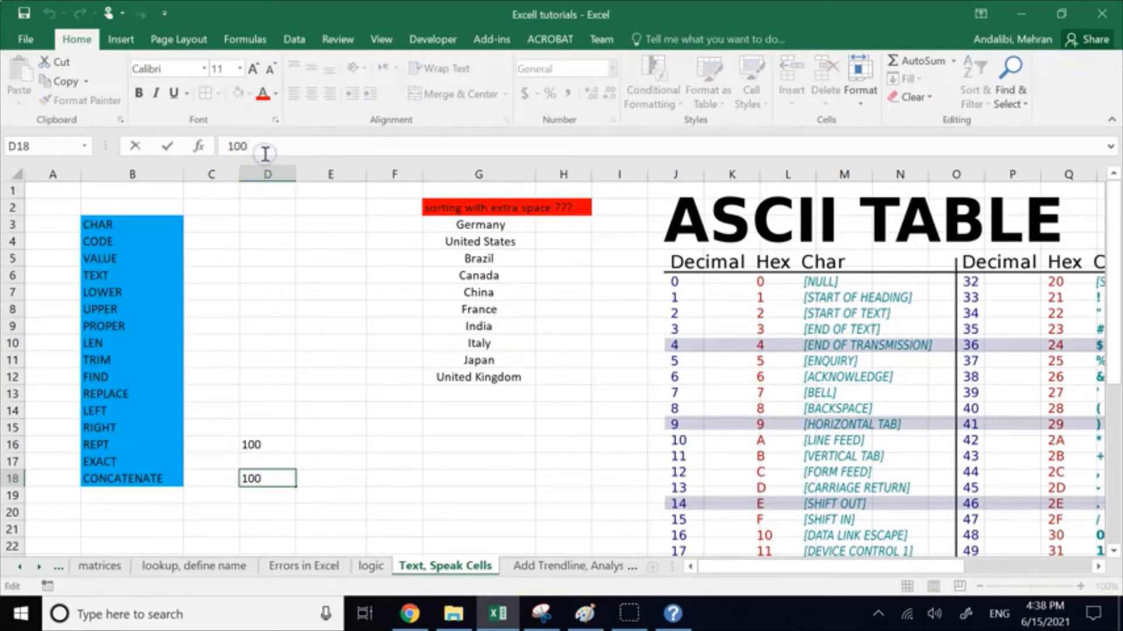
type("+20")
key("Return")
left_click(250, 475)
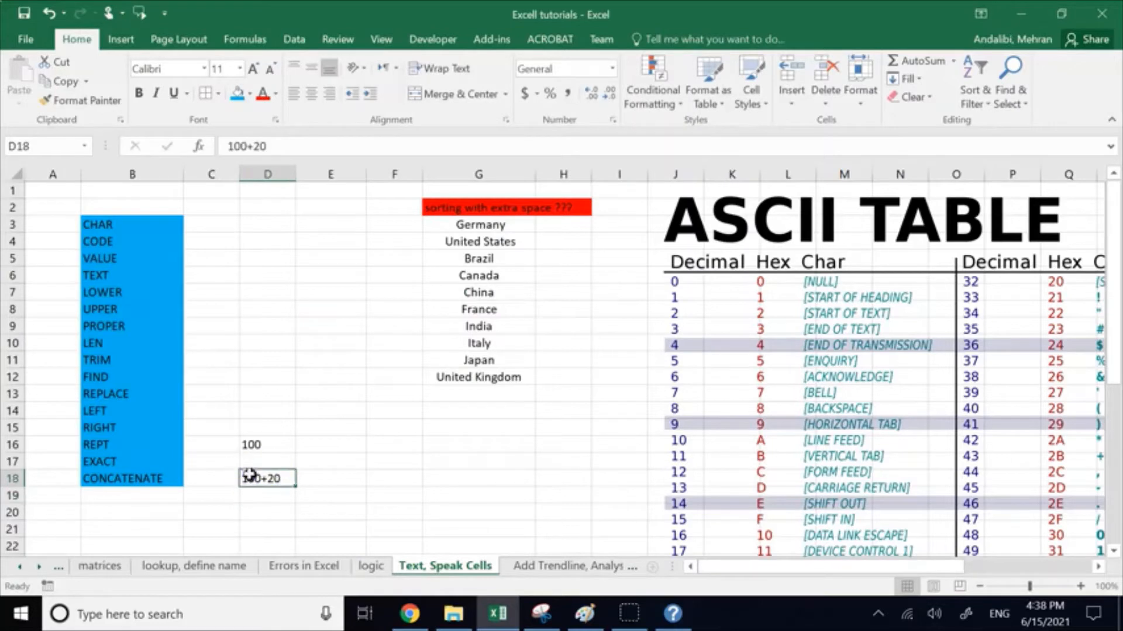
double_click(250, 475)
type("=")
key("Return")
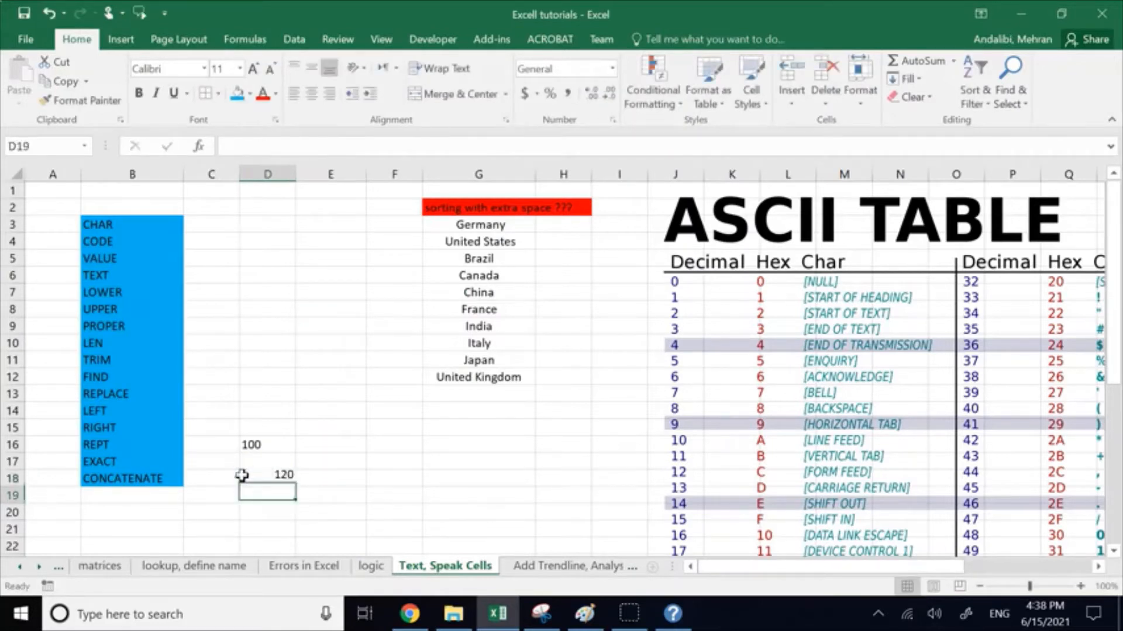
Step: Add 20 to the TEXT formula in D16, making it =TEXT(100,"0")+20
double_click(252, 443)
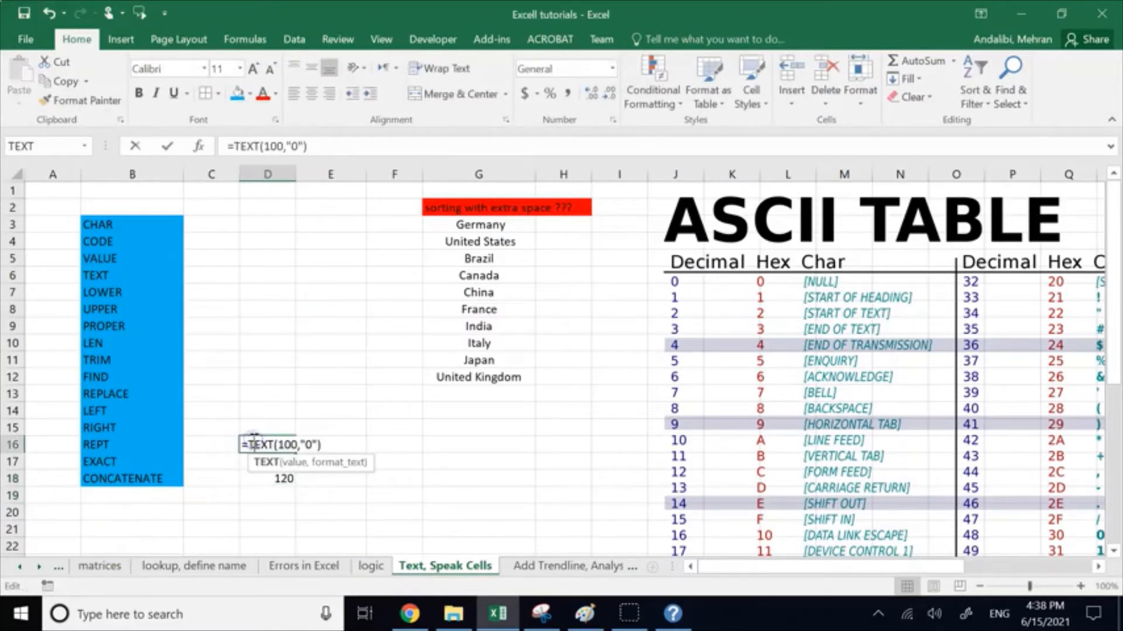
type("+")
left_click(332, 149)
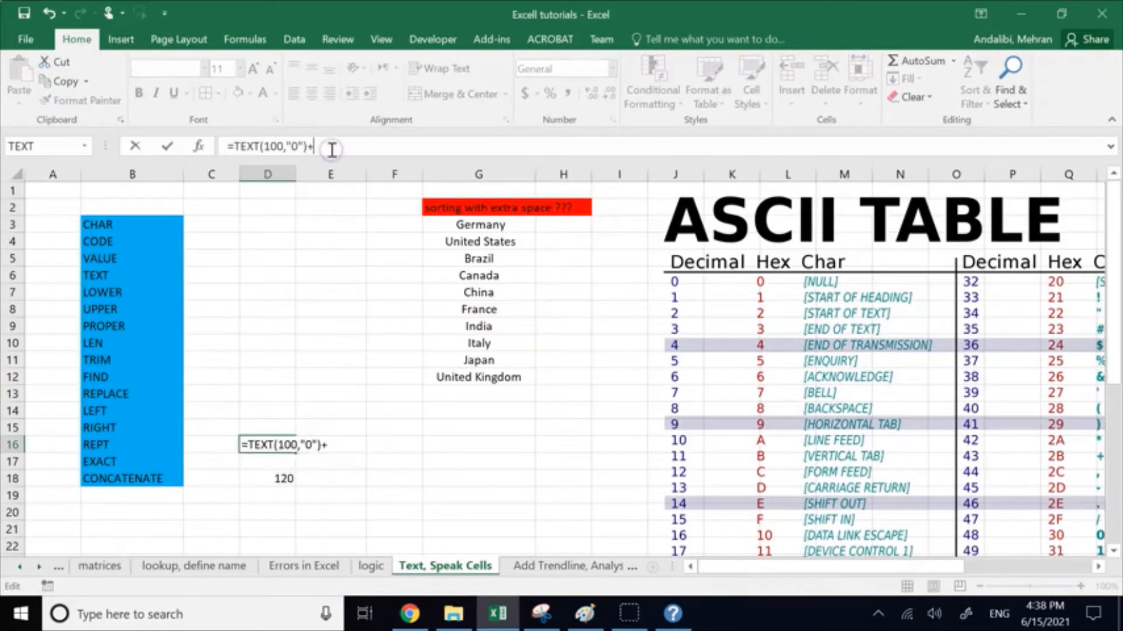
type("20")
key("Return")
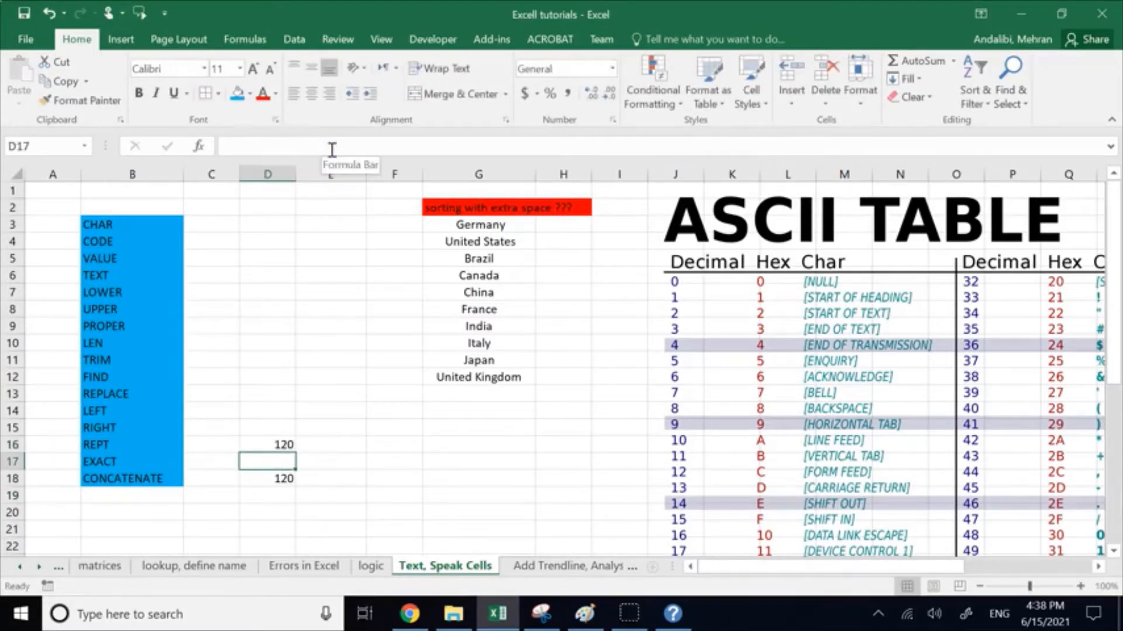
Step: Remove the +20 from D16's formula, leaving =TEXT(100,"0")
left_click(284, 443)
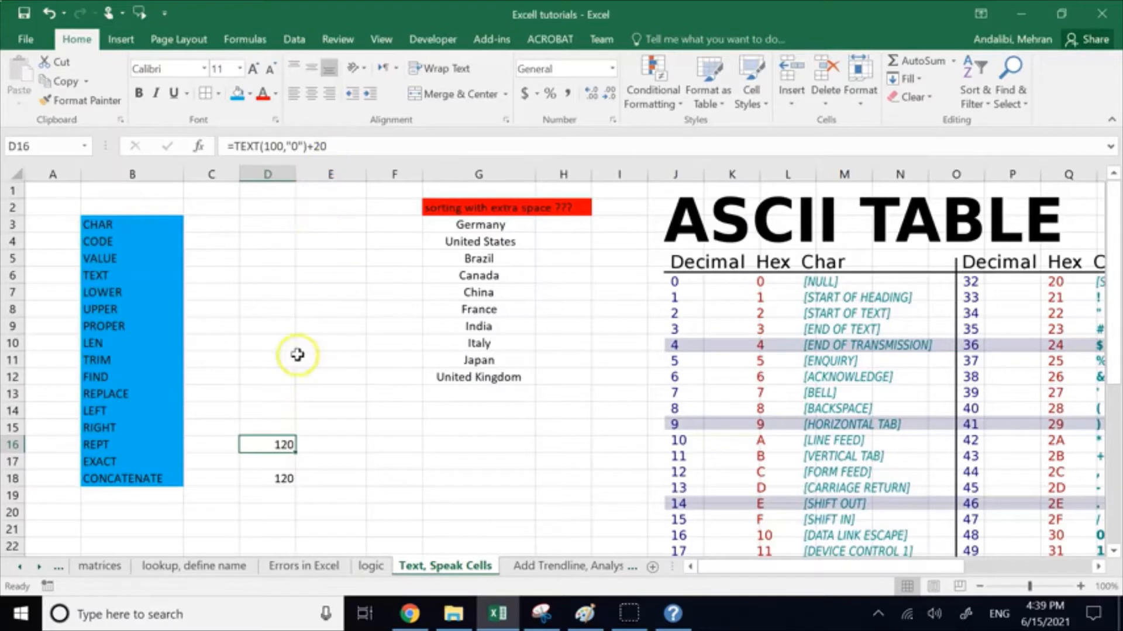
left_click(335, 148)
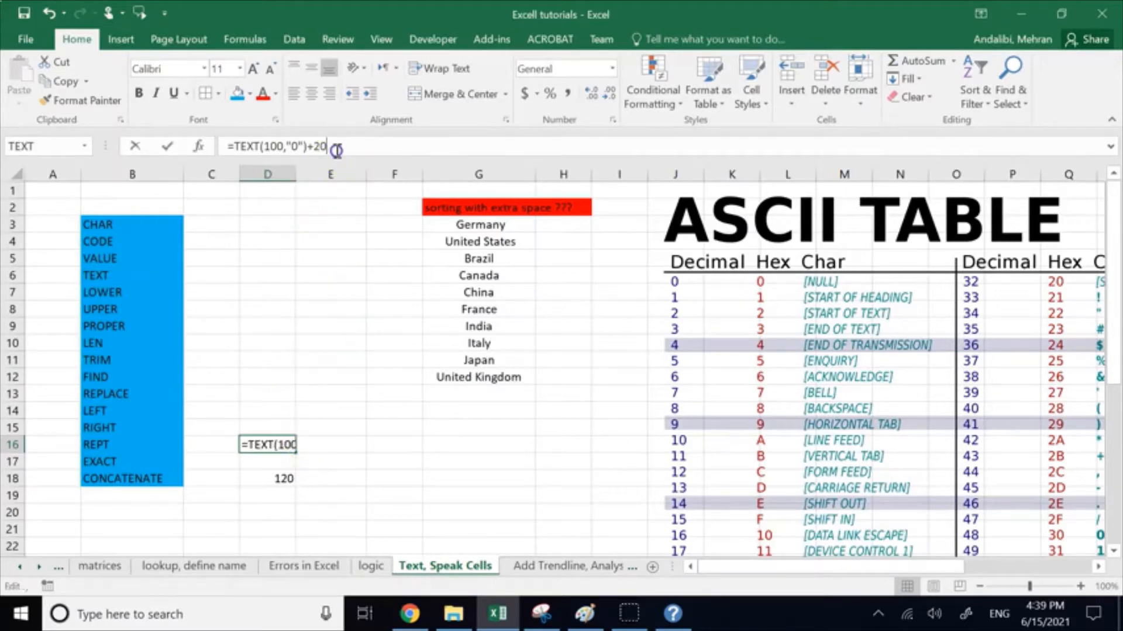
key("BackSpace")
key("BackSpace")
key("BackSpace")
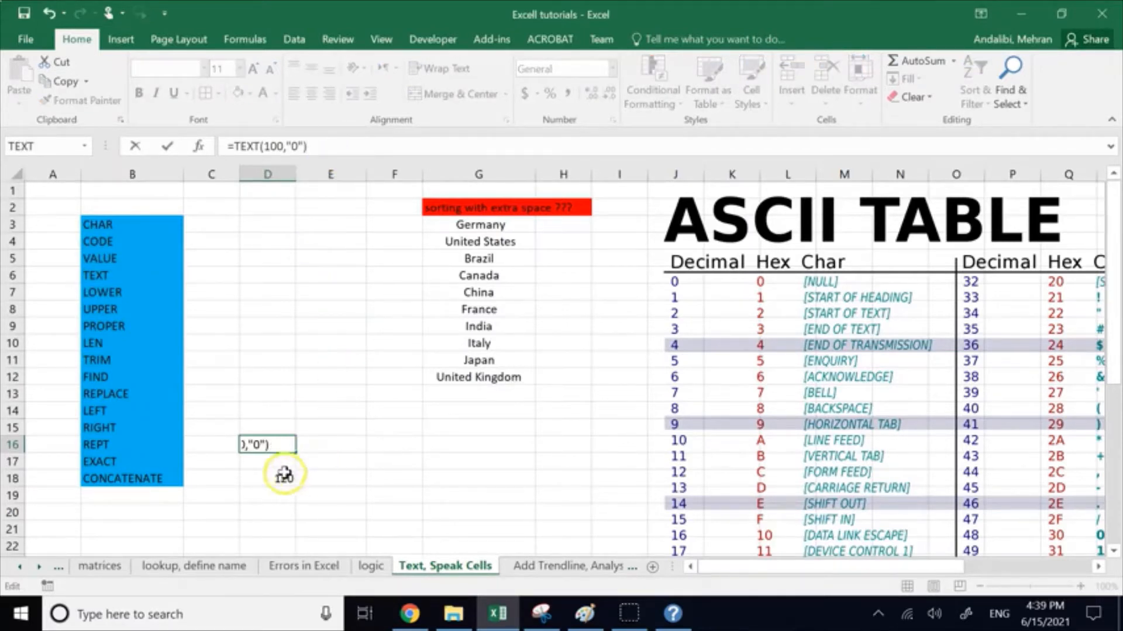
Step: Remove the +20 from D18's formula, leaving =100
left_click(284, 475)
left_click(300, 144)
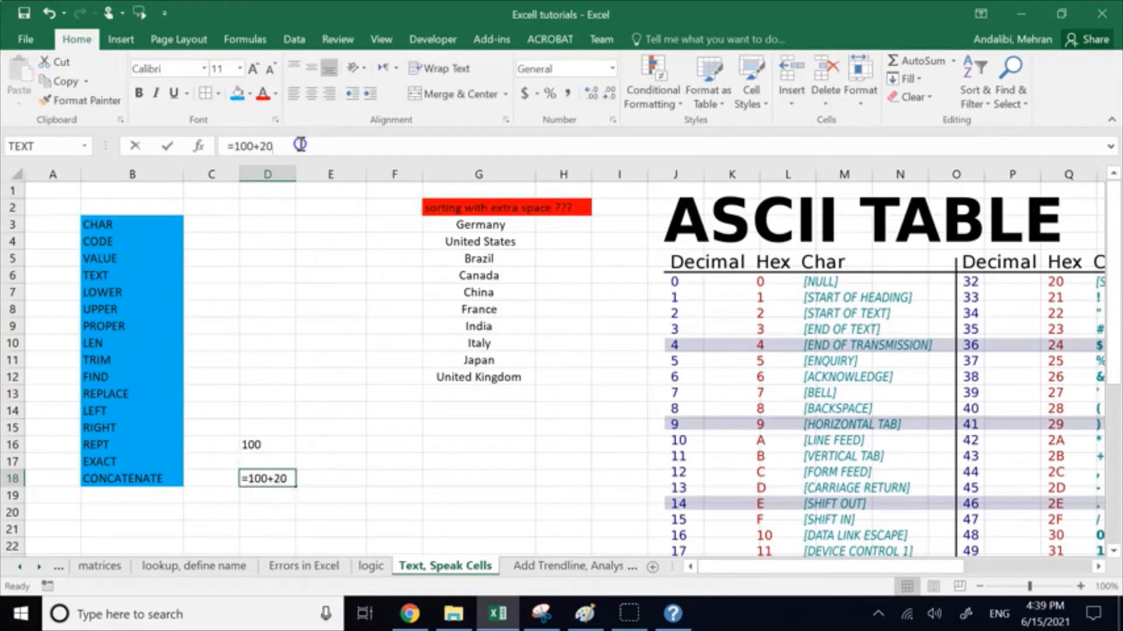
key("BackSpace")
key("BackSpace")
key("BackSpace")
left_click(358, 484)
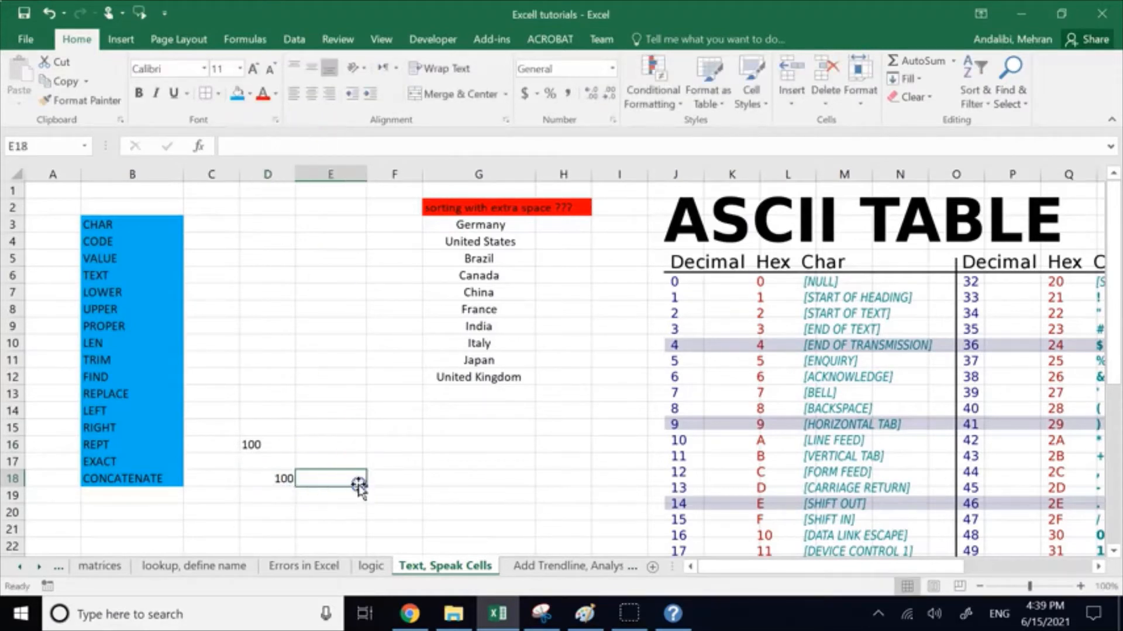
Step: Enter =ISTEXT(D16) in E16 to test whether the TEXT result is text
left_click(357, 446)
type("istext")
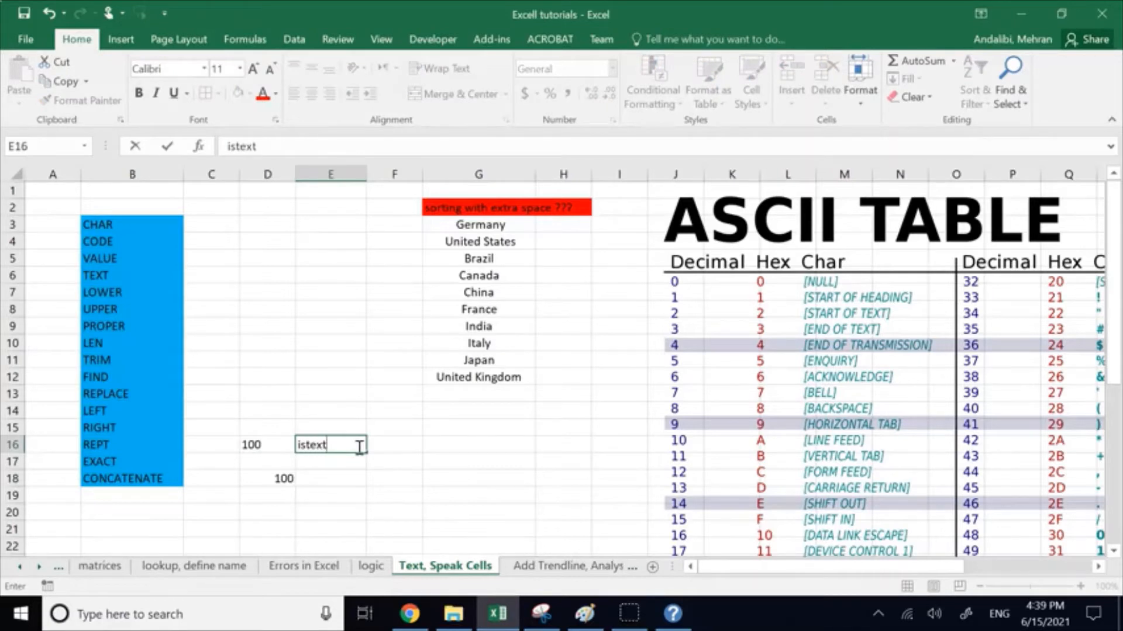
key("Left")
key("Left")
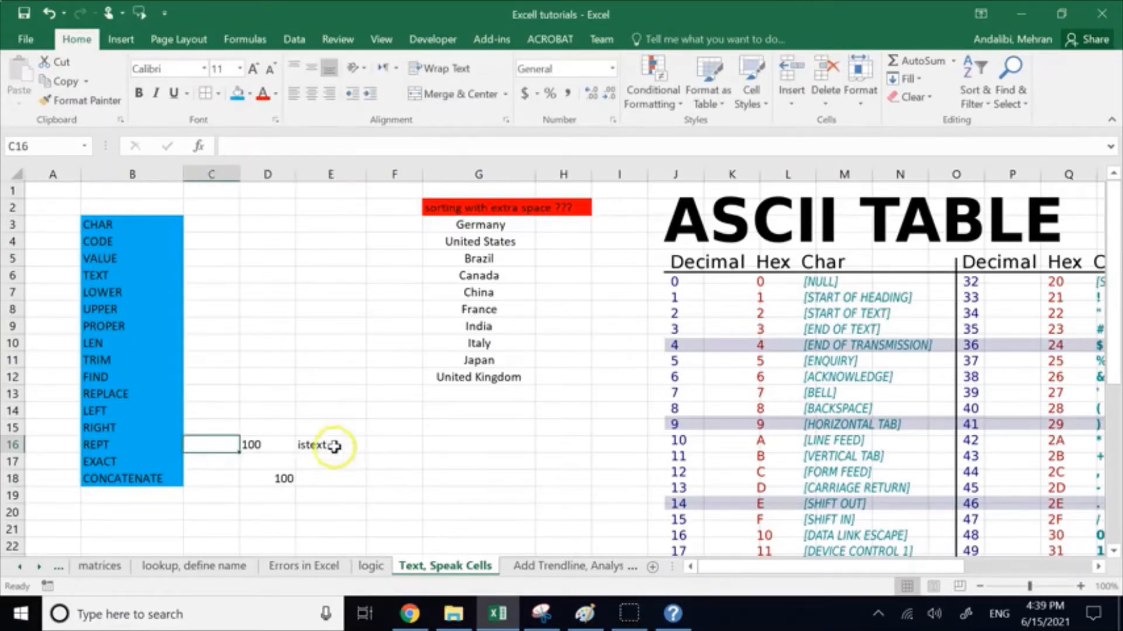
double_click(302, 446)
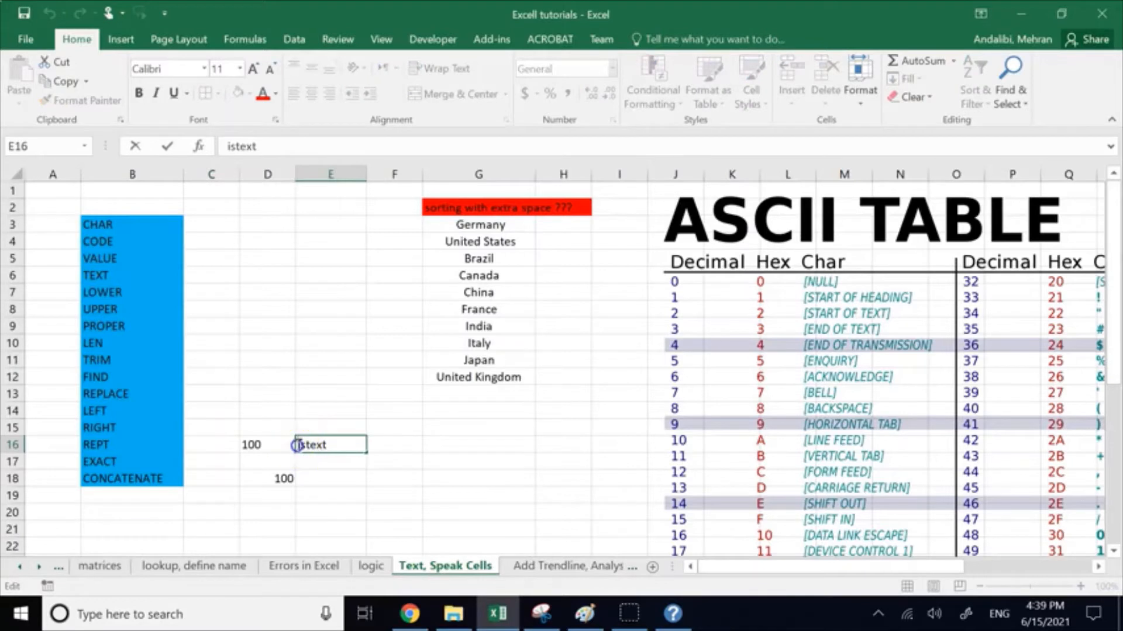
left_click(298, 445)
type("=")
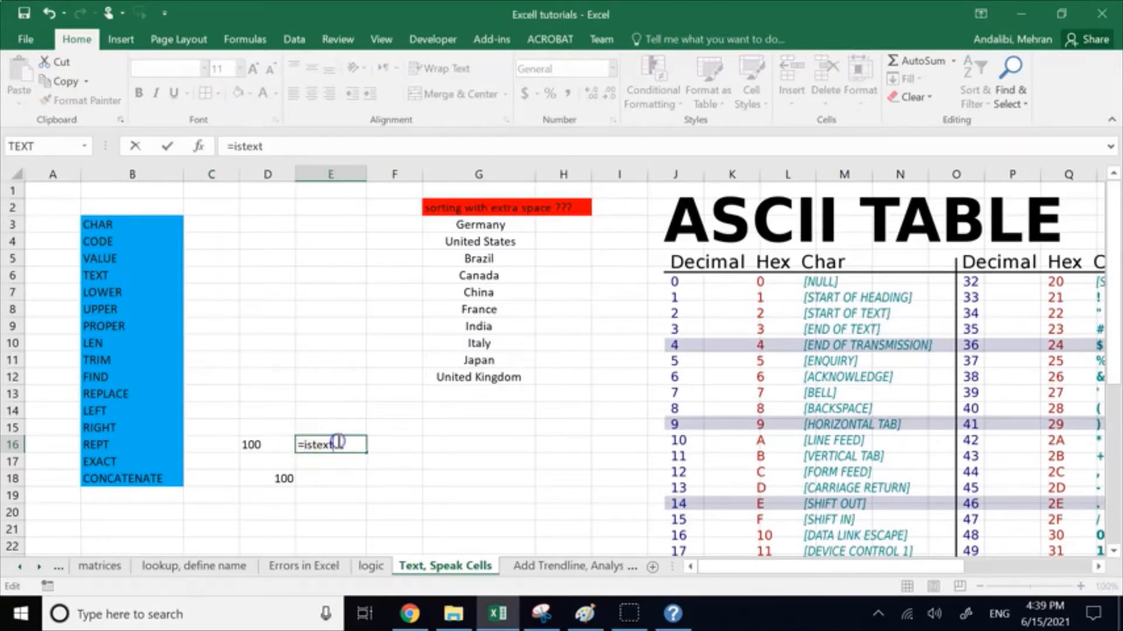
key("BackSpace")
double_click(333, 463)
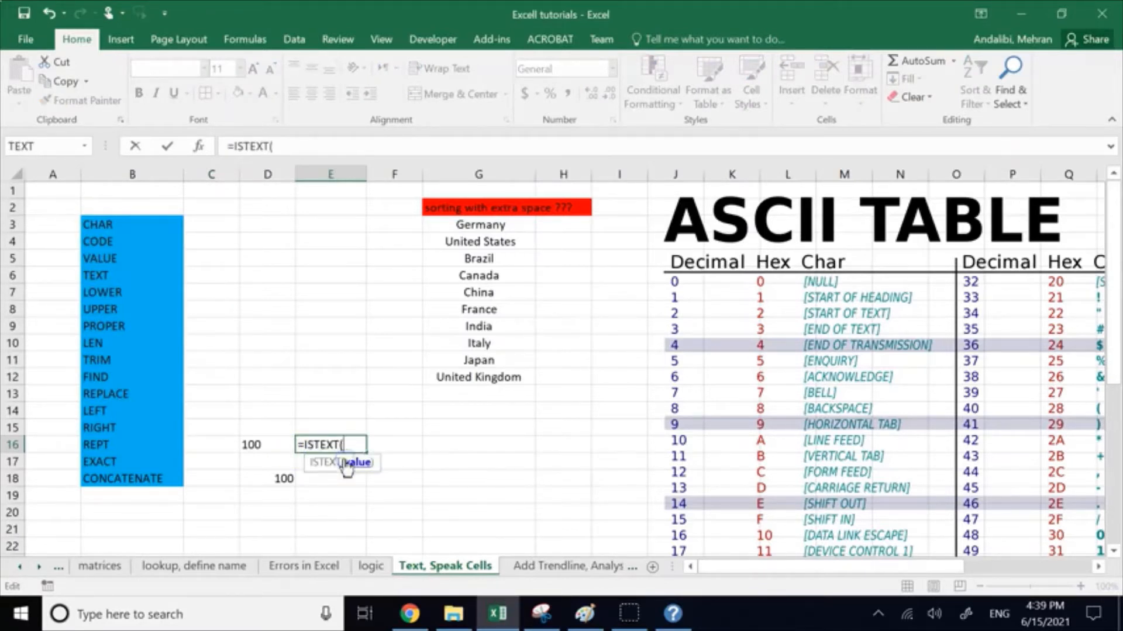
left_click(259, 446)
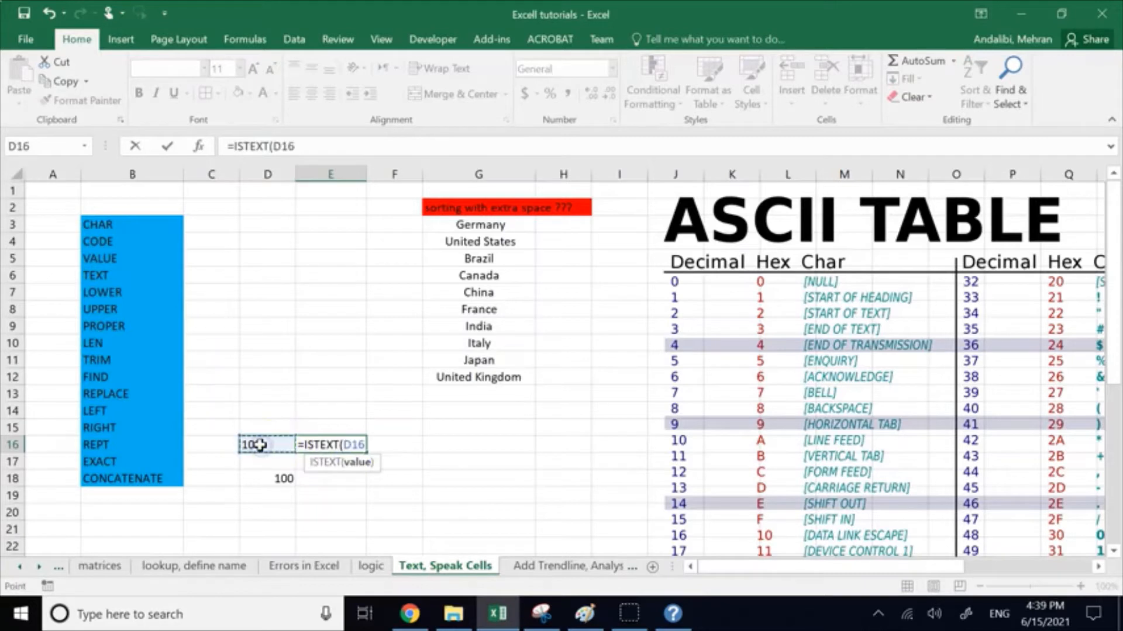
type(")")
key("Return")
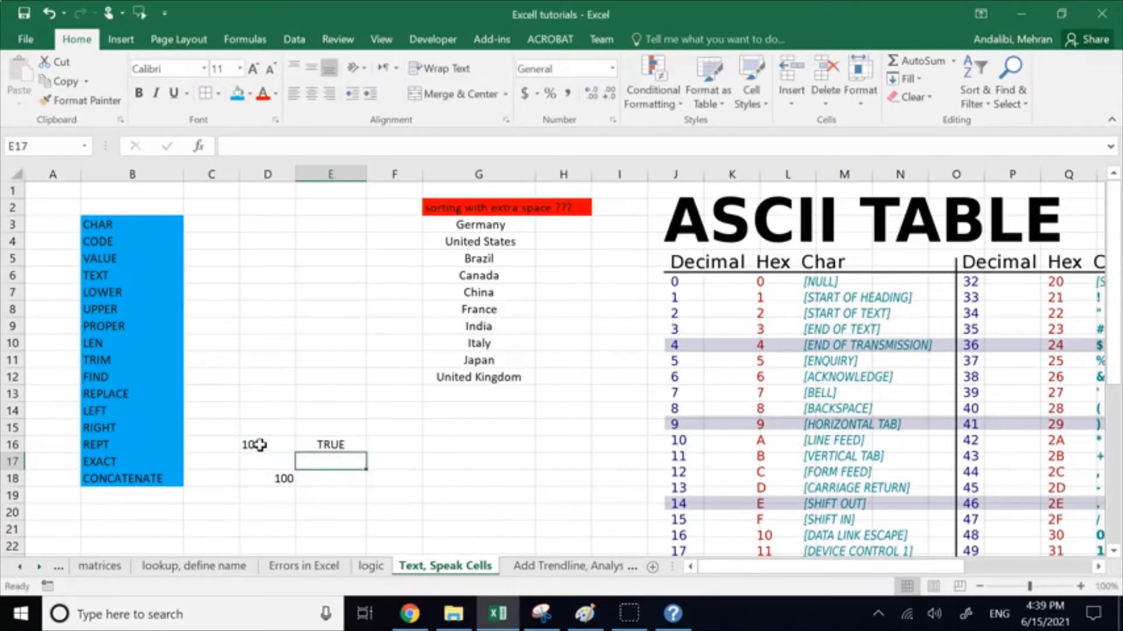
Step: Copy the ISTEXT formula from E16 down to E18 and clear the unneeded copy in E17
left_click(326, 442)
left_click_drag(368, 452, 377, 479)
left_click(454, 460)
left_click(334, 464)
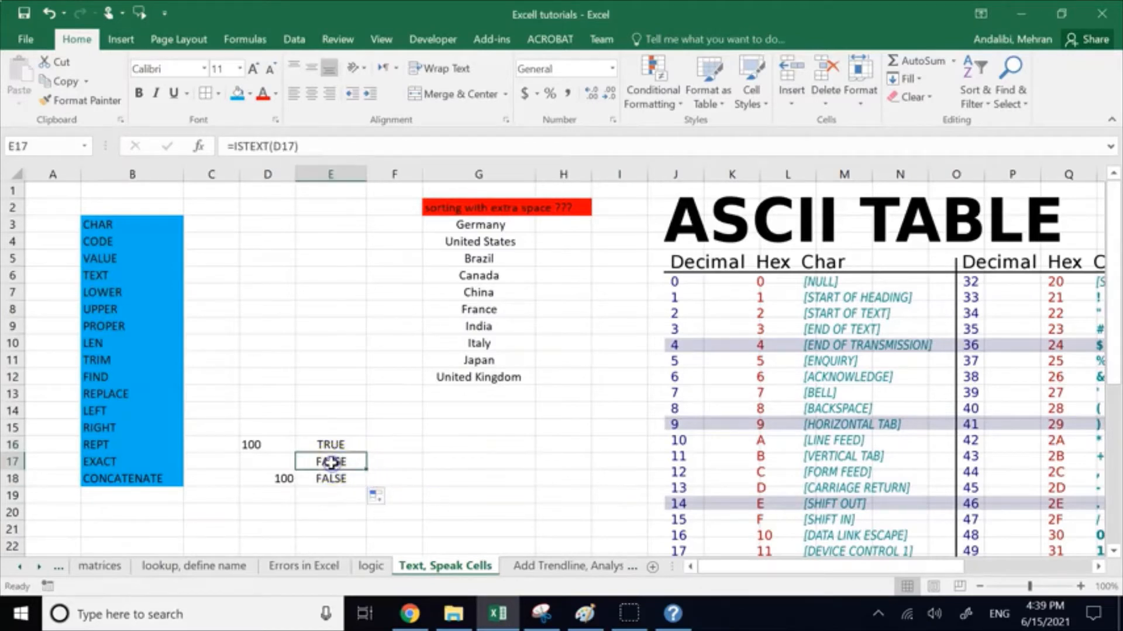
left_click(400, 461)
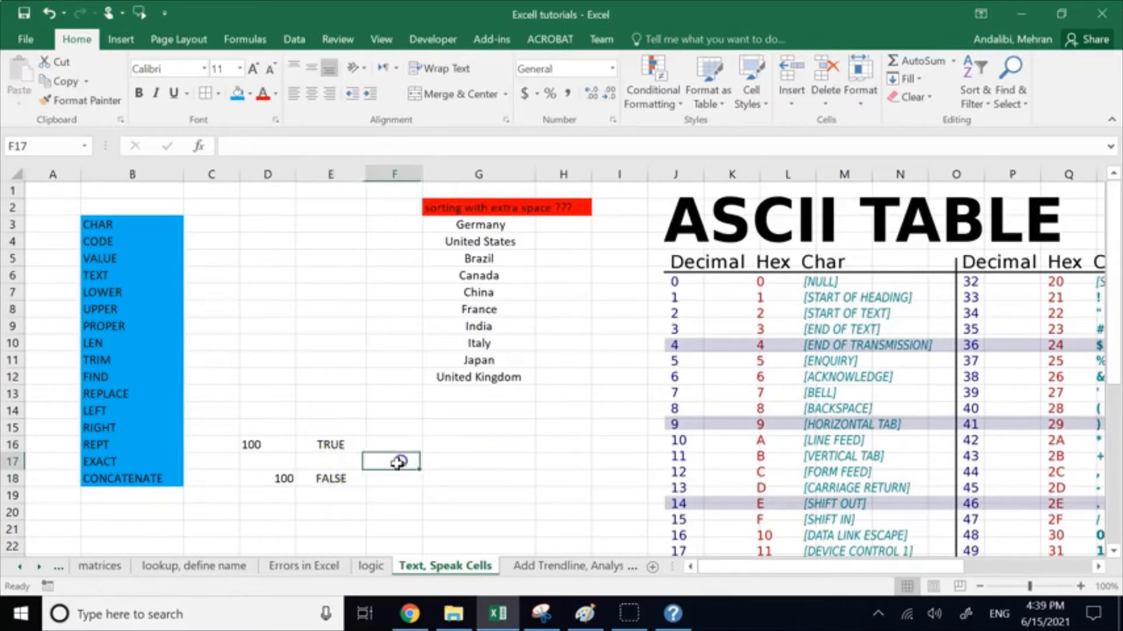
Step: Compare the ISTEXT results in E16 and E18 with the contents of D16 and D18
left_click(326, 477)
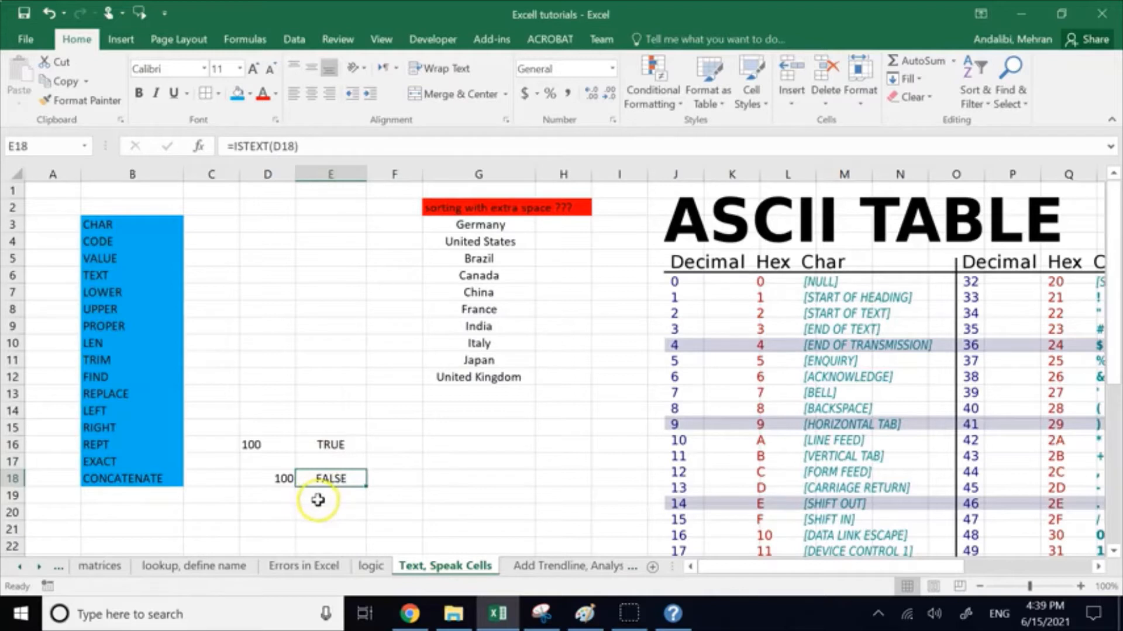
left_click(315, 499)
left_click(264, 478)
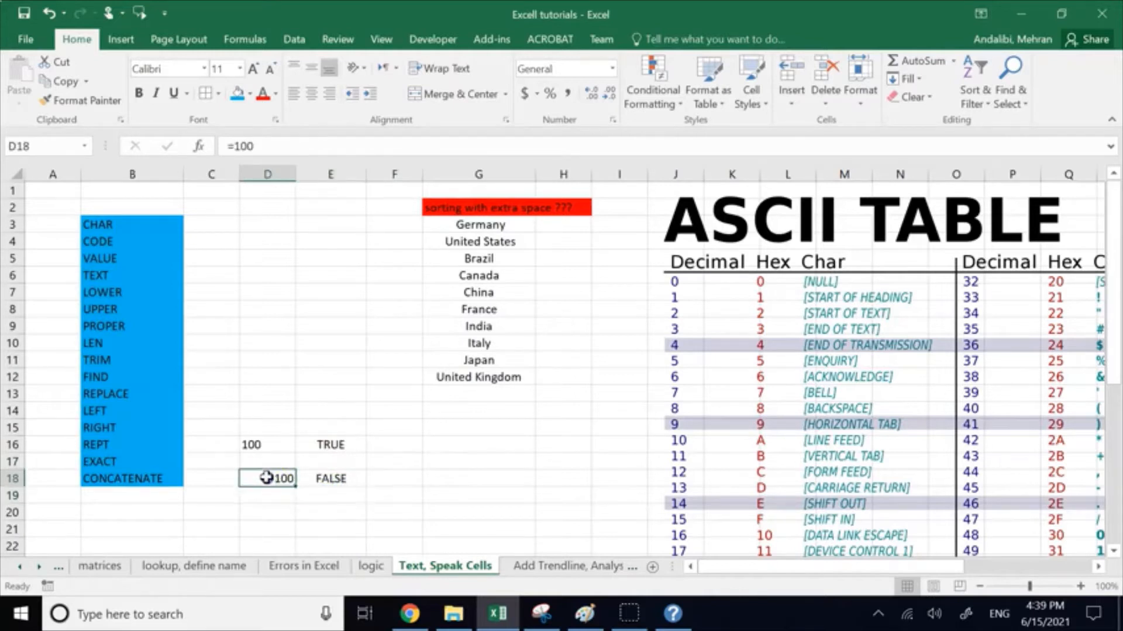
left_click(266, 445)
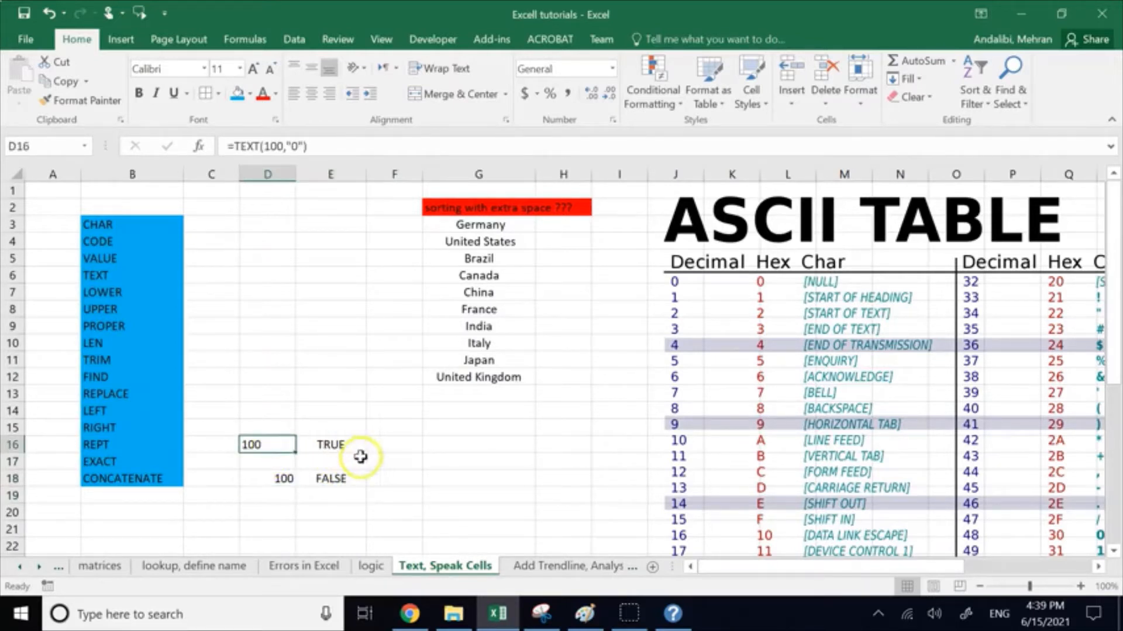
left_click(387, 447)
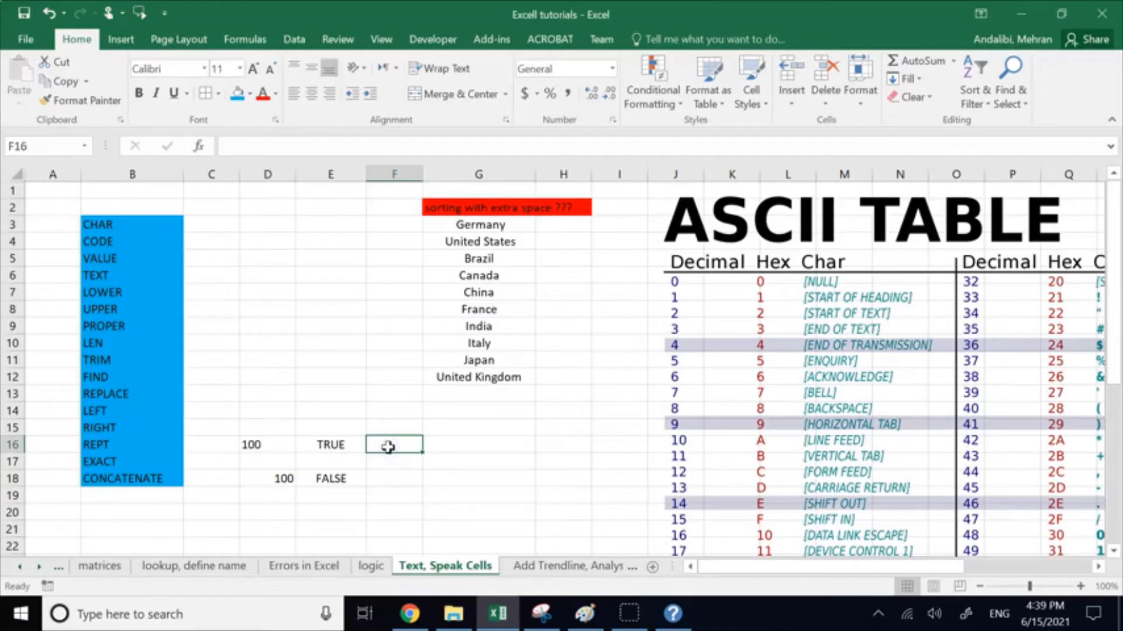
left_click(374, 477)
left_click(398, 447)
left_click_drag(289, 442, 352, 470)
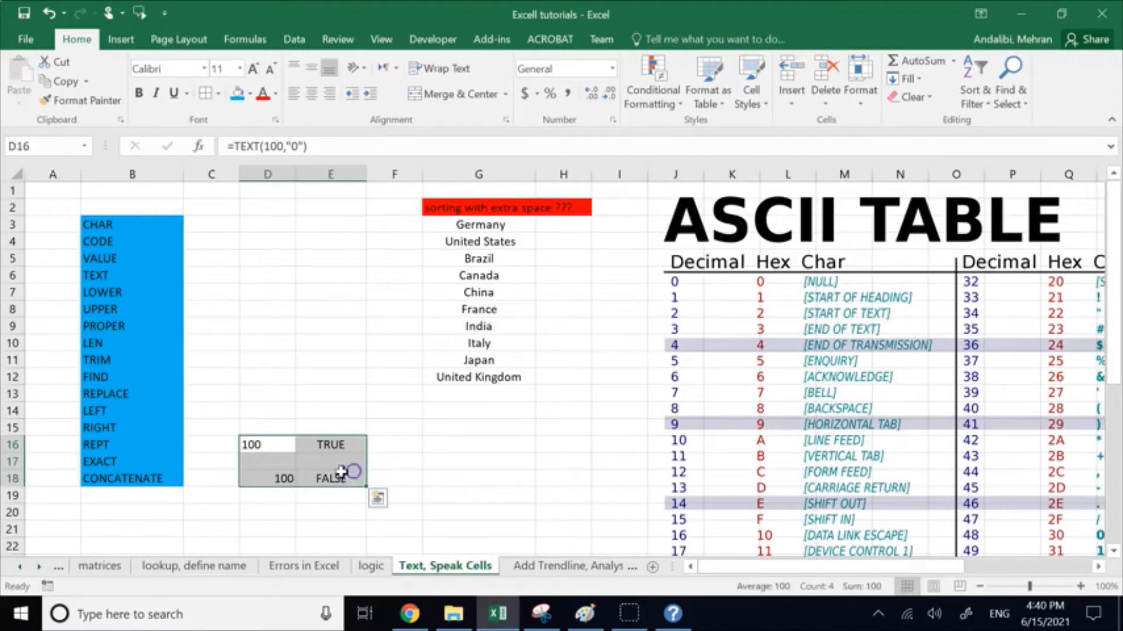
left_click(366, 390)
Step: Add 20 to the number in D18, making its formula =100+20
double_click(278, 480)
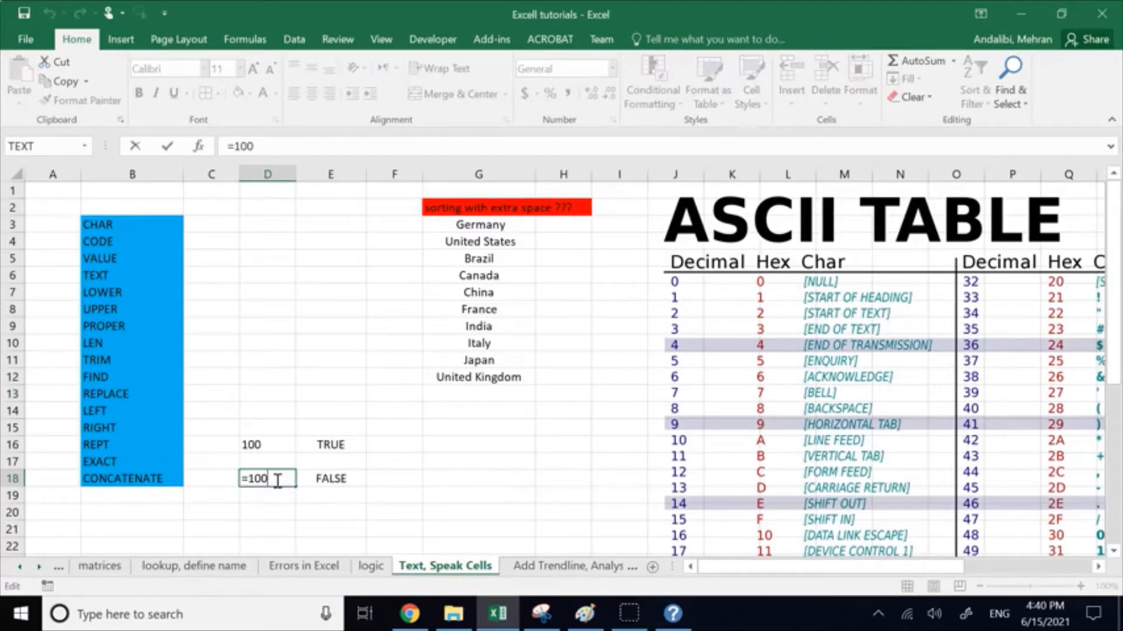
type("+20")
key("Return")
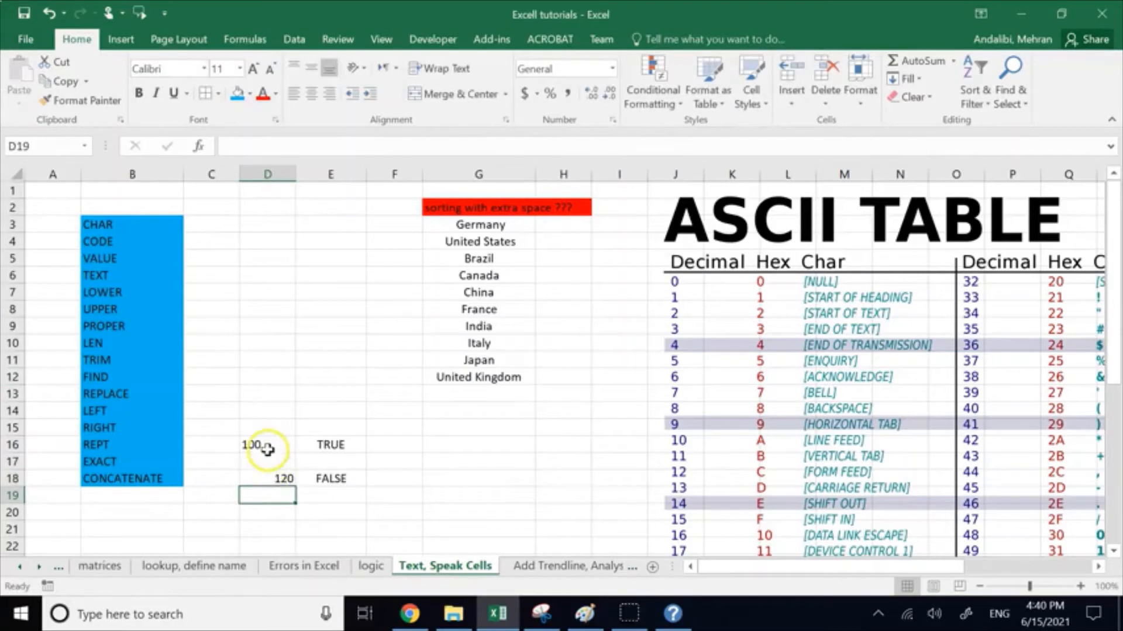
Step: Append +20 to D16's TEXT formula again to test its effect on the ISTEXT check in E16
double_click(295, 444)
left_click(322, 444)
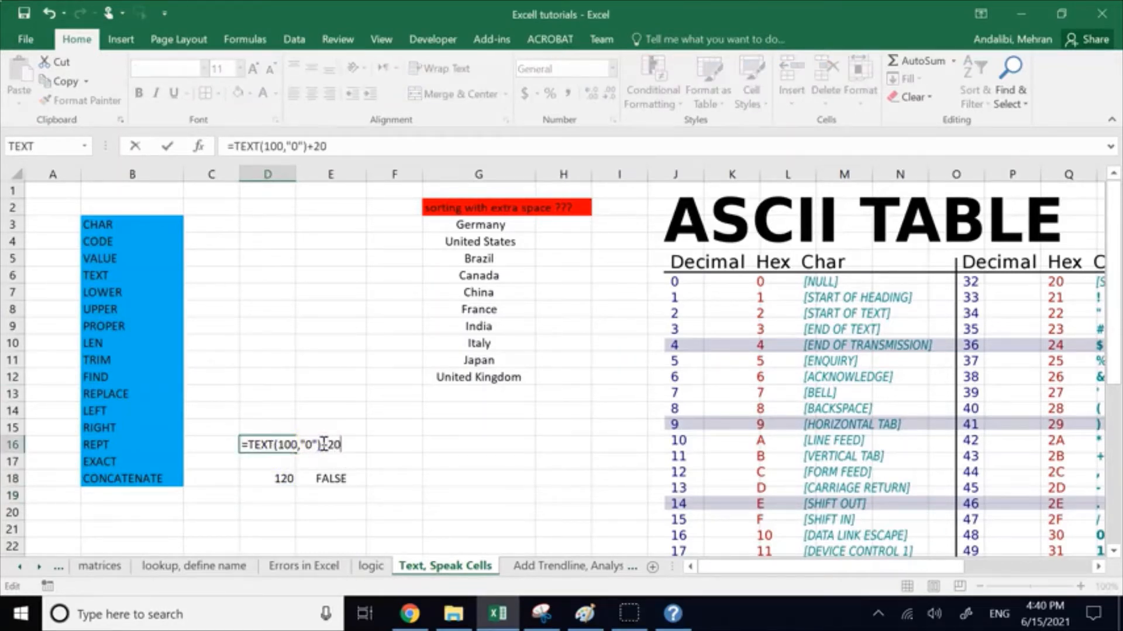
key("Return")
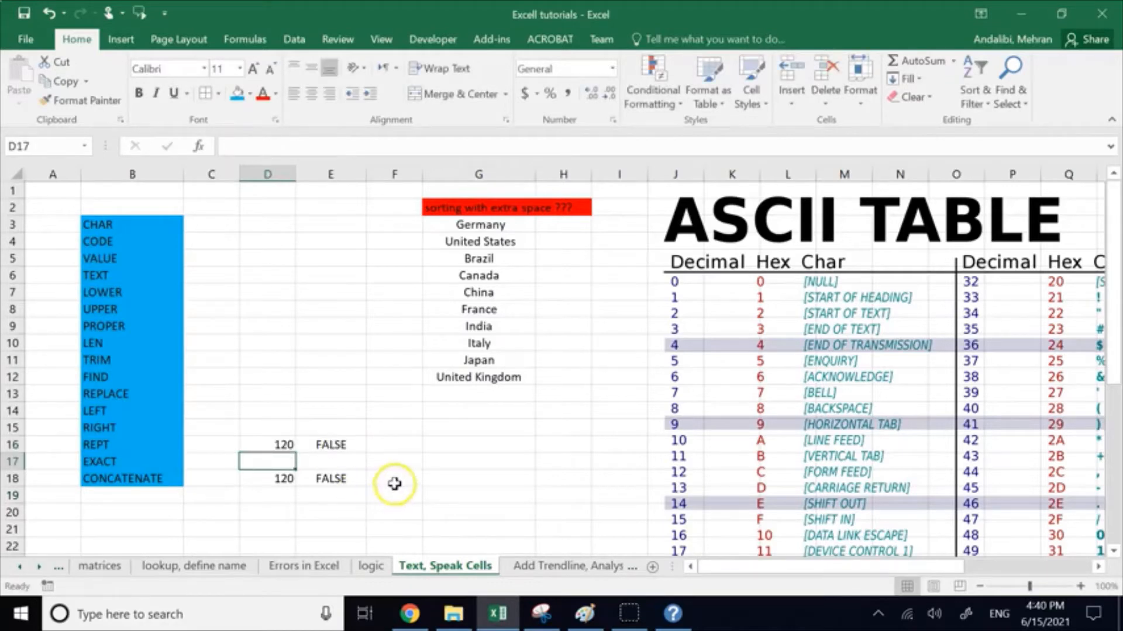
Step: Check D16 against its ISTEXT result in E16, and restore D16's formula to =TEXT(100,"0")
left_click(281, 444)
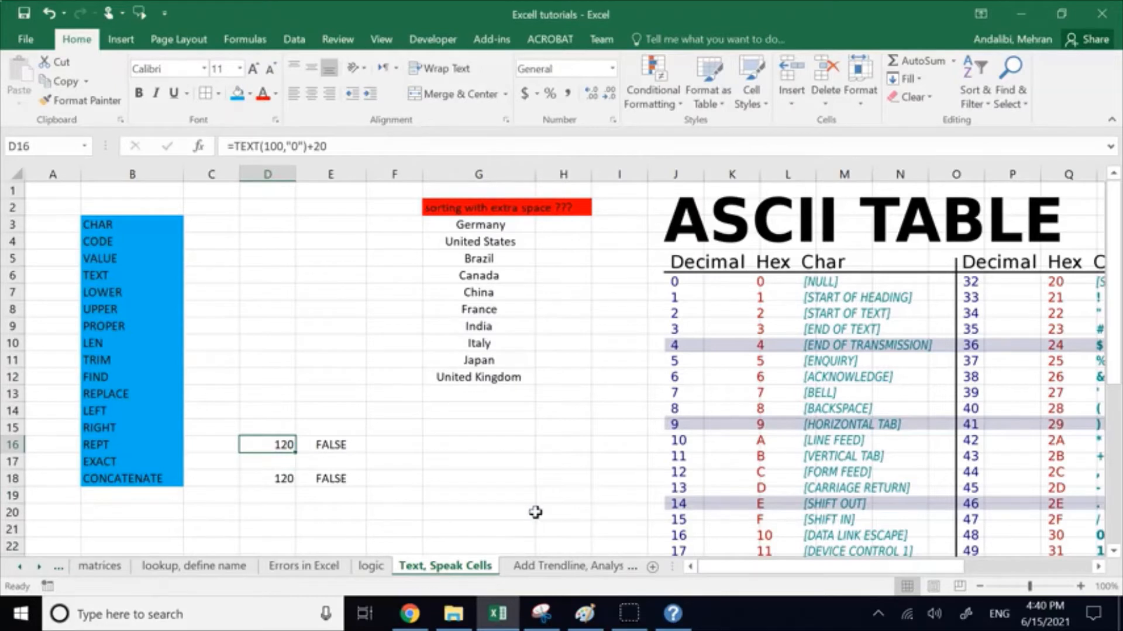
left_click(282, 444)
left_click(340, 442)
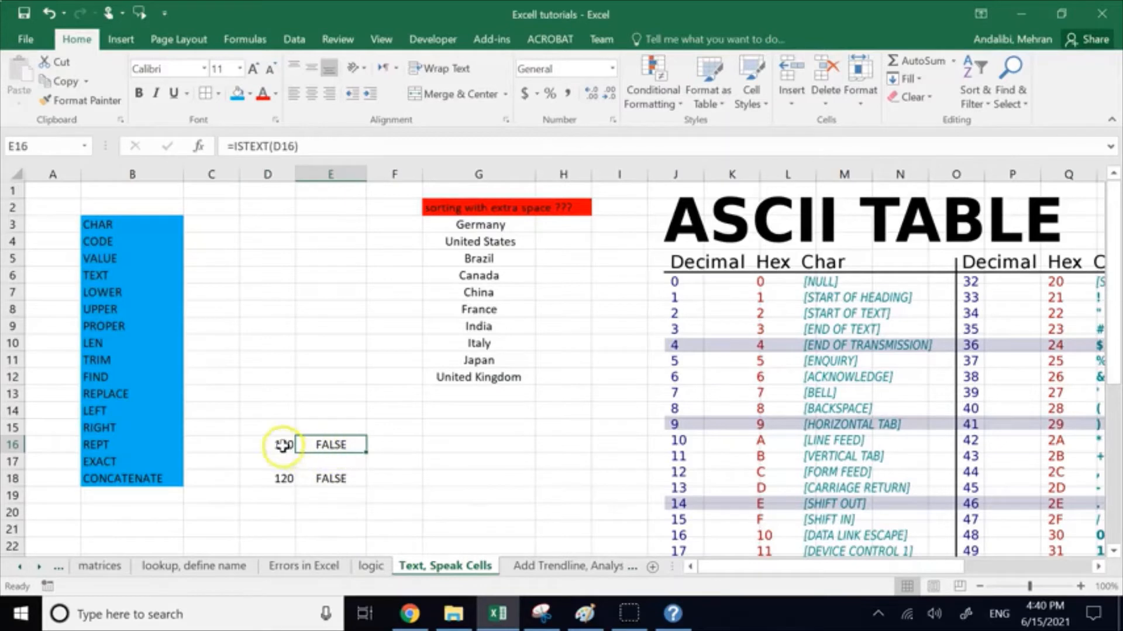
left_click(347, 444)
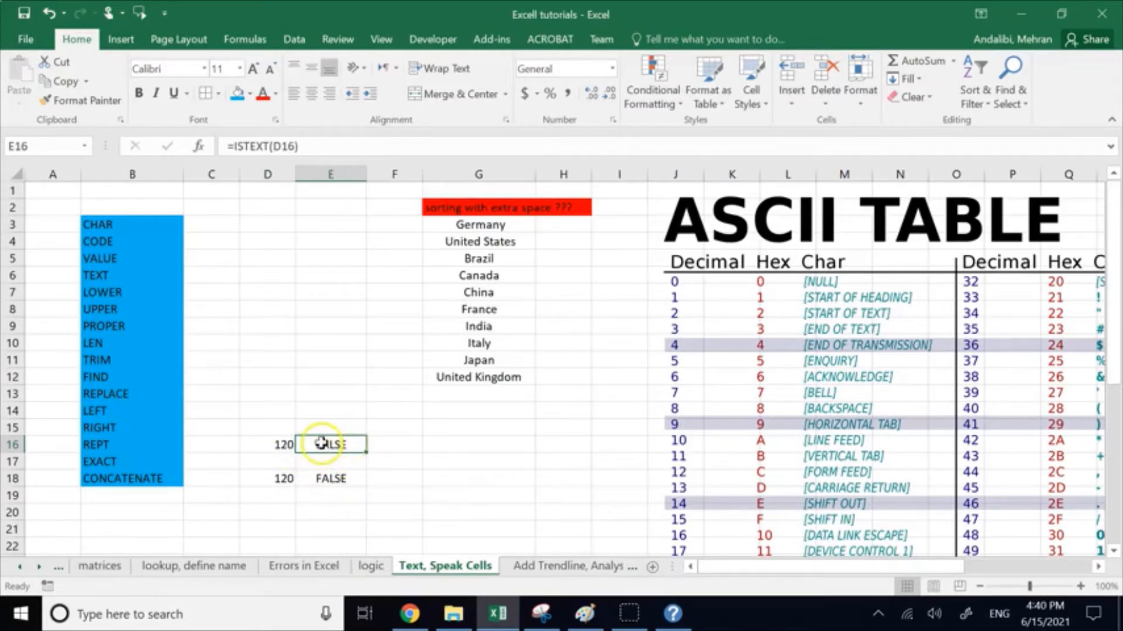
left_click(283, 444)
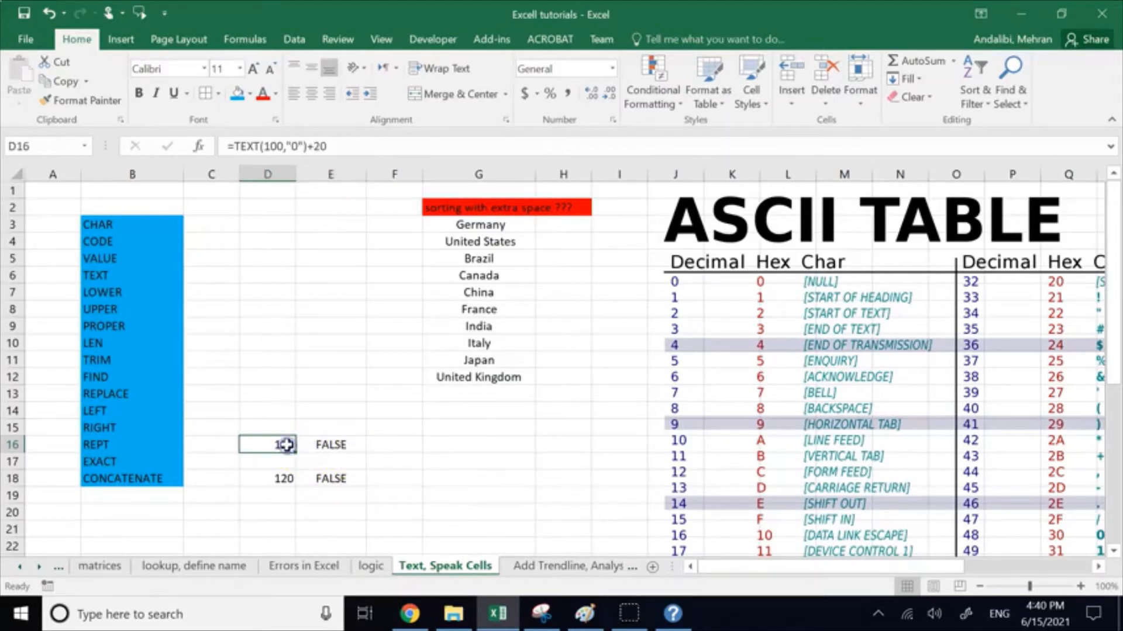
left_click(339, 149)
key("BackSpace")
key("BackSpace")
key("Return")
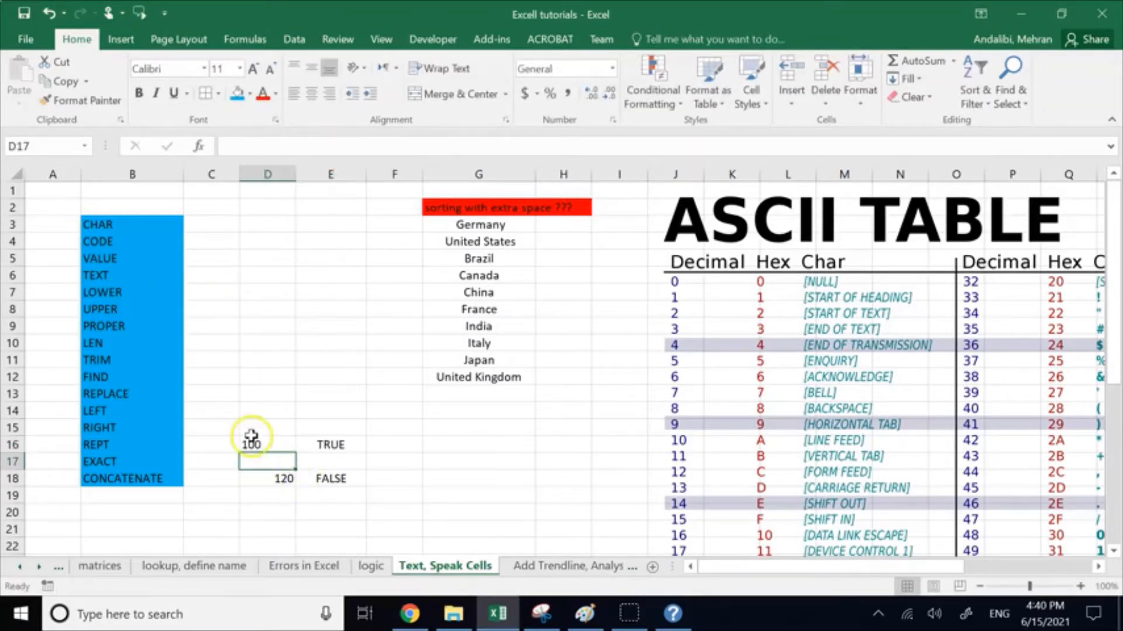
left_click(258, 443)
left_click(353, 146)
type("+")
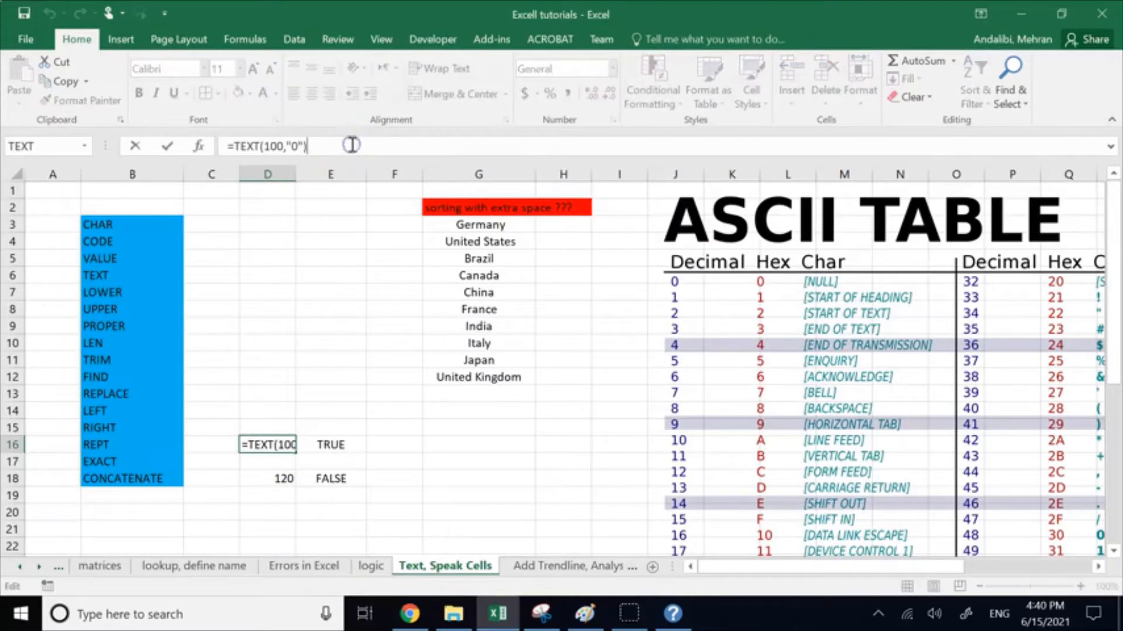
type("20")
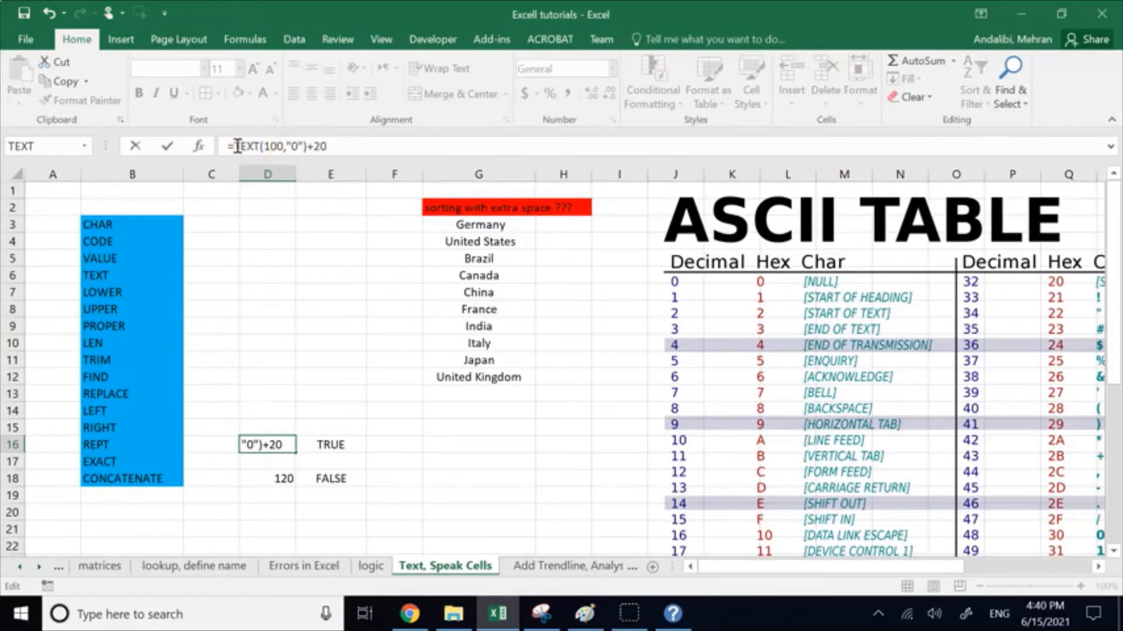
left_click_drag(237, 146, 308, 145)
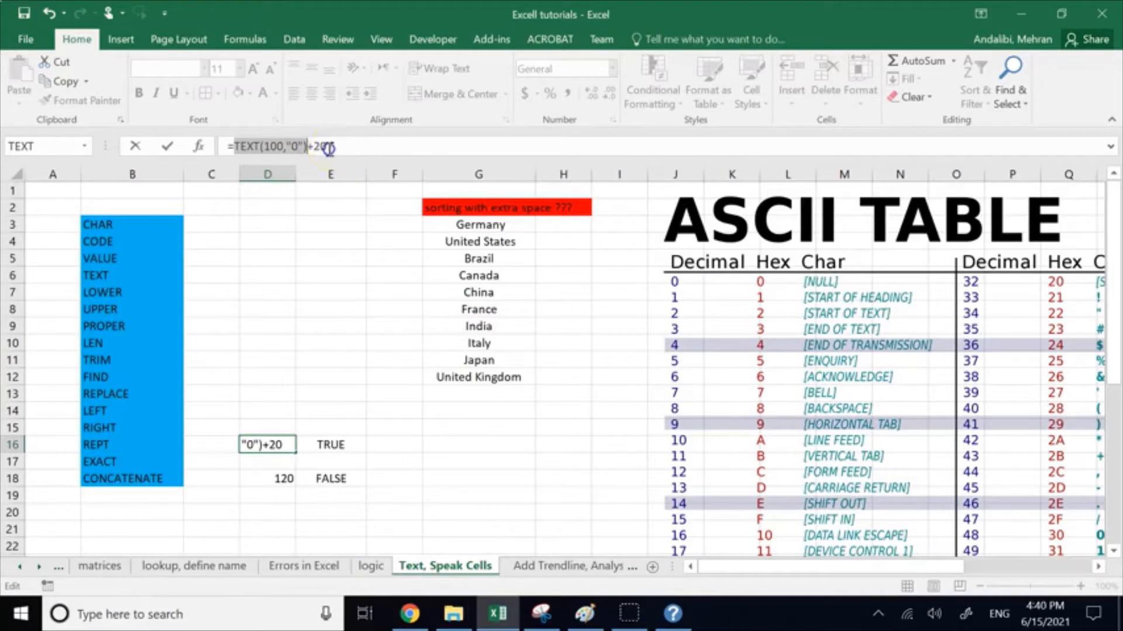
left_click_drag(327, 146, 317, 147)
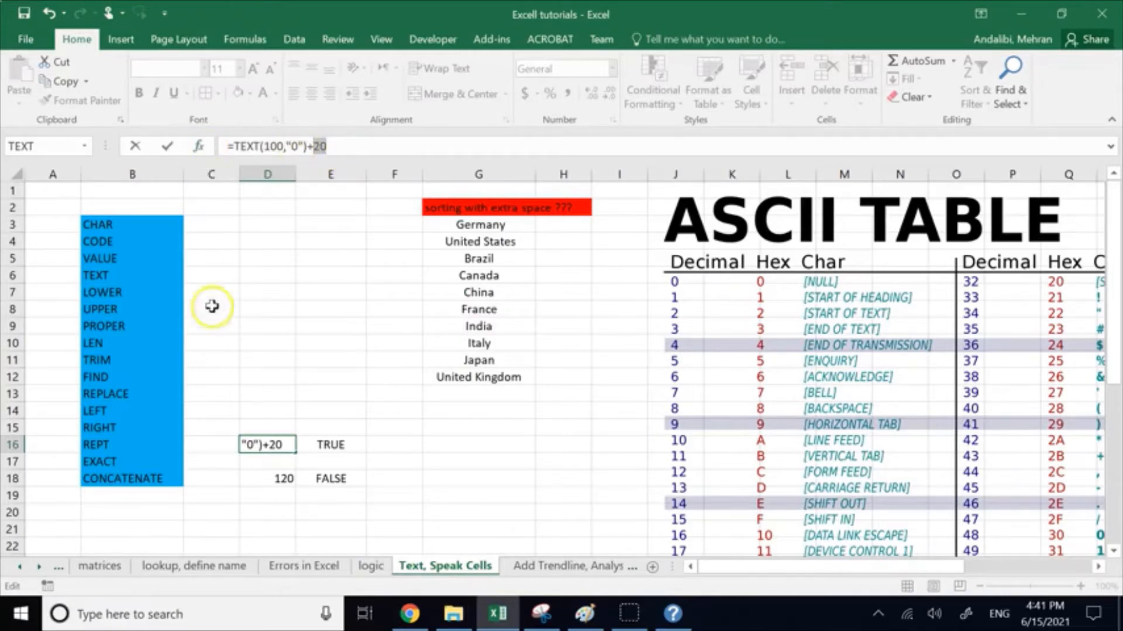
left_click(382, 447)
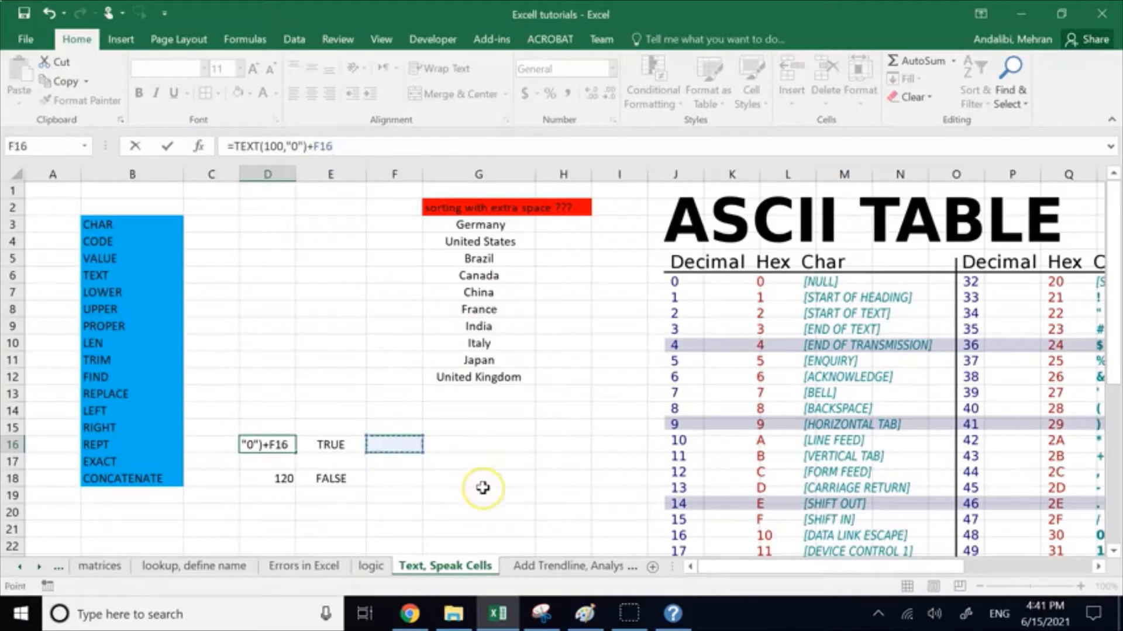
key("Return")
left_click(493, 465)
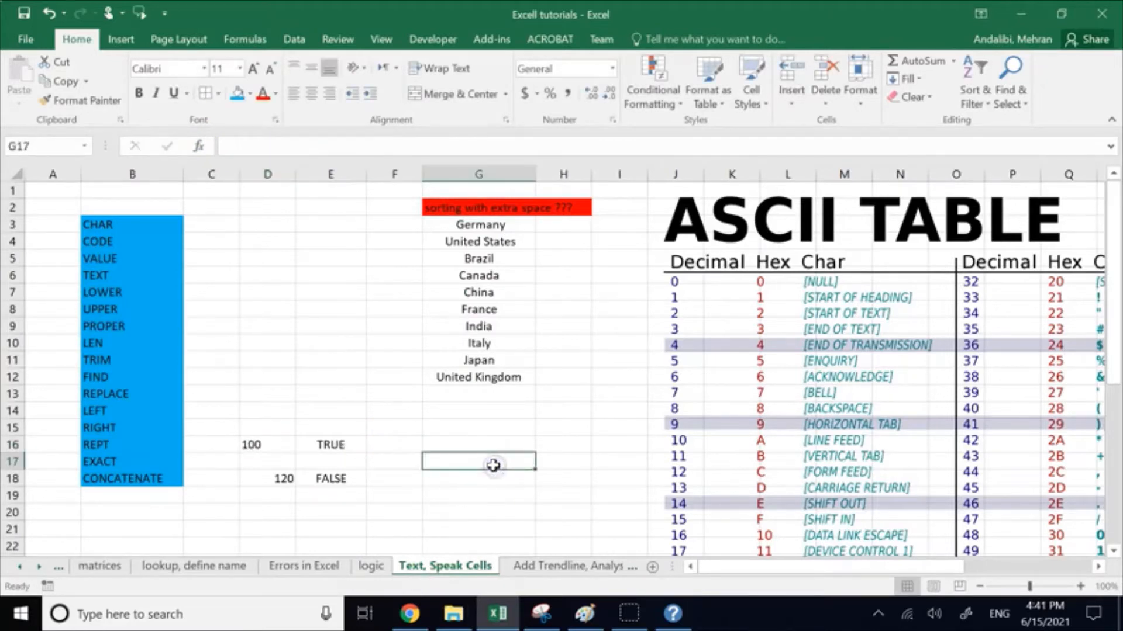
Step: Append +20 to D16's TEXT formula, making it =TEXT(100,"0")+20
left_click(275, 445)
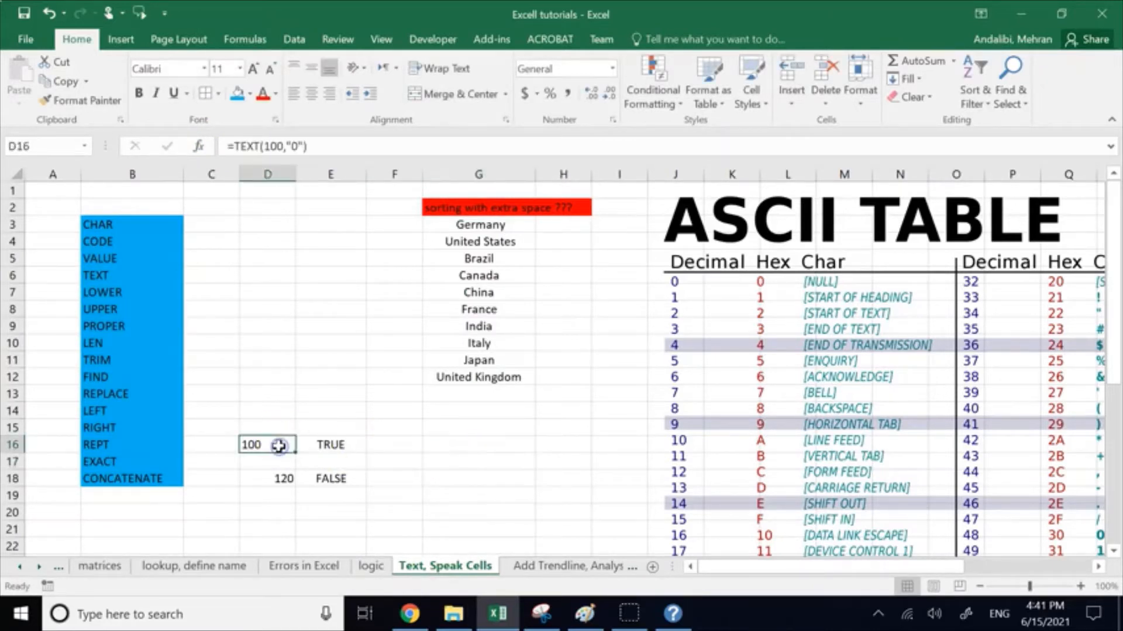
left_click(353, 146)
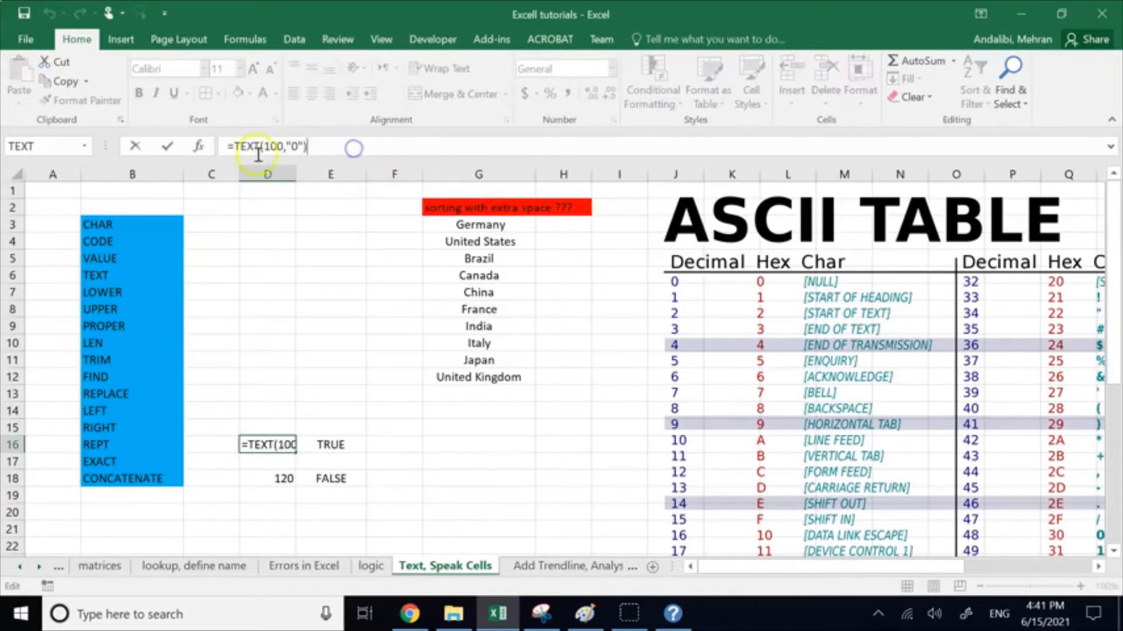
left_click(230, 150)
left_click(308, 146)
type("+20")
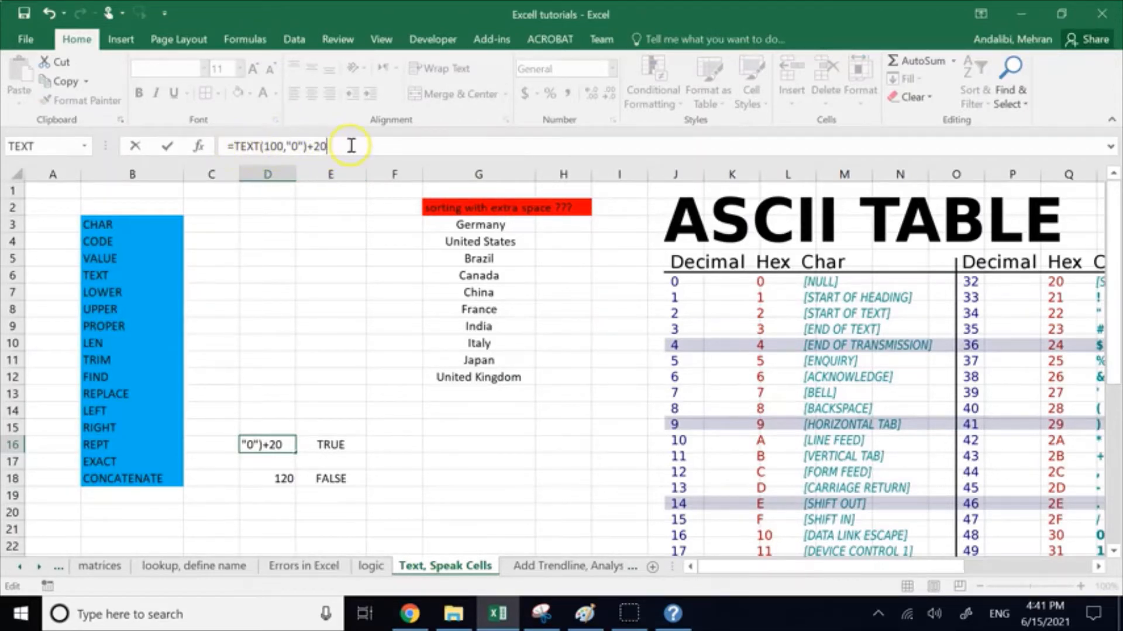
key("Return")
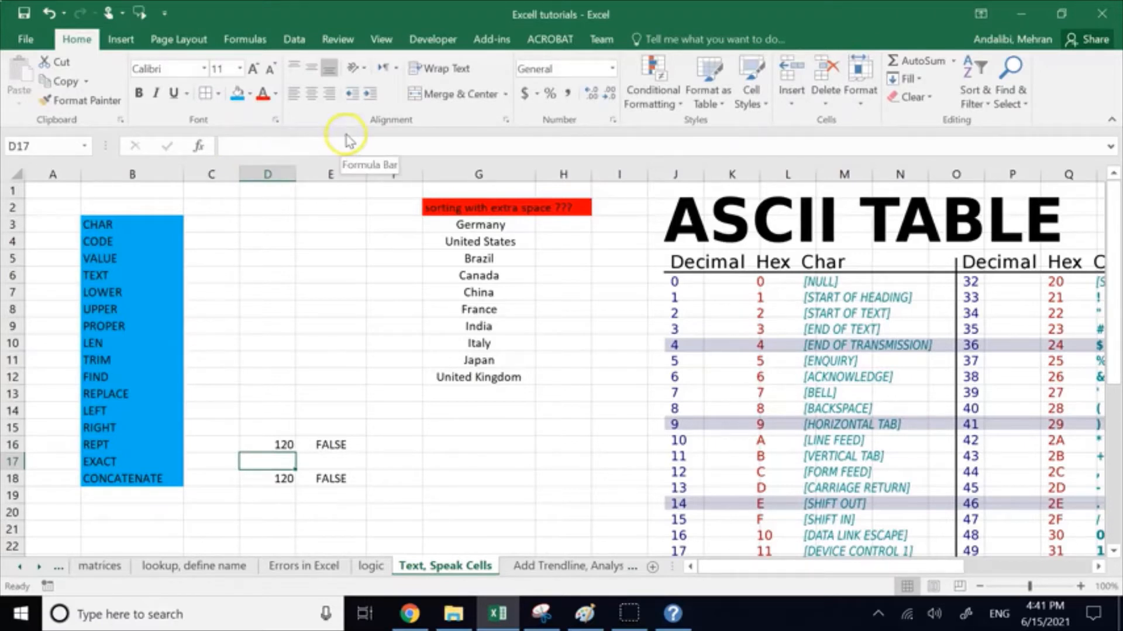
left_click(346, 136)
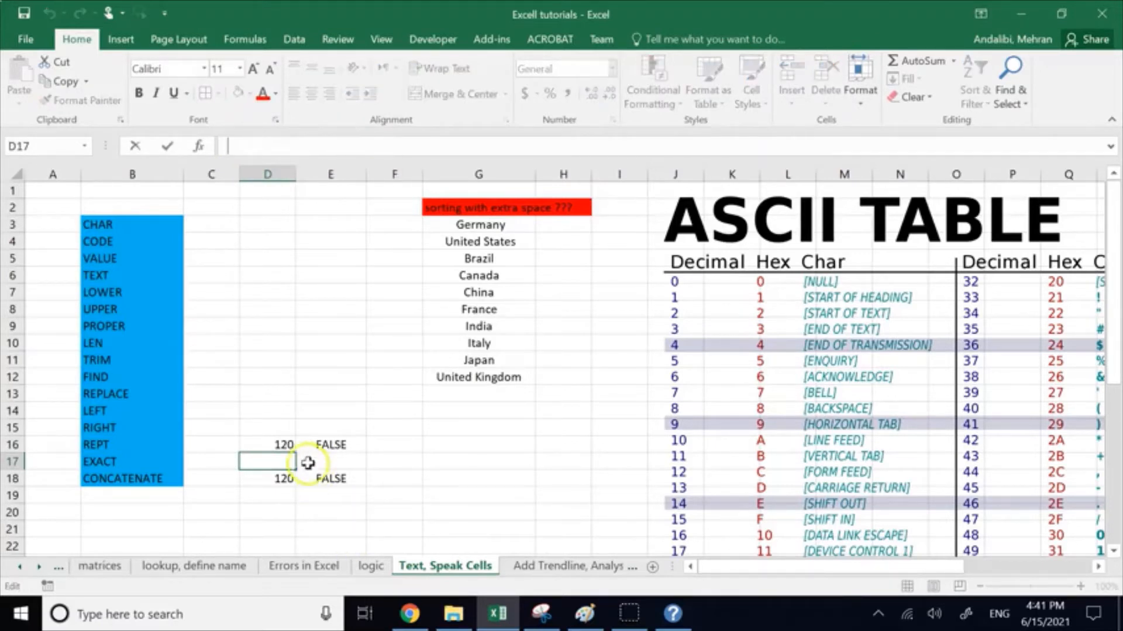
Step: Replace the TEXT function in D16 with a reference to the Japan cell, making the formula =G11+20
left_click(272, 445)
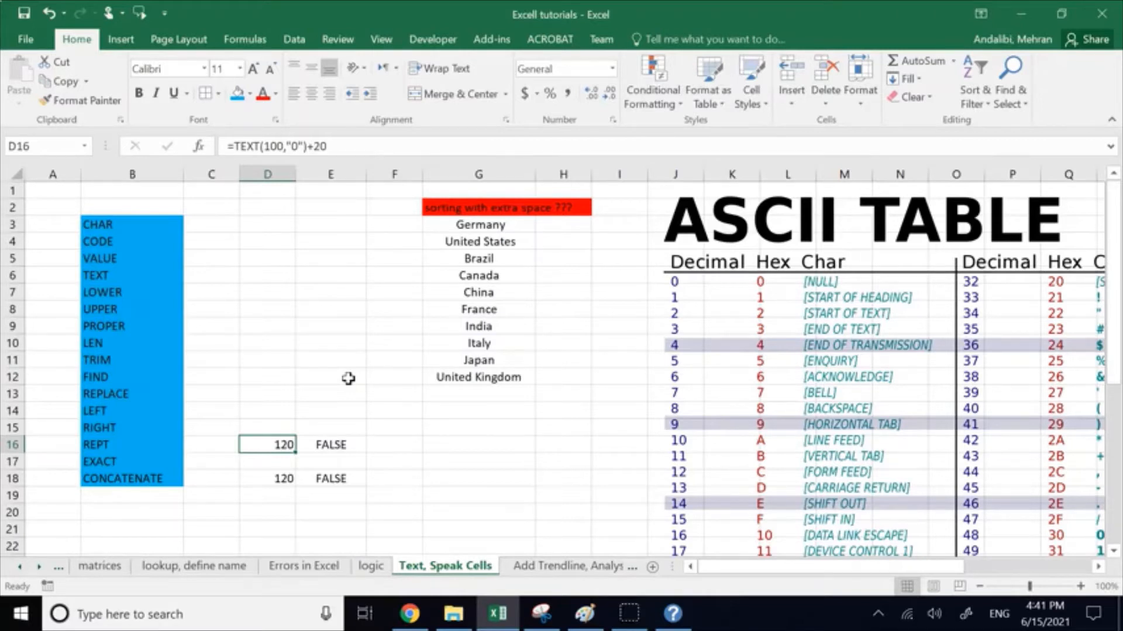
double_click(285, 445)
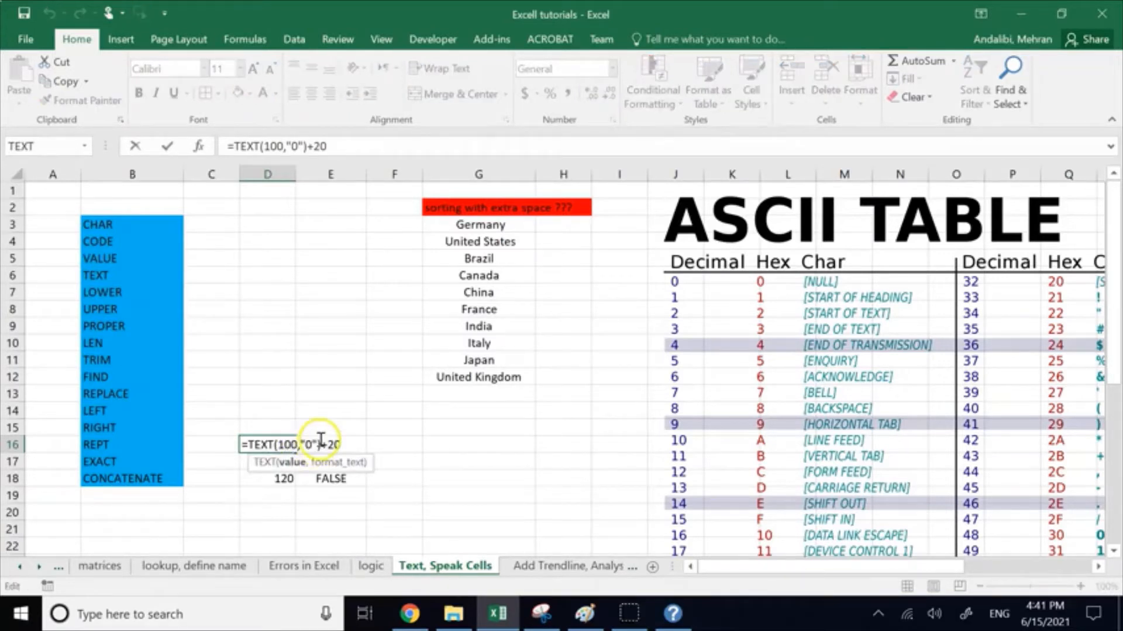
left_click(319, 444)
key("BackSpace")
key("BackSpace")
key("BackSpace")
key("BackSpace")
key("BackSpace")
key("BackSpace")
key("BackSpace")
key("BackSpace")
key("BackSpace")
key("BackSpace")
key("BackSpace")
key("BackSpace")
key("BackSpace")
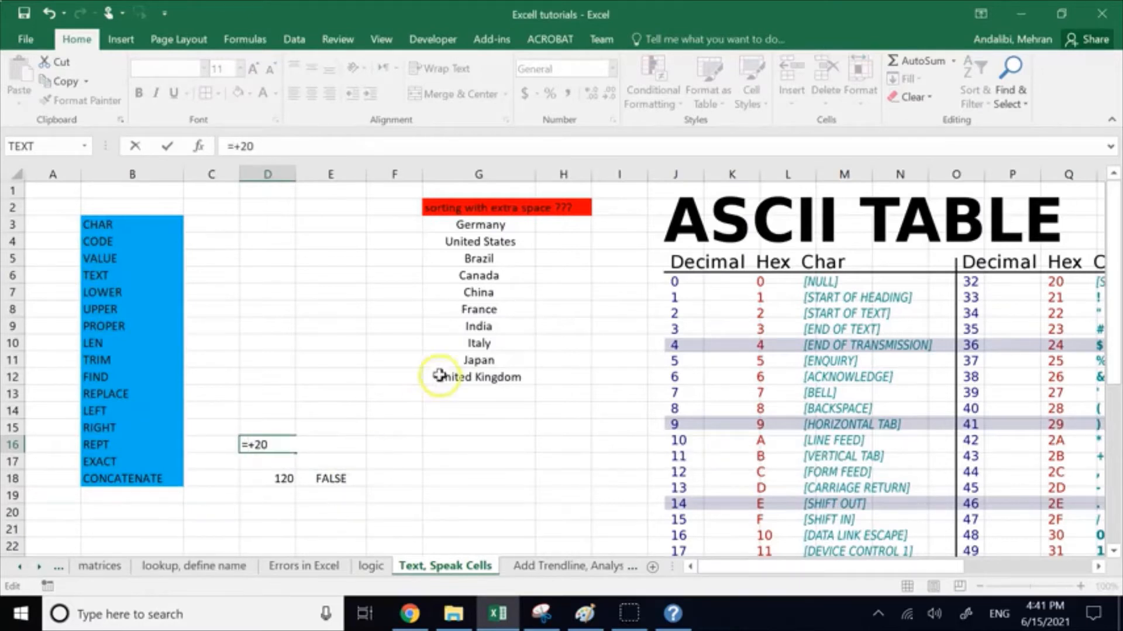
left_click(480, 360)
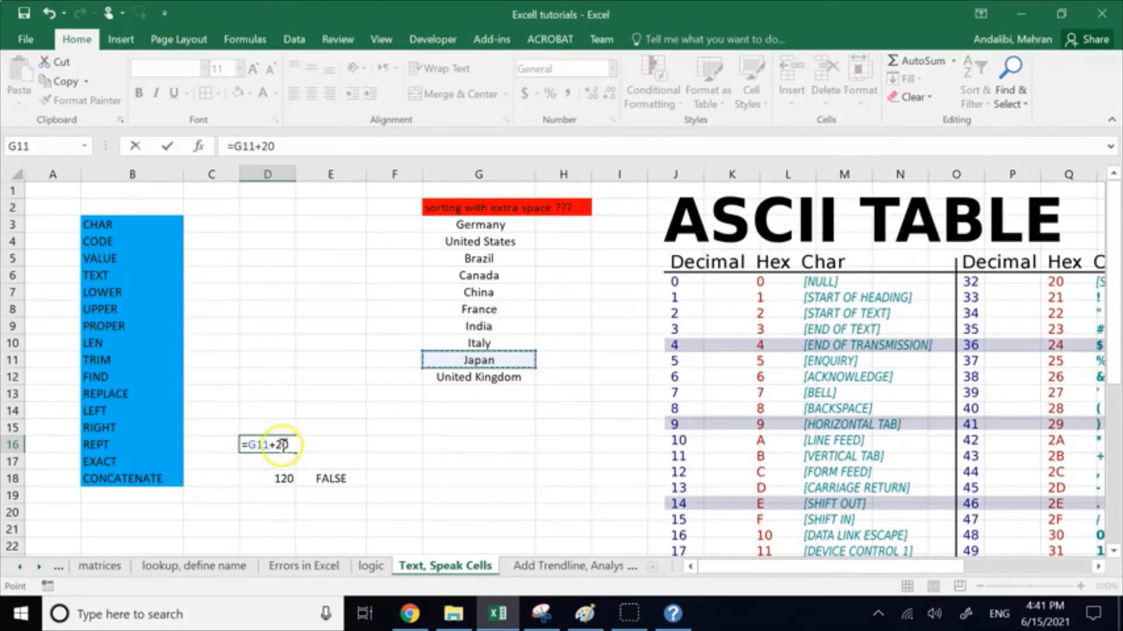
left_click(296, 443)
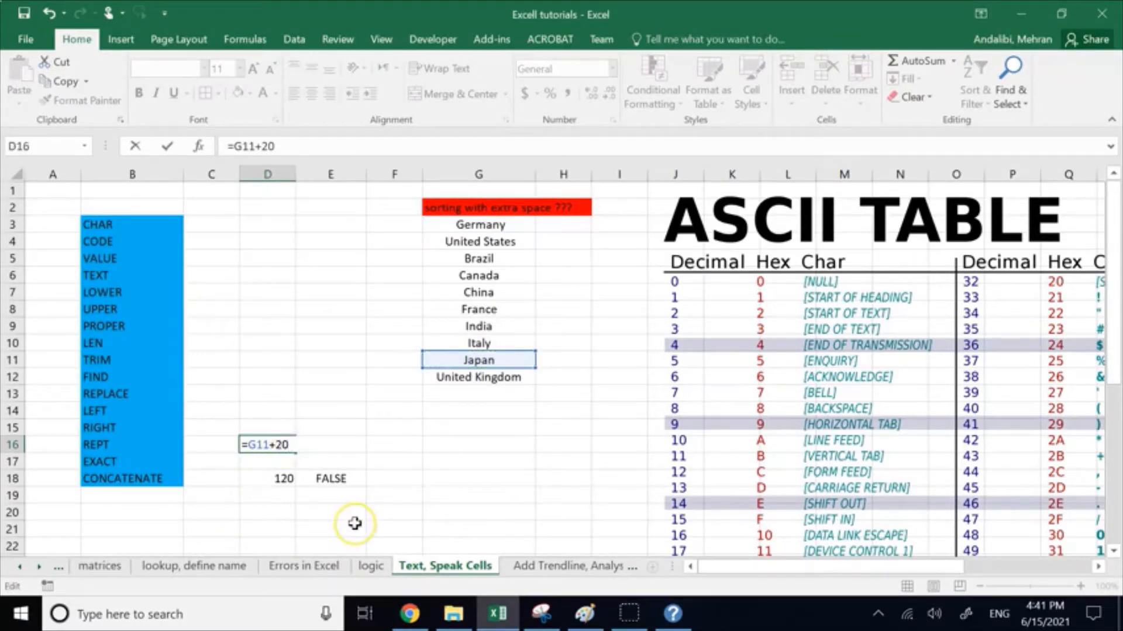
key("Return")
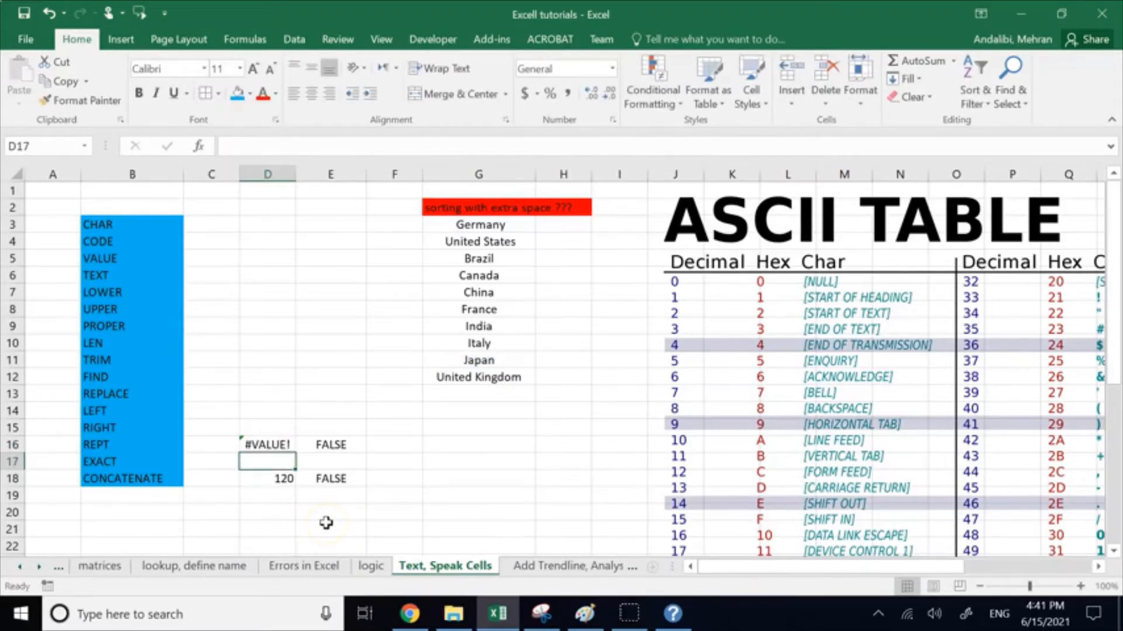
Step: Examine the country names in G4:G12 and the two terms of D16's formula
left_click_drag(479, 245, 484, 377)
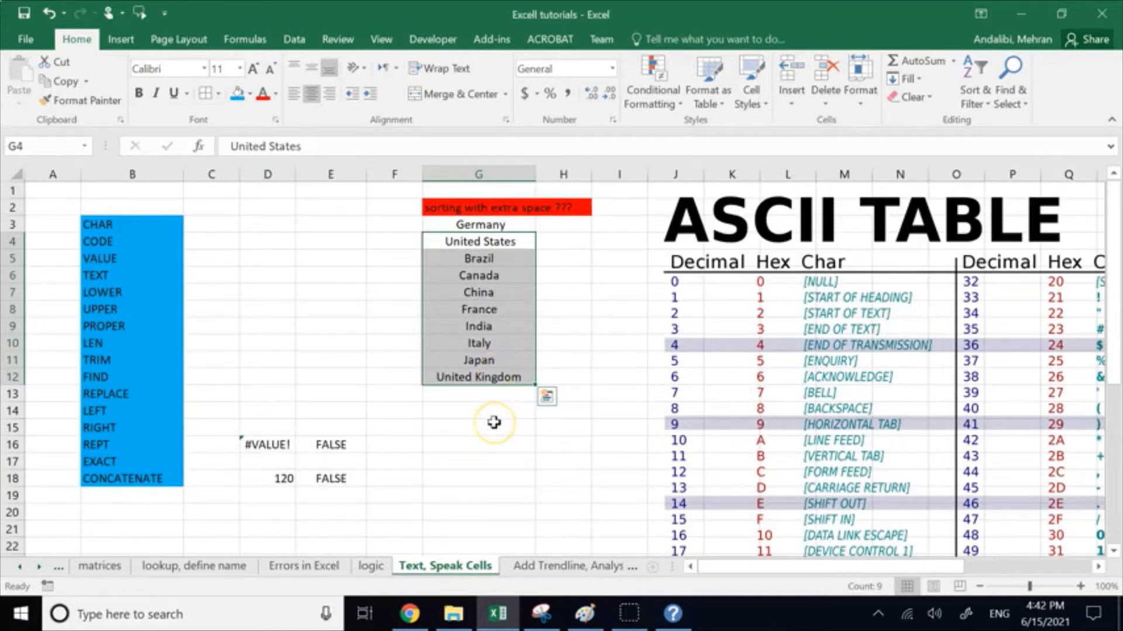
left_click(261, 445)
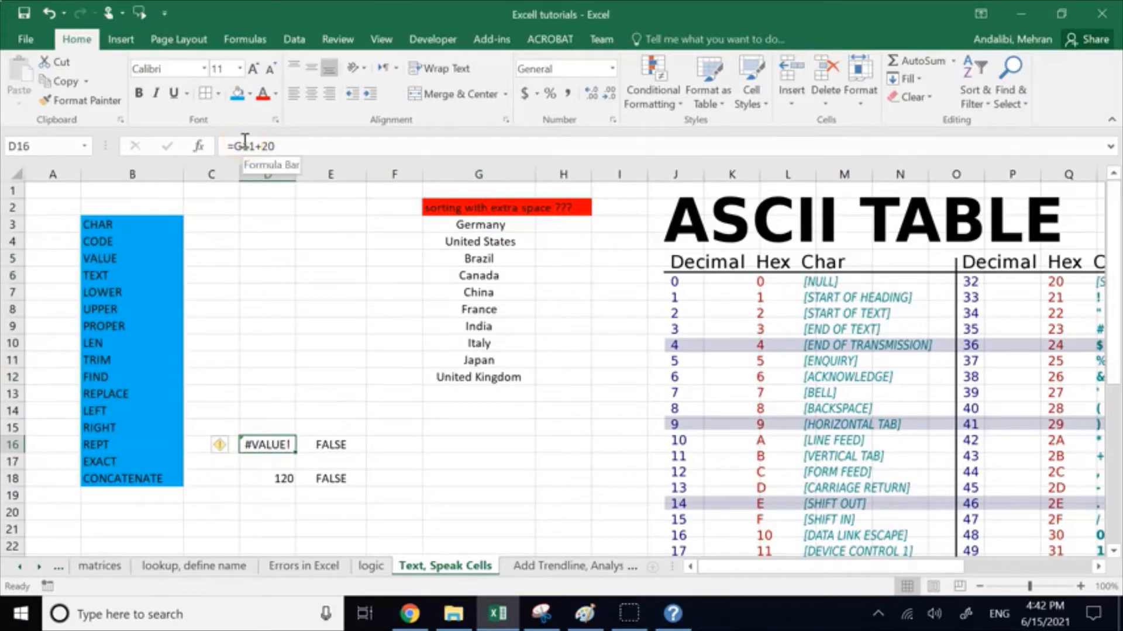
double_click(290, 147)
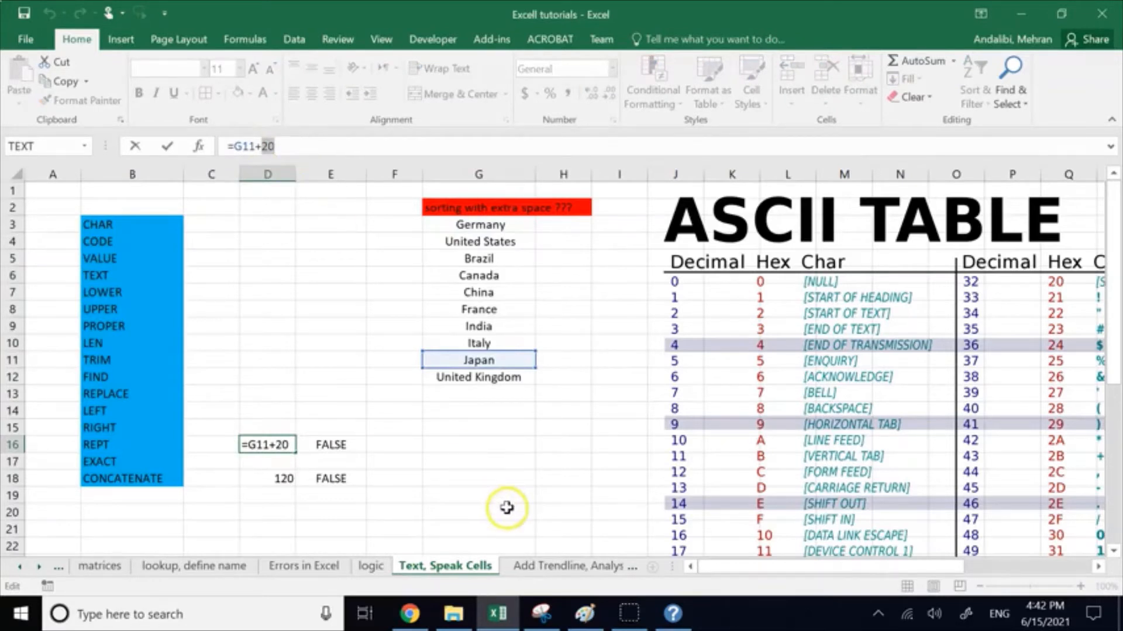
left_click(515, 468)
key("Escape")
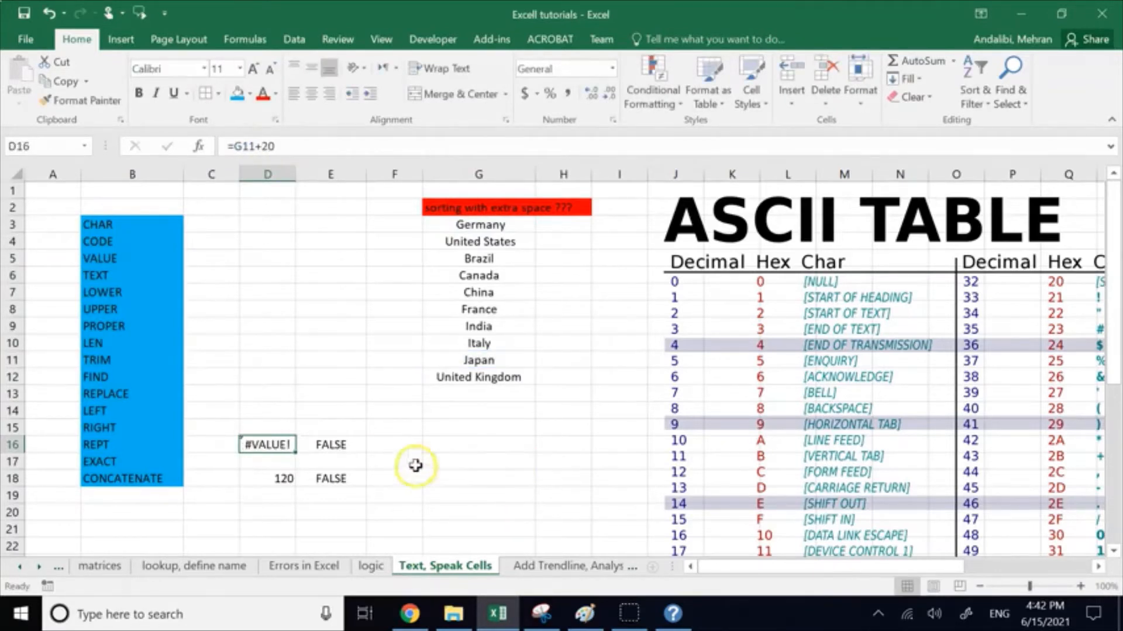
Step: Replace the G11 reference in D16's formula with the word text, entering =text+20
left_click(253, 447)
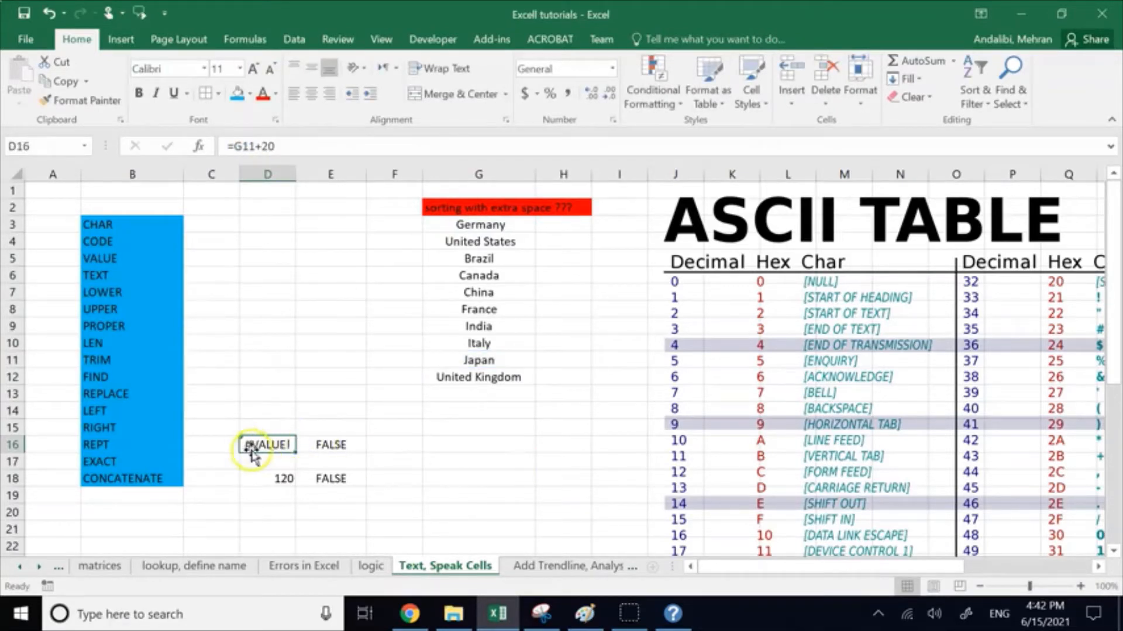
left_click(255, 146)
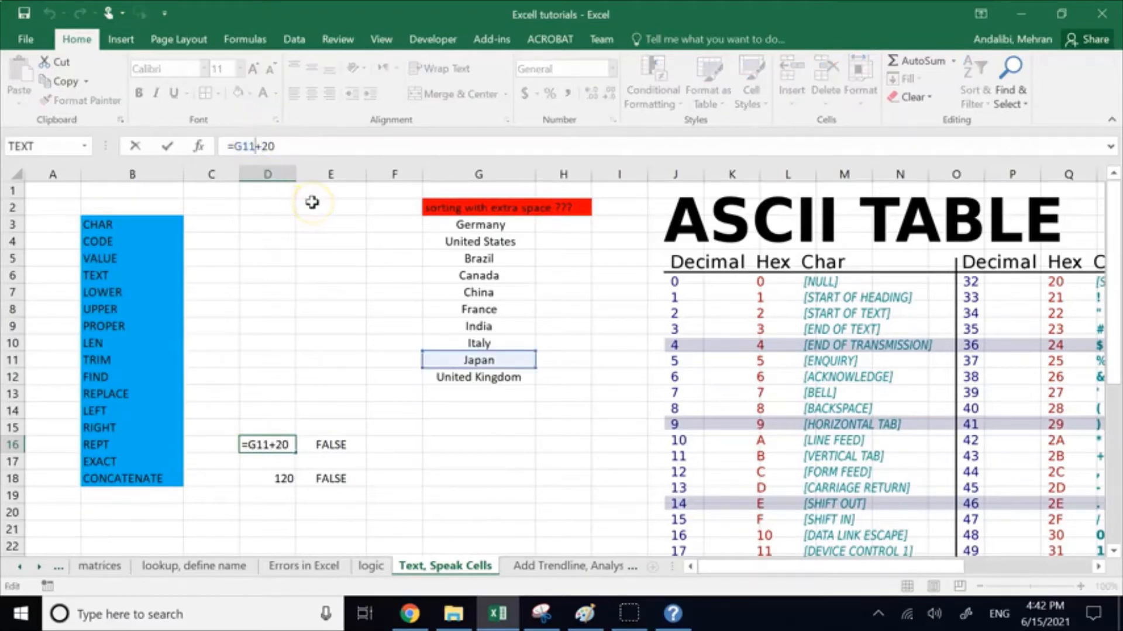
key("BackSpace")
key("BackSpace")
key("BackSpace")
type("text")
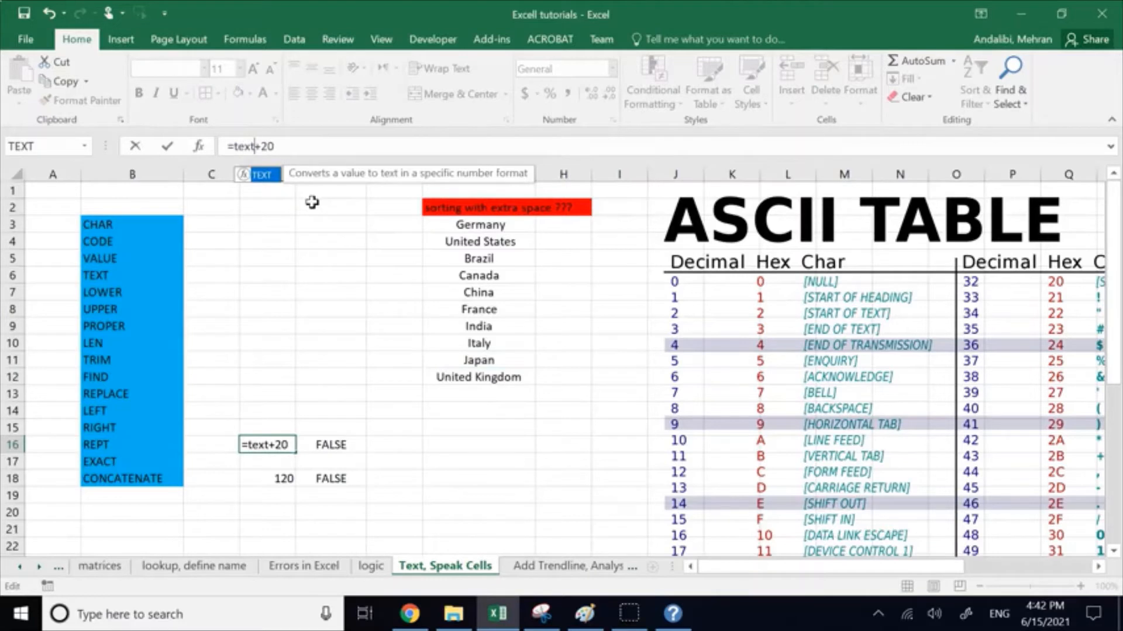
left_click(262, 186)
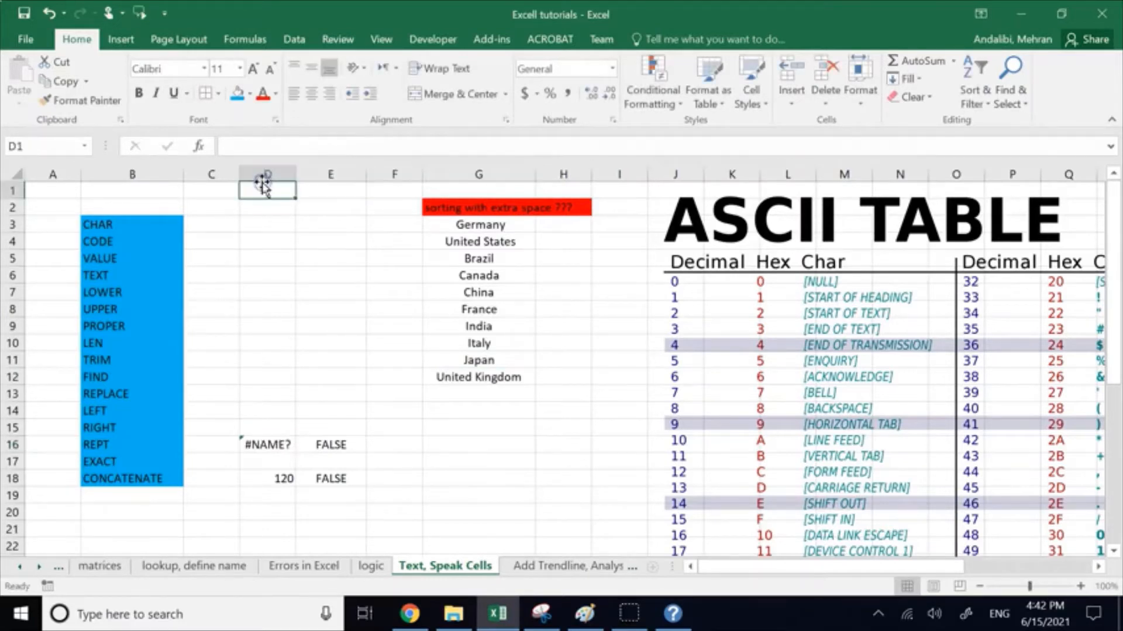
Step: Complete the TEXT function in D16 with cell D18 and format "0", making the formula =TEXT(D18,"0")+20
double_click(276, 445)
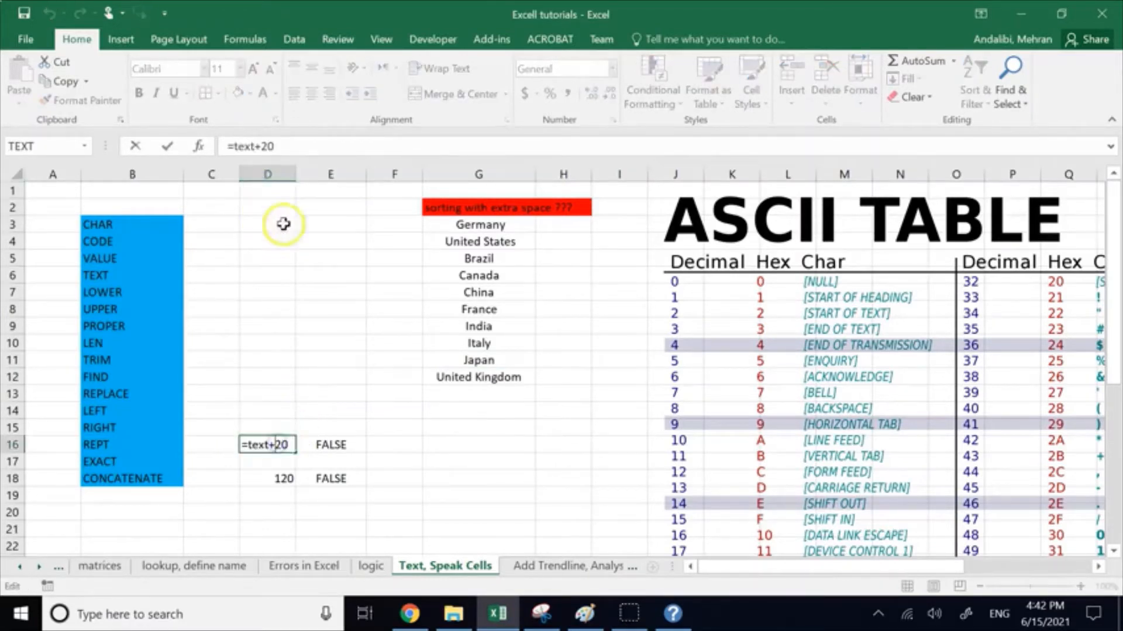
left_click(256, 147)
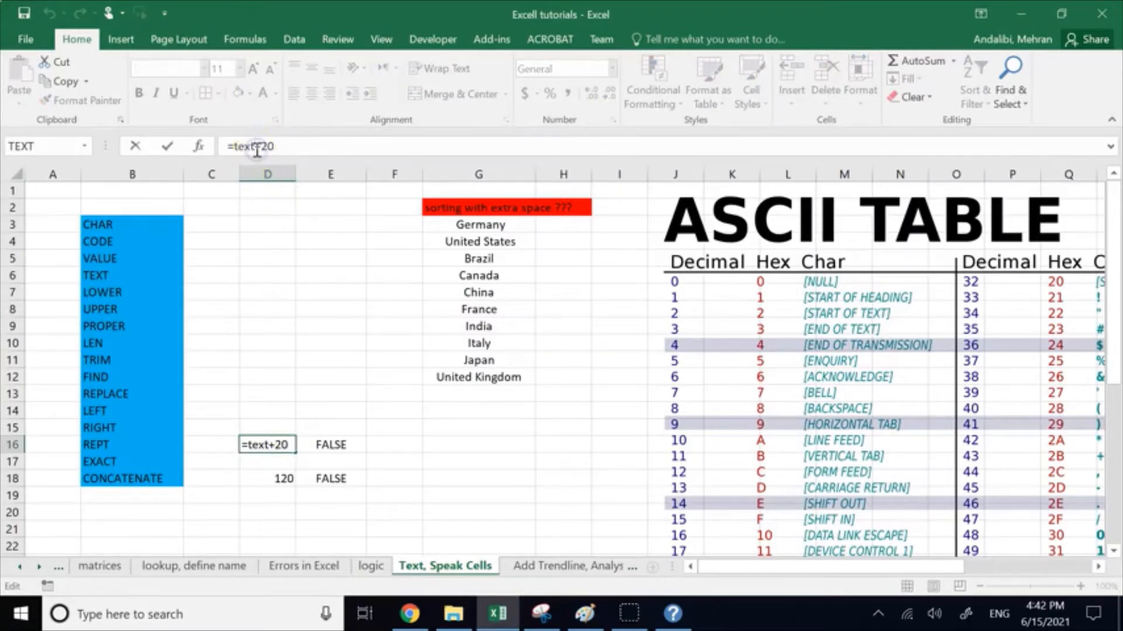
type("(")
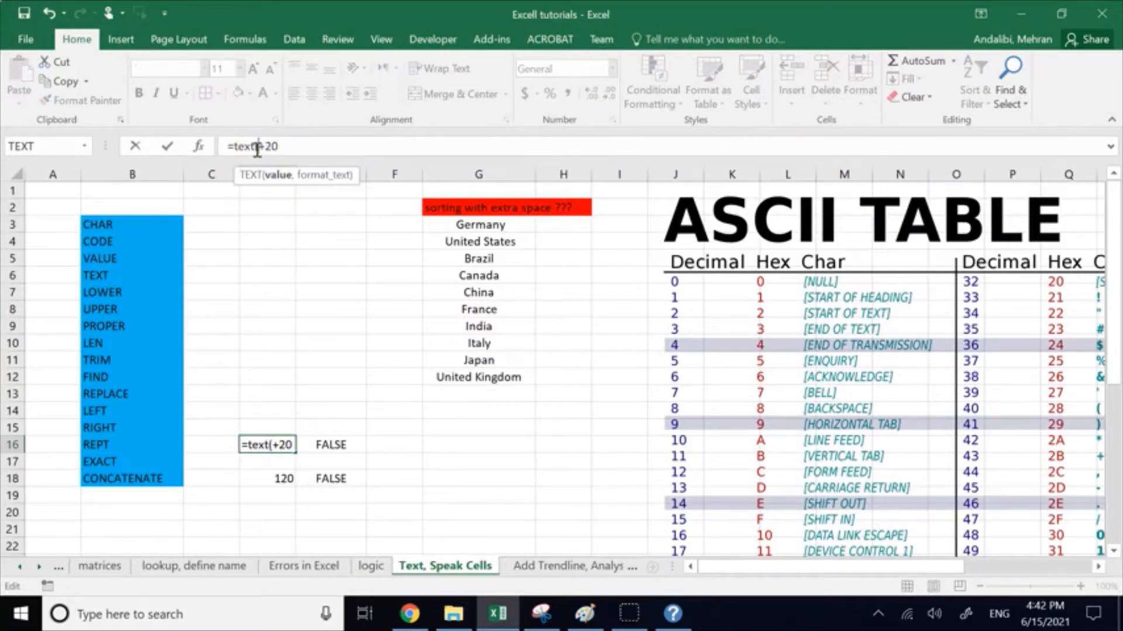
left_click(270, 486)
type(",\"0\"")
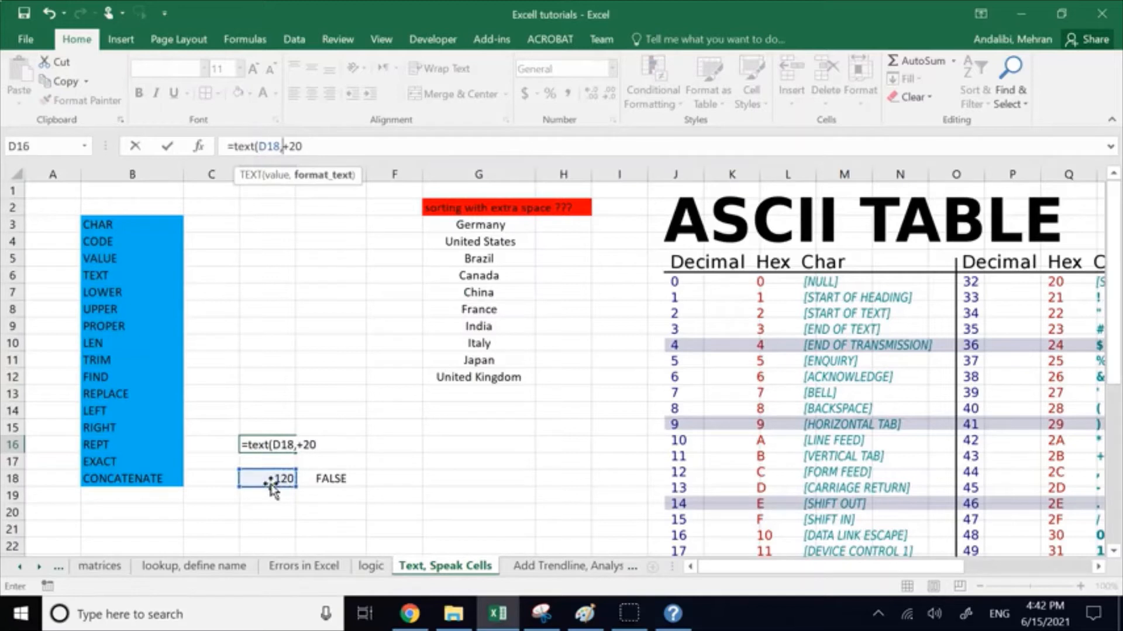
type(")")
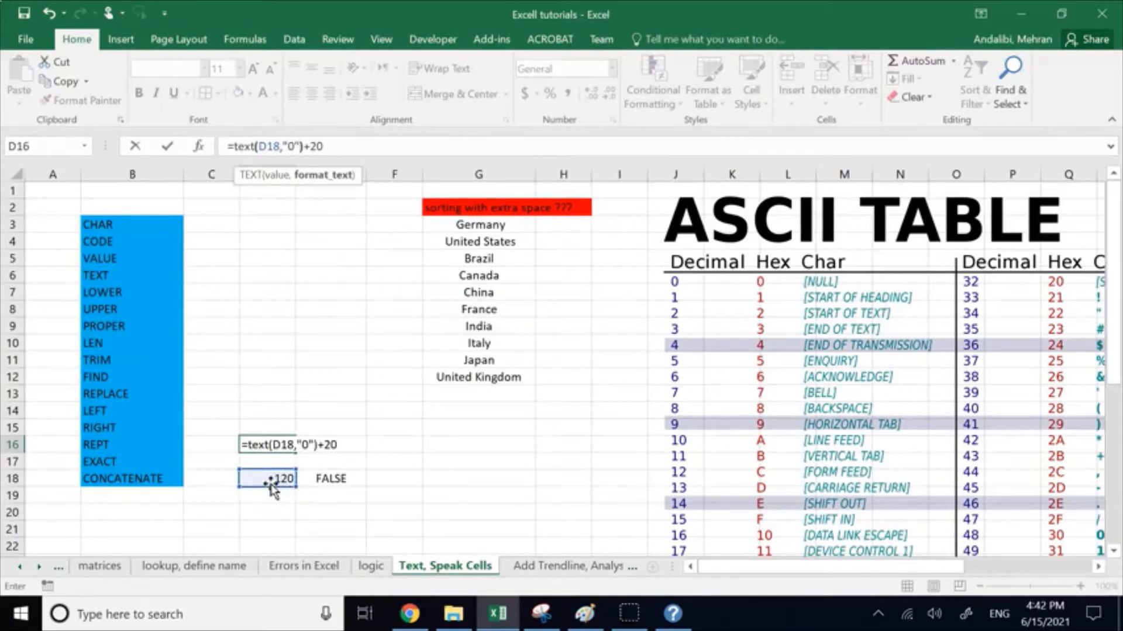
key("Return")
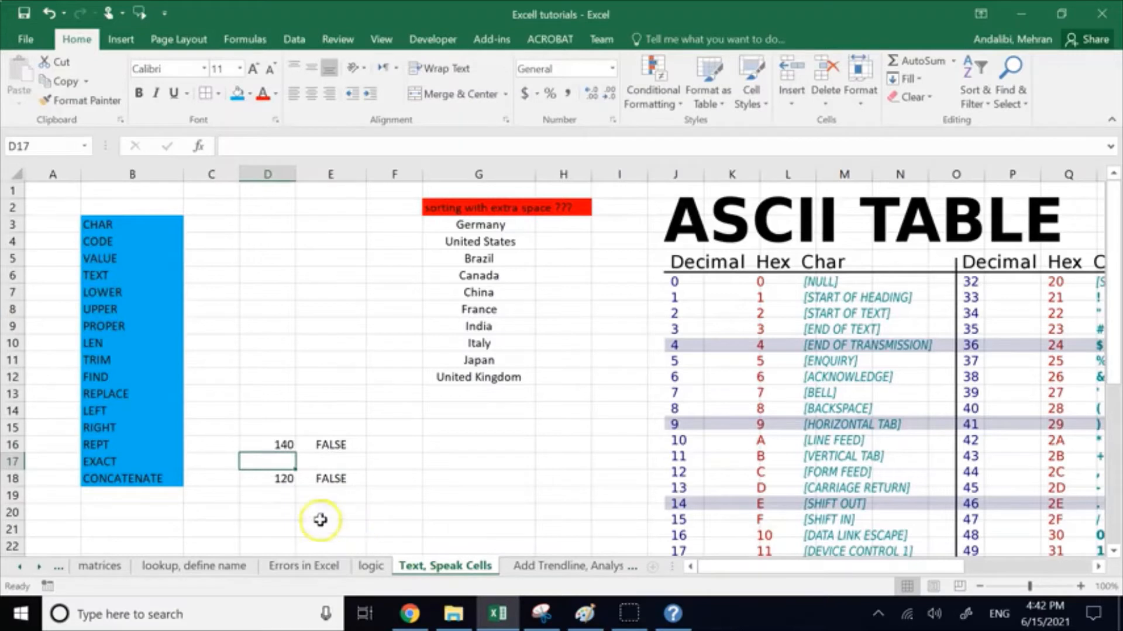
Step: Compare the contents of D16 and D18, and select cell D5 in the VALUE row
left_click(275, 445)
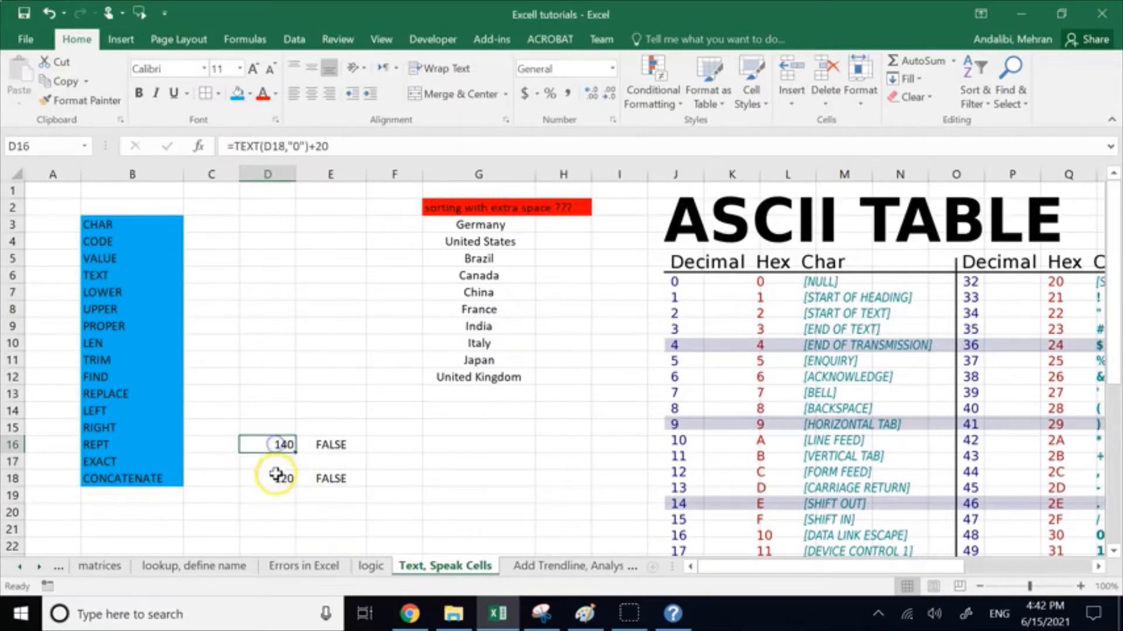
left_click(280, 475)
left_click(275, 440)
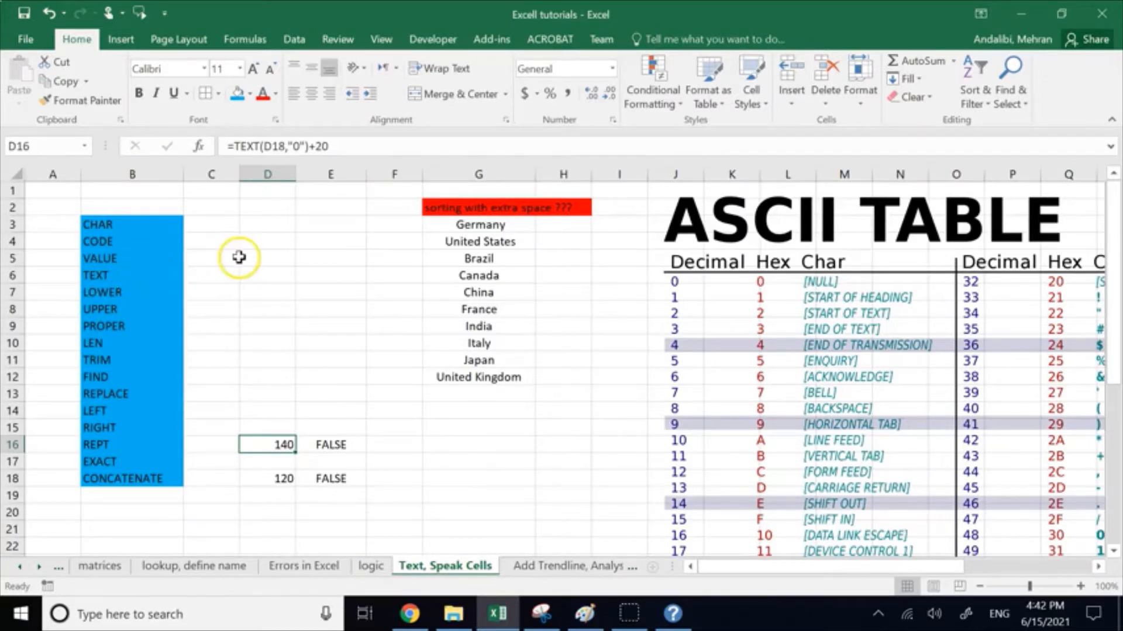
left_click(286, 221)
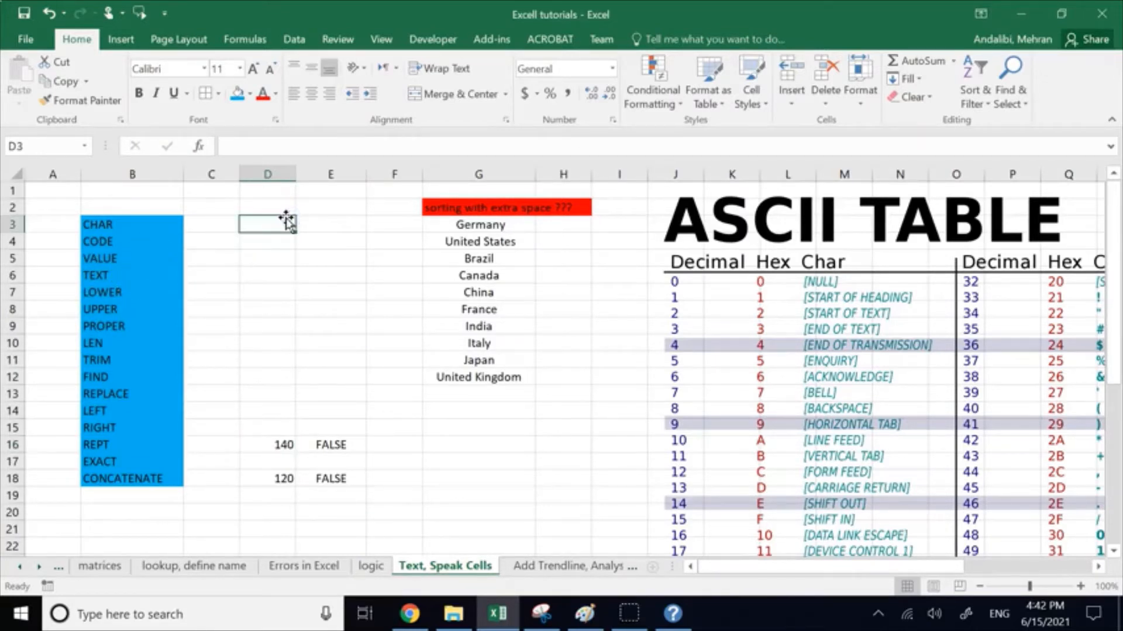
left_click(253, 258)
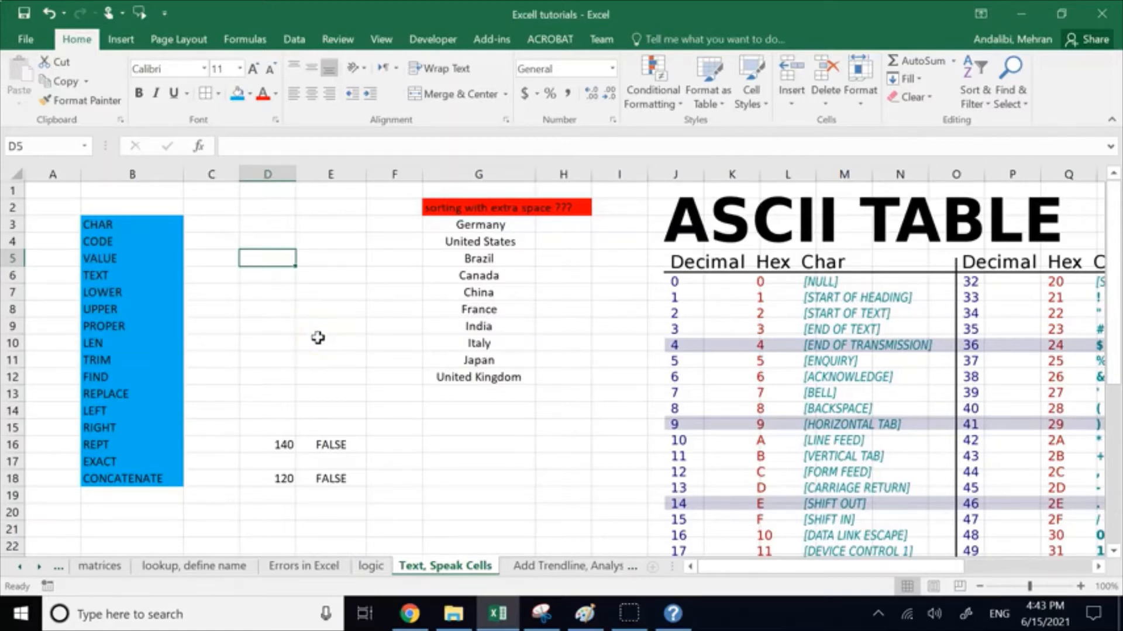
Step: Mark the CHAR, CODE, VALUE and TEXT rows with an asterisk in cells A3:A6
left_click(122, 481)
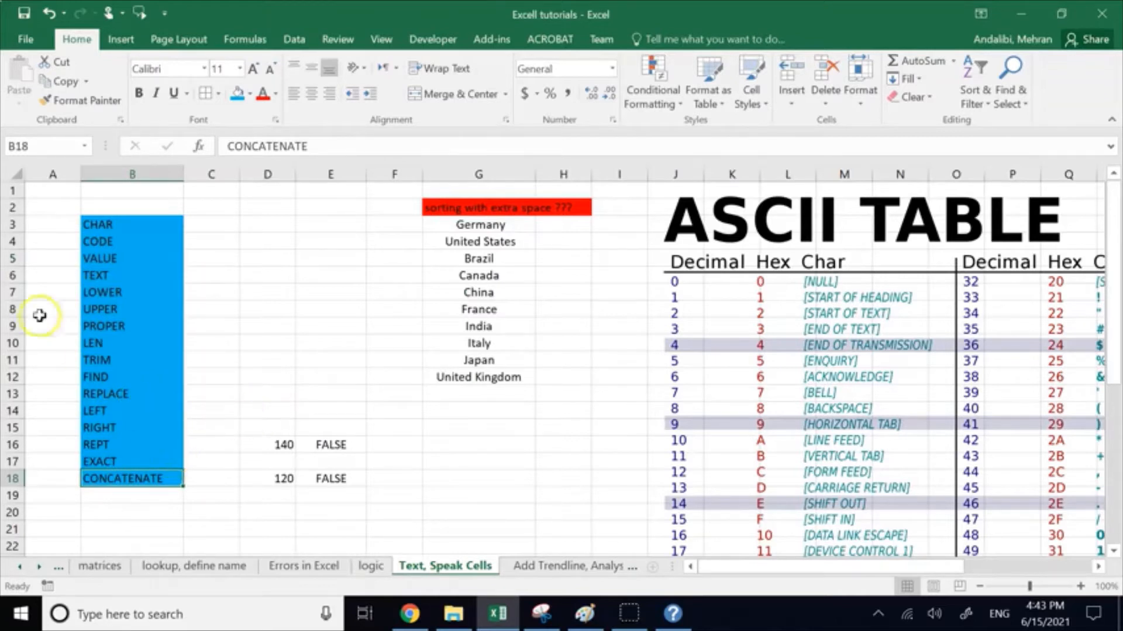
left_click(47, 224)
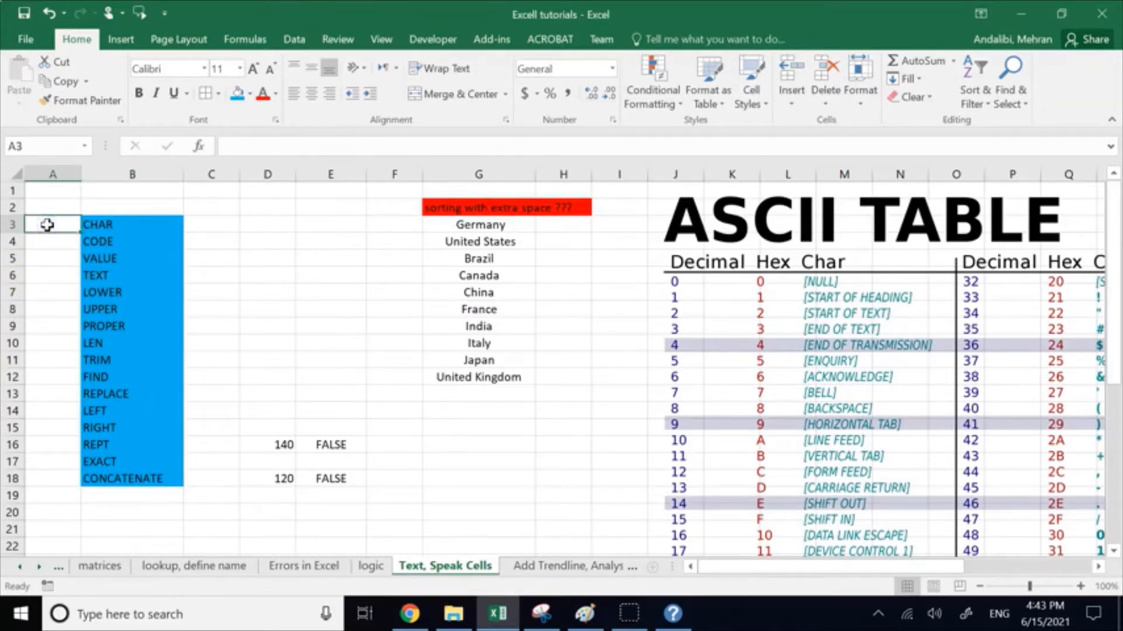
type("*")
key("Return")
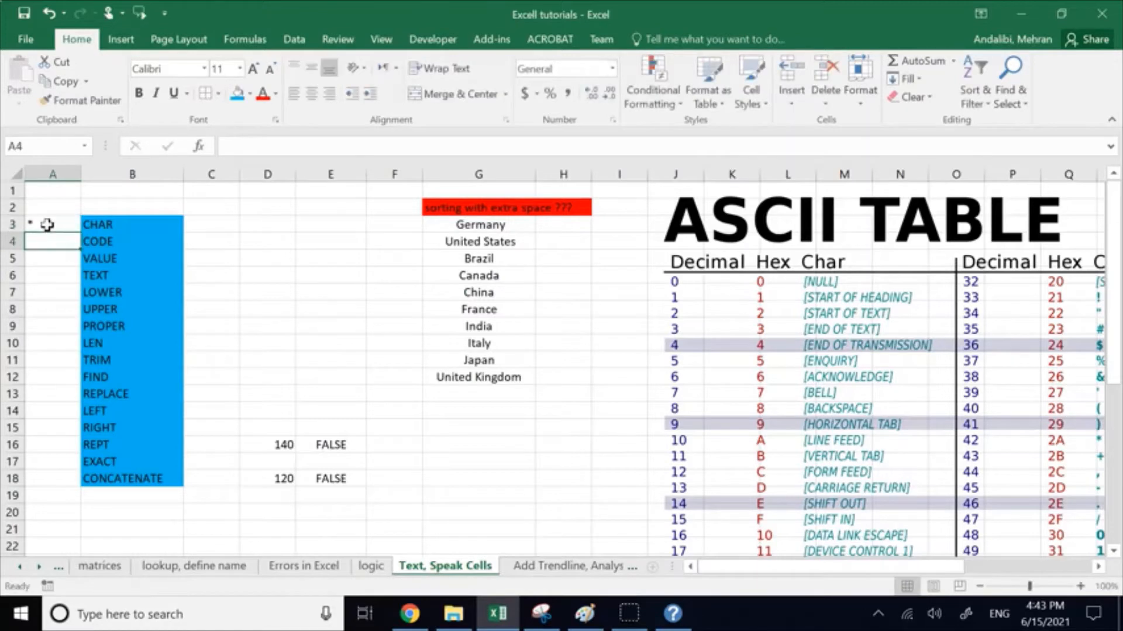
key("Down")
type("*")
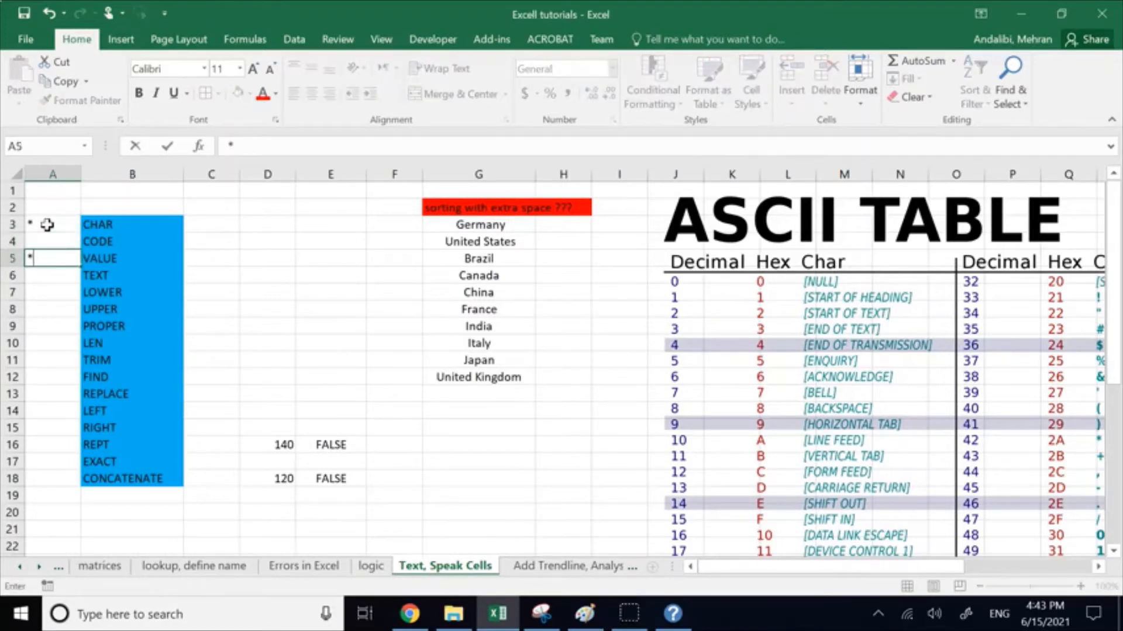
key("Up")
type("*")
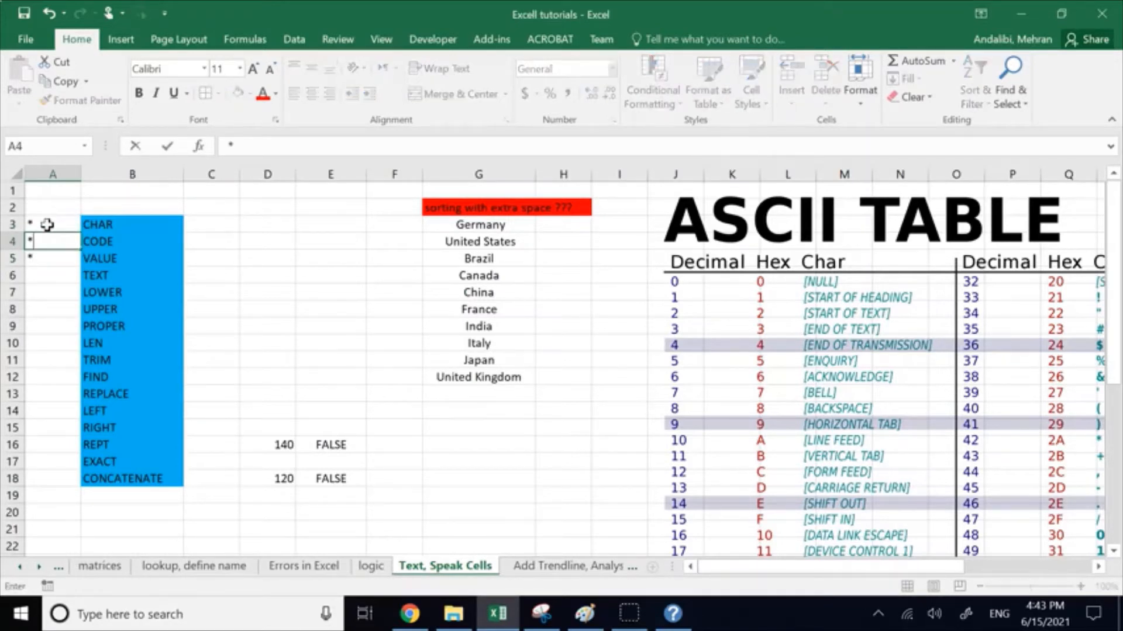
key("Return")
key("Down")
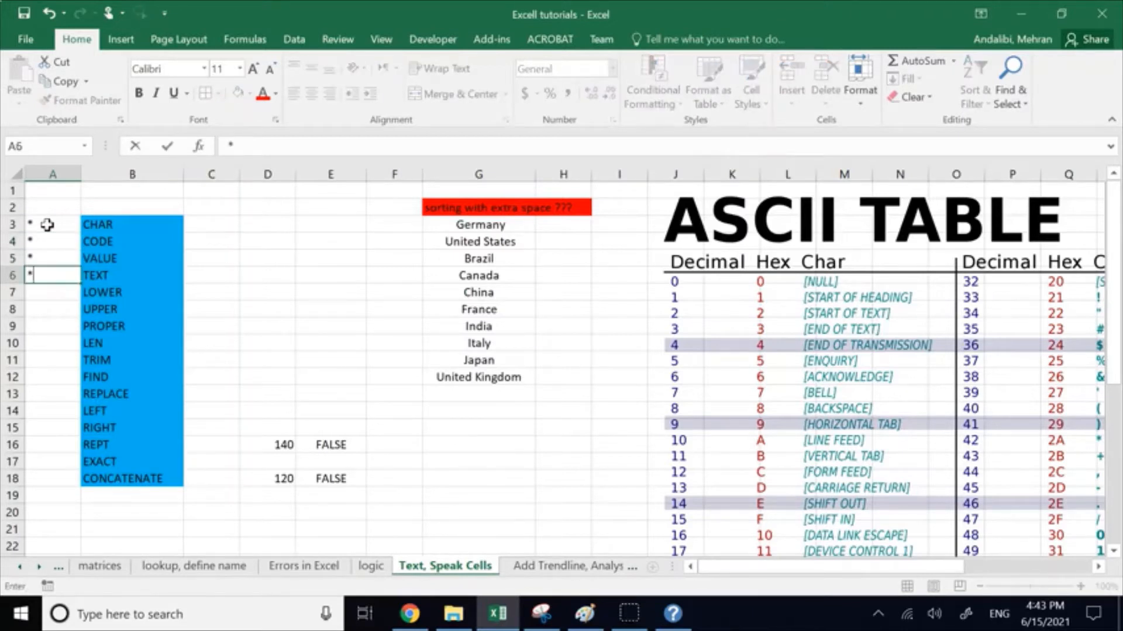
type("*")
key("Return")
Step: Mark the CONCATENATE row with an asterisk in cell A18
key("Down")
key("Down")
key("Down")
key("Down")
key("Down")
key("Down")
key("Down")
key("Down")
key("Down")
key("Down")
key("Down")
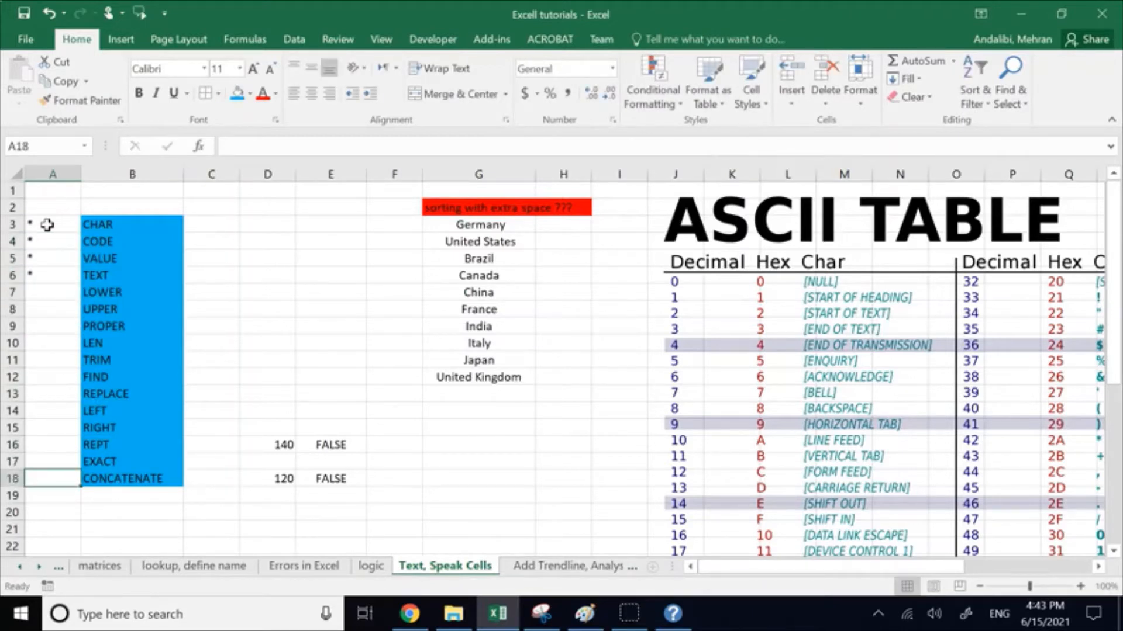
type("*")
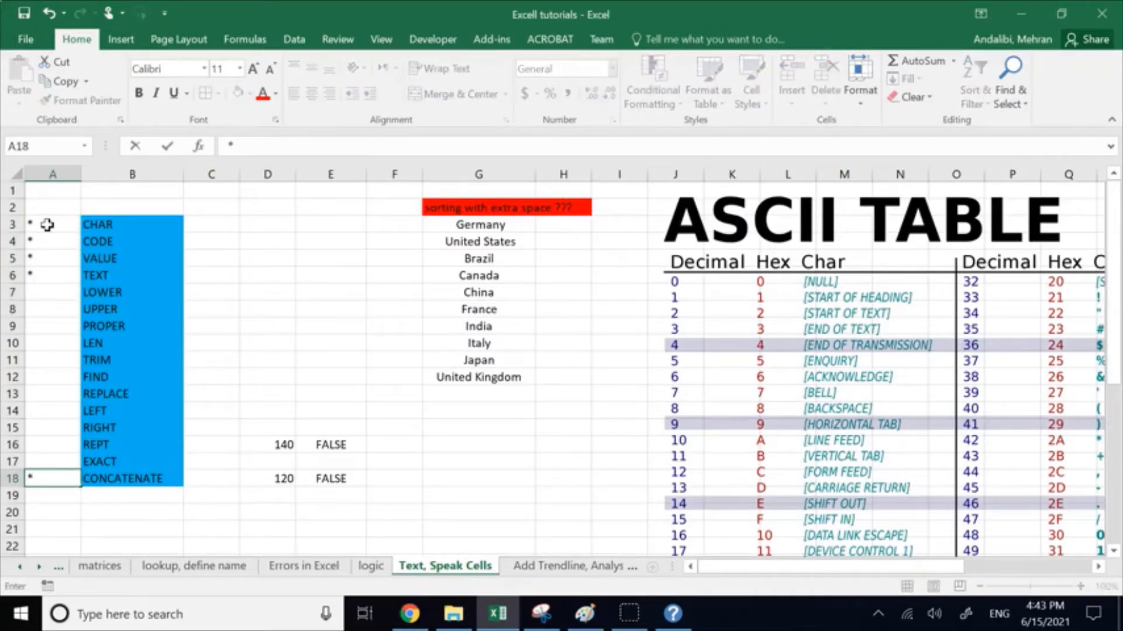
Step: Join the country names Brazil and Canada in cell D20 with the formula =CONCATENATE(G5,G6)
left_click(252, 514)
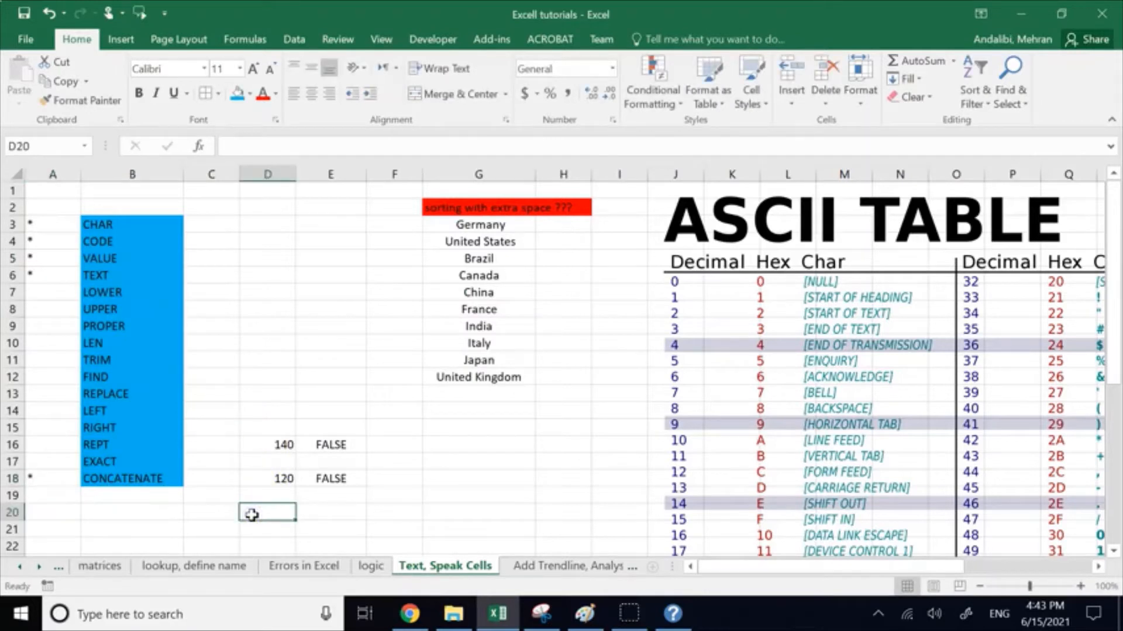
type("=con")
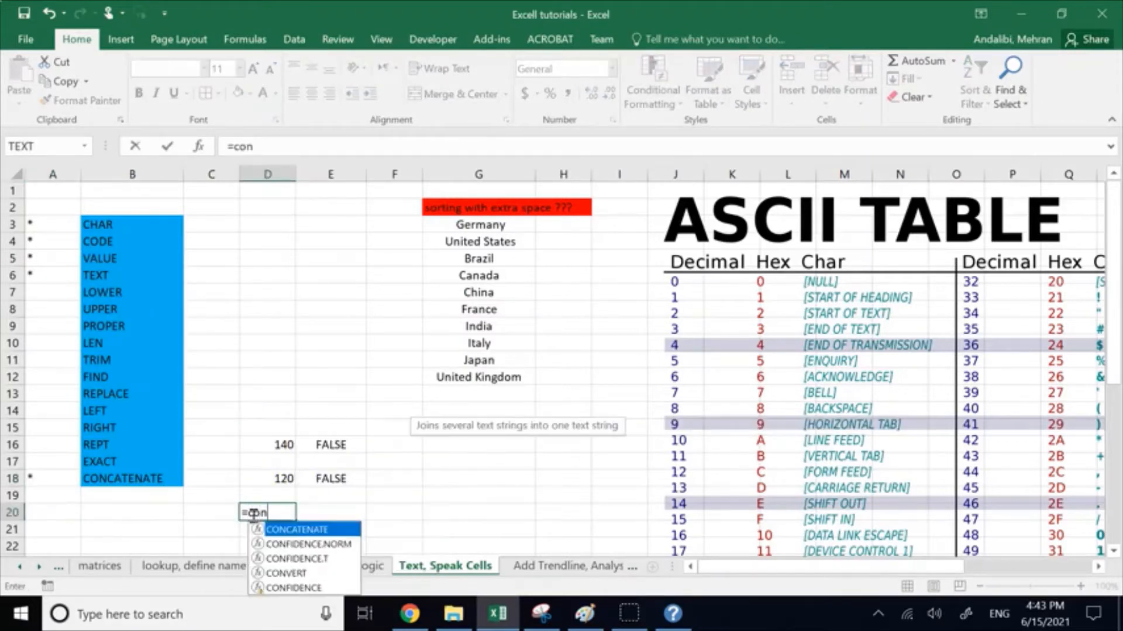
double_click(334, 529)
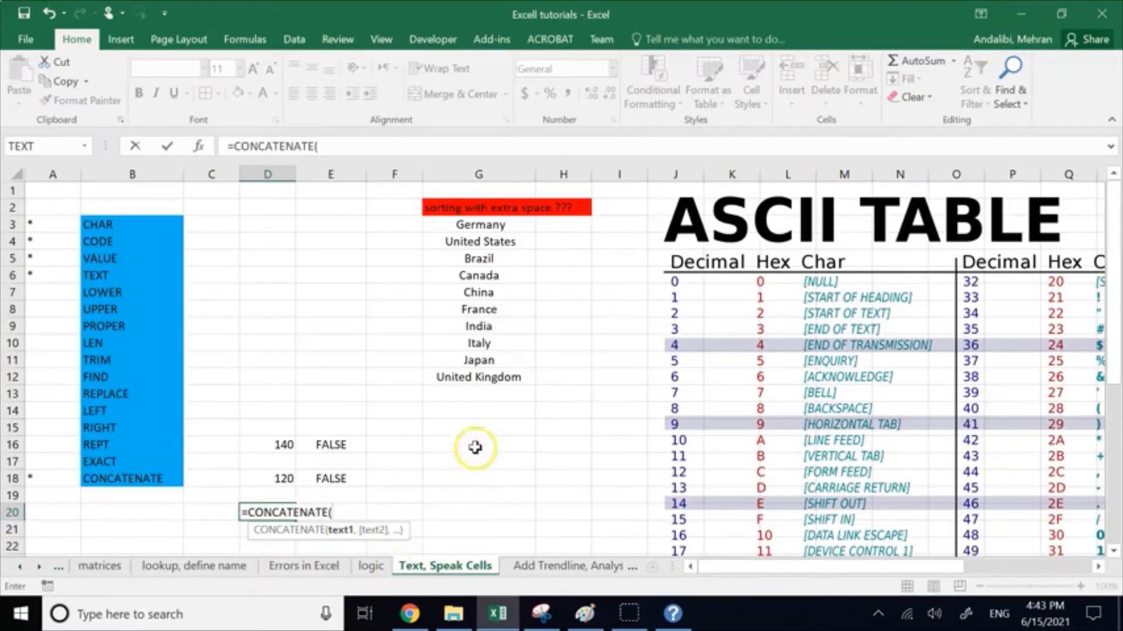
left_click(465, 259)
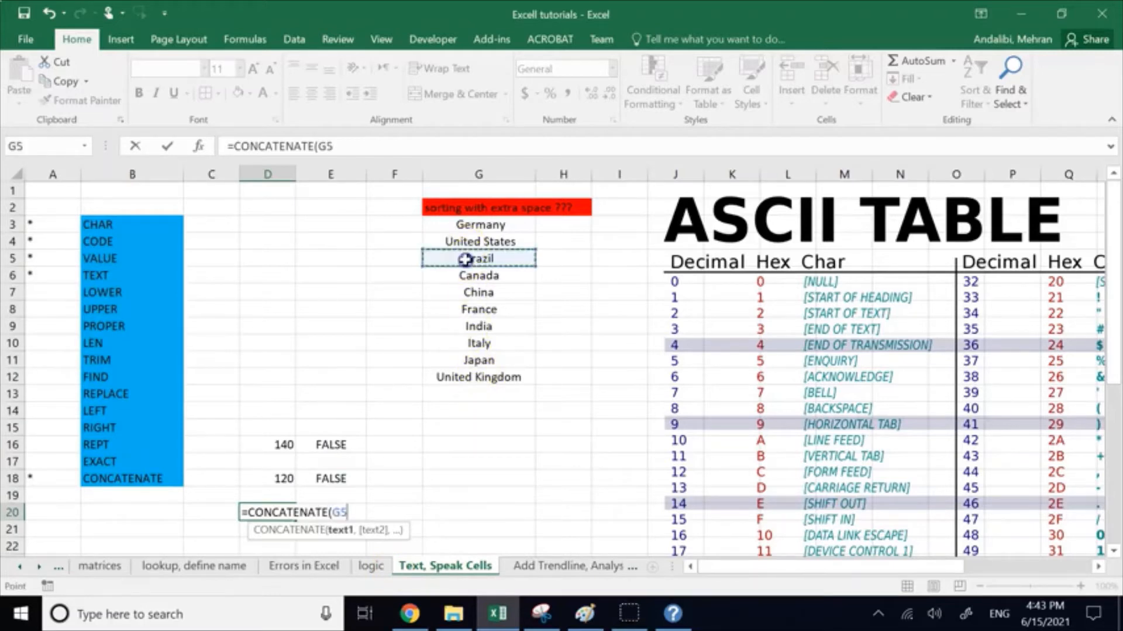
type(",")
left_click(466, 276)
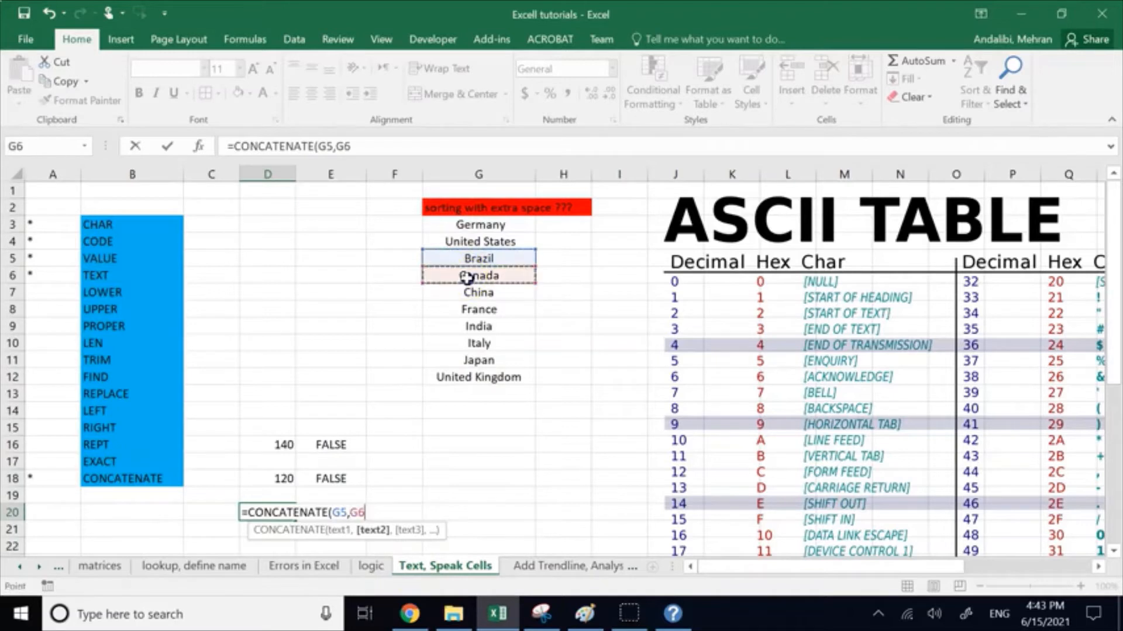
type(")")
key("Return")
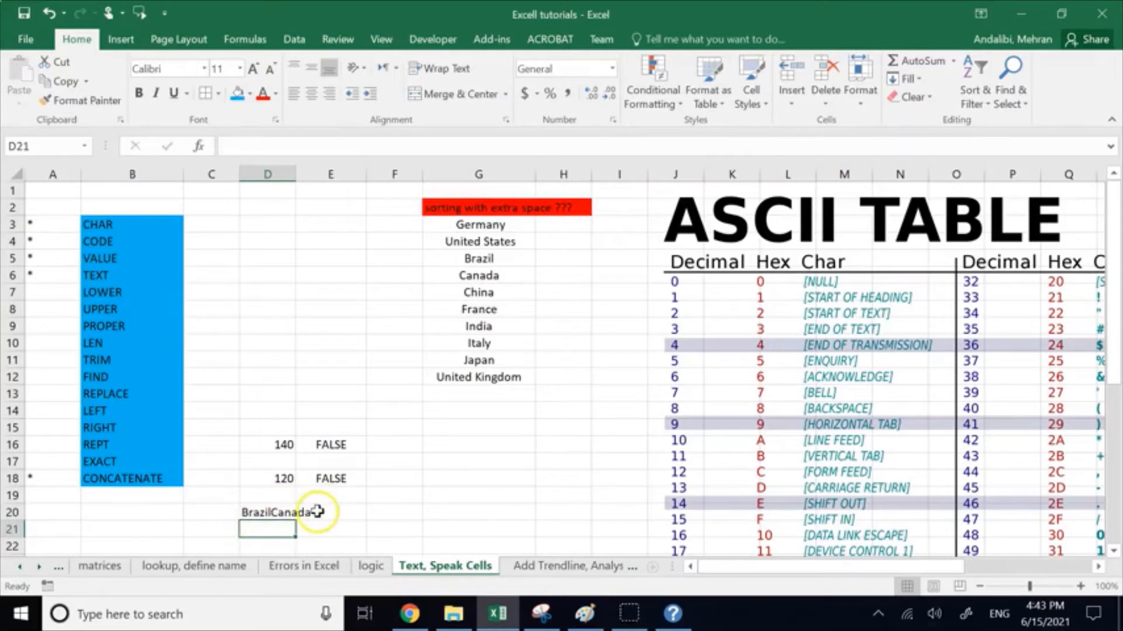
Step: Insert a space argument between the two references in D20, making the formula =CONCATENATE(G5," ",G6)
left_click(276, 512)
double_click(279, 512)
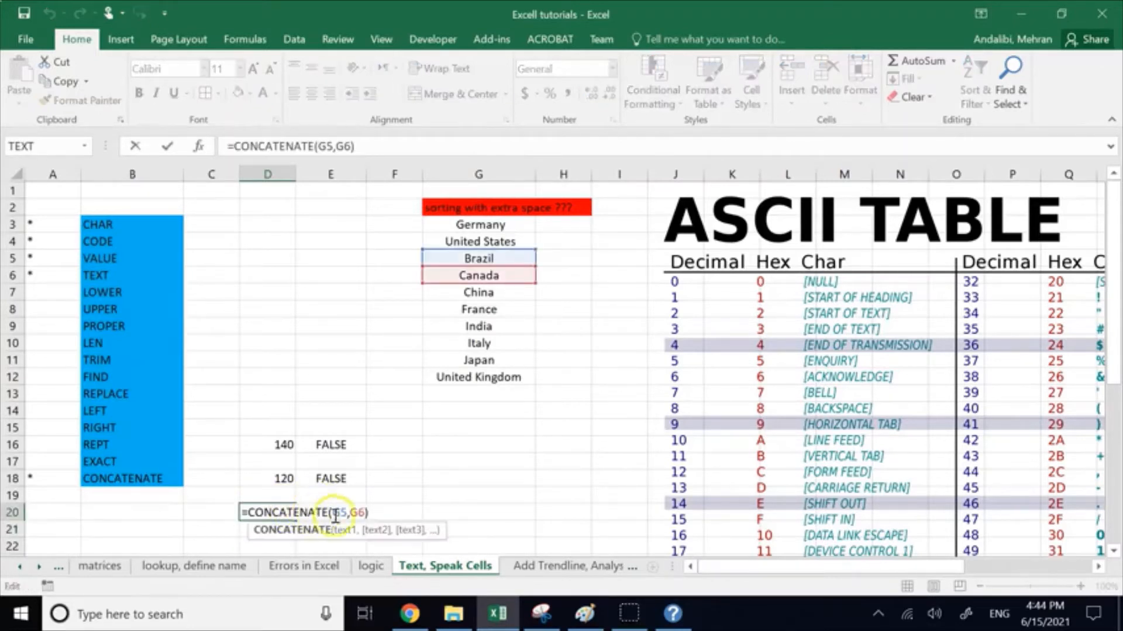
left_click(347, 513)
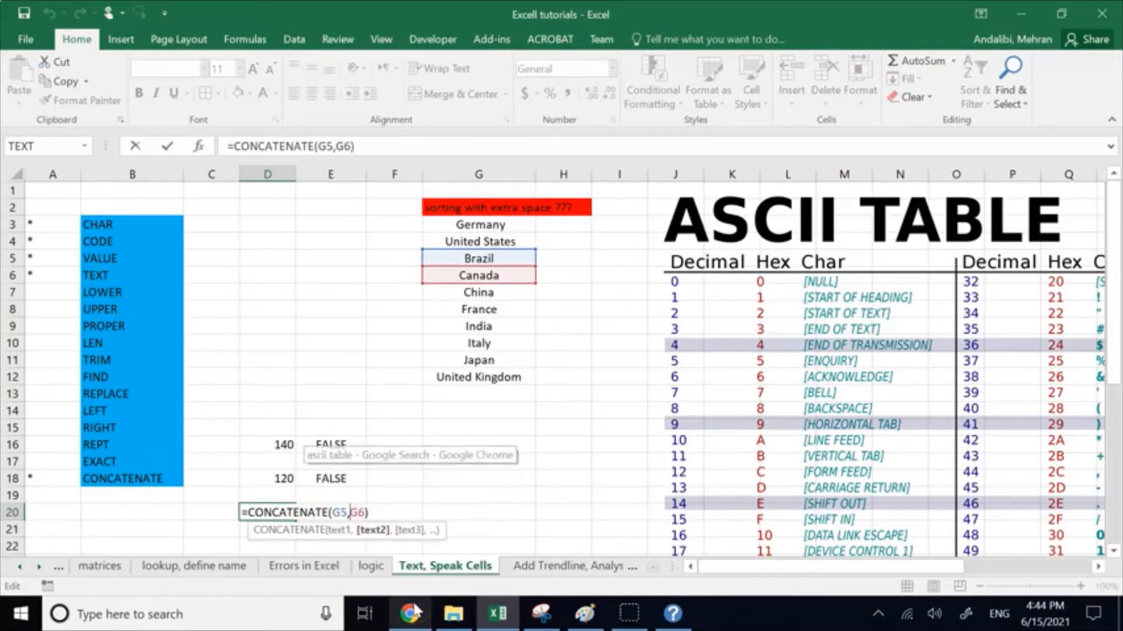
key("Right")
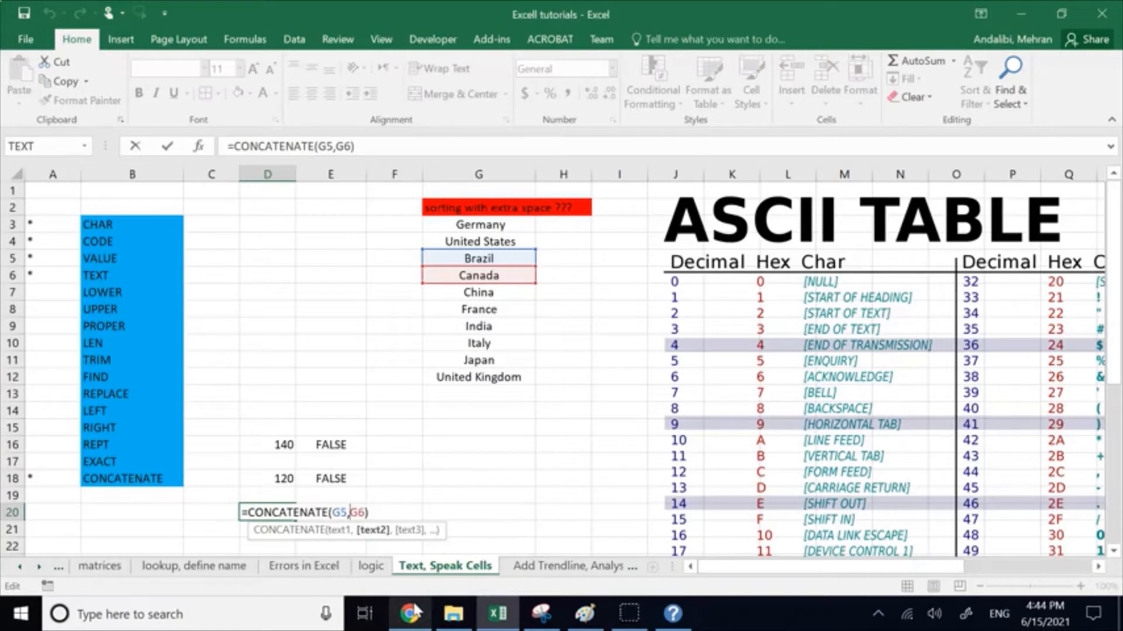
type("\"")
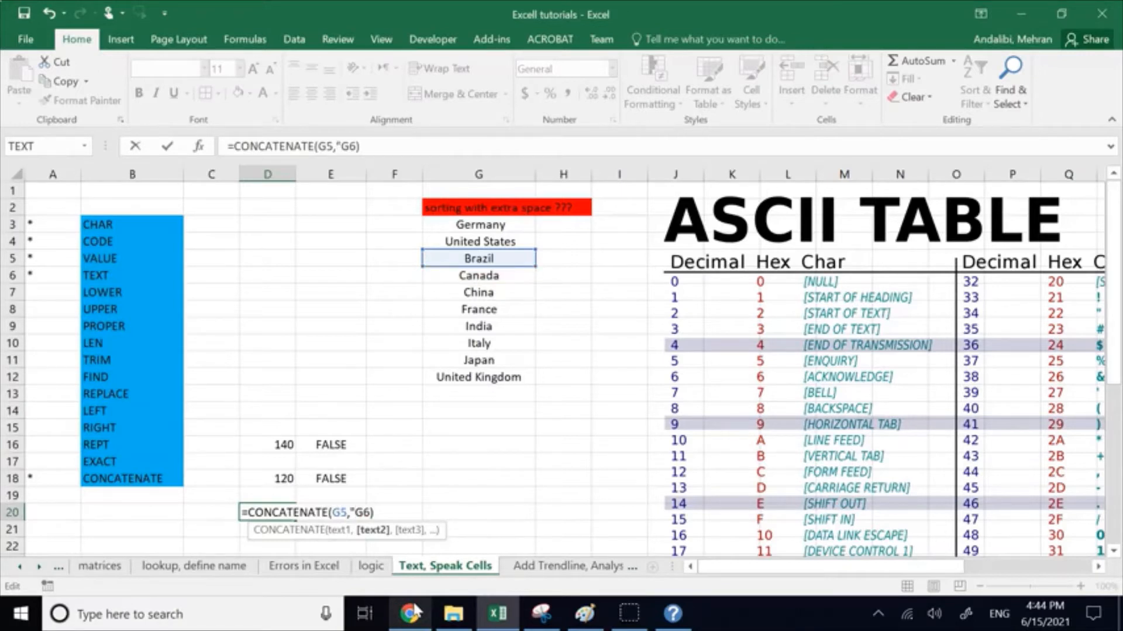
type(" \",")
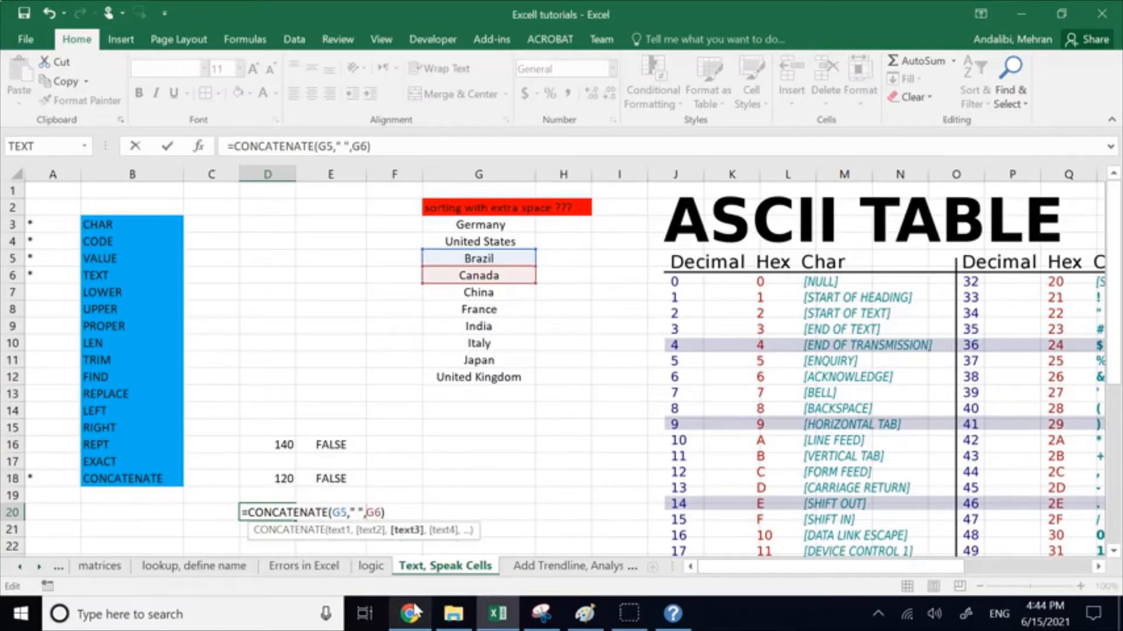
key("Return")
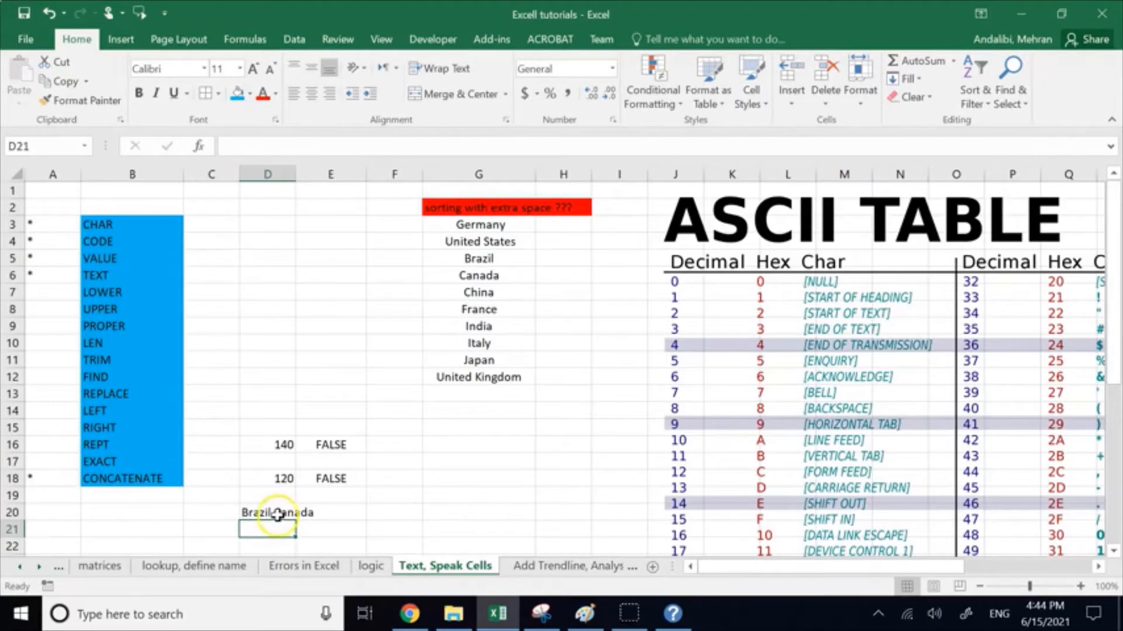
Step: Examine the space argument in D20's CONCATENATE formula without changing it, and clear cell D20
left_click(267, 513)
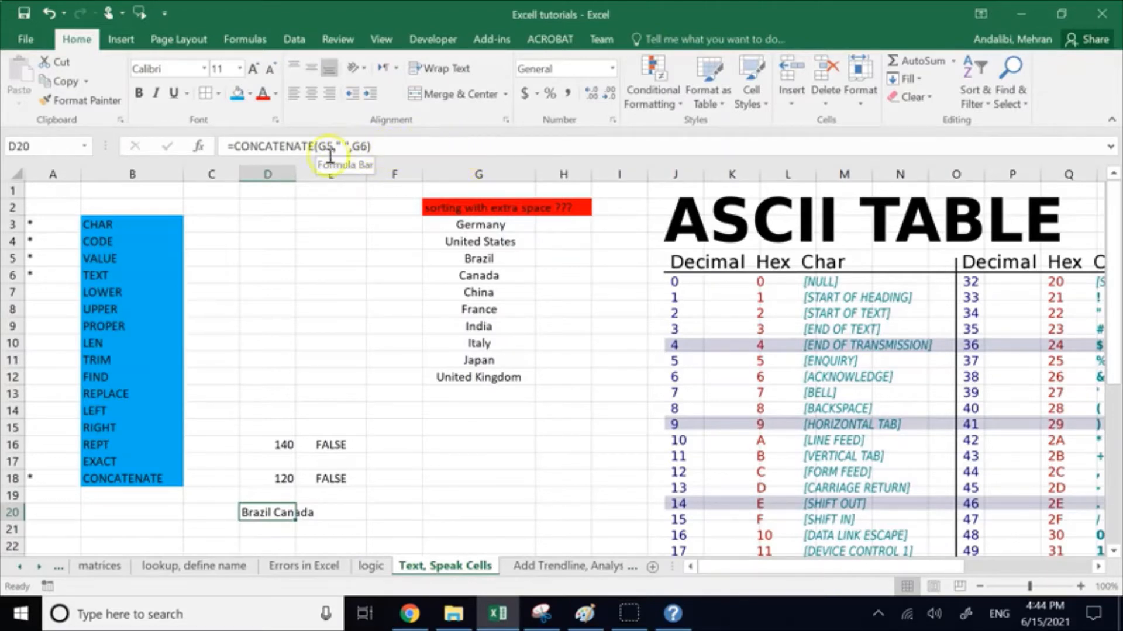
left_click(341, 146)
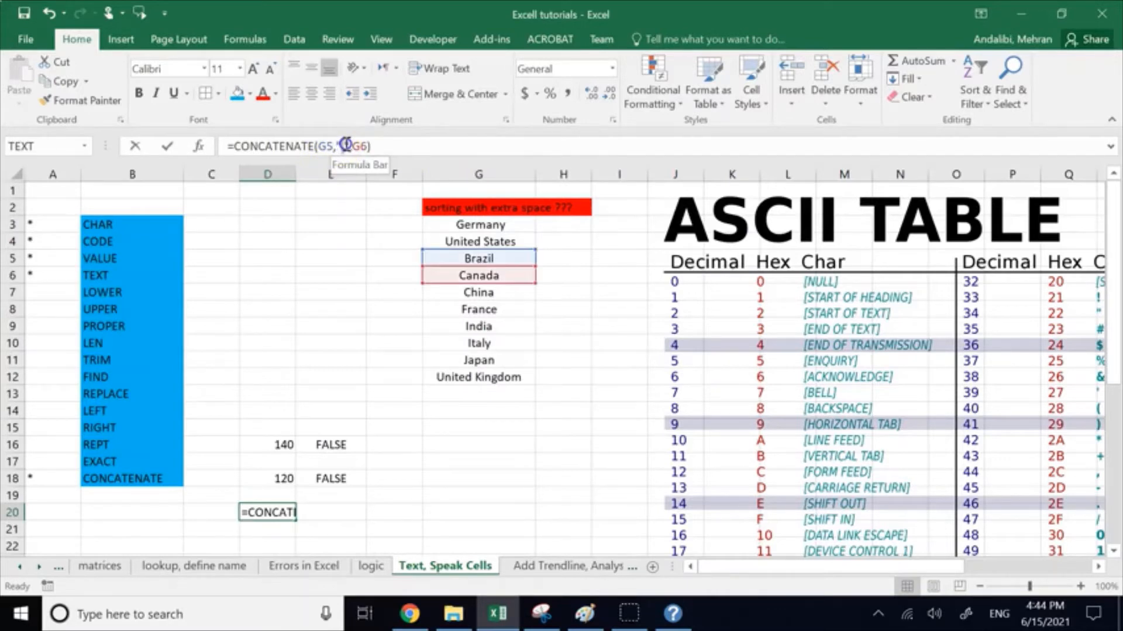
left_click_drag(337, 145, 346, 146)
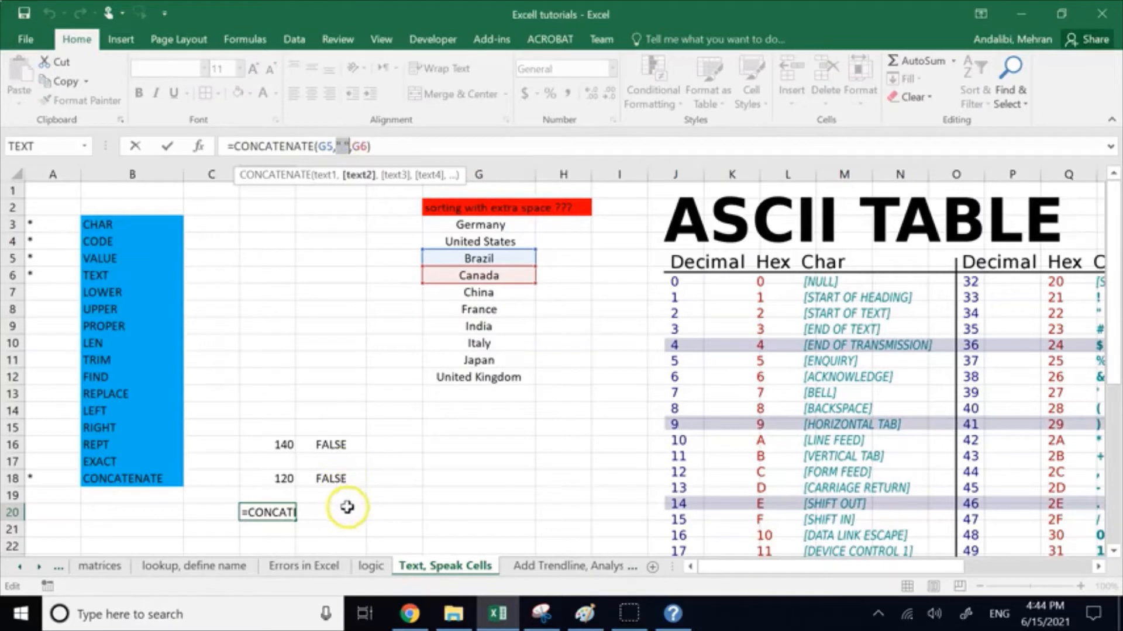
left_click(408, 503)
key("Delete")
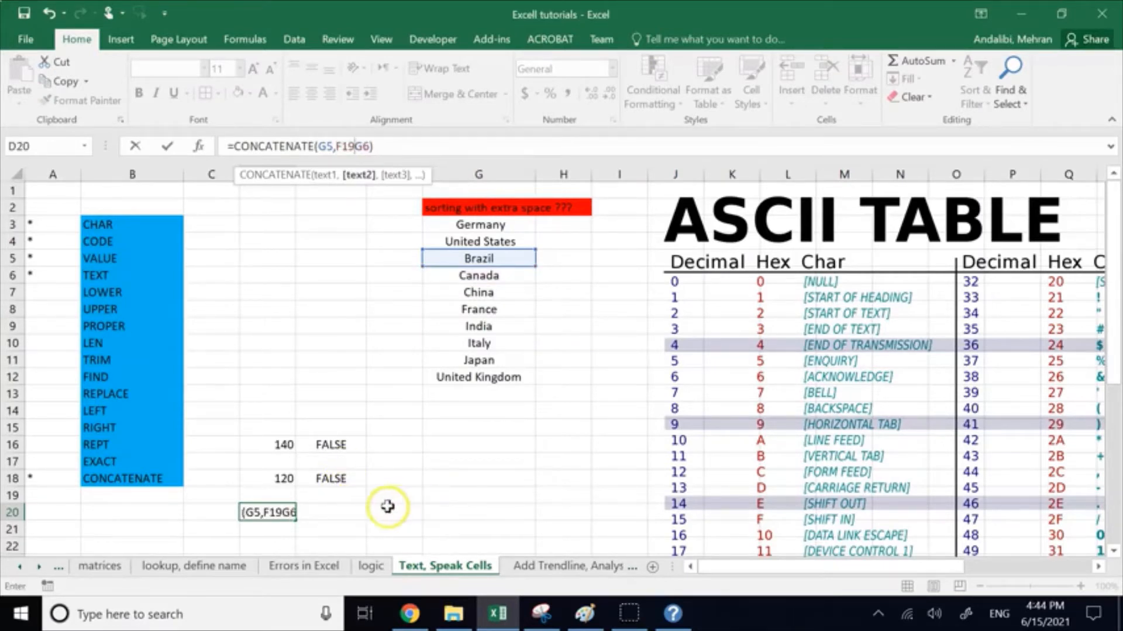
key("Escape")
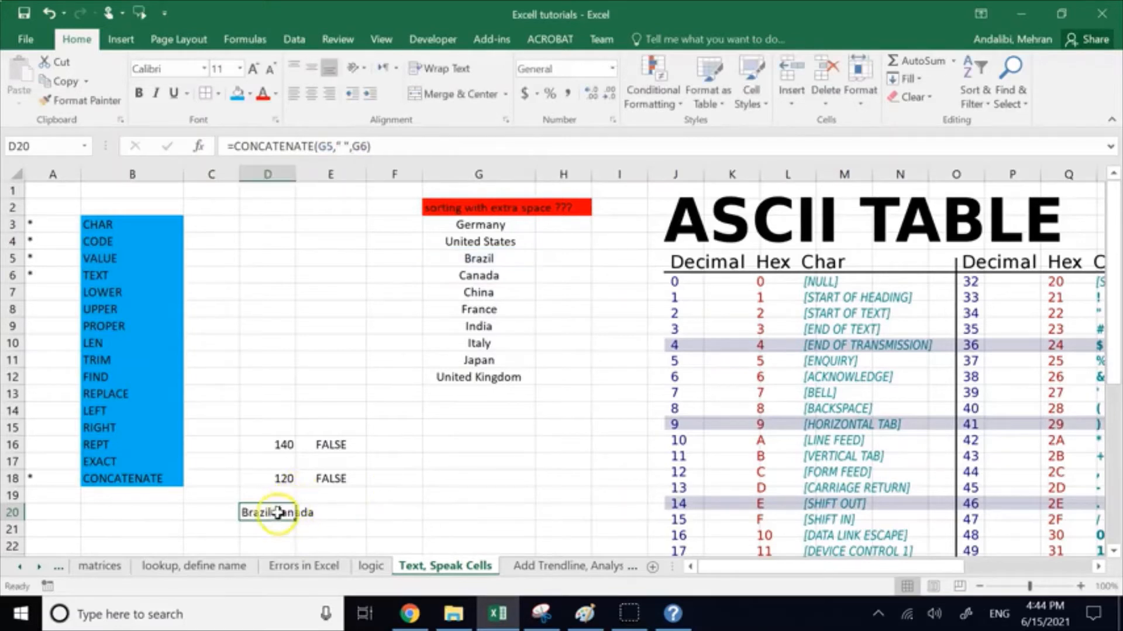
key("Delete")
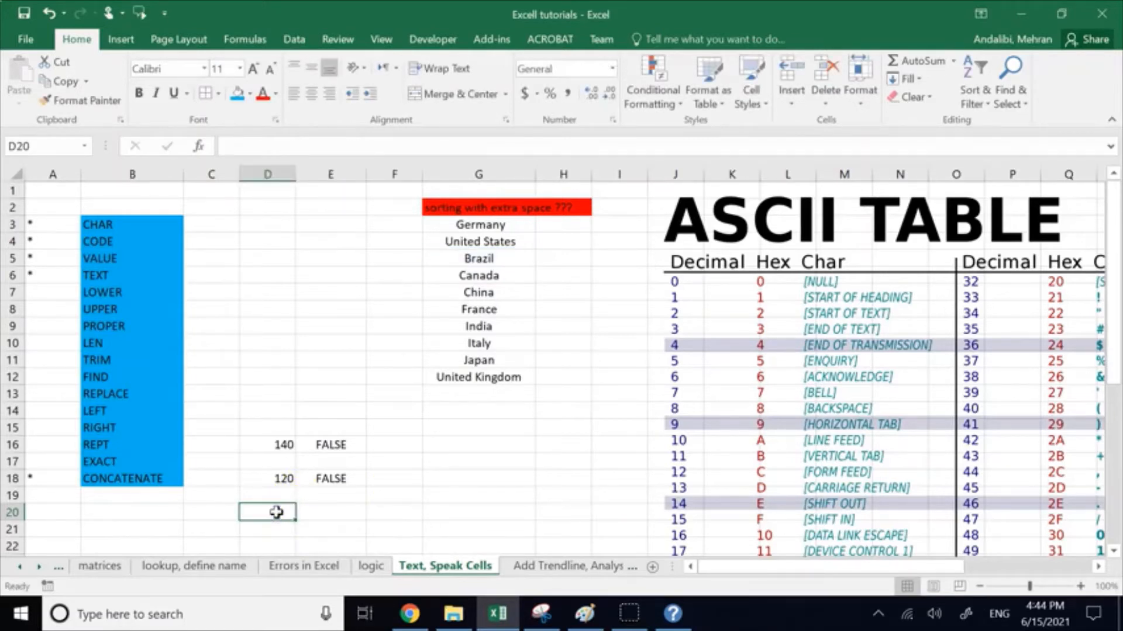
Step: Enter the course prefix EGR in each of the cells D3 through D9
left_click(266, 227)
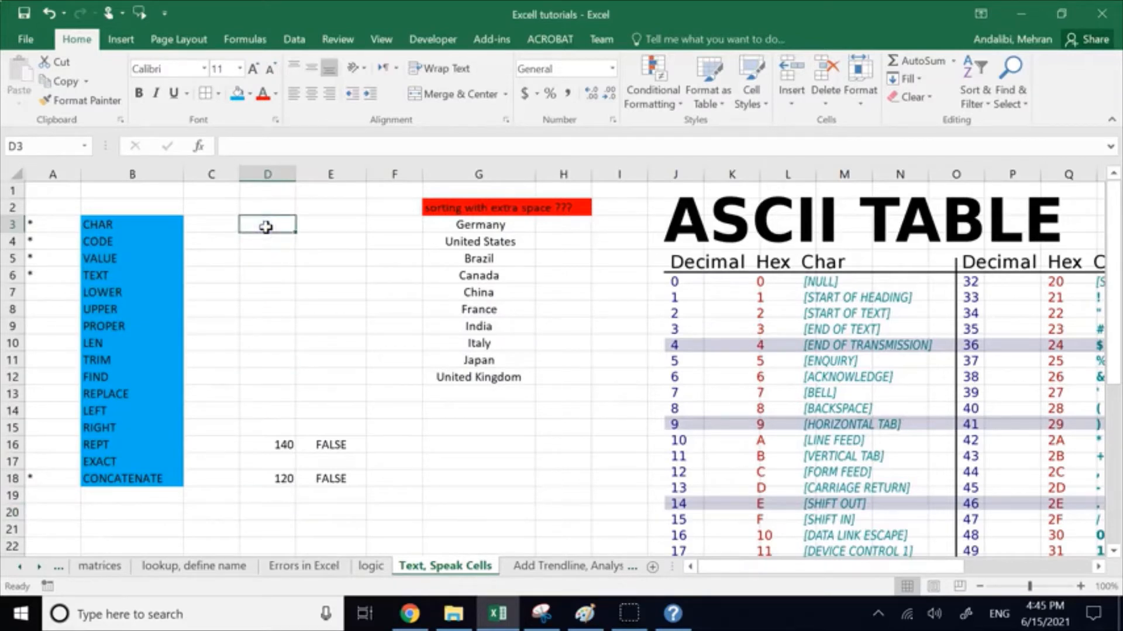
type("G")
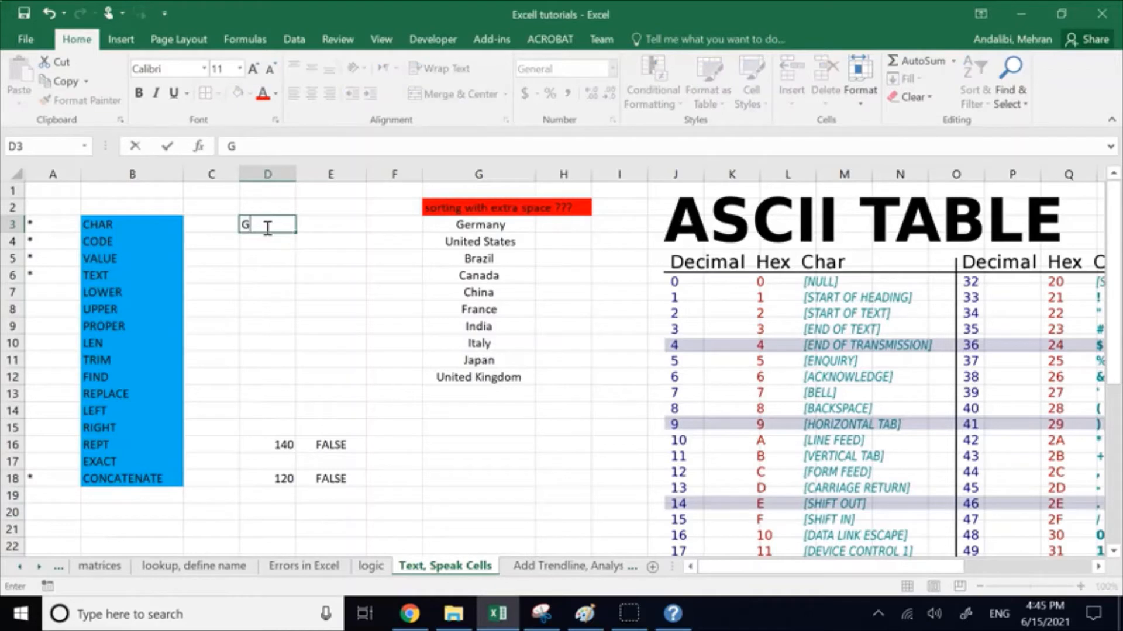
key("BackSpace")
type("EGP")
key("Return")
type("EGR")
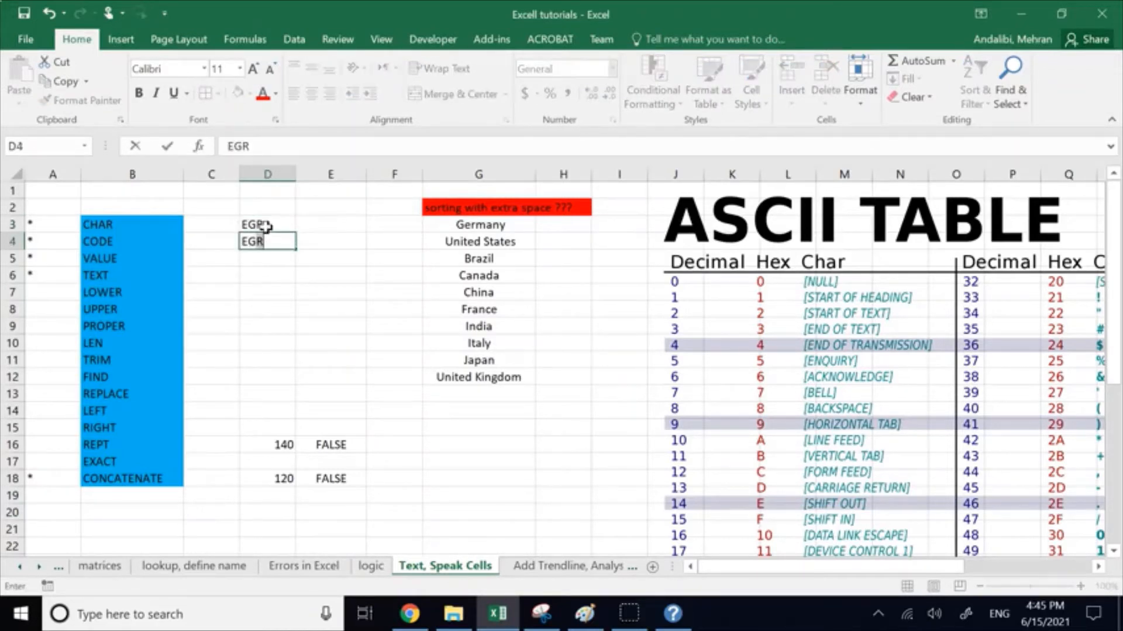
key("Return")
type("EGR")
key("Return")
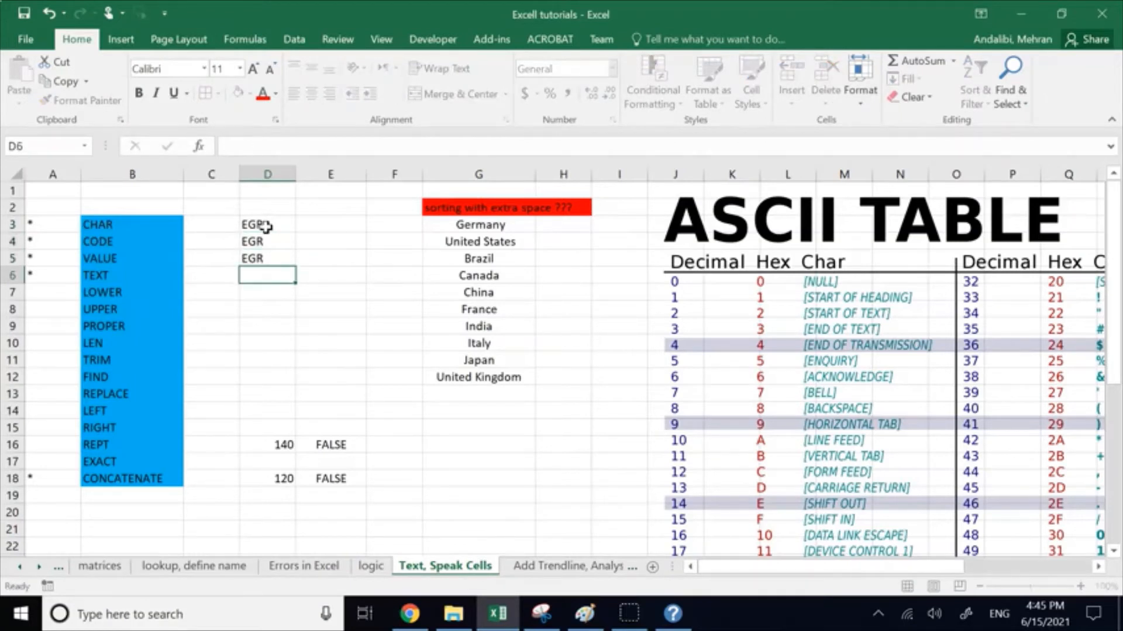
type("EGR")
key("Return")
type("E")
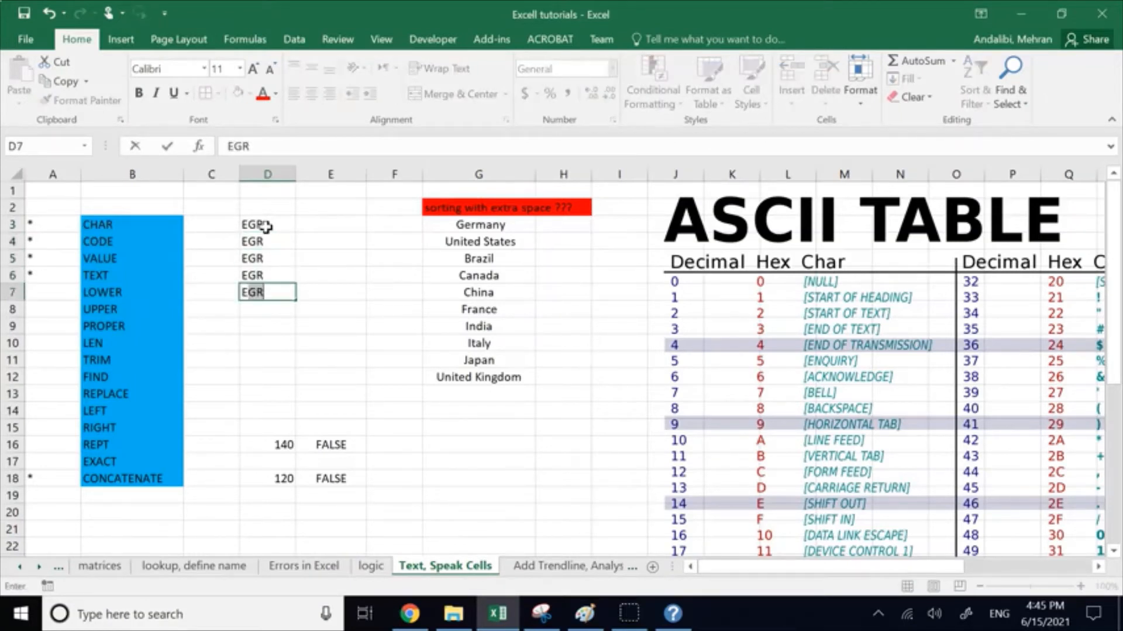
key("Return")
type("EGR")
key("Return")
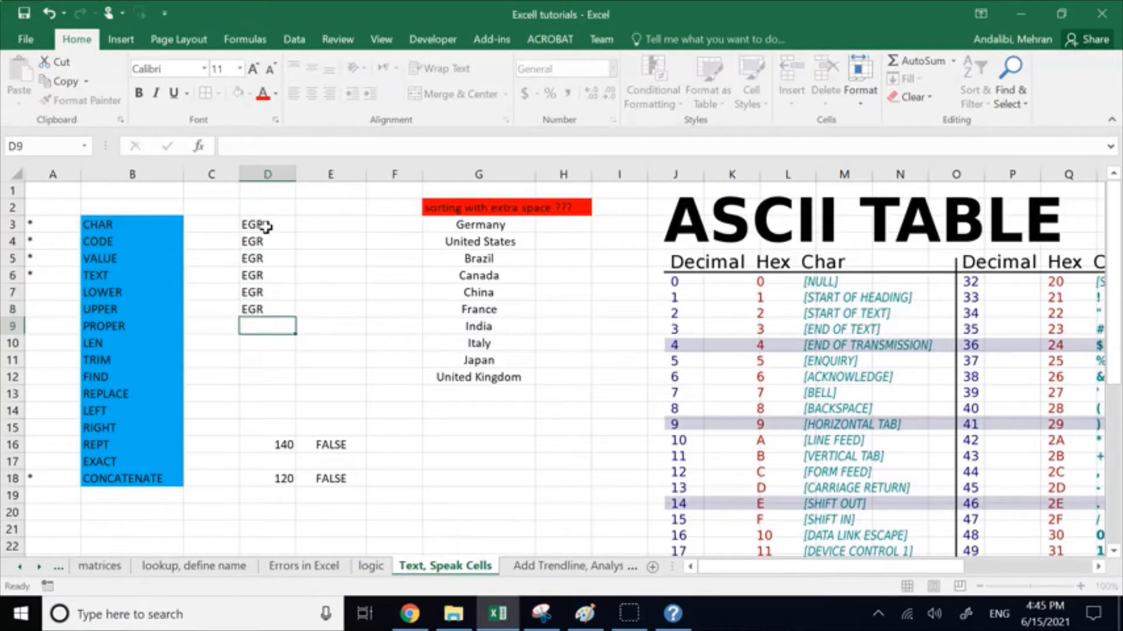
type("EGR")
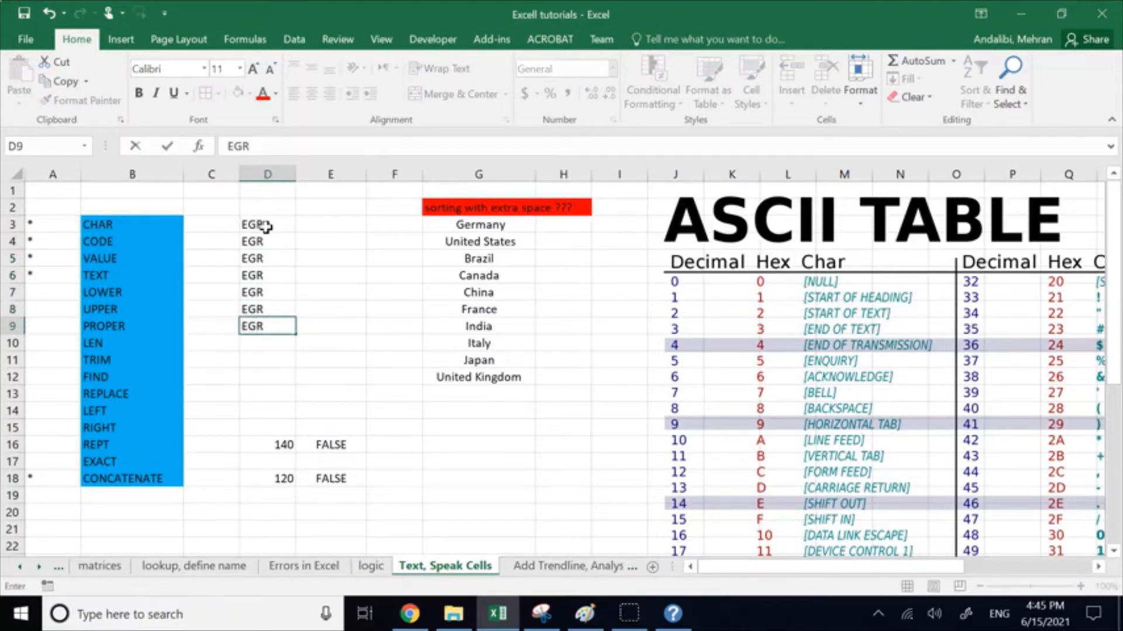
Step: Replace the prefix in D4 with ES and clear the entries in cells D5 through D12
left_click_drag(268, 243, 270, 332)
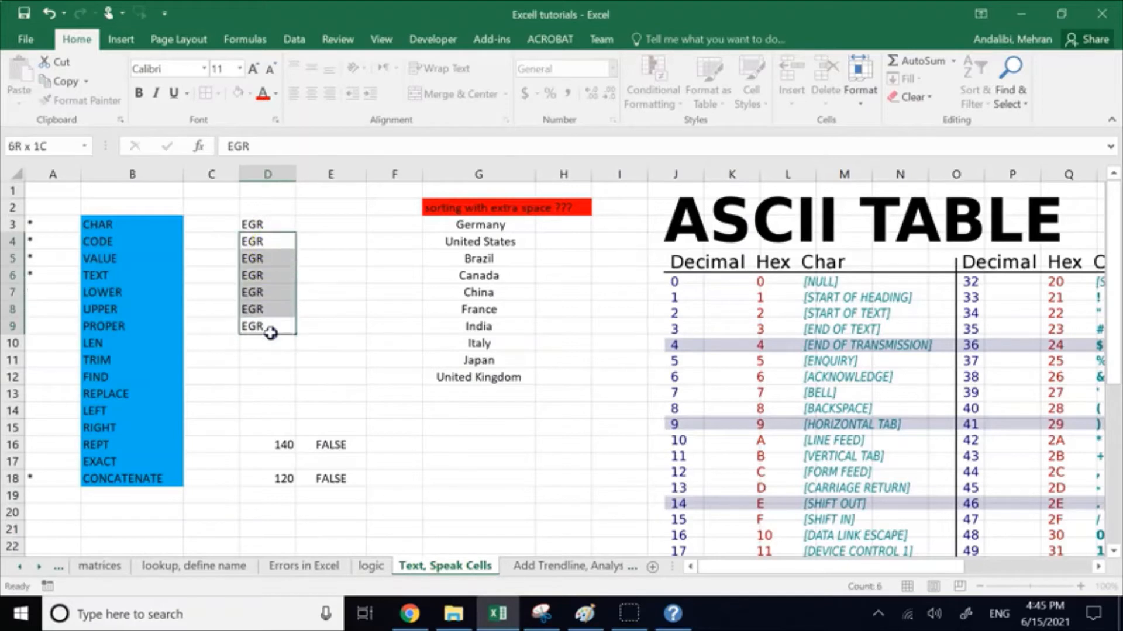
type("ES")
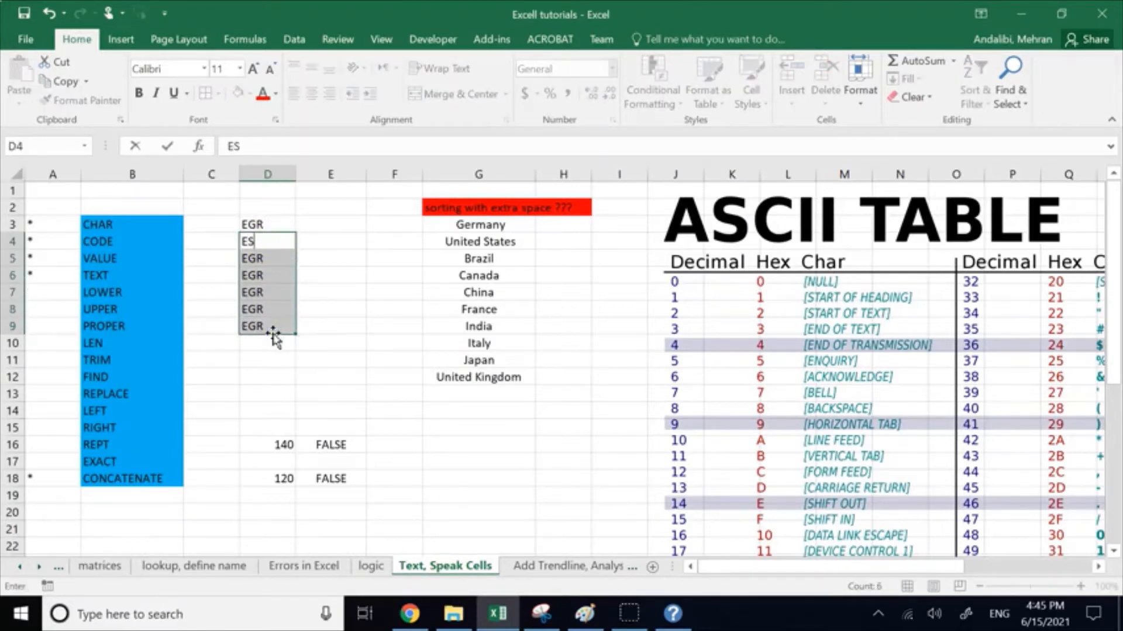
left_click_drag(273, 359, 271, 266)
type("MA")
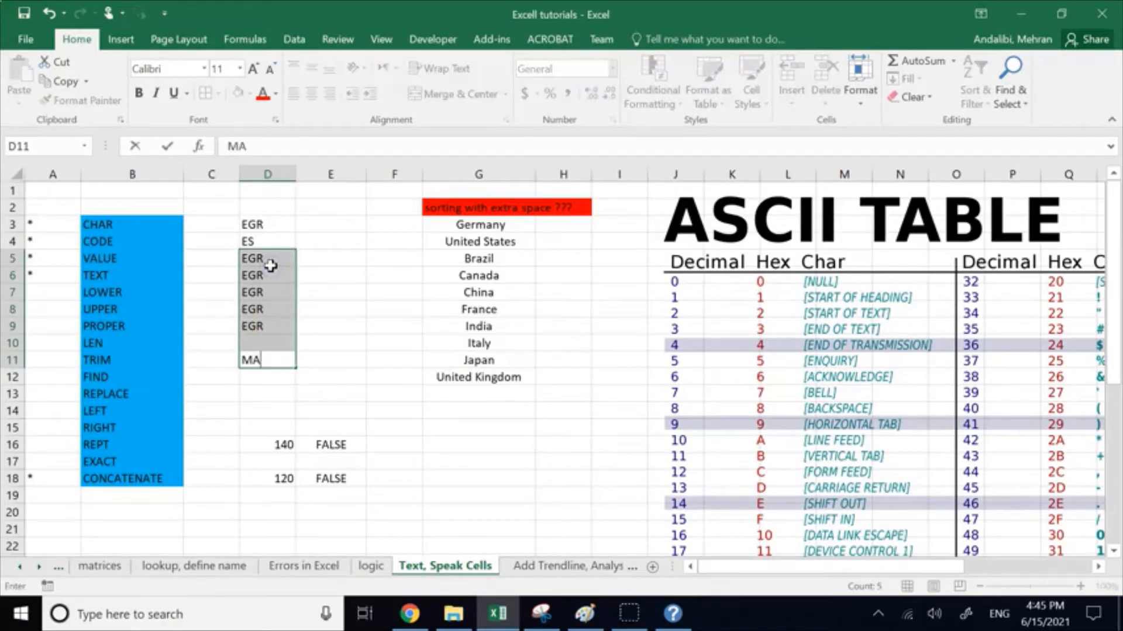
key("BackSpace")
left_click(275, 411)
left_click_drag(263, 377, 263, 265)
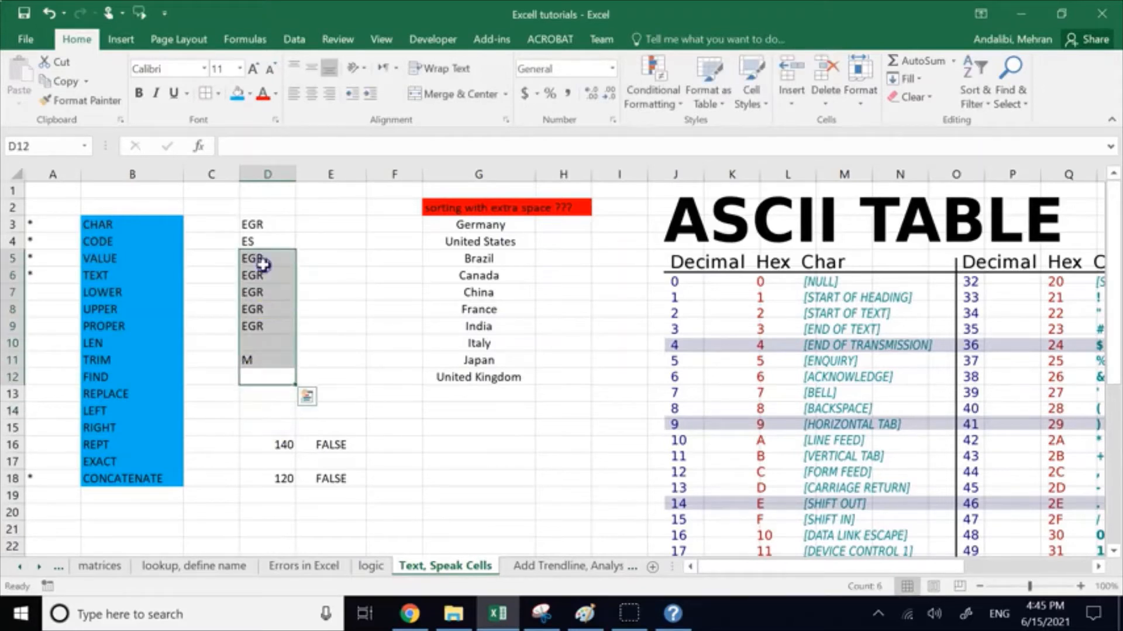
key("Delete")
type("ME")
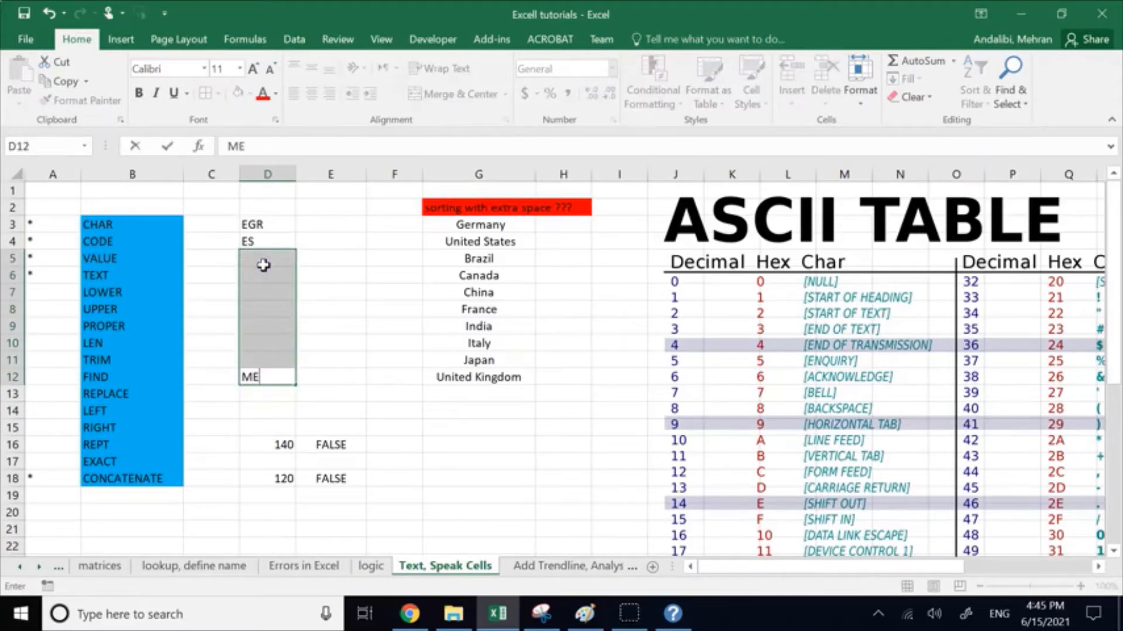
key("BackSpace")
left_click(378, 253)
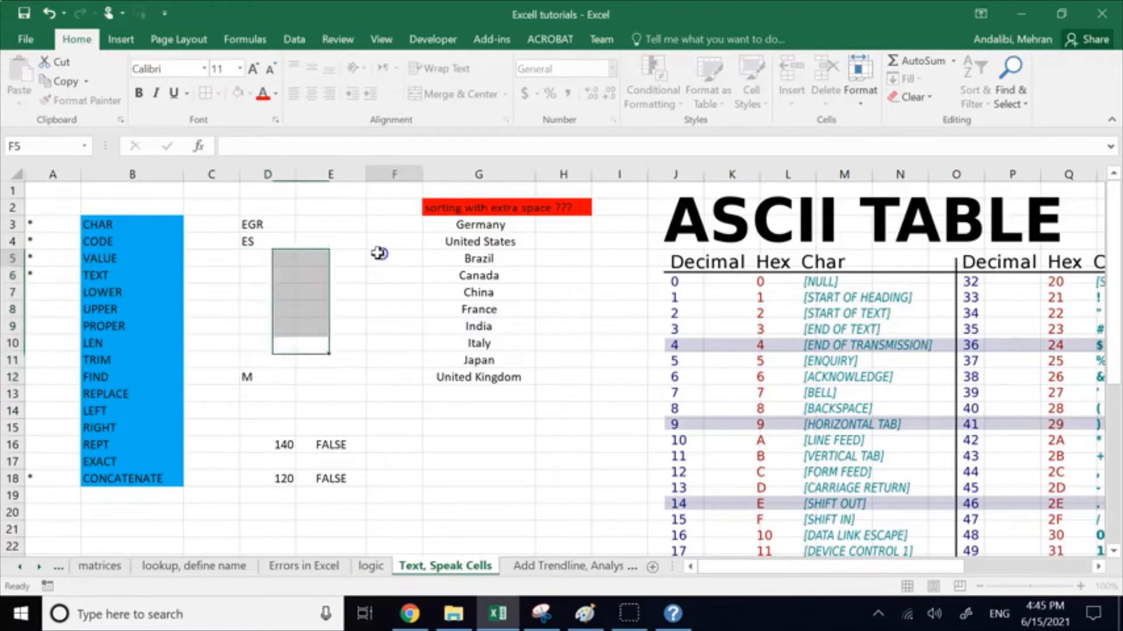
Step: Enter the prefixes ME, AE and EE in cells D5, D6 and D7, and clear the stray entry in D12
left_click(268, 261)
type("ME")
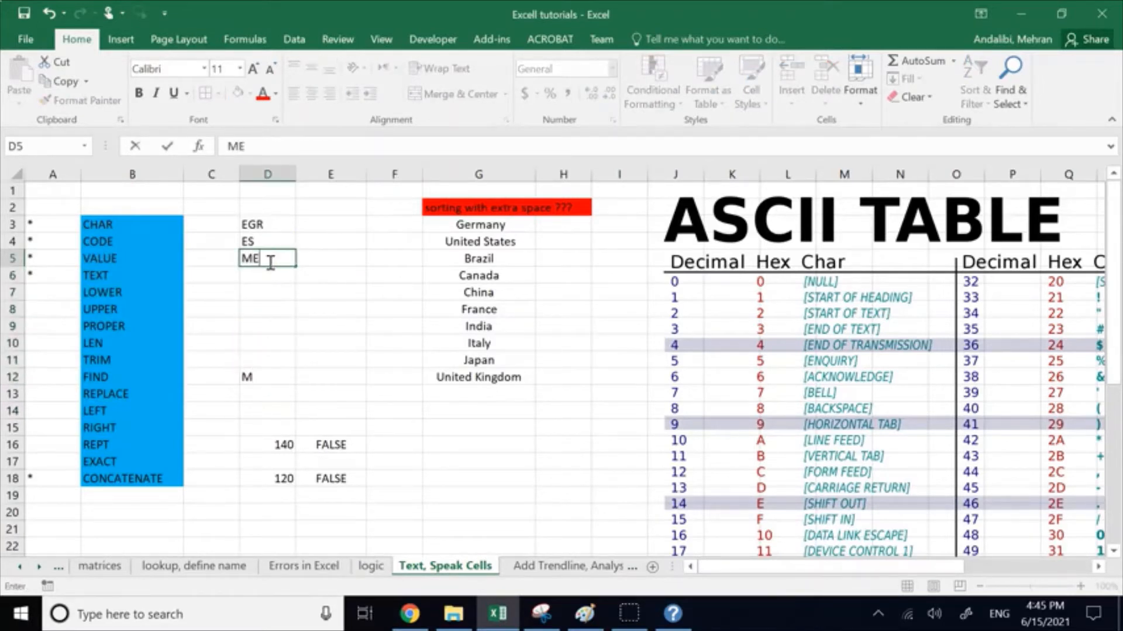
key("Return")
type("AE")
key("Return")
type("EE")
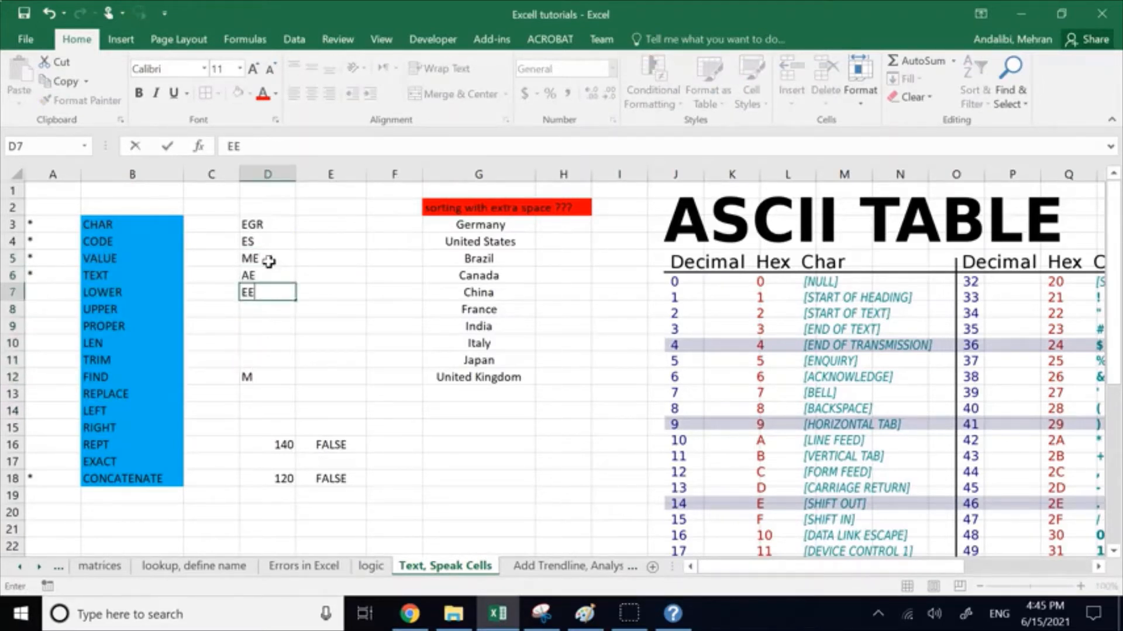
key("Return")
left_click(268, 377)
key("Delete")
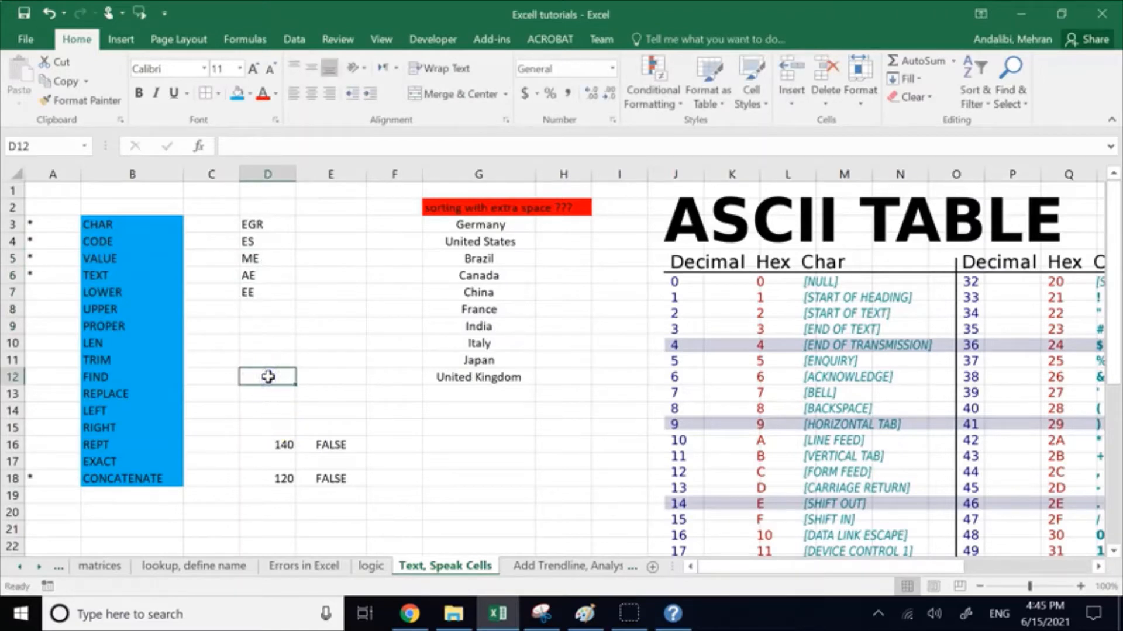
left_click(353, 272)
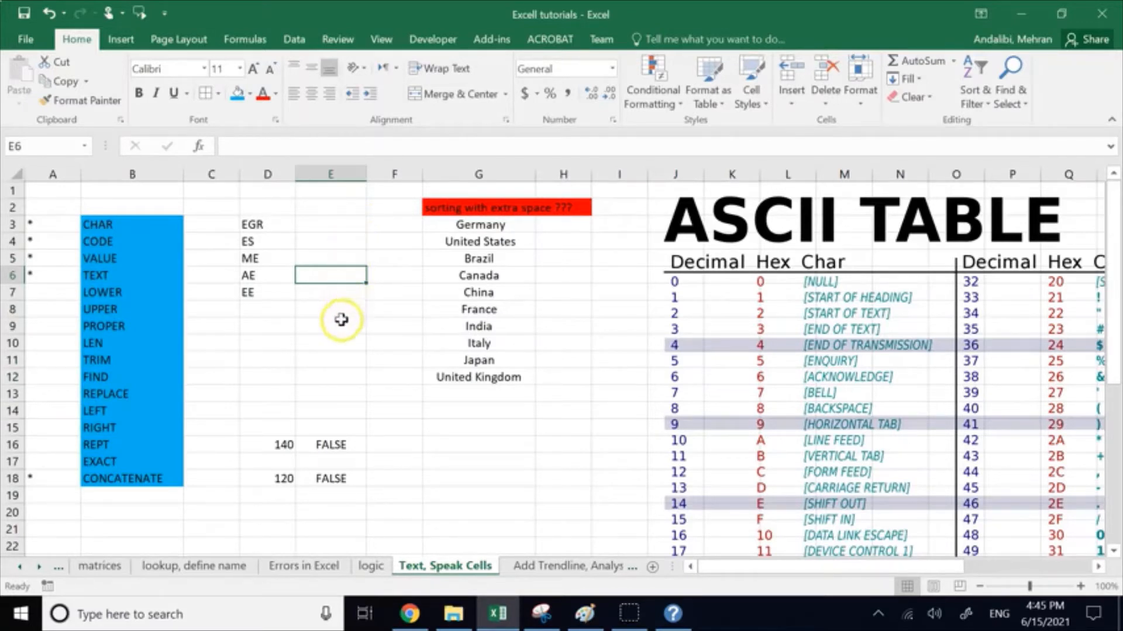
left_click(283, 222)
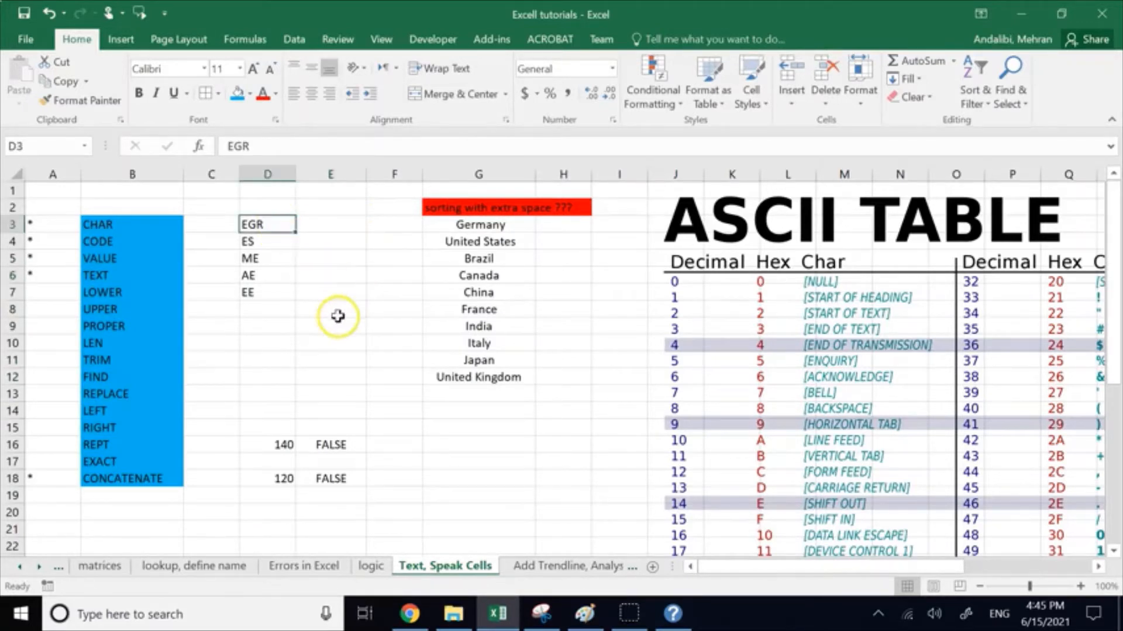
left_click_drag(328, 326, 334, 381)
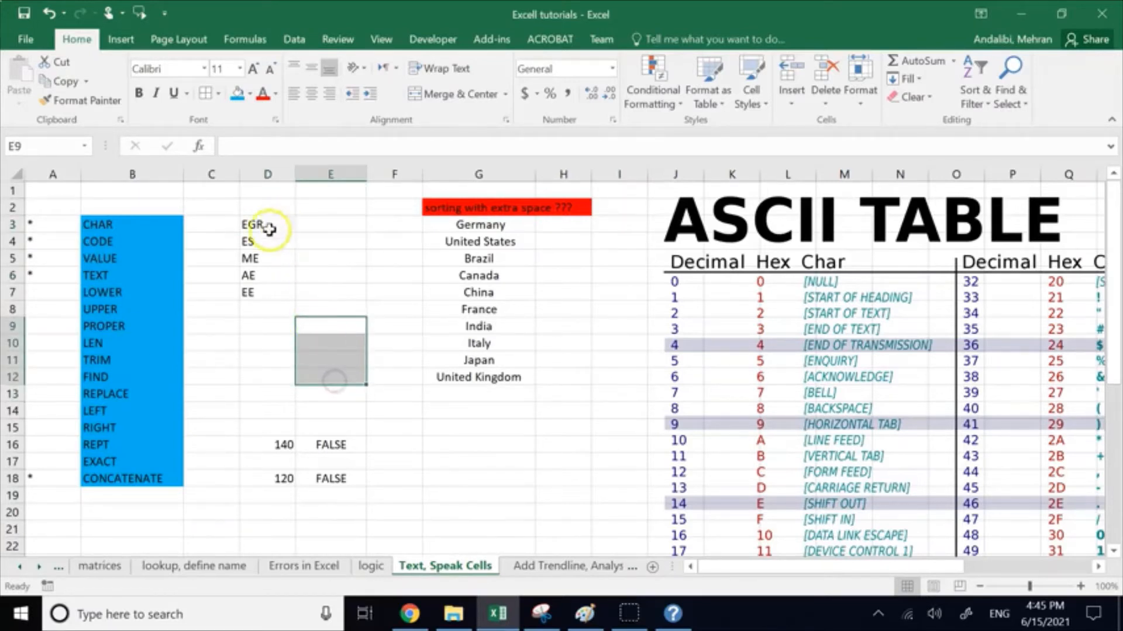
left_click(383, 394)
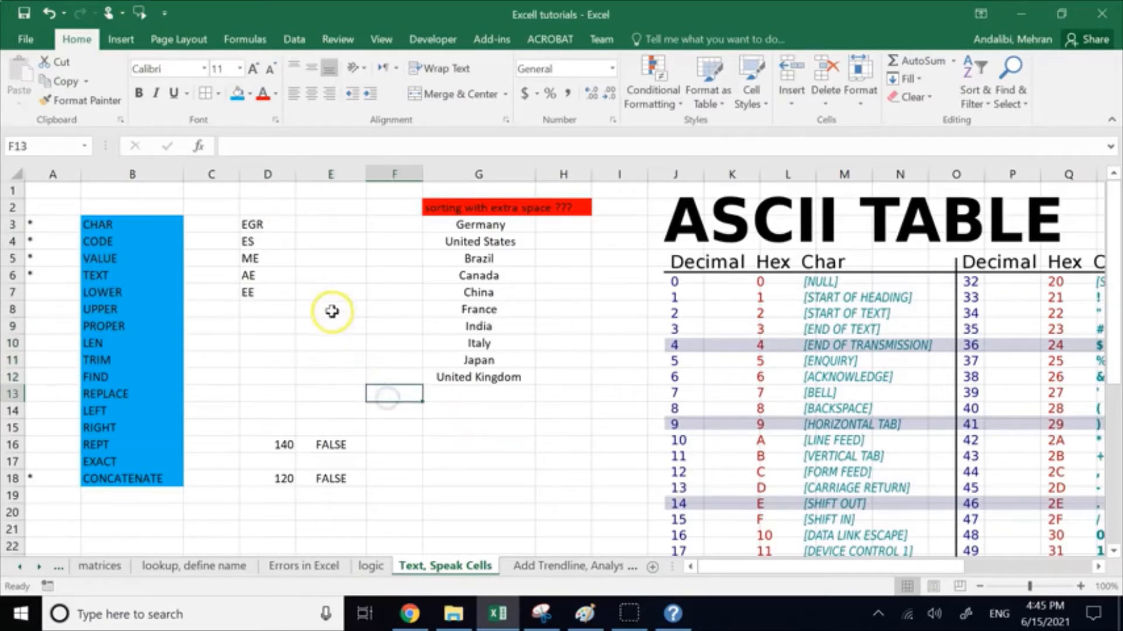
left_click_drag(331, 325, 328, 375)
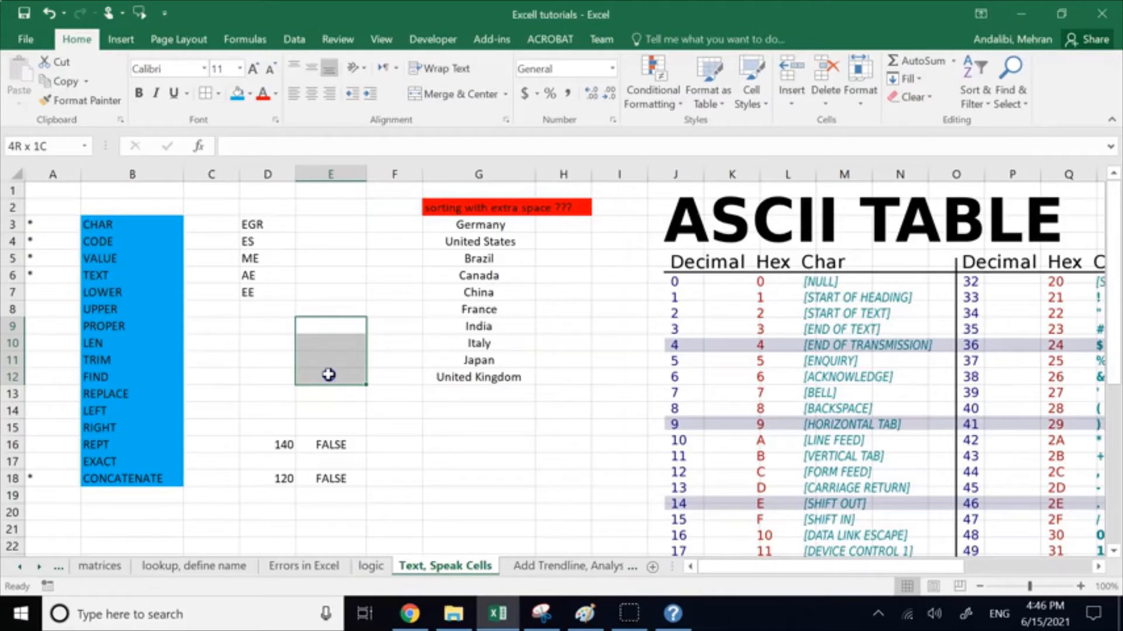
left_click_drag(329, 375, 329, 375)
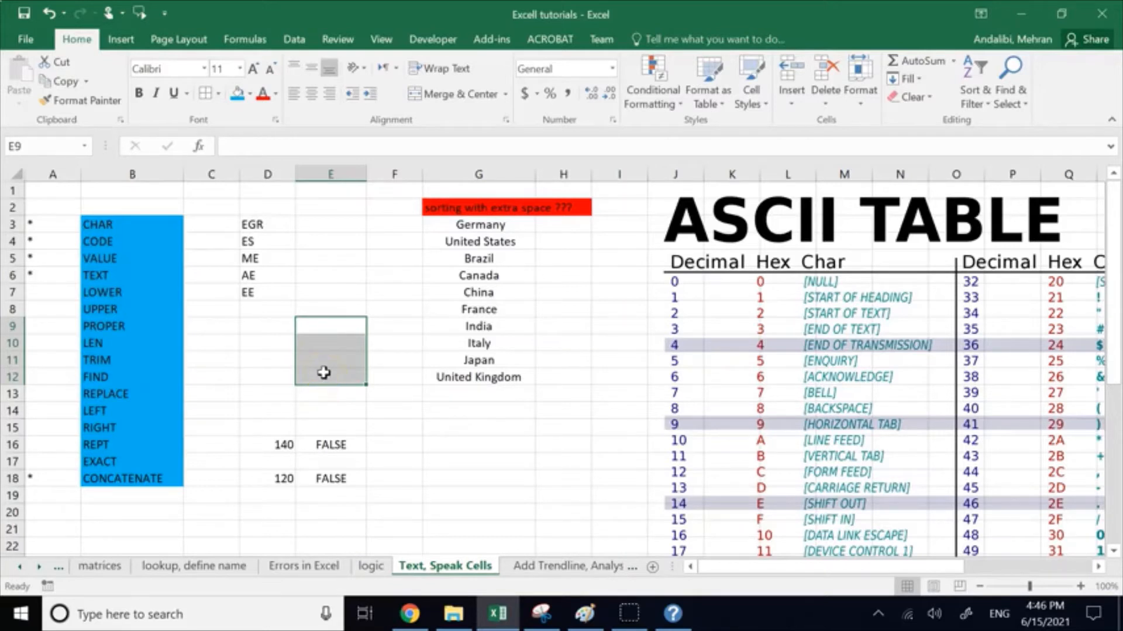
Step: Enter the section code EGR115-1 as plain text in cell E9
double_click(329, 326)
type("egr")
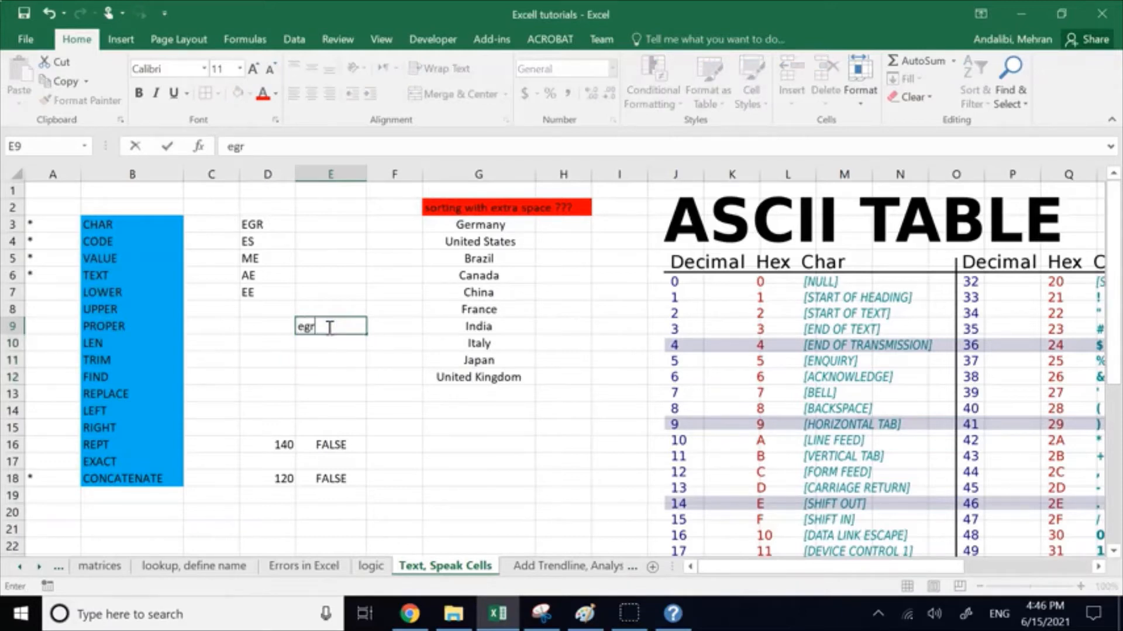
key("BackSpace")
key("BackSpace")
key("BackSpace")
type("e")
key("BackSpace")
type("EGR115")
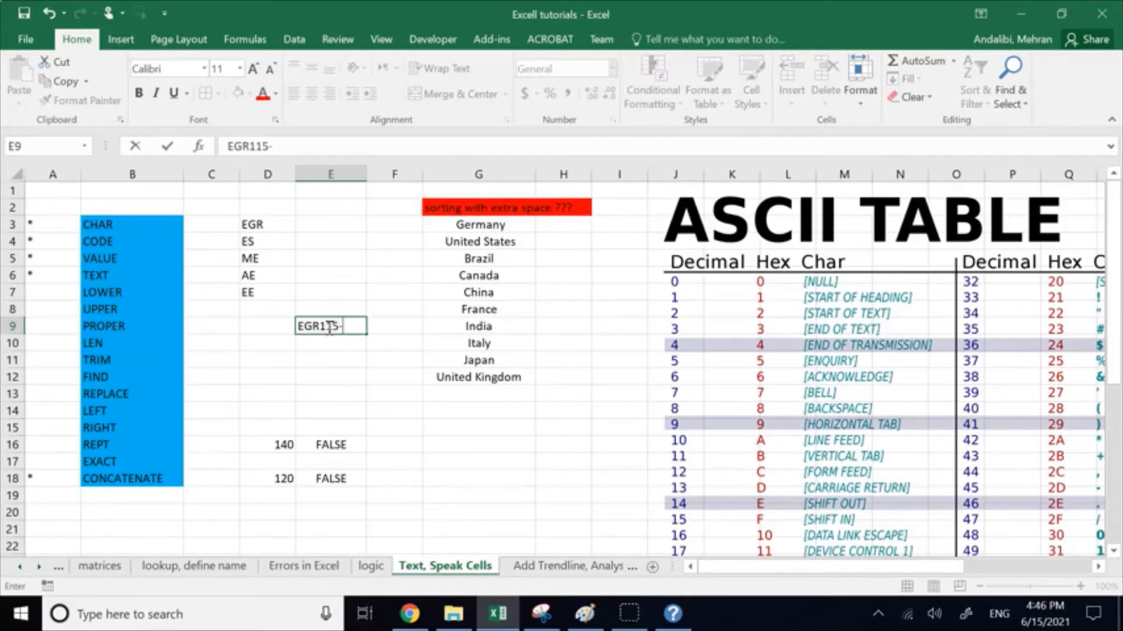
type("-1")
key("Return")
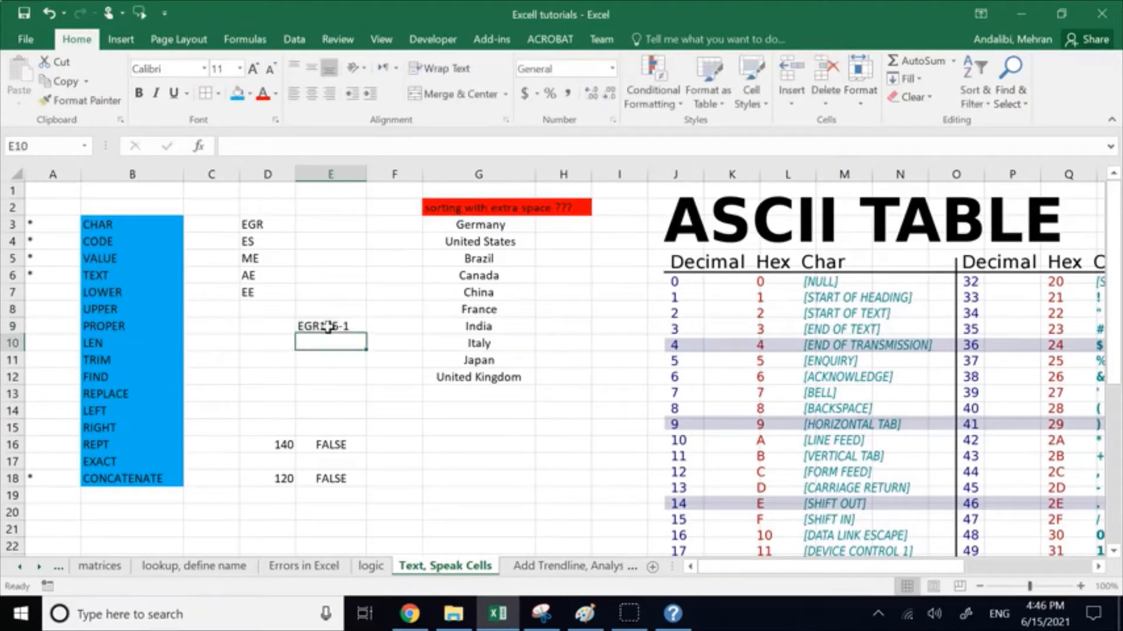
Step: Enter the section codes EGR115-2 in cell E10 and EGR115-3 in cell E11 as plain text
type("EGR")
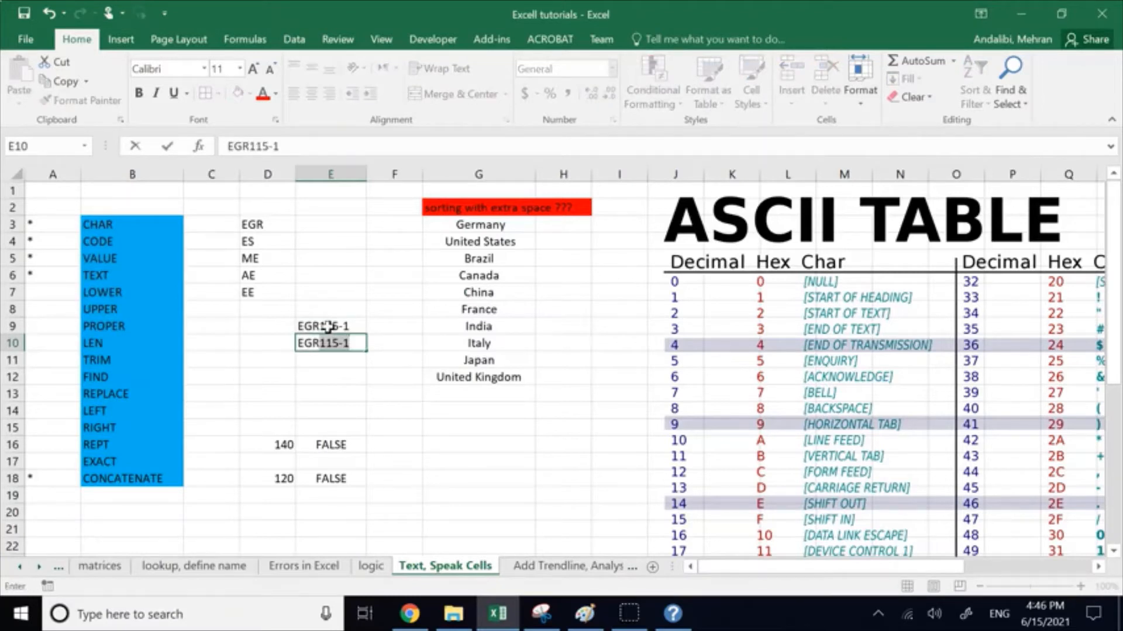
type("115-2")
key("Return")
type("EGR1")
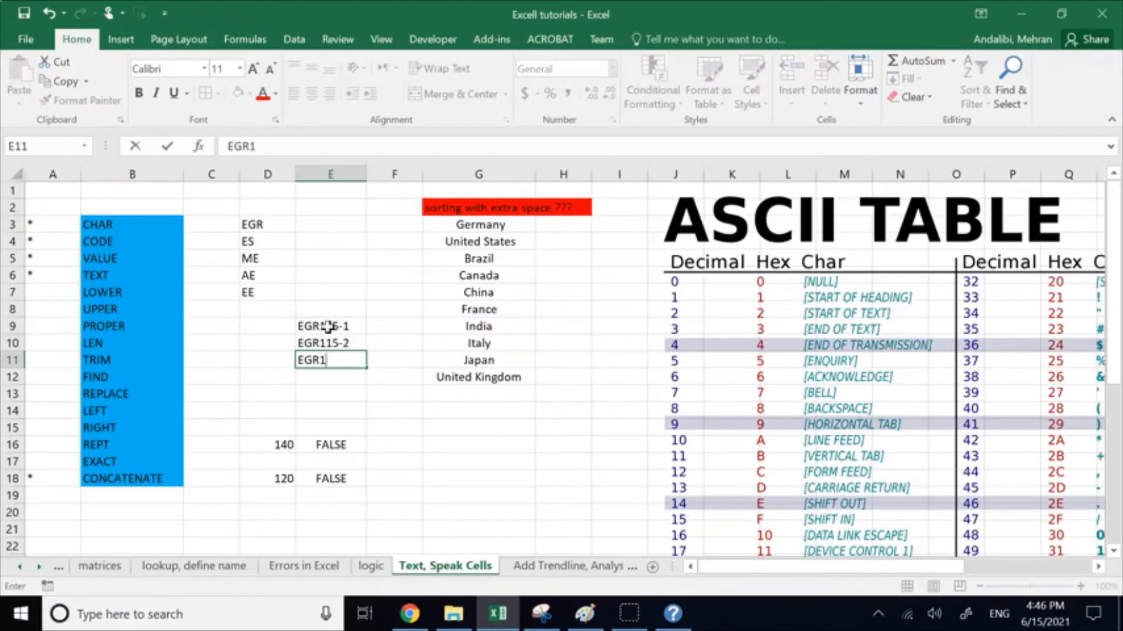
type("15-3")
key("Return")
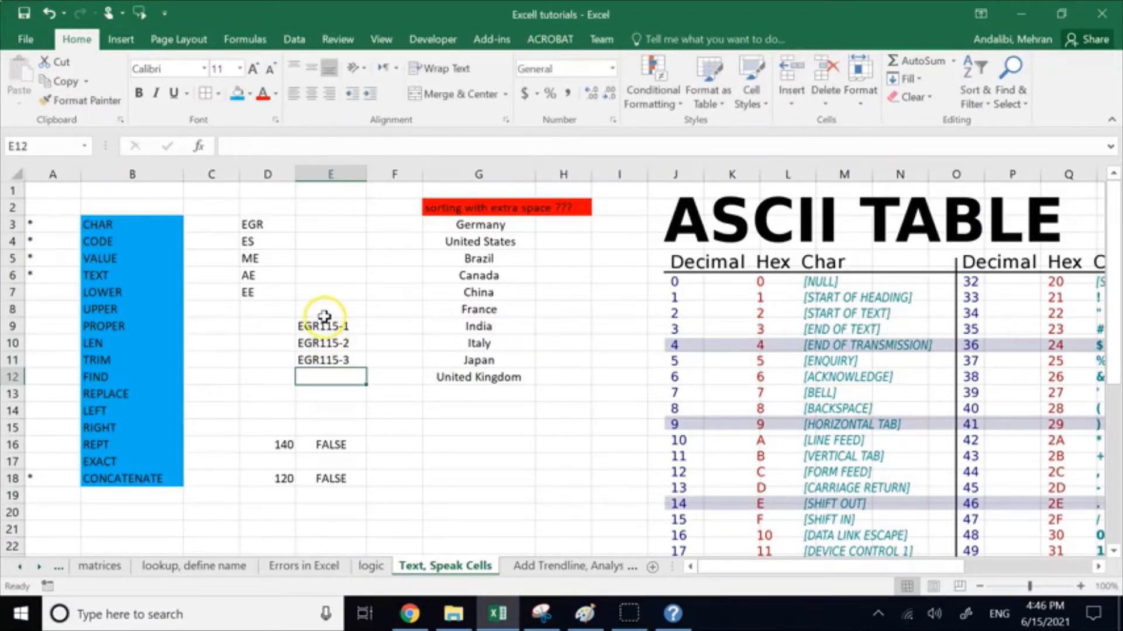
Step: Append 115 to the EGR prefix in cell D3 so the entry reads EGR115
left_click_drag(325, 323, 308, 358)
left_click(281, 226)
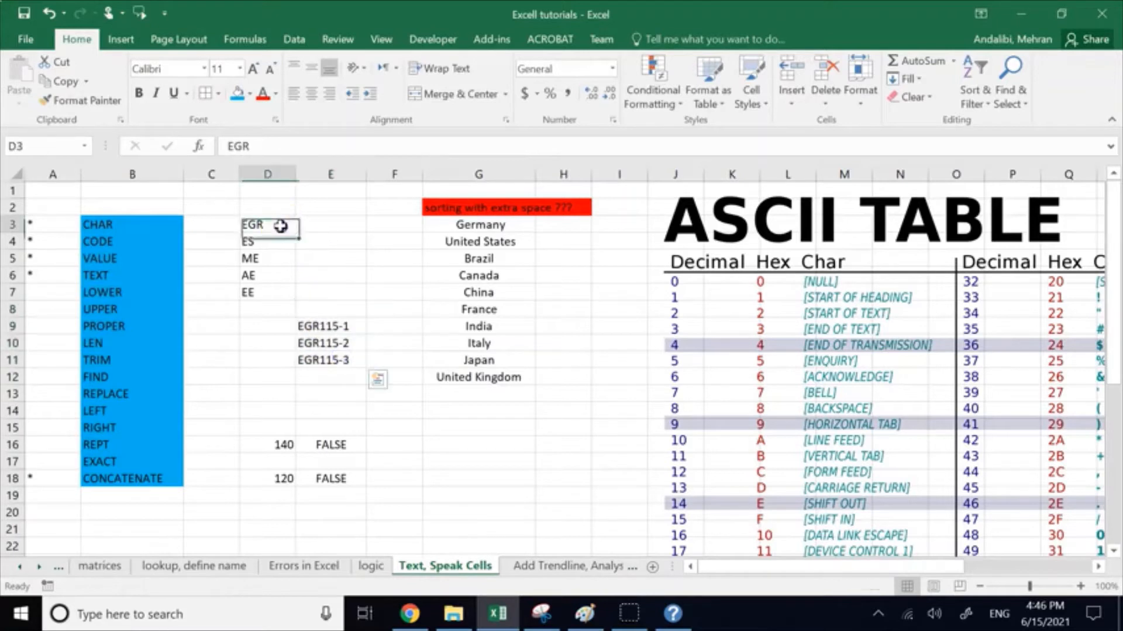
double_click(280, 226)
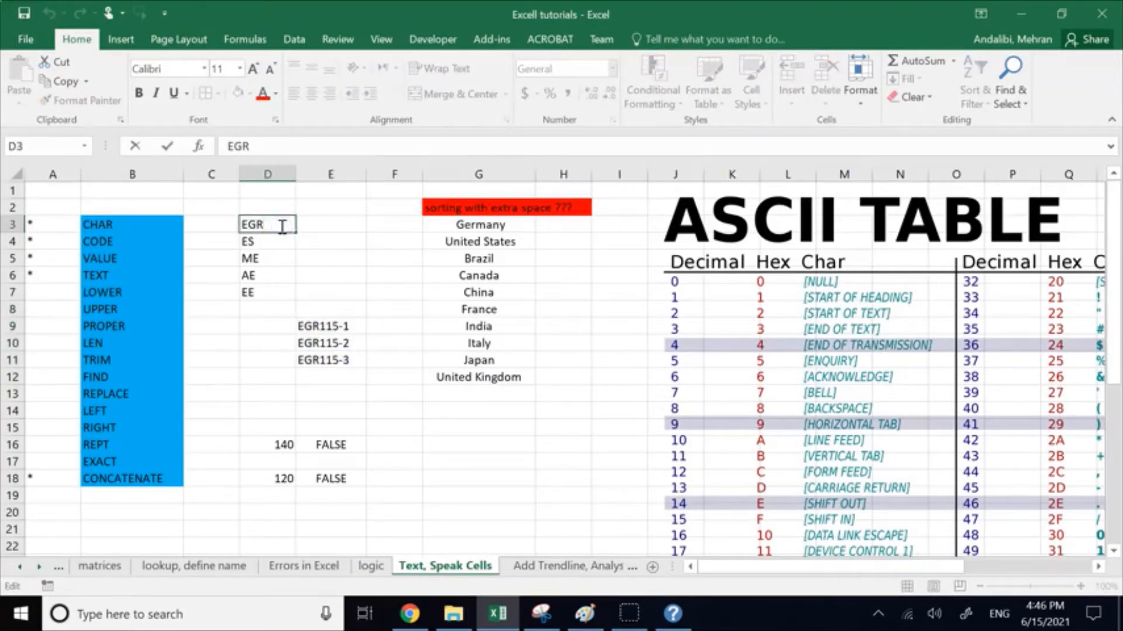
type("115")
left_click(374, 259)
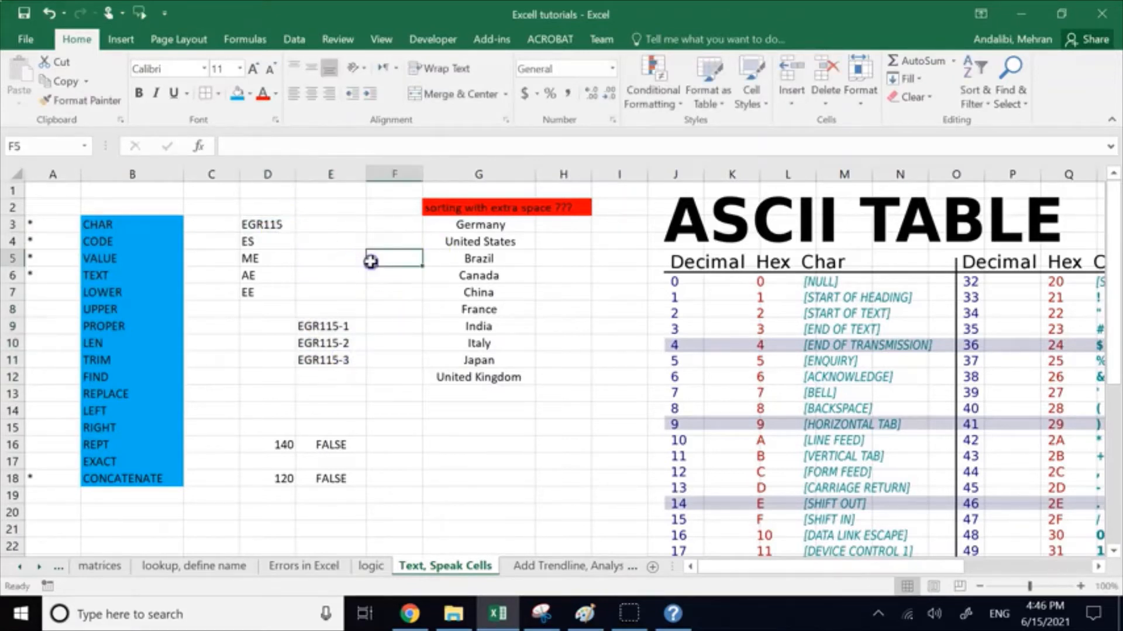
Step: Clear the three manually entered section codes from cells E9 through E11
left_click_drag(327, 326, 351, 359)
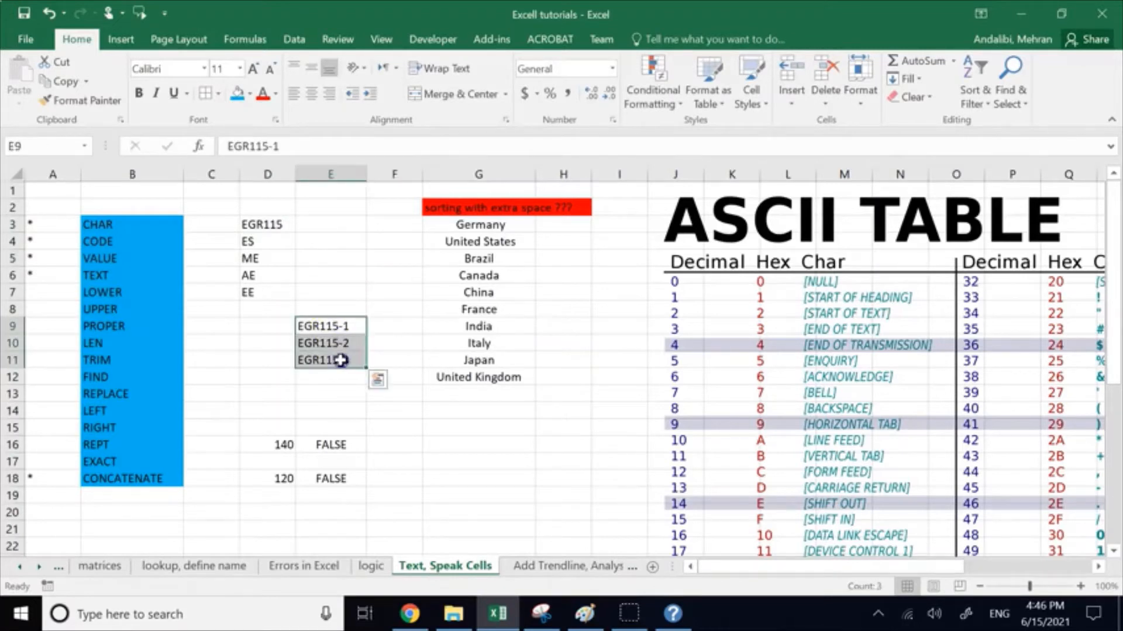
key("Delete")
left_click_drag(275, 325, 276, 376)
left_click(315, 328)
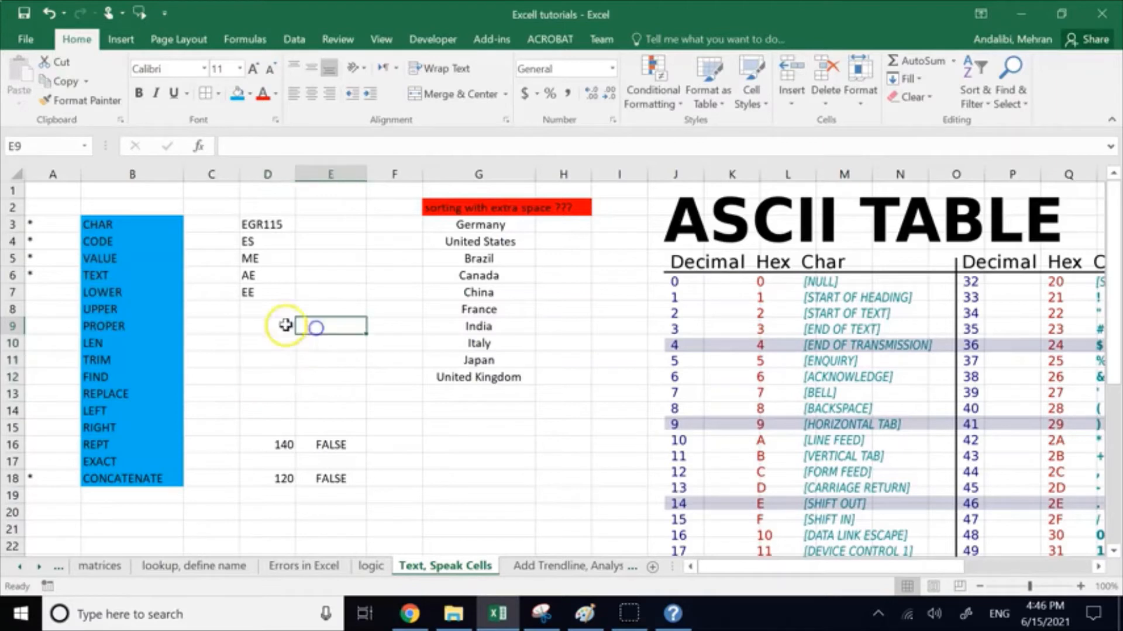
Step: Enter 1 and 2 in cells D9 and D10, and extend the number series down to 5 in D13
left_click(267, 325)
type("1")
key("Return")
type("2")
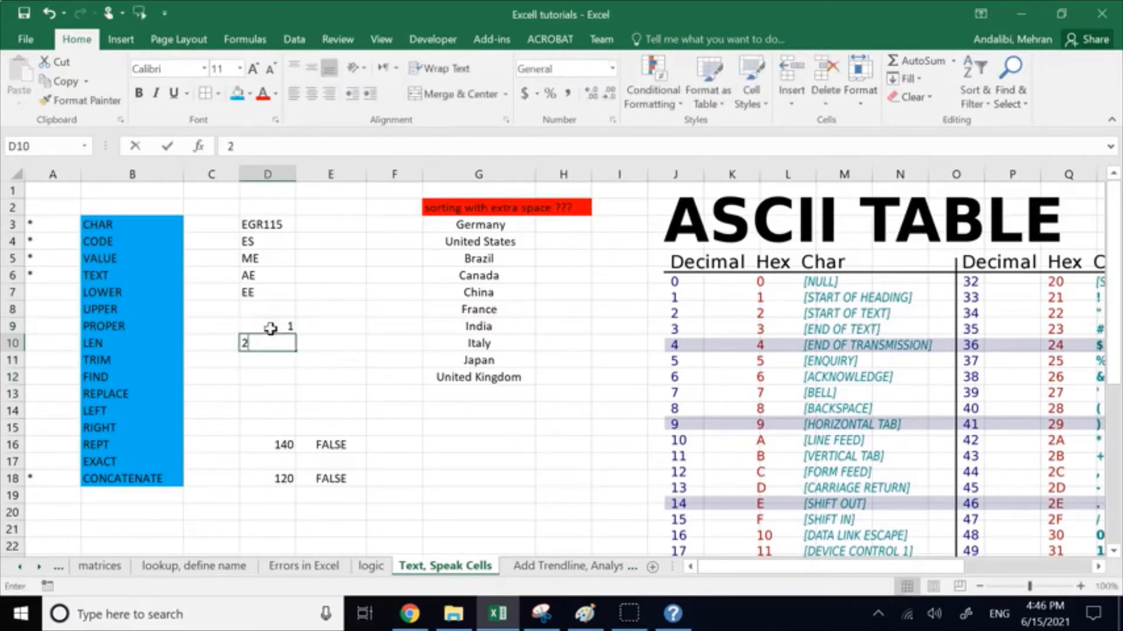
key("Return")
left_click(270, 328)
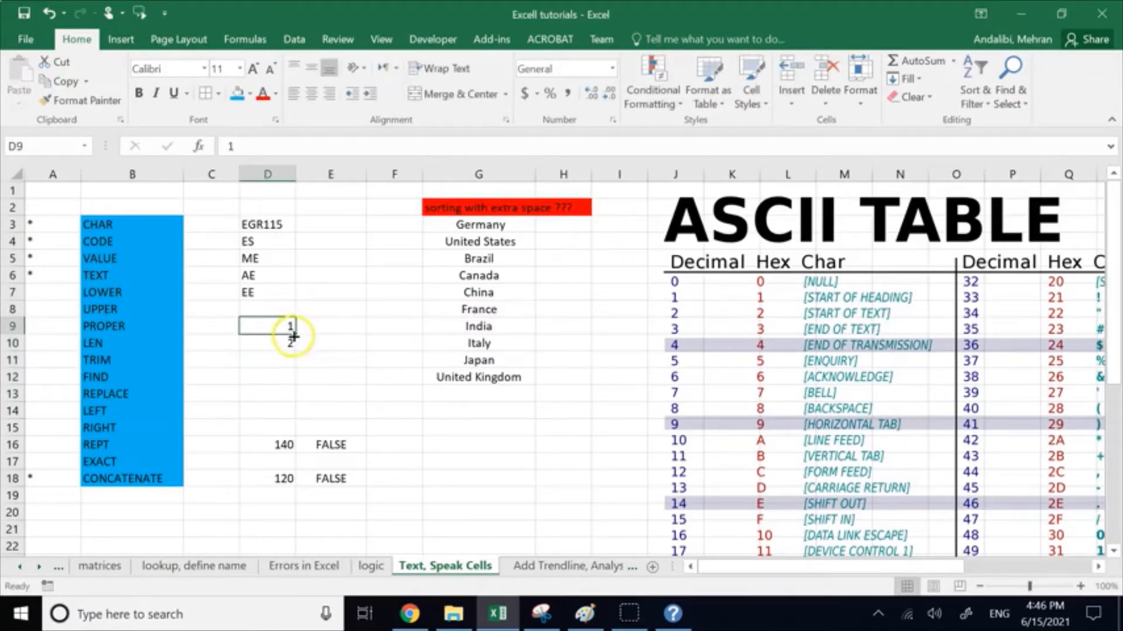
left_click_drag(284, 376, 280, 362)
left_click_drag(254, 326, 298, 398)
left_click(349, 361)
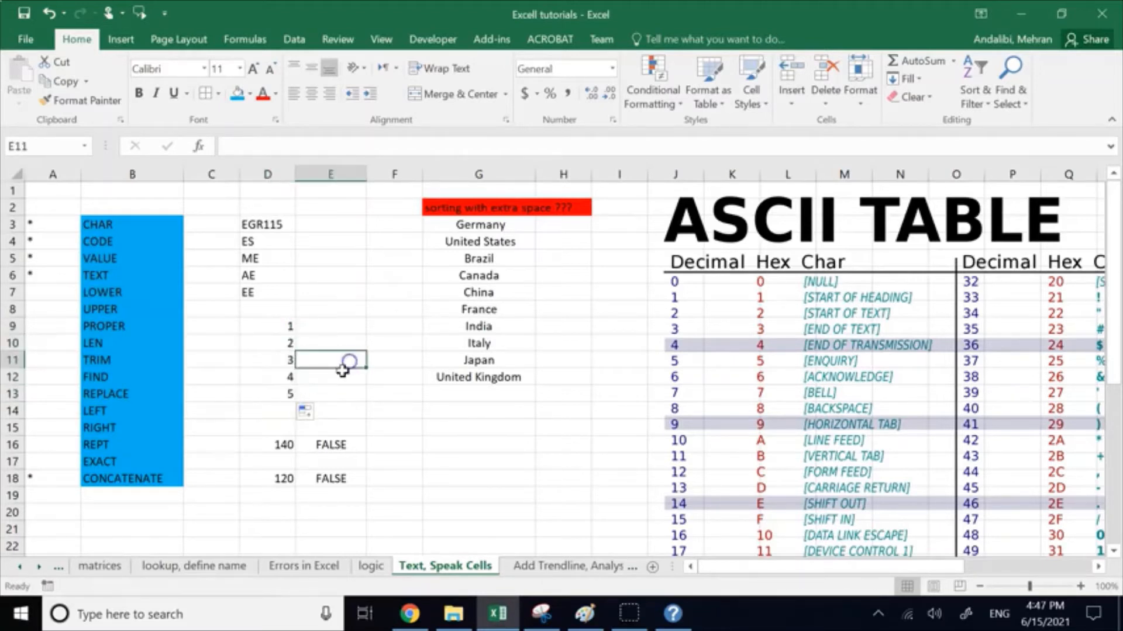
Step: Enter a CONCATENATE formula in cell E9 that joins D3, a "-" separator and the number in D9
left_click(313, 329)
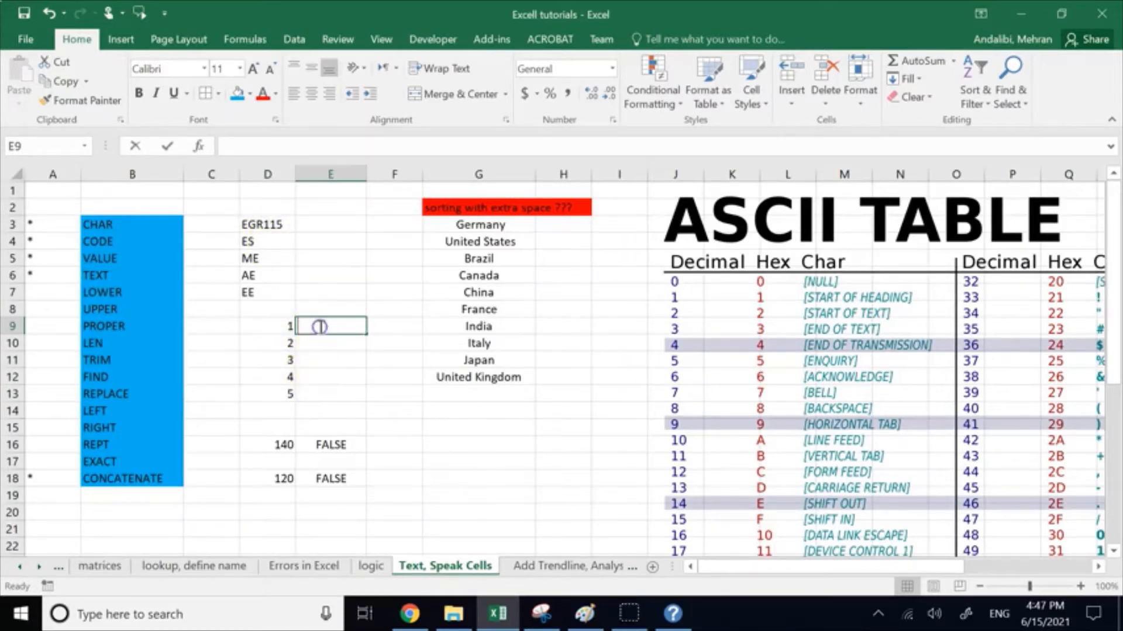
type("=")
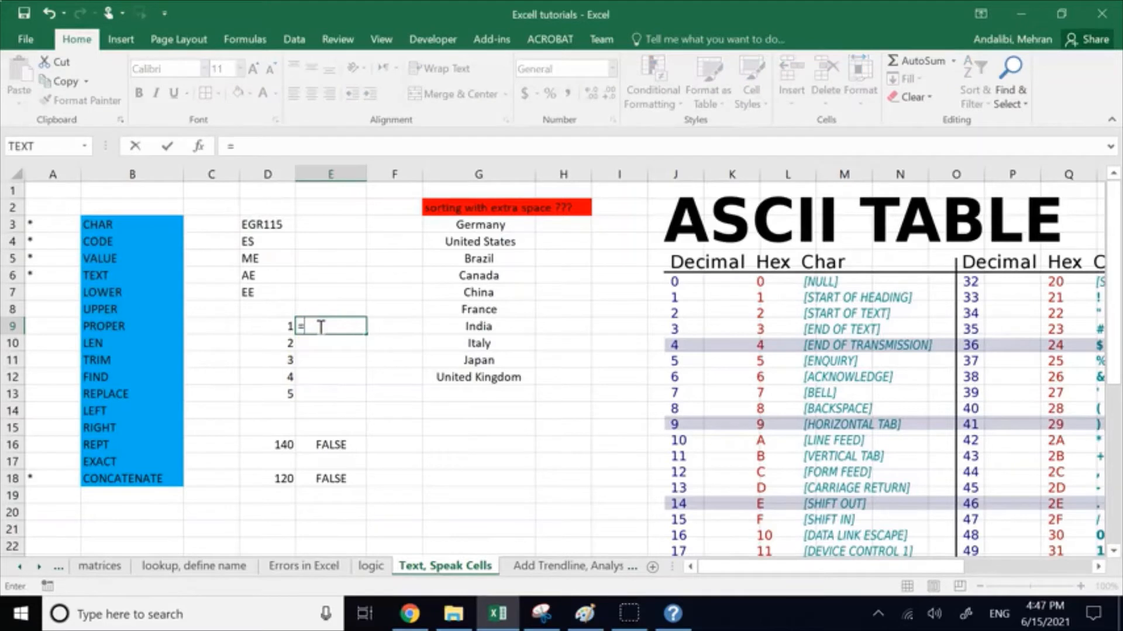
type("conc")
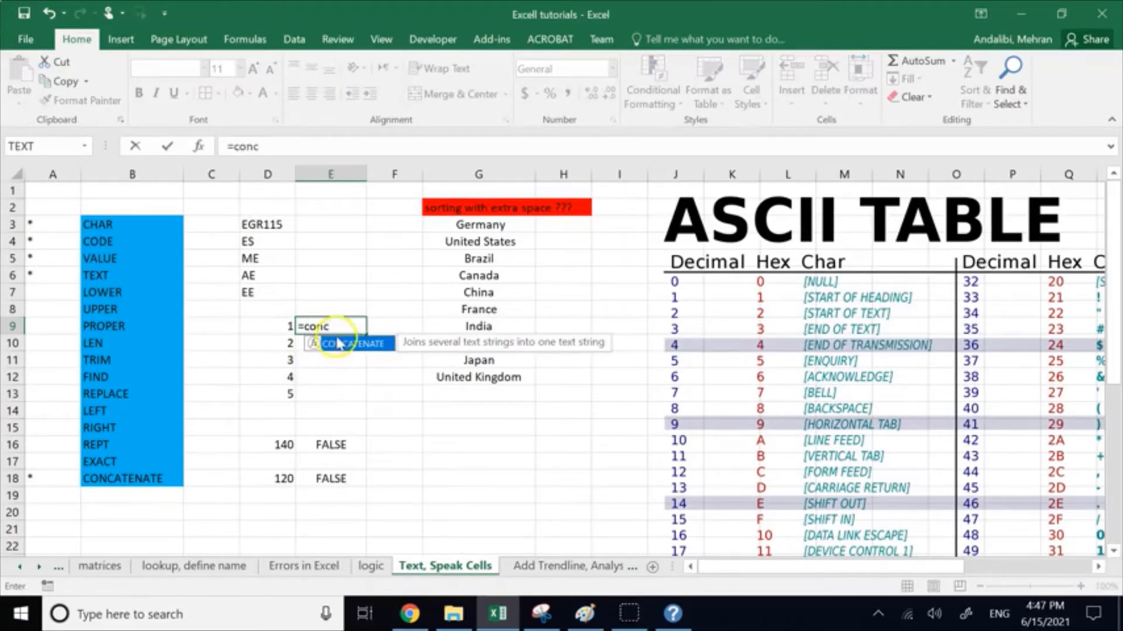
double_click(337, 344)
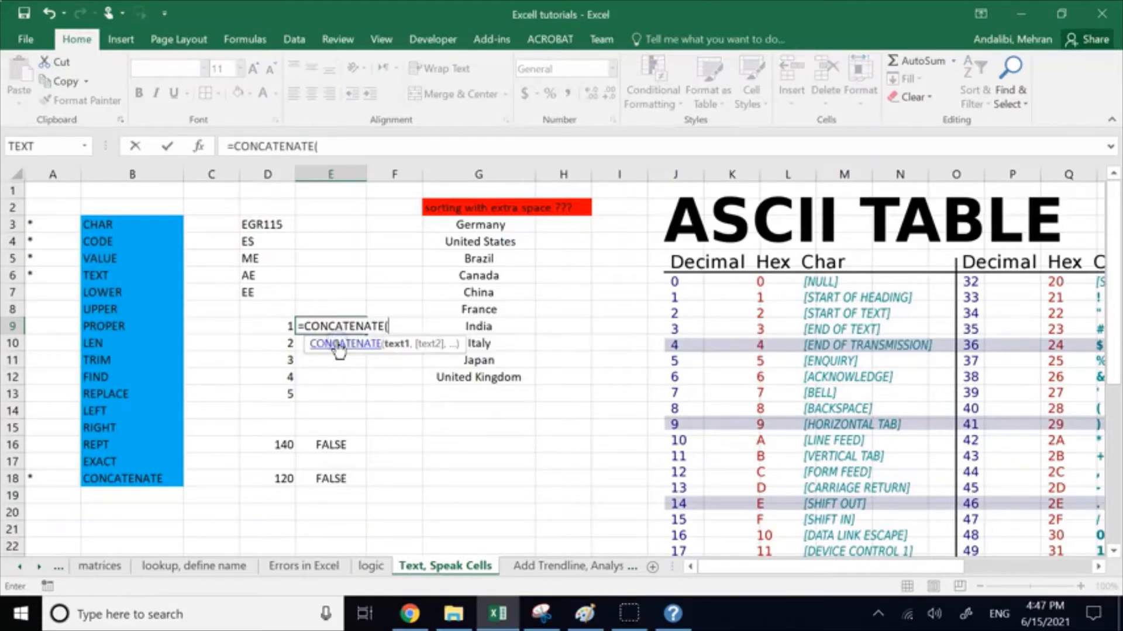
left_click(276, 222)
type(",\"-")
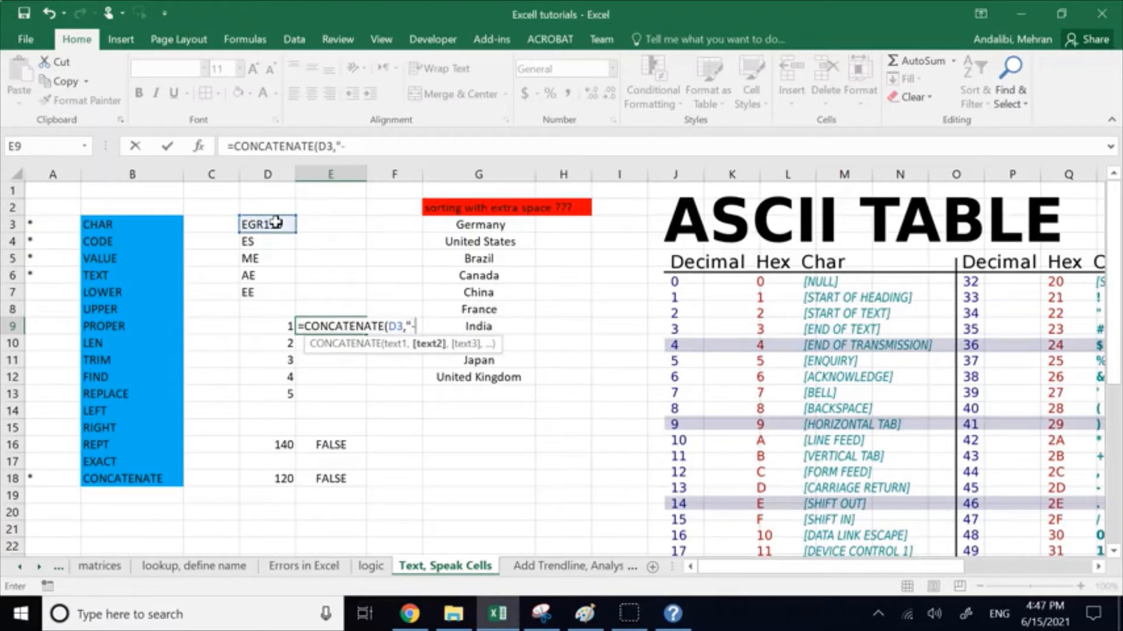
type("\",1")
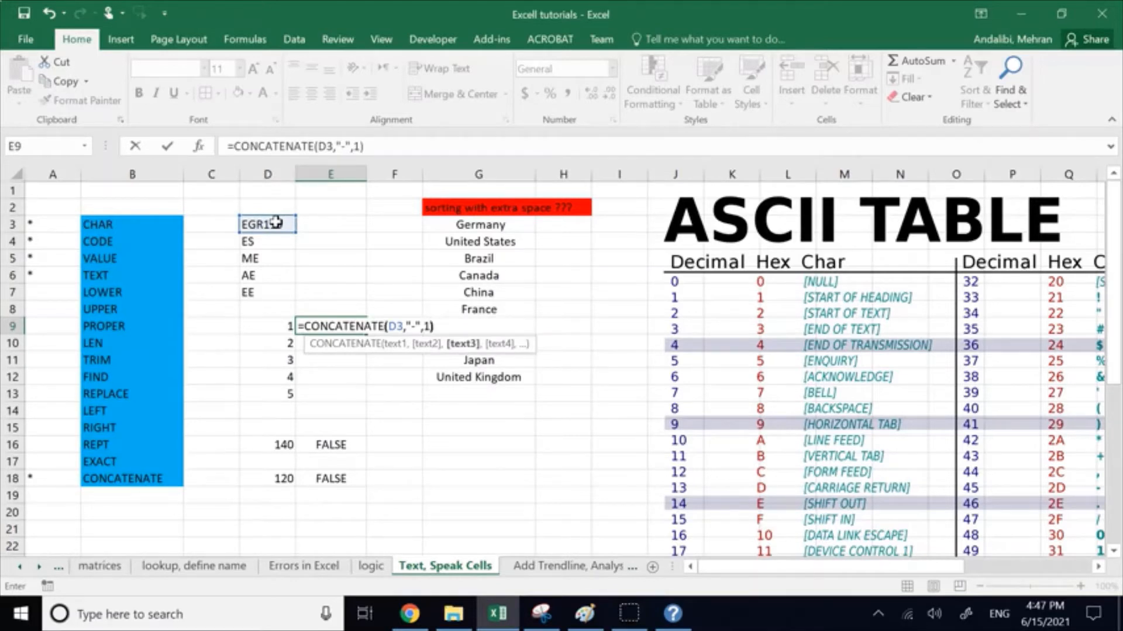
key("BackSpace")
key("BackSpace")
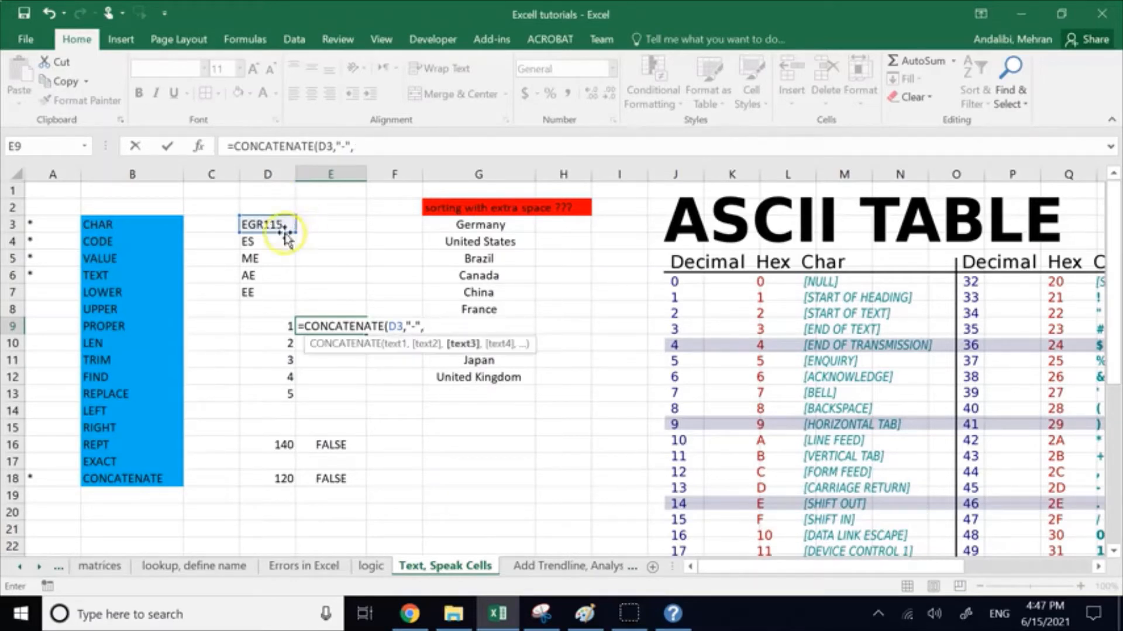
left_click(281, 323)
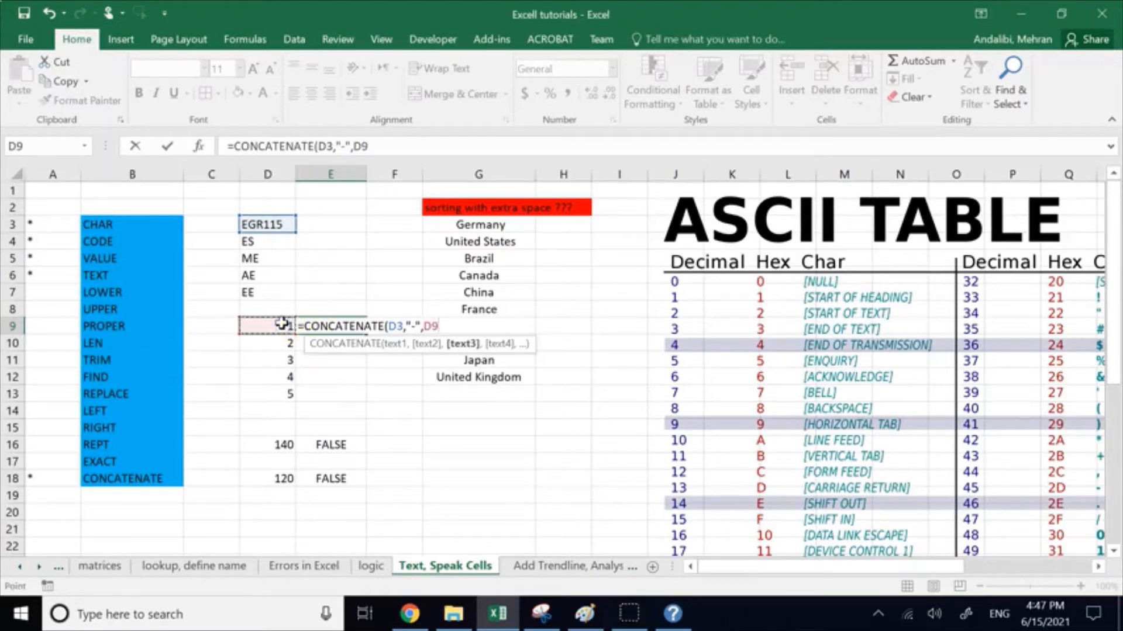
type(")")
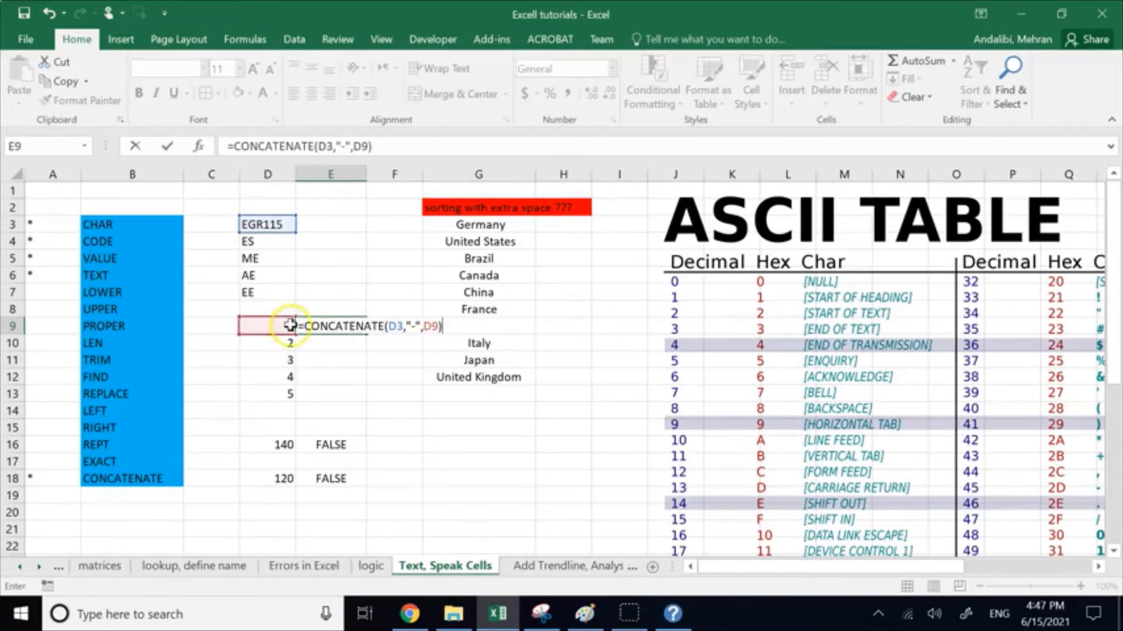
key("Return")
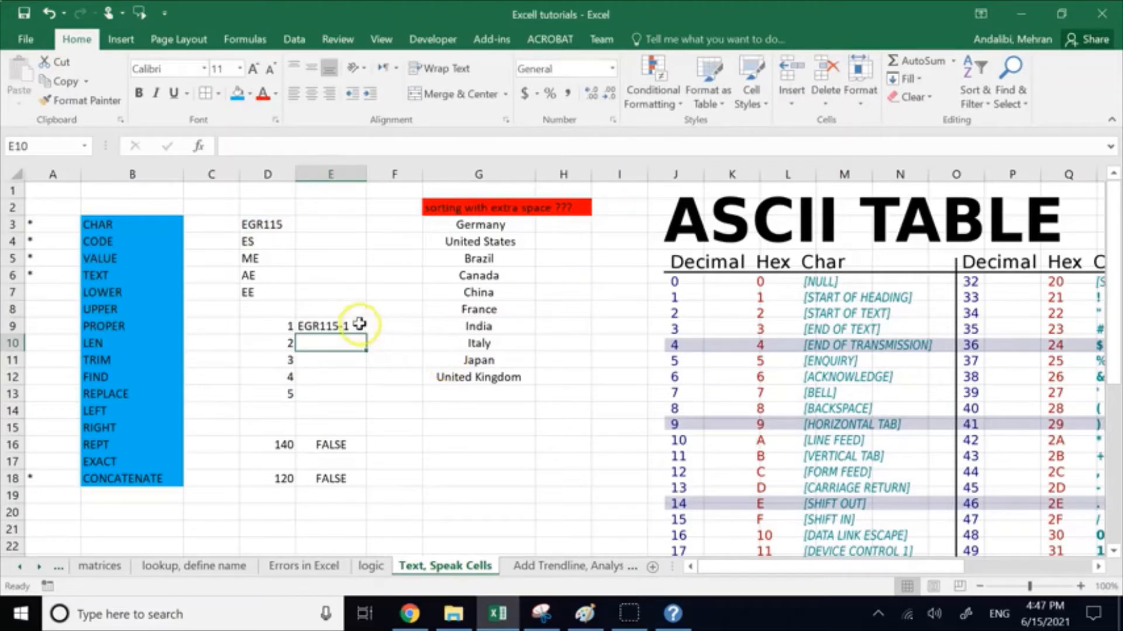
Step: Wrap the D9 reference in the E9 formula in a TEXT function with the format "0"
double_click(361, 325)
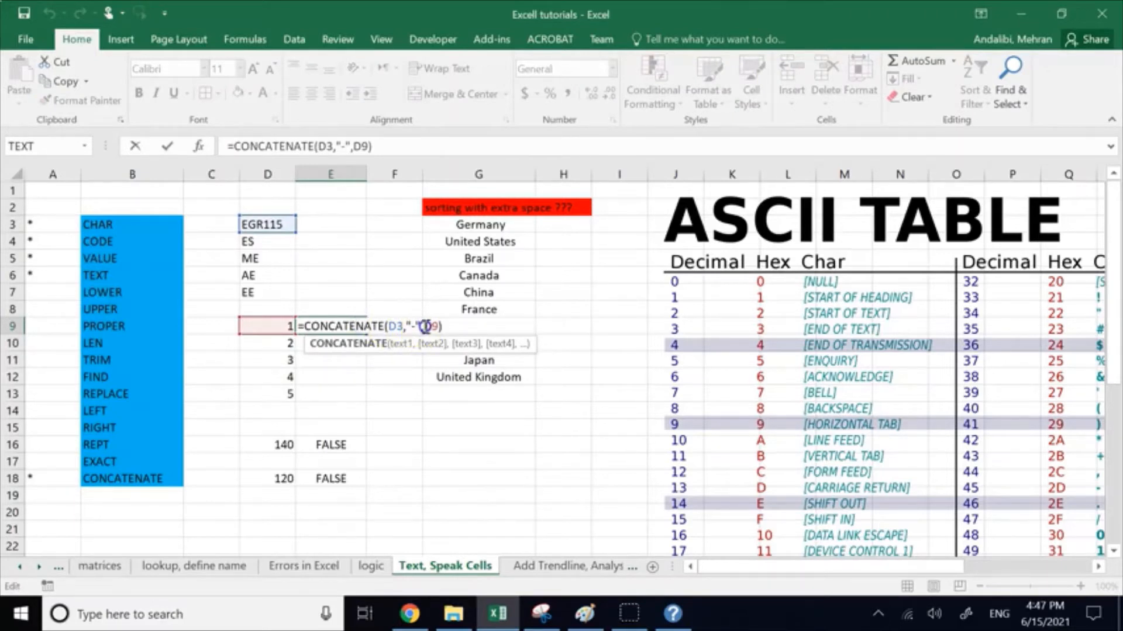
left_click_drag(426, 326, 436, 325)
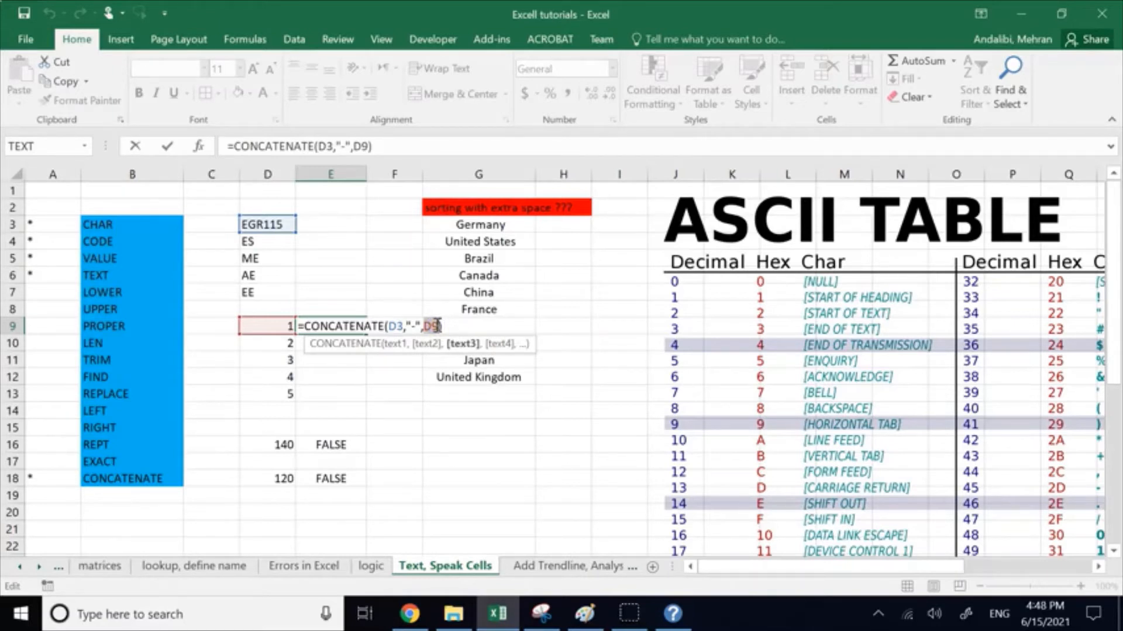
left_click(423, 326)
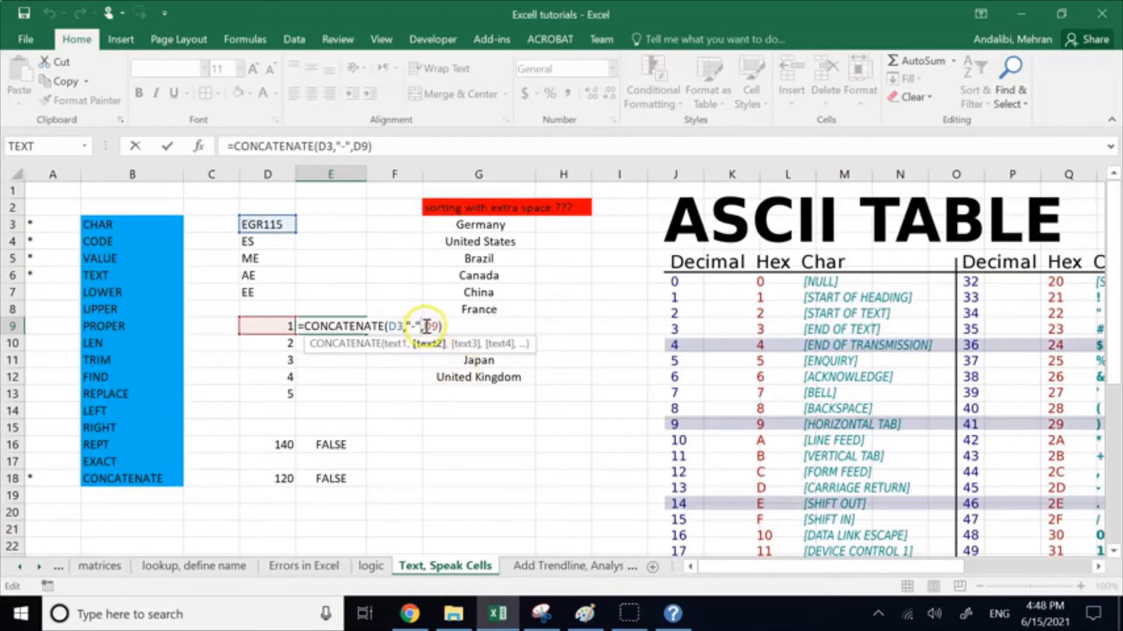
left_click(426, 326)
type("text")
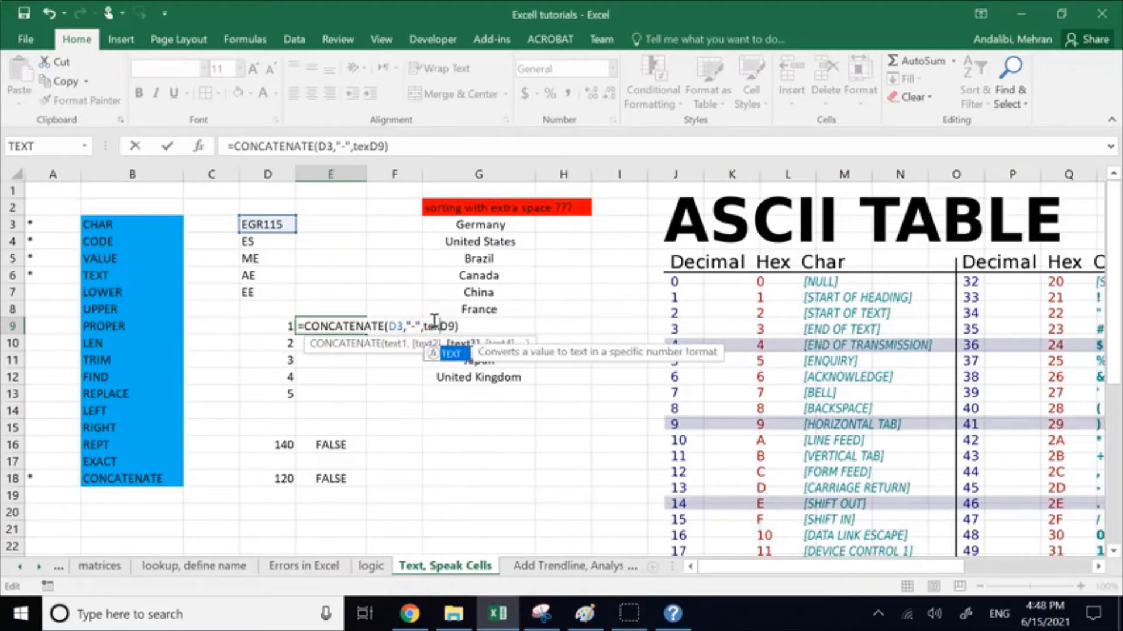
left_click(439, 354)
double_click(442, 353)
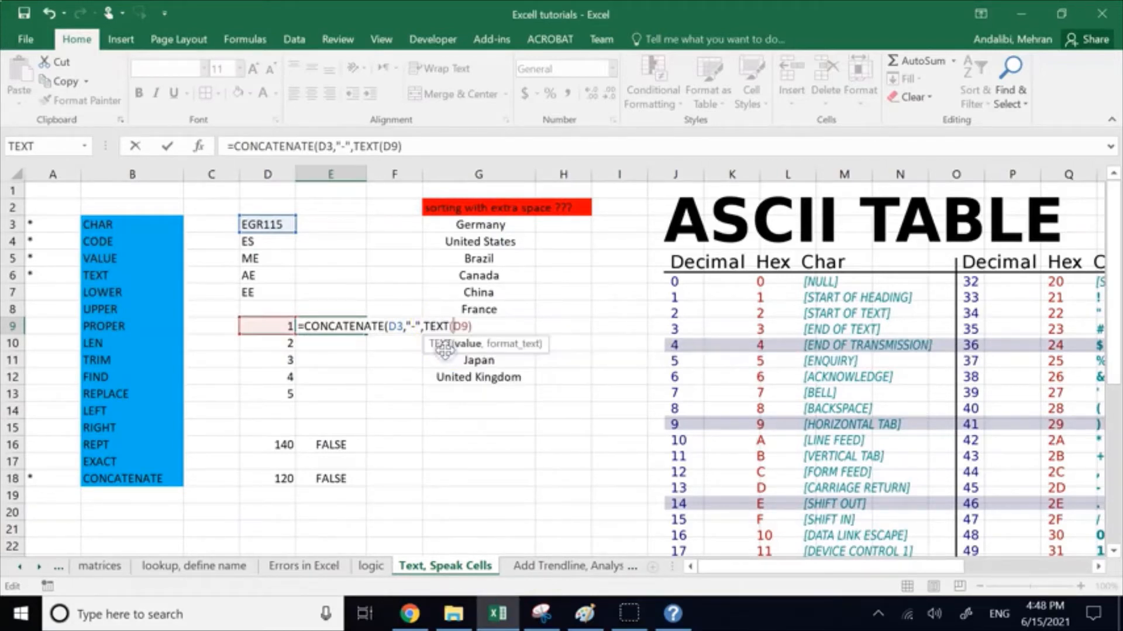
type(",")
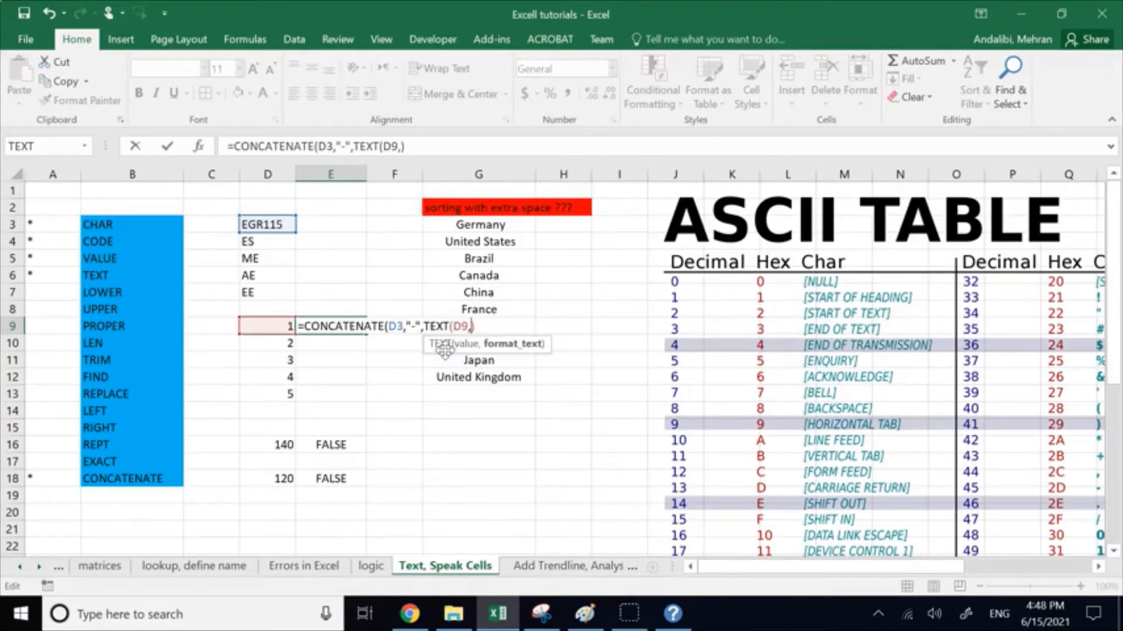
type("\"0\")")
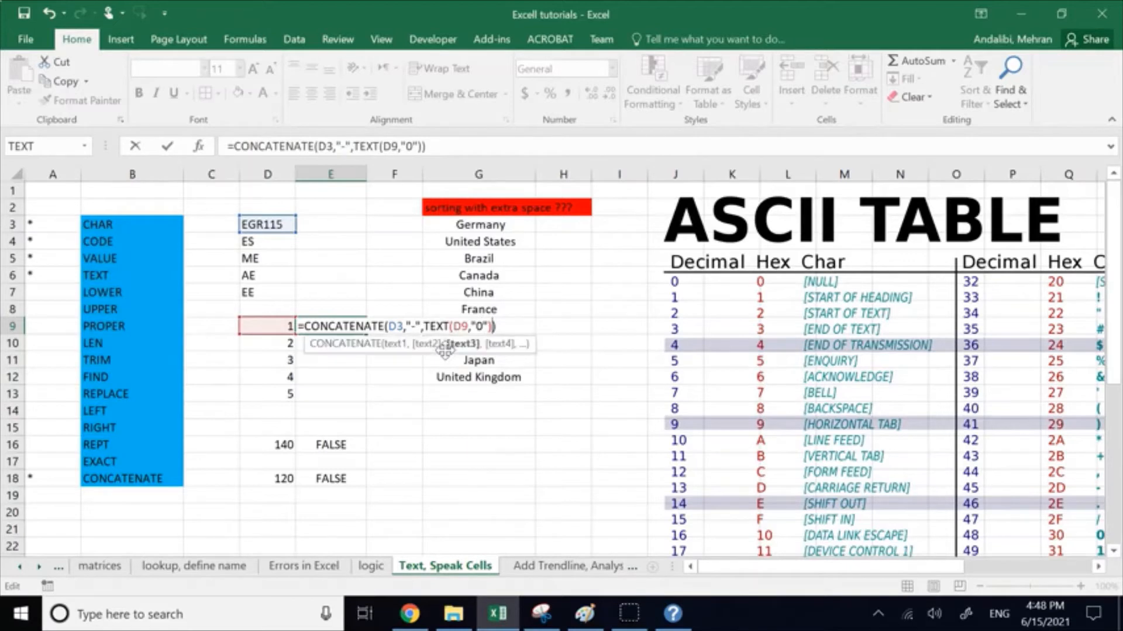
key("Return")
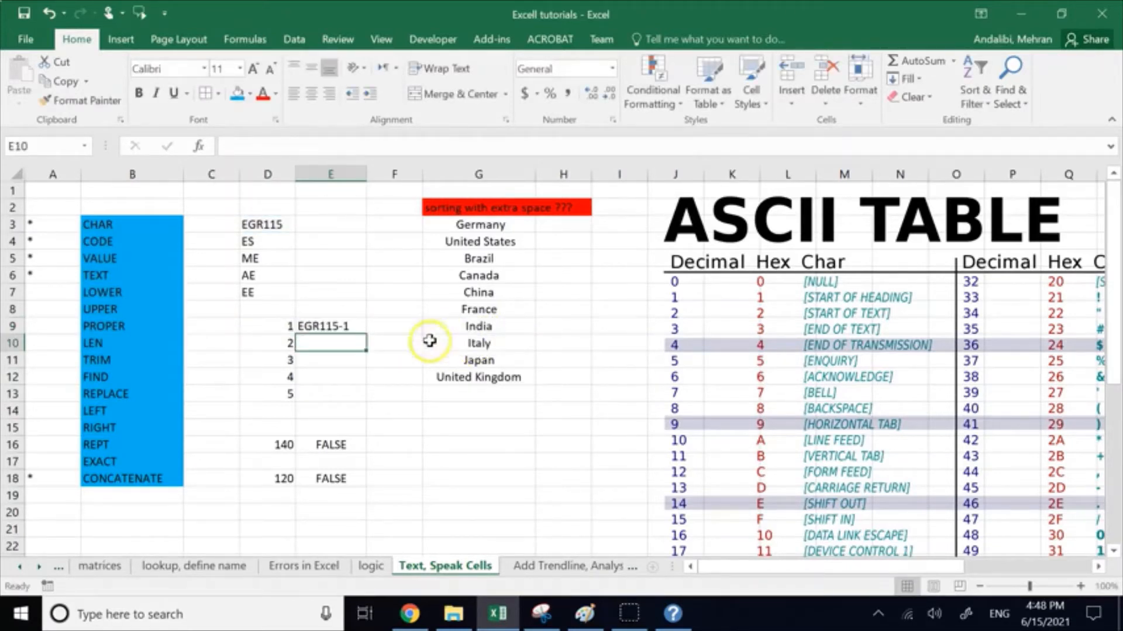
Step: Try filling the E9 formula down through E13, and clear the copies from E10 to E13
left_click(340, 325)
left_click_drag(370, 337, 363, 395)
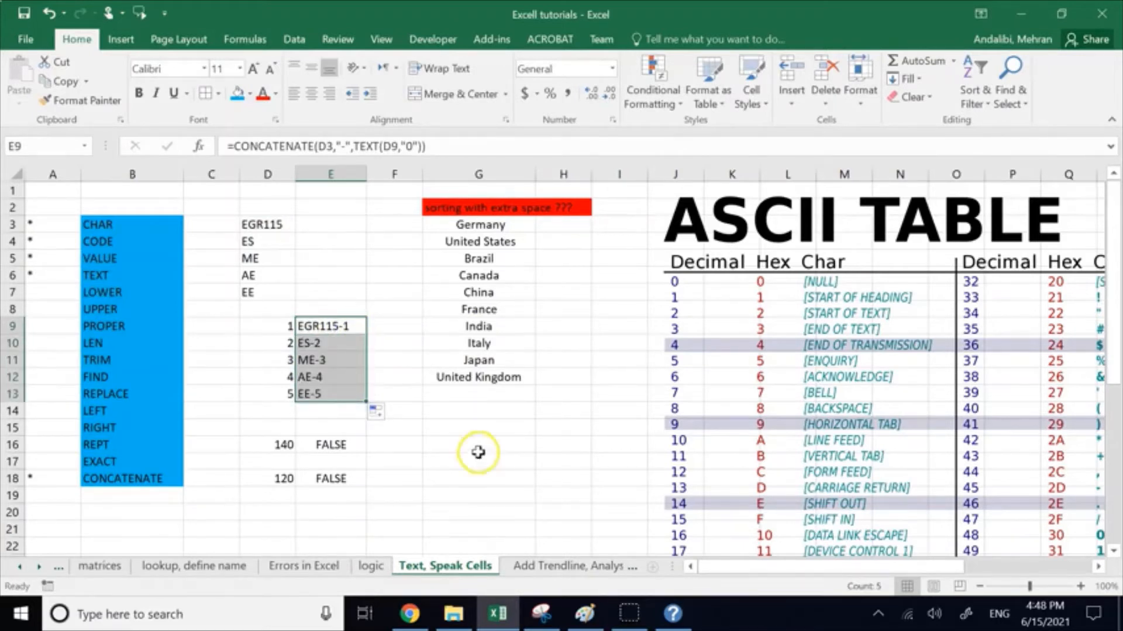
left_click(438, 443)
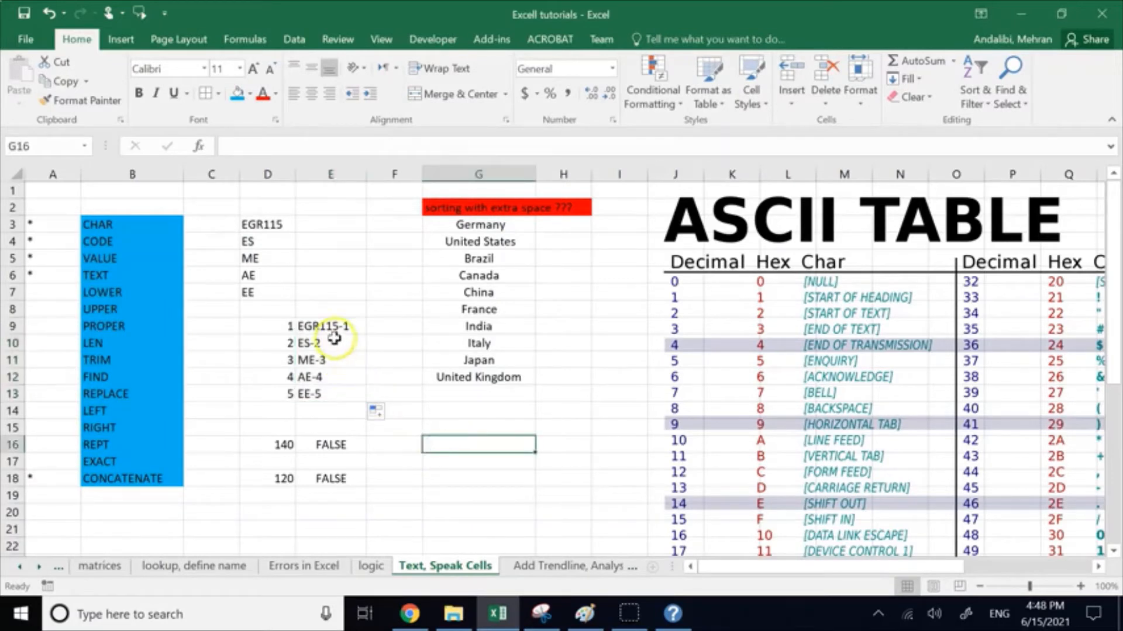
left_click_drag(327, 343, 334, 391)
key("Delete")
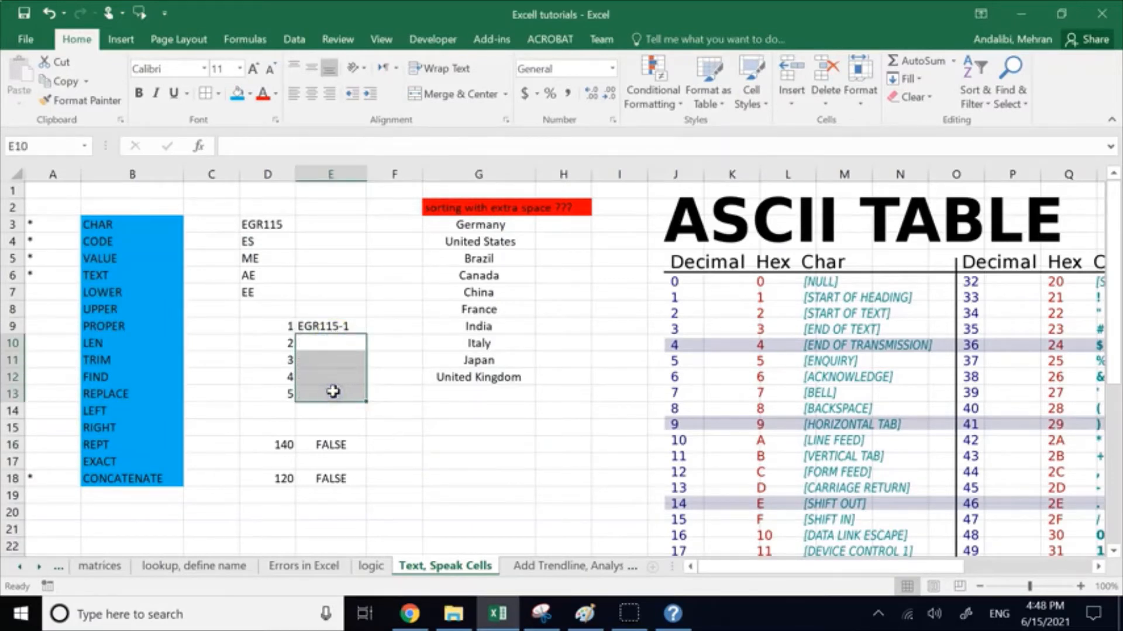
Step: Change the D3 reference in the E9 formula to the absolute reference $D$3
left_click(308, 320)
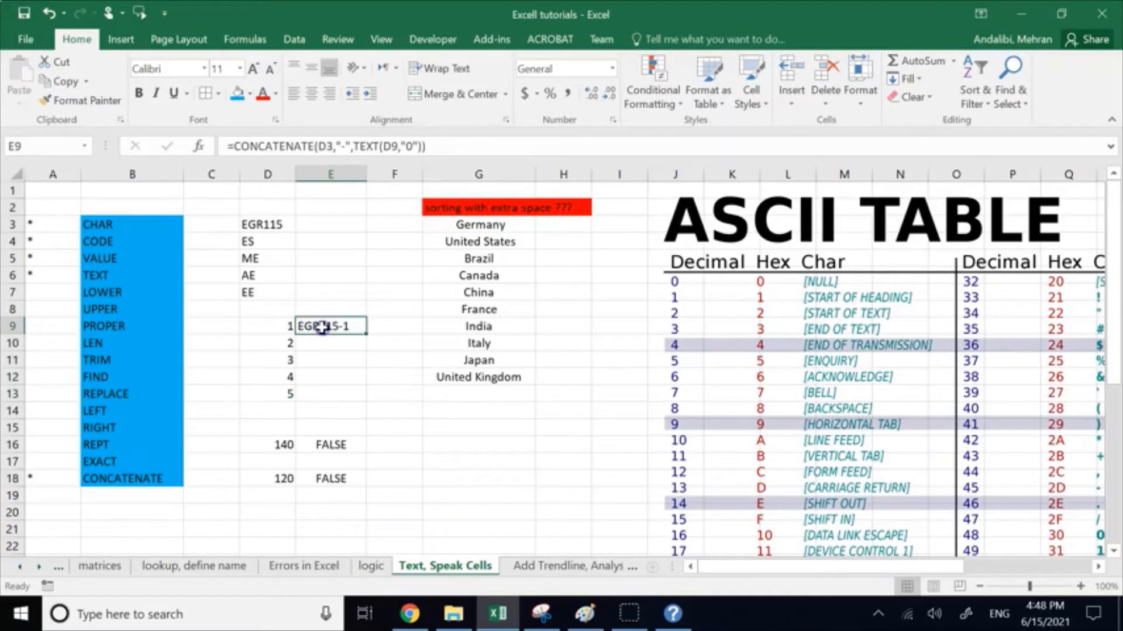
left_click(319, 147)
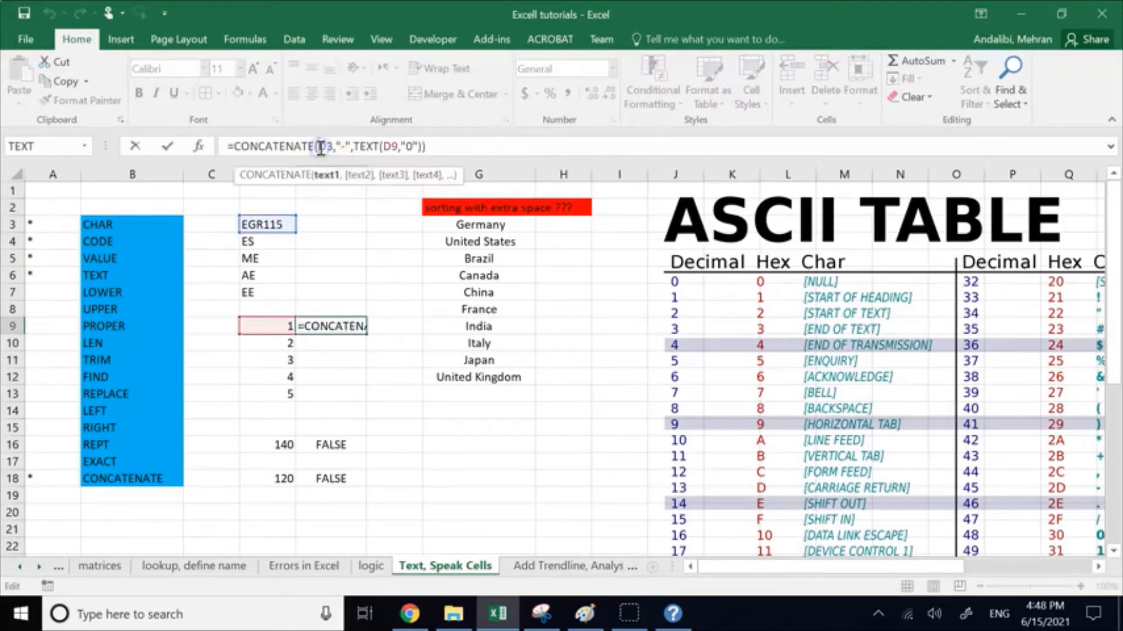
type("$")
key("Right")
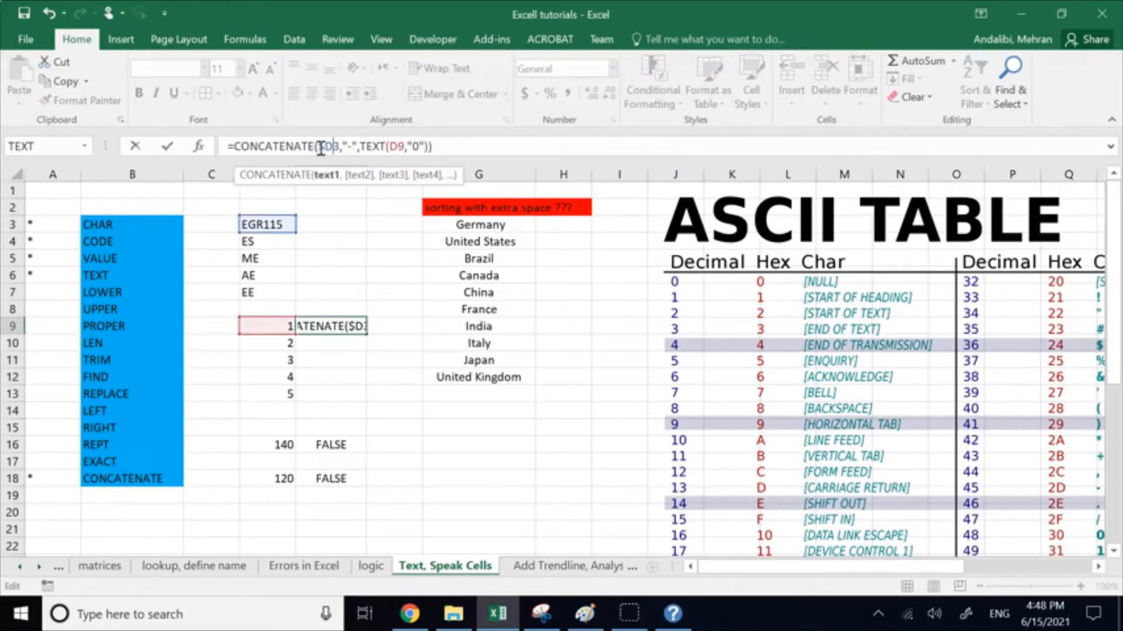
type("$")
left_click(392, 320)
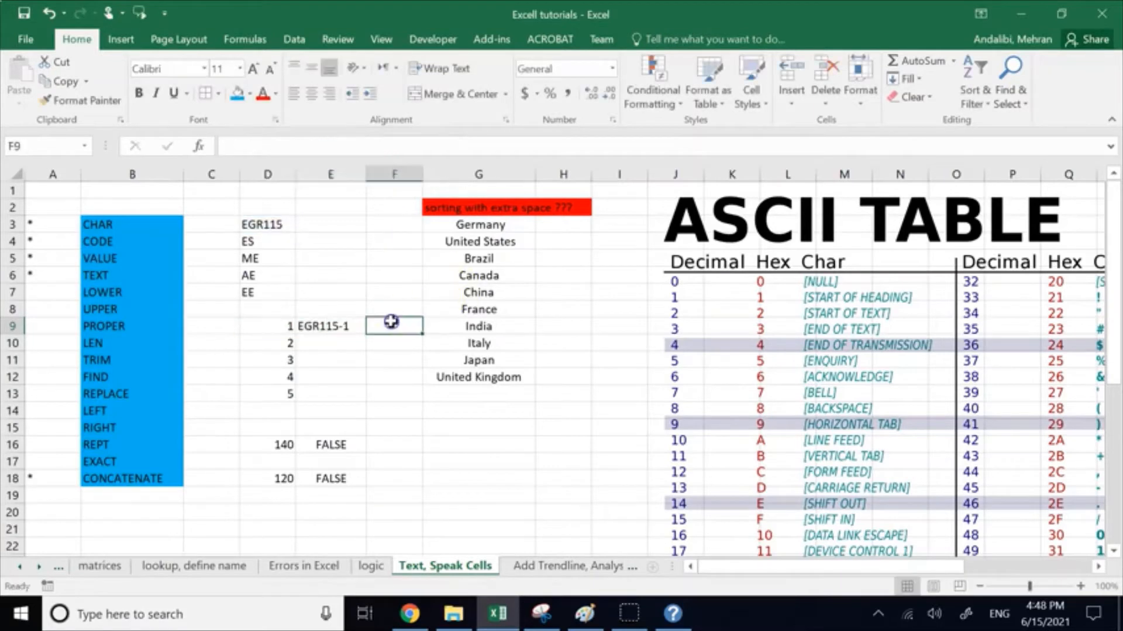
Step: Fill the section code formula from E9 down through E13
left_click(340, 322)
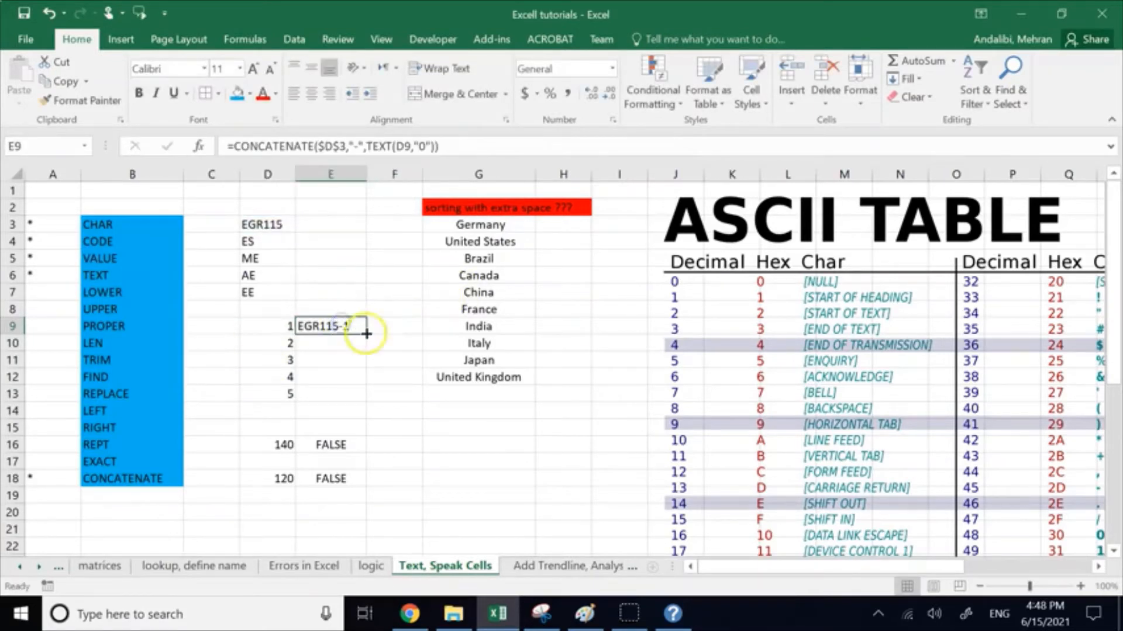
left_click_drag(366, 334, 367, 403)
left_click(411, 452)
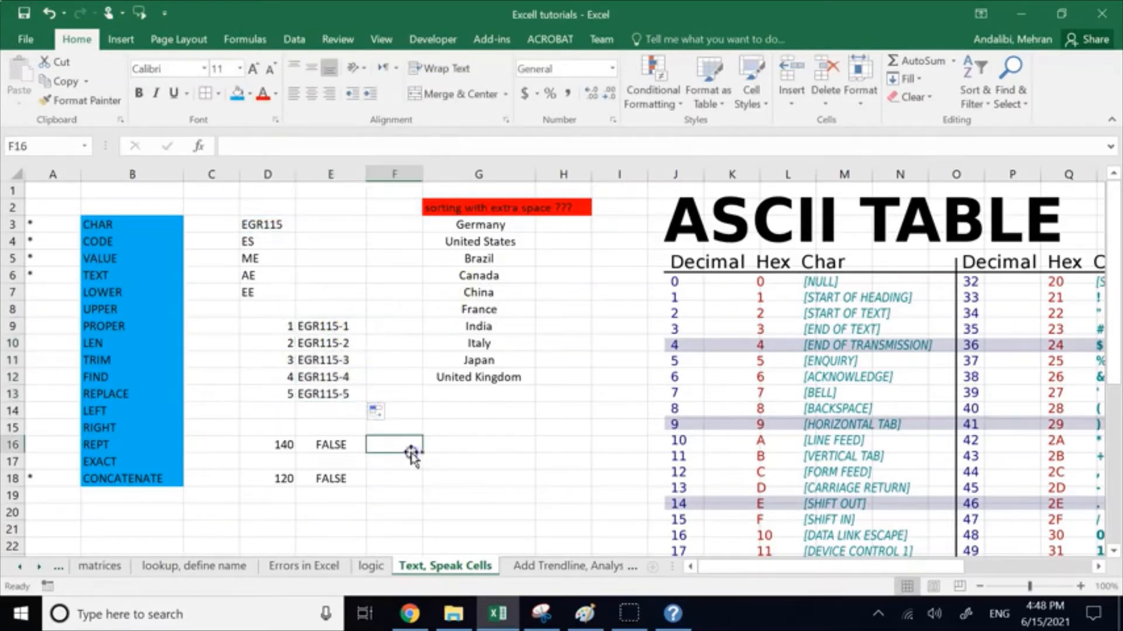
Step: Review the arguments of the CONCATENATE formula in cell E9
left_click(330, 326)
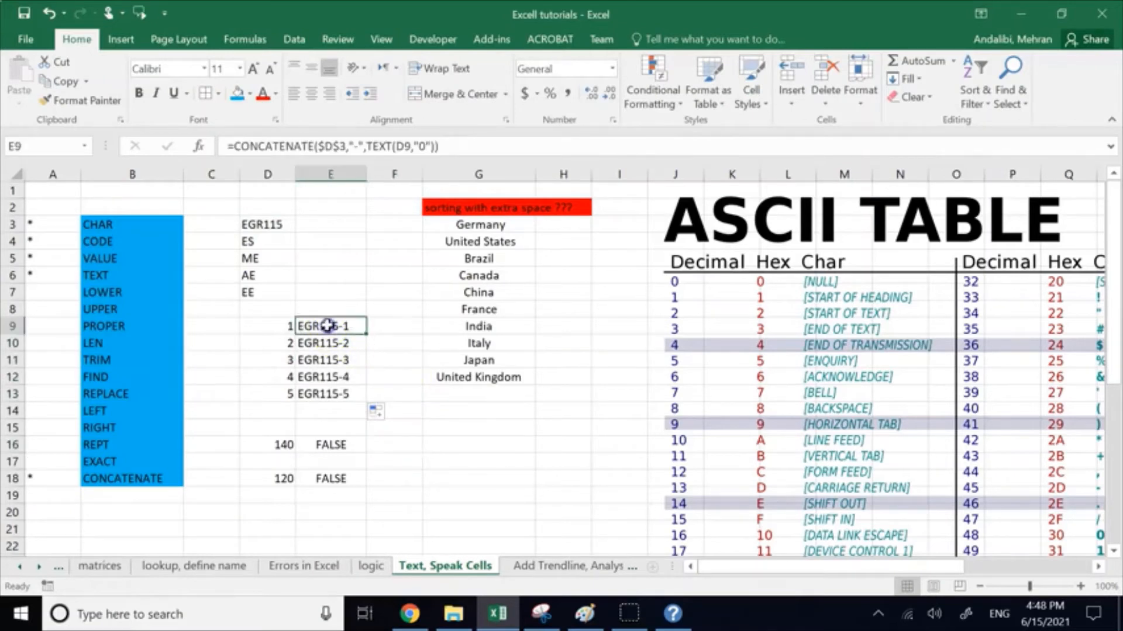
left_click(331, 146)
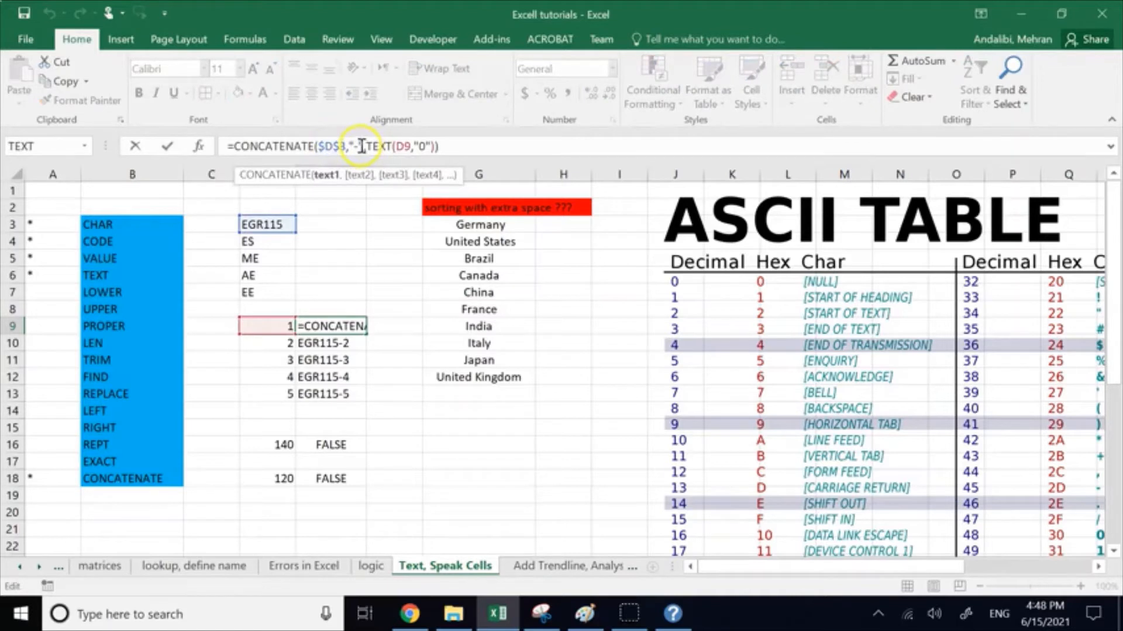
left_click(354, 146)
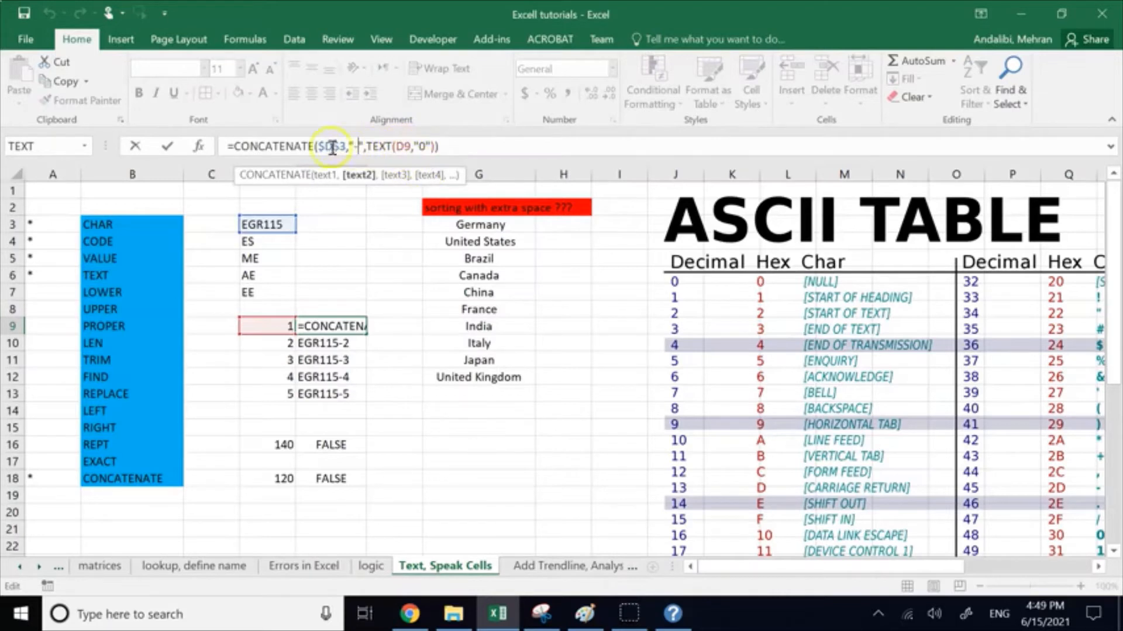
left_click(372, 153)
left_click(286, 145)
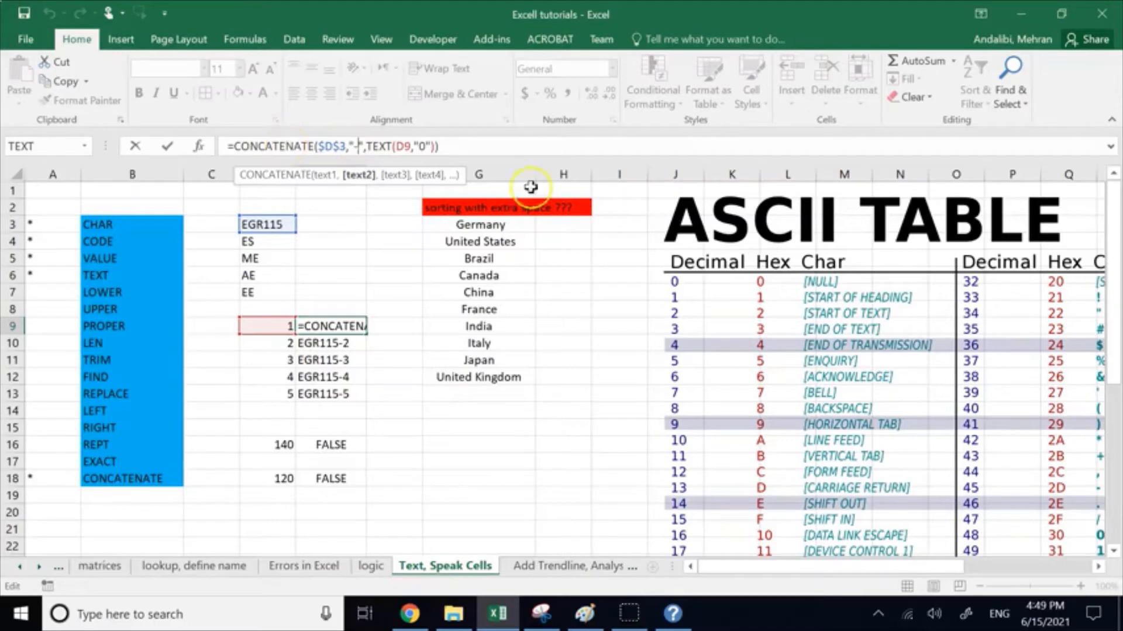
Step: Shrink the ASCII table picture and move it closer to the country list
left_click(677, 211)
left_click_drag(639, 183, 789, 282)
left_click_drag(863, 345, 649, 288)
Step: Inspect the TEXT function inside the E9 formula and leave the formula as it is
left_click(354, 327)
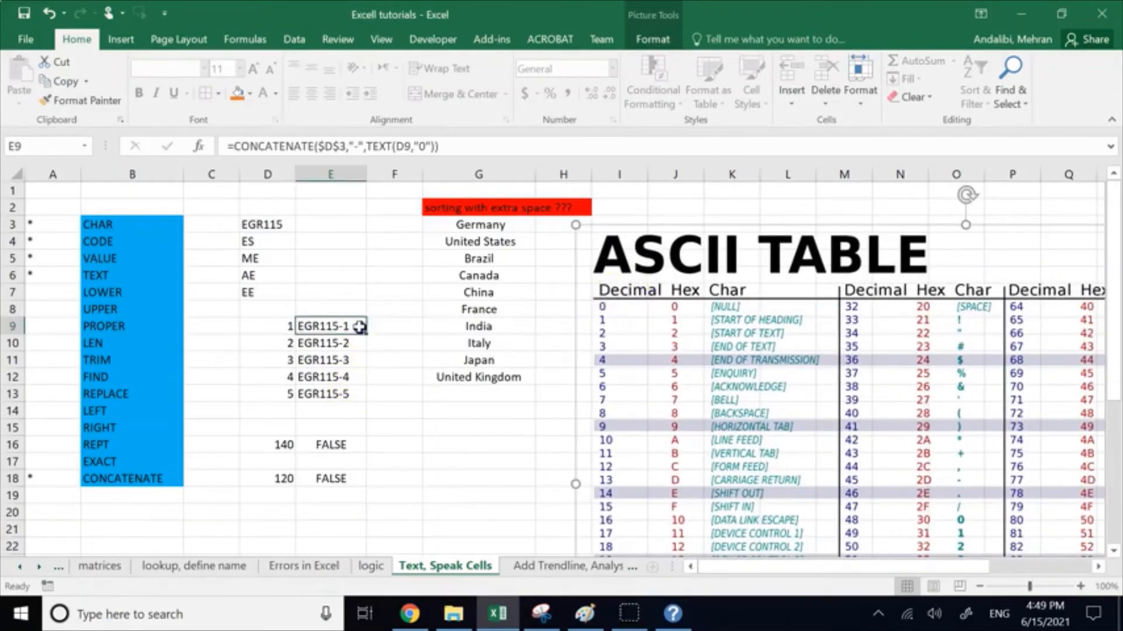
double_click(368, 147)
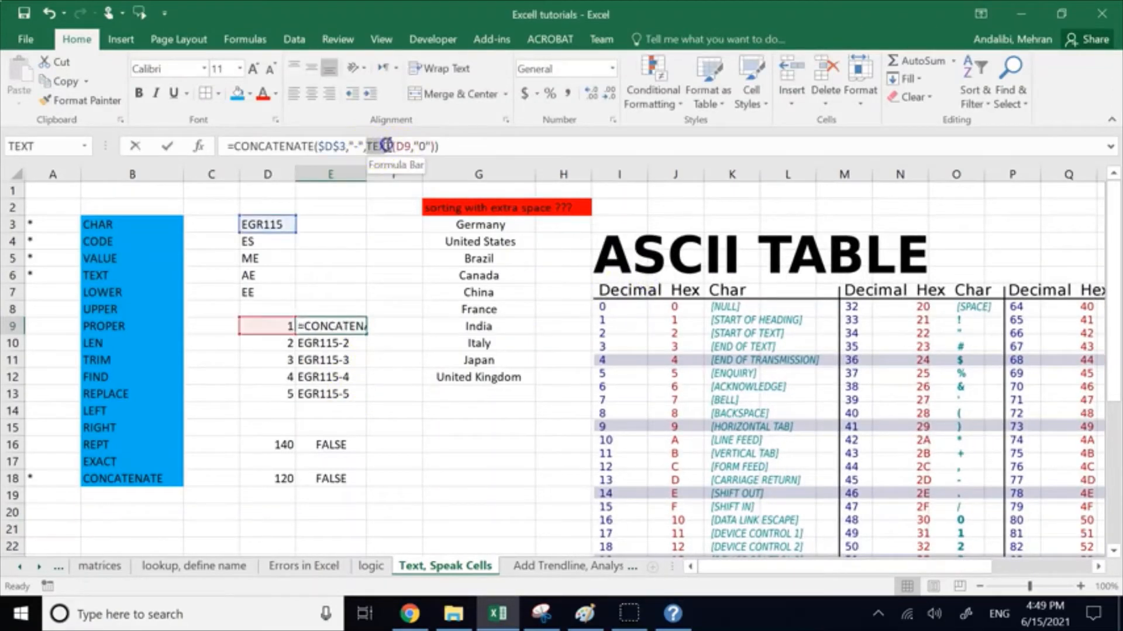
left_click(421, 389)
key("Escape")
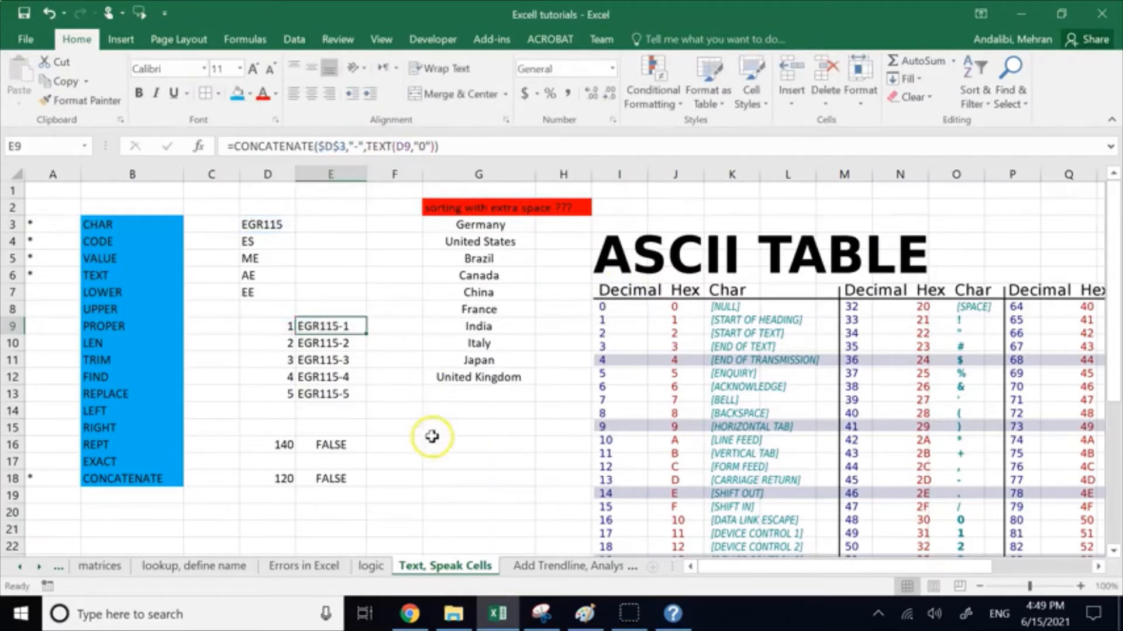
left_click(432, 441)
Step: Enter the formula =TEXT(100,"0")+30 in cell E21 to add 30 to a number converted to text
left_click(324, 528)
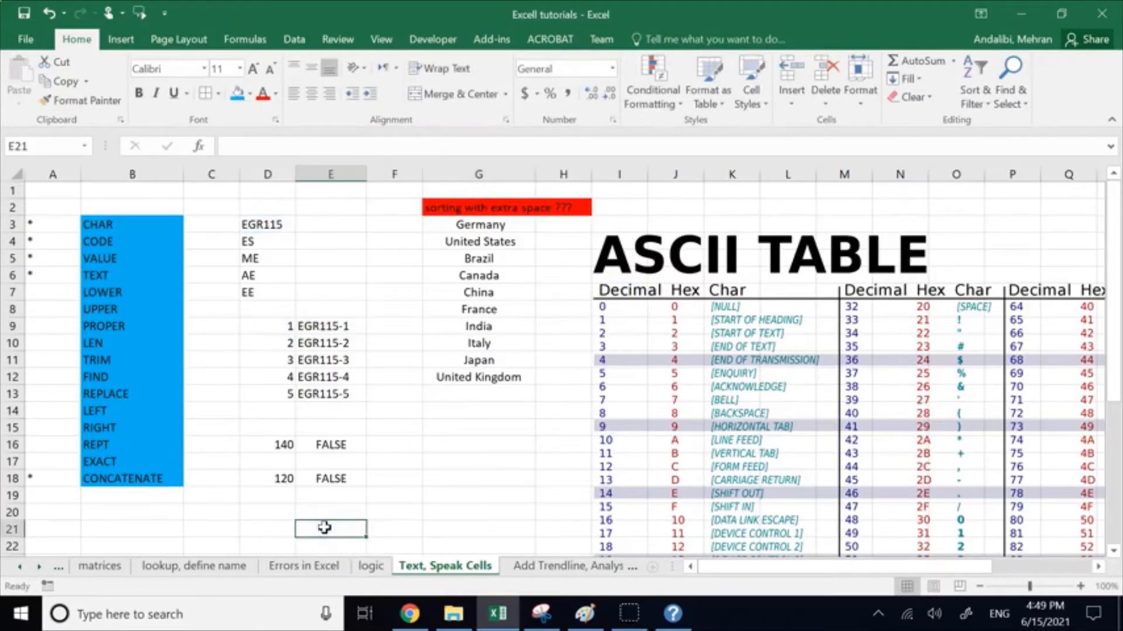
type("=te")
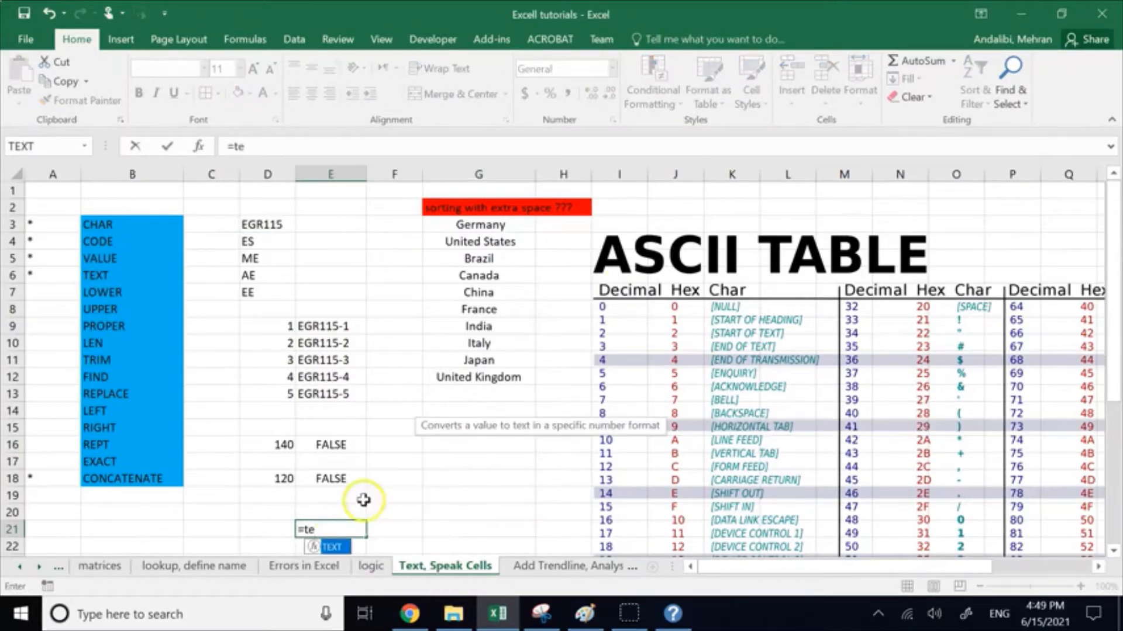
double_click(329, 545)
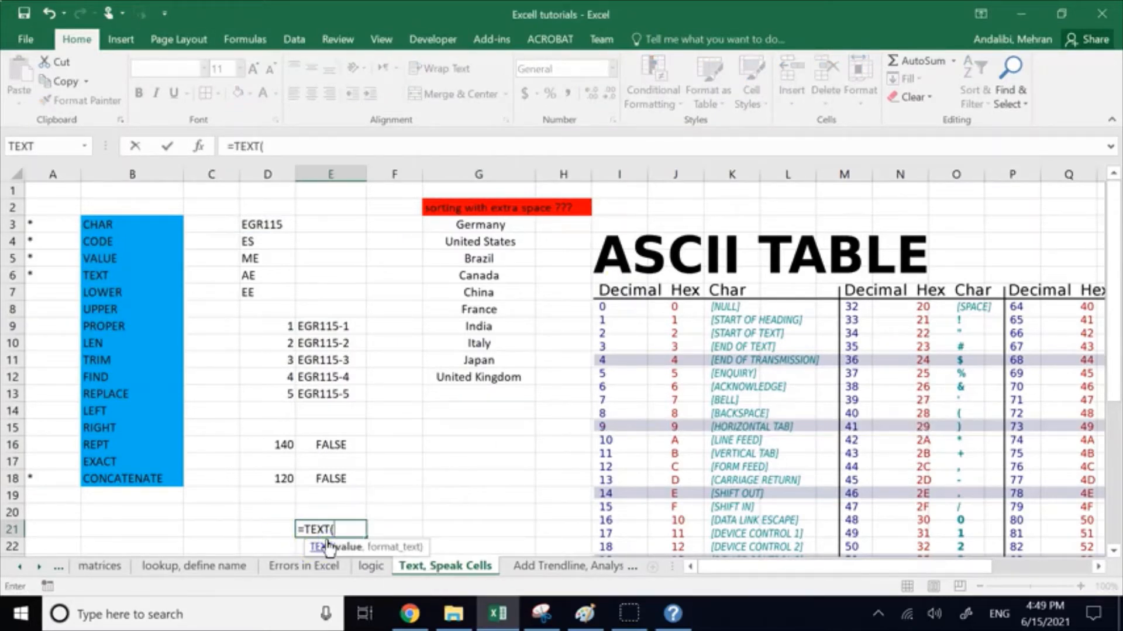
type("100,\"0\"")
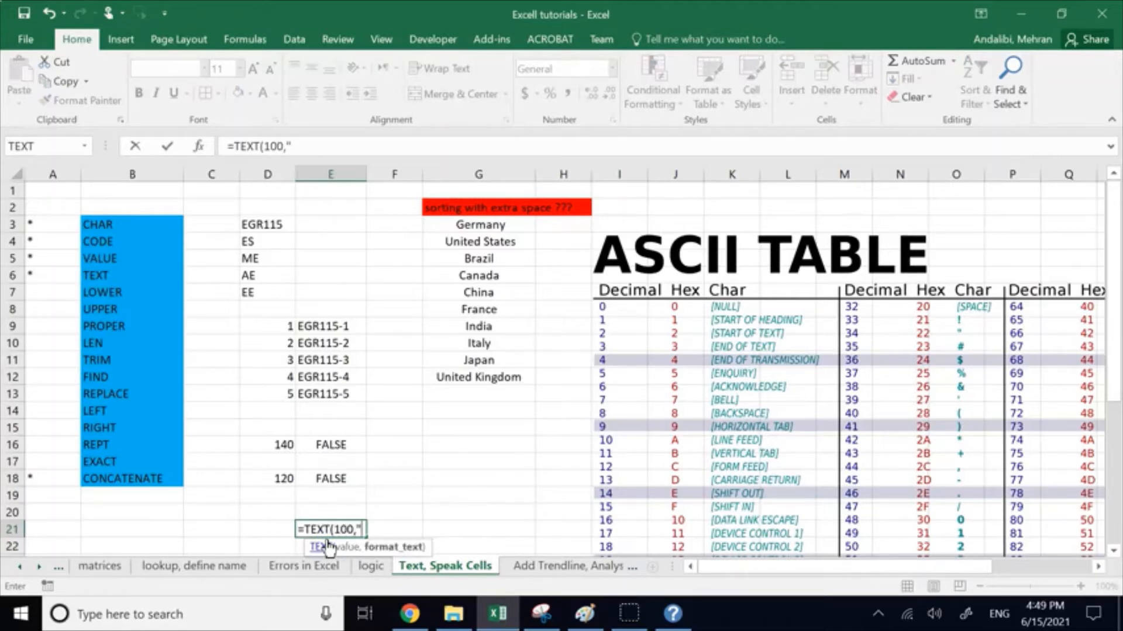
type(")+30")
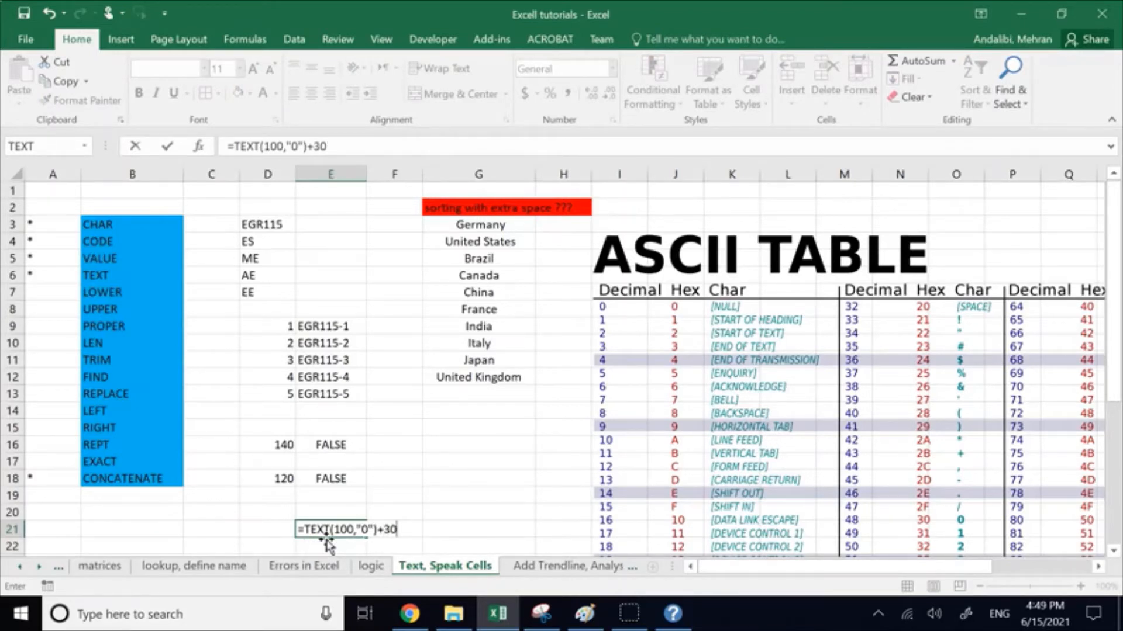
left_click(403, 530)
key("Return")
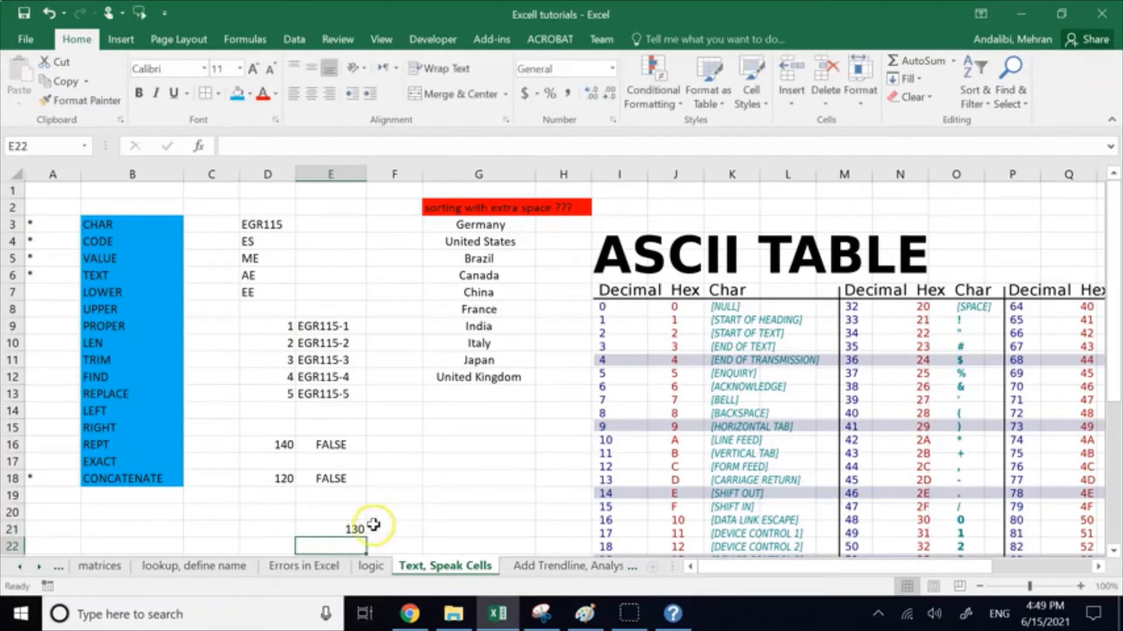
Step: Examine the TEXT part and the added 30 in the E21 formula, leaving the formula as it is
left_click(355, 528)
double_click(249, 146)
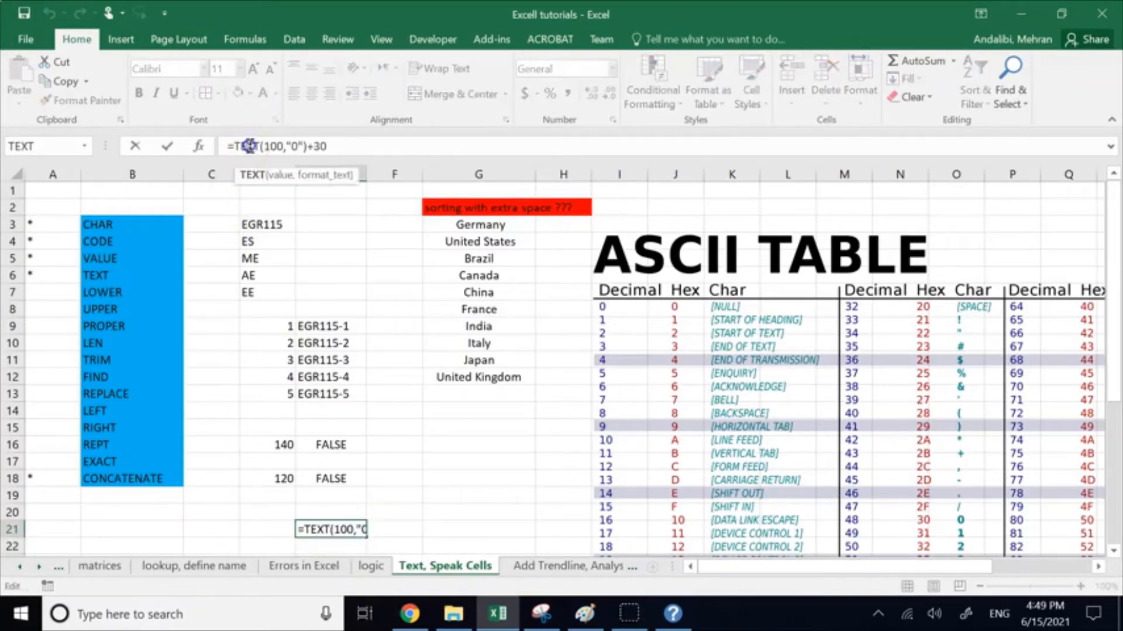
left_click_drag(308, 147, 259, 146)
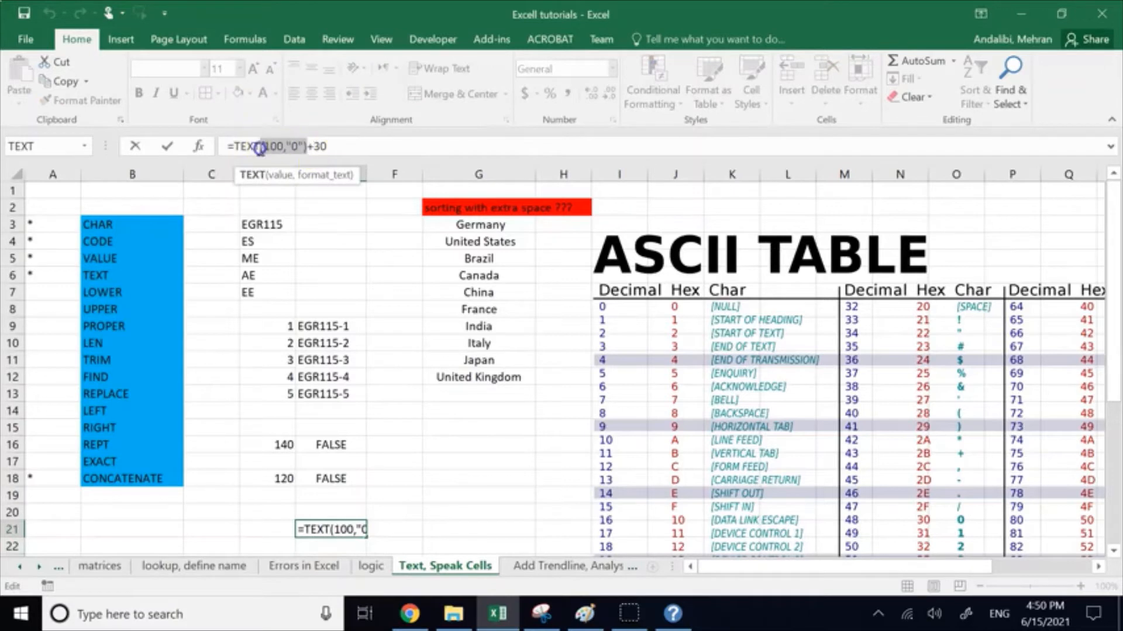
left_click_drag(328, 146, 313, 146)
left_click(438, 479)
key("Escape")
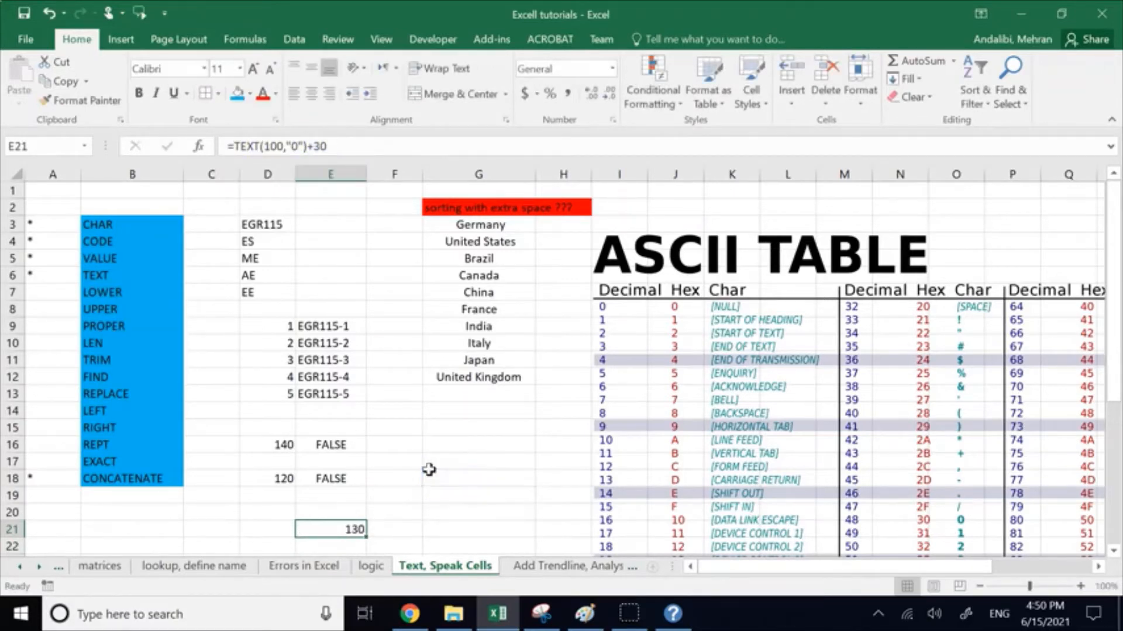
Step: Examine the CONCATENATE function in the E13 formula and discard any edit to it
left_click(339, 394)
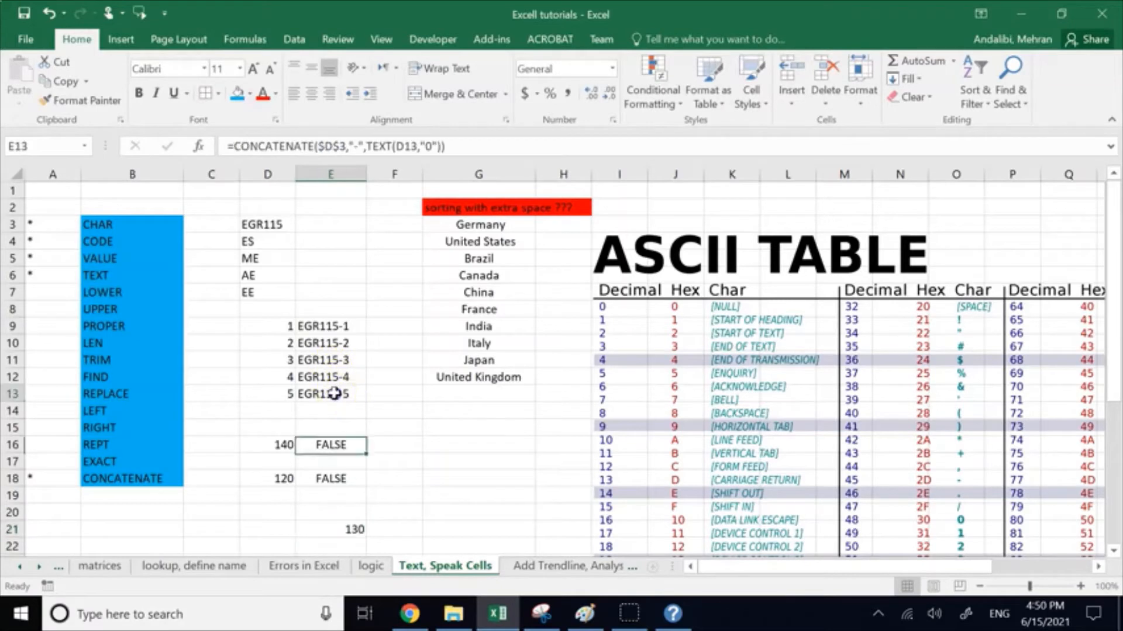
left_click(274, 146)
double_click(274, 146)
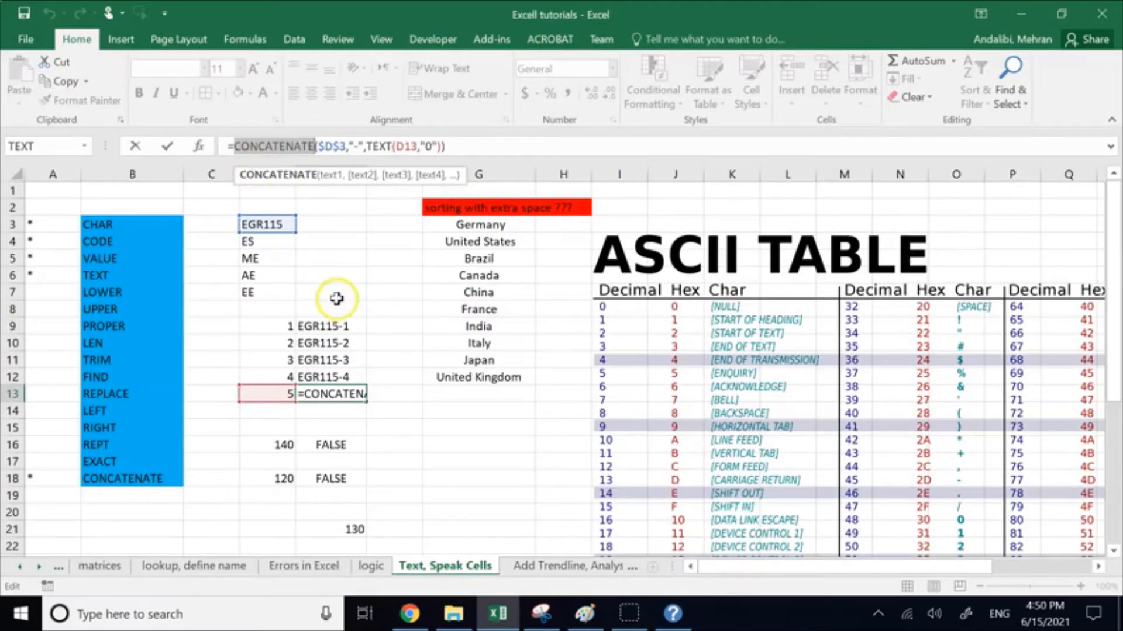
left_click(407, 424)
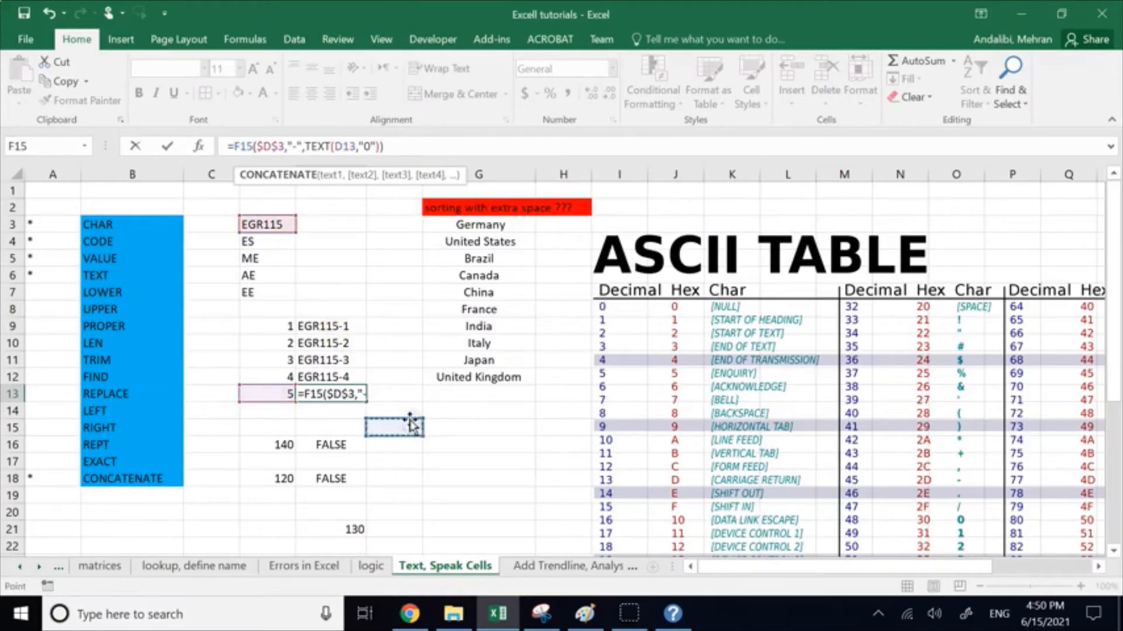
key("Escape")
Step: Enter the number 1000 in cell F15
left_click(415, 422)
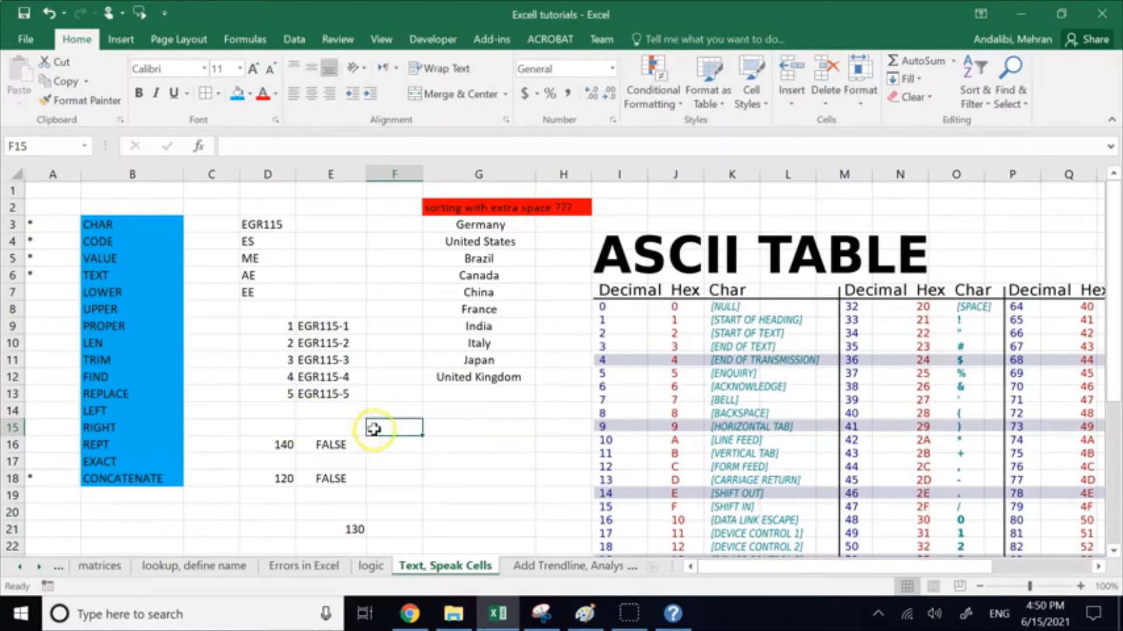
left_click(401, 426)
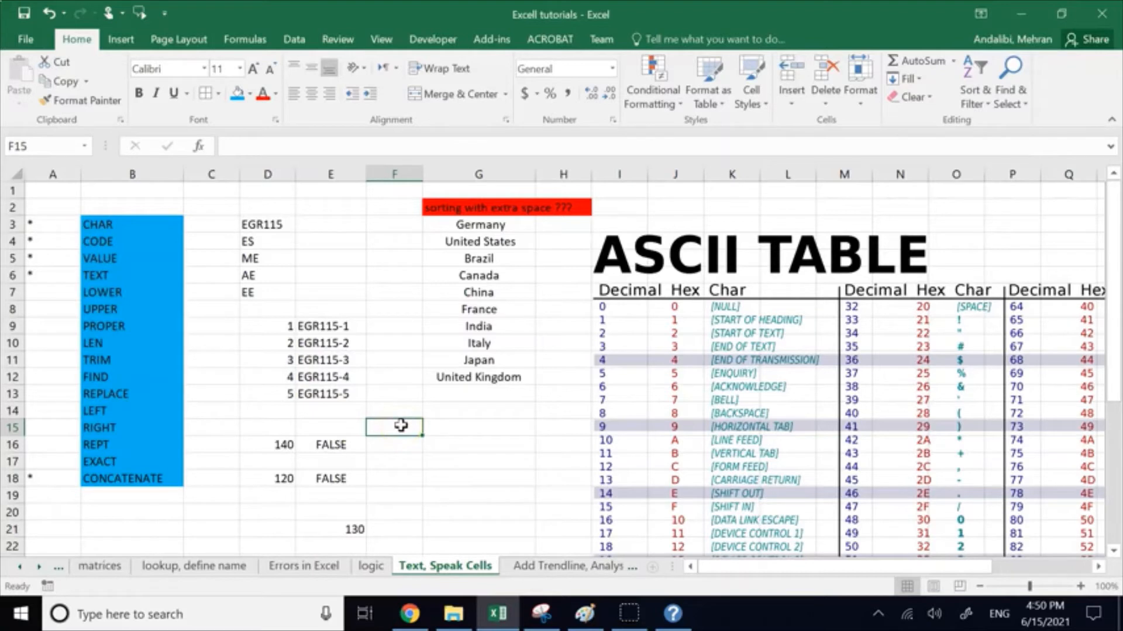
type("1000")
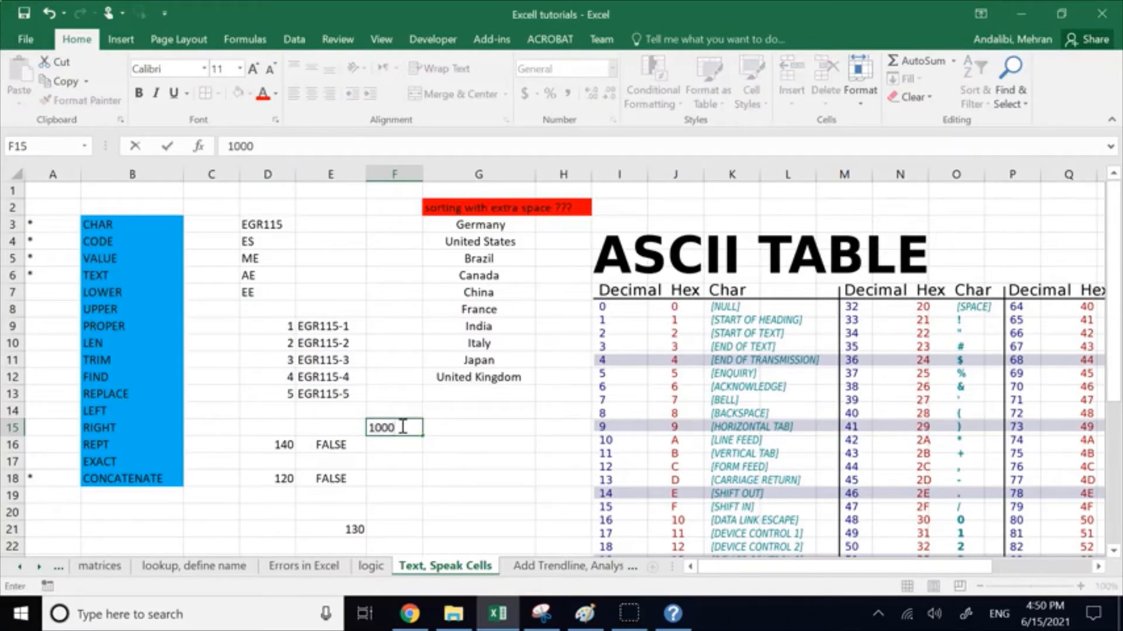
left_click(401, 460)
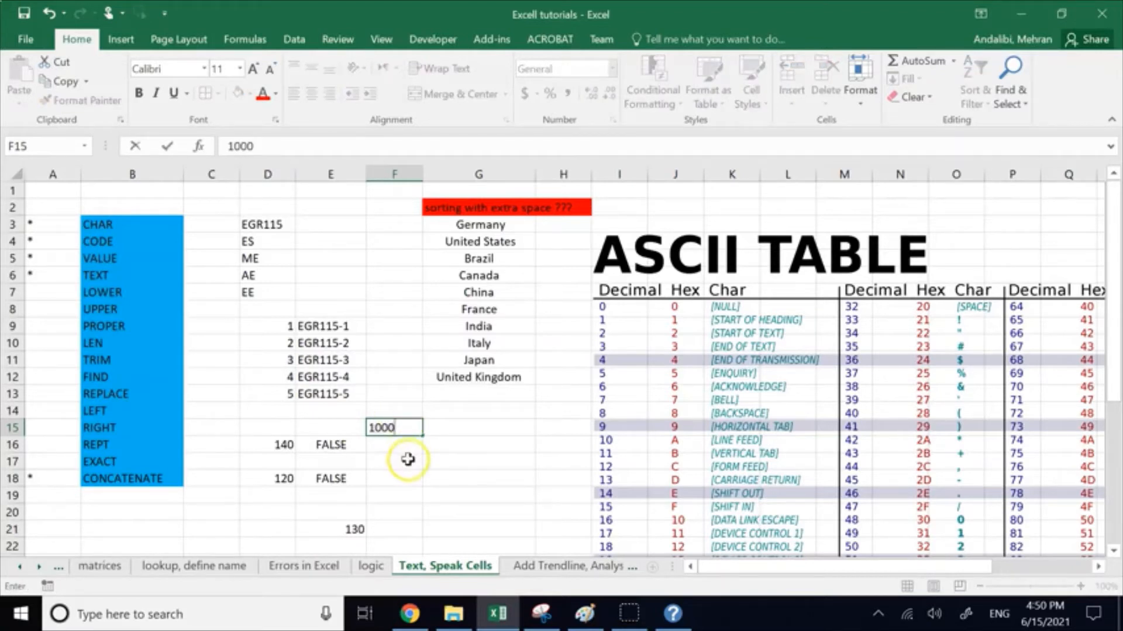
left_click(411, 428)
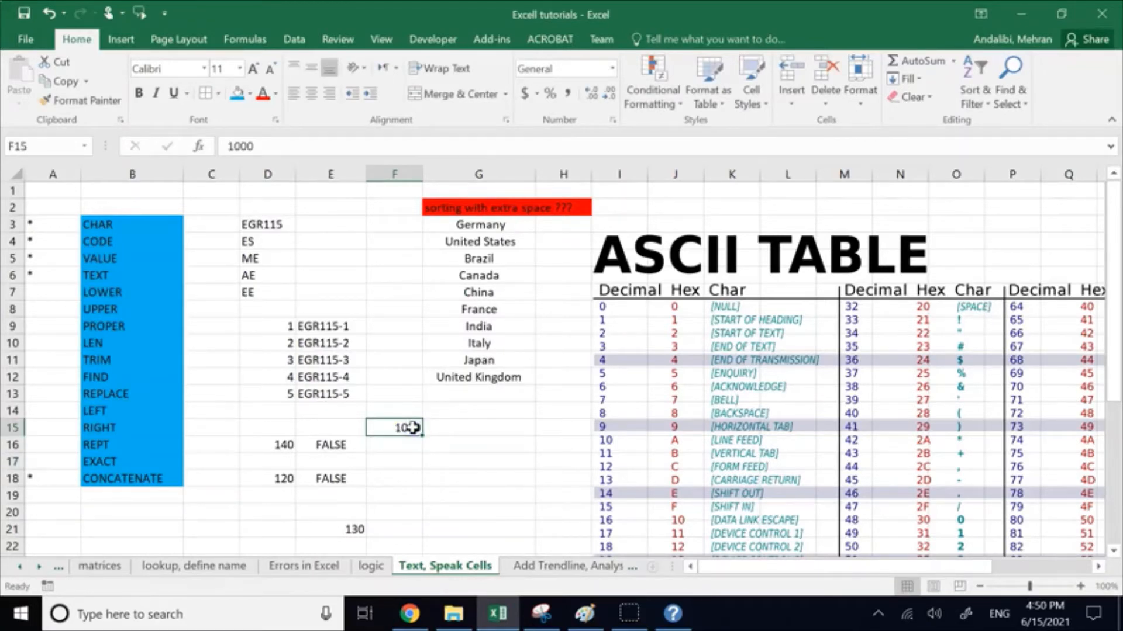
Step: Write the formula =TEXT(F15,"0") in cell G15 to convert the number in F15 to text
left_click(442, 428)
type("=digit")
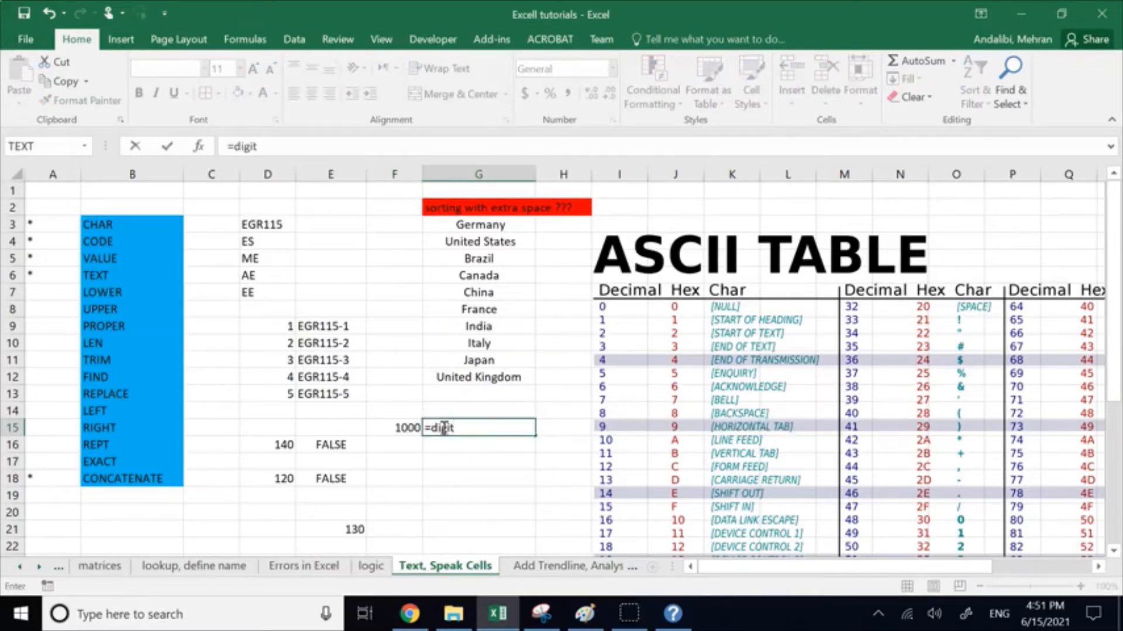
key("BackSpace")
key("BackSpace")
key("BackSpace")
key("BackSpace")
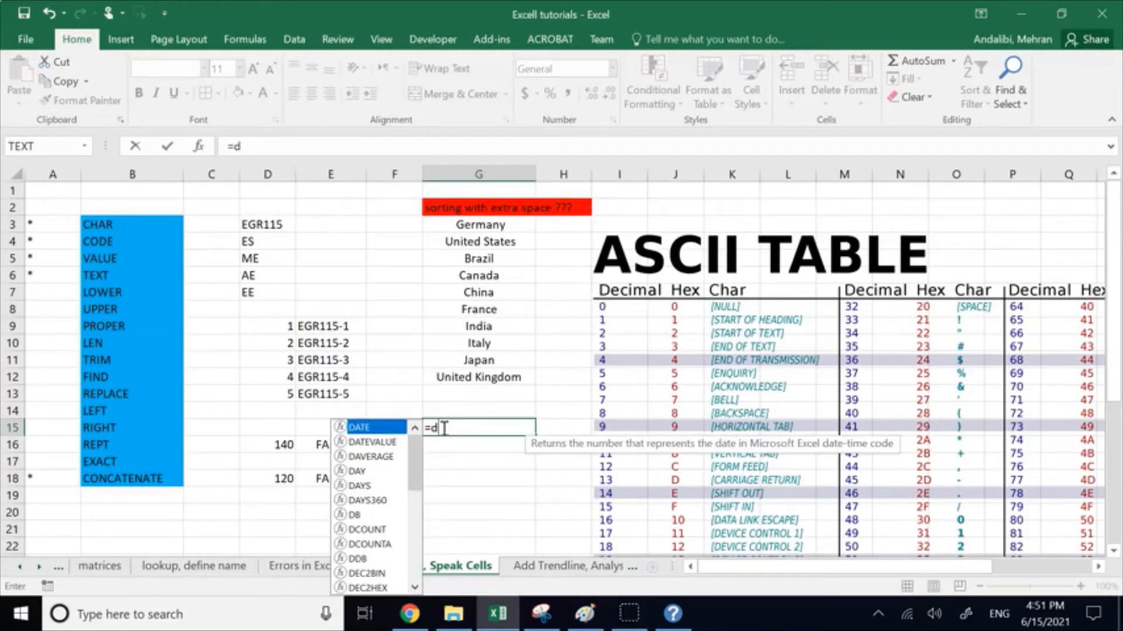
key("BackSpace")
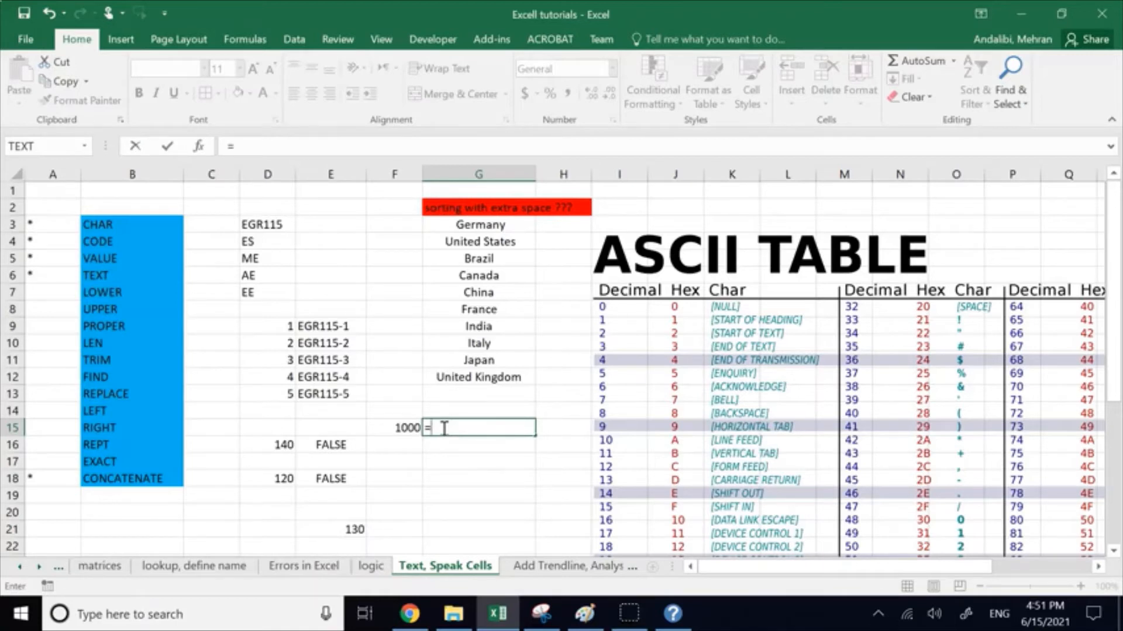
type("text")
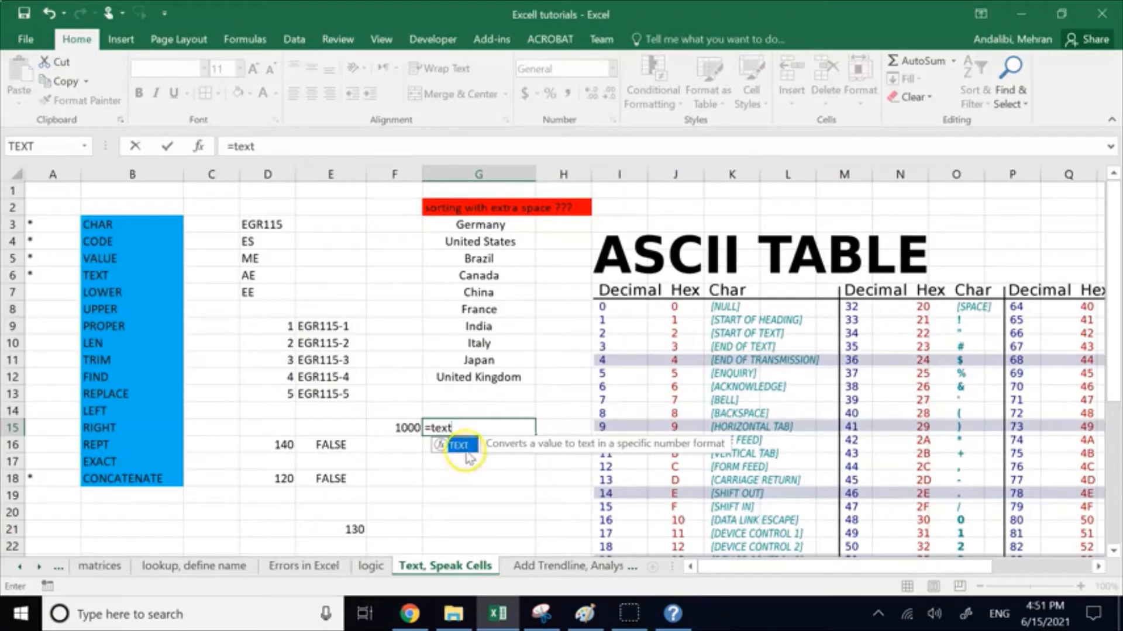
double_click(461, 446)
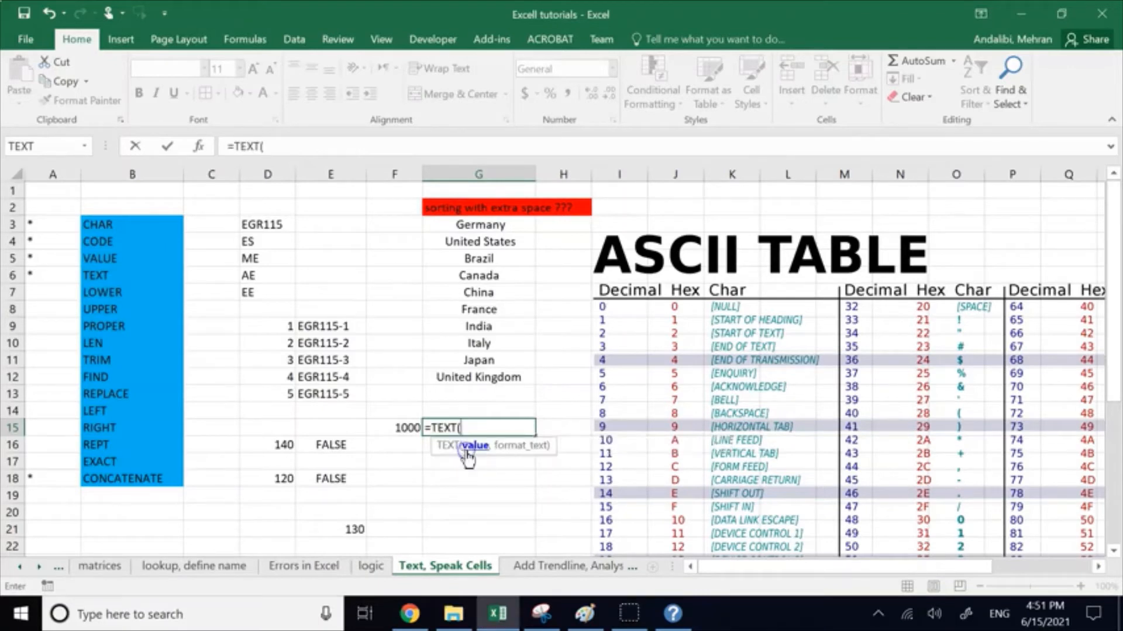
left_click(402, 427)
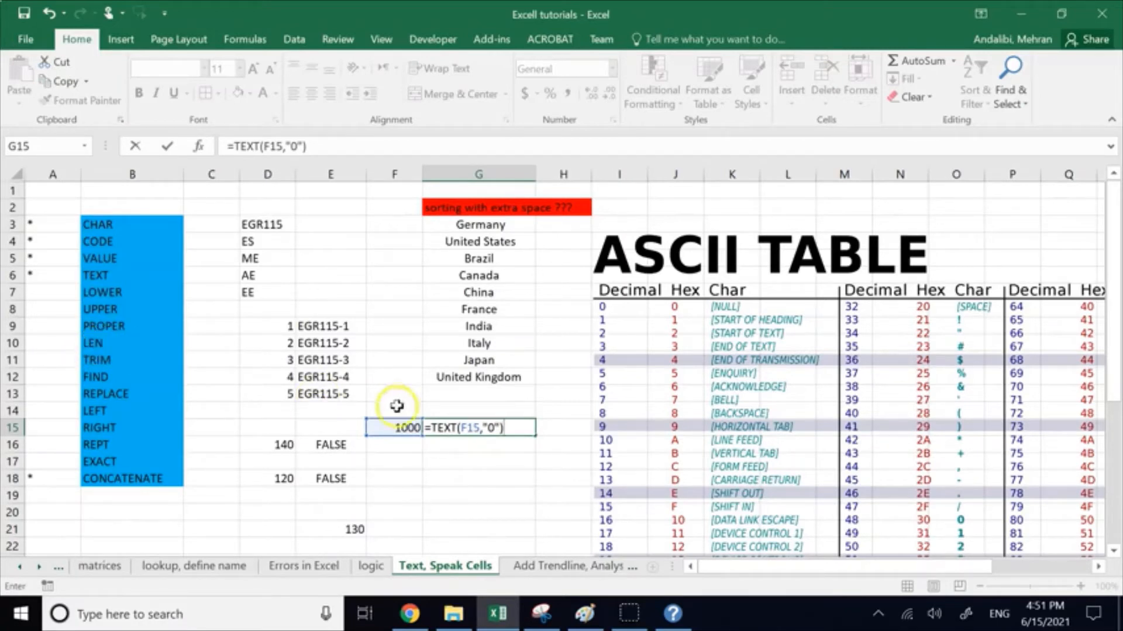
Step: Wrap the TEXT function in G15 with LEN so that the formula reads =LEN(TEXT(F15,"0"))
left_click(433, 429)
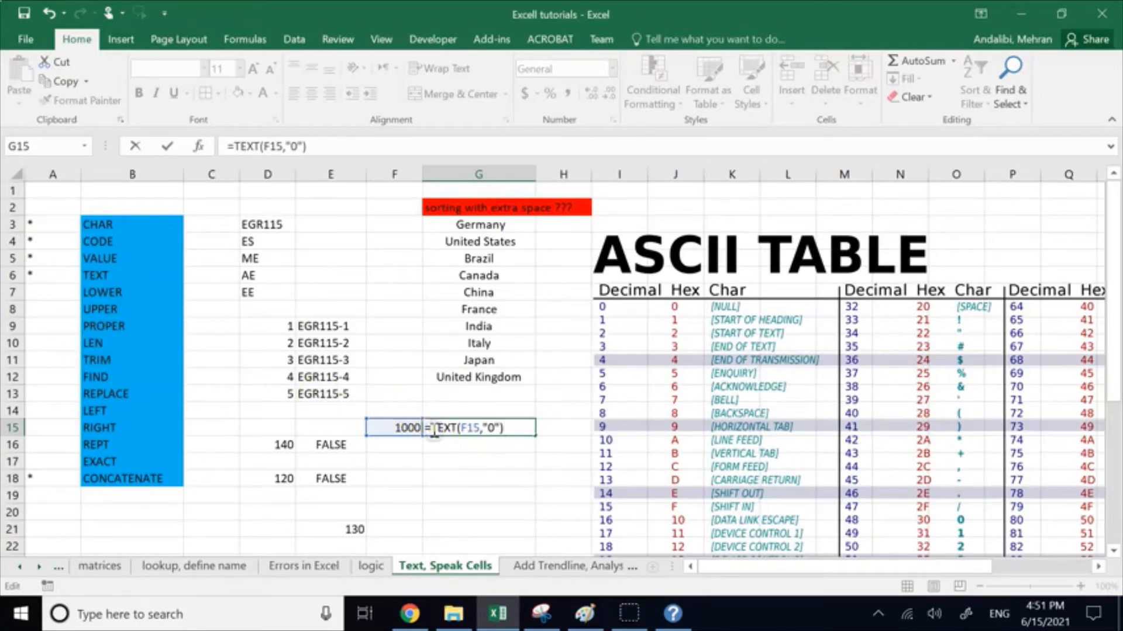
type("LEN")
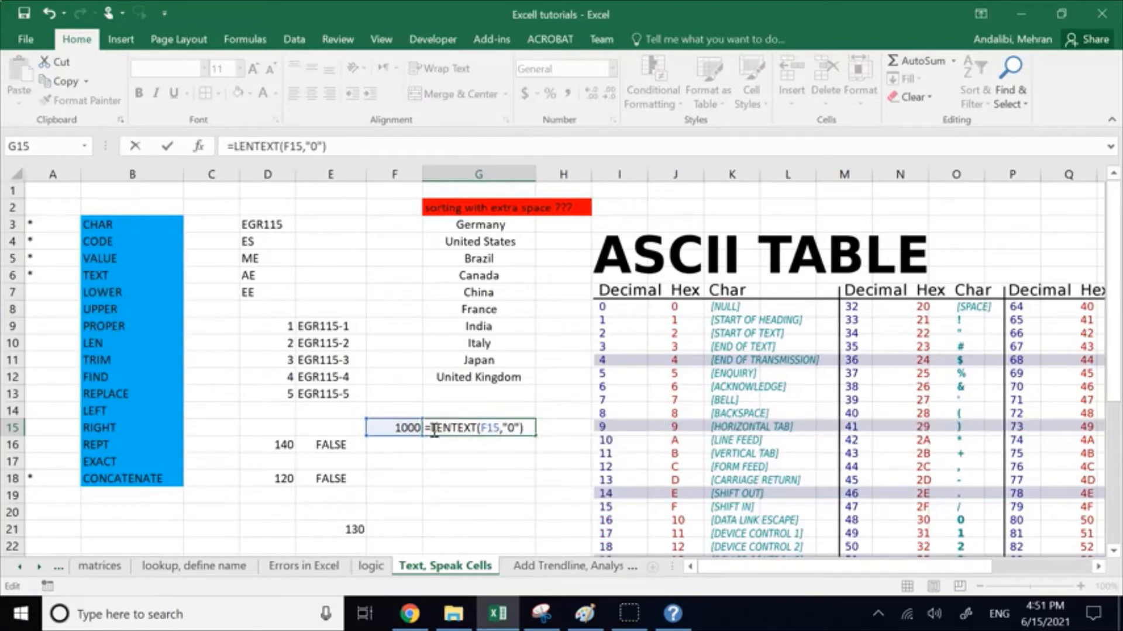
type("(")
key("Right")
key("Right")
key("Right")
key("Right")
key("Right")
key("Right")
key("Right")
key("Right")
key("Right")
key("Right")
key("Right")
key("Right")
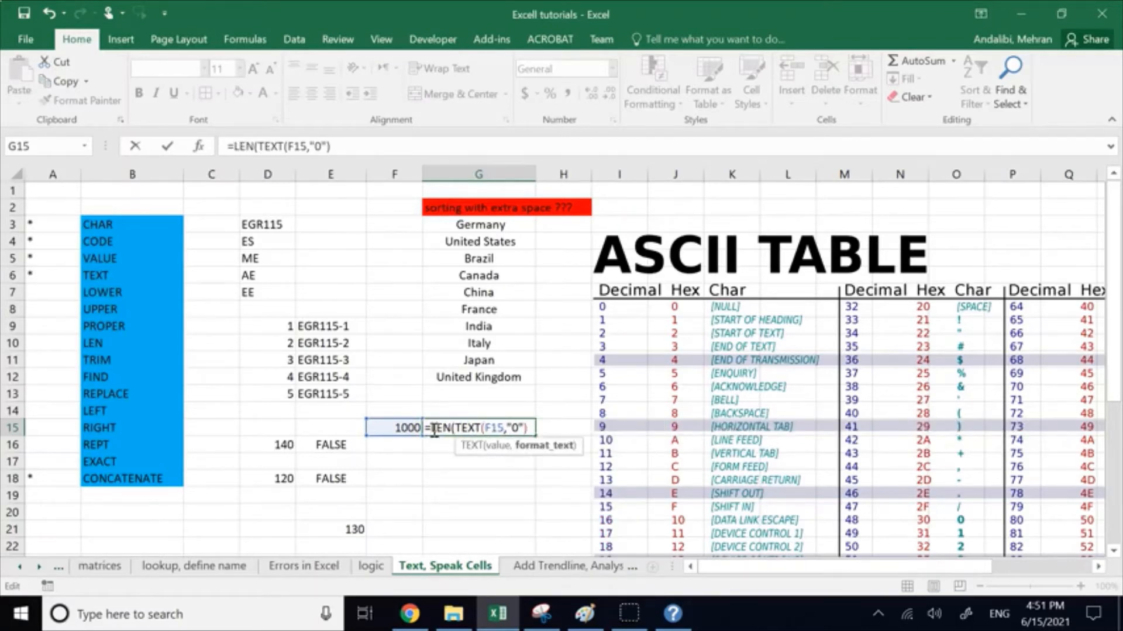
key("Return")
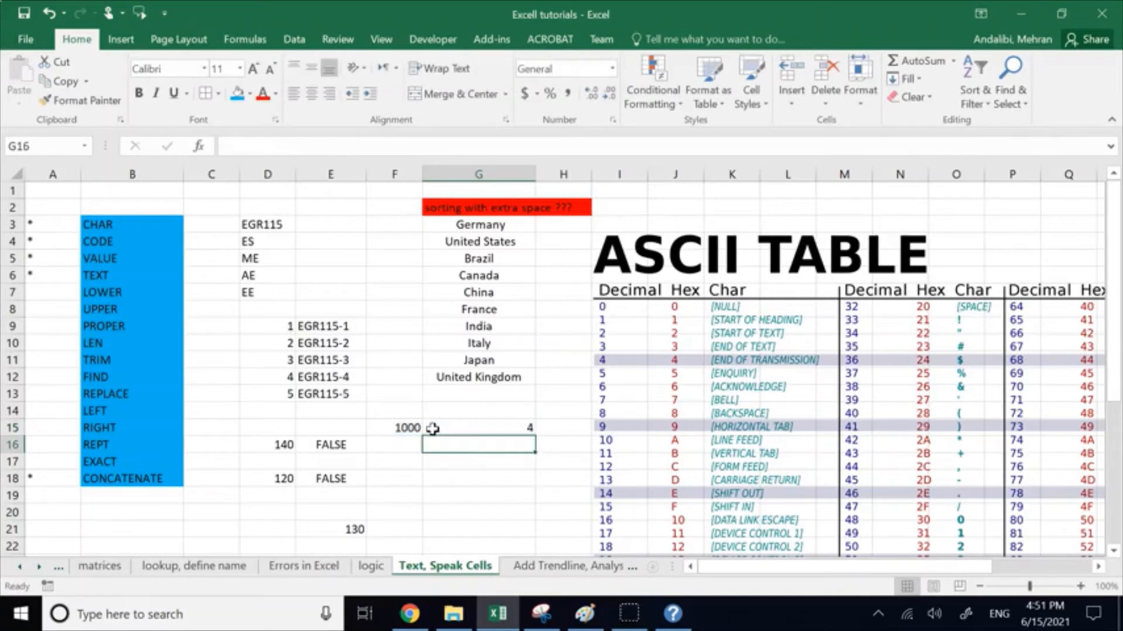
Step: Review the digit-counting formula in cell G15 against the LEN entry in the function list
left_click(449, 491)
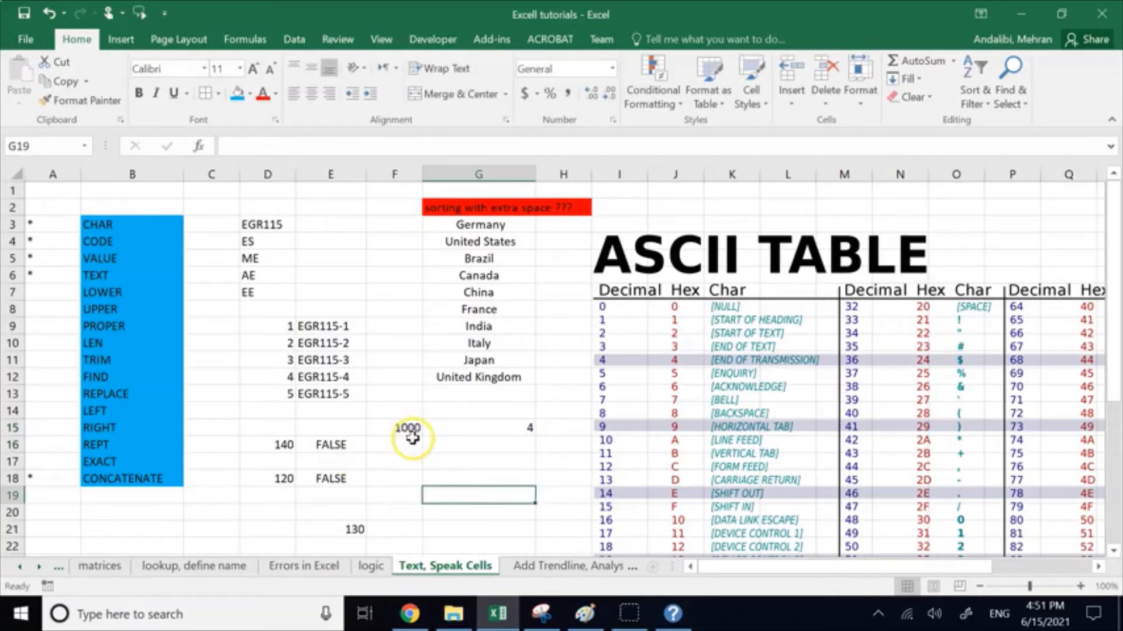
left_click(518, 431)
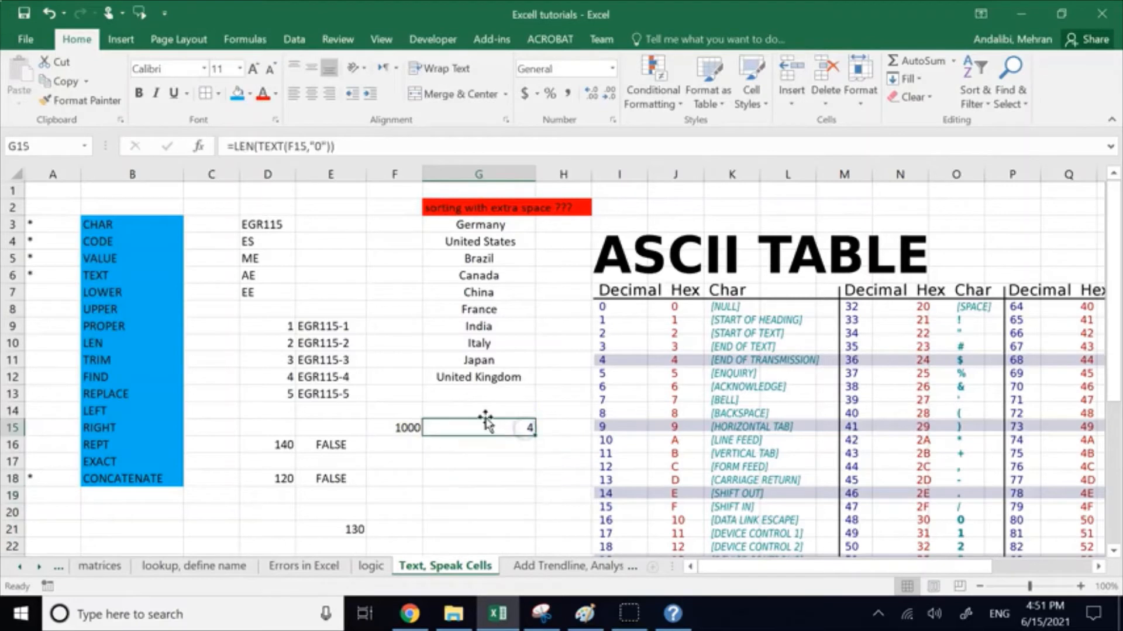
left_click(41, 344)
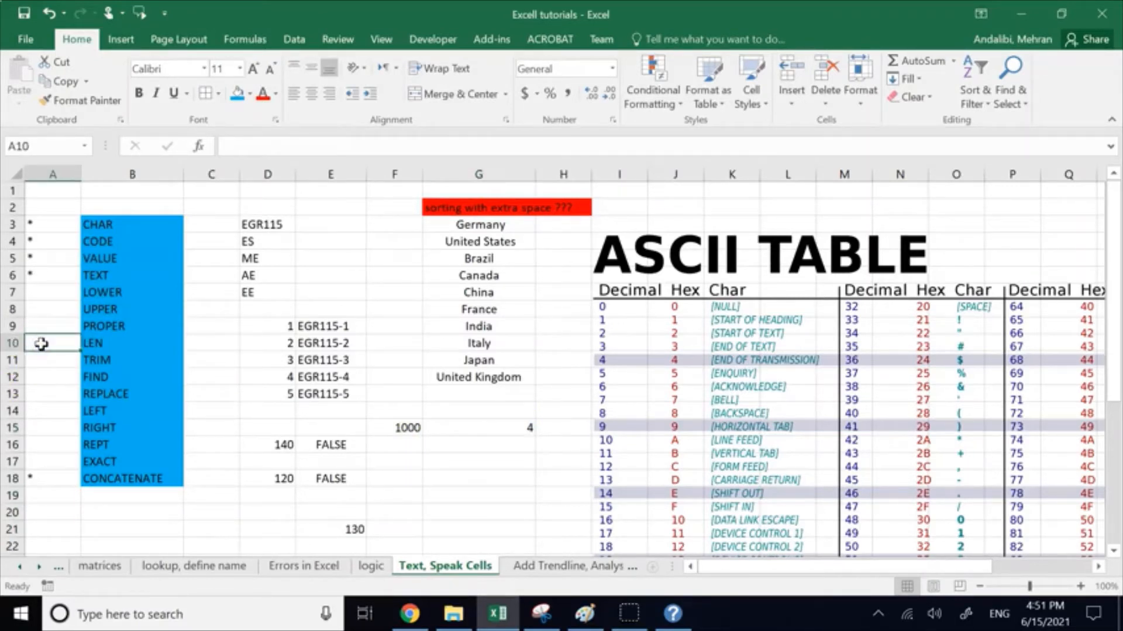
left_click(450, 427)
Step: Write the formula =LEN(F15) in cell G17 to count the digits of the number directly, without the TEXT function
left_click(446, 457)
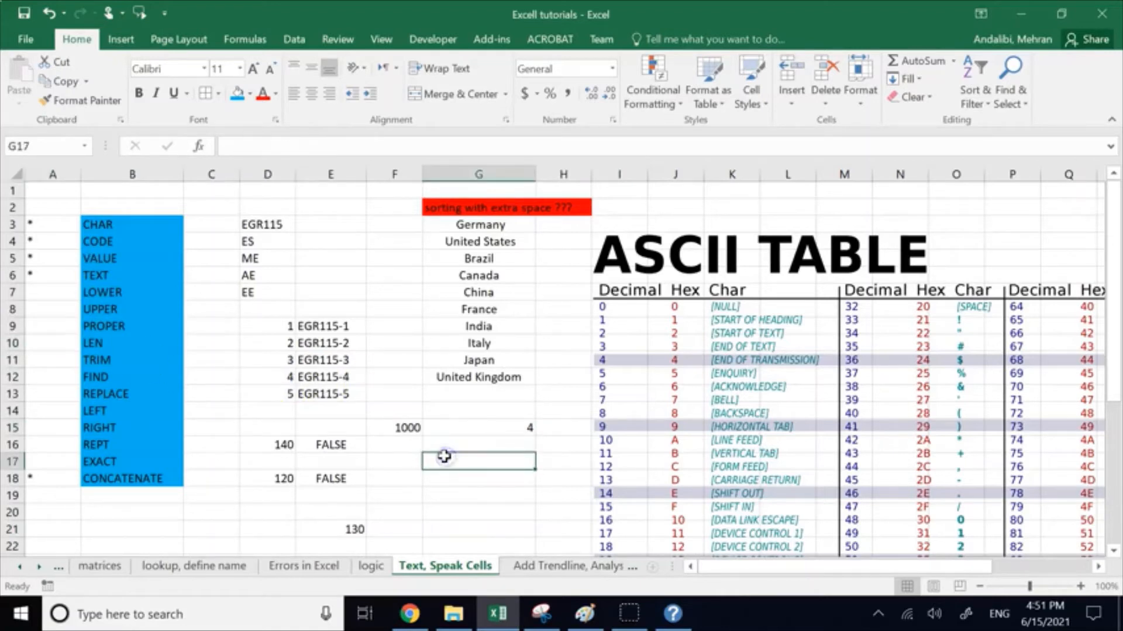
type("=")
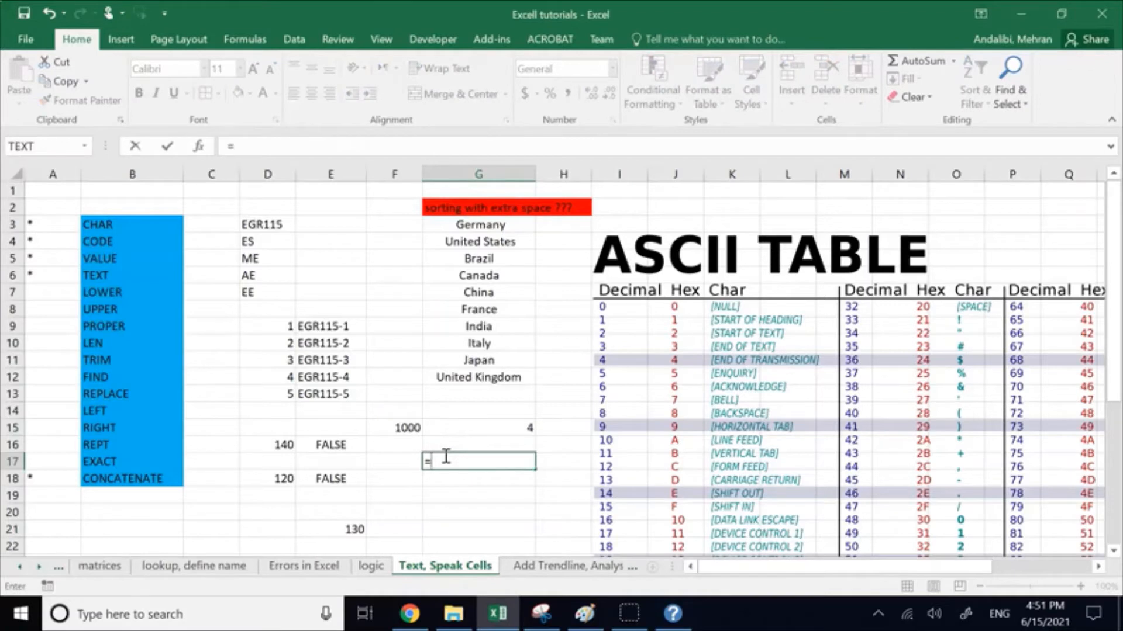
type("LEN")
left_click(456, 463)
key("BackSpace")
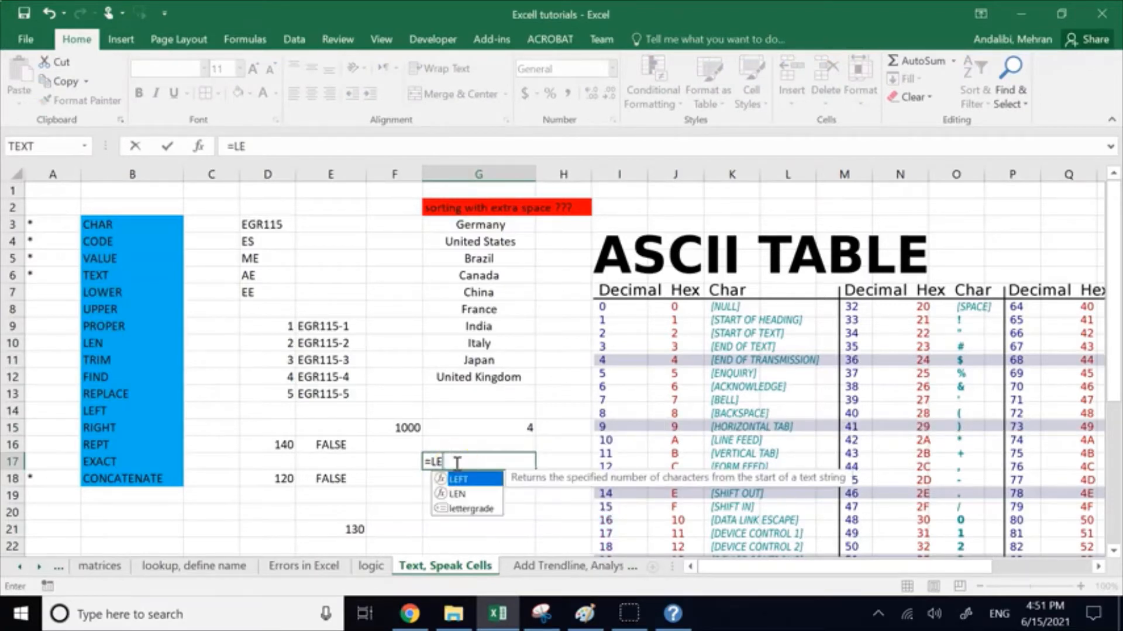
double_click(464, 494)
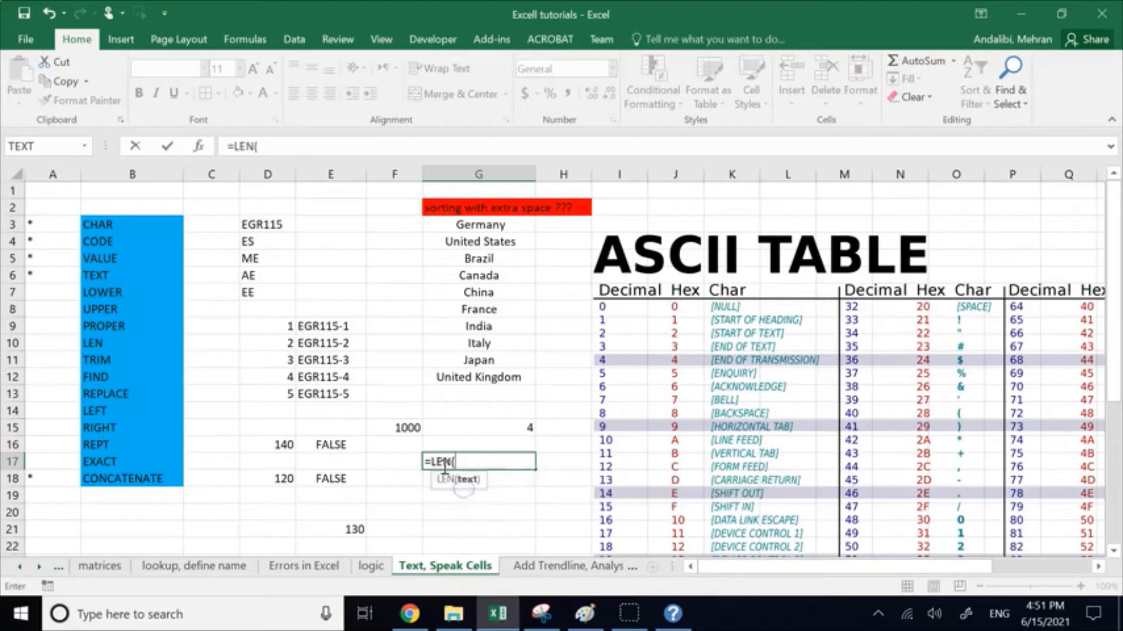
left_click(413, 431)
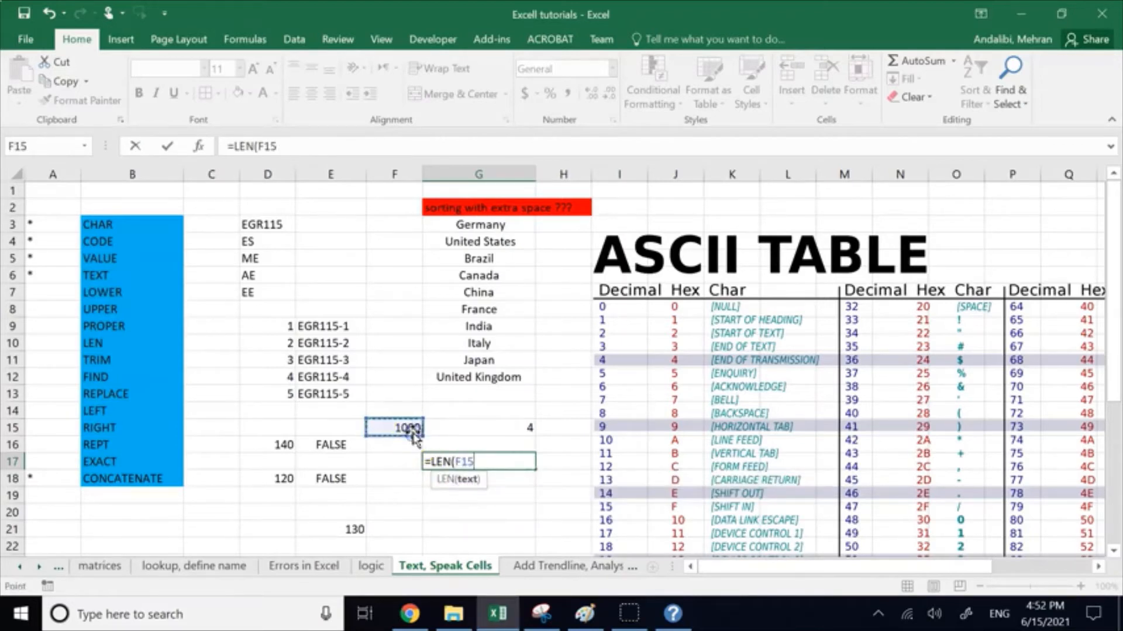
key("Return")
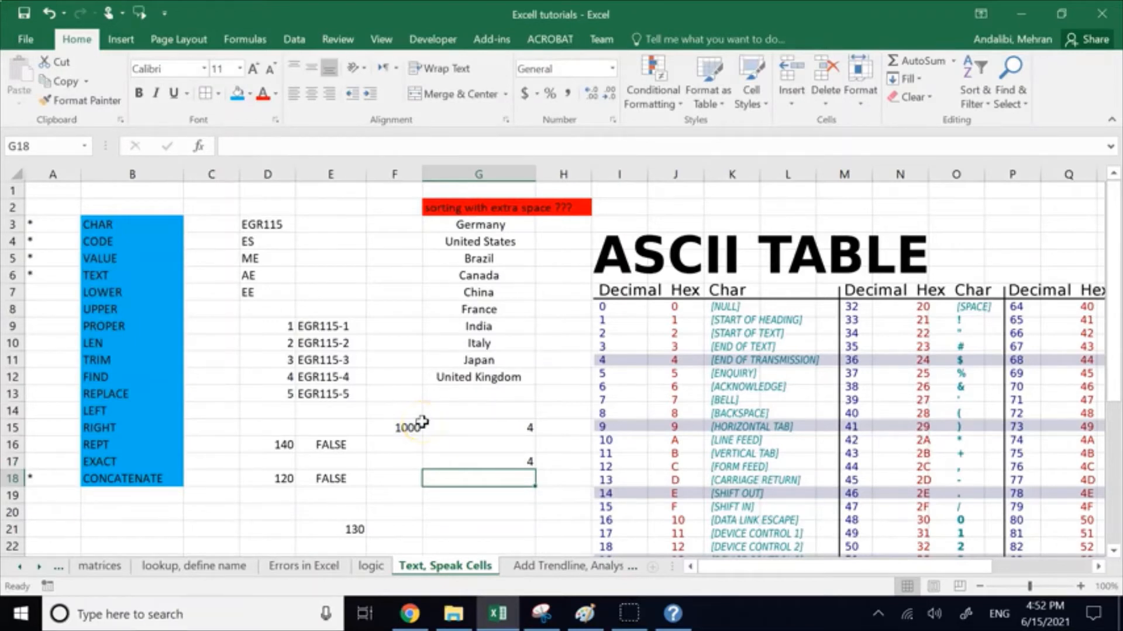
Step: Compare the LEN formula in G17 with the number in F15, and review the LEN, CONCATENATE, TEXT and VALUE entries in the function list
left_click(432, 459)
left_click(406, 428)
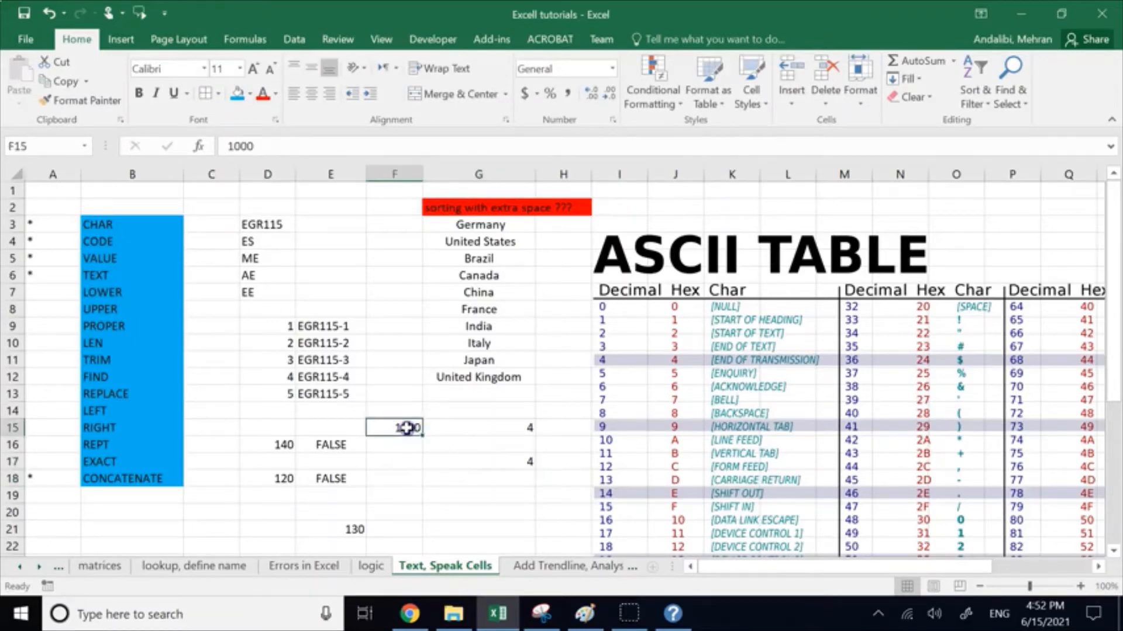
left_click(467, 462)
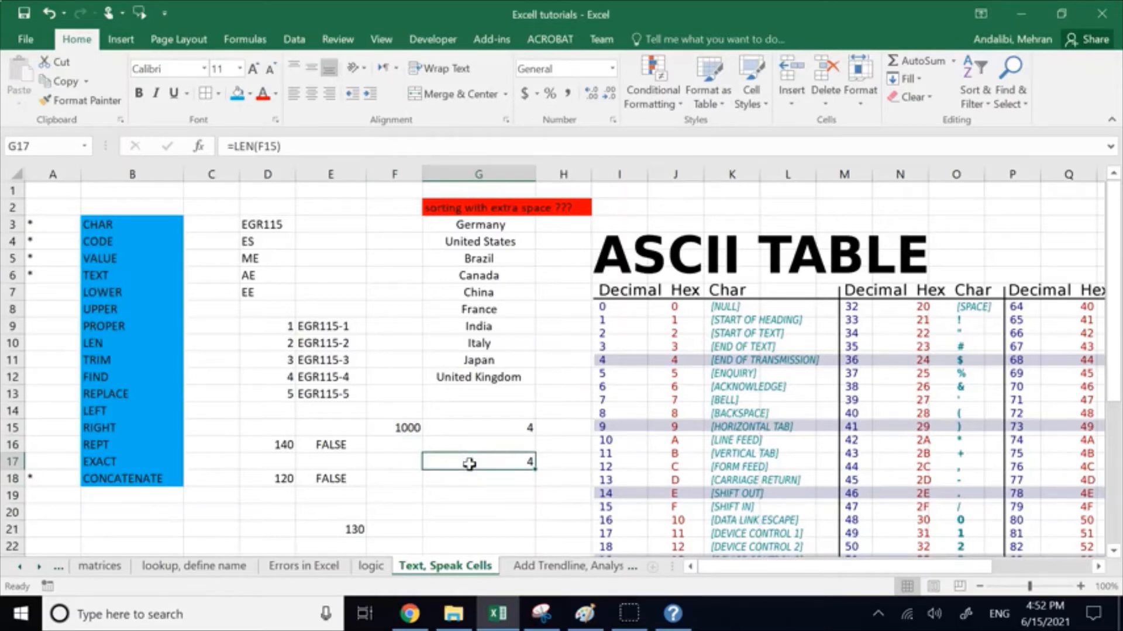
left_click(407, 424)
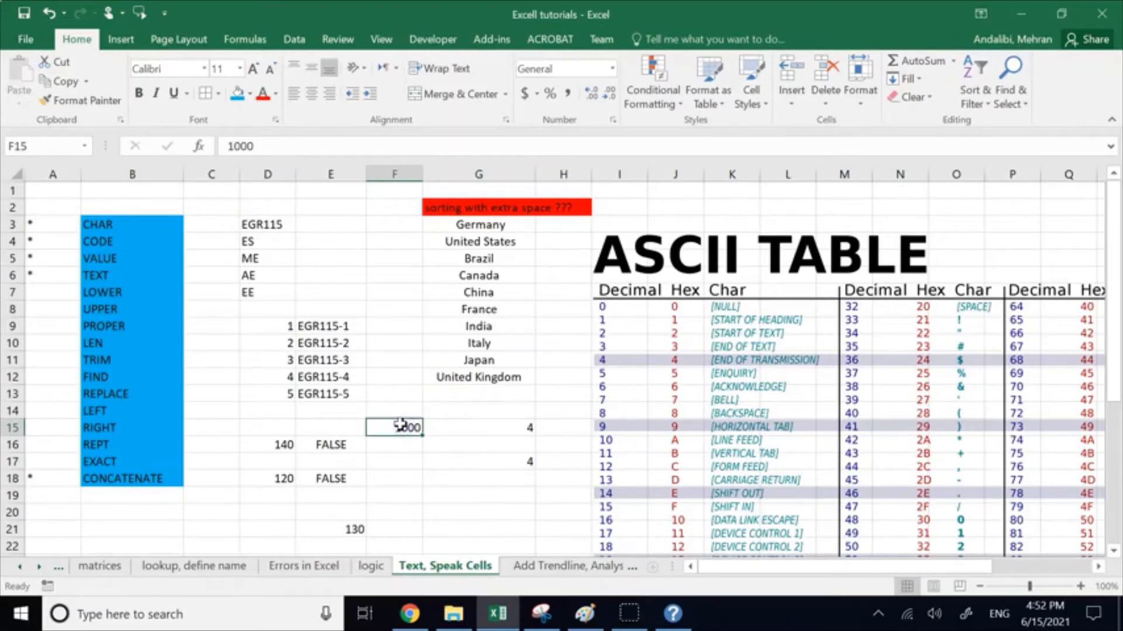
left_click(121, 339)
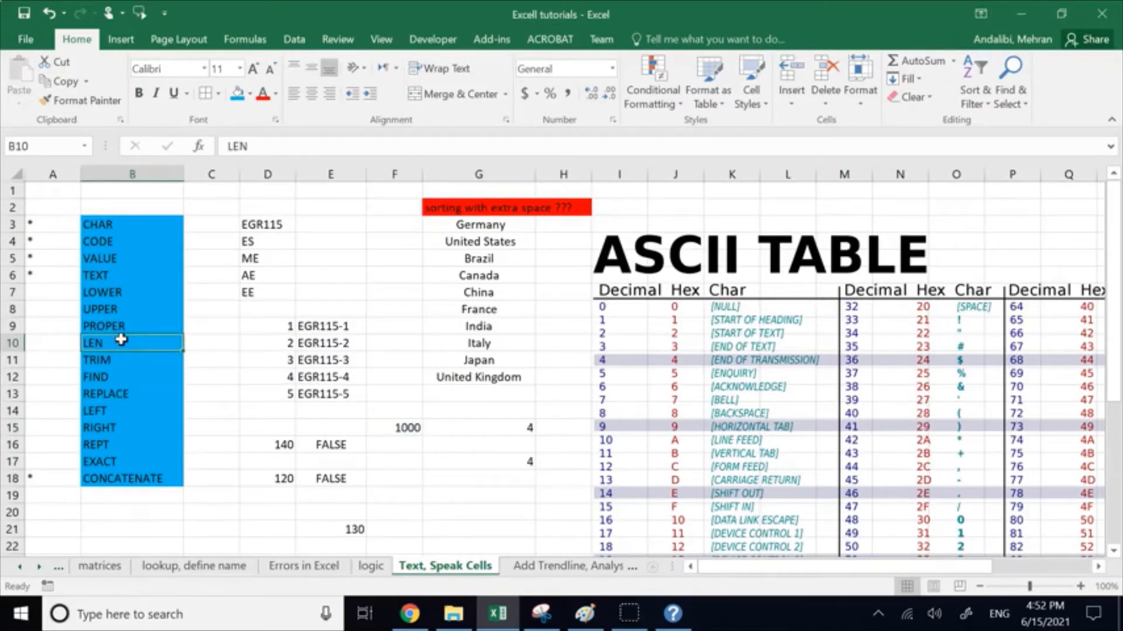
left_click(111, 479)
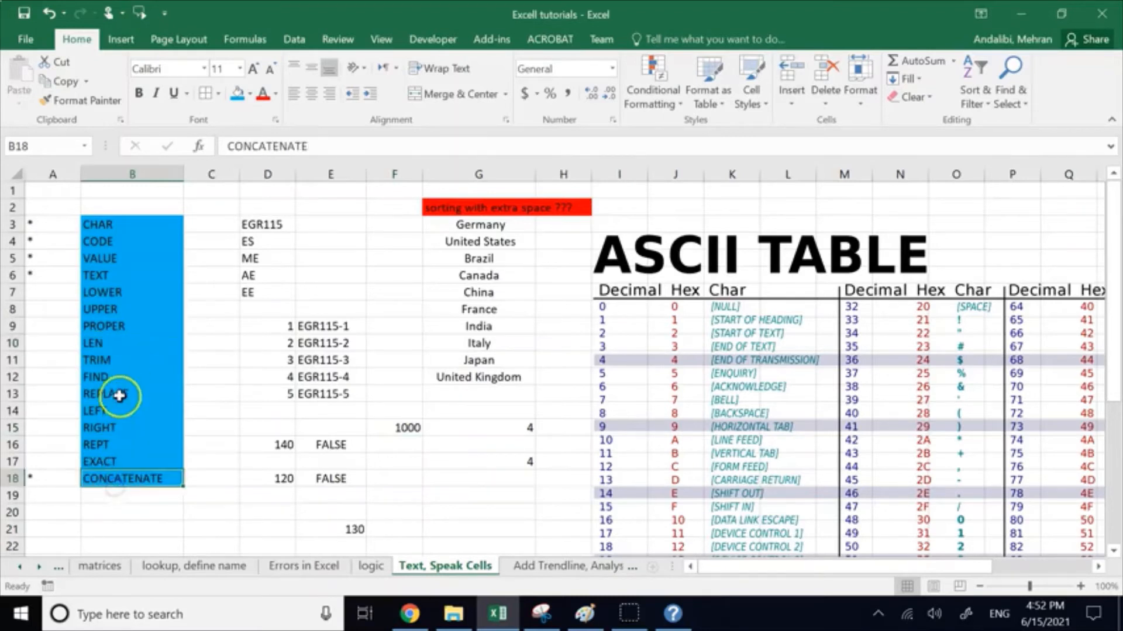
left_click(109, 349)
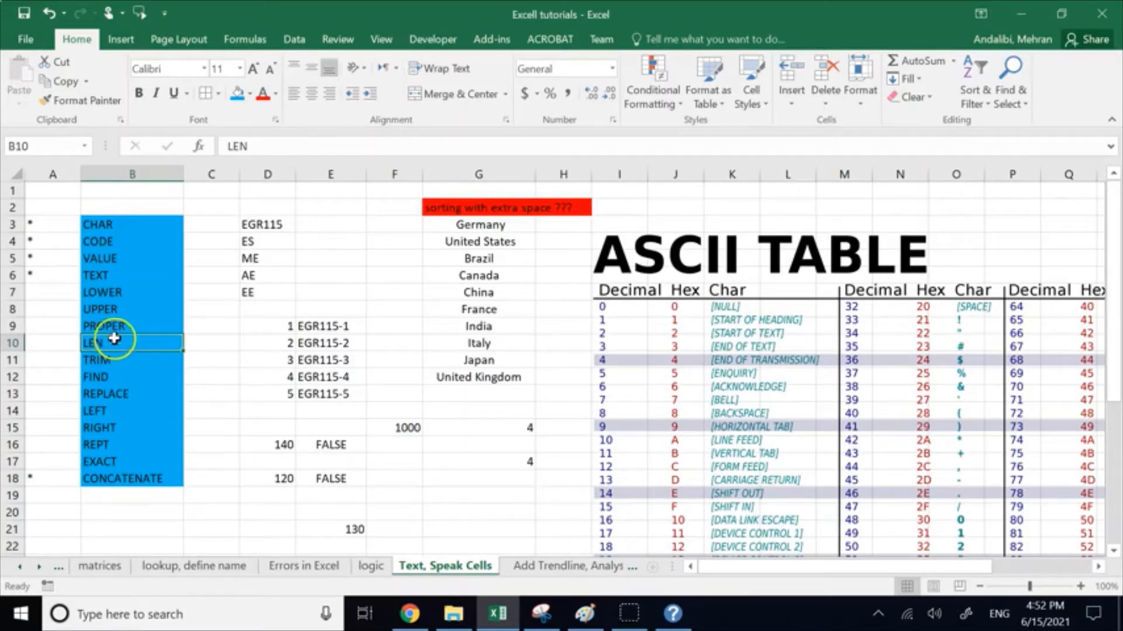
left_click(118, 274)
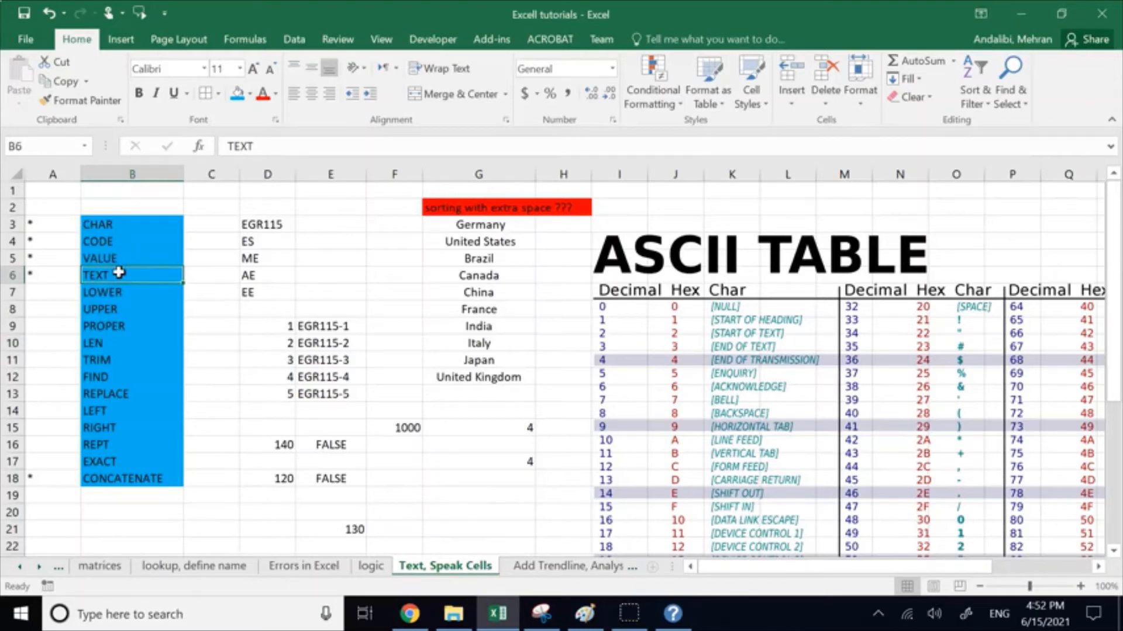
left_click(68, 293)
left_click(90, 280)
left_click(123, 262)
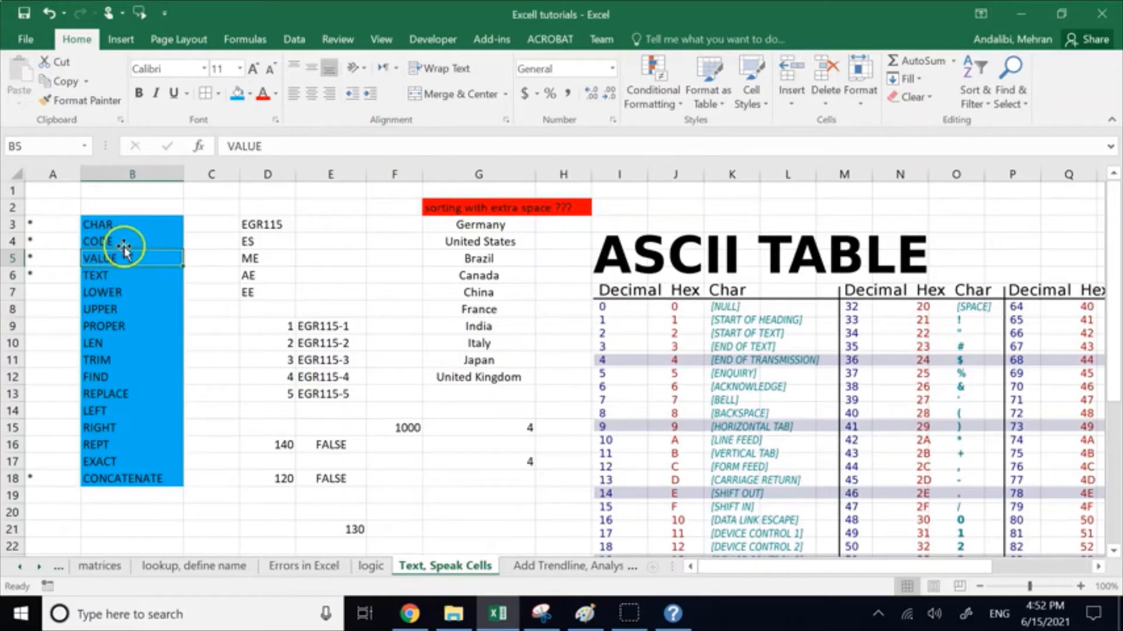
left_click(51, 293)
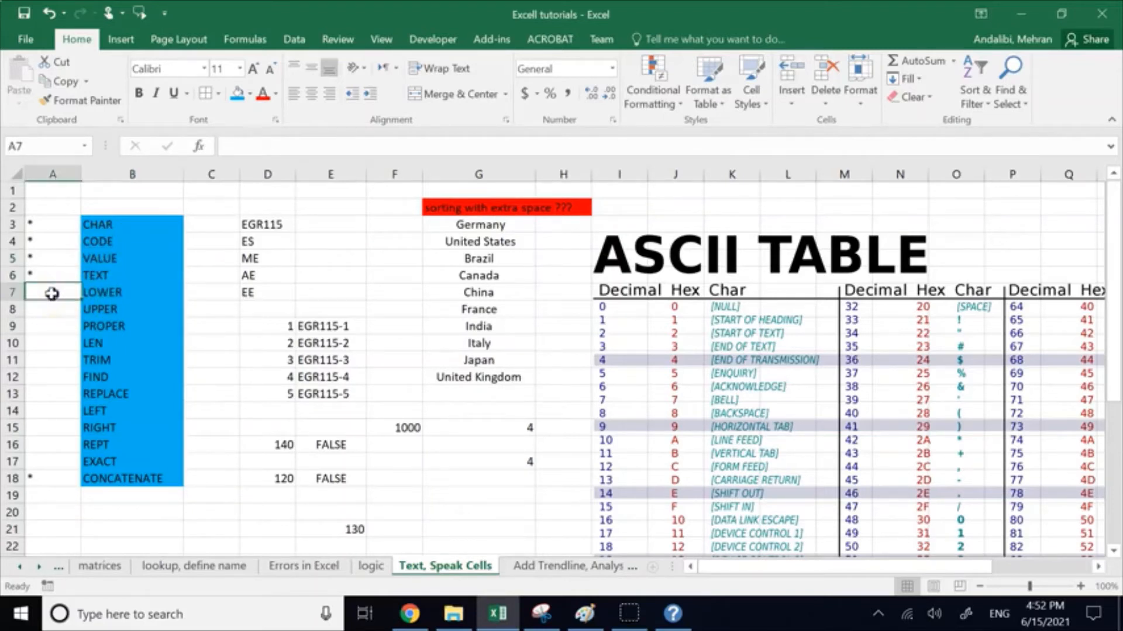
left_click(51, 305)
left_click(51, 325)
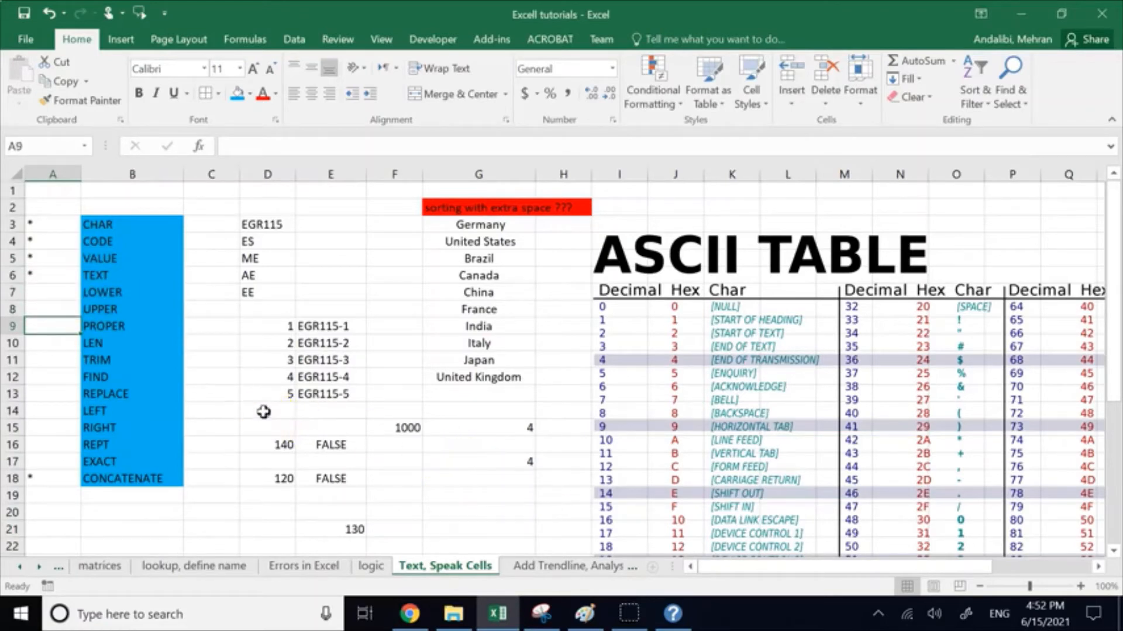
Step: Clear the earlier example data from the ranges D14:G21 and C2:E15
left_click_drag(261, 411, 496, 525)
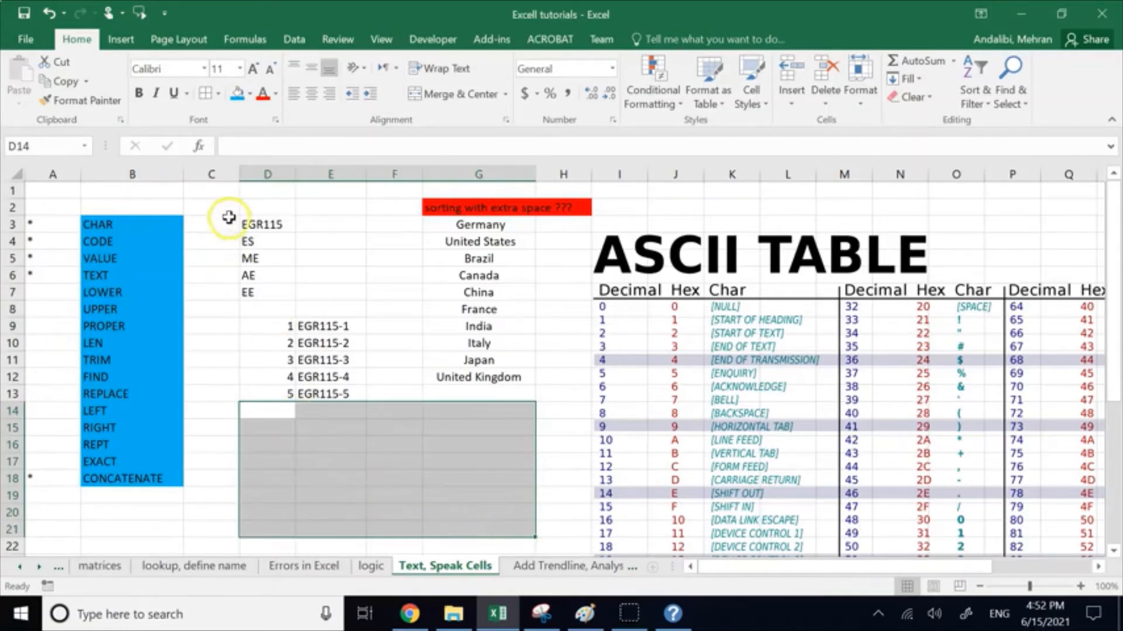
left_click_drag(219, 208, 366, 431)
key("Delete")
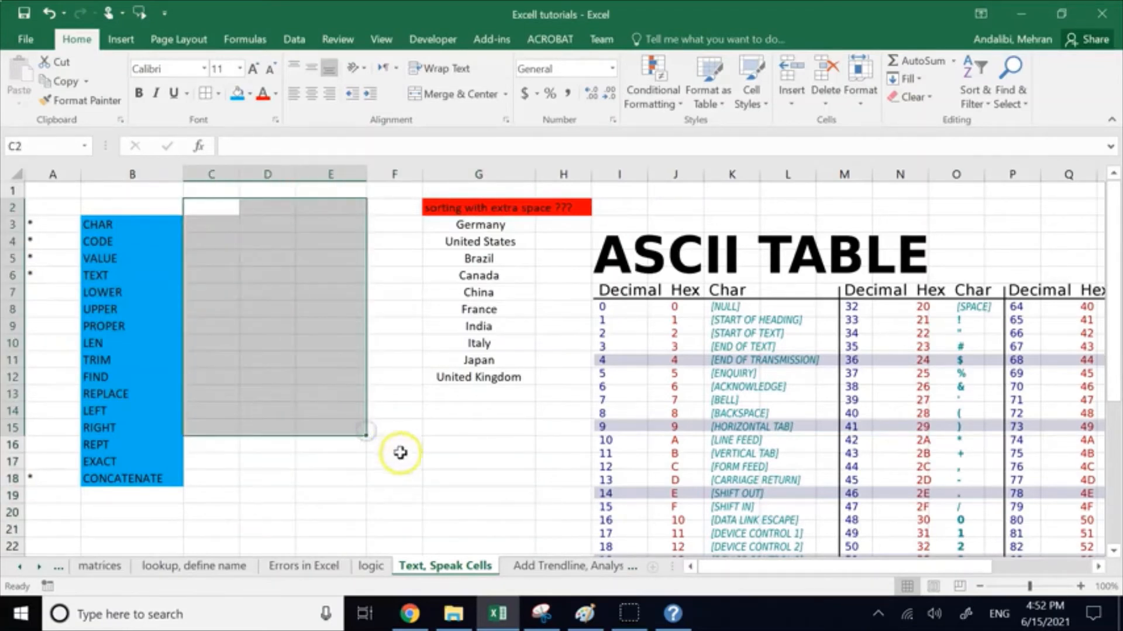
left_click(345, 446)
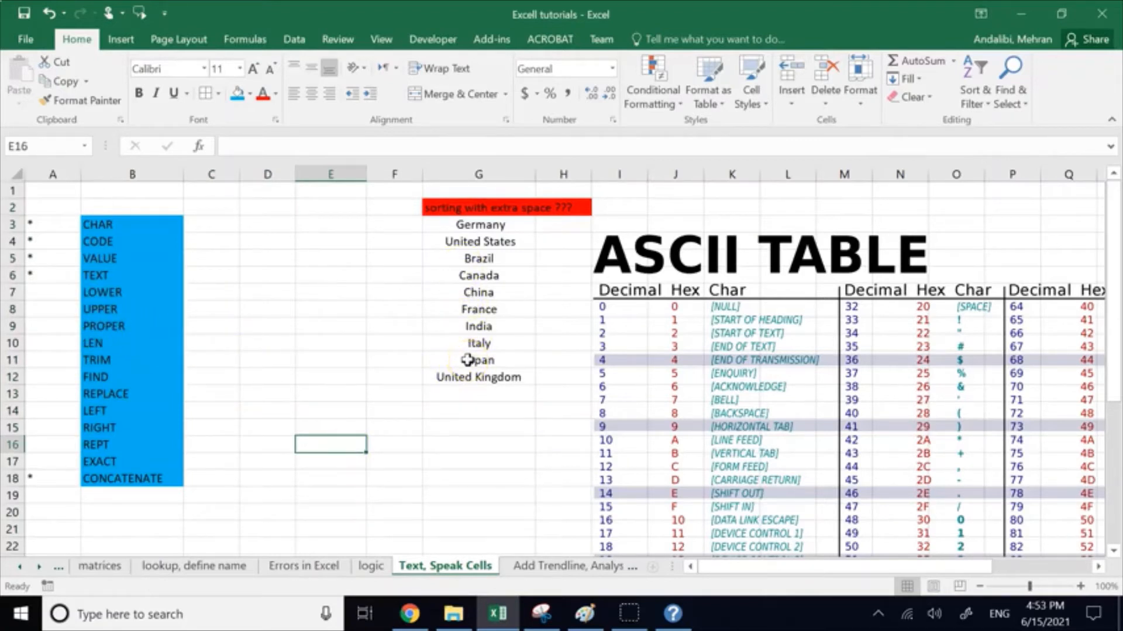
Step: Write an UPPER formula in cell E15 that converts the country name India in G9 to uppercase
left_click(335, 431)
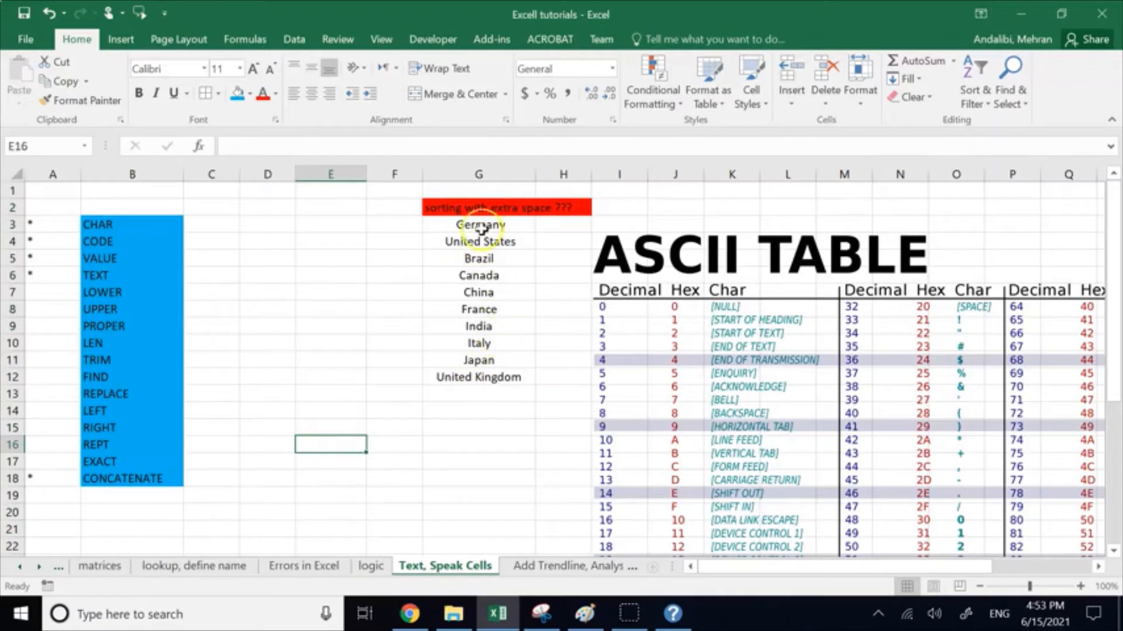
left_click(328, 428)
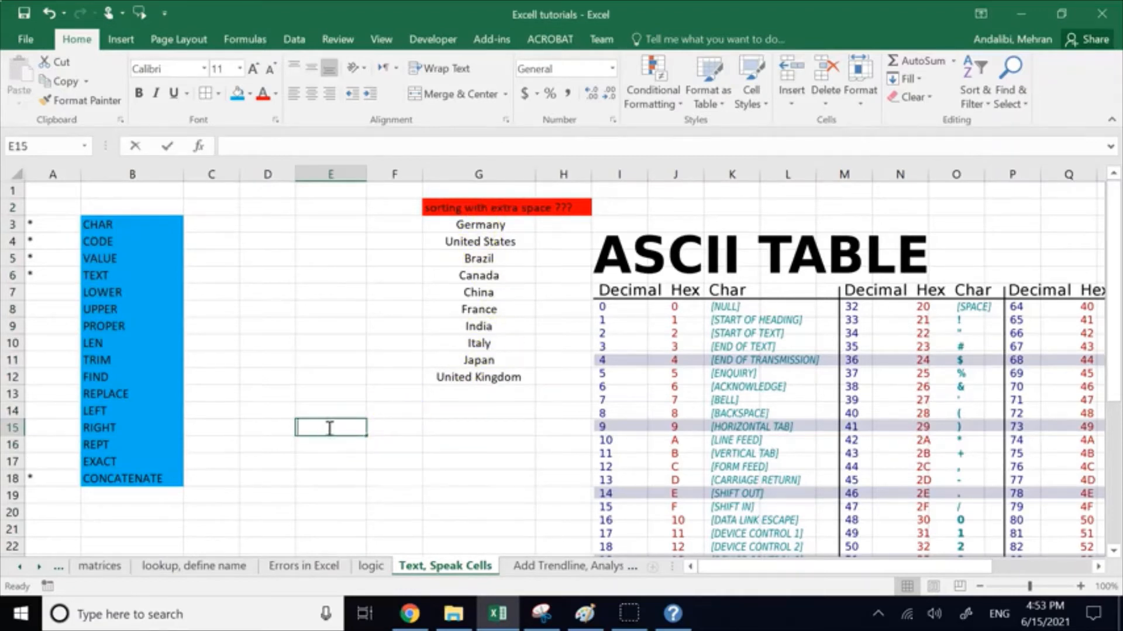
type("=upp")
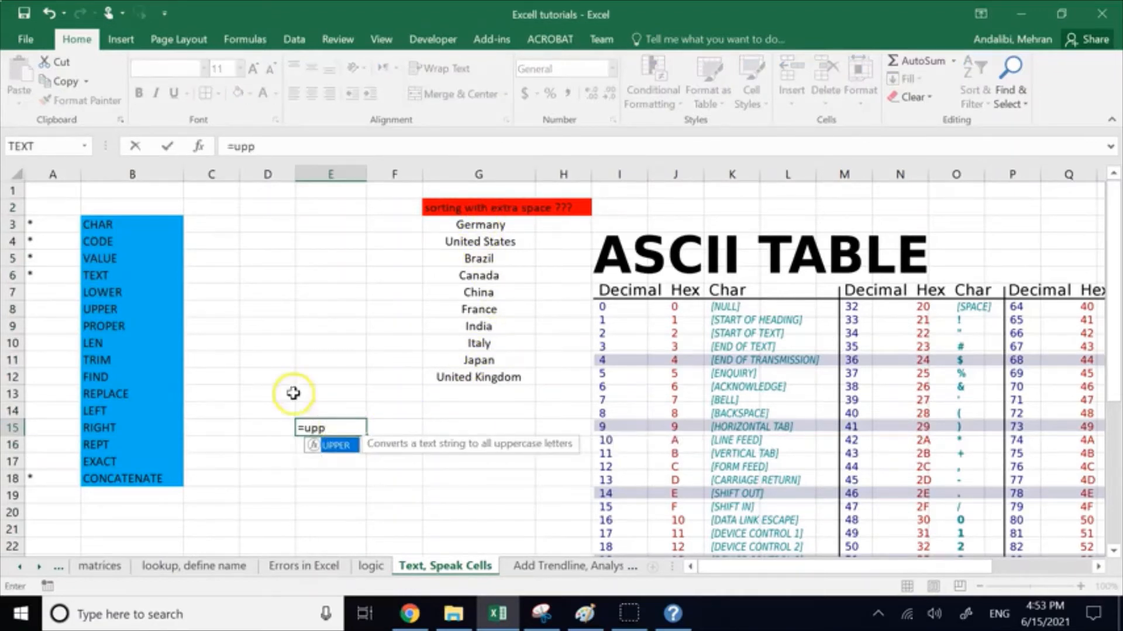
double_click(333, 446)
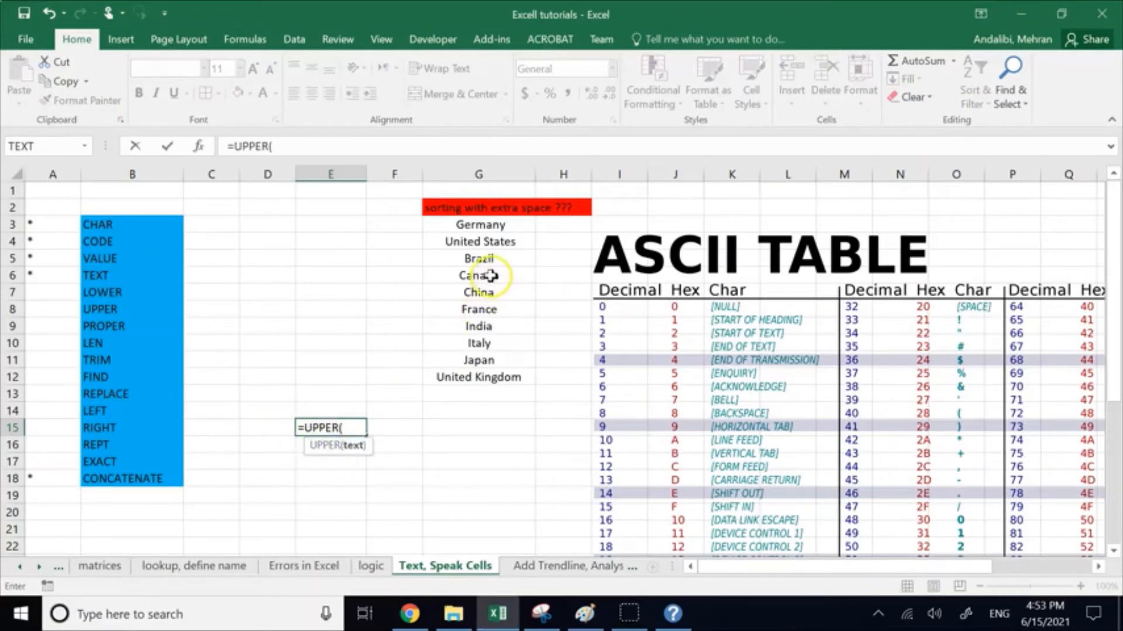
left_click(474, 328)
key("Return")
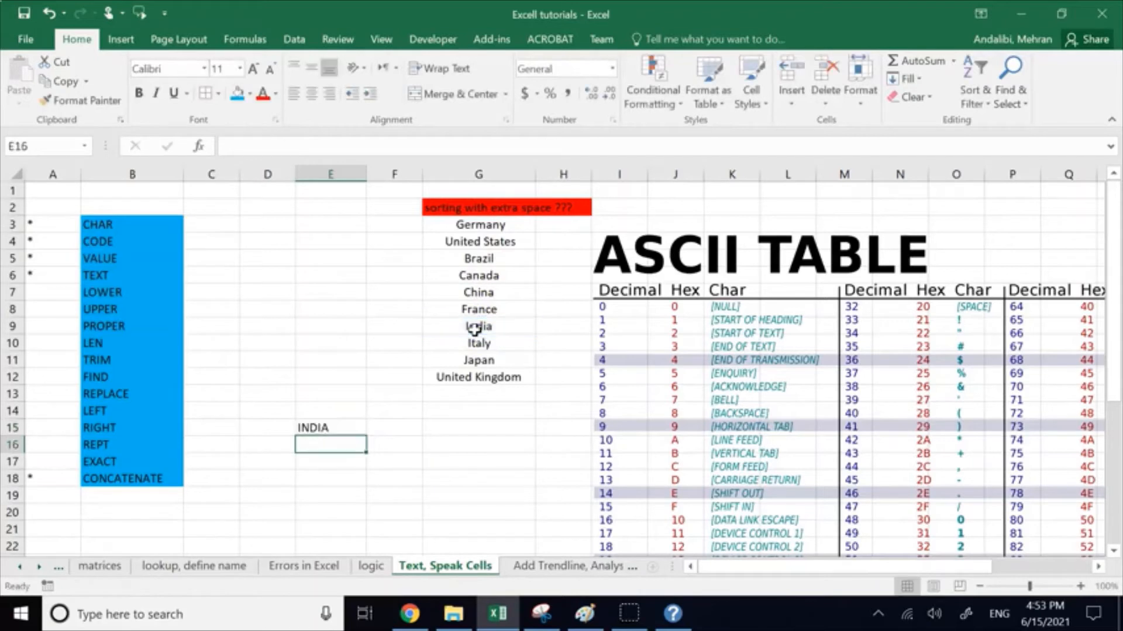
Step: Write the formula =LOWER(G11) in cell E16 to convert the country name Japan to lowercase
double_click(337, 445)
type("=low")
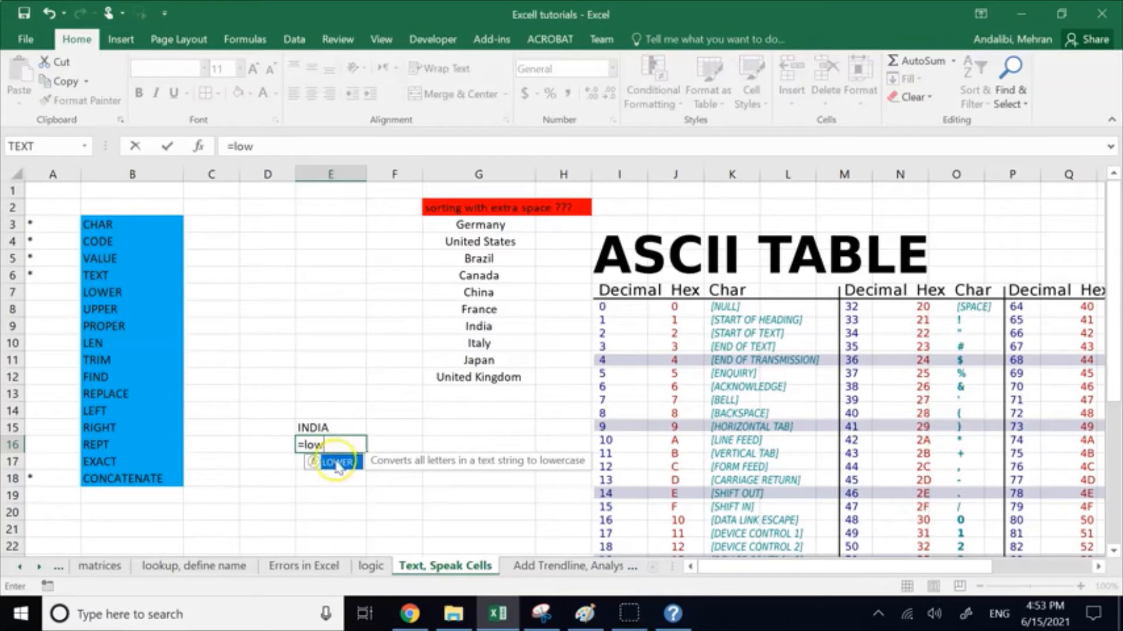
double_click(340, 466)
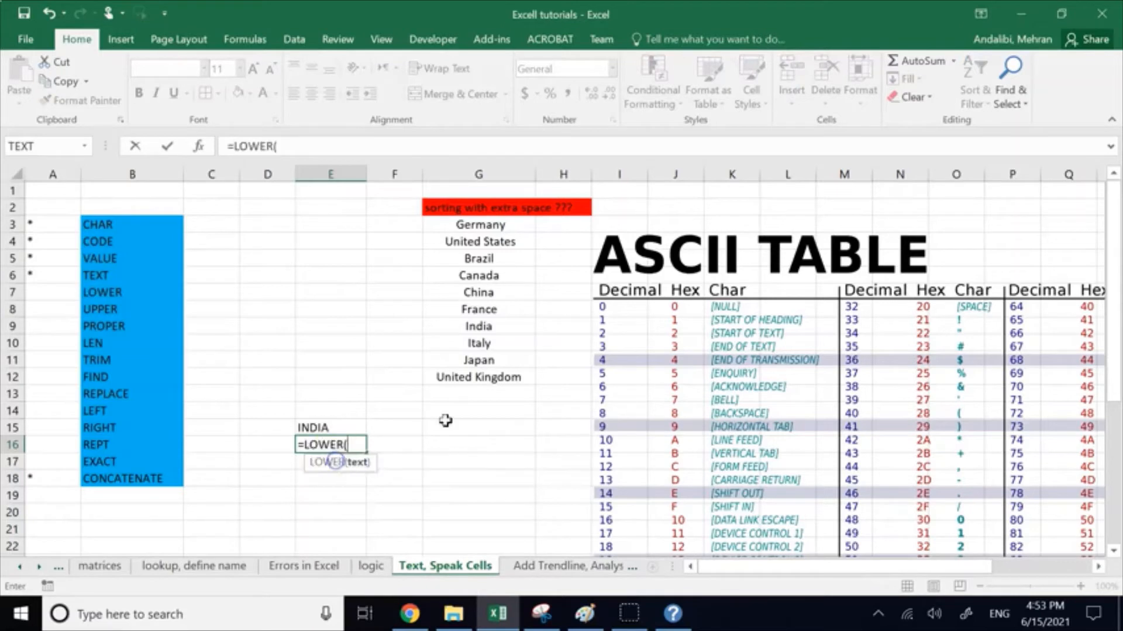
left_click(473, 358)
type(")")
key("Return")
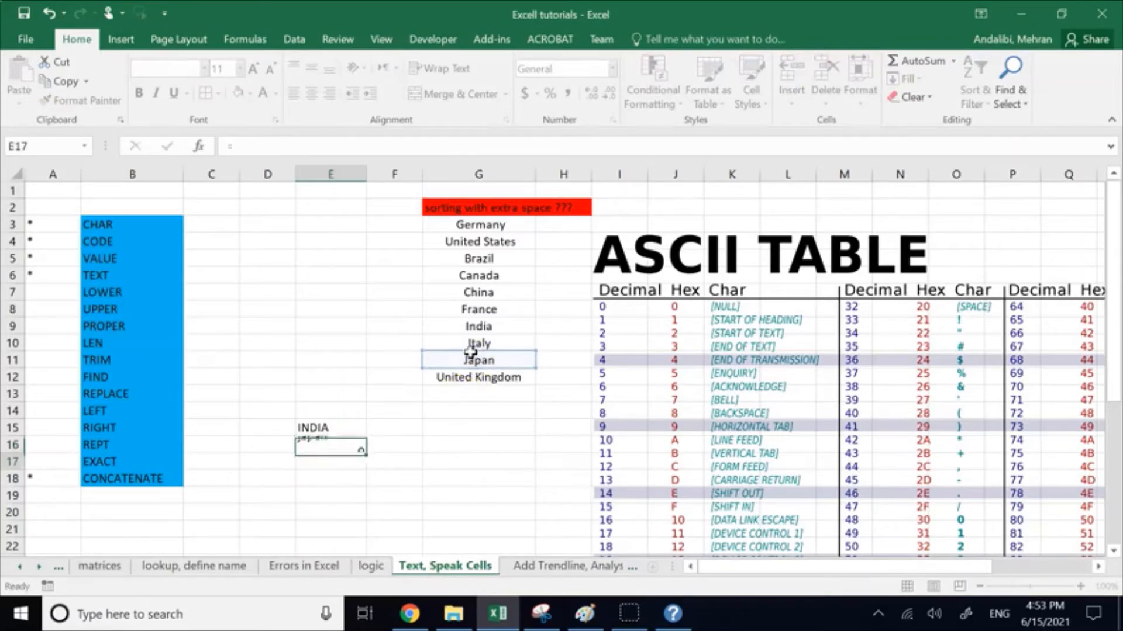
Step: Write the formula =PROPER(E15) in cell E18 to capitalize only the first letter of the uppercase country name
left_click(323, 473)
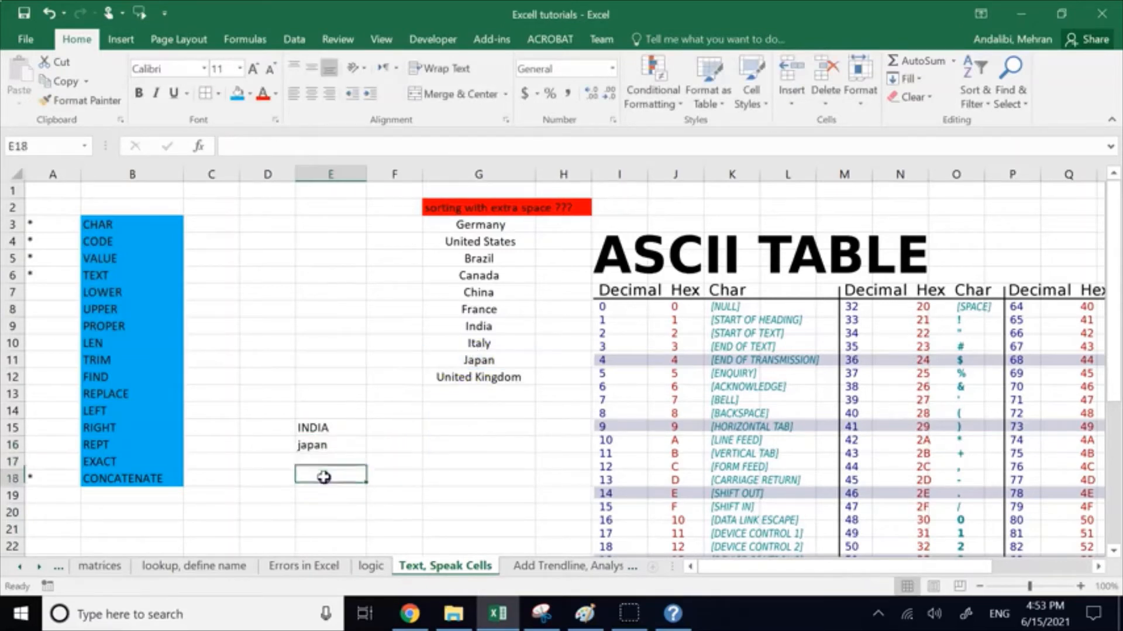
double_click(325, 478)
type("=")
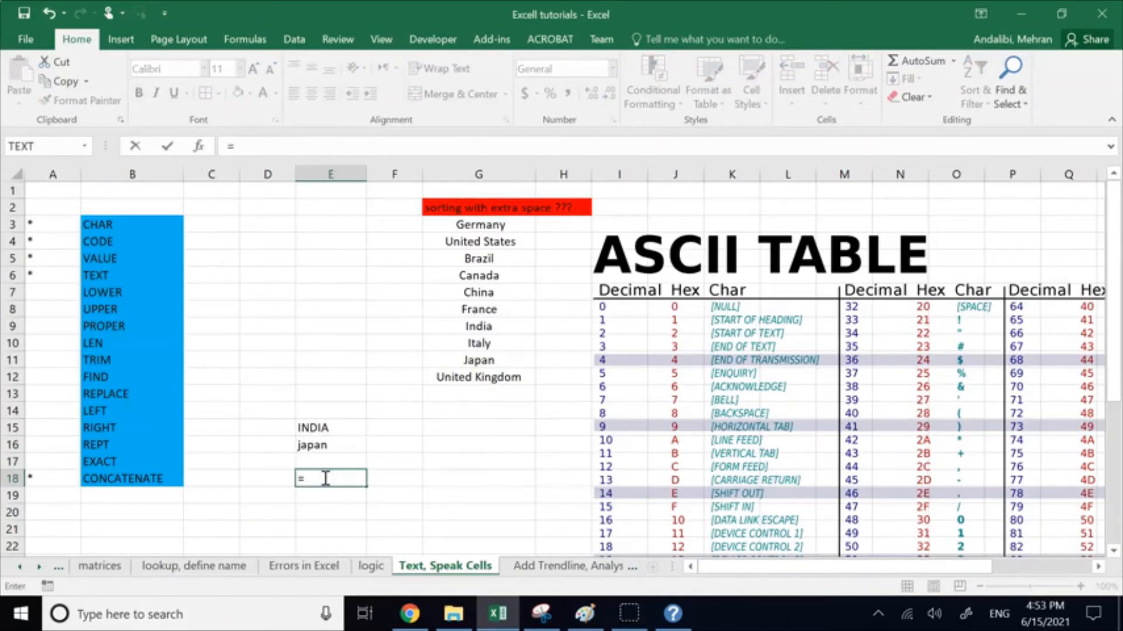
type("pro")
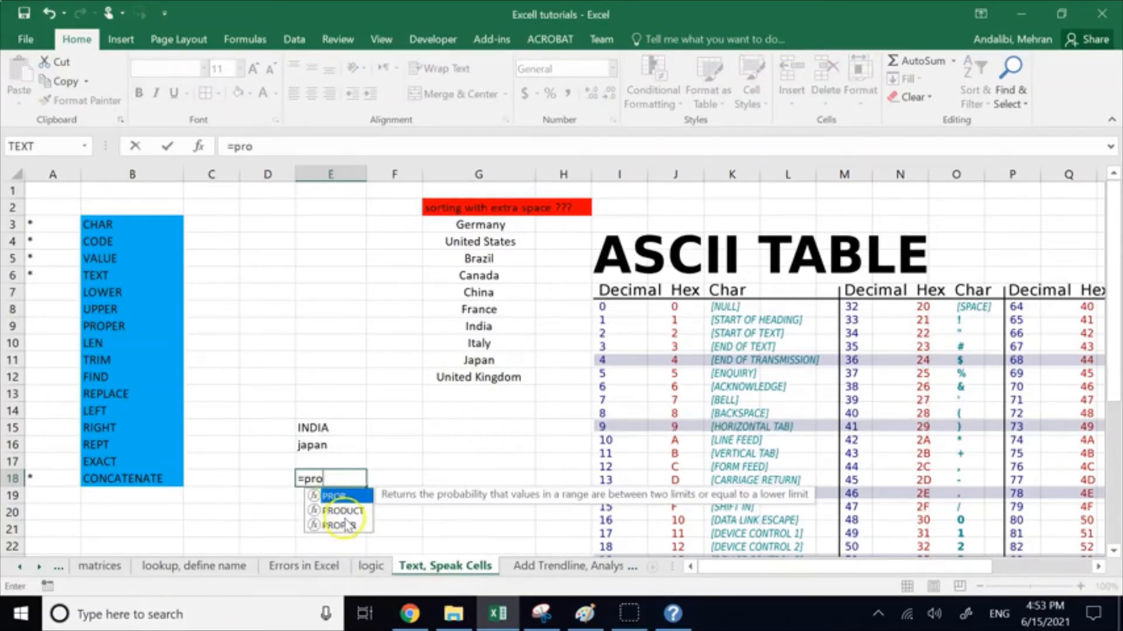
double_click(347, 524)
left_click(322, 430)
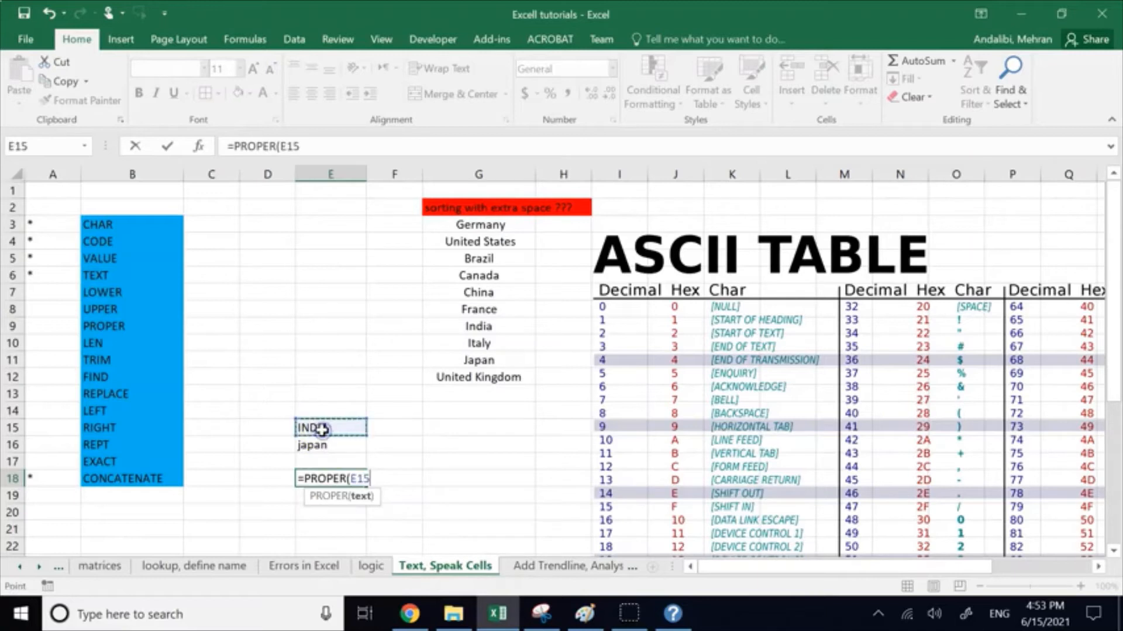
type(")")
key("Return")
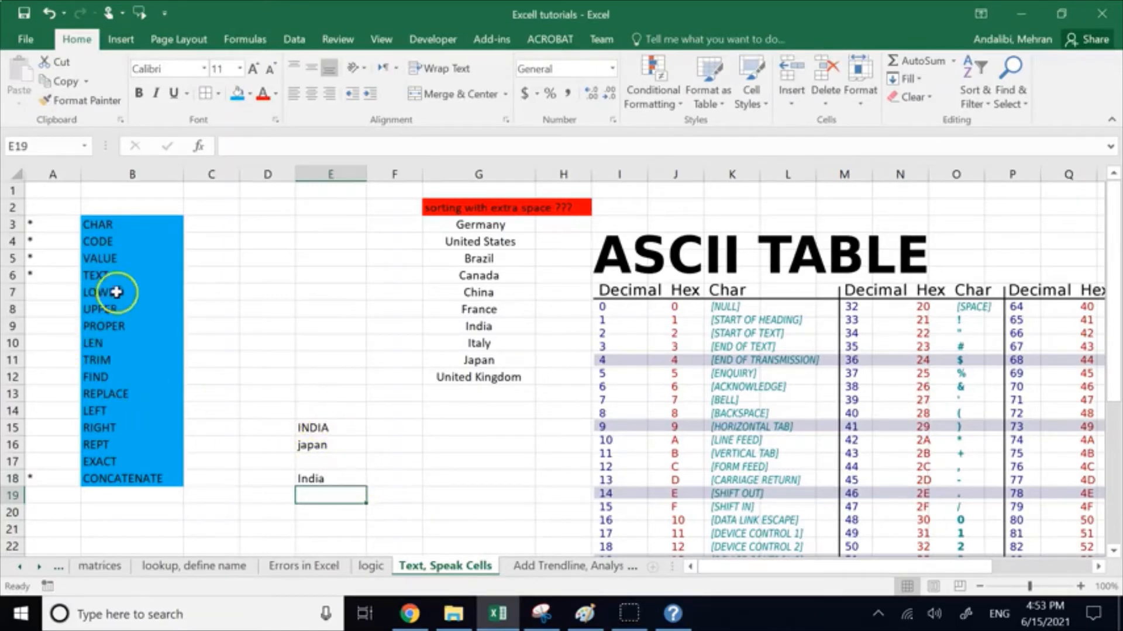
Step: Mark LOWER, UPPER, PROPER and LEN as covered by entering an asterisk beside each in cells A7 to A10
left_click_drag(115, 296, 124, 325)
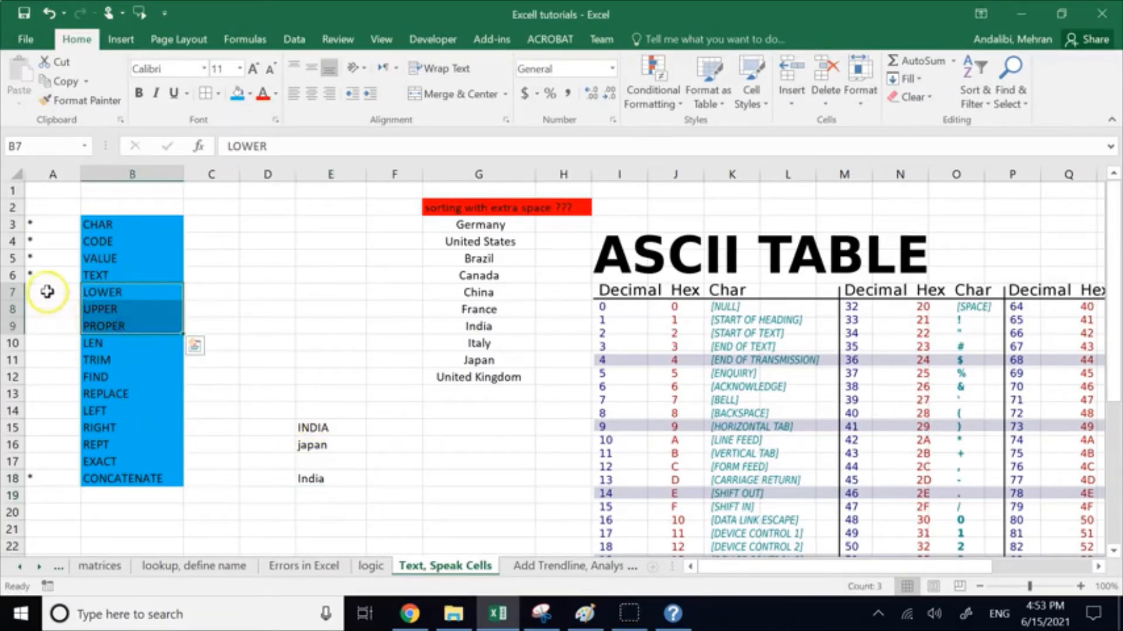
left_click(47, 291)
double_click(47, 291)
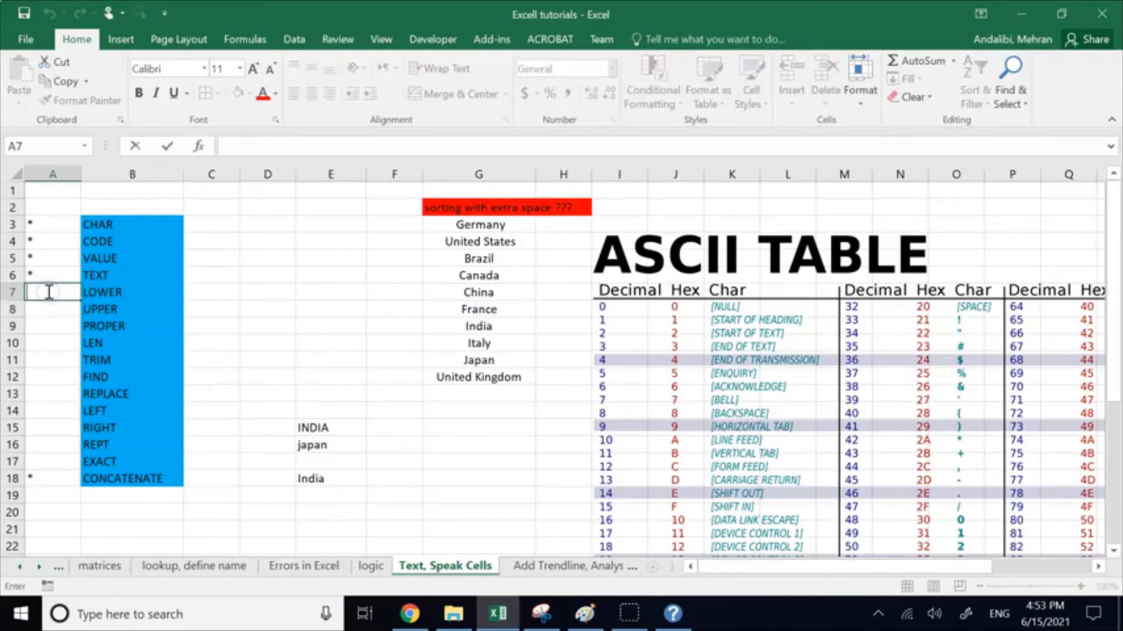
type("•")
key("Return")
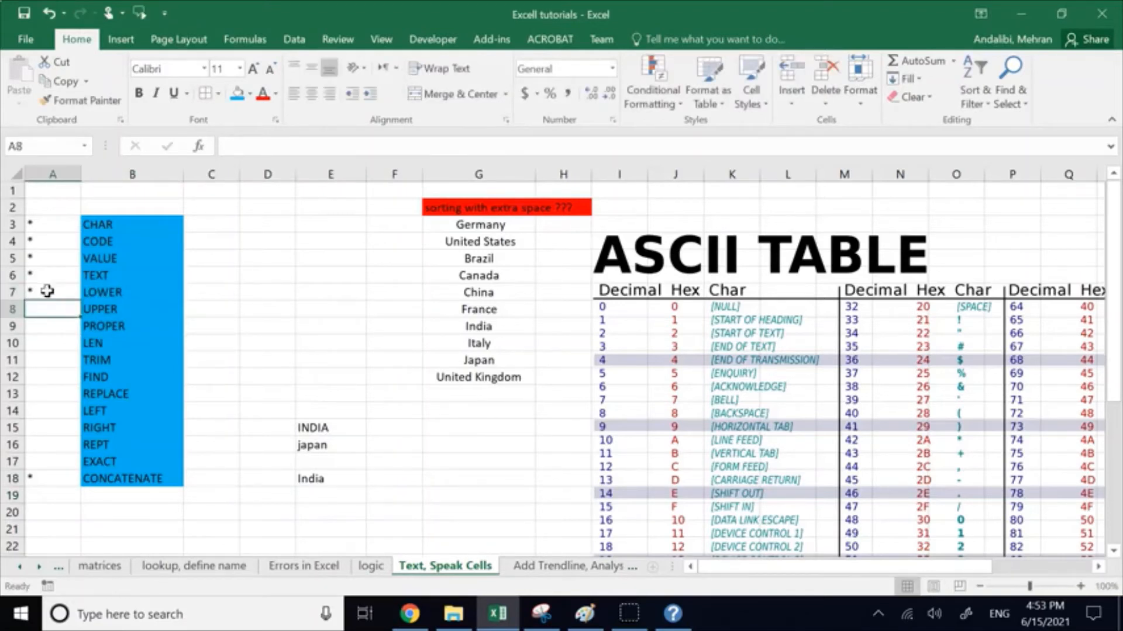
type("•")
key("Return")
type("•")
key("Return")
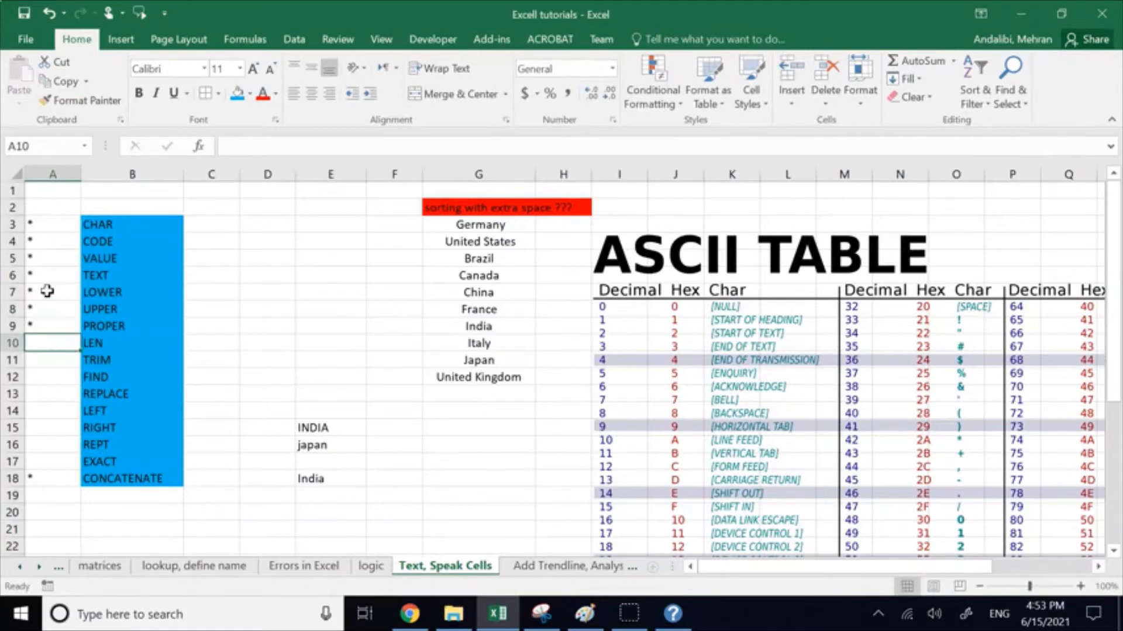
type("•")
key("Return")
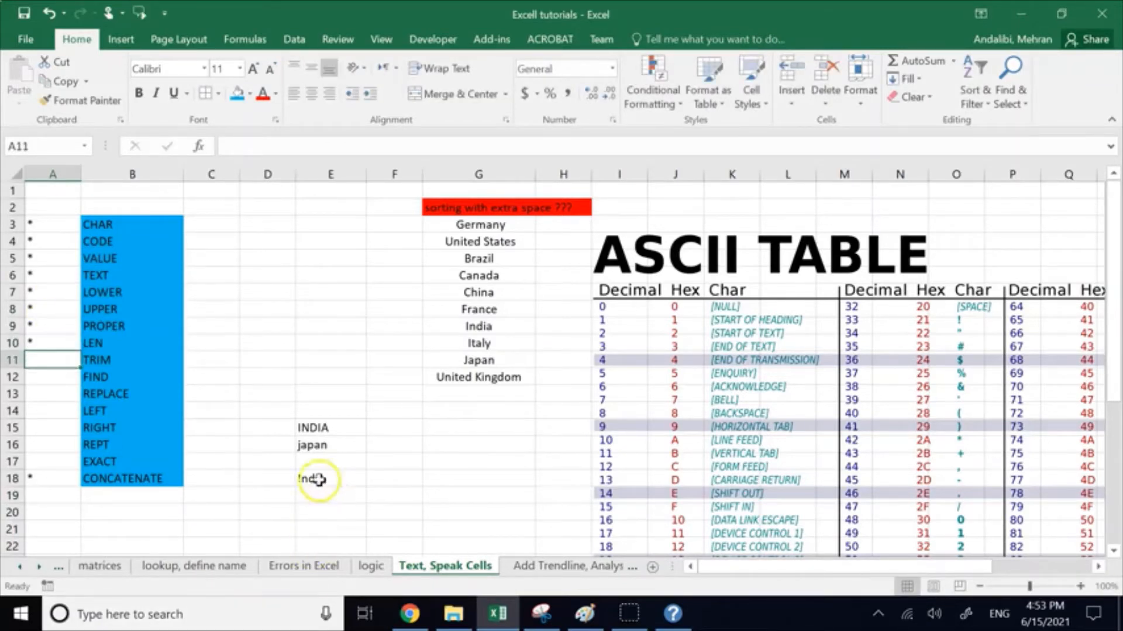
Step: Clear the case-conversion examples from the range D15:E19
left_click_drag(288, 427, 334, 496)
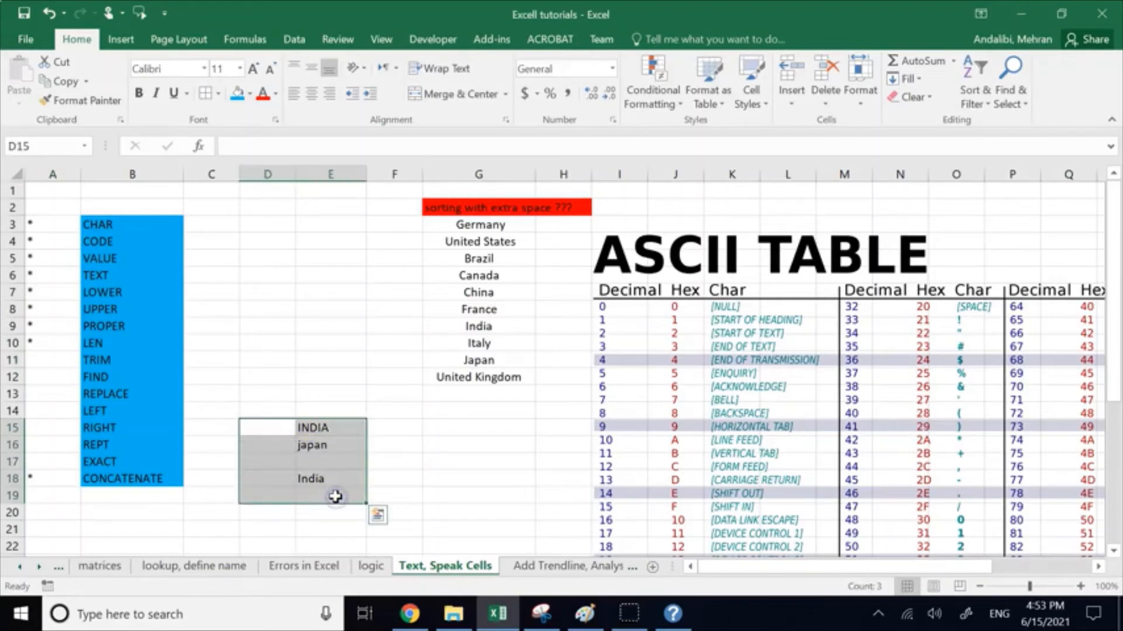
key("Delete")
left_click(337, 365)
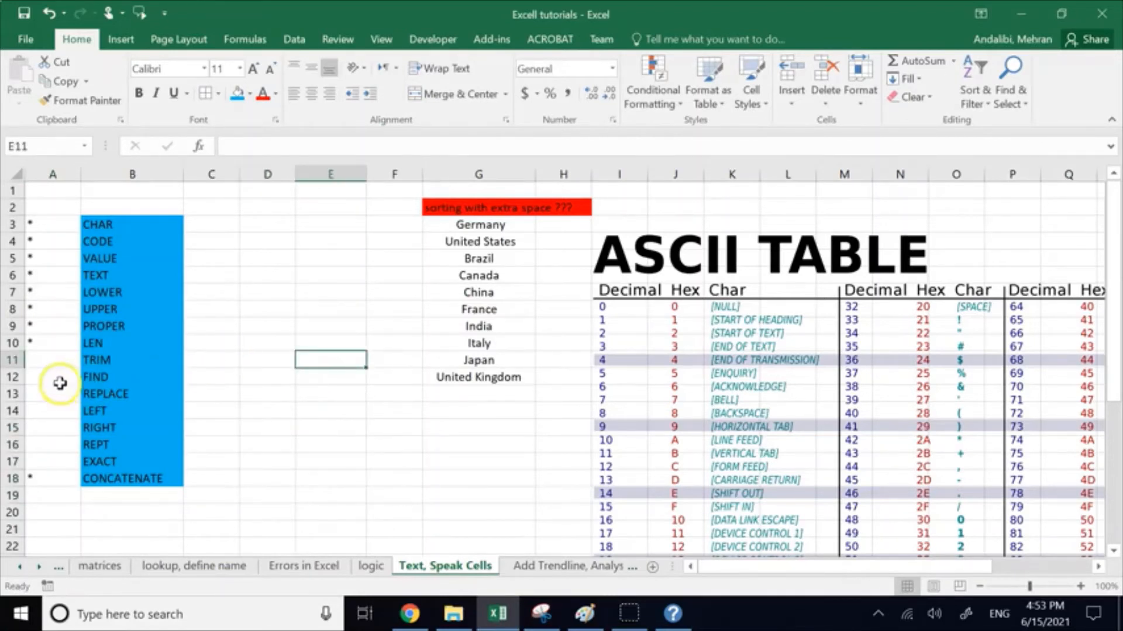
Step: Enter the text Hello World in cell D15 with one extra space before and one after it
left_click(51, 362)
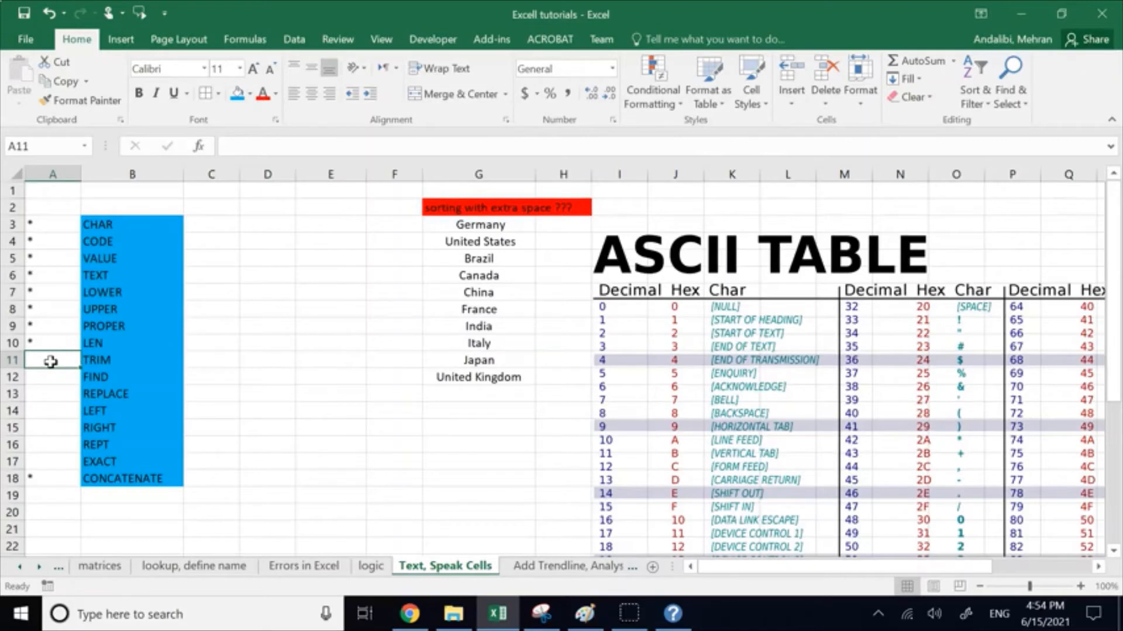
left_click(109, 363)
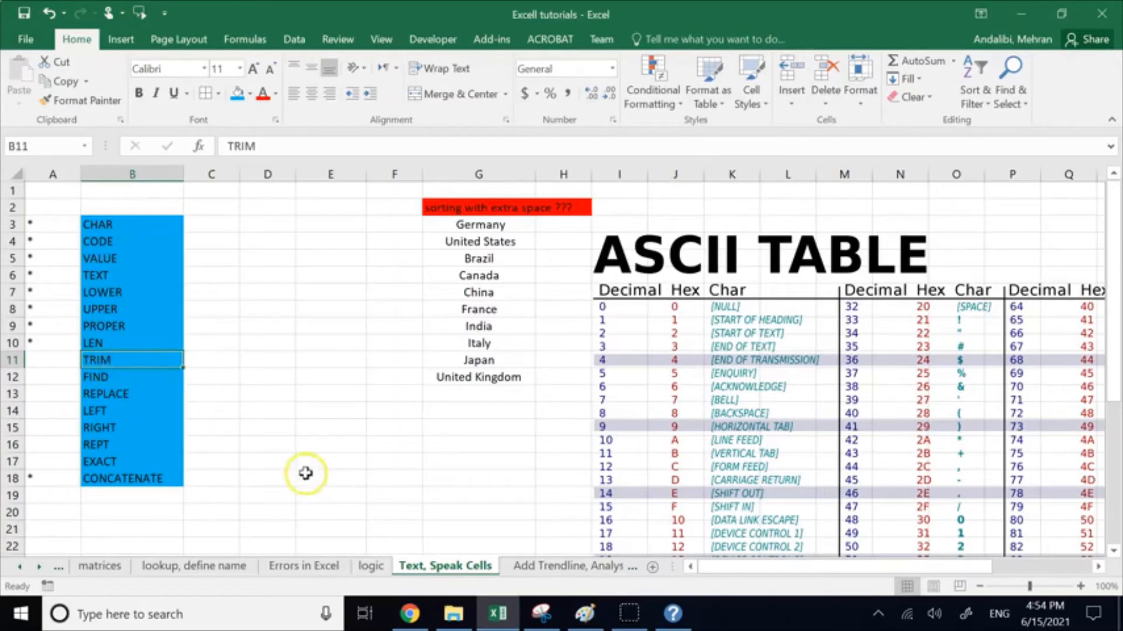
double_click(247, 427)
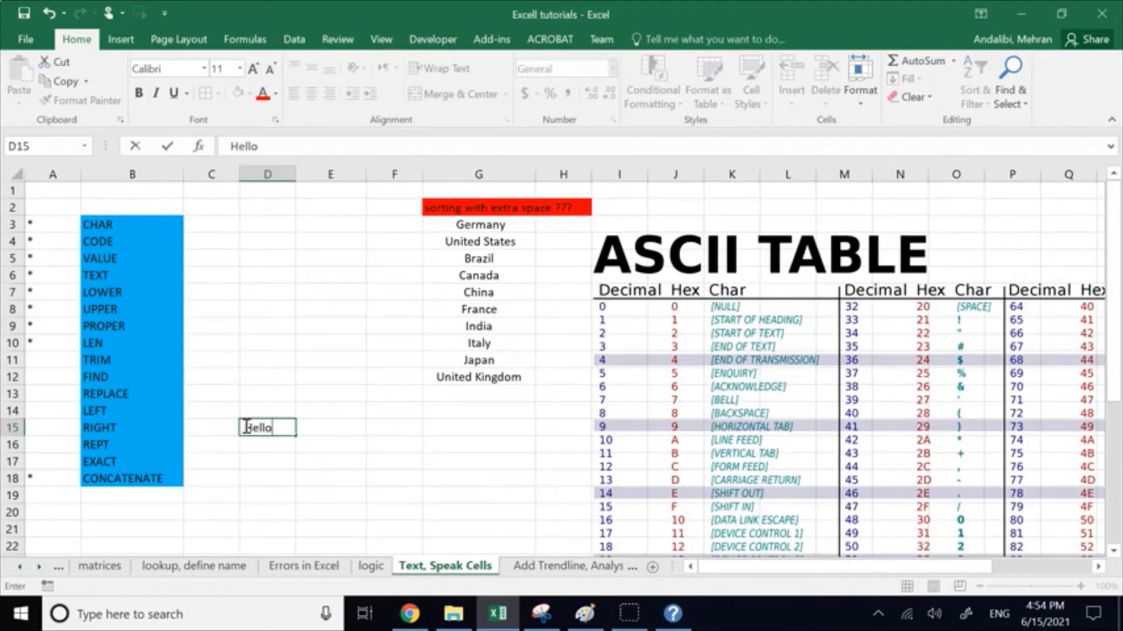
type("Hello World")
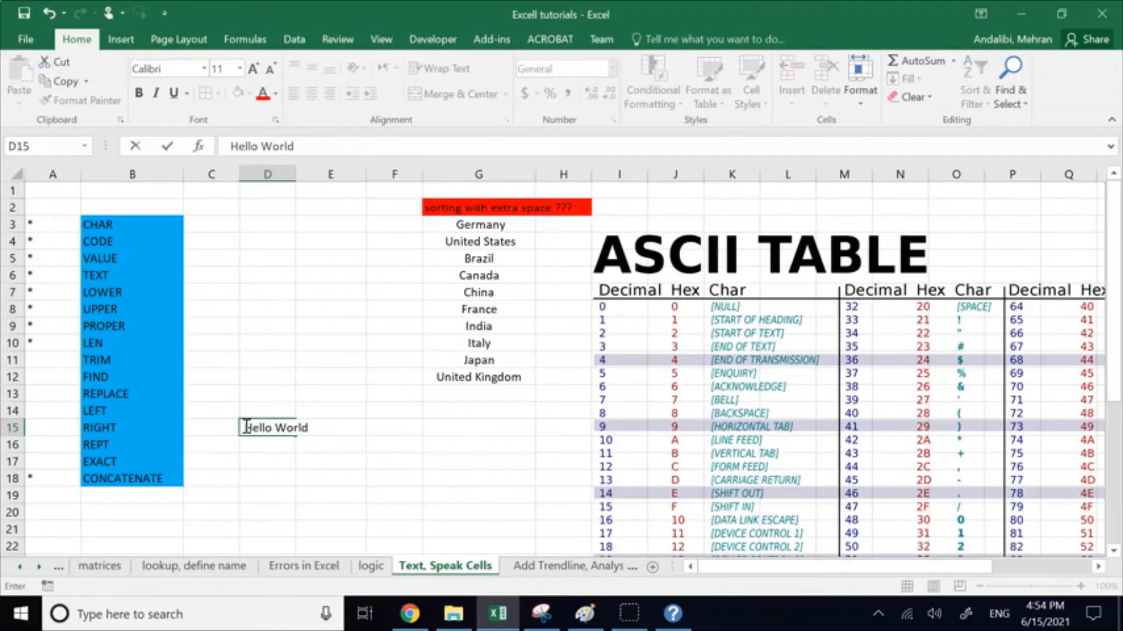
left_click(293, 393)
double_click(244, 429)
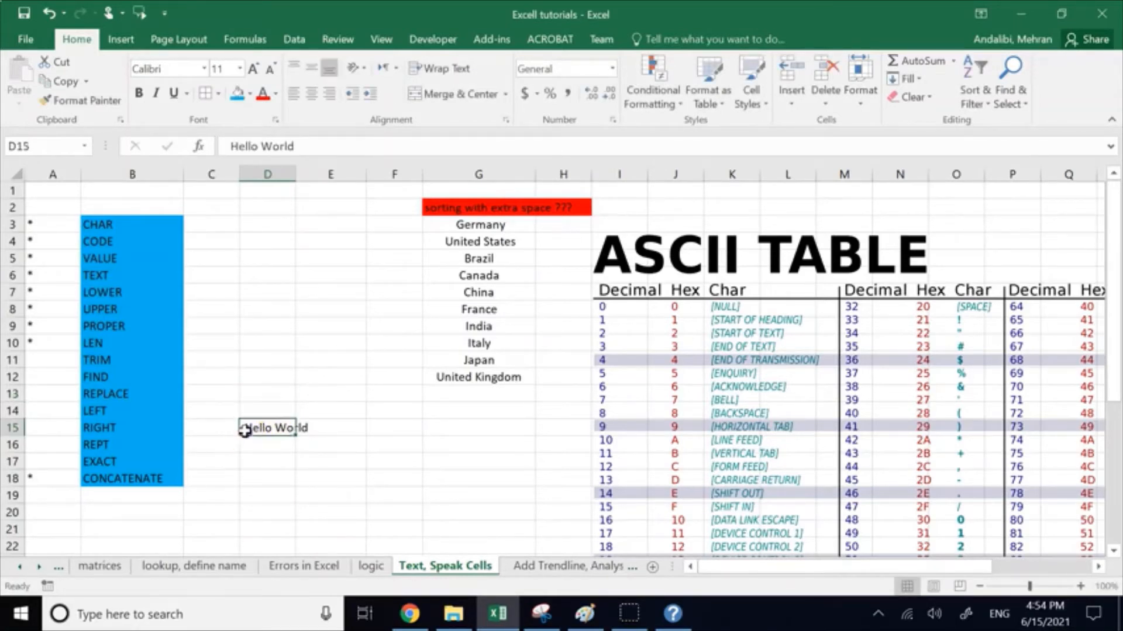
left_click(311, 427)
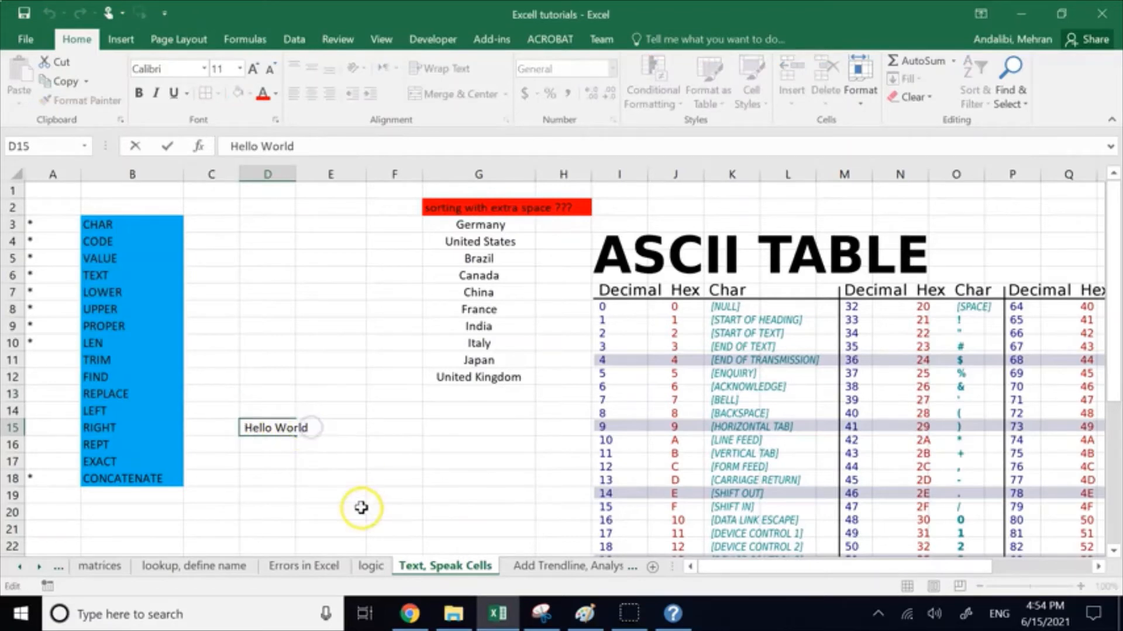
Step: Write the formula =TRIM(D15) in cell D18 to remove the extra spaces from the Hello World text
left_click(266, 493)
left_click(266, 478)
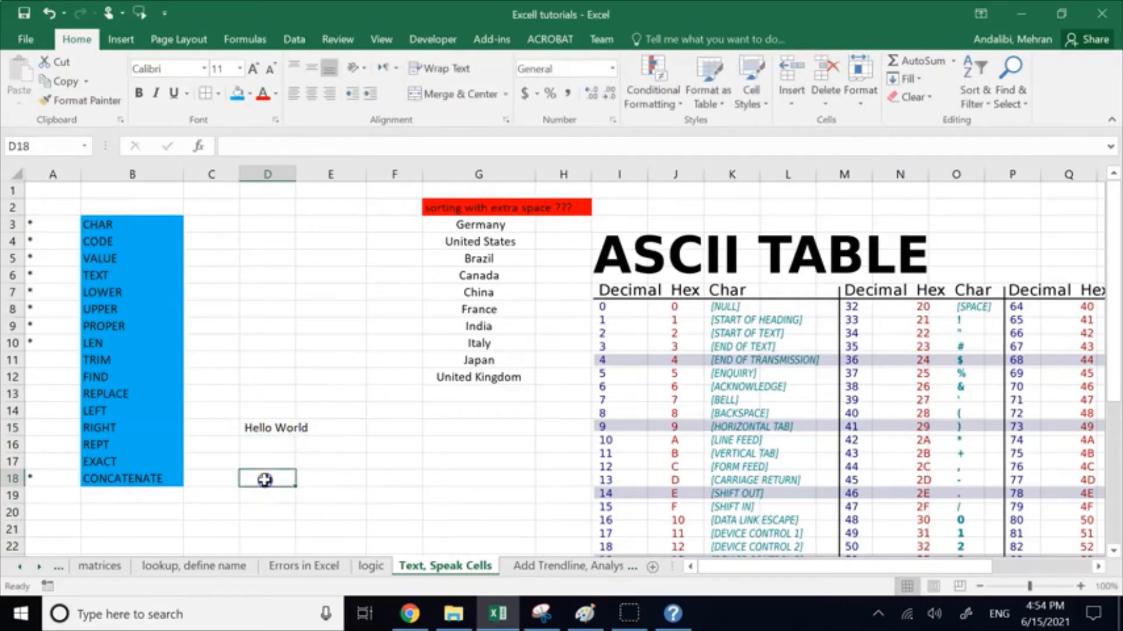
type("=tri")
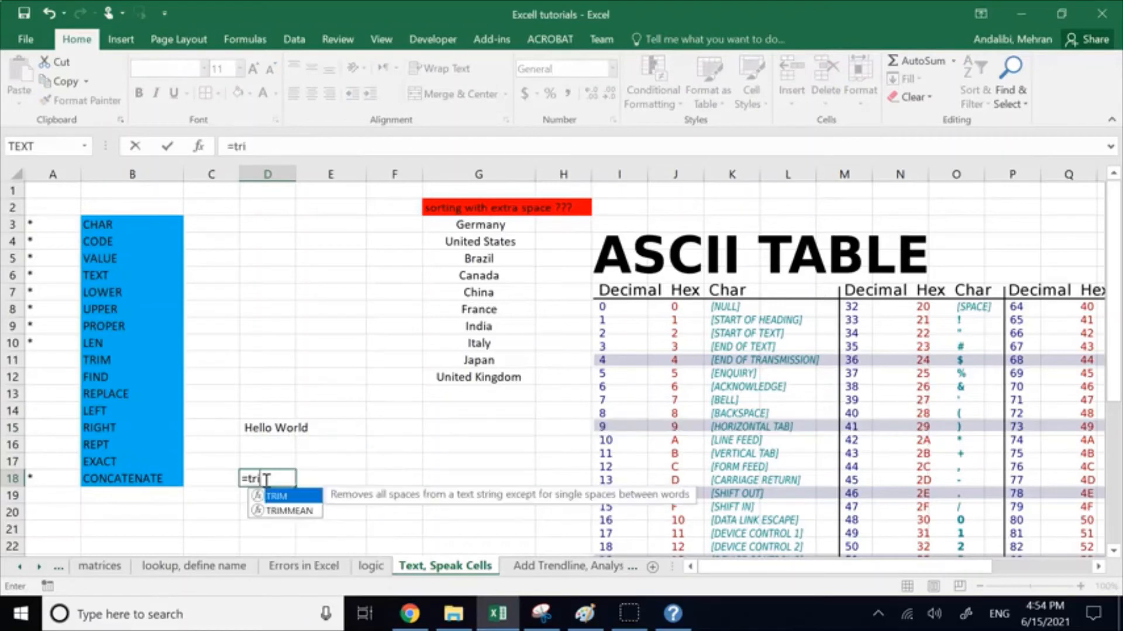
type("m")
double_click(276, 496)
left_click(284, 427)
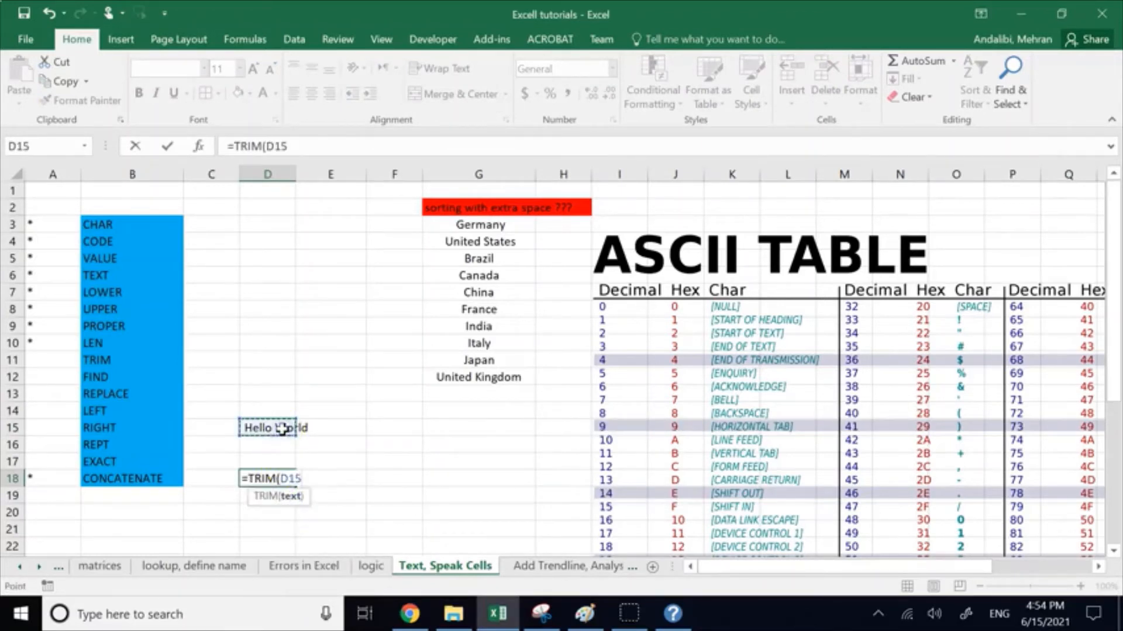
key("Return")
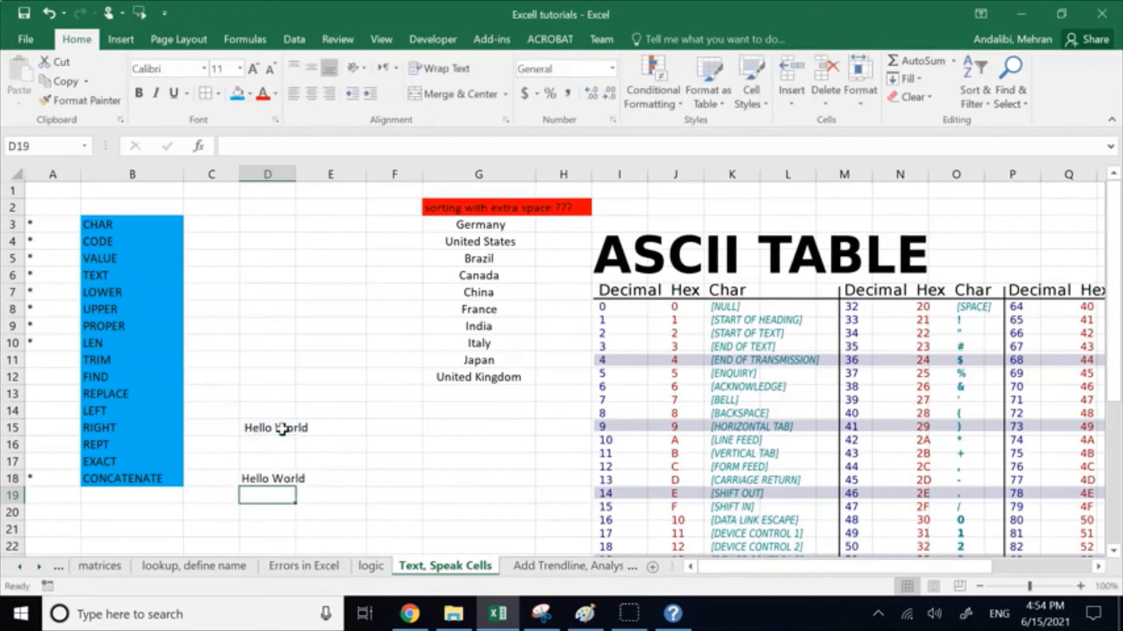
left_click(269, 480)
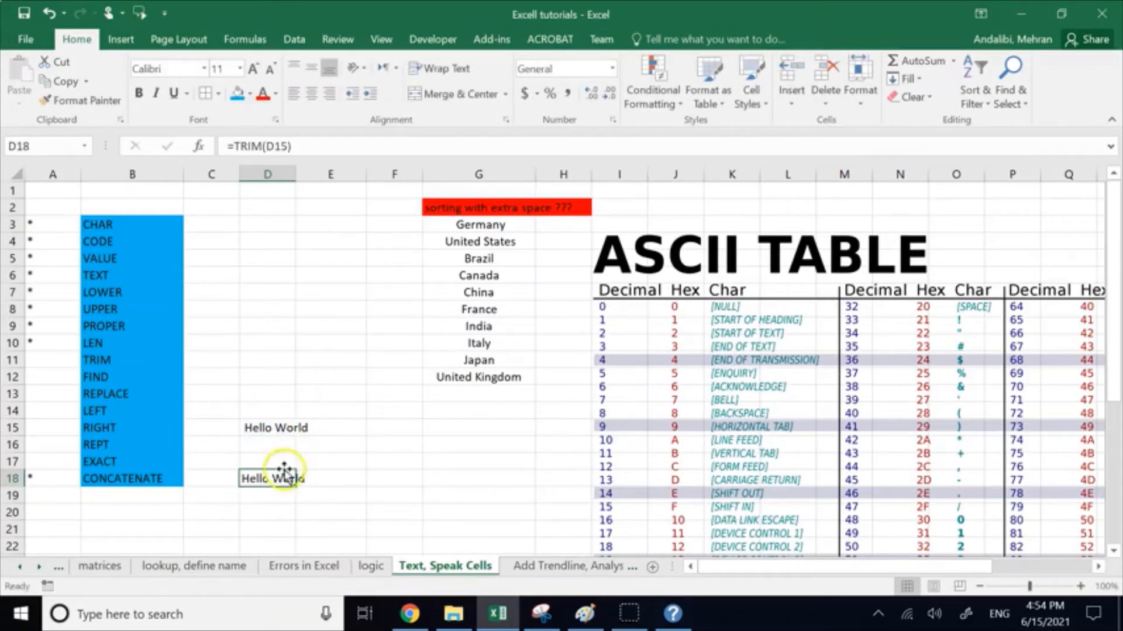
Step: Write the formula =LEN(D15) in cell F15 to count the characters of the untrimmed text
left_click(381, 428)
type("=len")
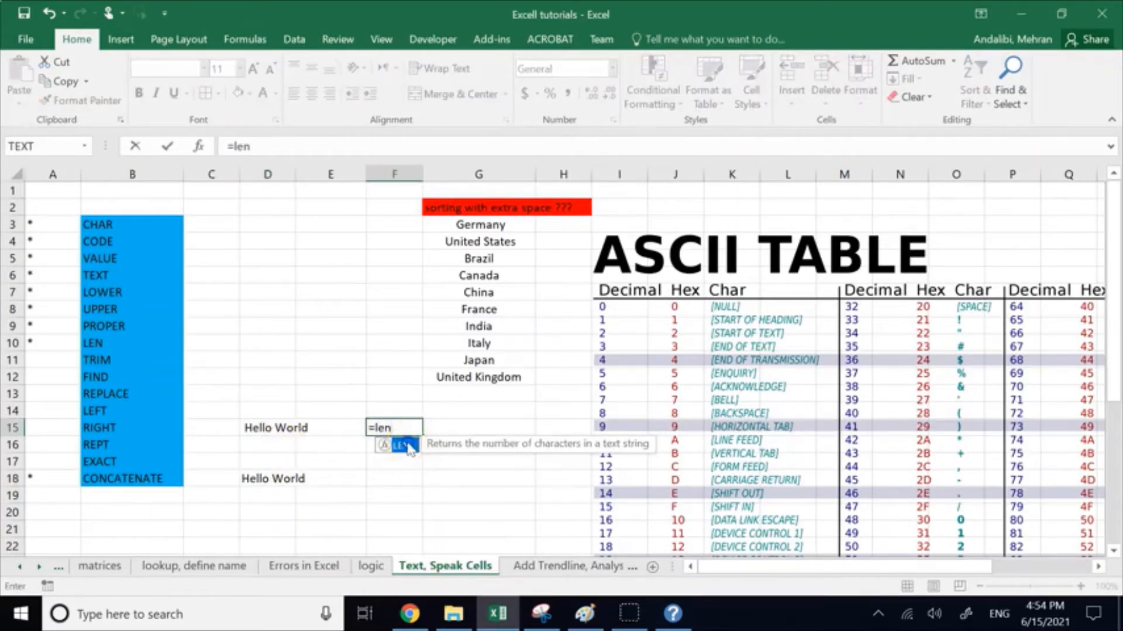
double_click(409, 447)
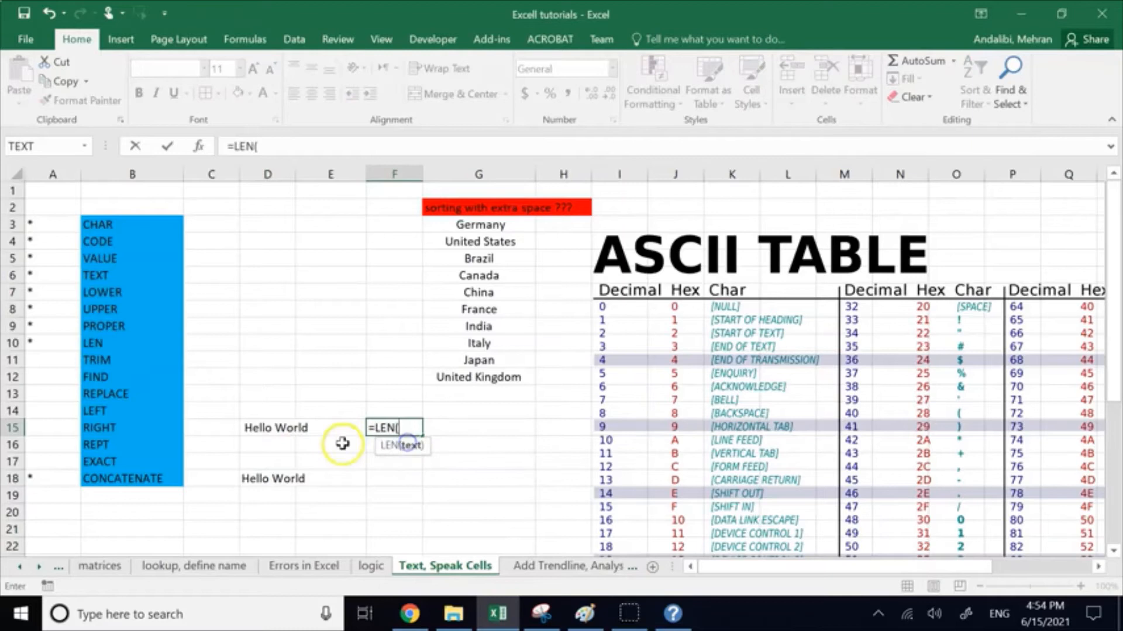
left_click(285, 428)
type(")")
key("Return")
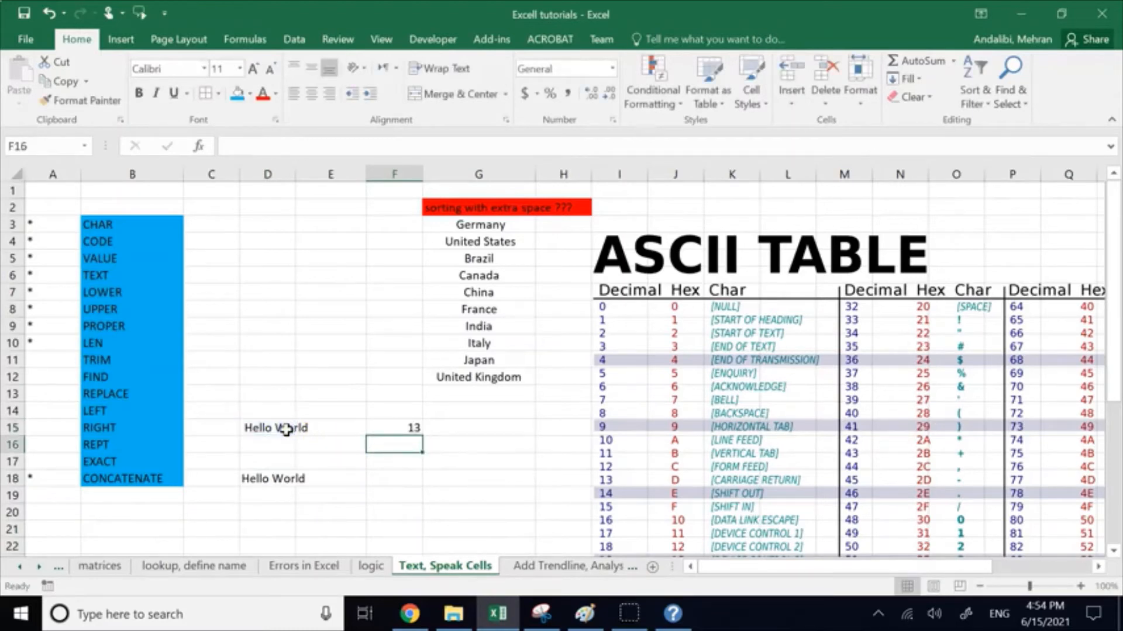
Step: Fill the LEN formula down from F15 to F18 and clear the unneeded copies in F16 and F17
left_click(410, 428)
left_click_drag(422, 437, 426, 483)
left_click(488, 461)
left_click(404, 443)
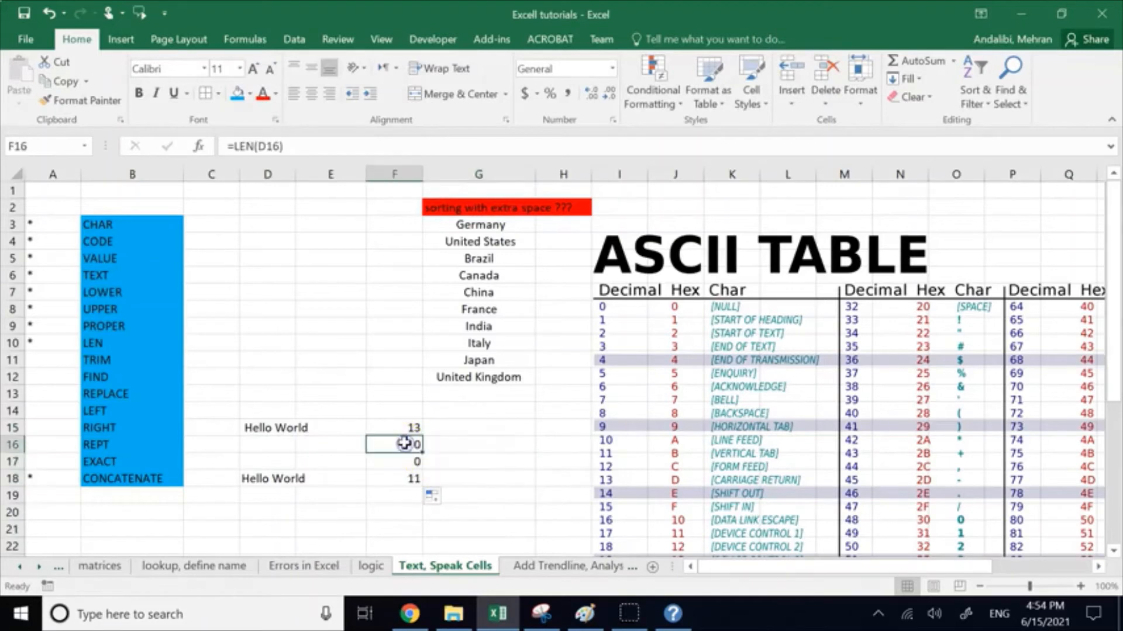
key("Delete")
left_click(406, 458)
key("Delete")
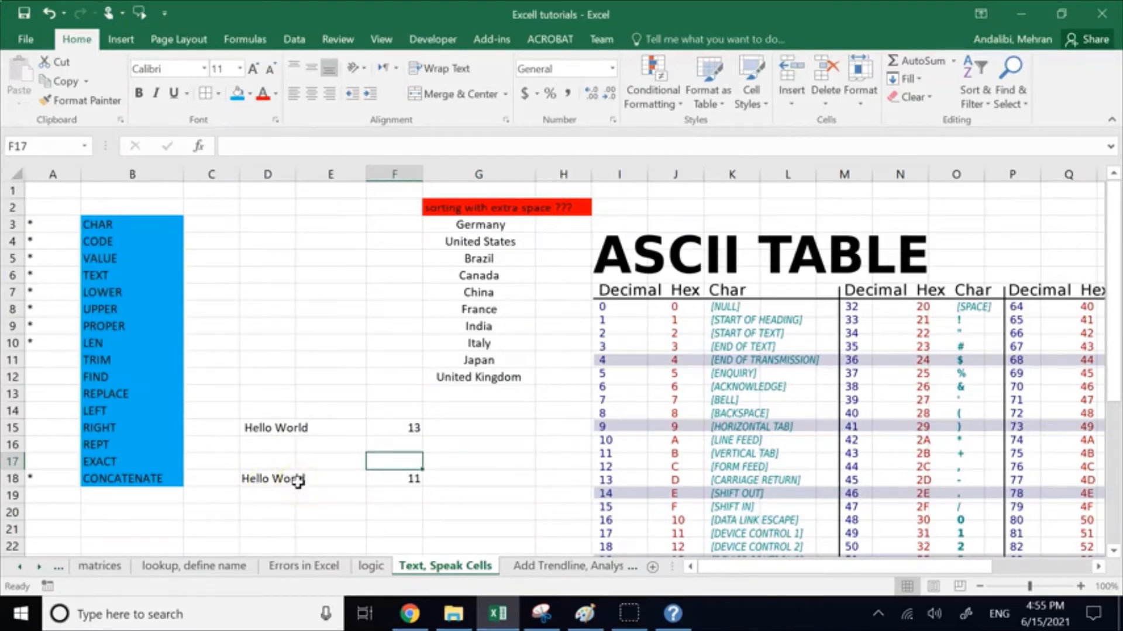
Step: Clear the TRIM example from D14:F18 and mark TRIM as covered with an asterisk in cell A11
left_click(448, 475)
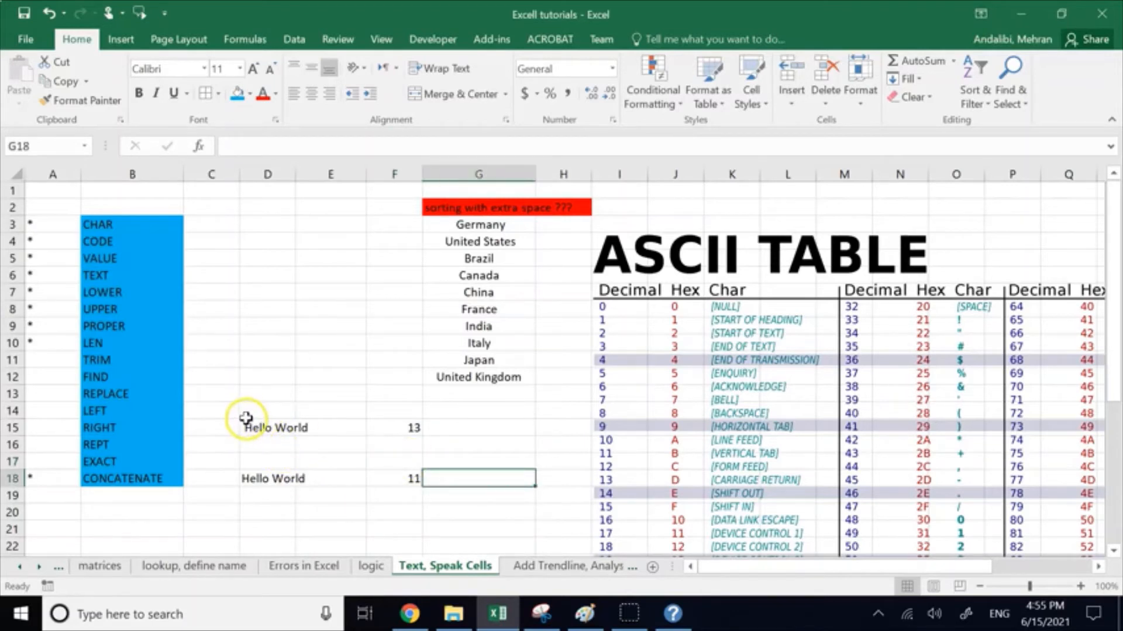
left_click_drag(246, 417, 373, 480)
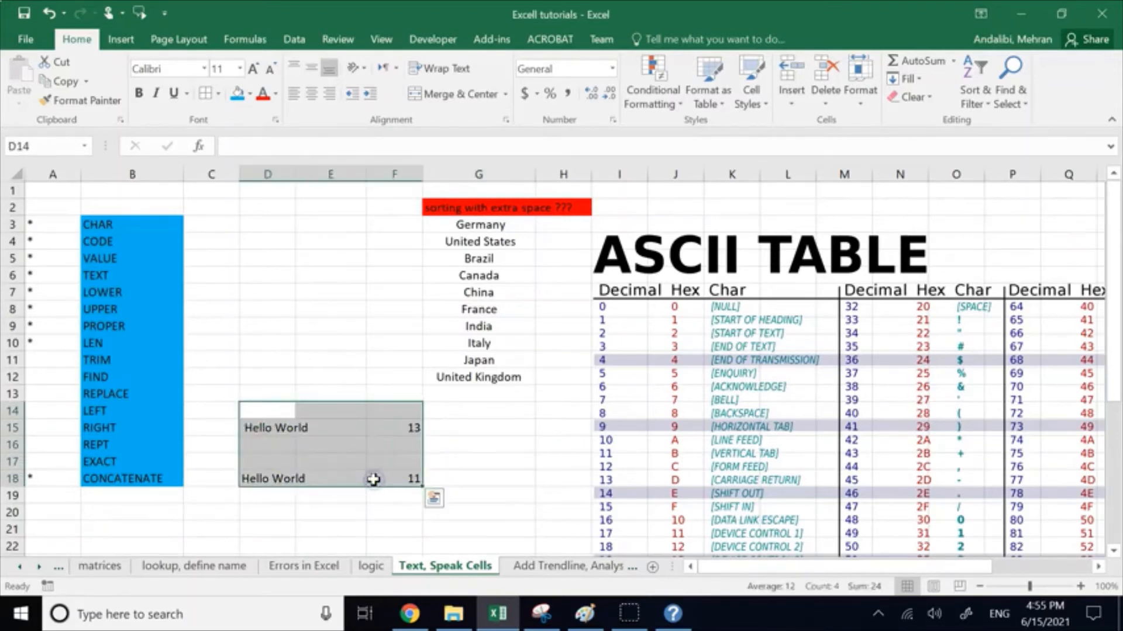
key("Delete")
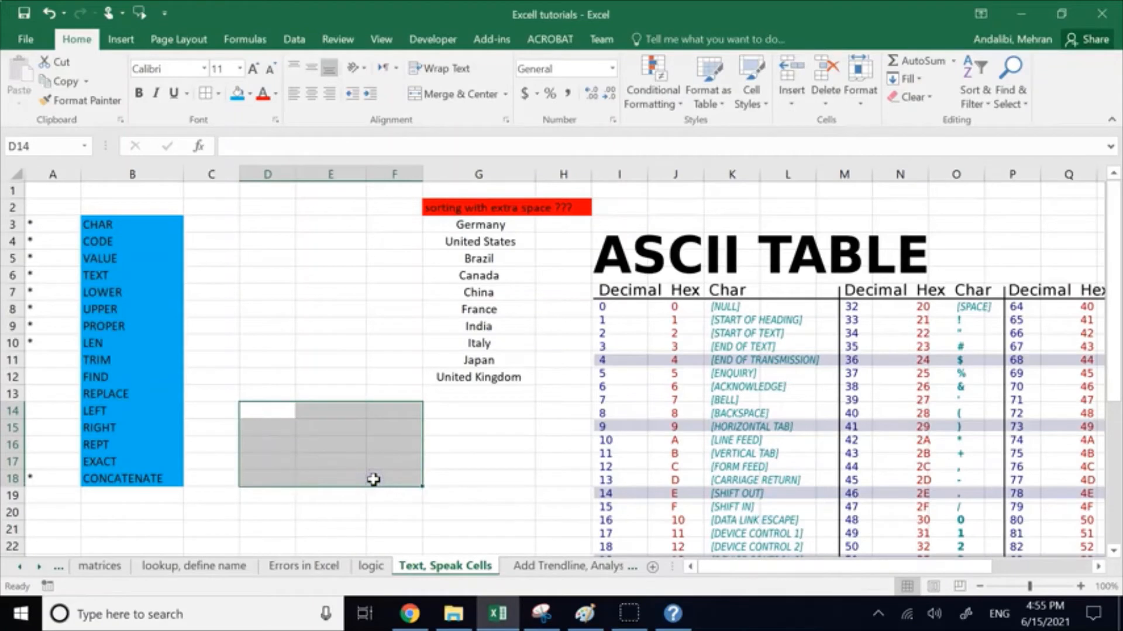
left_click(61, 361)
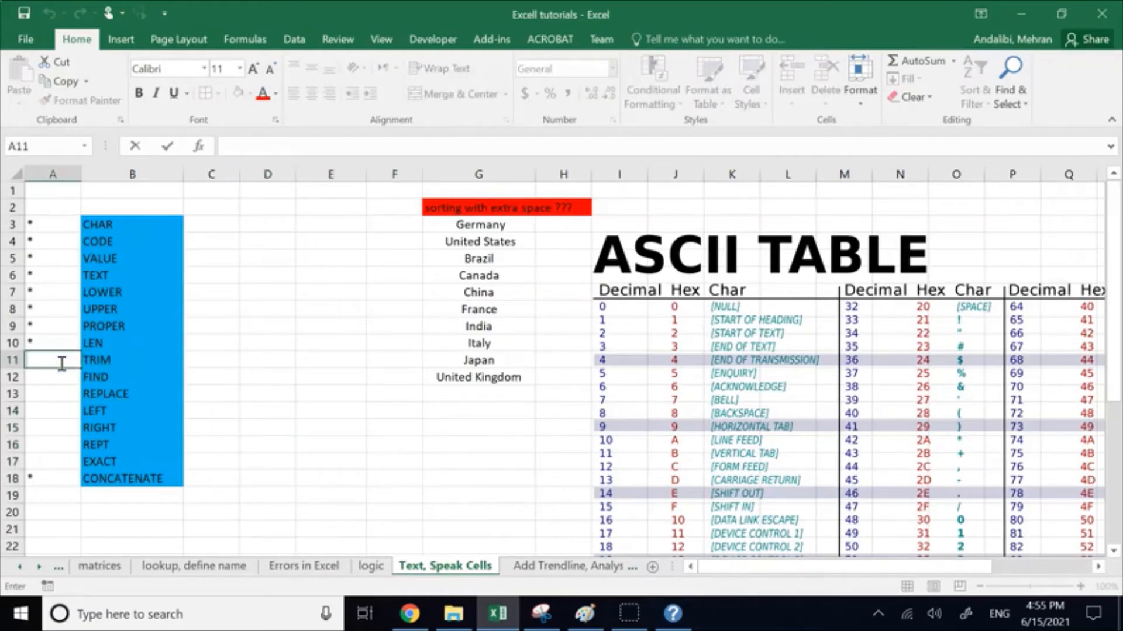
left_click(282, 425)
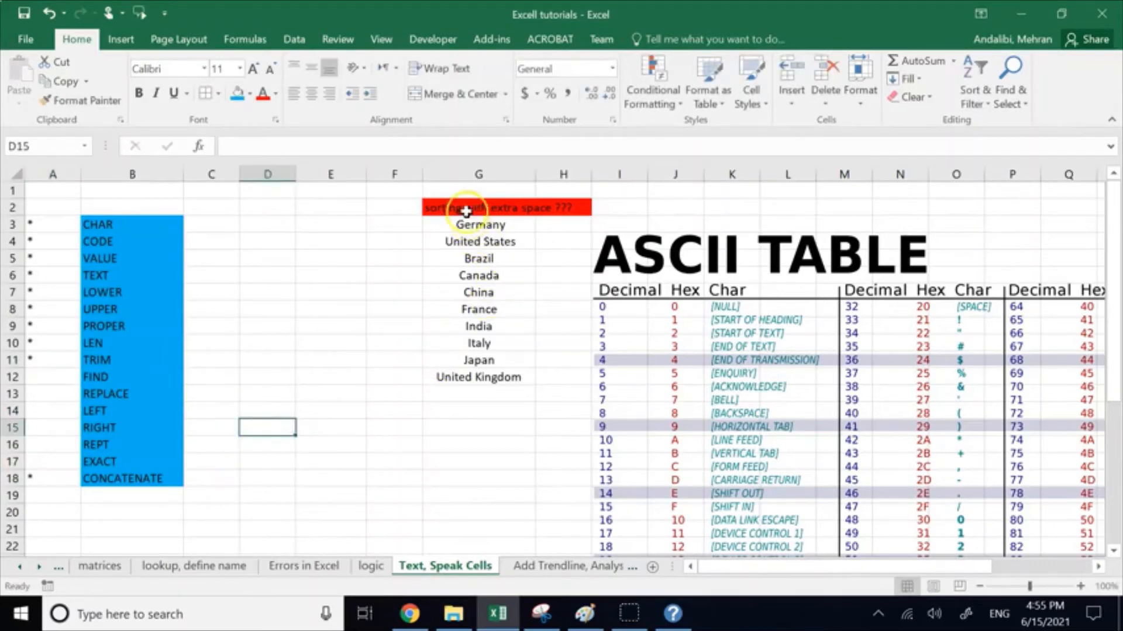
Step: Left-align the country names in G3:G12 so that leading spaces can be compared
left_click_drag(447, 206, 497, 371)
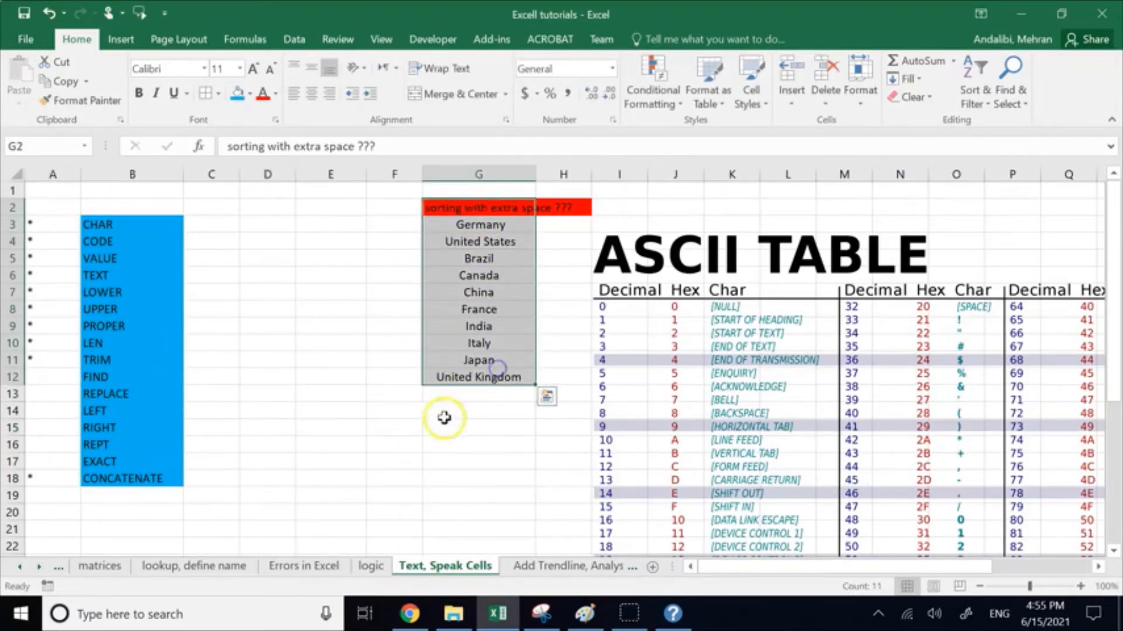
left_click(385, 475)
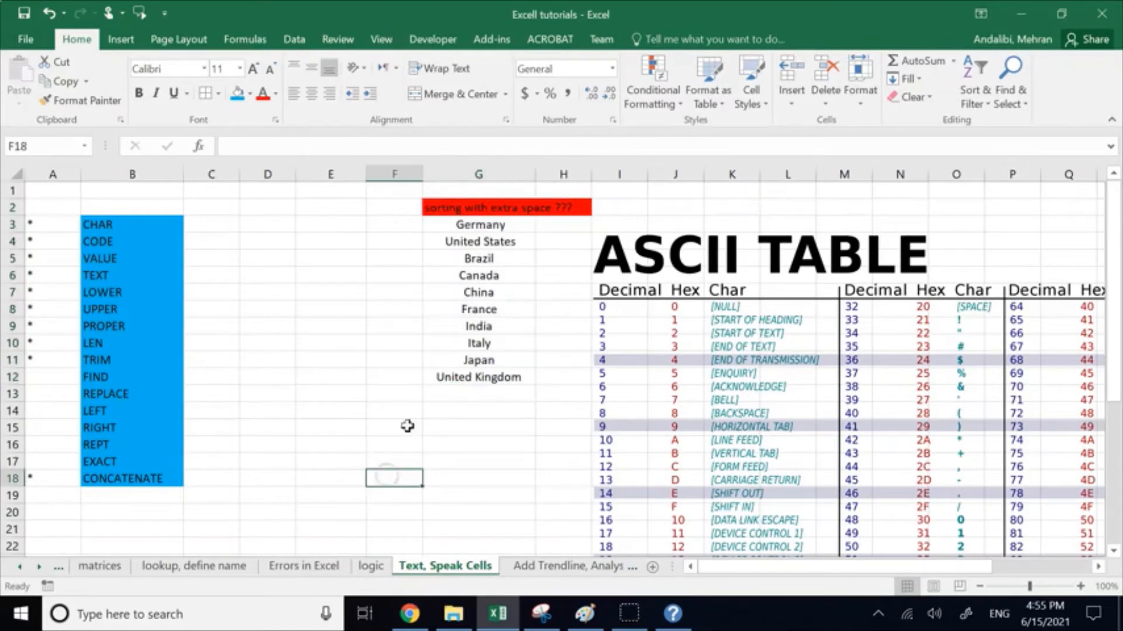
left_click_drag(449, 224, 513, 369)
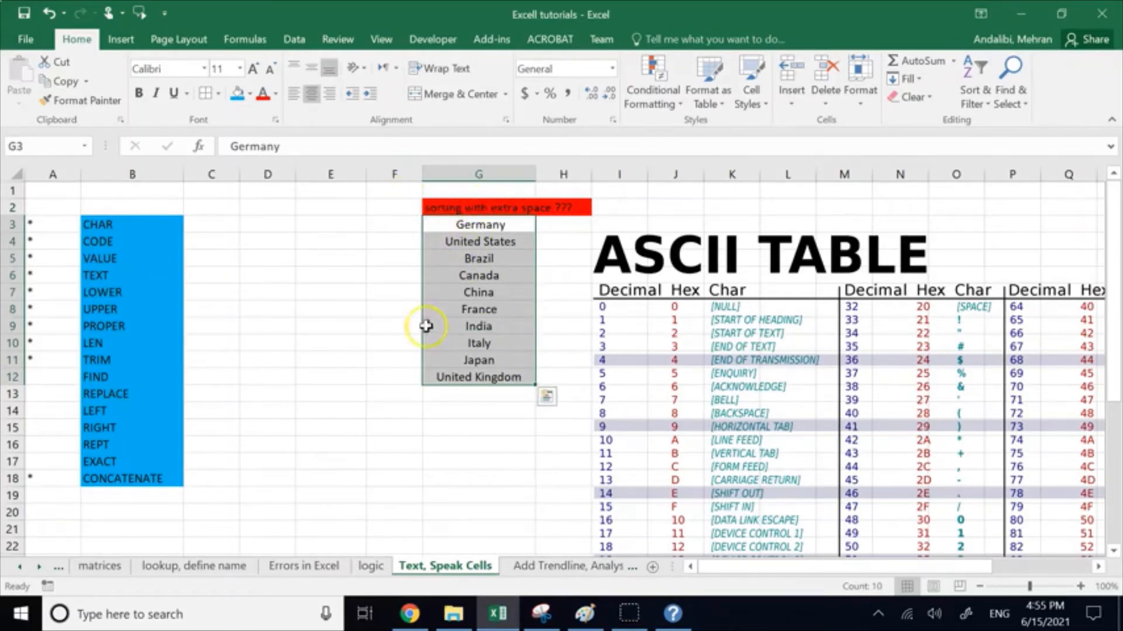
left_click(294, 101)
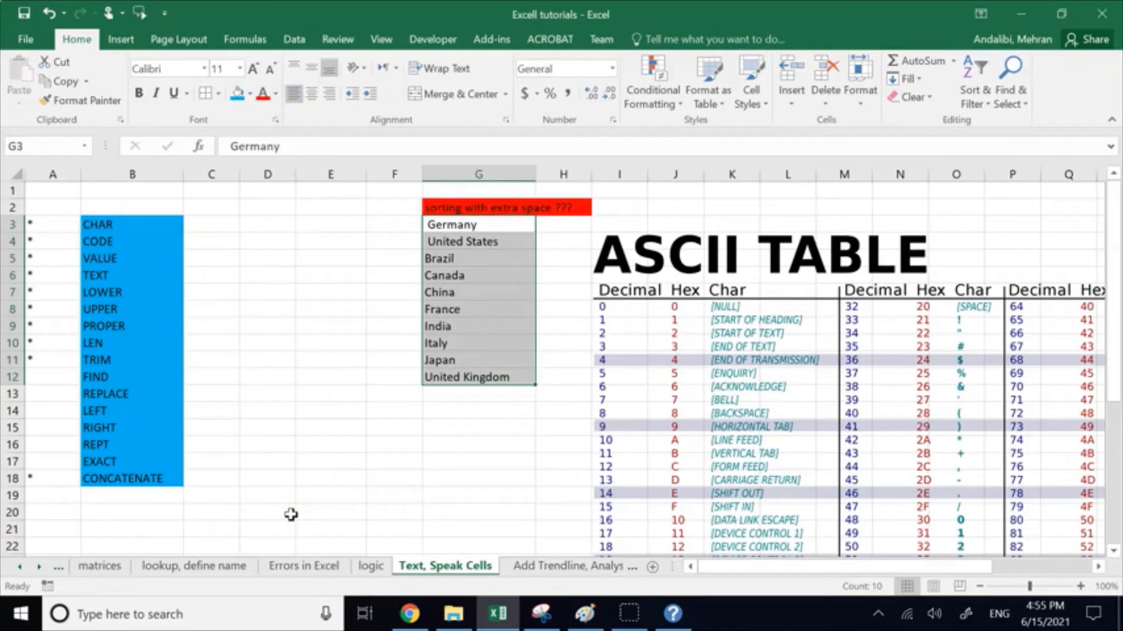
left_click(301, 494)
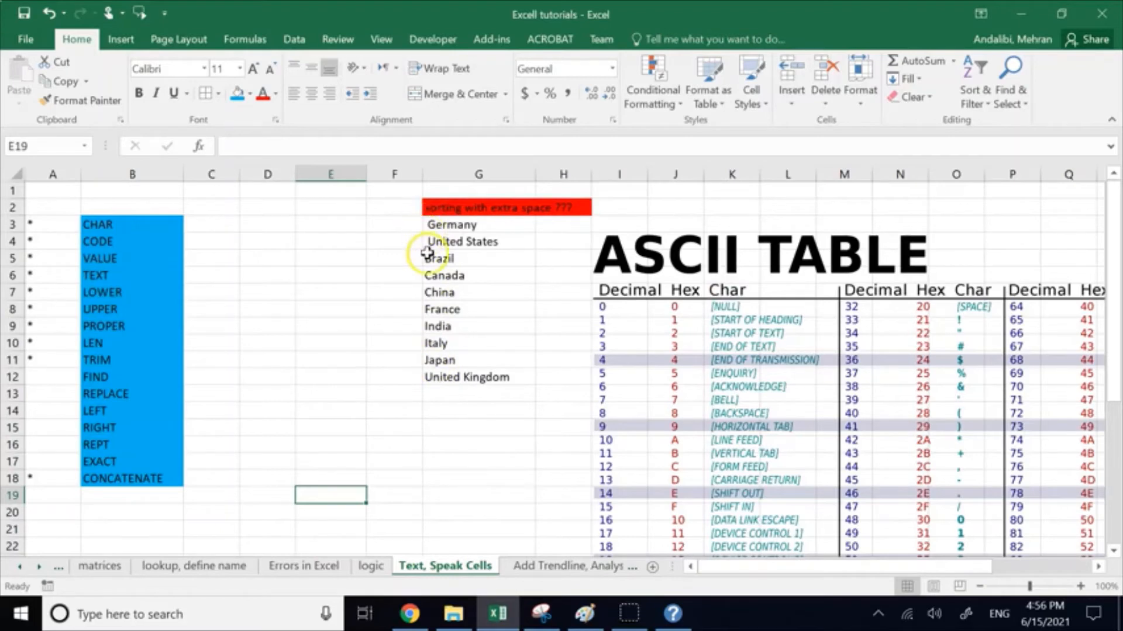
Step: Examine the ASCII table to compare the decimal code of the space character with the codes of the letters
scroll(897, 435, "down", 1)
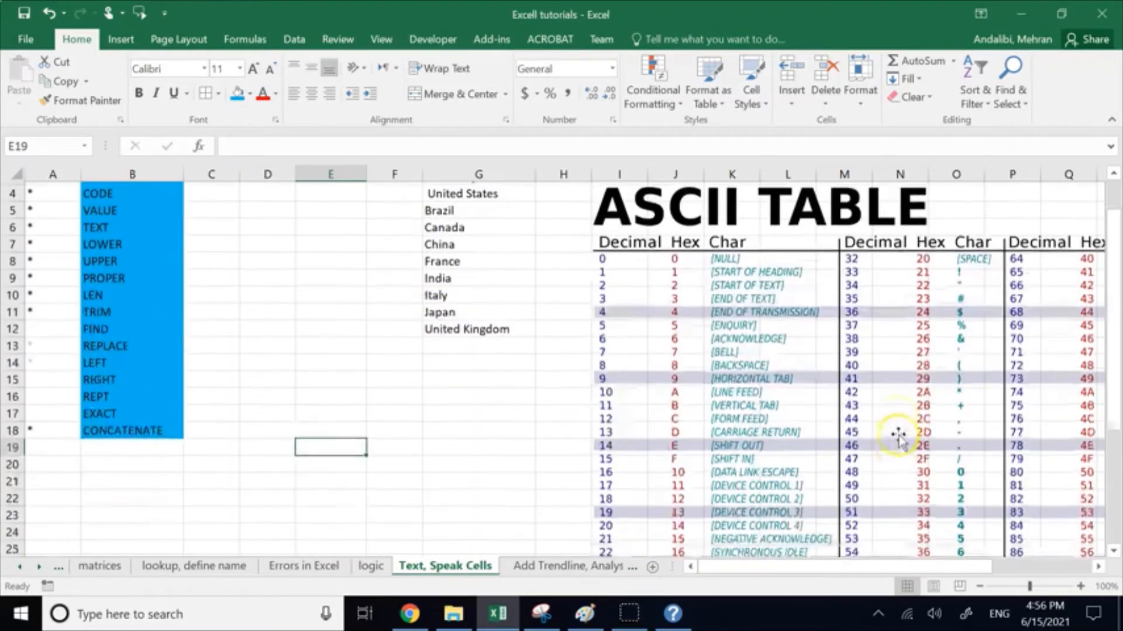
scroll(898, 437, "down", 4)
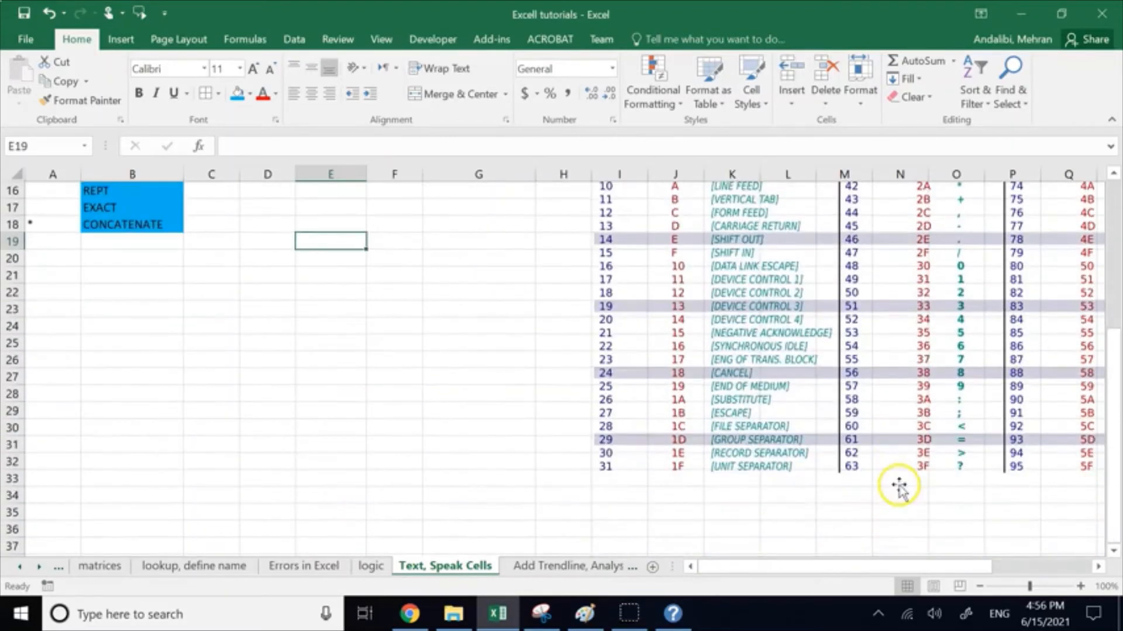
scroll(900, 488, "up", 4)
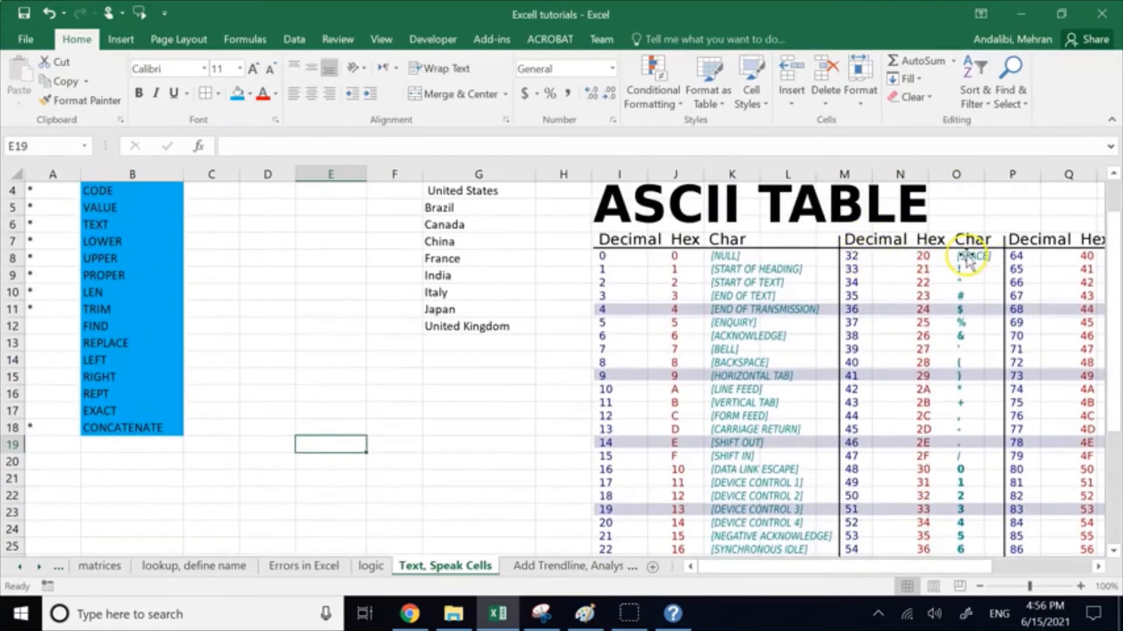
scroll(459, 236, "up", 1)
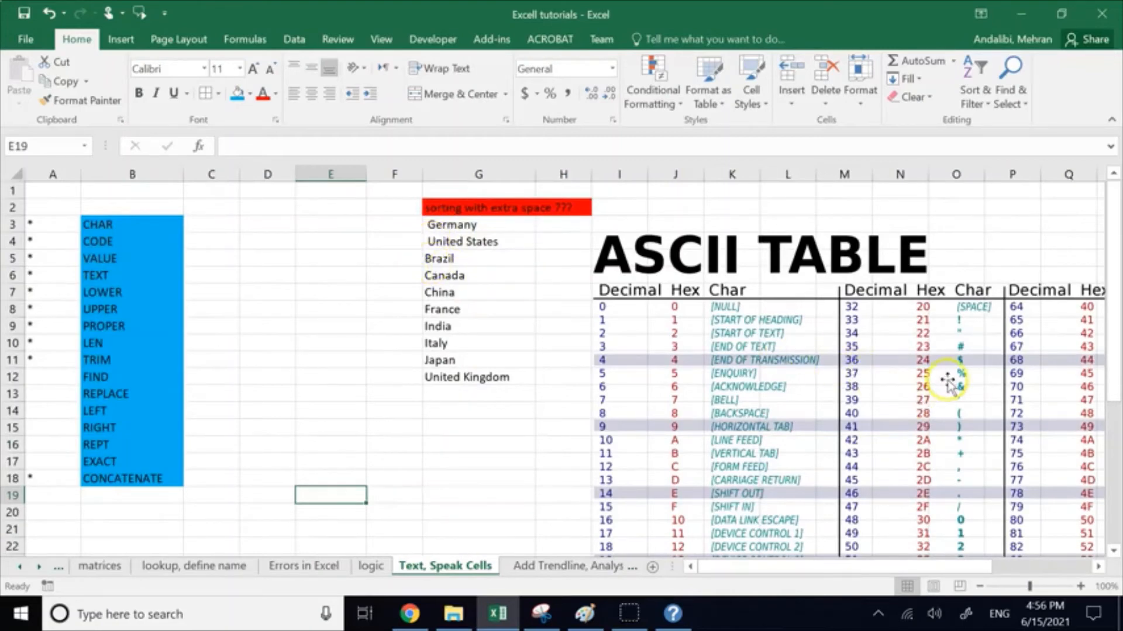
scroll(950, 387, "down", 2)
left_click_drag(935, 567, 1047, 567)
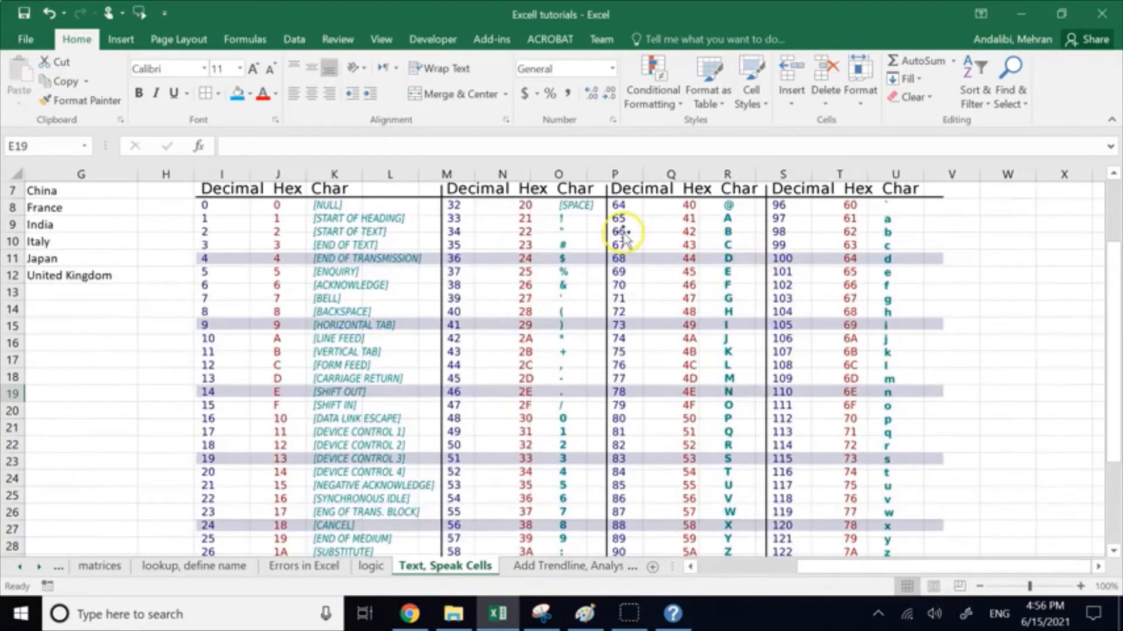
left_click_drag(826, 566, 664, 567)
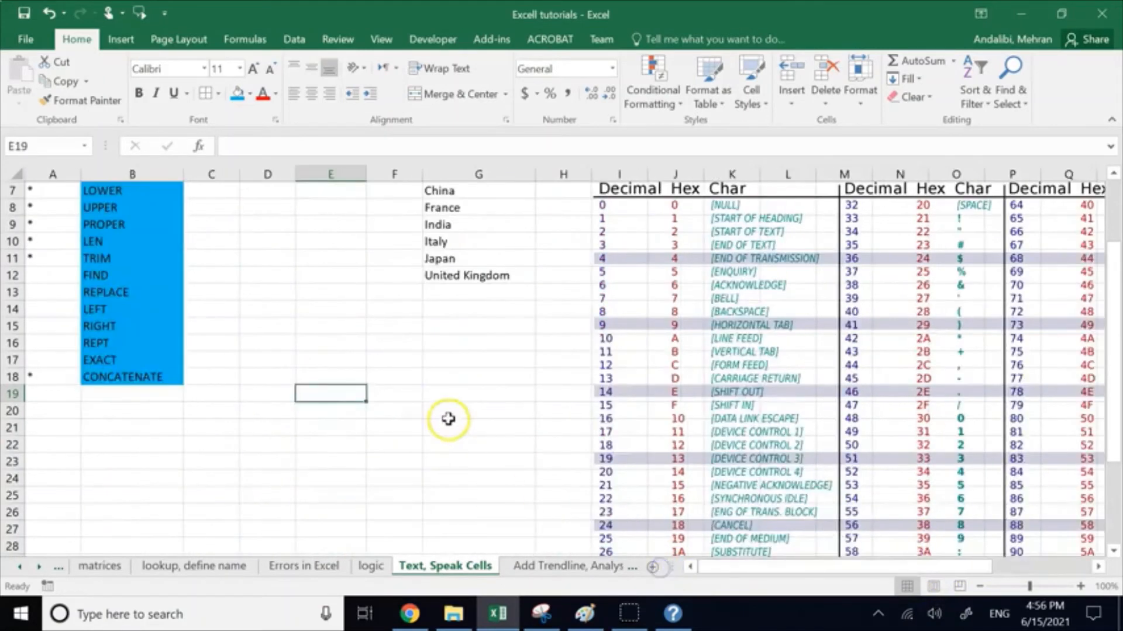
scroll(446, 419, "up", 2)
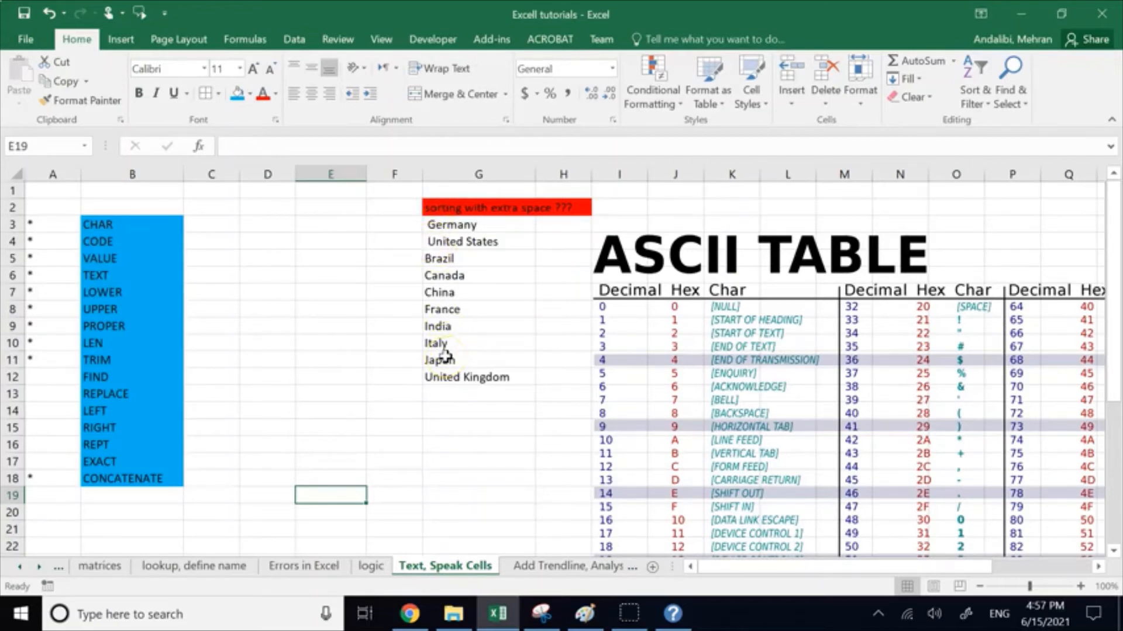
Step: Remove the leading spaces from United States in G4 and Germany in G3
double_click(430, 241)
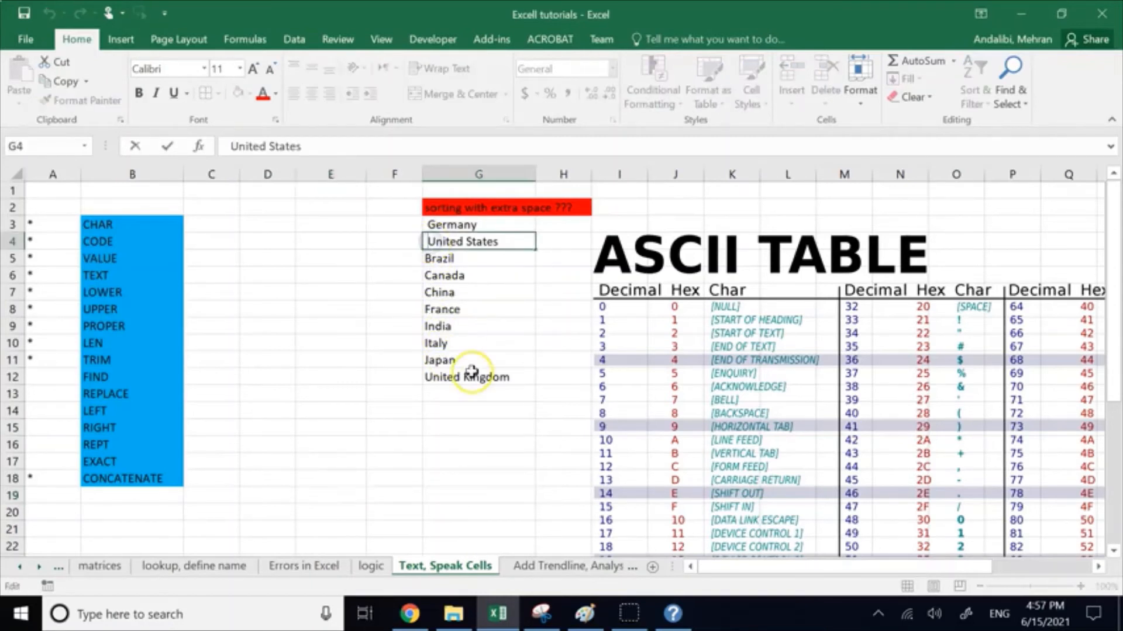
key("BackSpace")
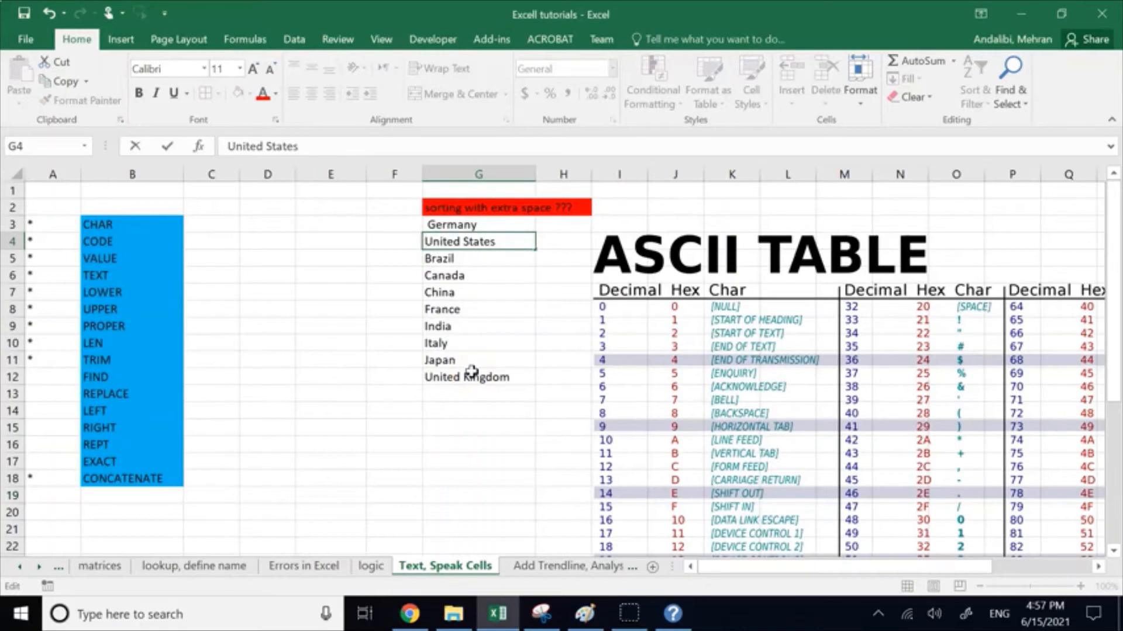
left_click(396, 326)
left_click(297, 418)
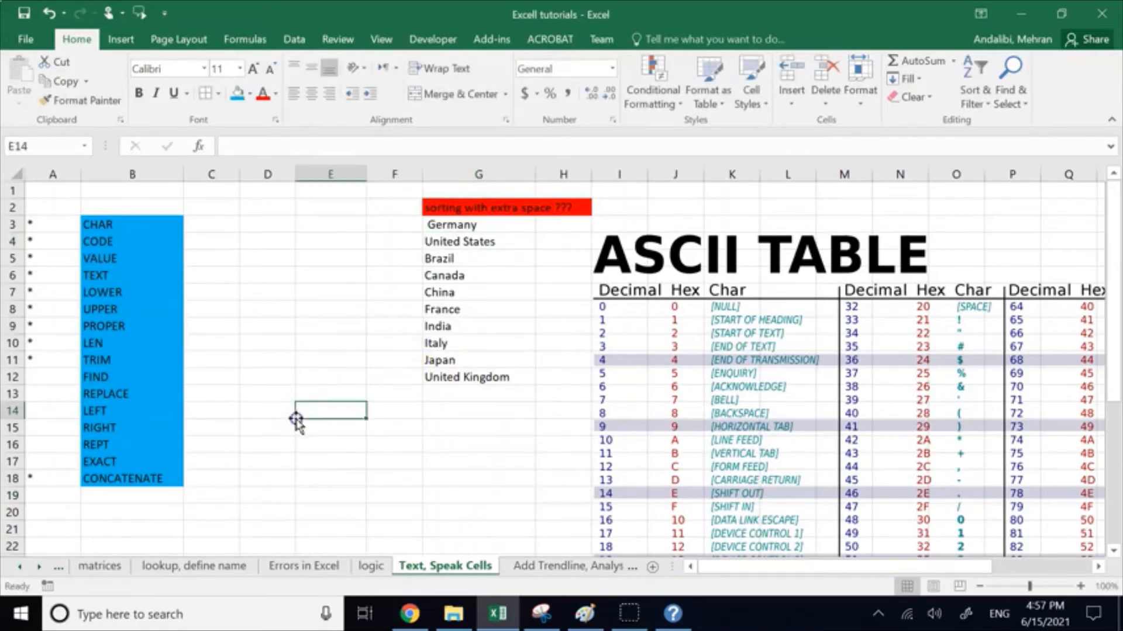
left_click(115, 360)
left_click(460, 225)
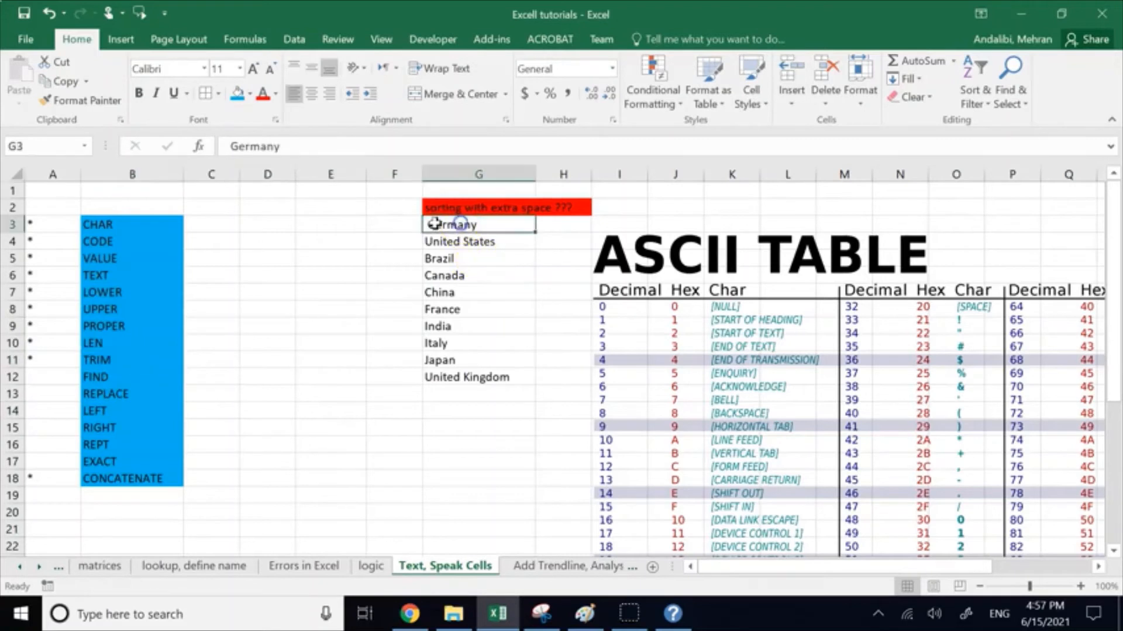
double_click(432, 224)
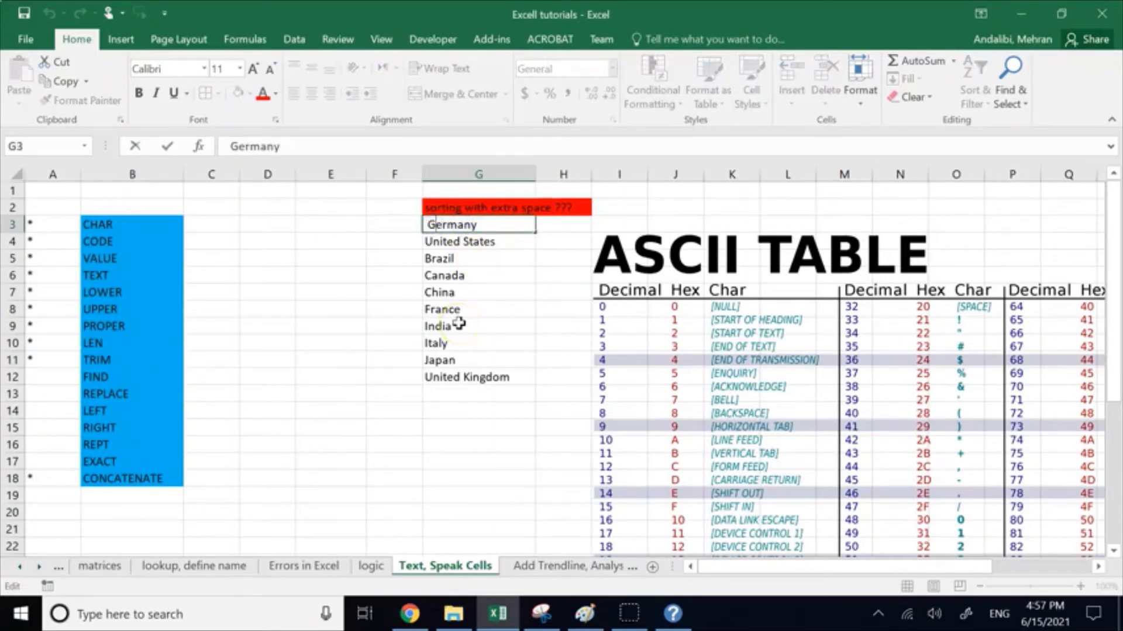
key("BackSpace")
left_click(408, 465)
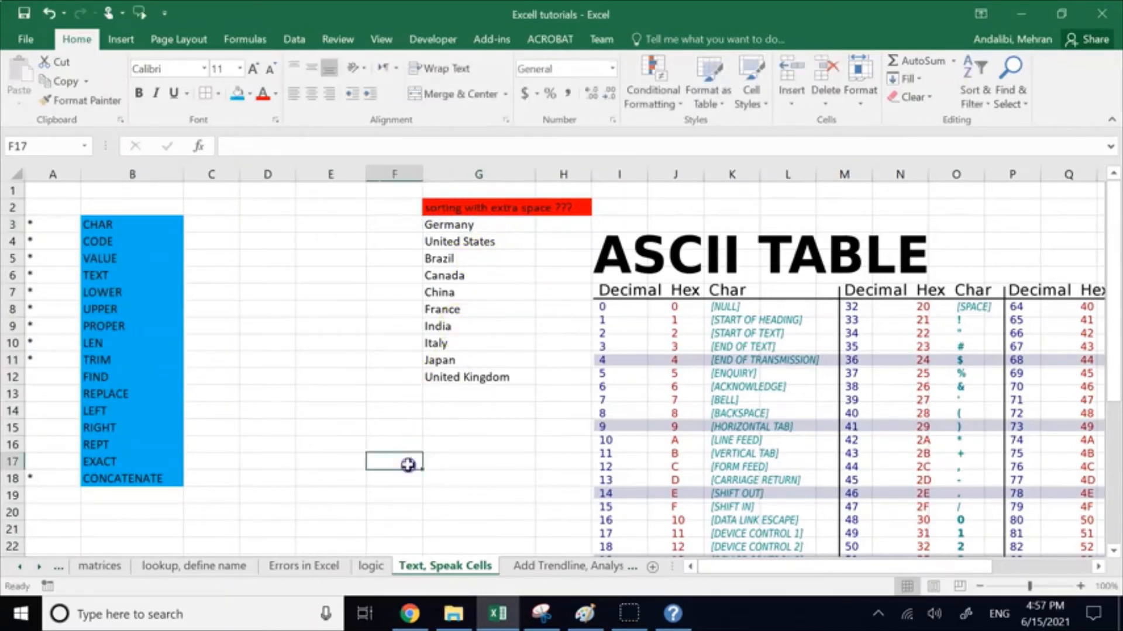
Step: Sort the country names in G3:G12 from A to Z
left_click_drag(466, 227, 497, 380)
left_click(974, 93)
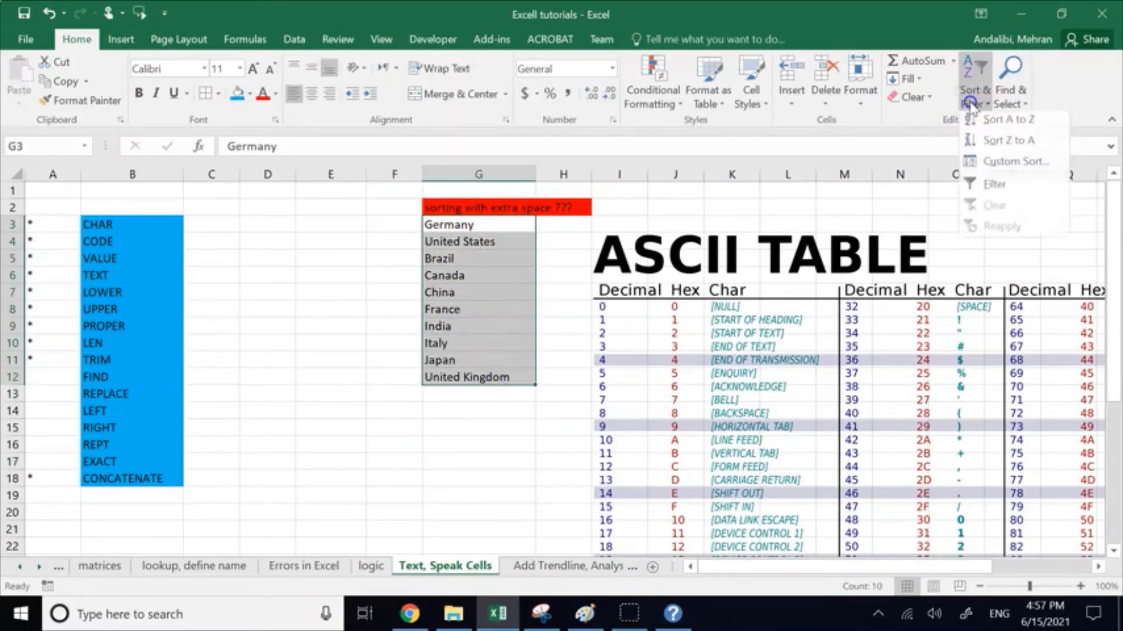
left_click(1012, 124)
left_click(371, 477)
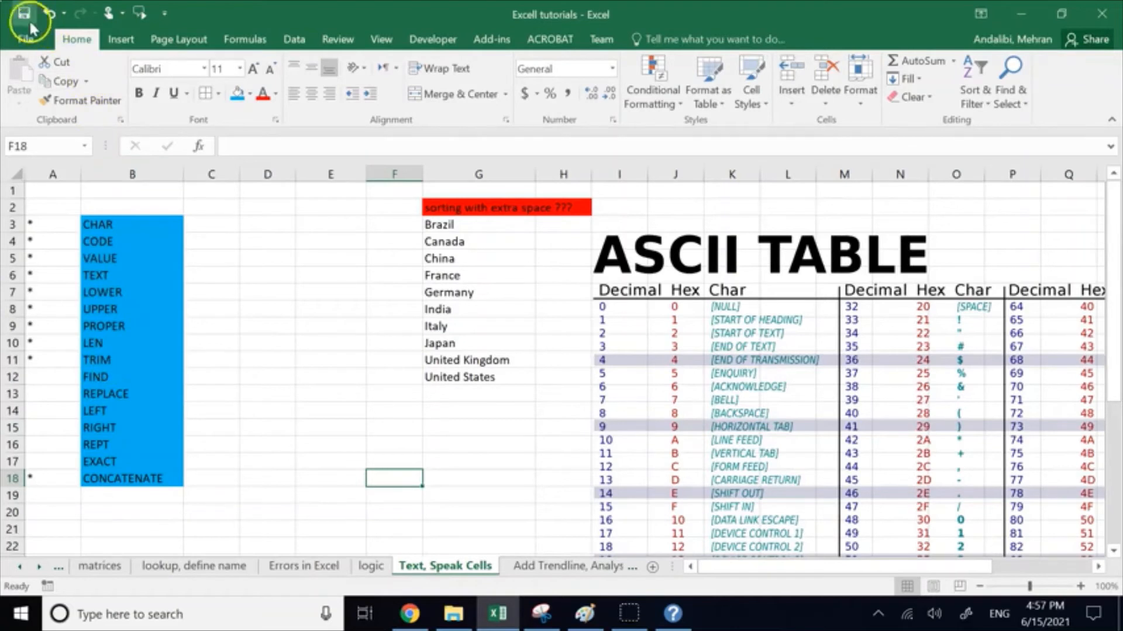
left_click(375, 333)
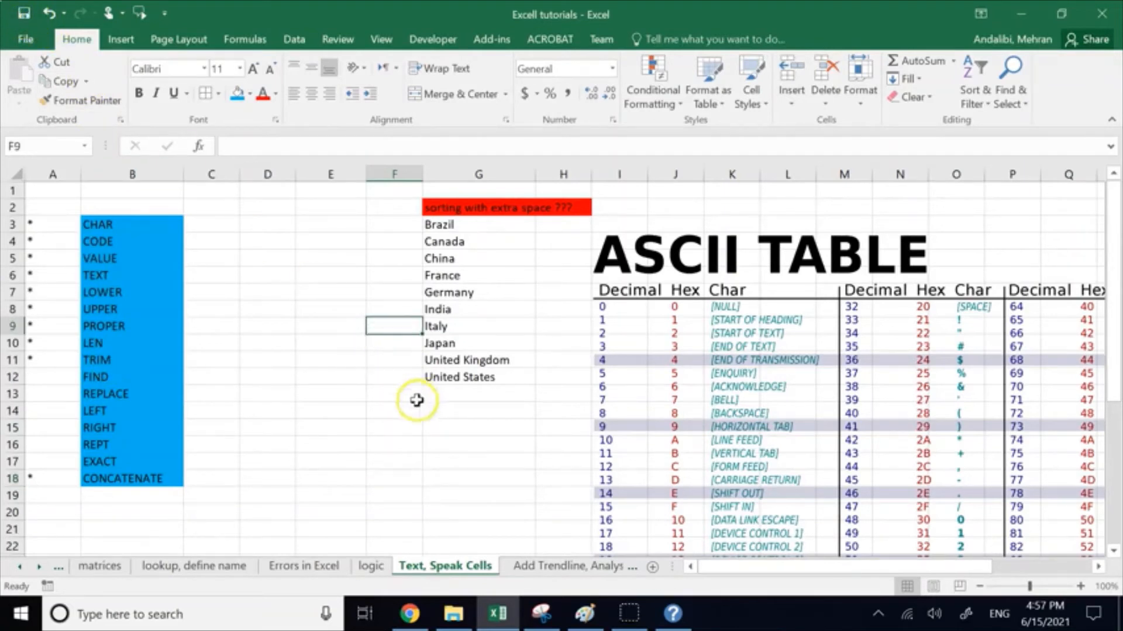
Step: Clear the sorting example's heading and country list from the range F2:H15
left_click_drag(403, 426, 554, 209)
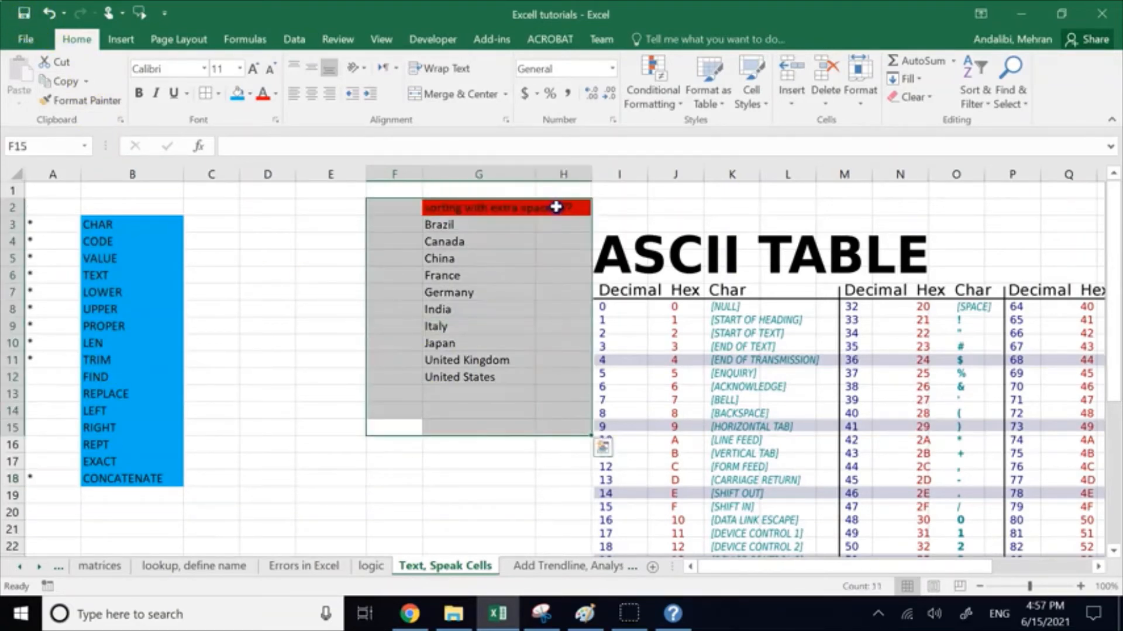
key("Delete")
left_click(256, 219)
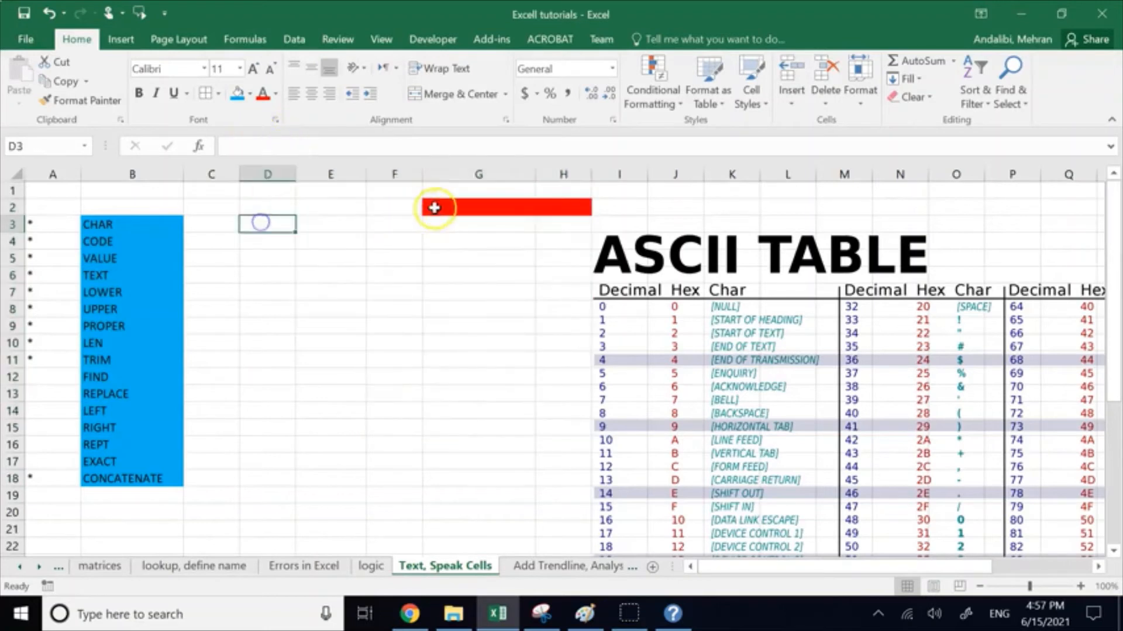
Step: Remove the red fill from the former heading cells G2:H2 and save the workbook
left_click_drag(438, 205, 539, 199)
left_click(250, 94)
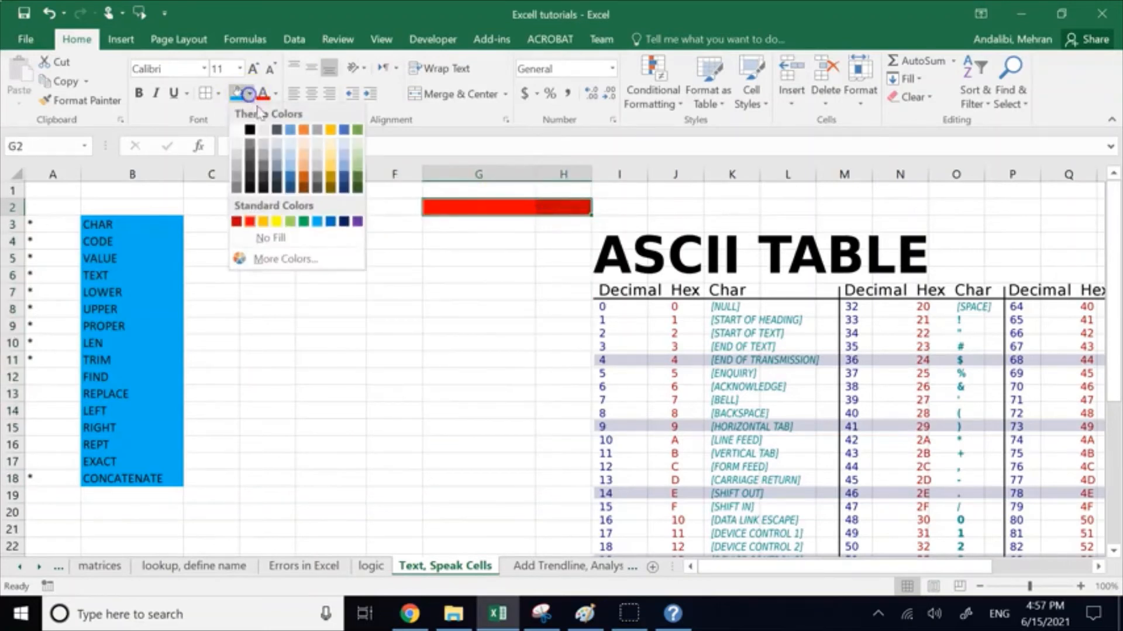
left_click(261, 239)
left_click(330, 325)
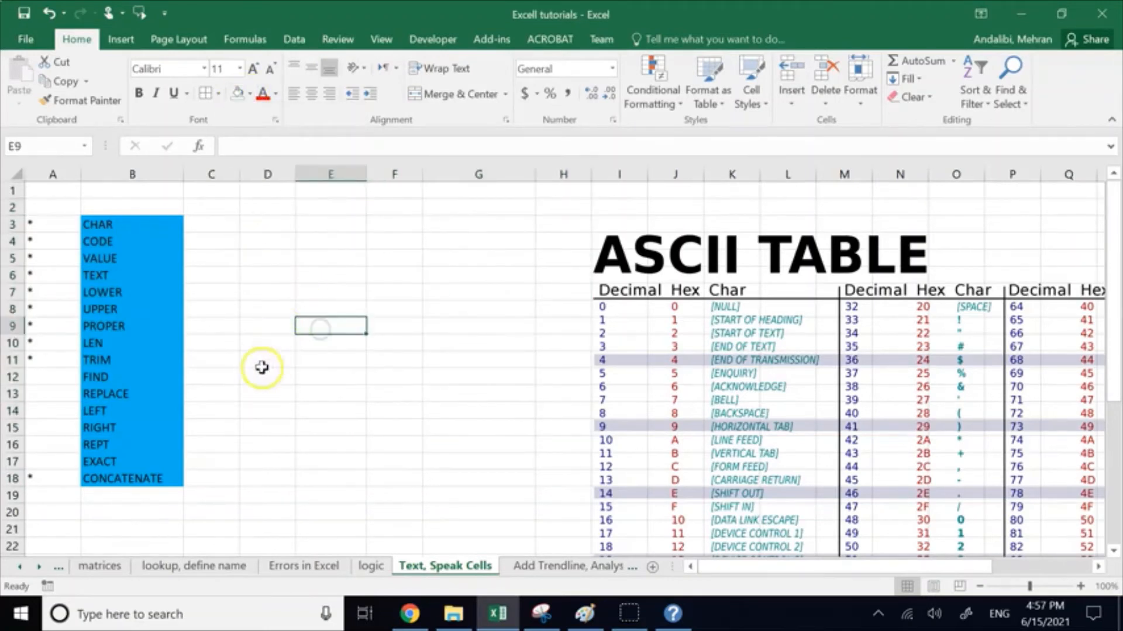
left_click(26, 14)
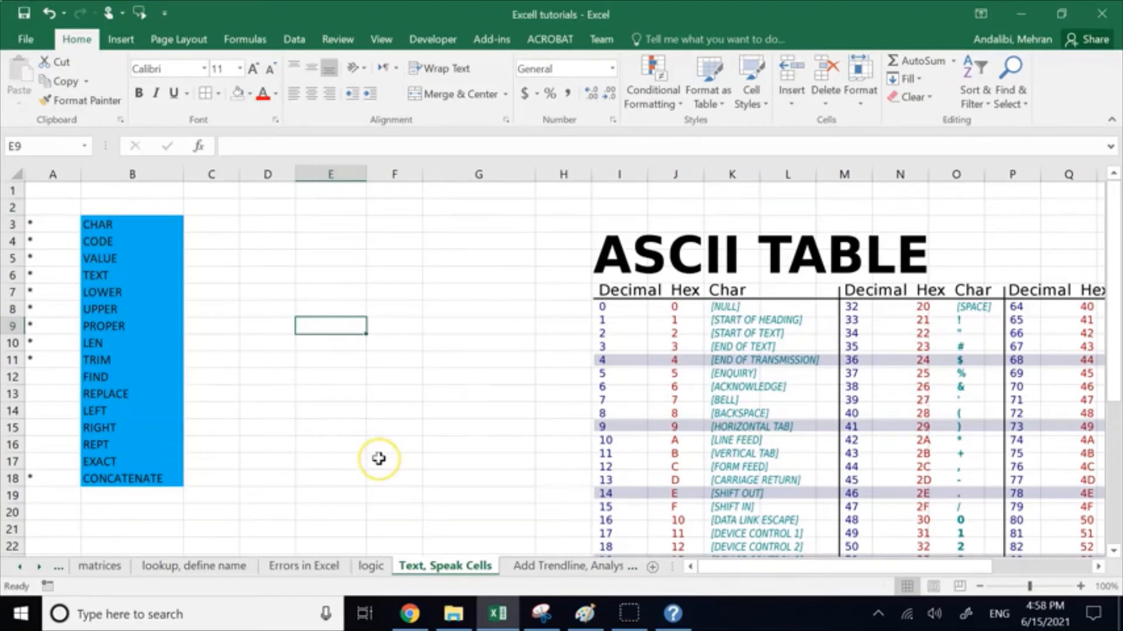
left_click(277, 323)
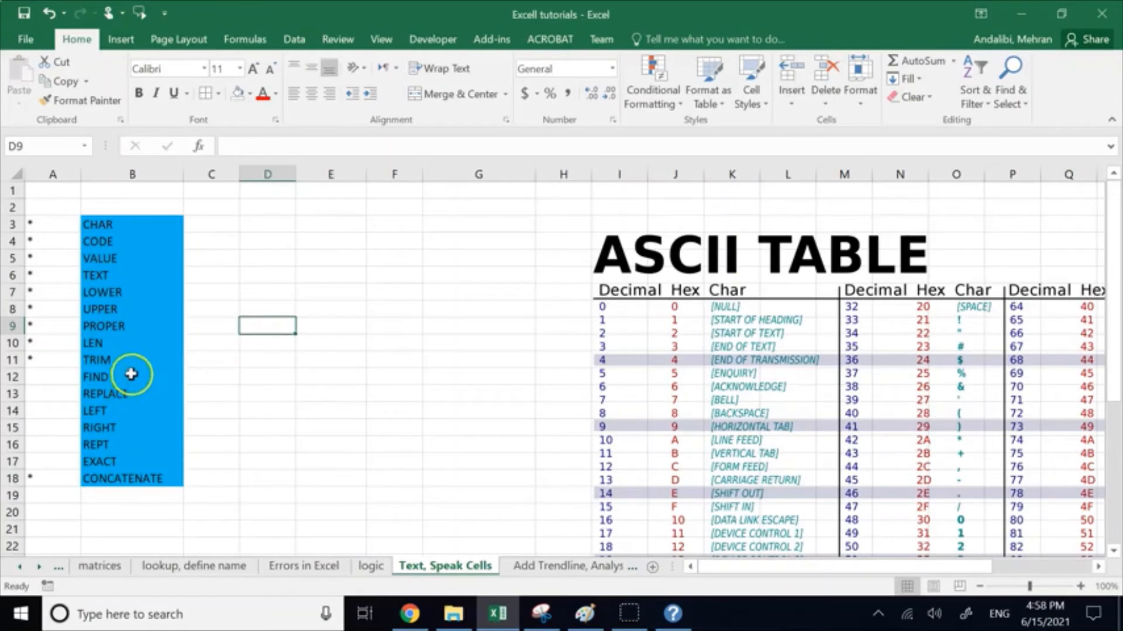
left_click(54, 459)
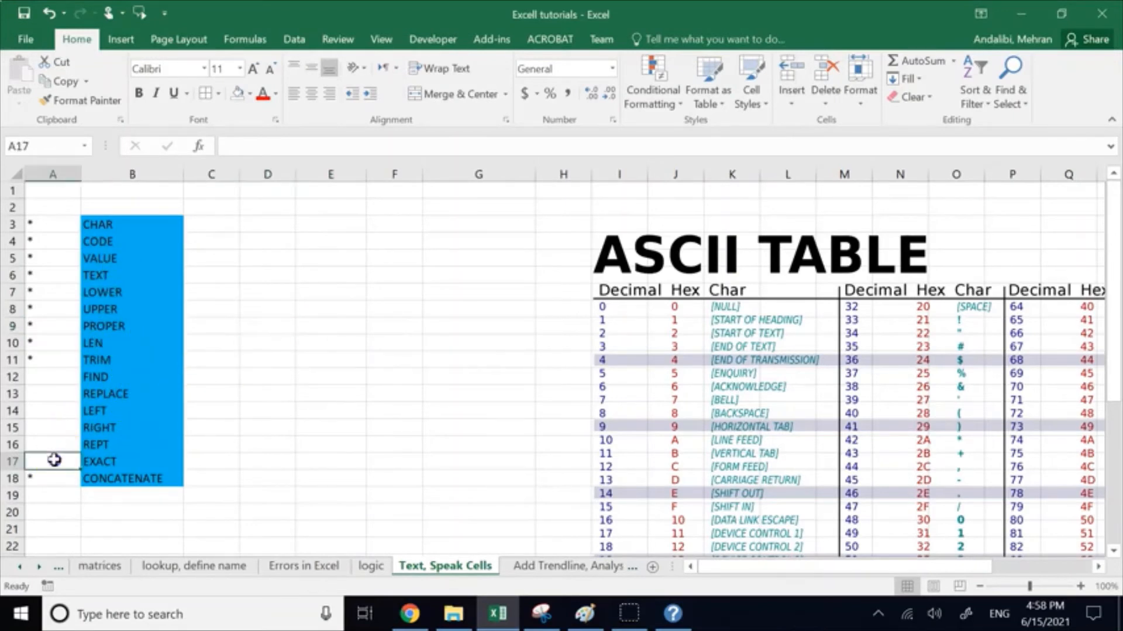
left_click(247, 256)
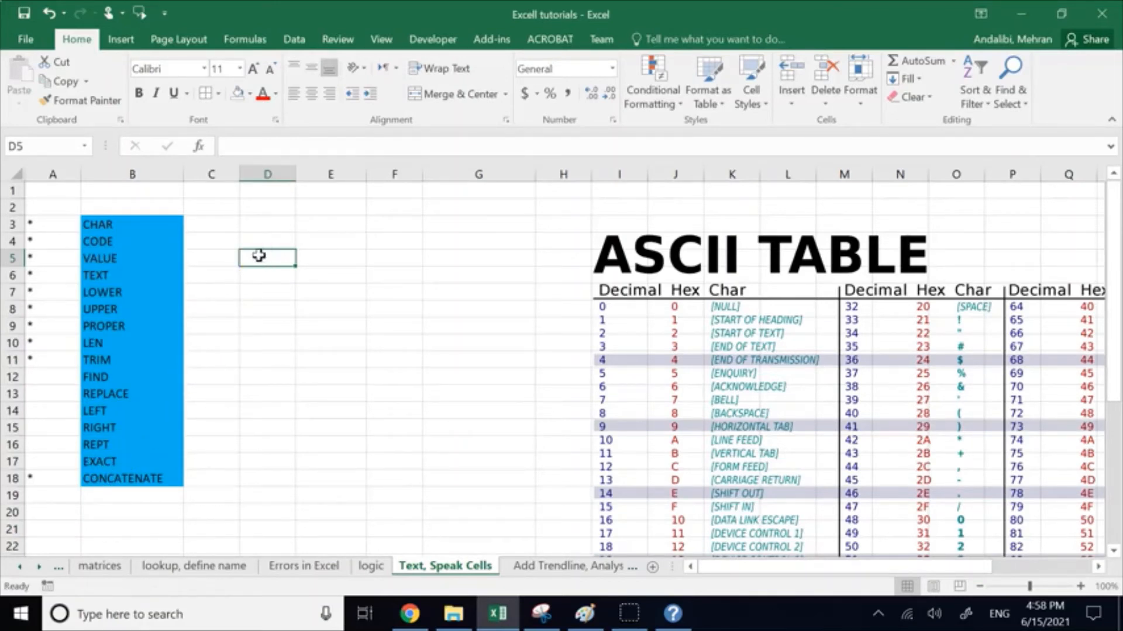
Step: Enter English in E5 and english in E6 as the two texts to compare
left_click(333, 259)
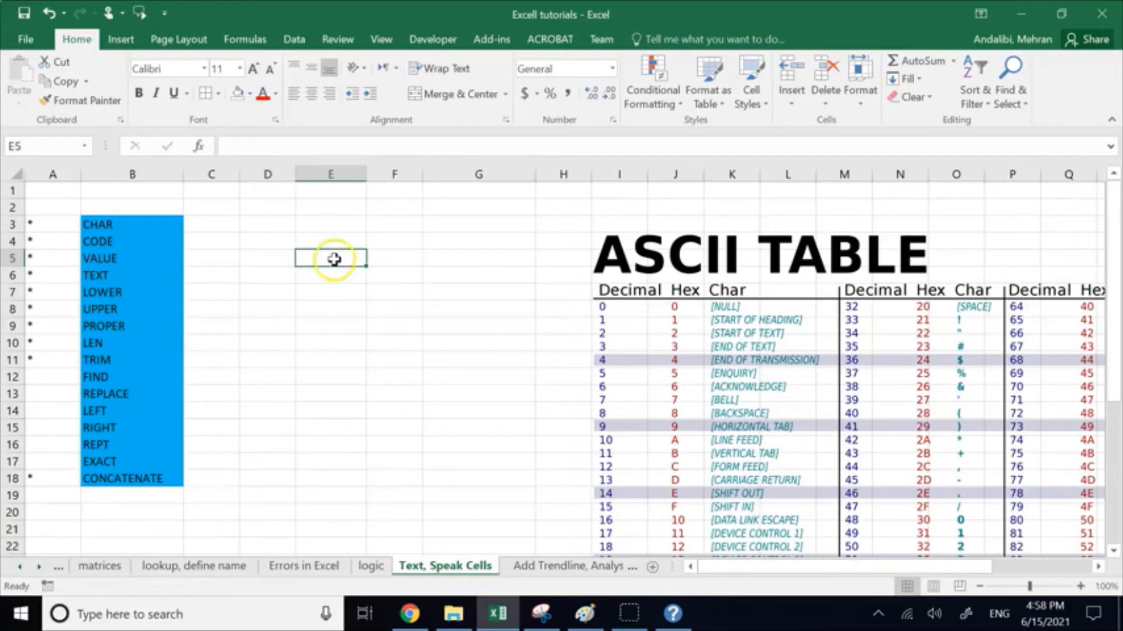
type("Engl")
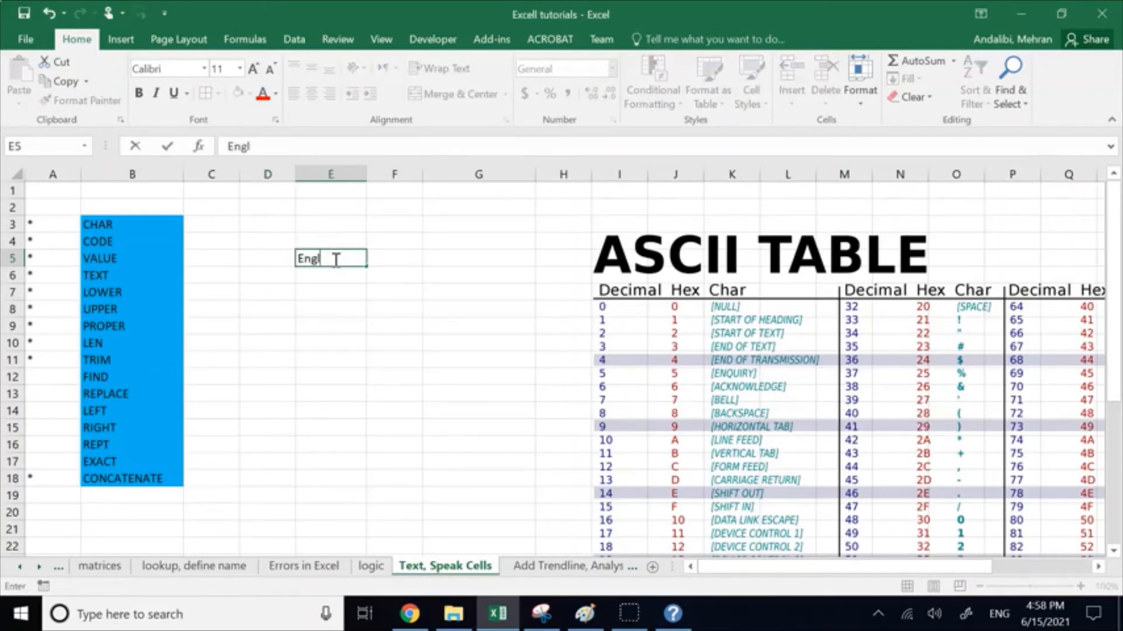
type("ish")
key("Return")
type("en")
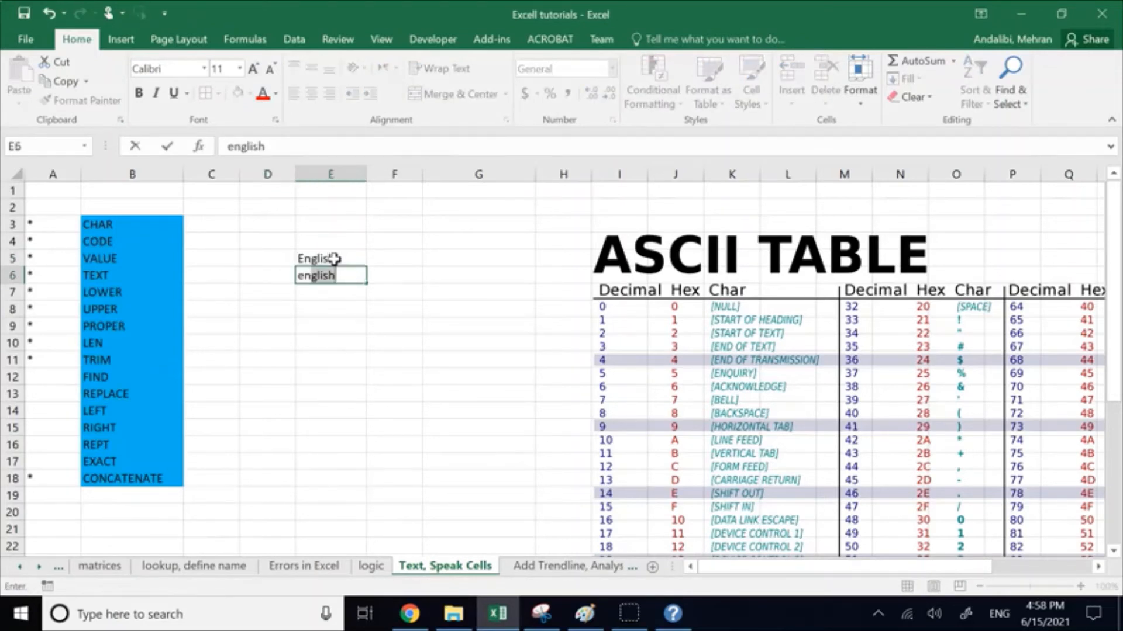
type("glish")
key("Return")
key("Return")
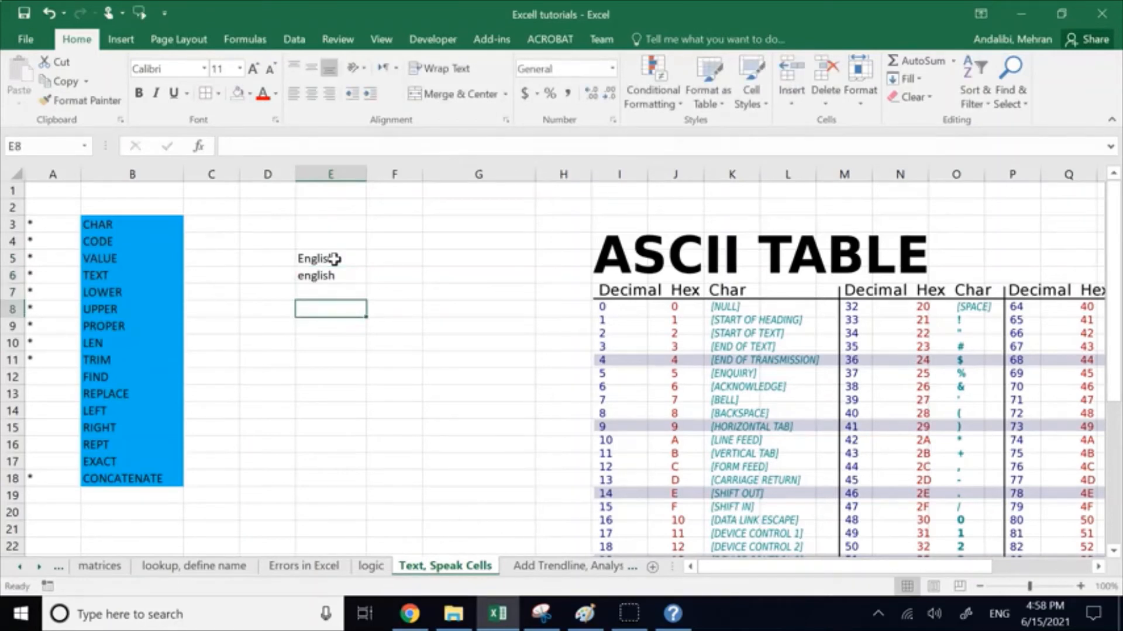
Step: Compare E5 and E6 in cell E8 with the formula =EXACT(E5,E6)
type("=exc")
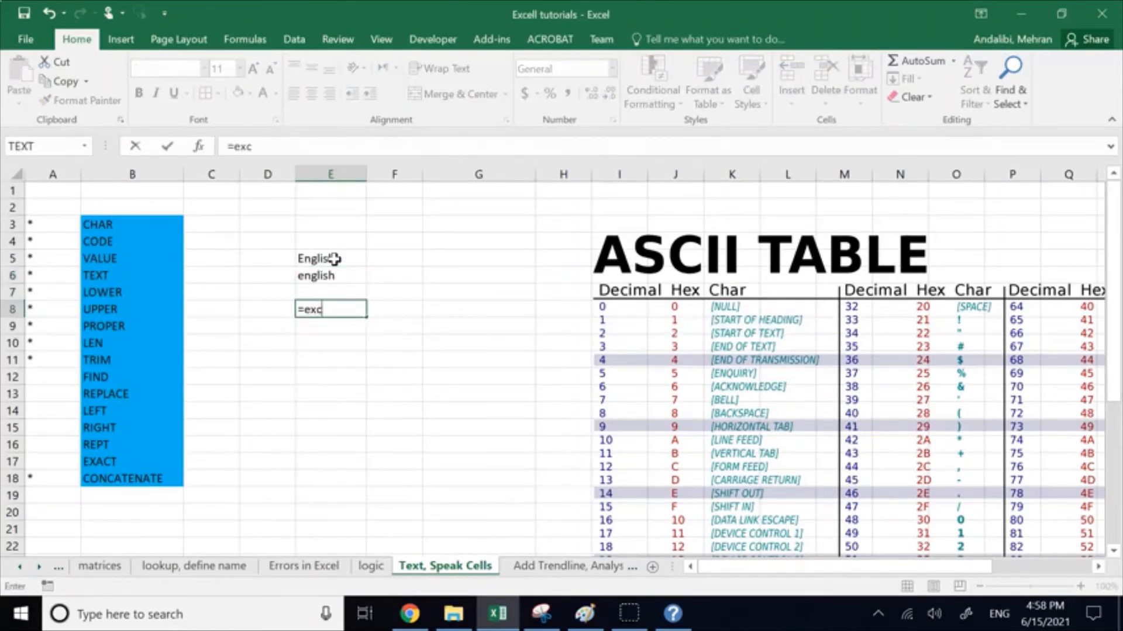
key("BackSpace")
type("a")
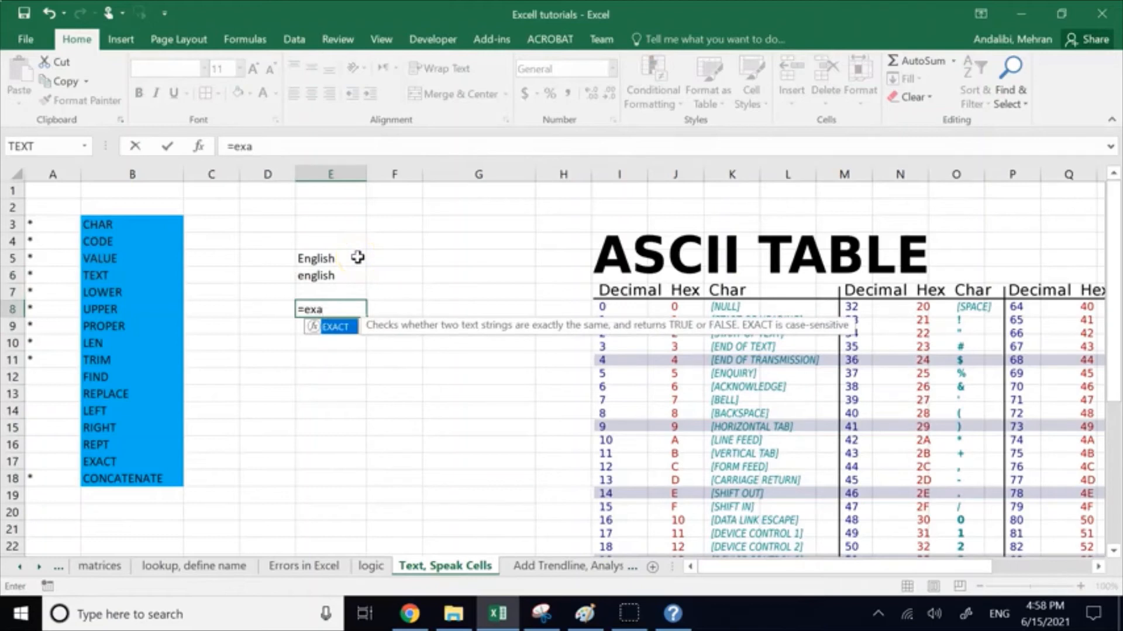
double_click(334, 325)
left_click(324, 256)
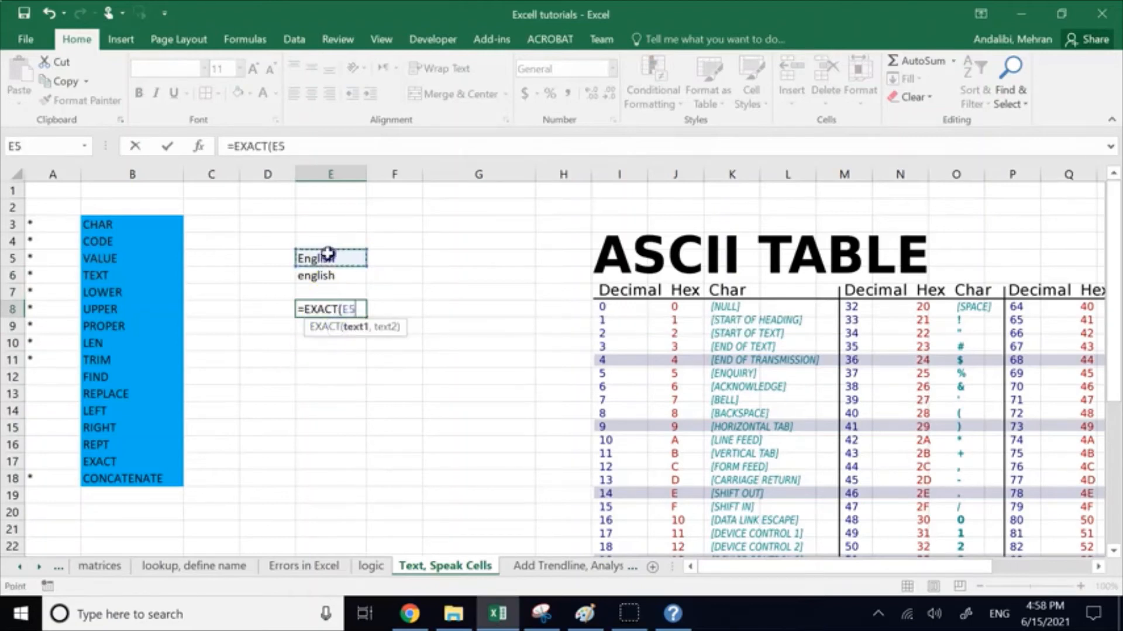
type(",")
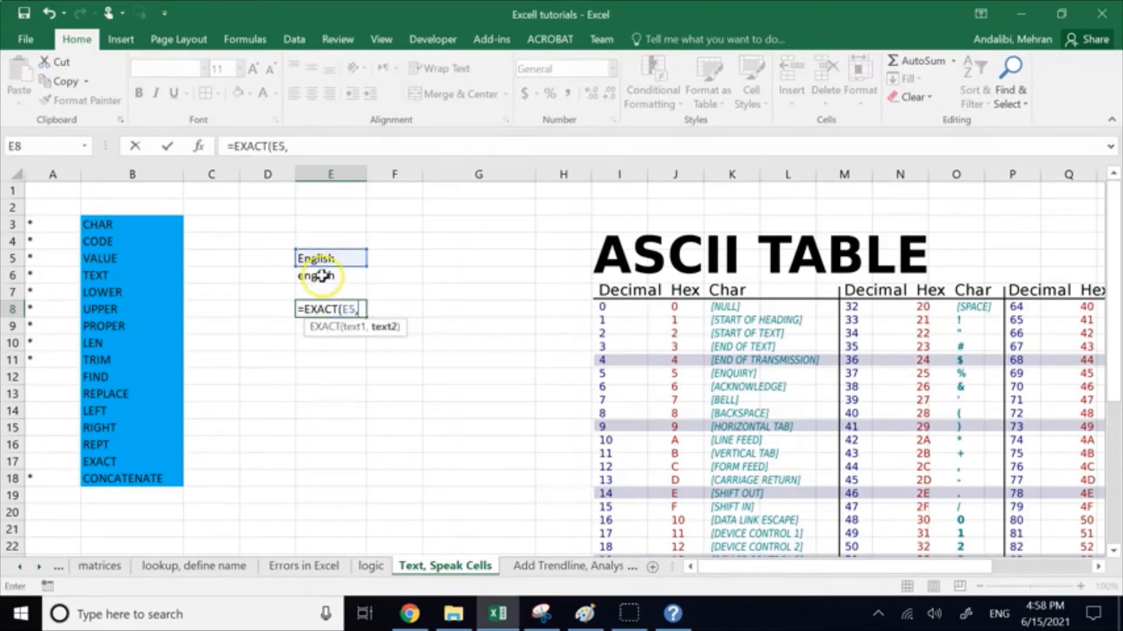
left_click(321, 275)
type(")")
key("Return")
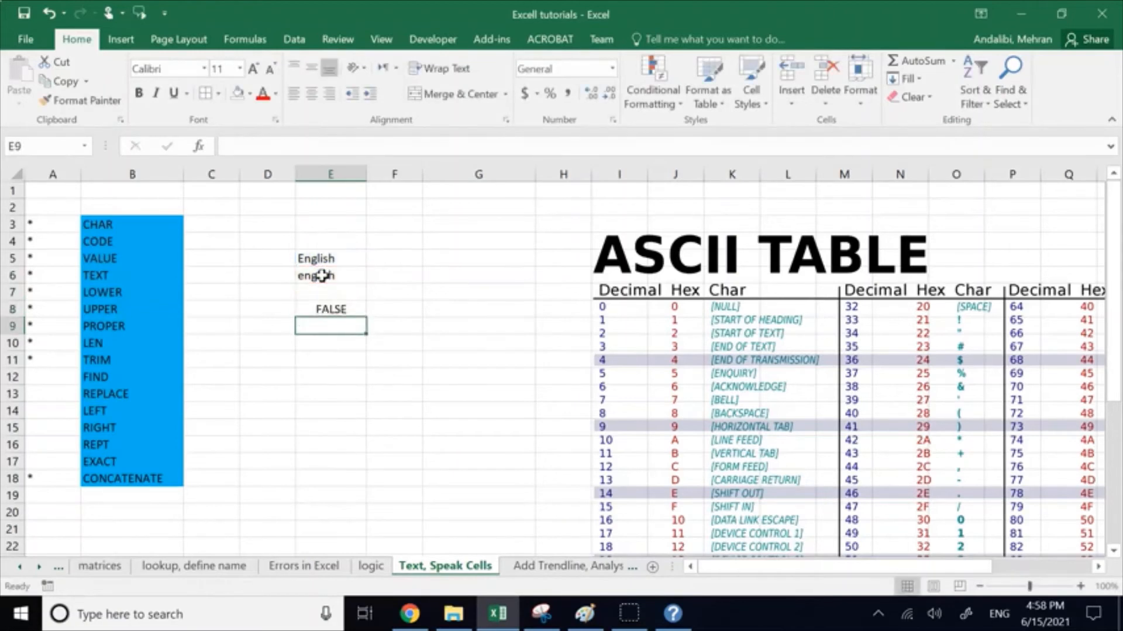
Step: Wrap the first EXACT argument in E8 in a LOWER function, as LOWER(E5)
left_click(320, 310)
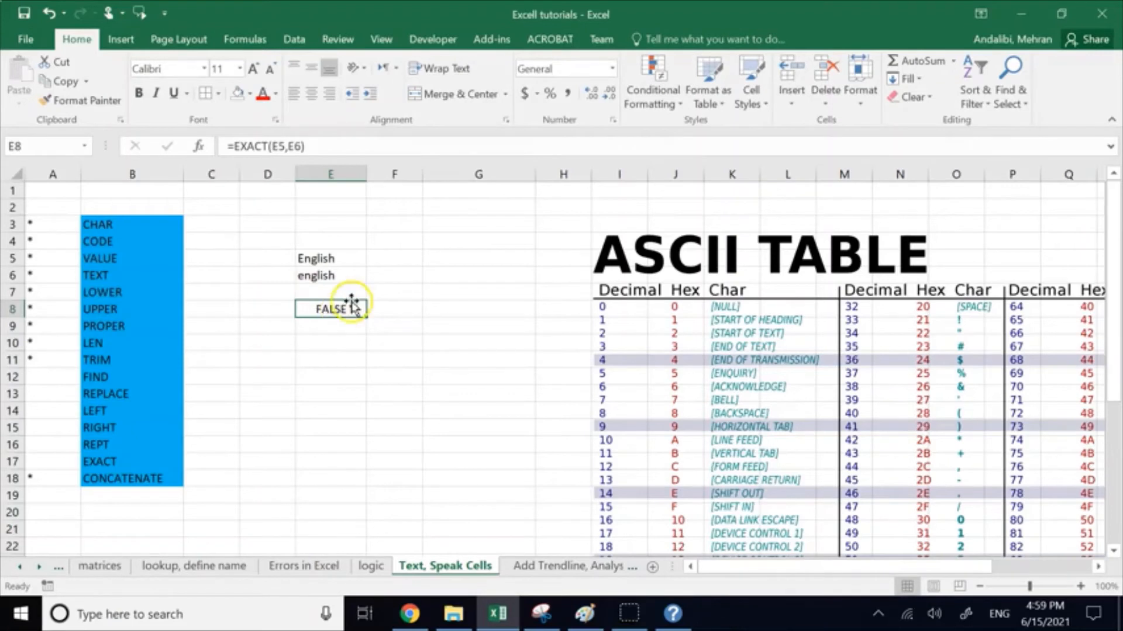
left_click(272, 147)
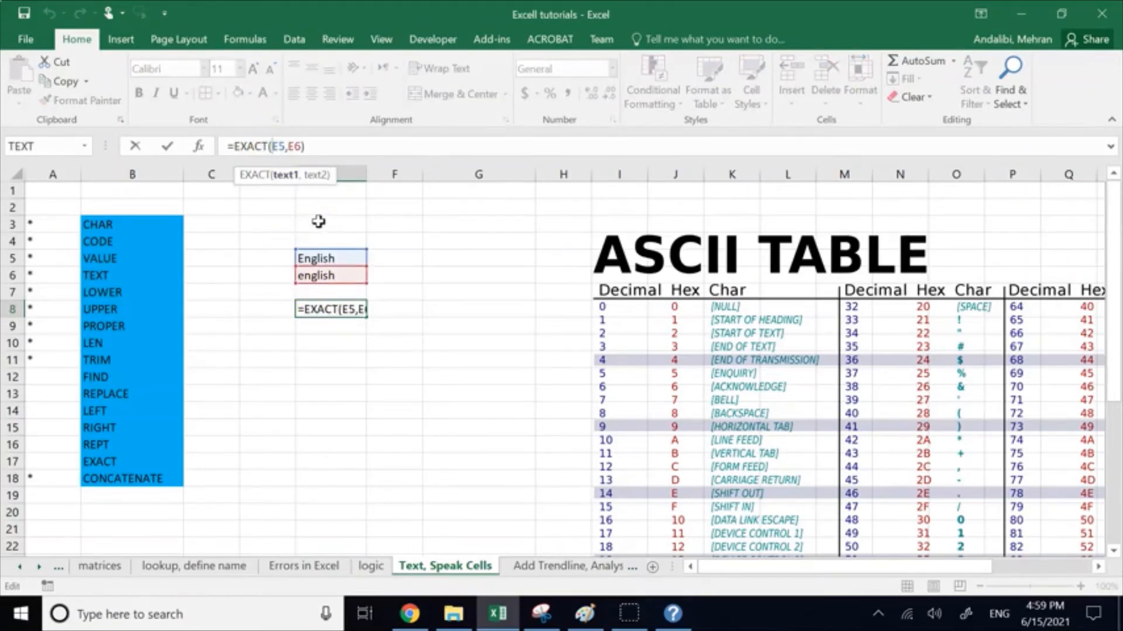
type("lower")
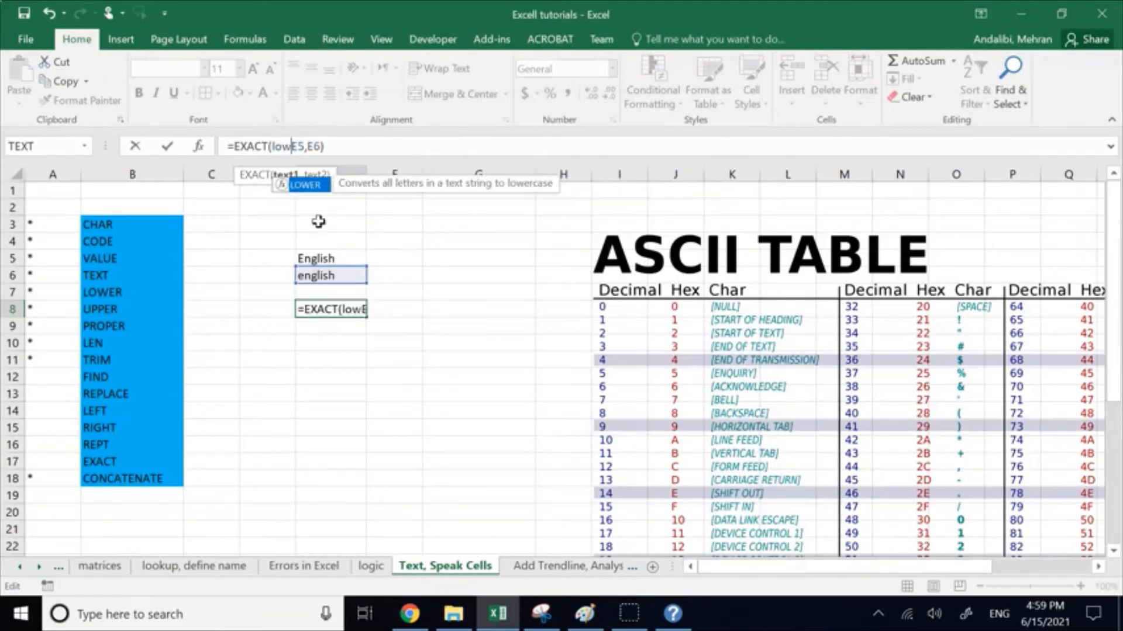
left_click(305, 198)
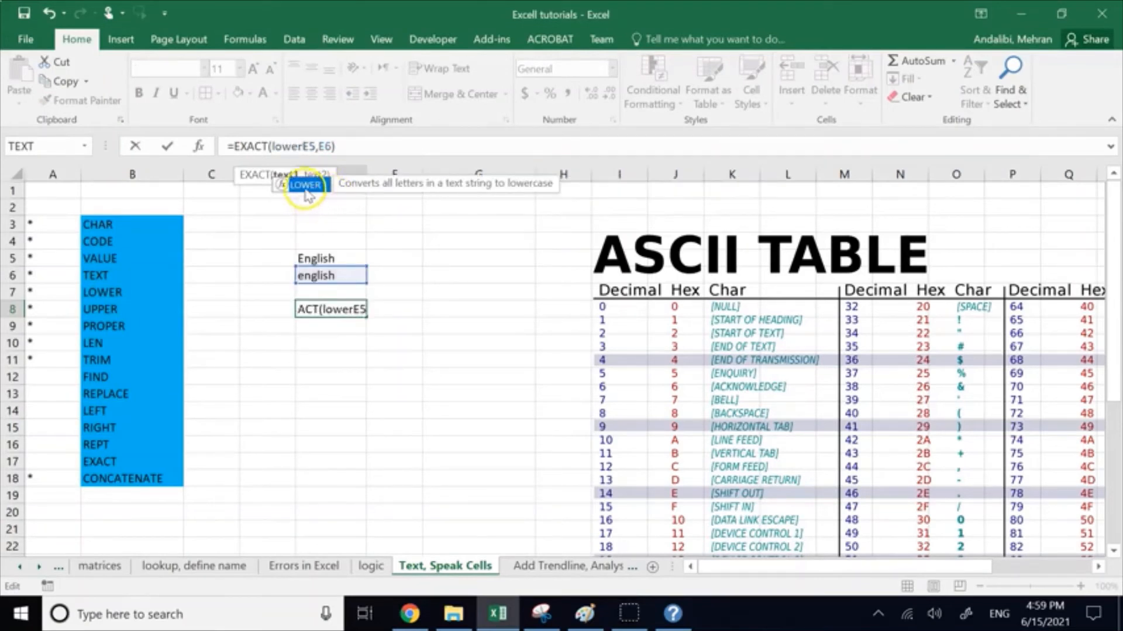
double_click(305, 187)
key("Right")
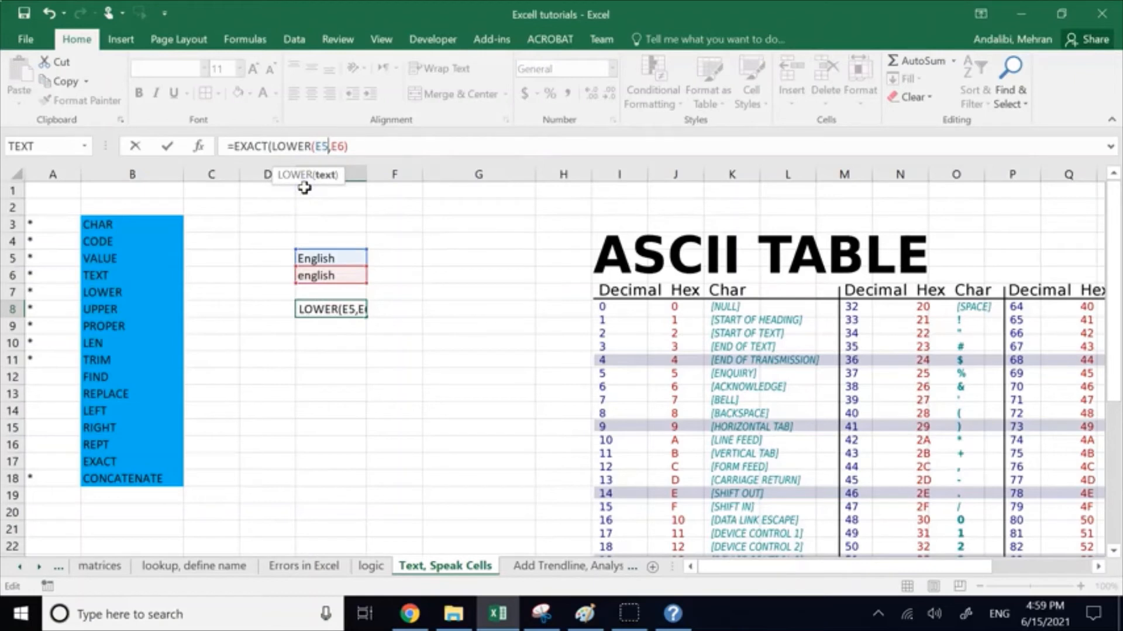
type(")")
Step: Wrap the second EXACT argument in LOWER and accept the corrected formula =EXACT(LOWER(E5),LOWER((E6))) in E8
key("Right")
type("low")
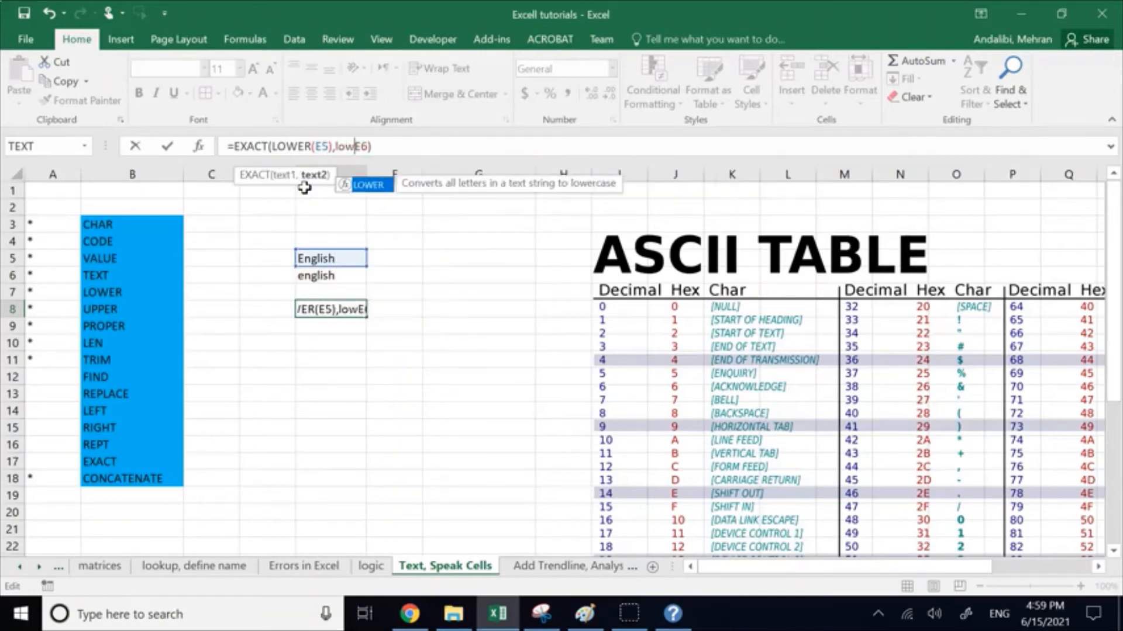
double_click(368, 184)
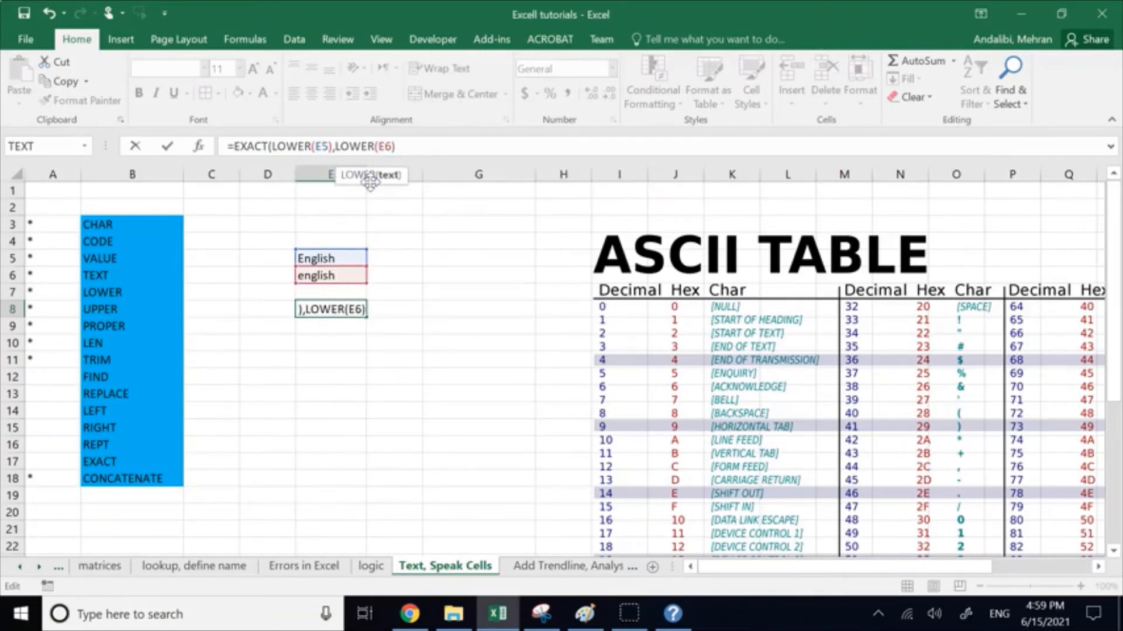
type("(")
key("Right")
key("Right")
type(")")
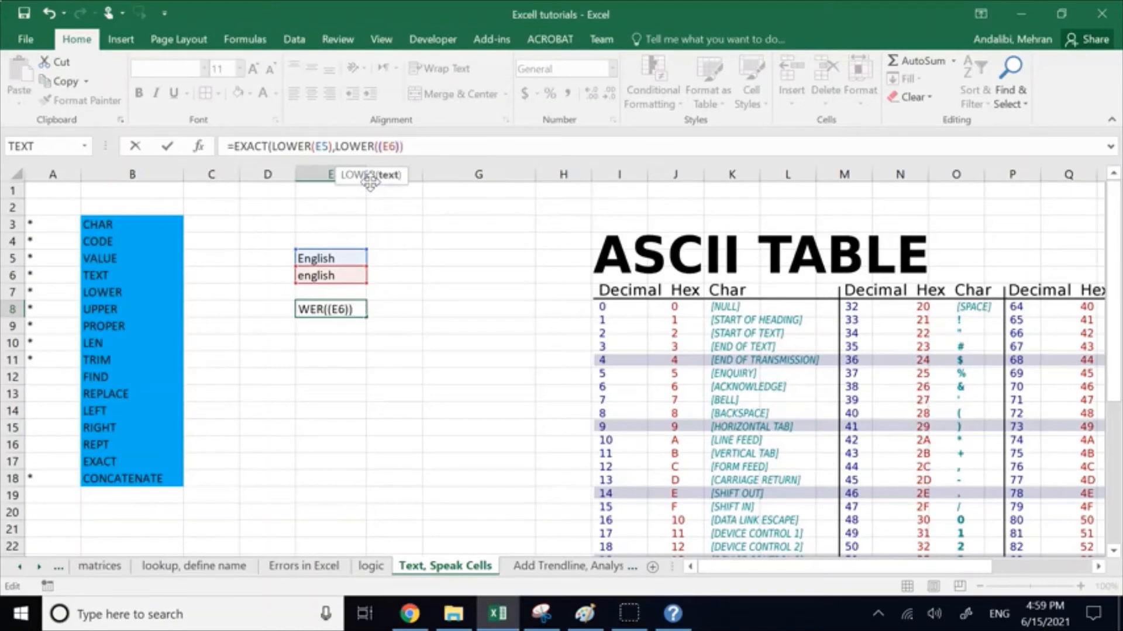
key("Return")
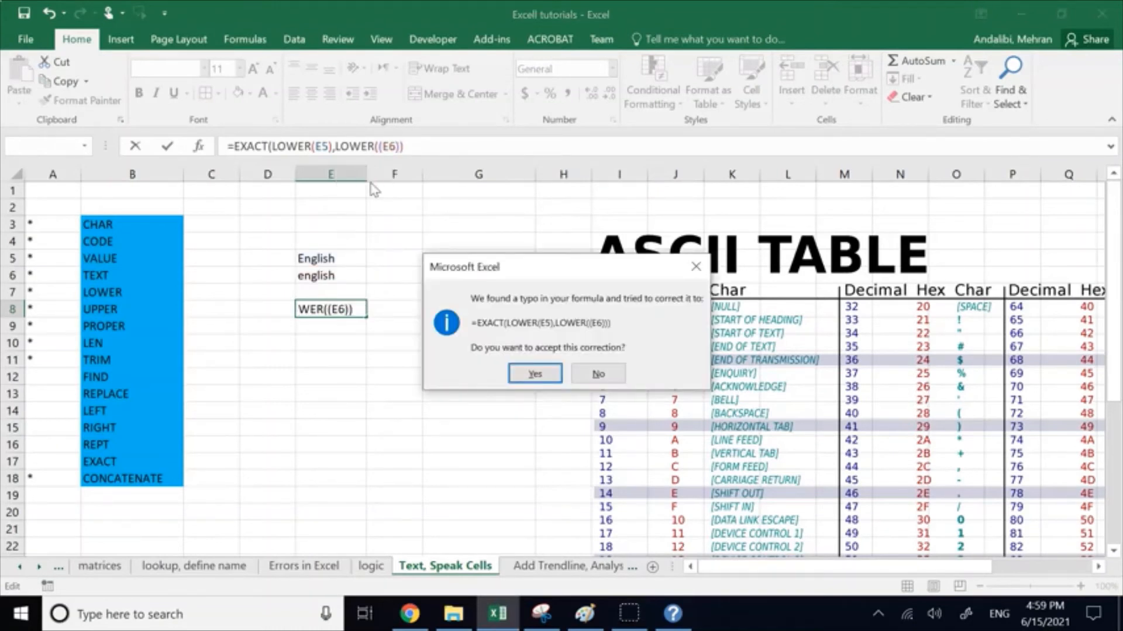
left_click(533, 373)
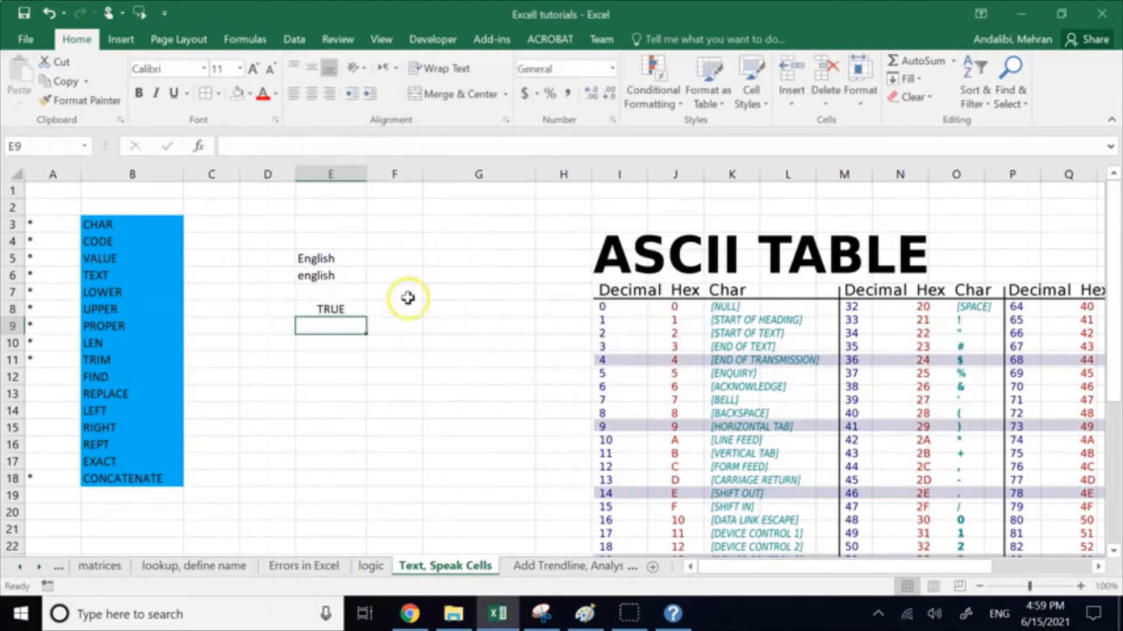
Step: Review the nested EXACT formula in E8 and clear the comparison example from the range E5:F12
left_click(349, 312)
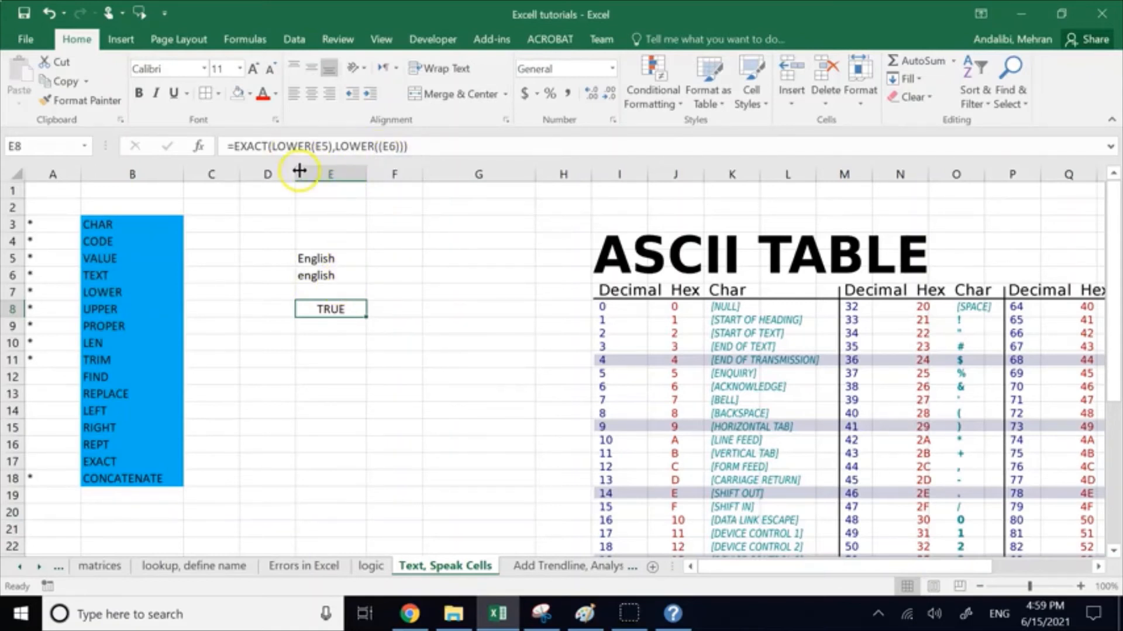
left_click(252, 147)
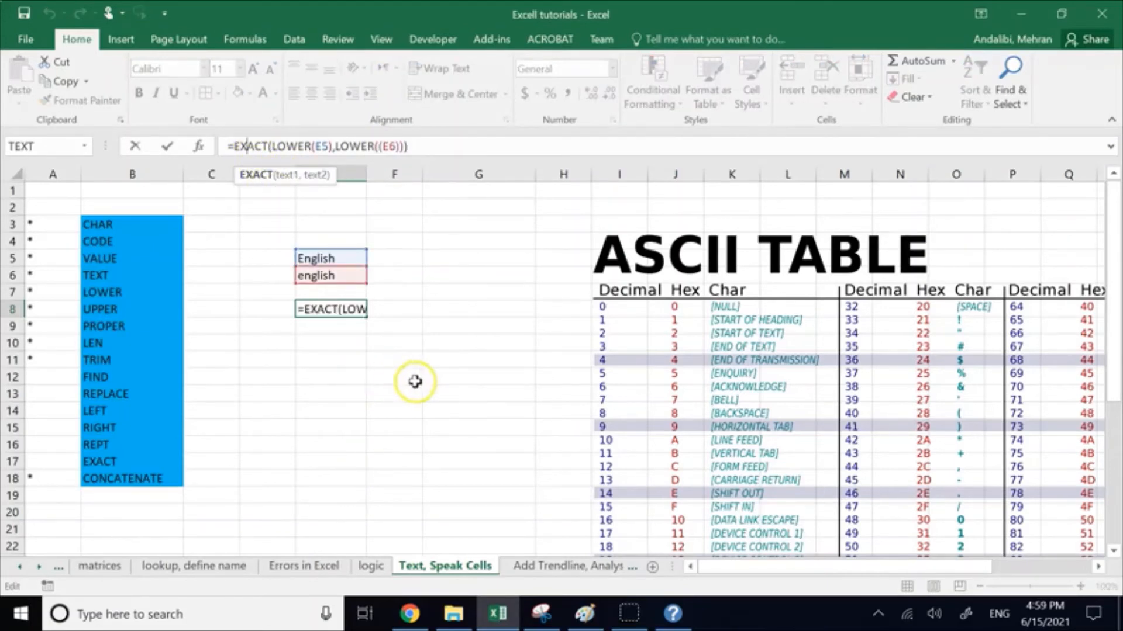
left_click_drag(417, 380, 297, 254)
key("Delete")
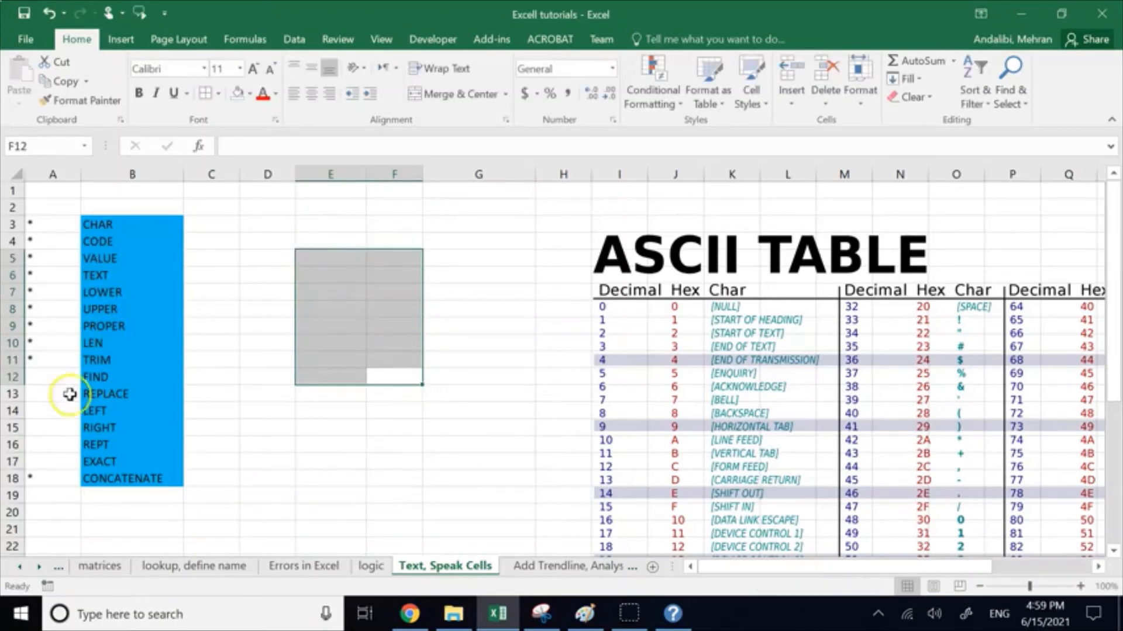
Step: Mark the EXACT function as covered with an asterisk in A17
left_click(47, 462)
type("•")
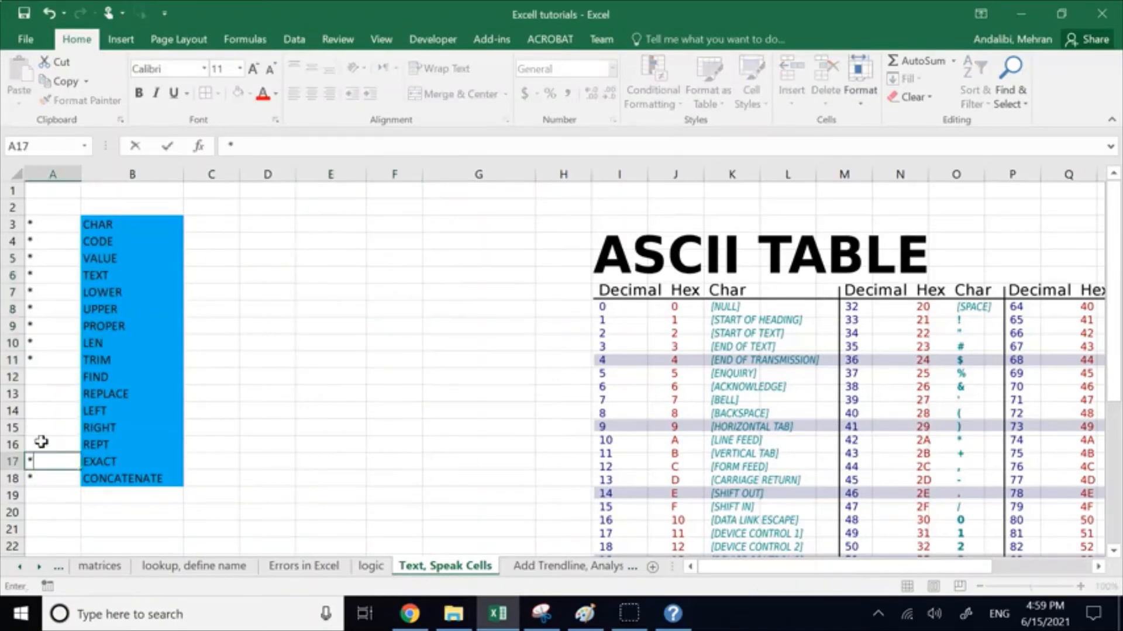
left_click(234, 428)
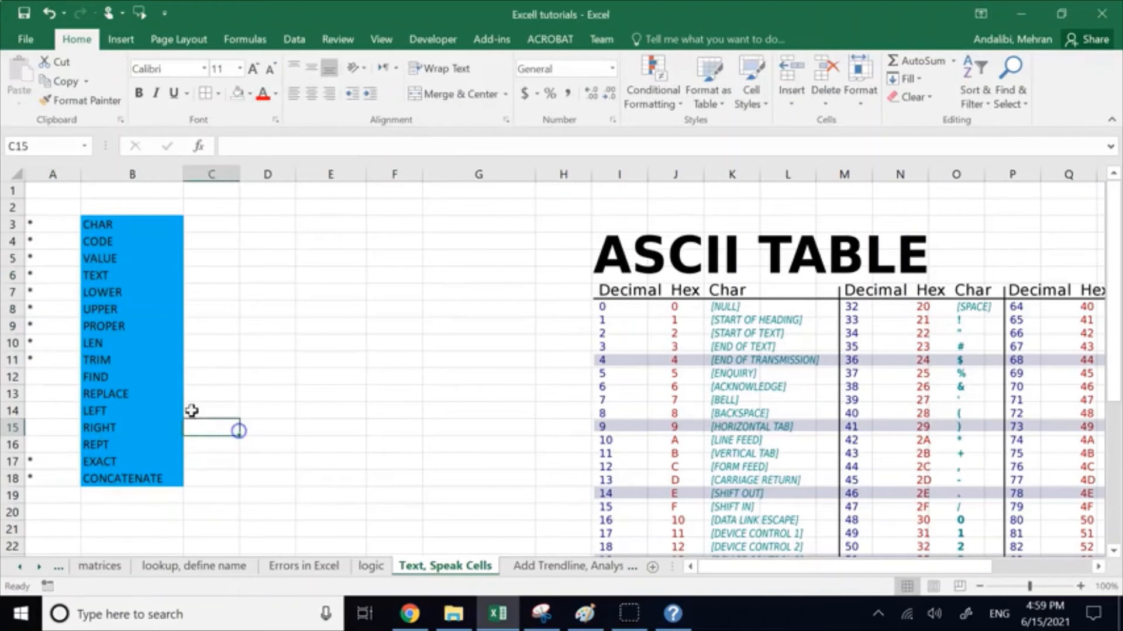
left_click(60, 381)
left_click(59, 393)
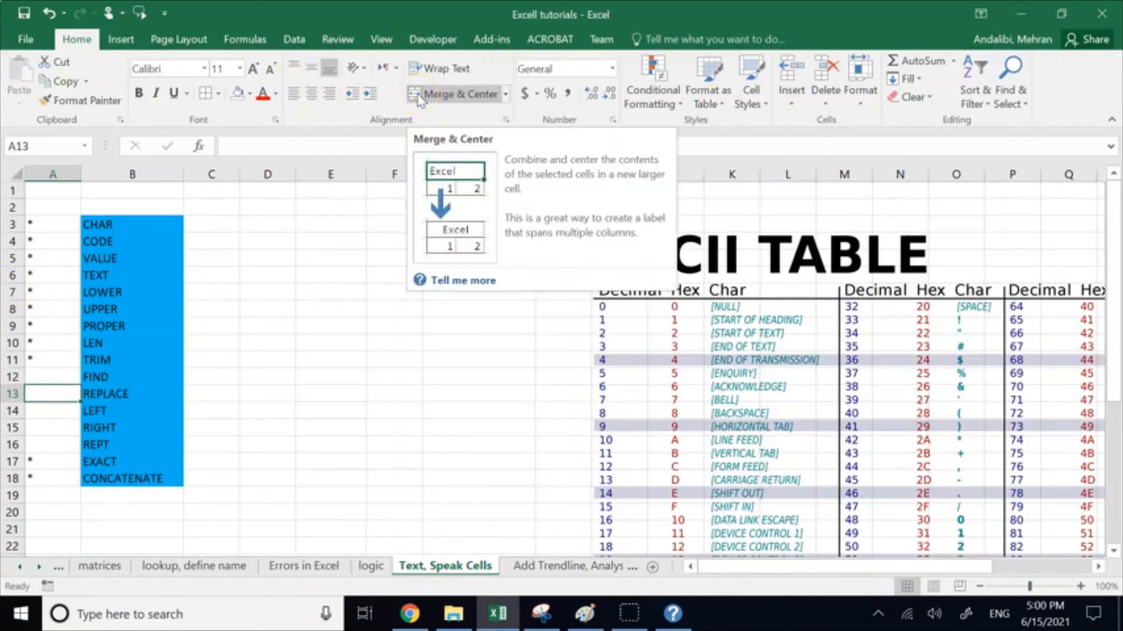
left_click(1014, 100)
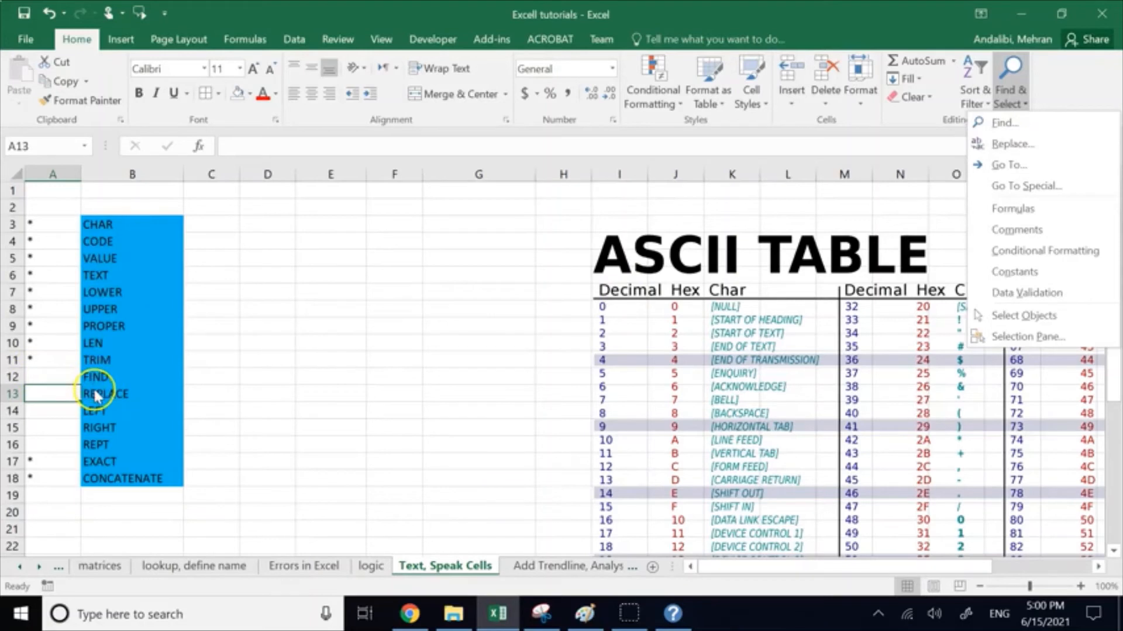
left_click(313, 320)
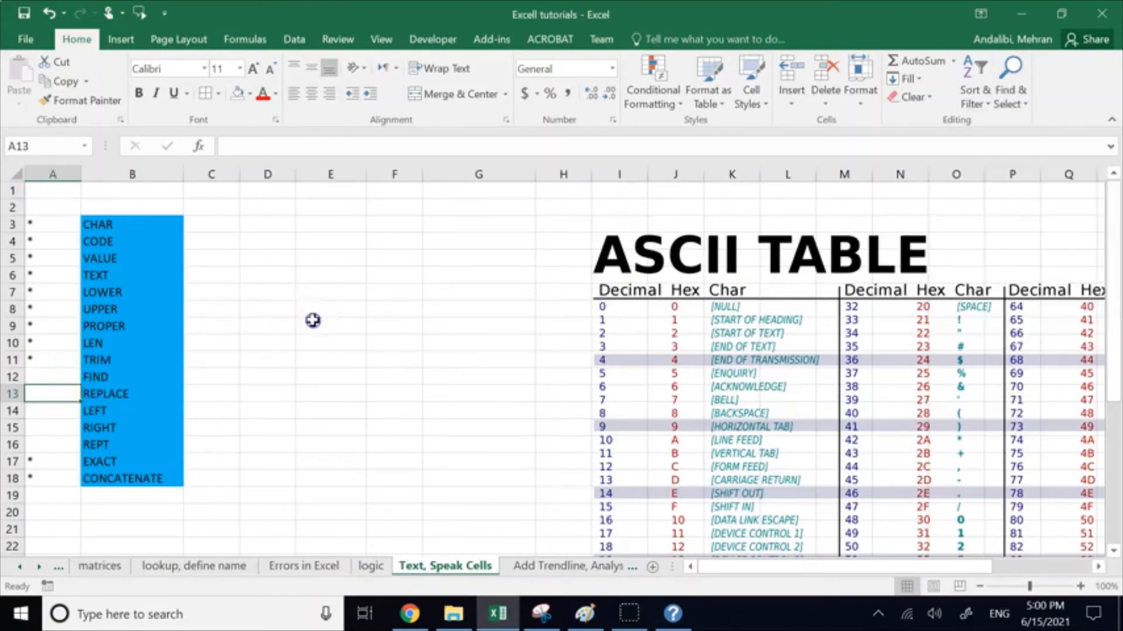
Step: Enter the sample text Excel is fun in E9, without quotation marks
left_click(313, 320)
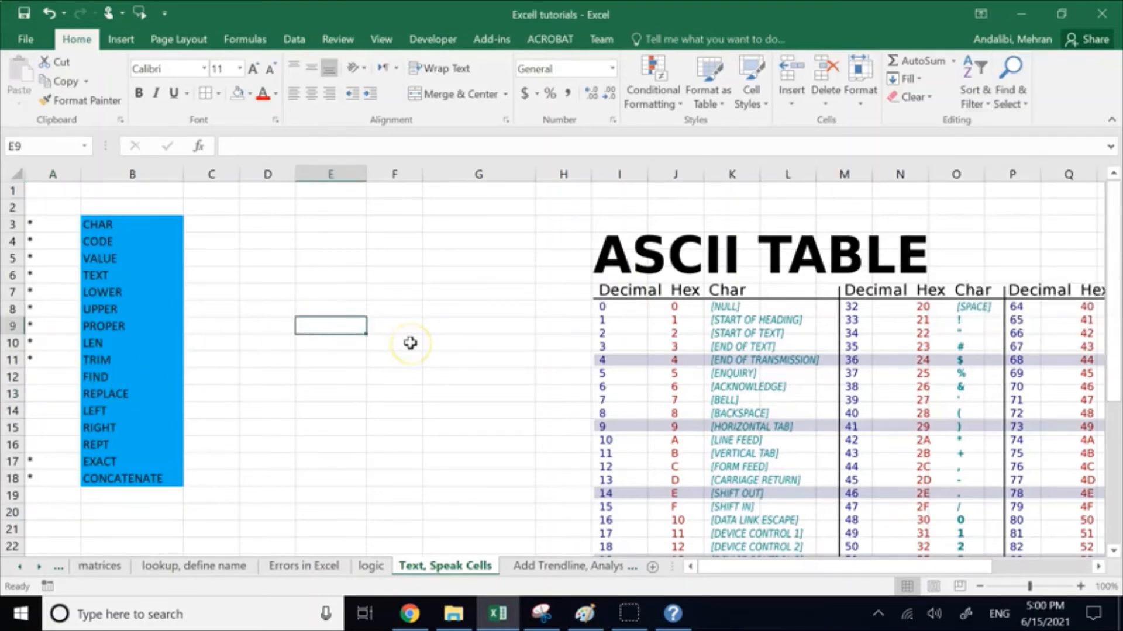
type("\"Excedl")
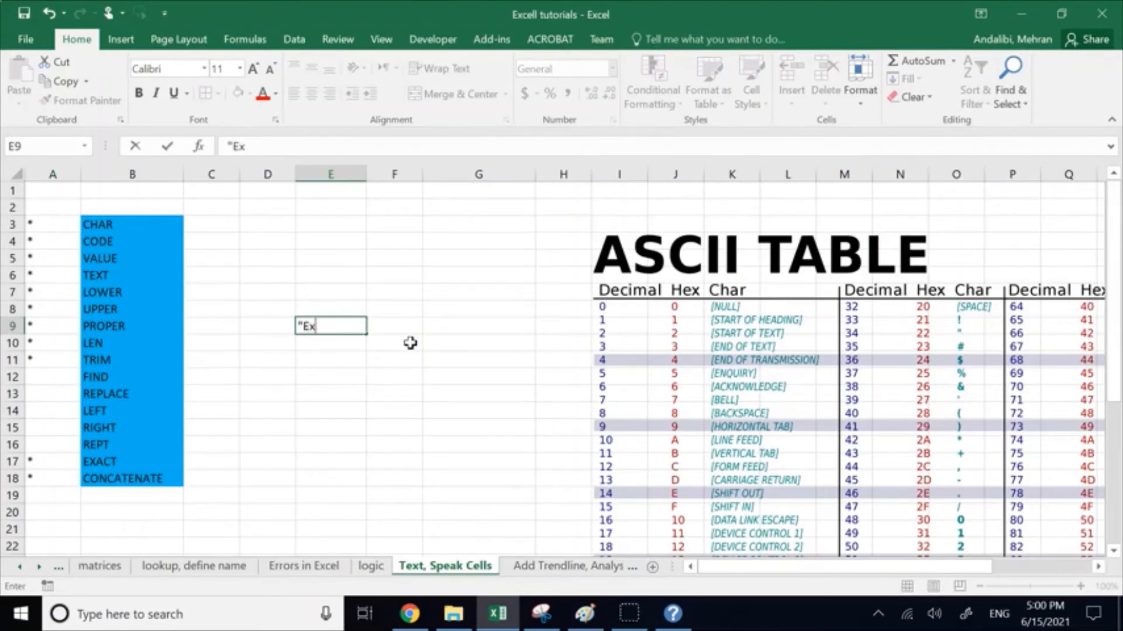
key("BackSpace")
key("BackSpace")
key("BackSpace")
type("l is fun")
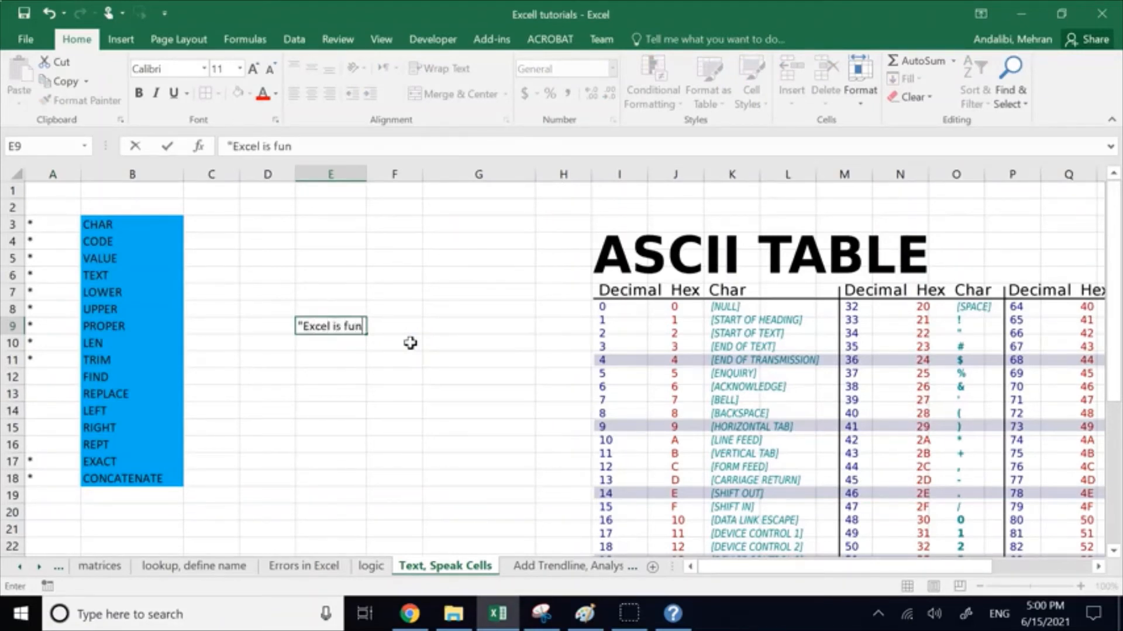
type("\"")
key("BackSpace")
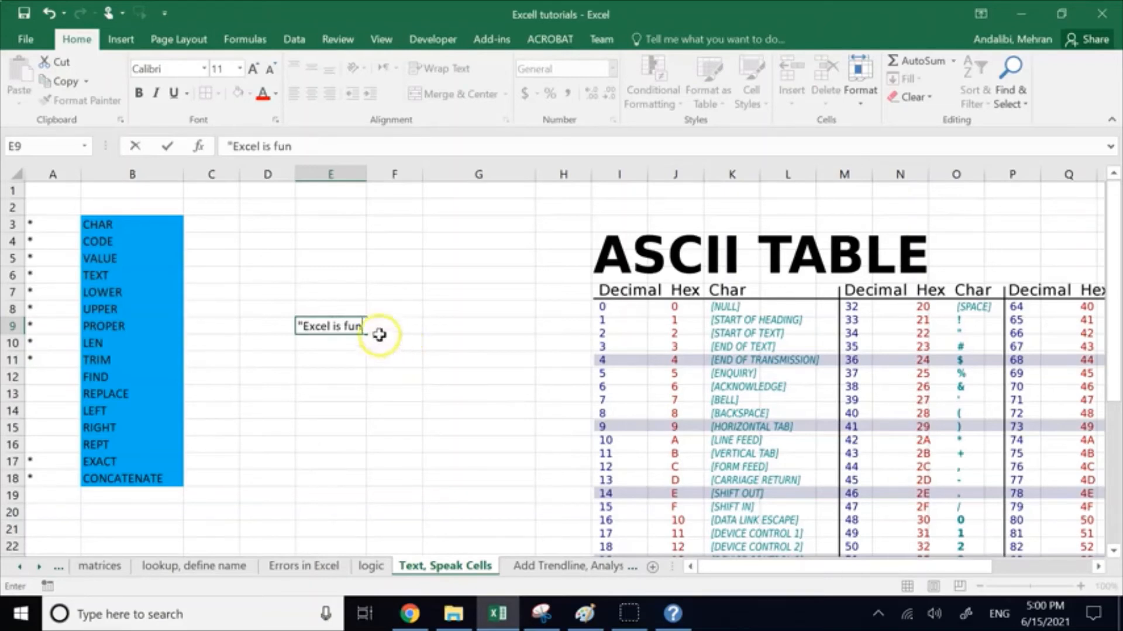
left_click(299, 326)
key("Delete")
left_click(307, 389)
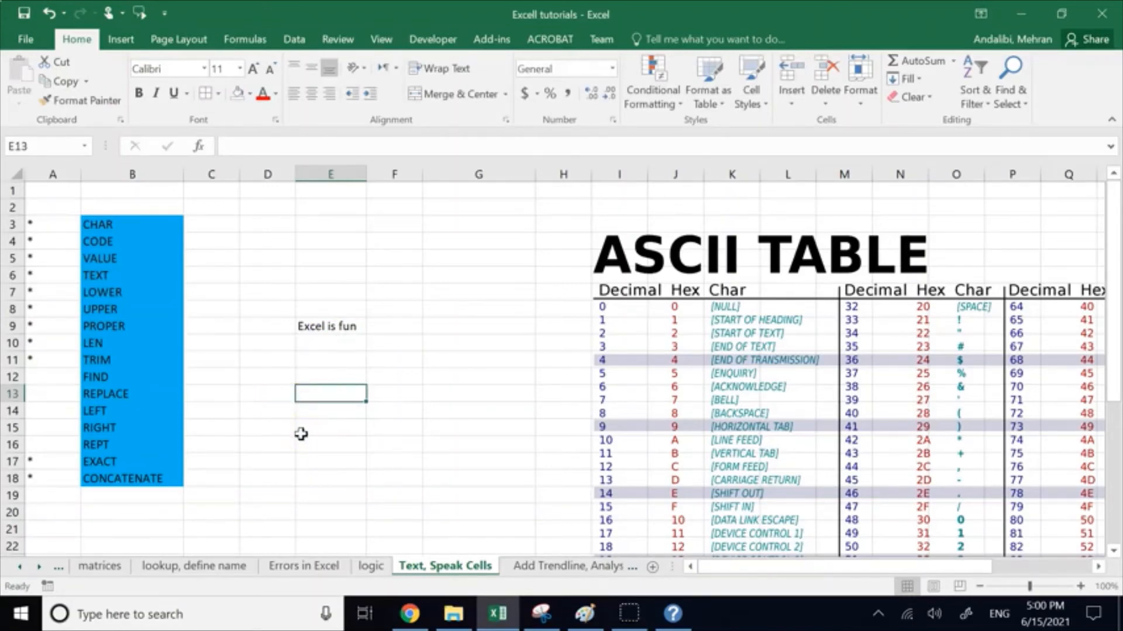
Step: Enter the formula =FIND("fun",E9) in D12 to locate the word fun within the sample text
left_click(266, 379)
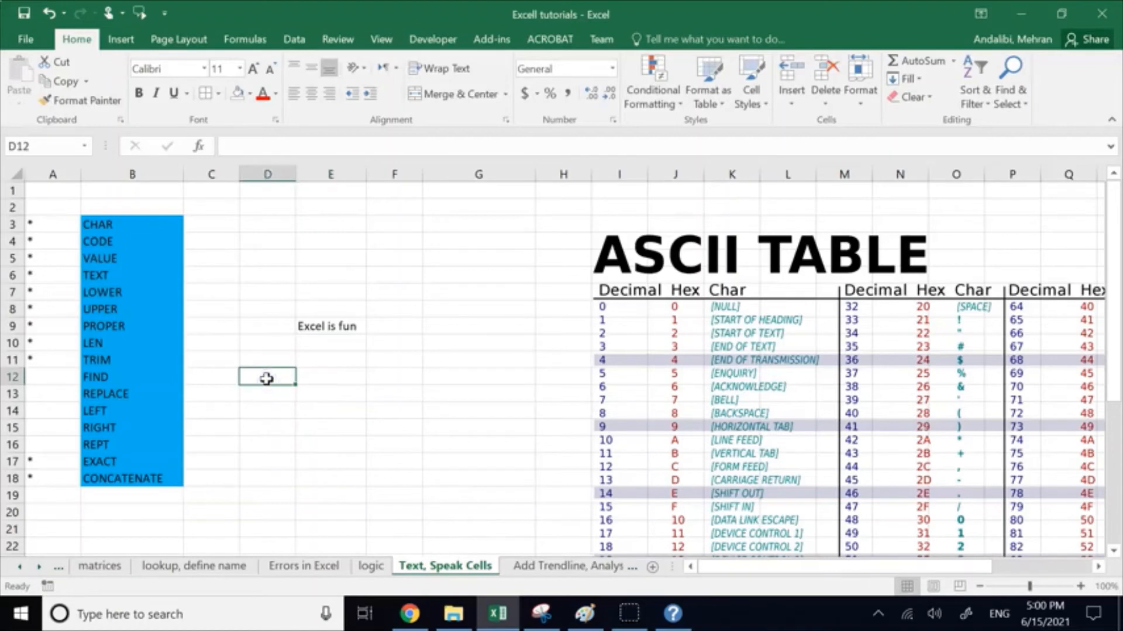
type("=")
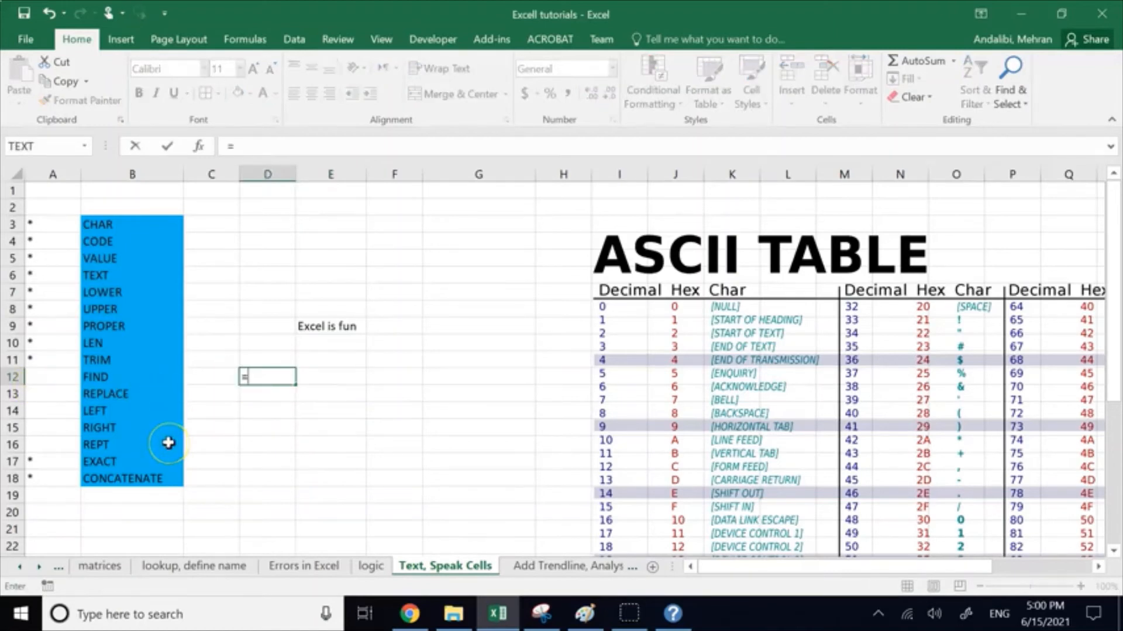
type("find")
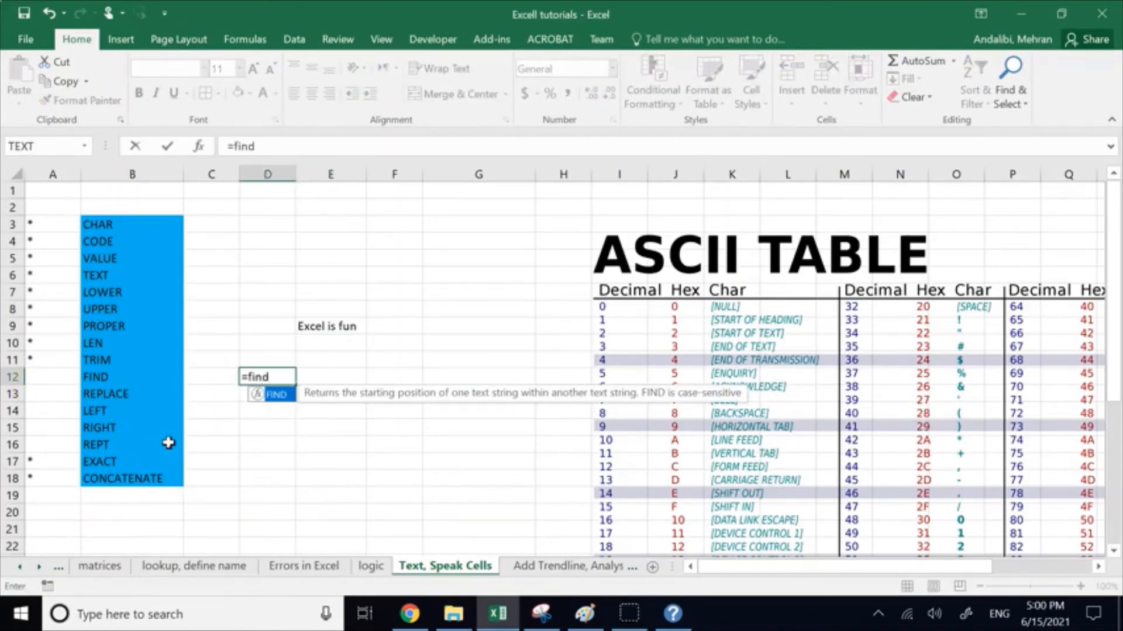
double_click(275, 395)
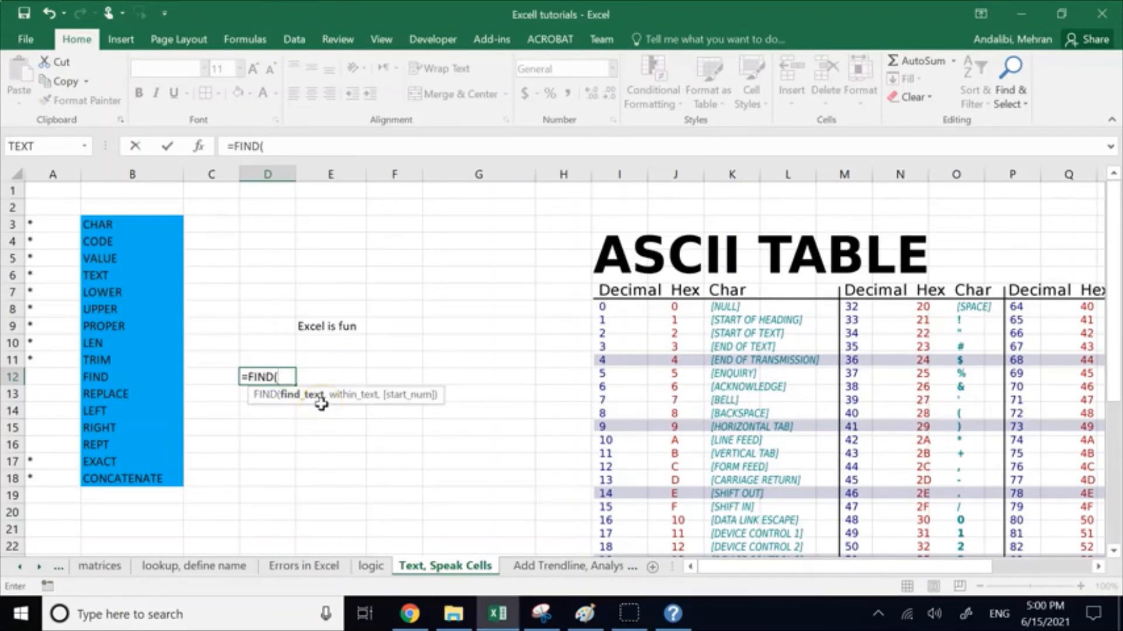
type("\"fun\",")
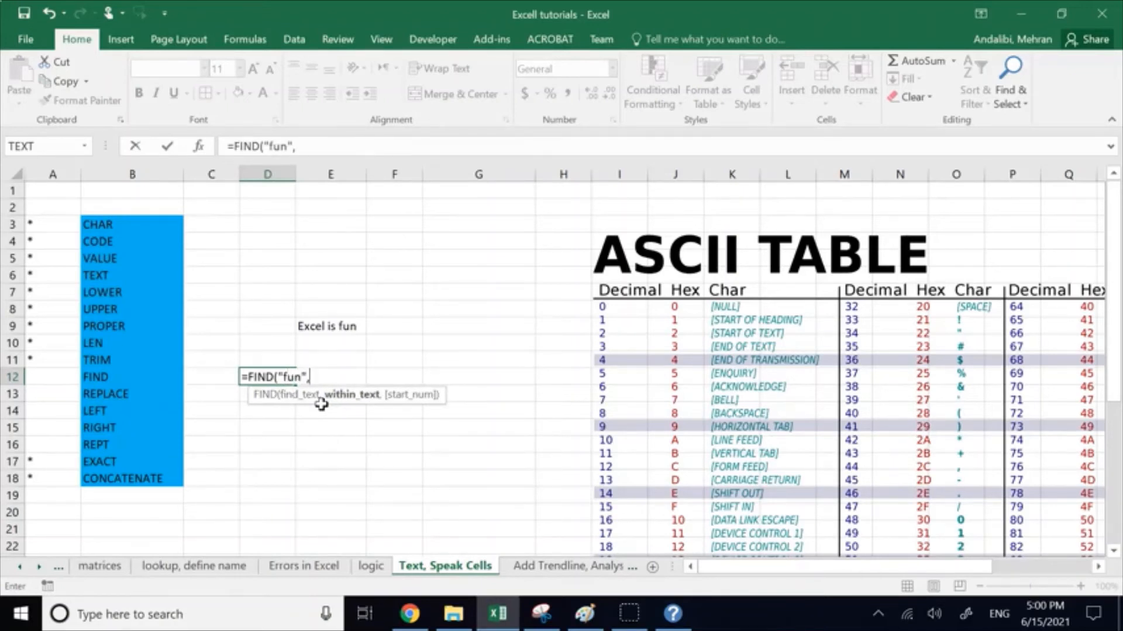
left_click(327, 331)
type(")")
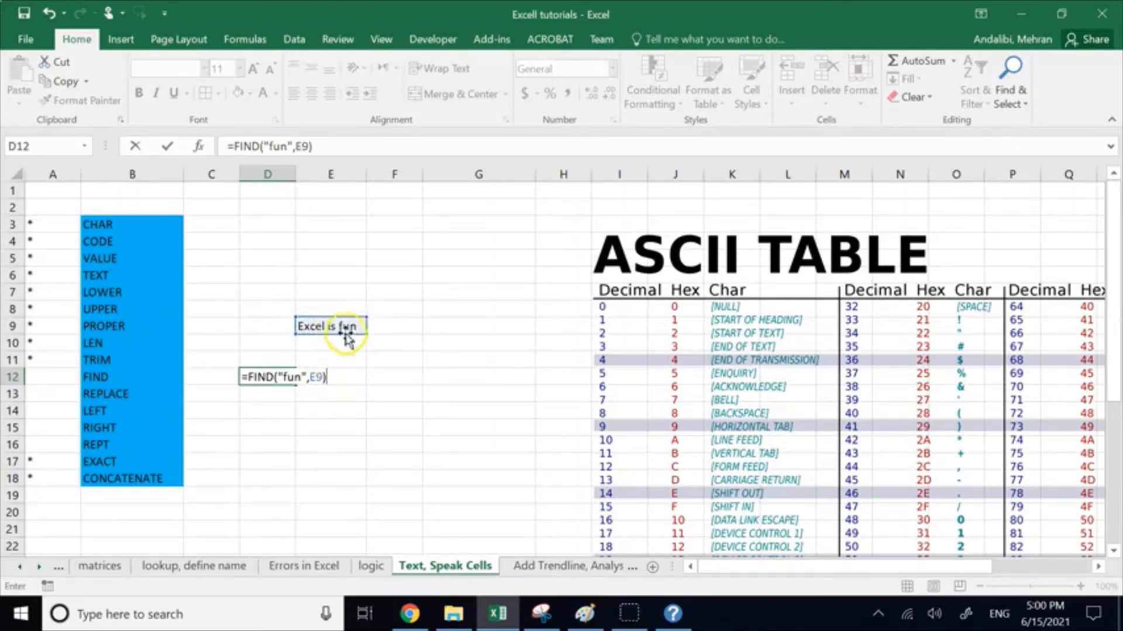
left_click(297, 377)
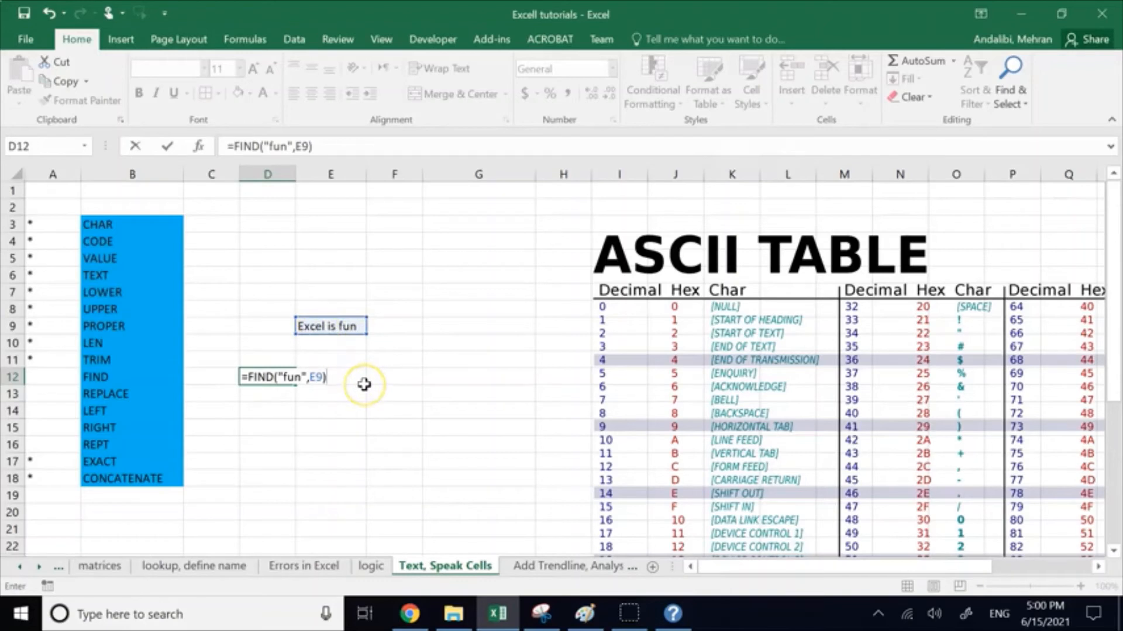
key("Return")
Step: Check the FIND result in D12 by stepping through the characters of the sample text in E9
left_click(289, 377)
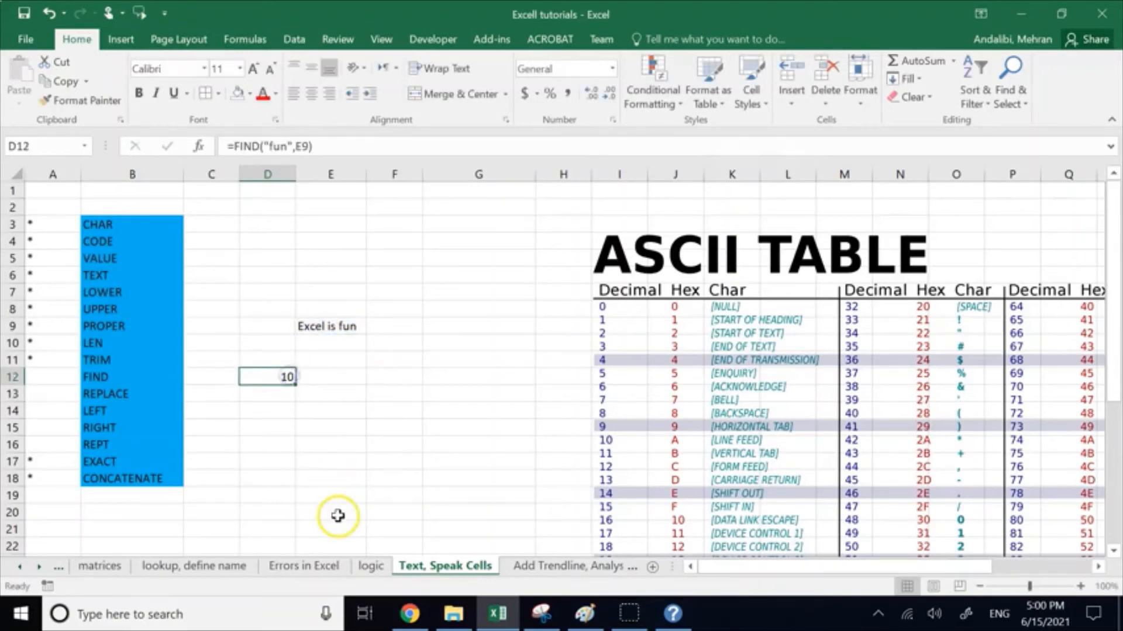
left_click(305, 328)
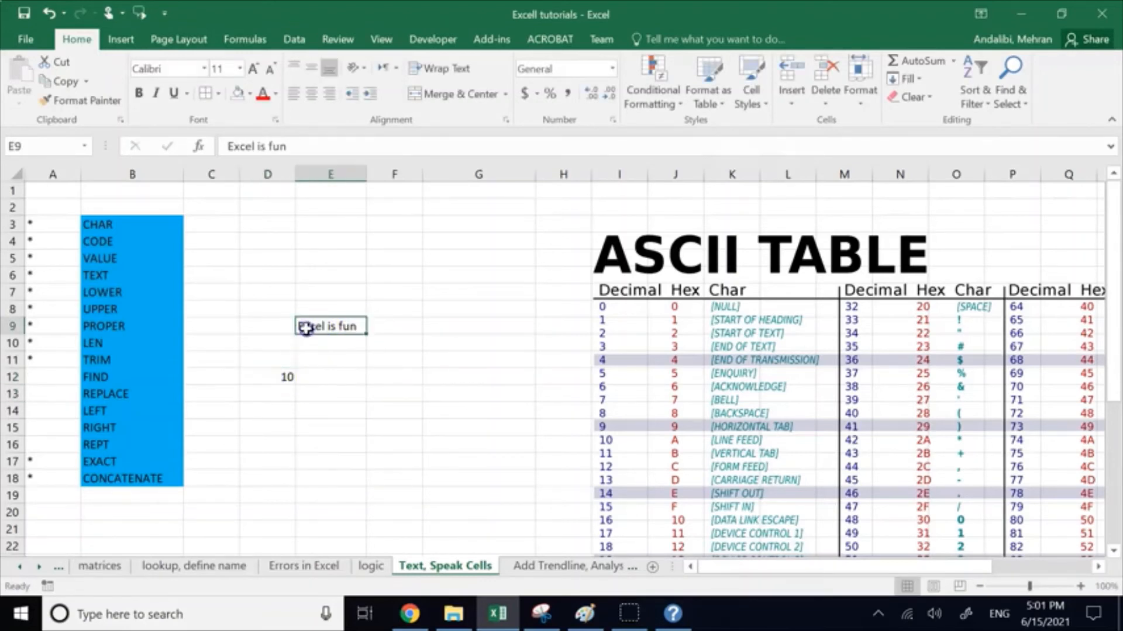
double_click(305, 328)
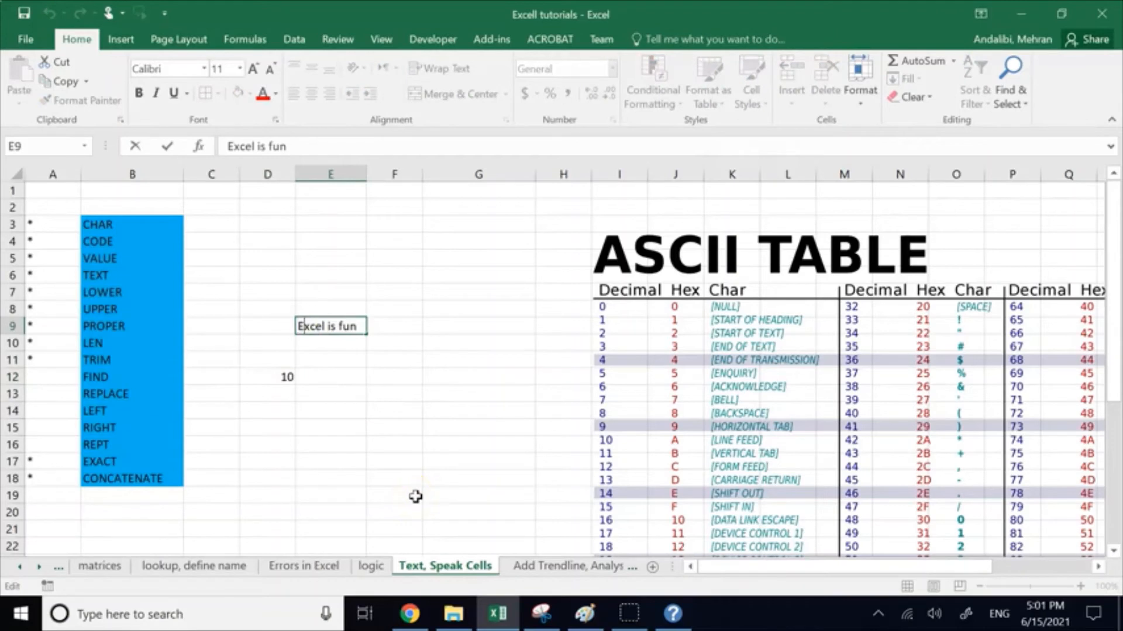
key("Right")
key("Right")
key("Right")
key("Right")
Step: Enter the formula =REPLACE(E9,D12,9,"powerful") in D14, using the FIND result as the start position
left_click(278, 411)
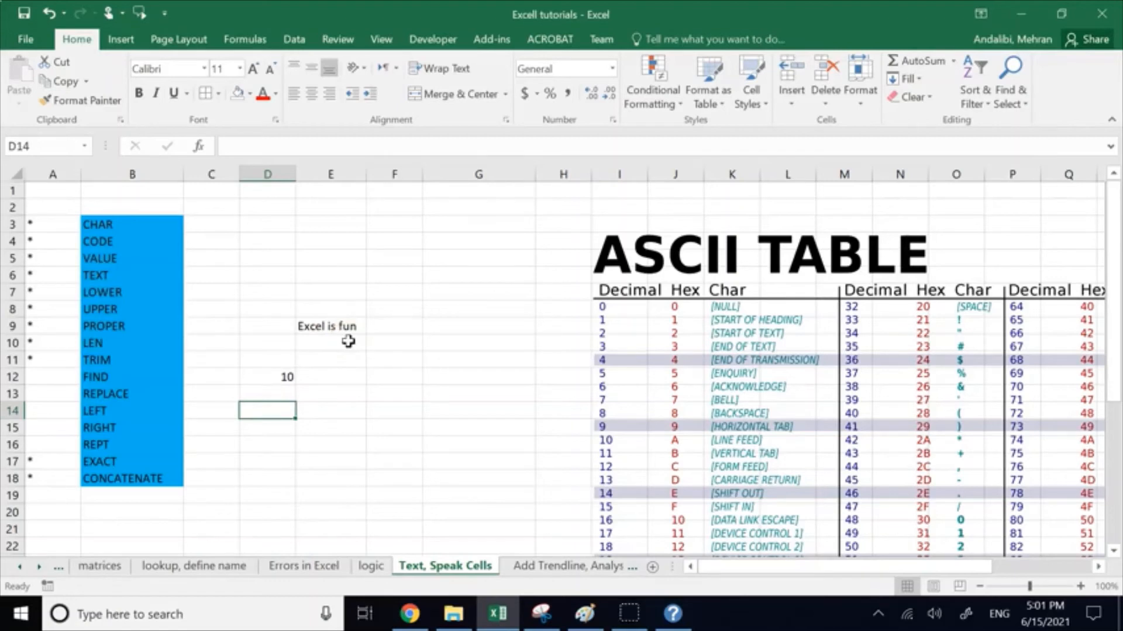
type("=repl")
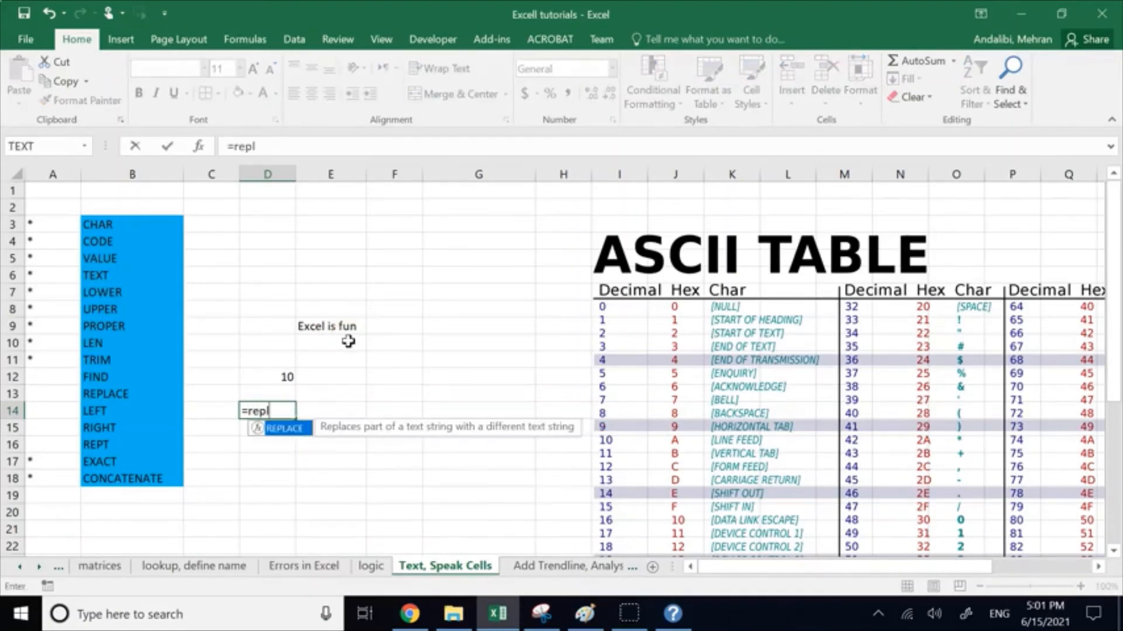
double_click(282, 428)
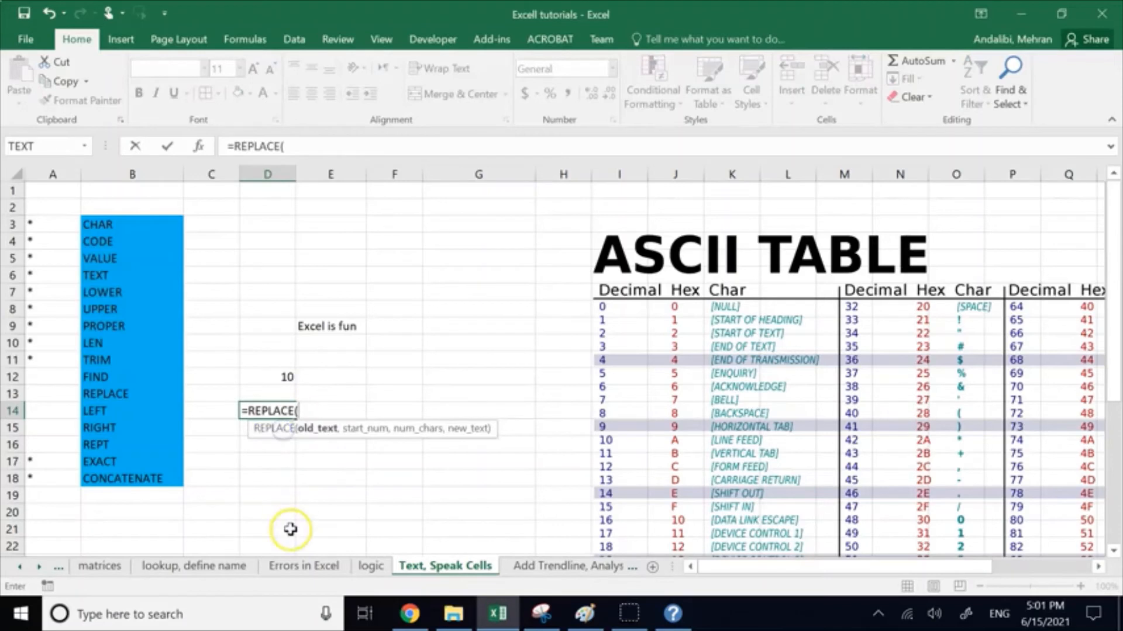
left_click(334, 326)
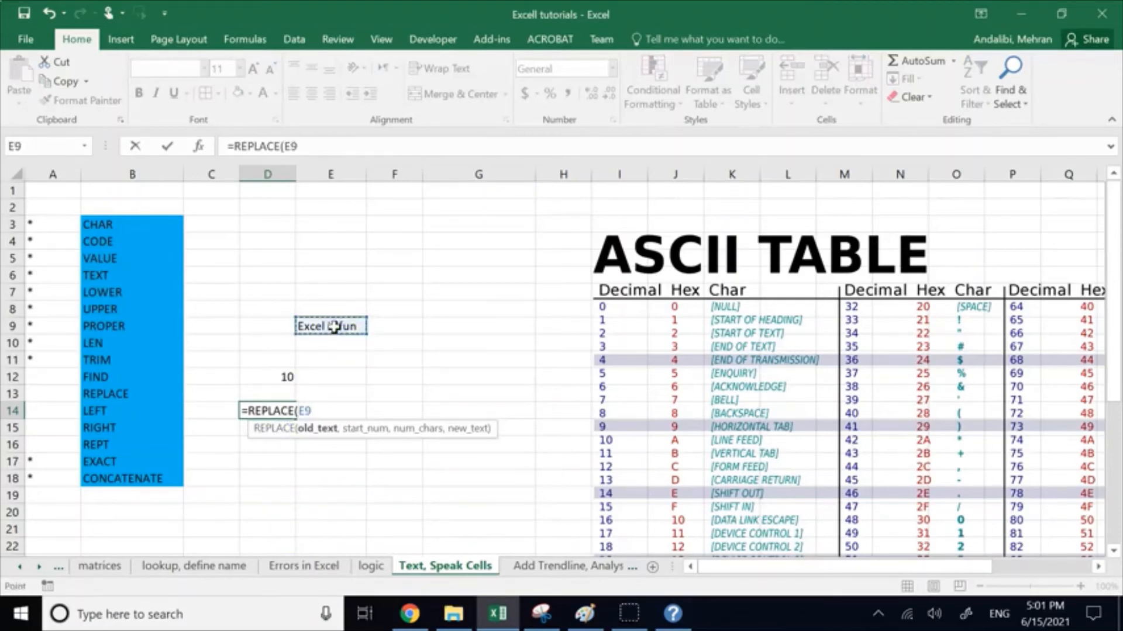
type(",")
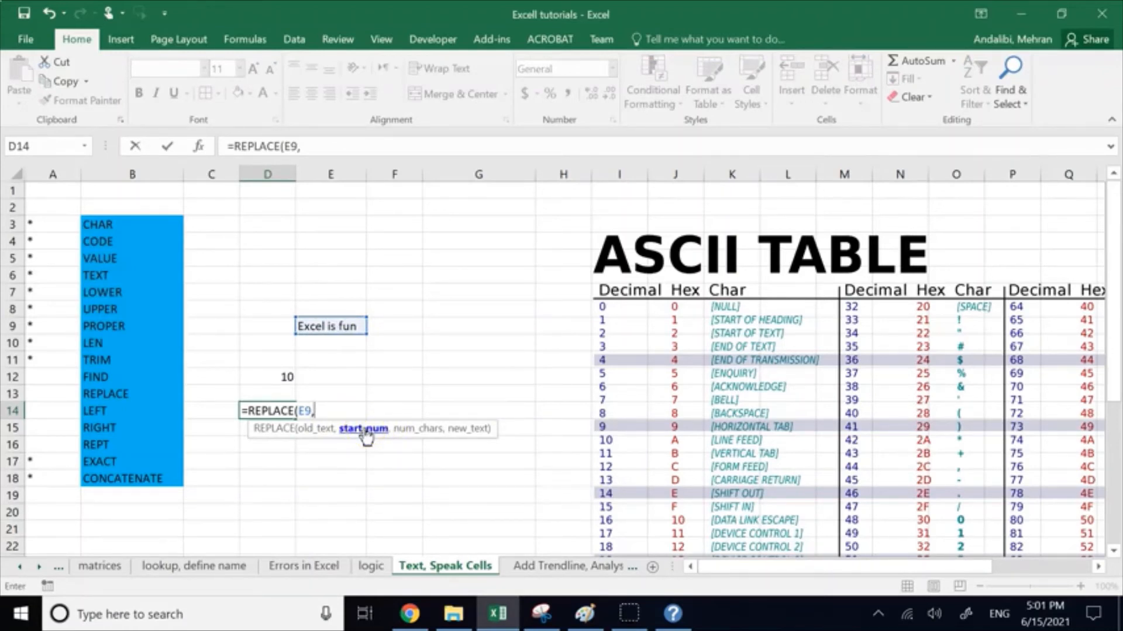
left_click(272, 376)
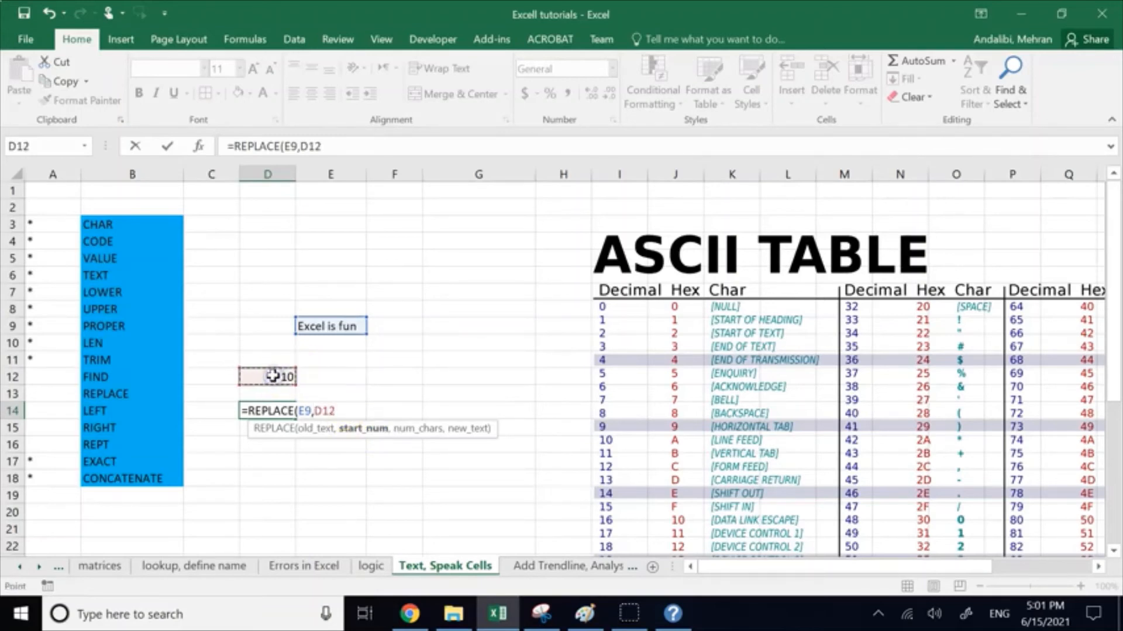
type(",")
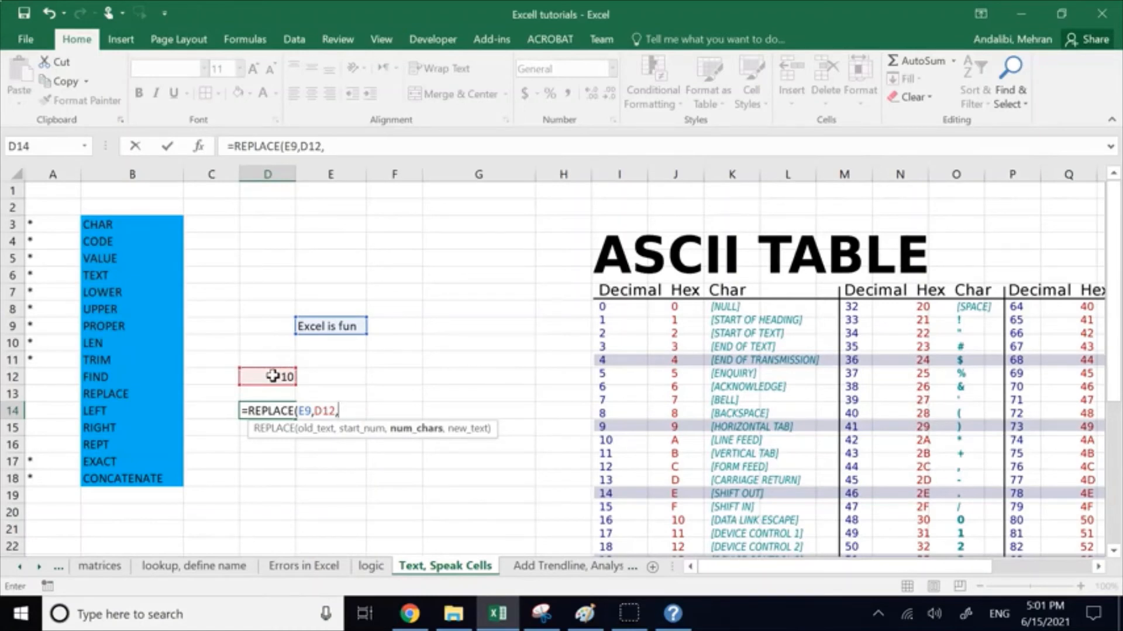
type("9,")
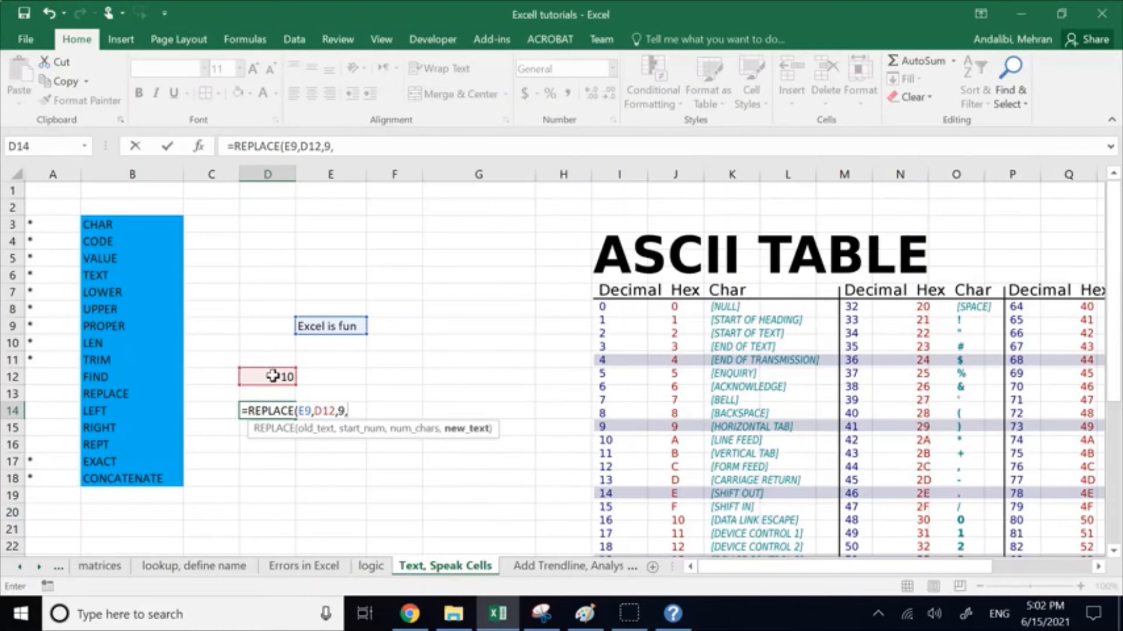
type("\"powerful\")")
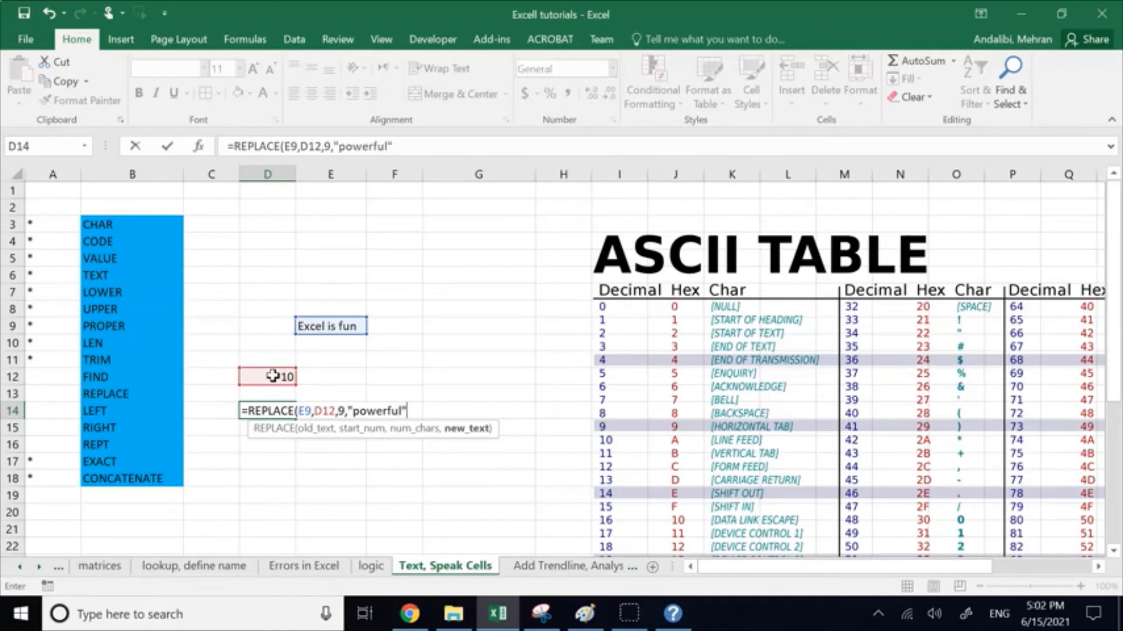
key("Return")
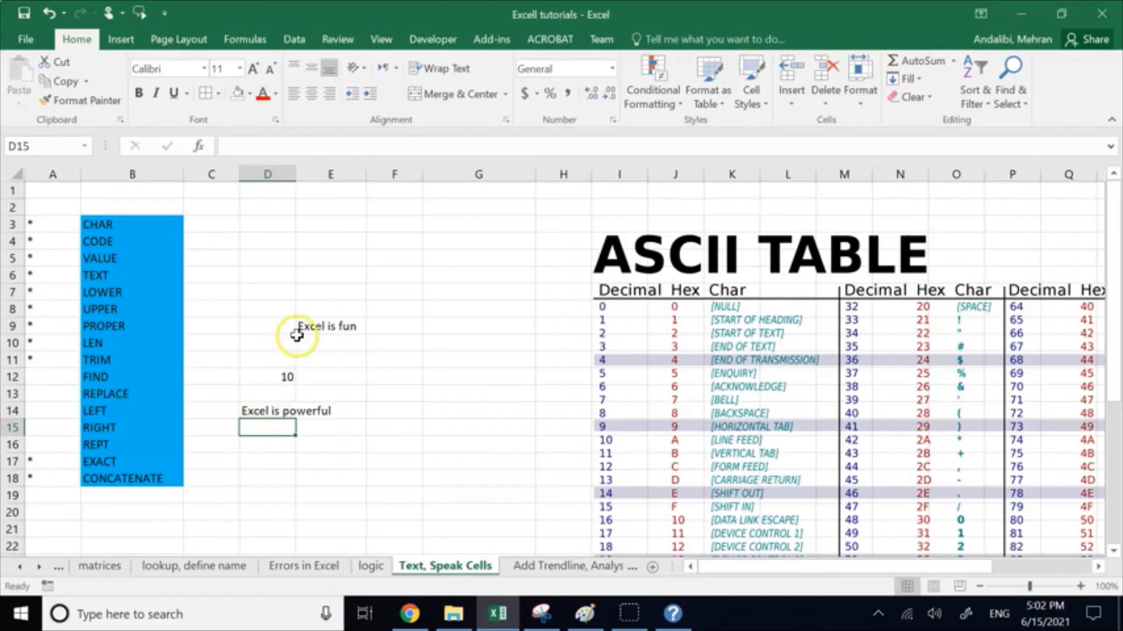
Step: Clear the FIND and REPLACE example from the range D7:E14
left_click(135, 373)
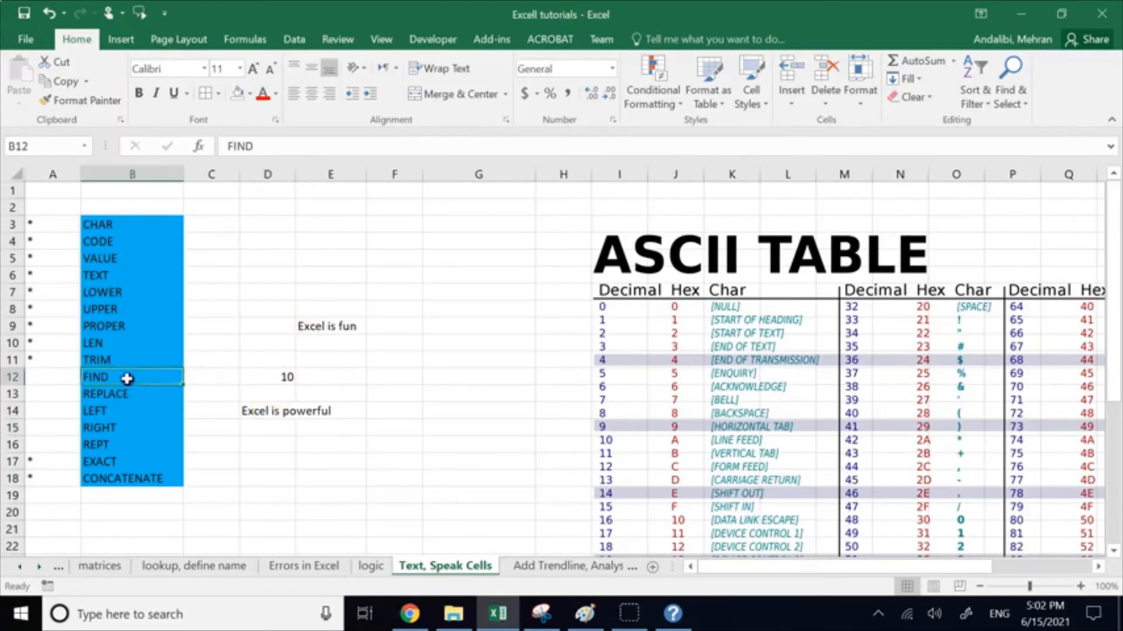
left_click(100, 394)
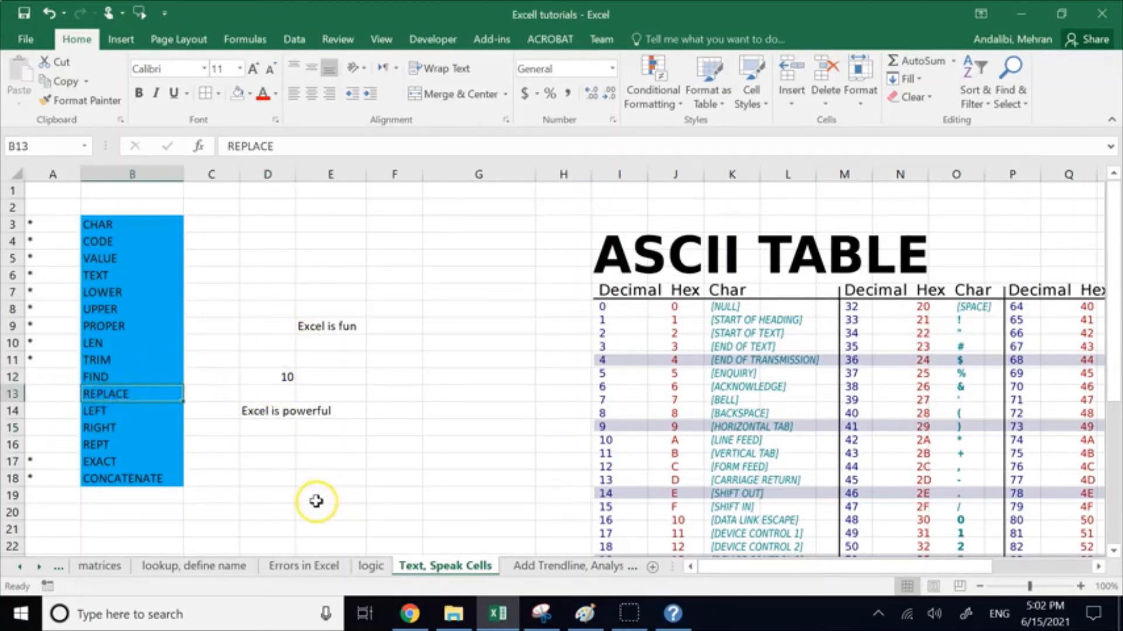
left_click_drag(256, 288, 359, 415)
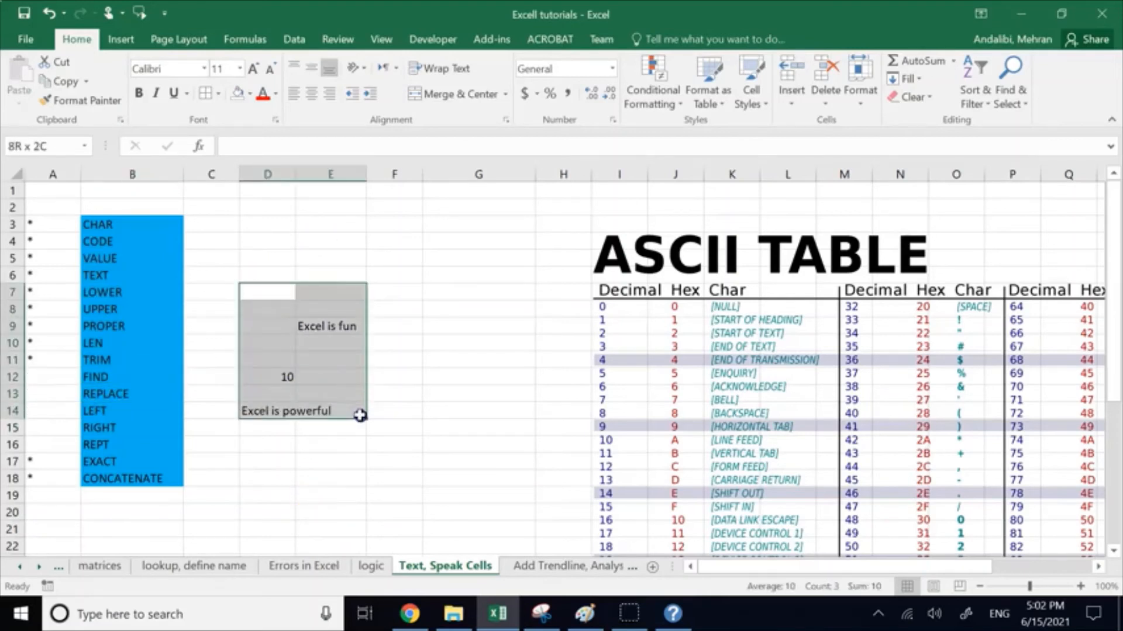
key("Delete")
Step: Mark the FIND and REPLACE functions as covered with asterisks in A12 and A13
left_click(44, 383)
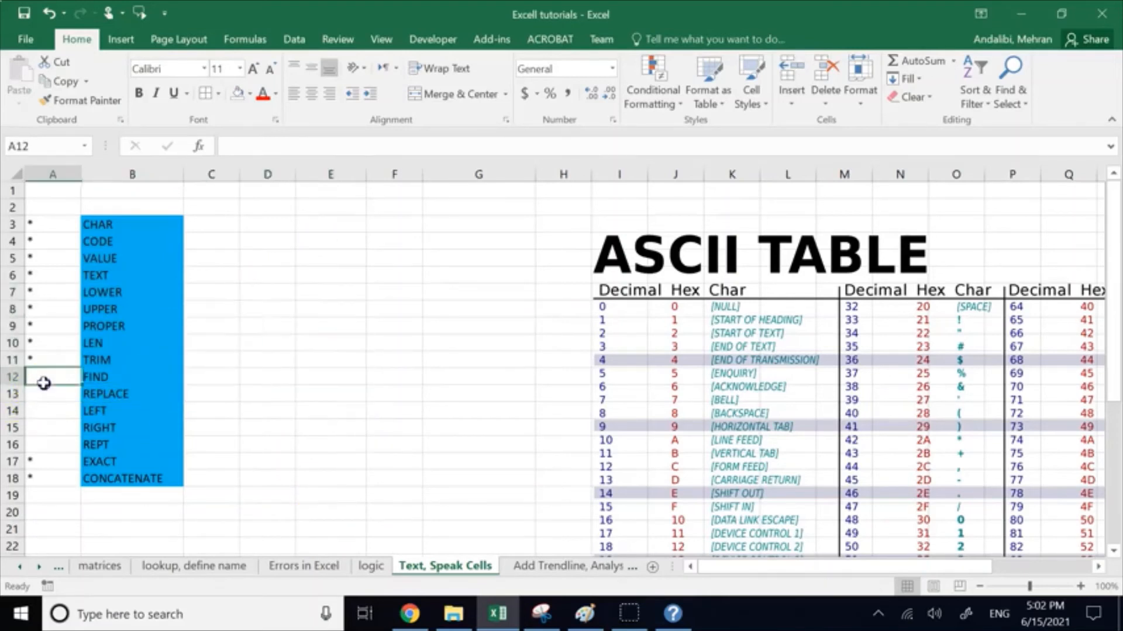
type("•")
key("Return")
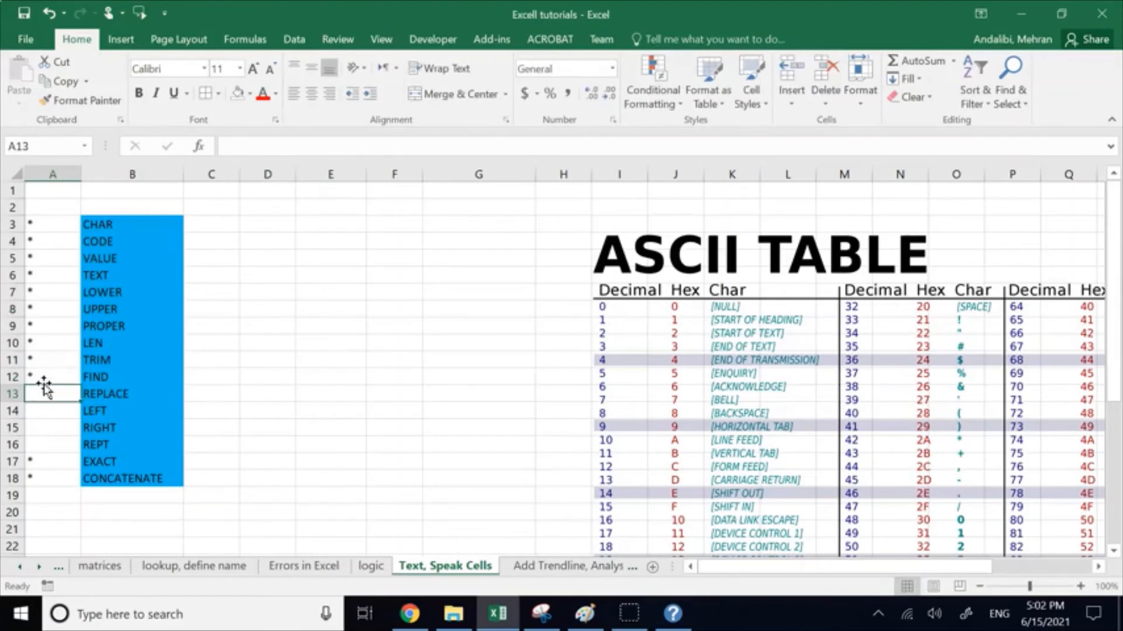
type("•")
left_click(269, 379)
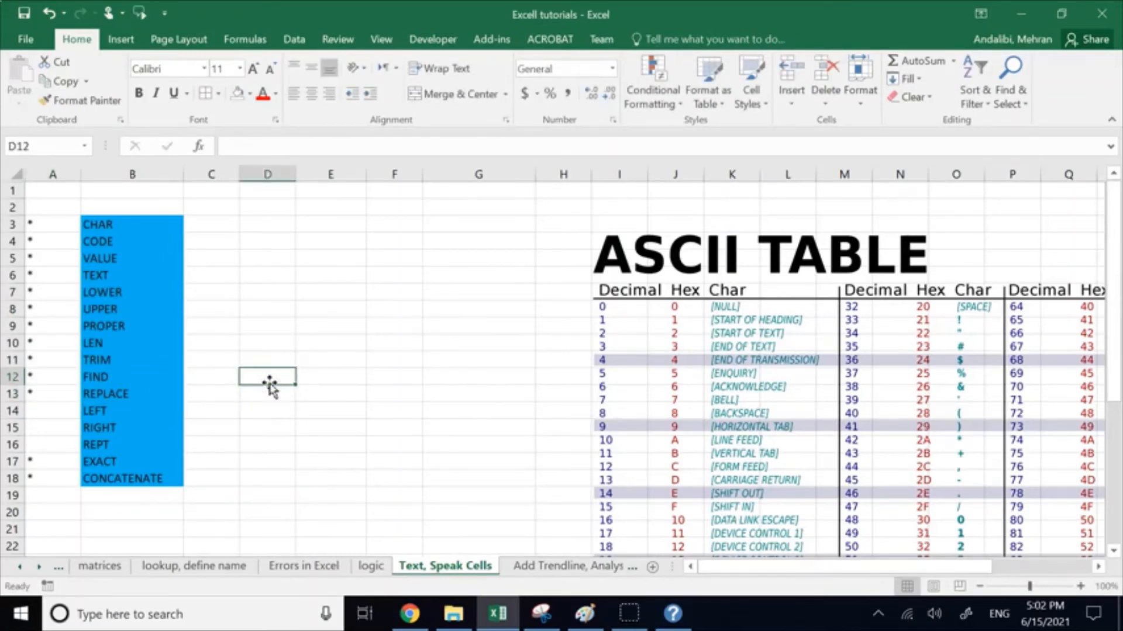
Step: Enter Geography in E5 as the first item of a new list of sample subjects
left_click(304, 310)
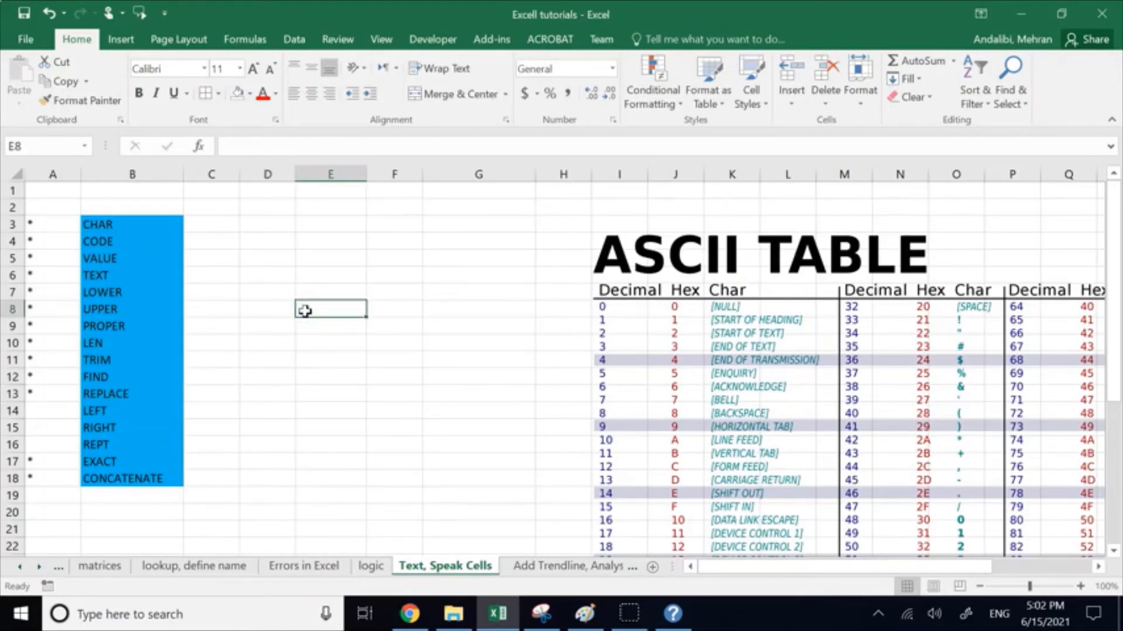
left_click(317, 260)
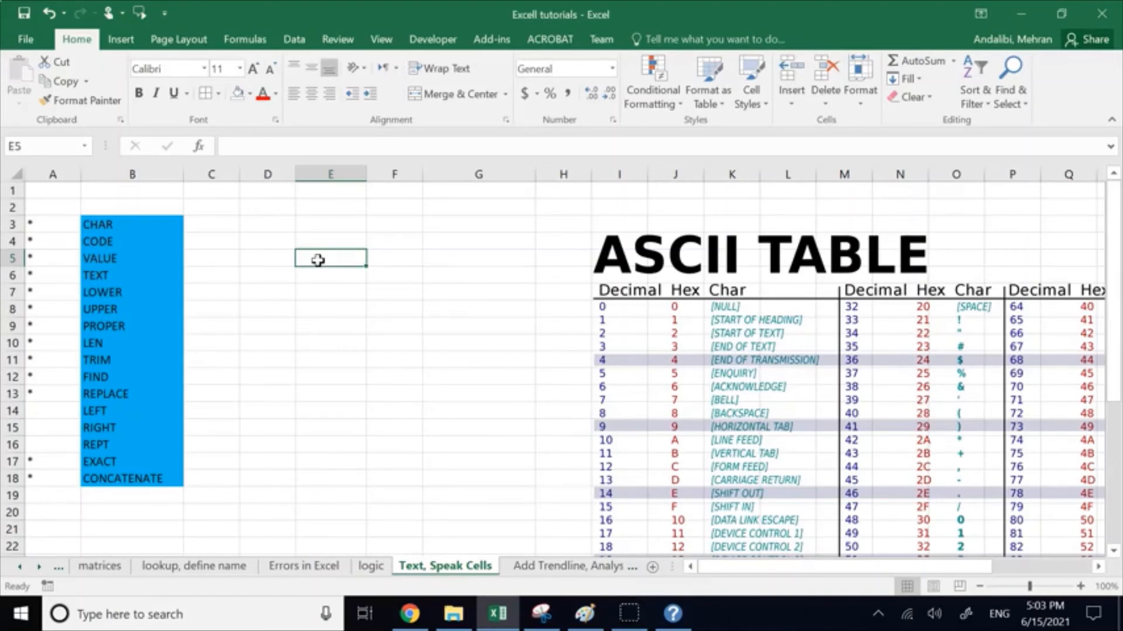
double_click(319, 260)
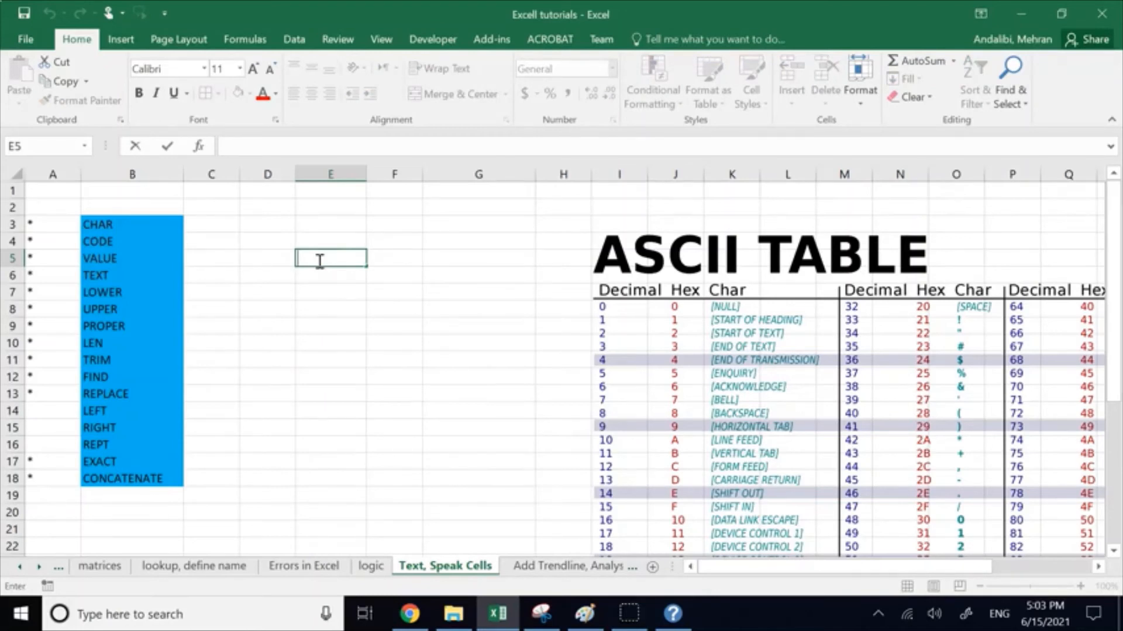
type("g5")
key("BackSpace")
key("BackSpace")
type("Goog")
key("BackSpace")
key("BackSpace")
type("ography")
key("Return")
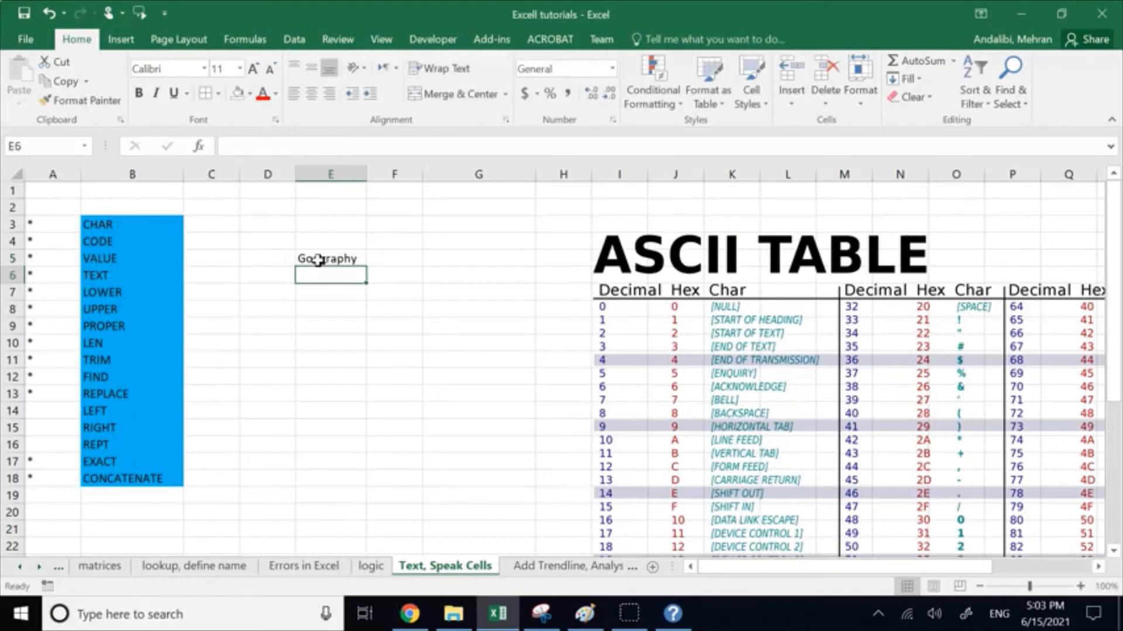
Step: Enter History, Literature and Mathematics in cells E6 to E8 of the subject list
type("History")
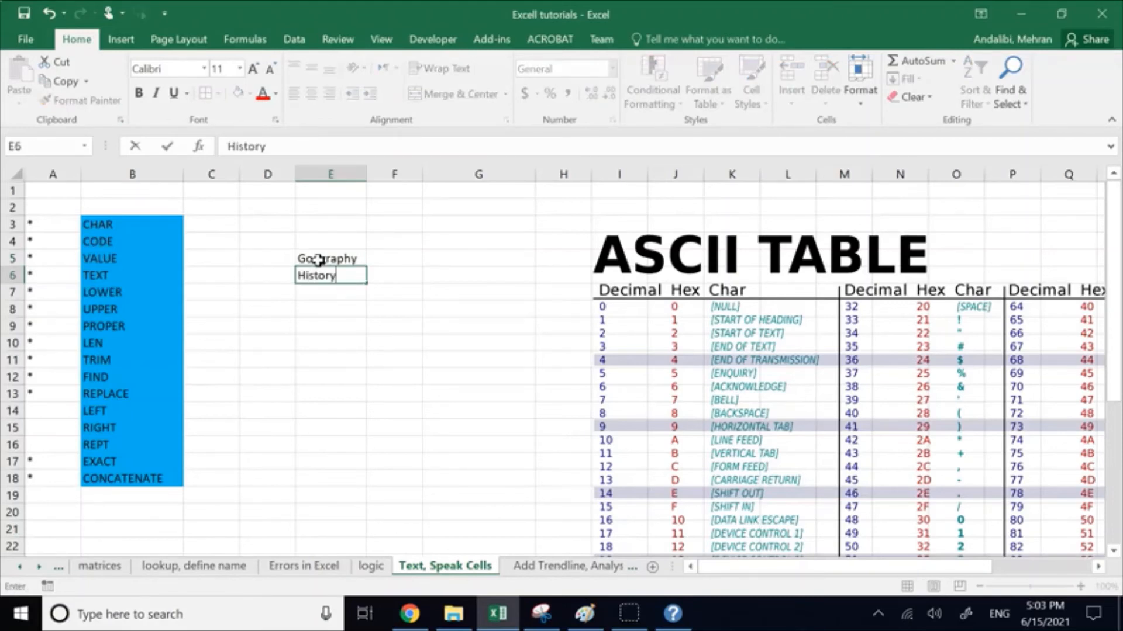
key("Return")
type("L")
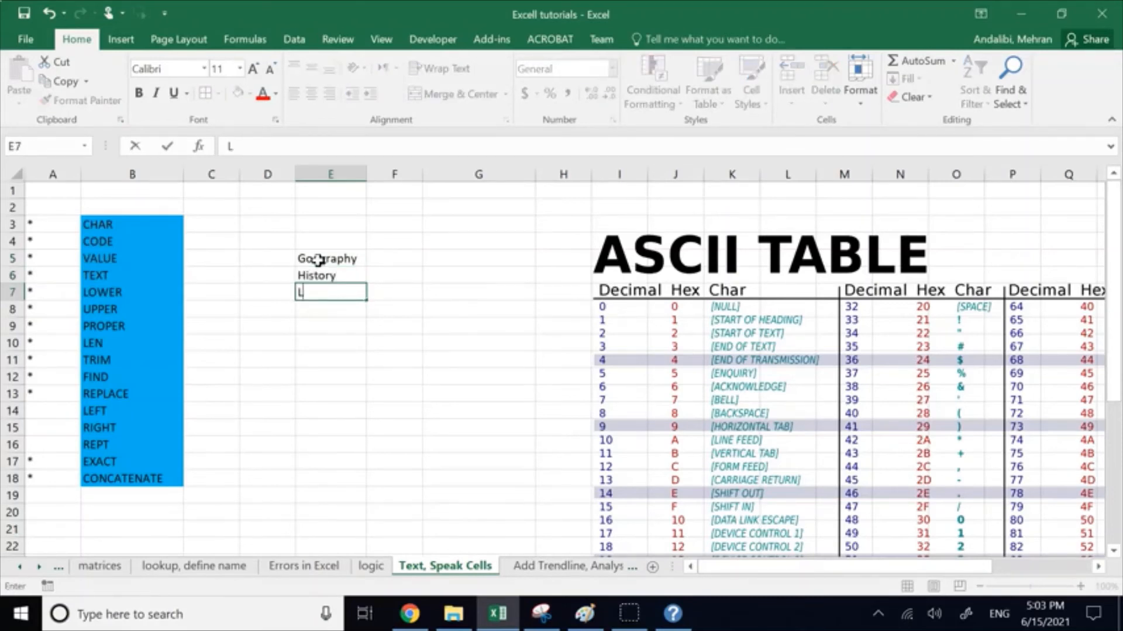
type("iterature")
key("Return")
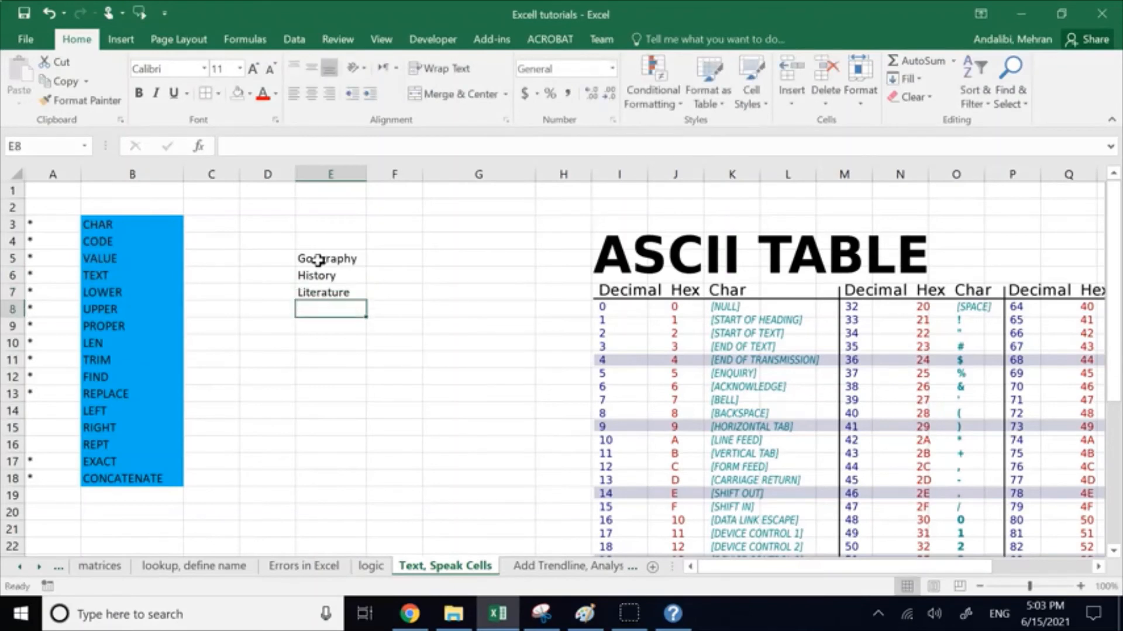
type("Mathematic")
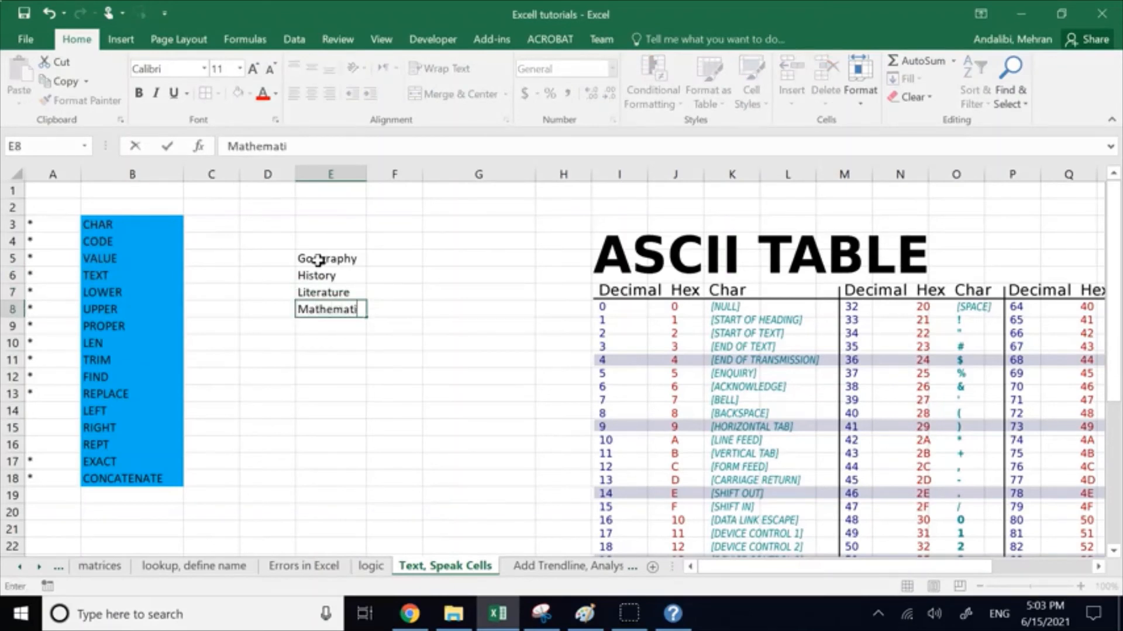
key("Return")
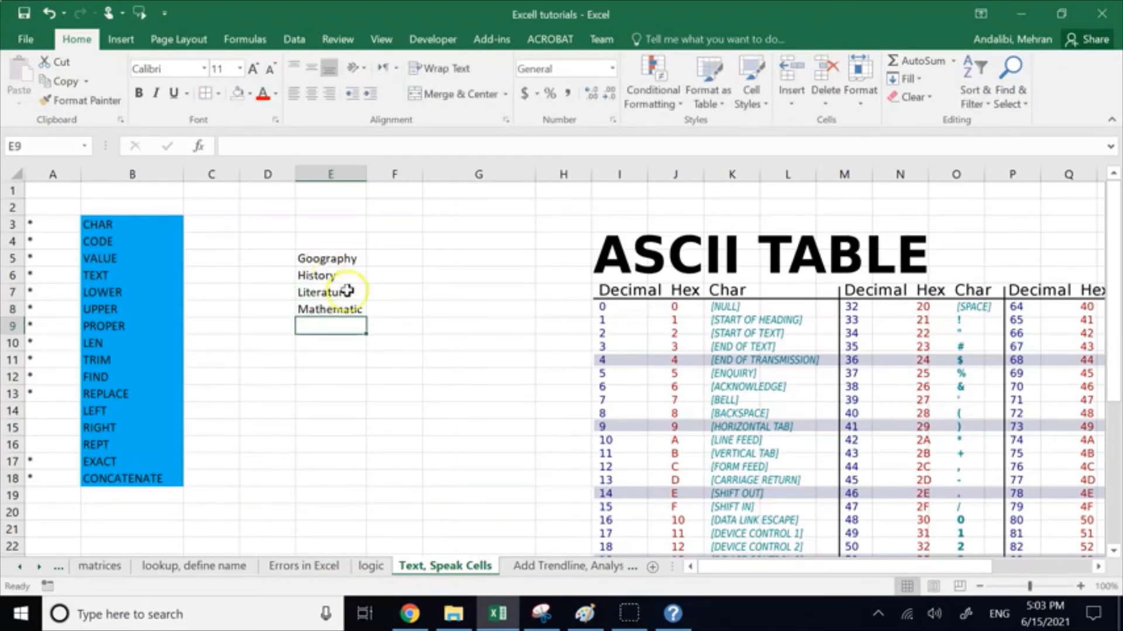
double_click(364, 308)
type("s")
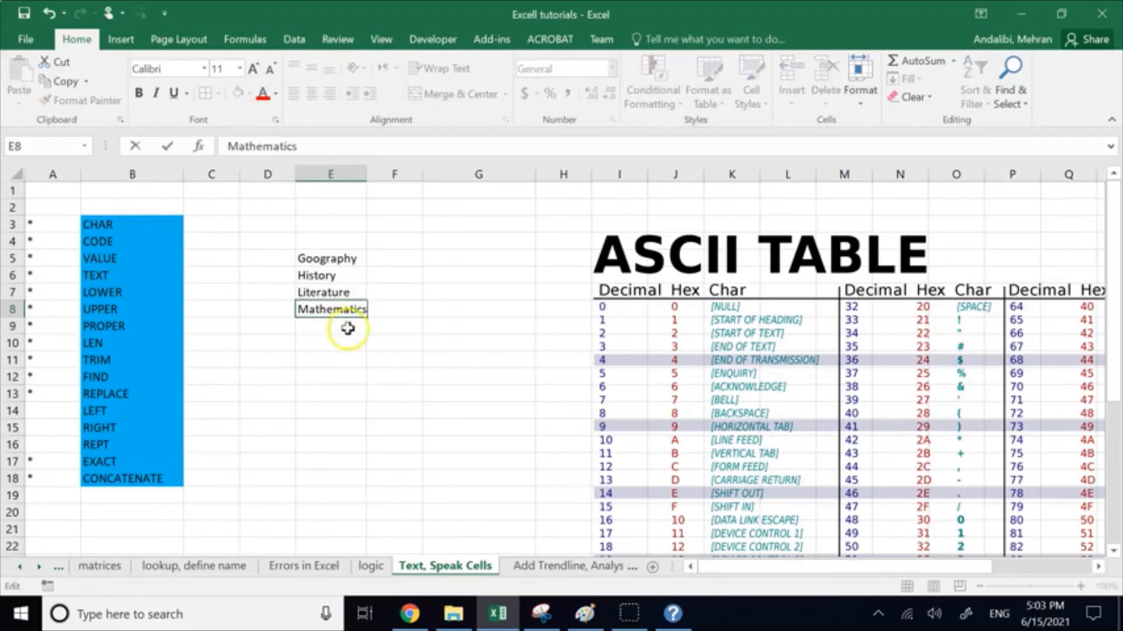
left_click(344, 326)
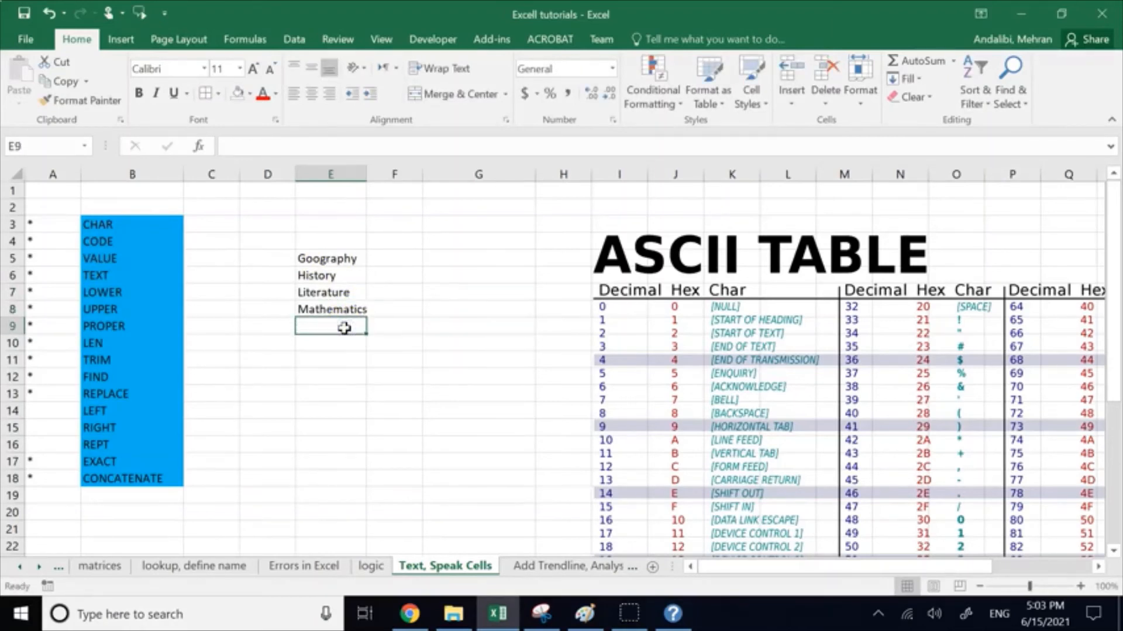
Step: Add Chemistry in E9 and Physics in E10 to complete the subject list
type("Chemi")
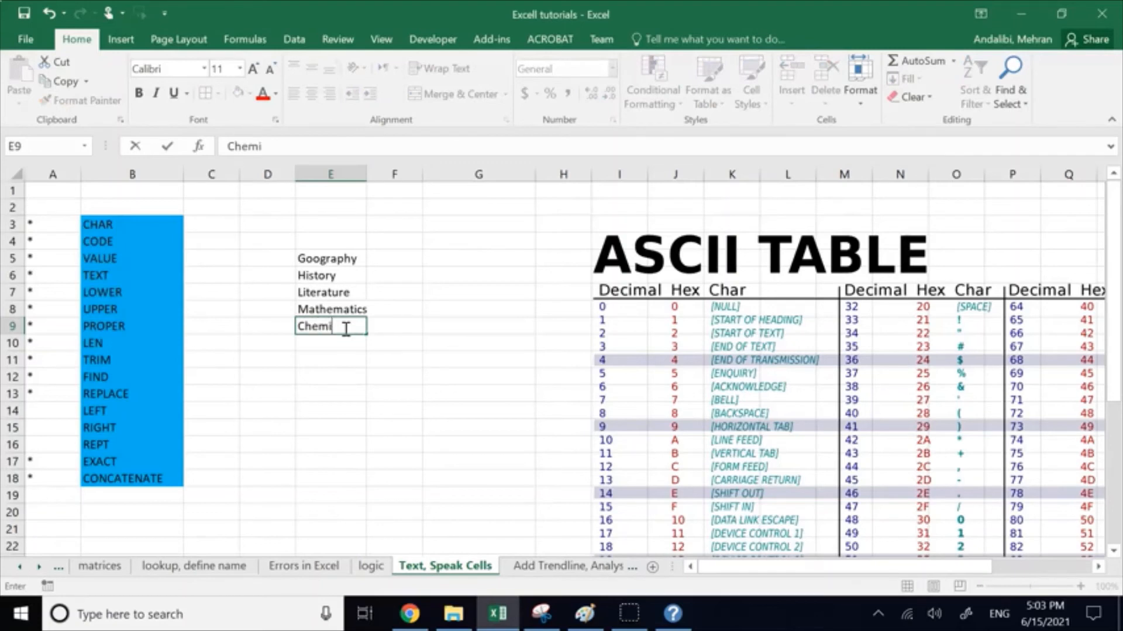
type("stry")
key("Return")
type("Py")
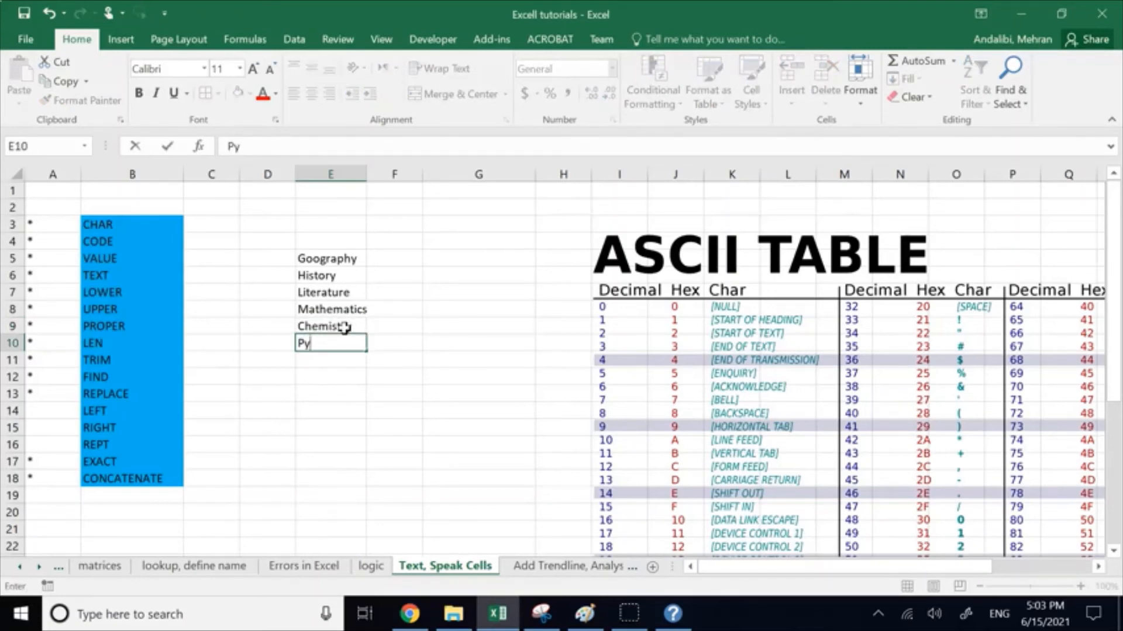
type("yo")
key("BackSpace")
key("BackSpace")
key("BackSpace")
key("BackSpace")
type("hysics")
left_click(369, 381)
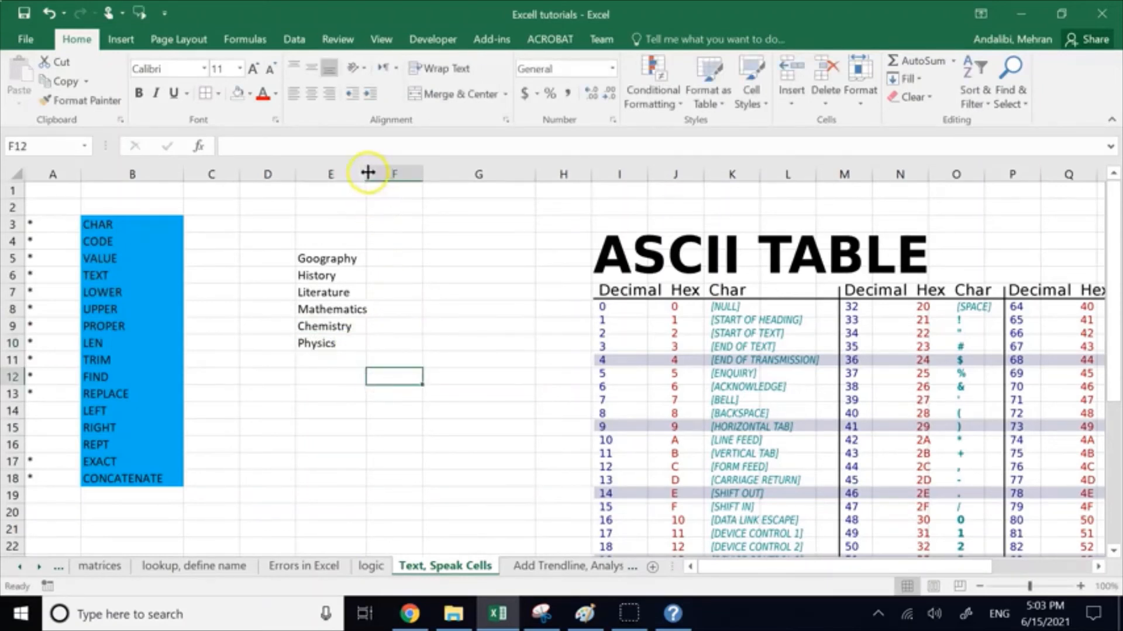
Step: Widen column E slightly to fit the subject names and correct the spelling in E5 to Geography
left_click_drag(367, 174, 380, 175)
left_click(464, 260)
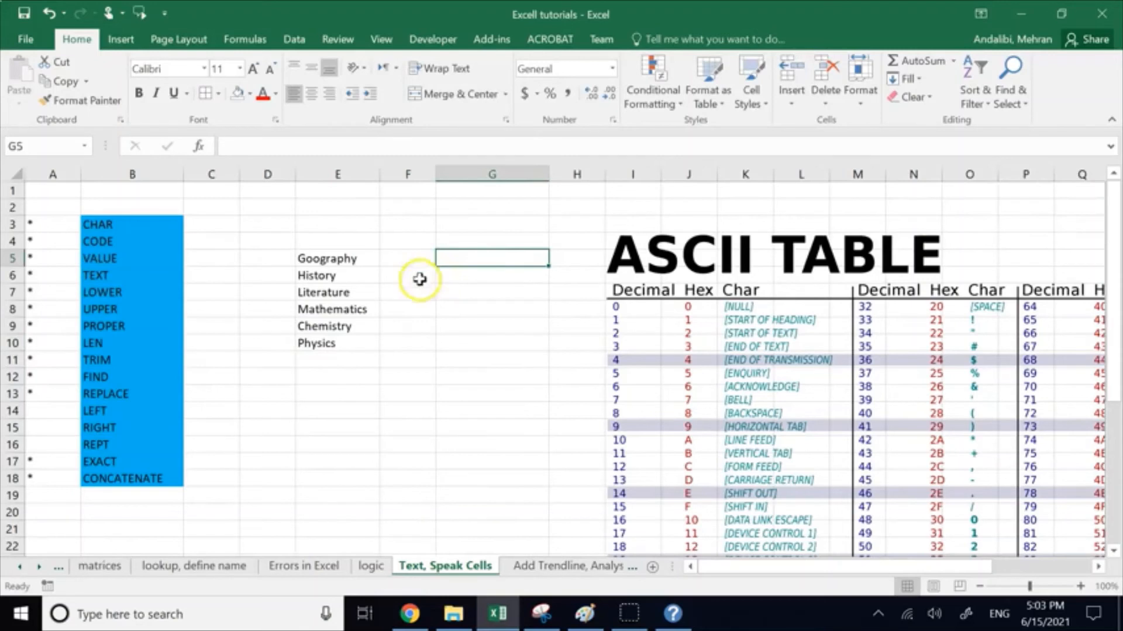
left_click(314, 265)
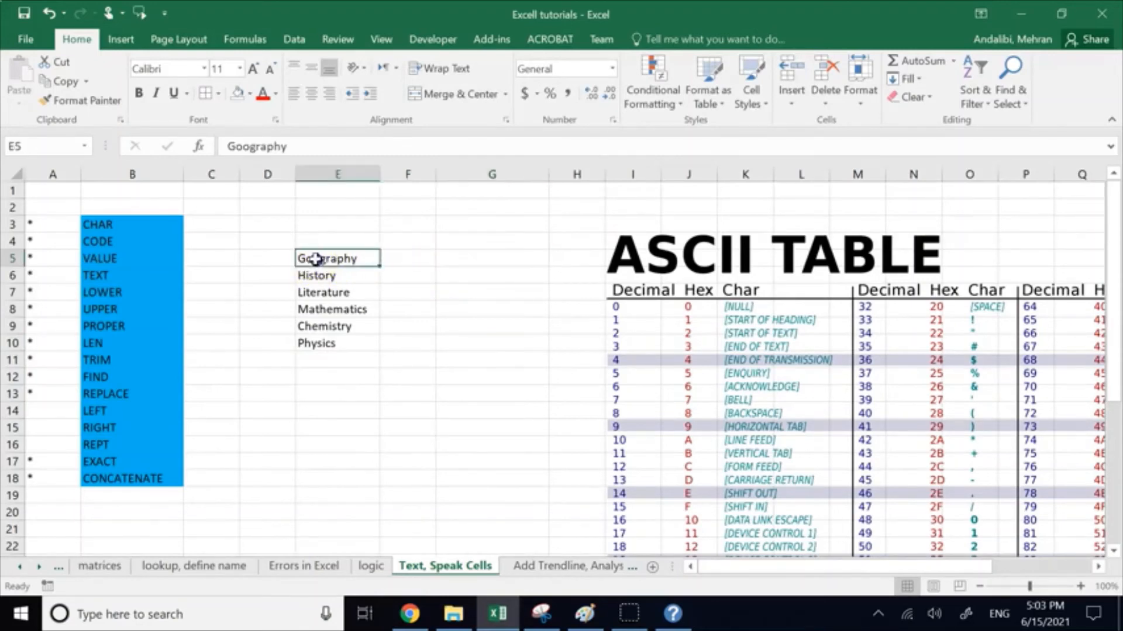
double_click(316, 259)
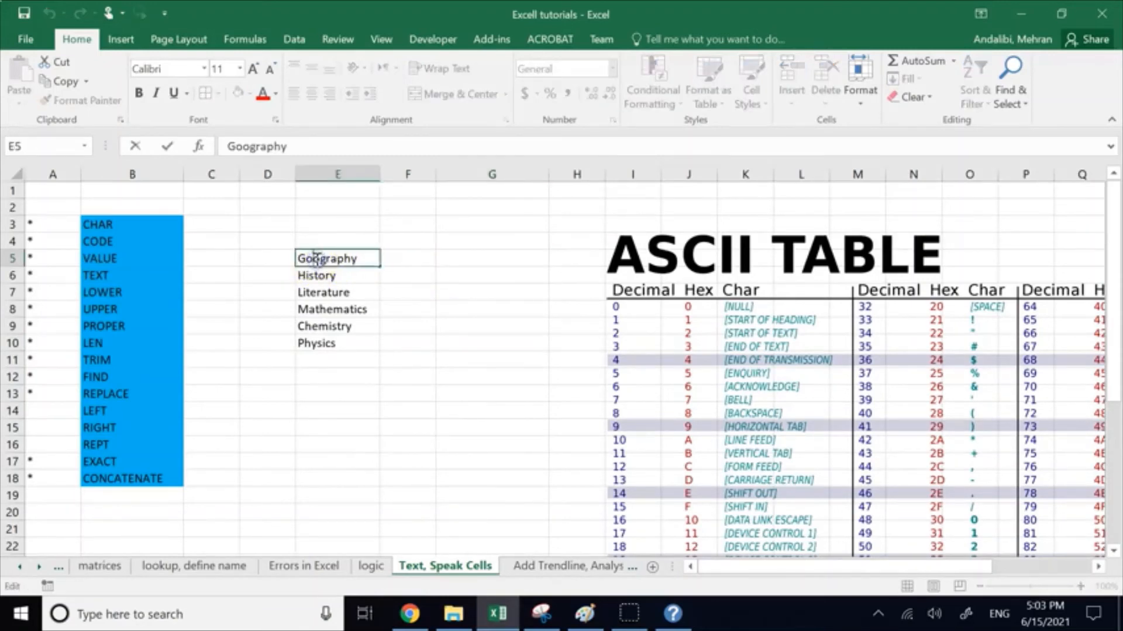
left_click(386, 389)
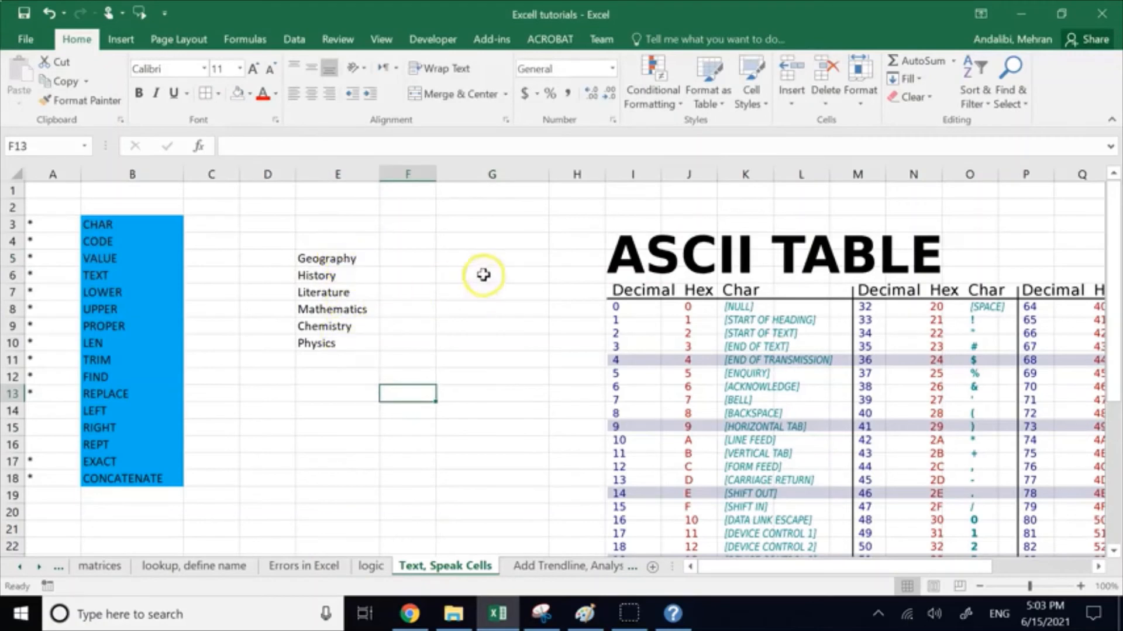
Step: Enter the formula =UPPER(LEFT(E5,3)) in F5 to abbreviate the first subject to three capital letters
left_click(448, 257)
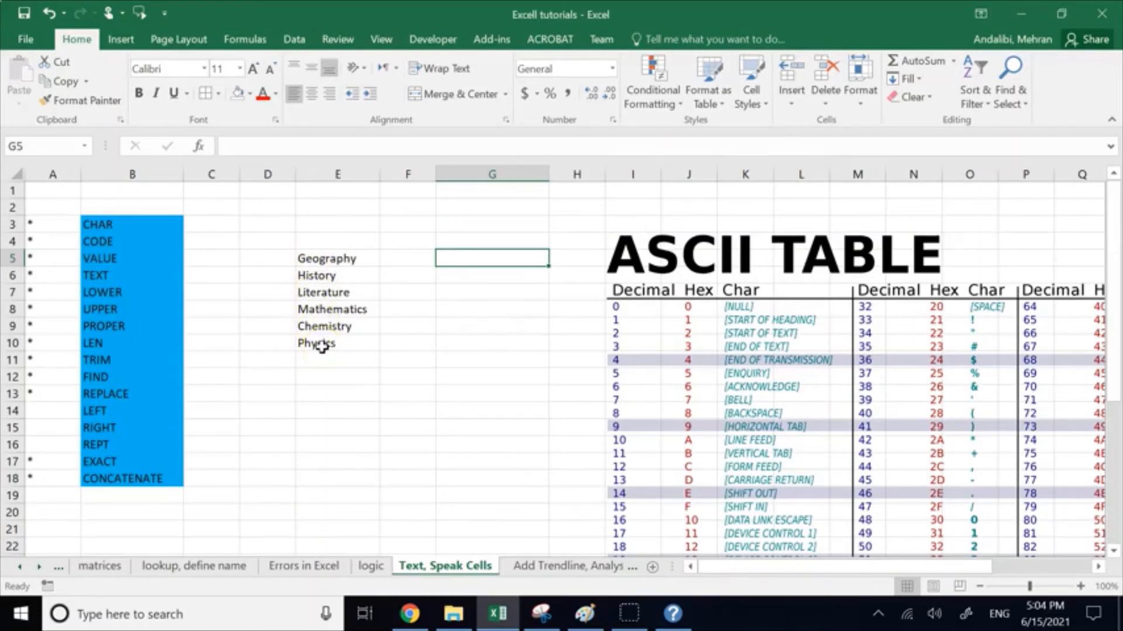
left_click(313, 259)
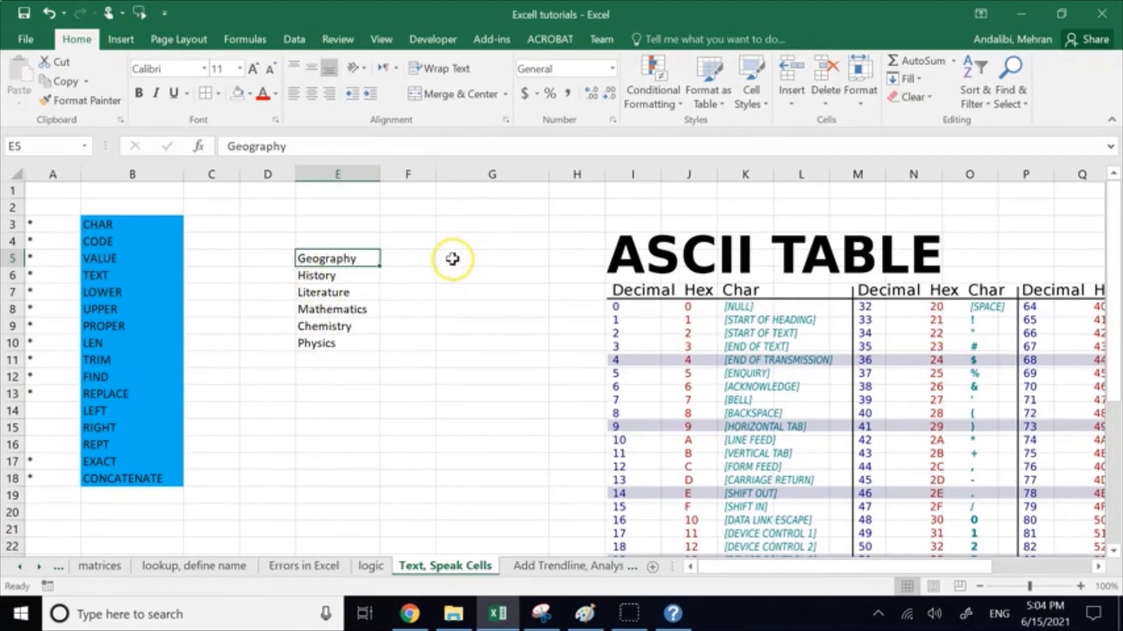
left_click(426, 259)
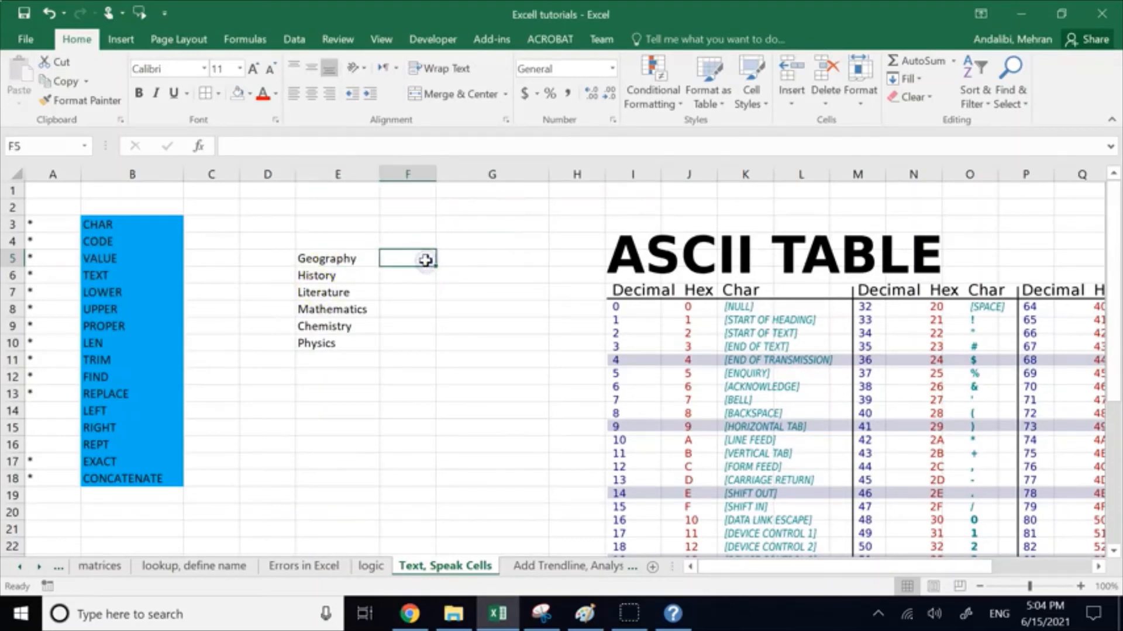
type("=upp")
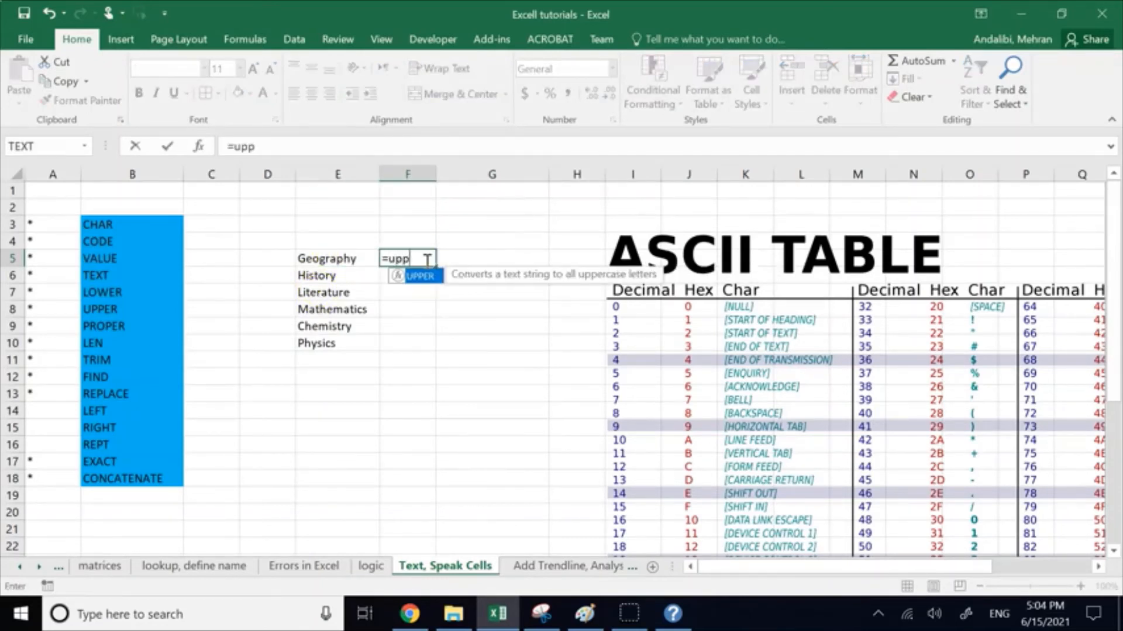
double_click(418, 277)
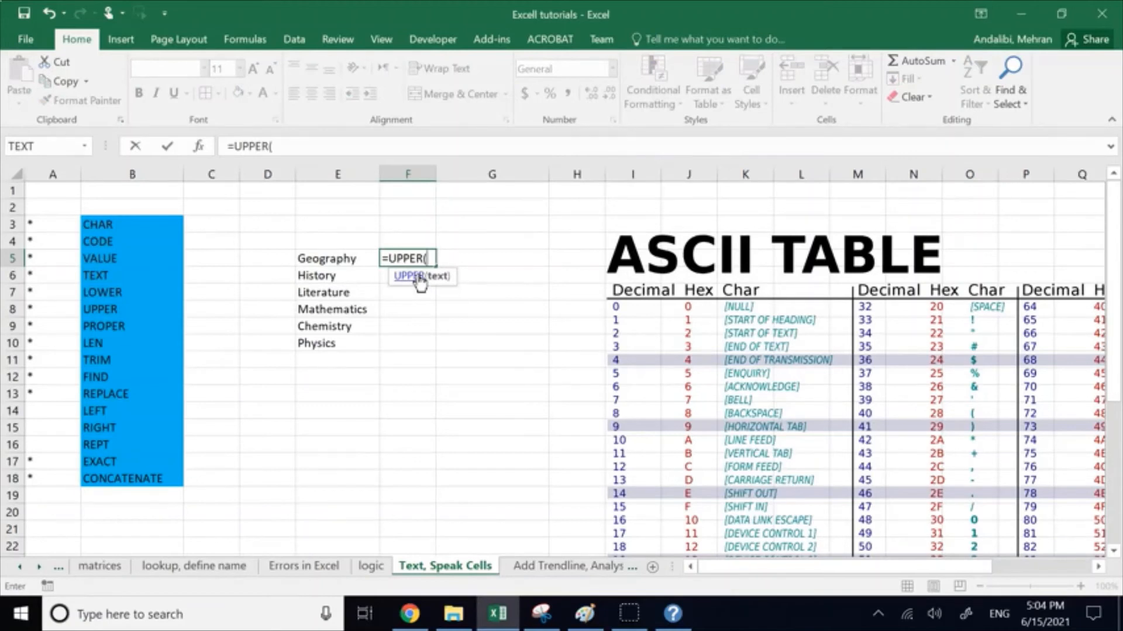
type("left")
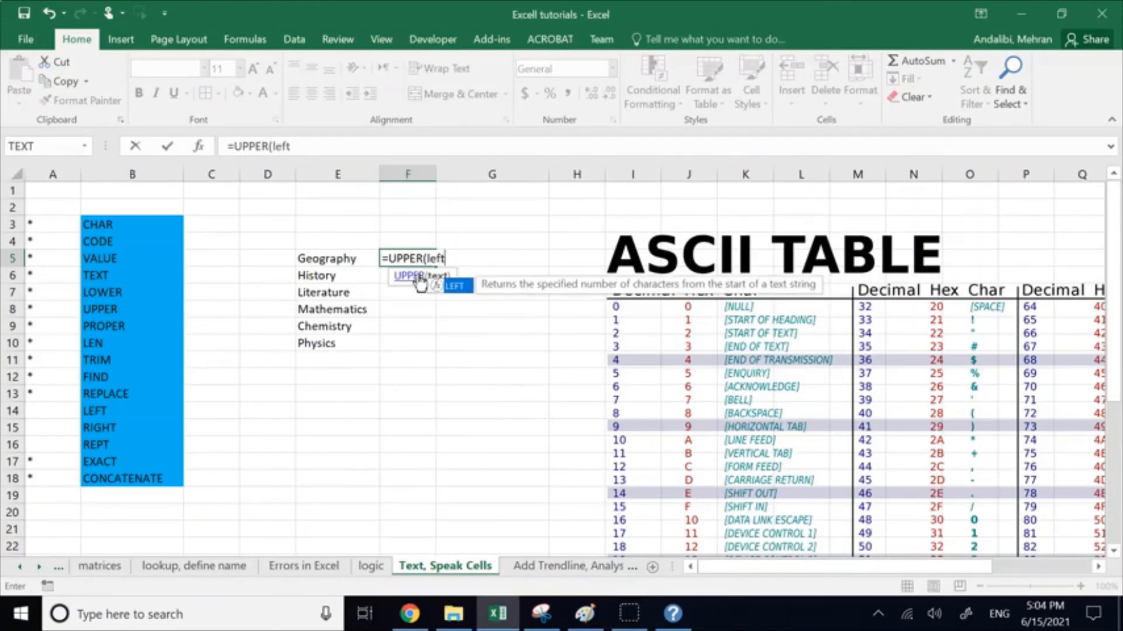
double_click(456, 285)
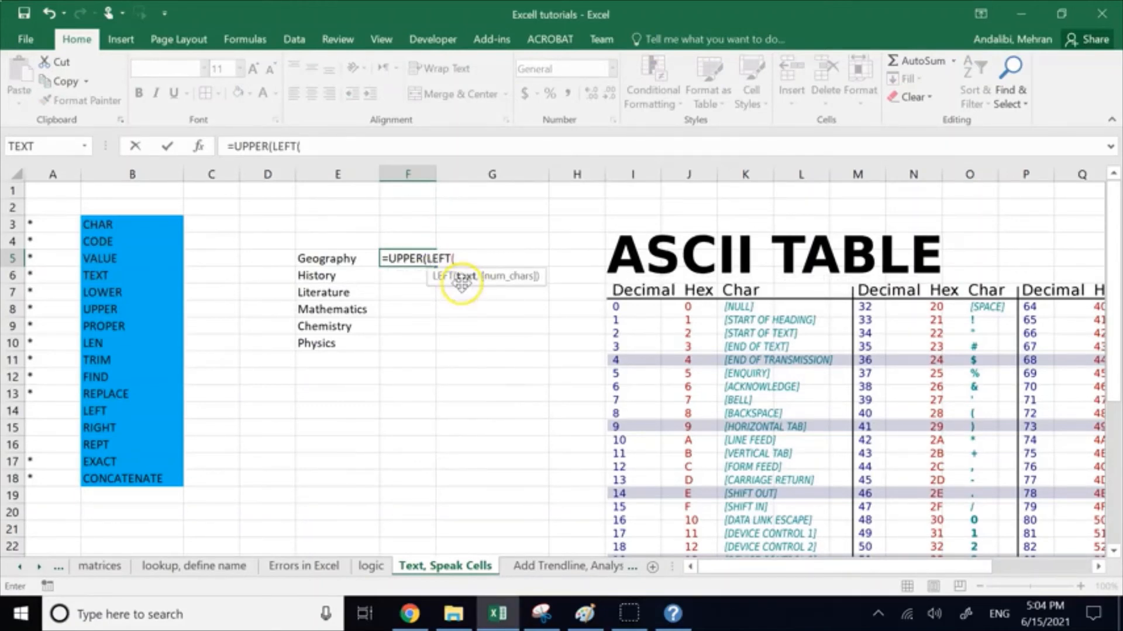
left_click(349, 258)
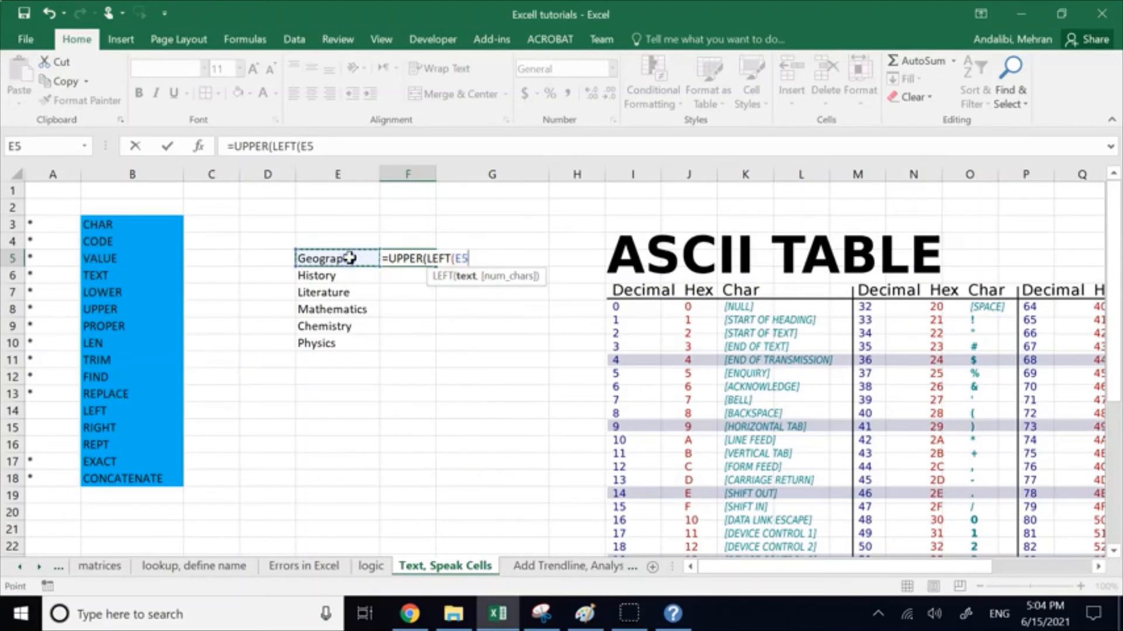
type(",")
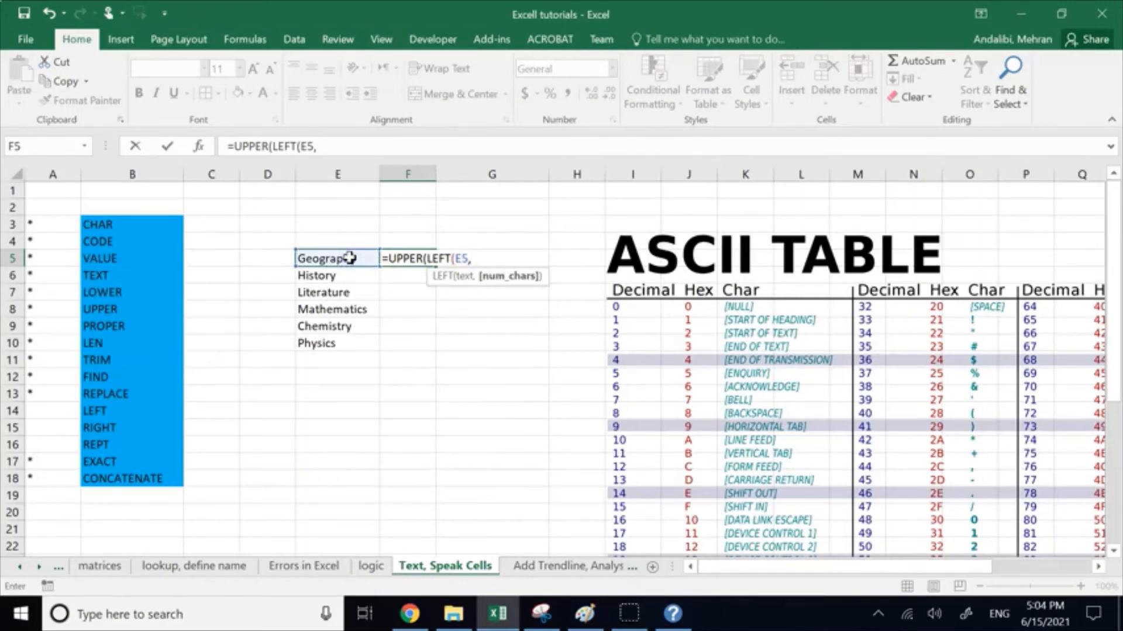
type("3")
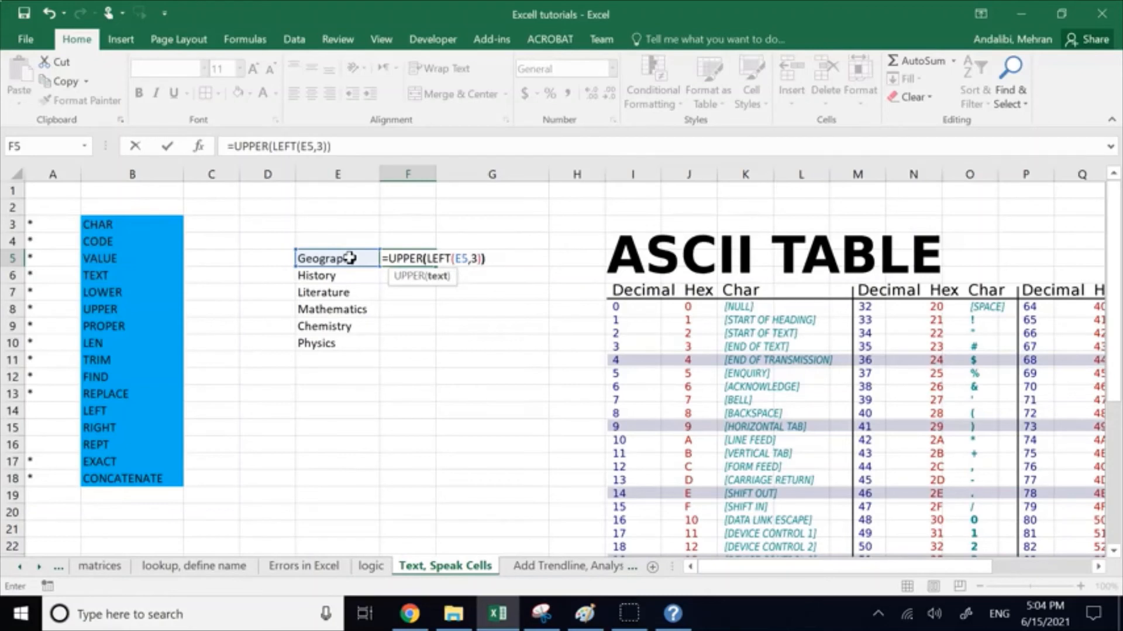
key("Return")
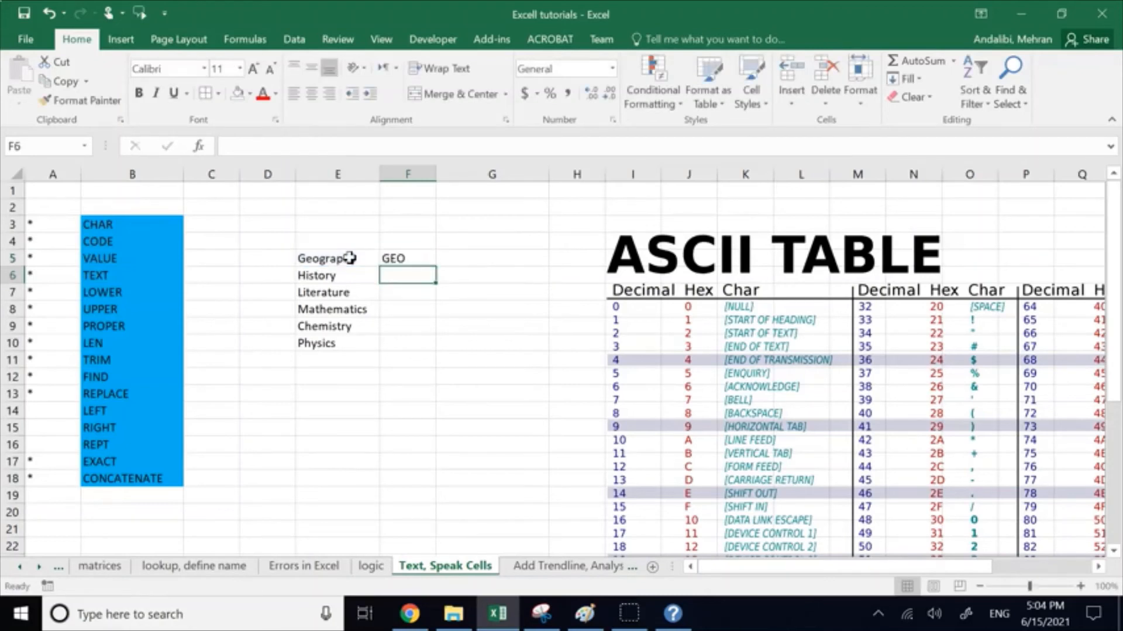
Step: Fill the abbreviation formula from F5 down to F10 for the remaining subjects
left_click(393, 258)
left_click_drag(433, 268, 434, 346)
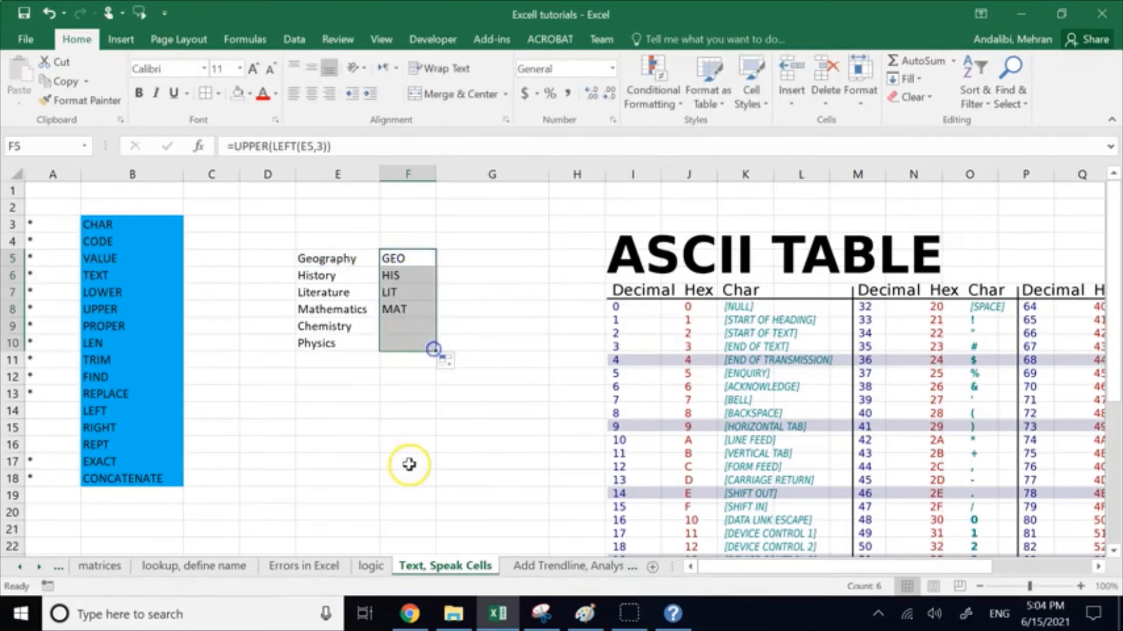
left_click(408, 465)
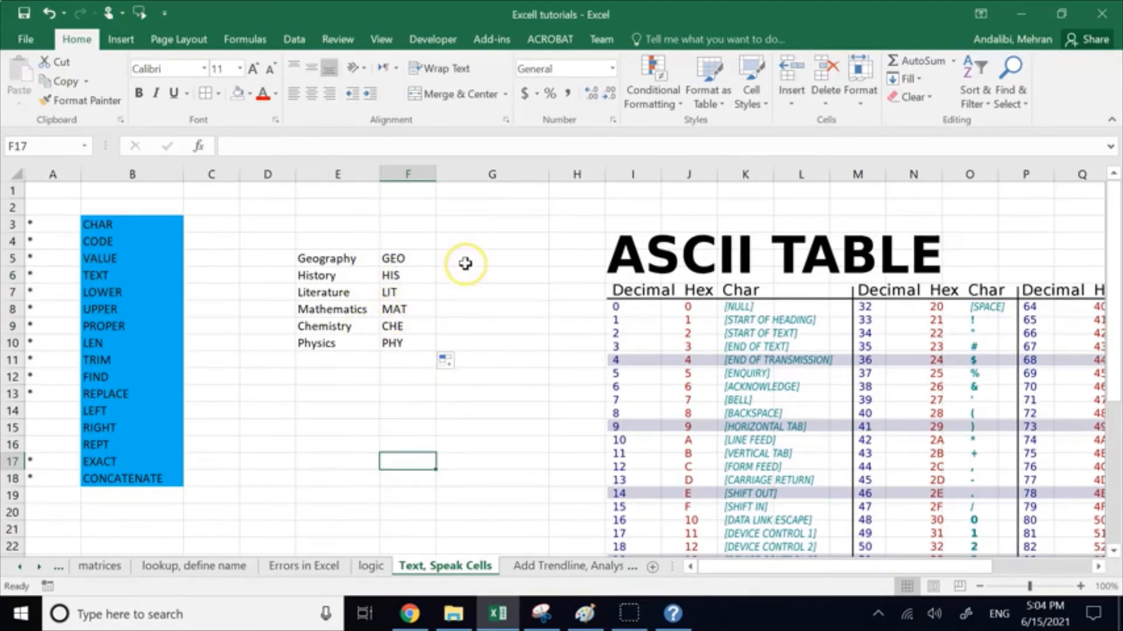
Step: Copy the formula text of F5 into G5 so that it still refers to E5
left_click(422, 258)
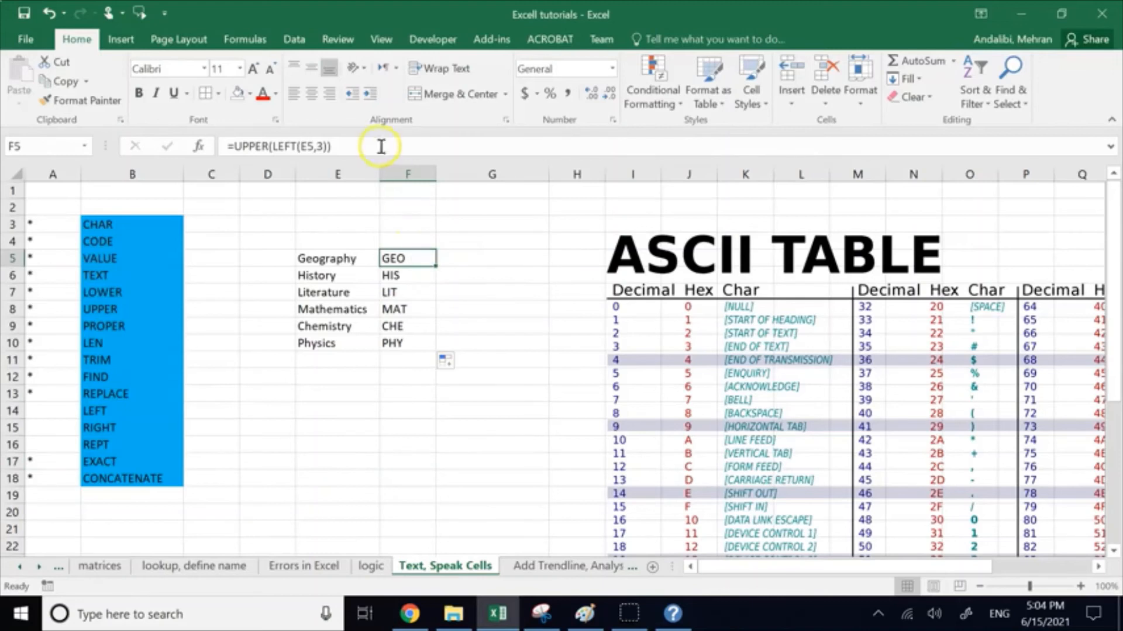
left_click(363, 145)
left_click_drag(363, 146, 232, 146)
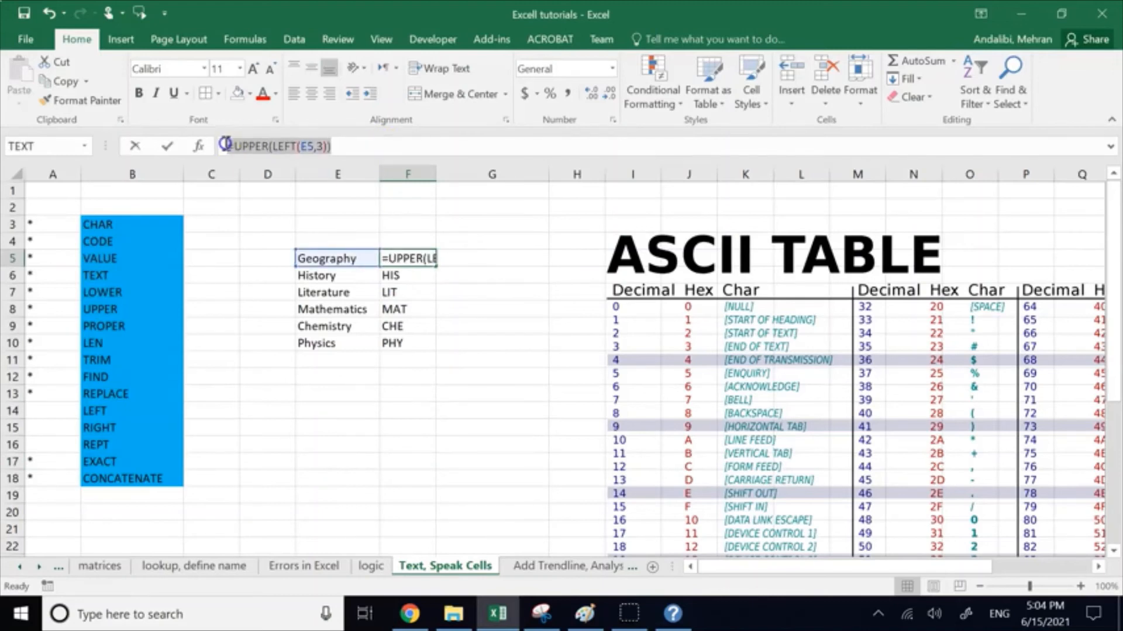
left_click(488, 255)
key("Escape")
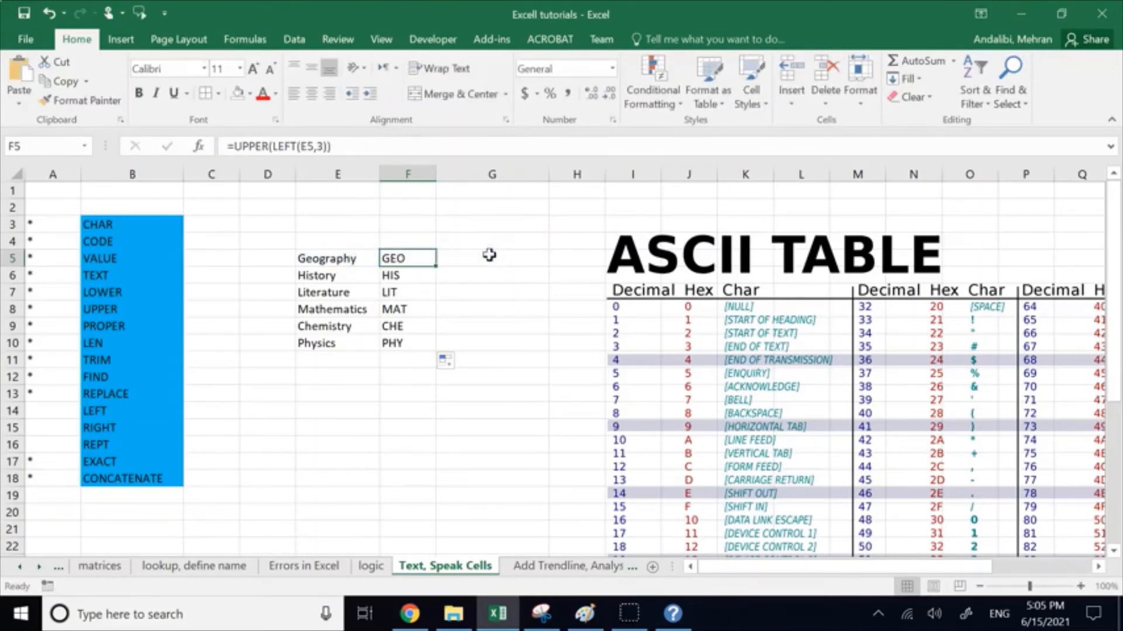
left_click(489, 255)
key("ctrl+v")
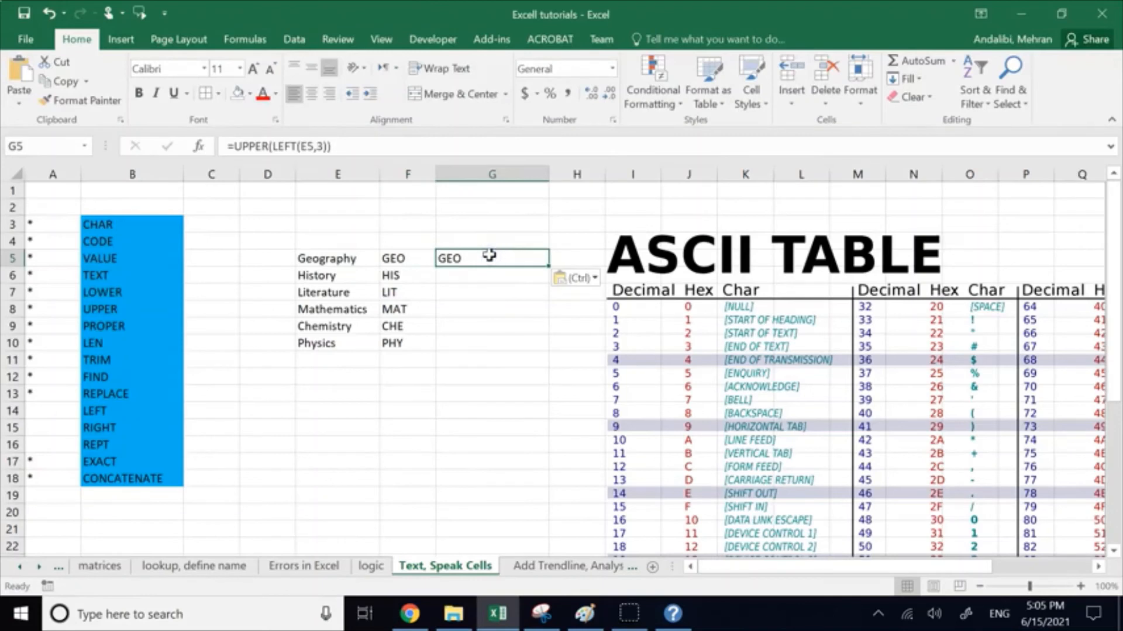
Step: Replace LEFT with RIGHT in the G5 formula so it reads =UPPER(RIGHT(E5,3))
left_click(296, 143)
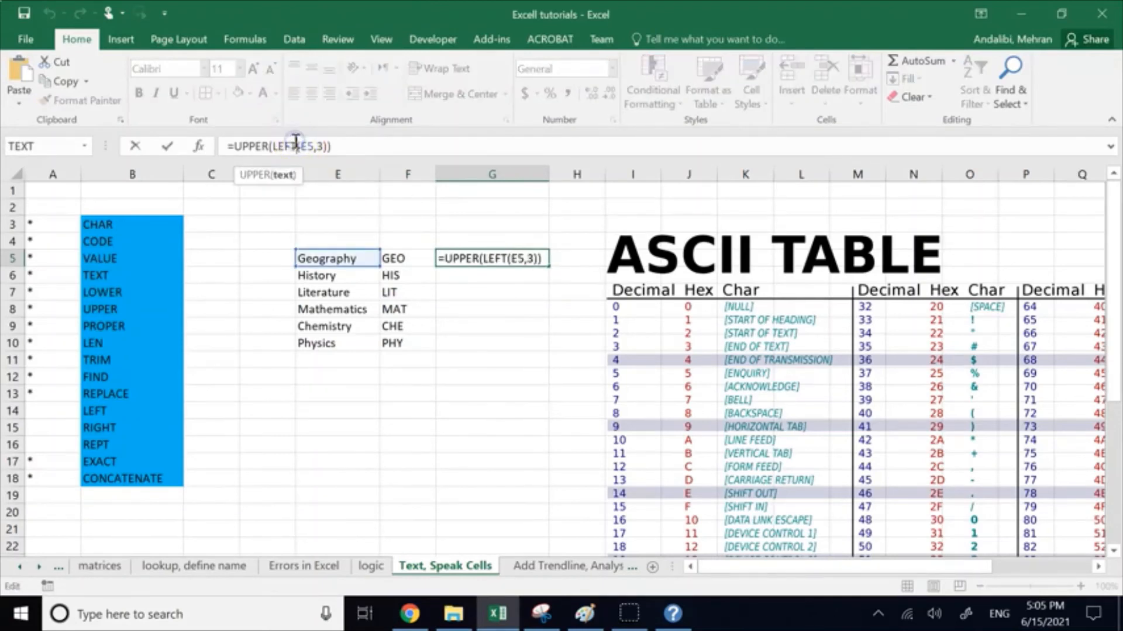
key("BackSpace")
key("BackSpace")
key("BackSpace")
key("BackSpace")
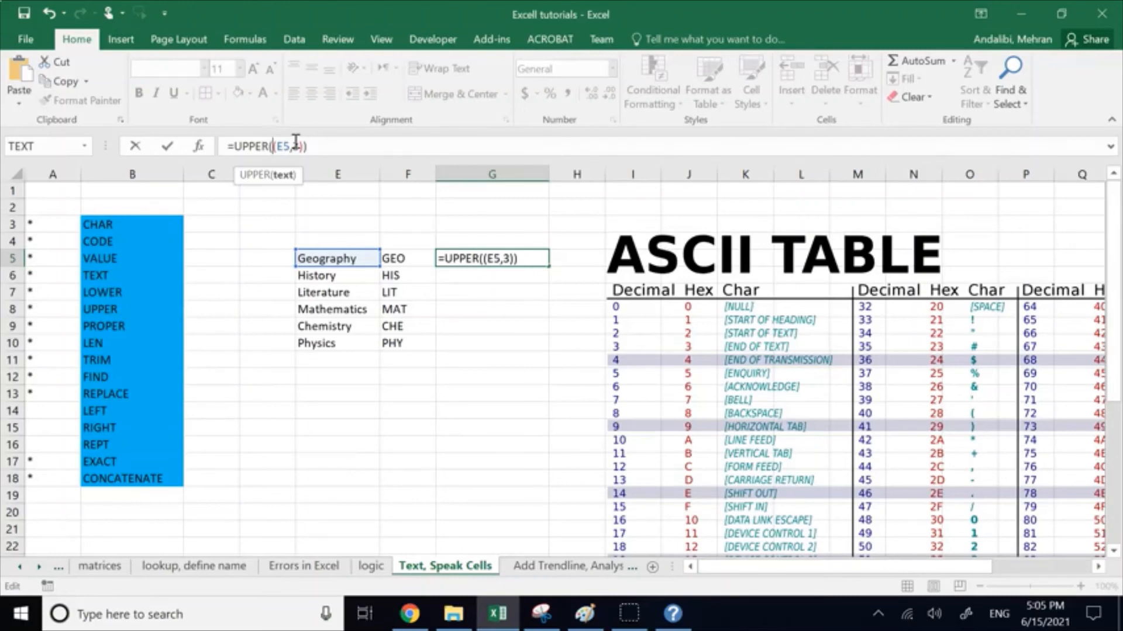
type("right")
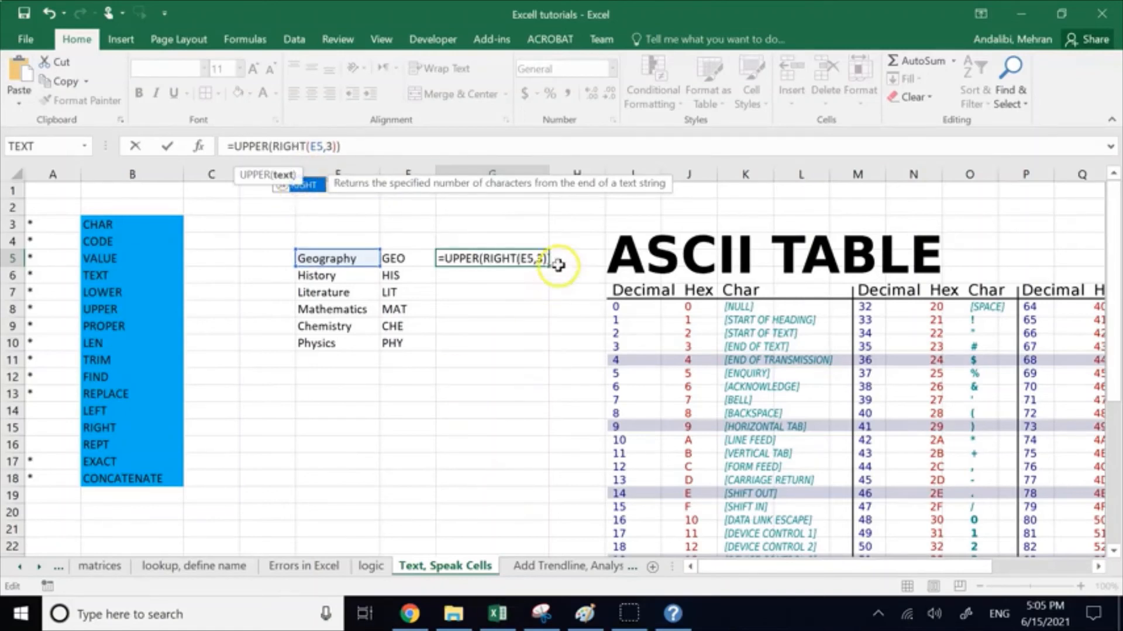
left_click(559, 262)
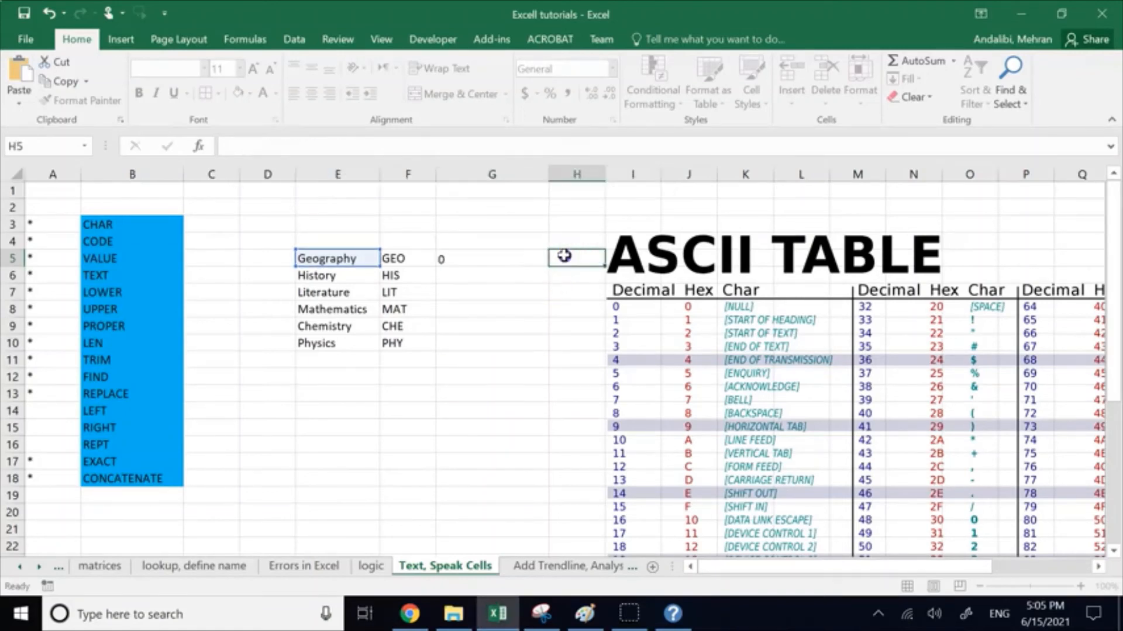
Step: Fill the last-three-letters formula from G5 down to G10 for the remaining subjects
left_click(504, 262)
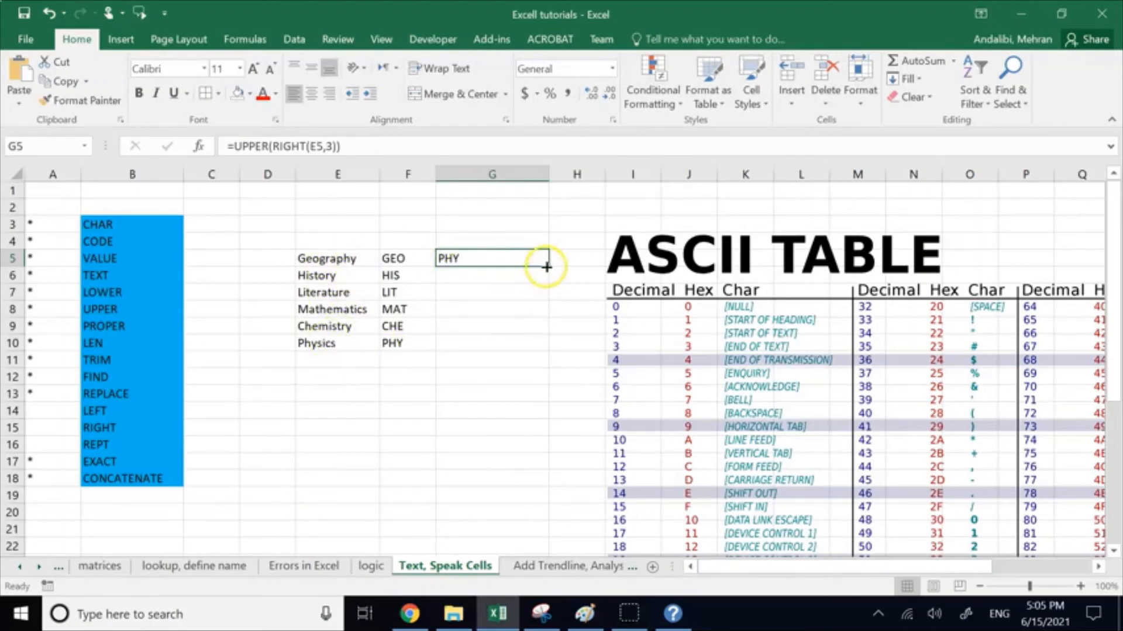
left_click_drag(548, 266, 544, 350)
left_click(400, 440)
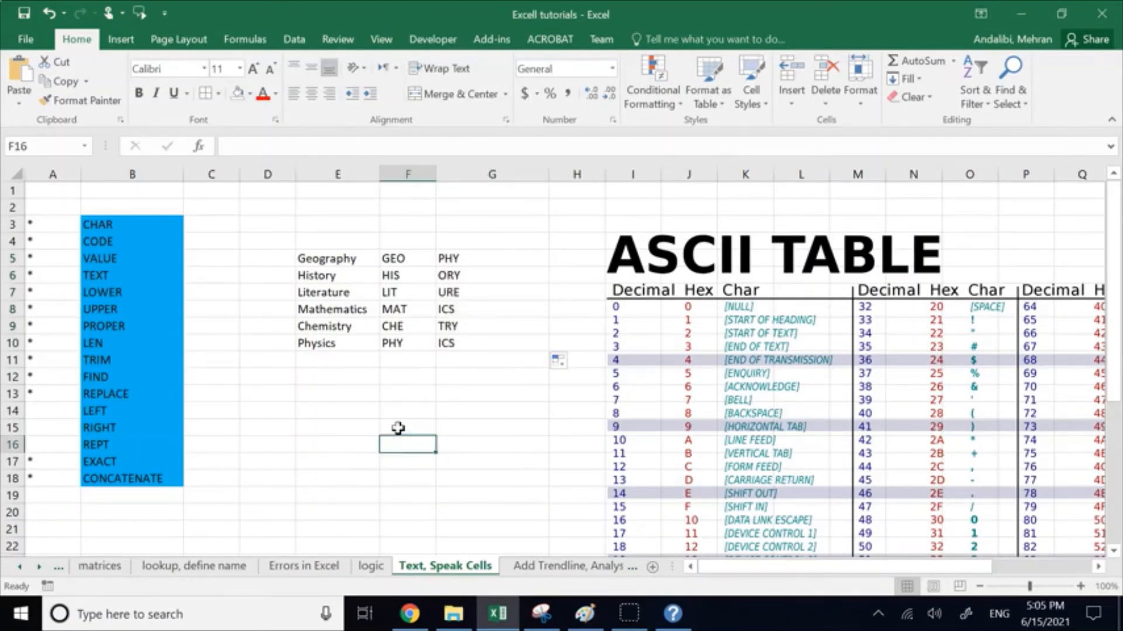
Step: Mark LEFT and RIGHT as covered in the function list with asterisks in A14 and A15
left_click(56, 412)
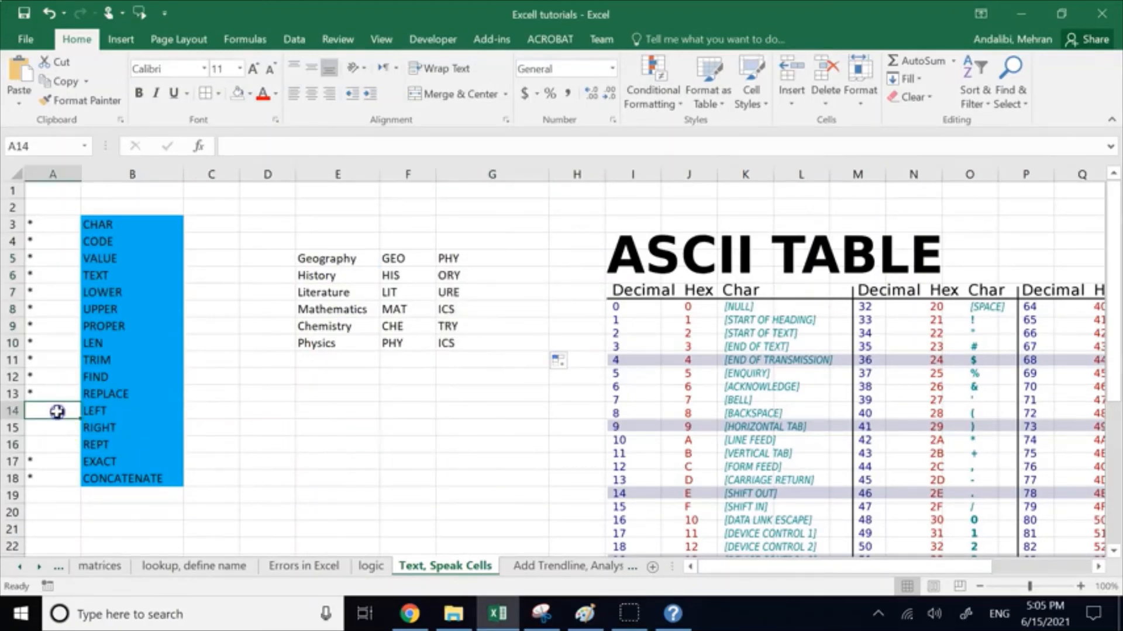
type("•")
key("Return")
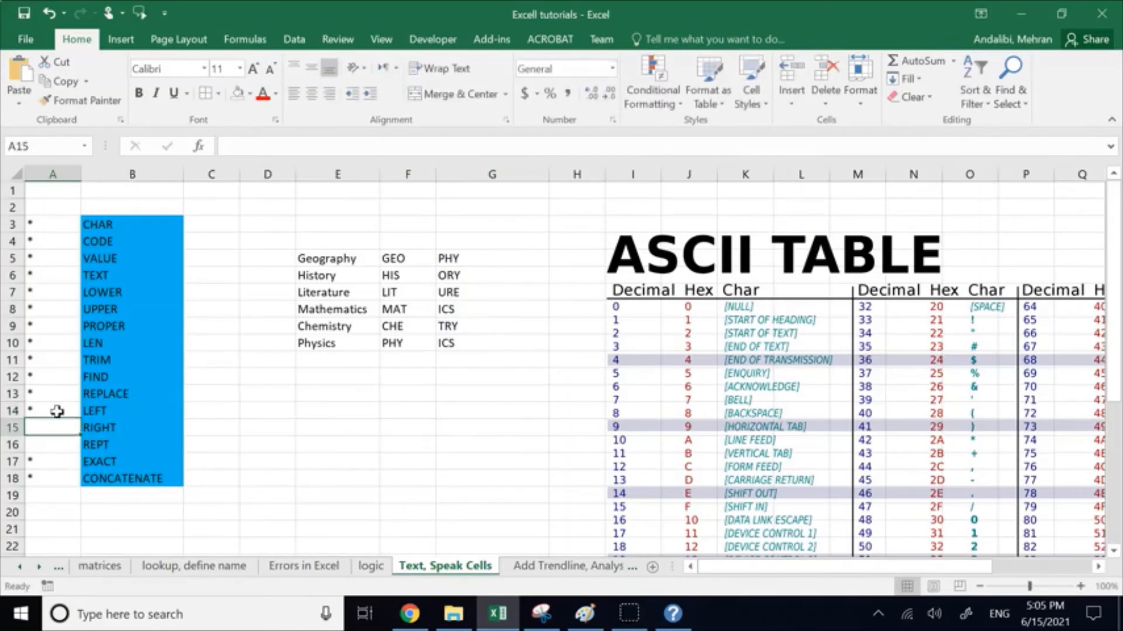
type("•")
left_click(228, 433)
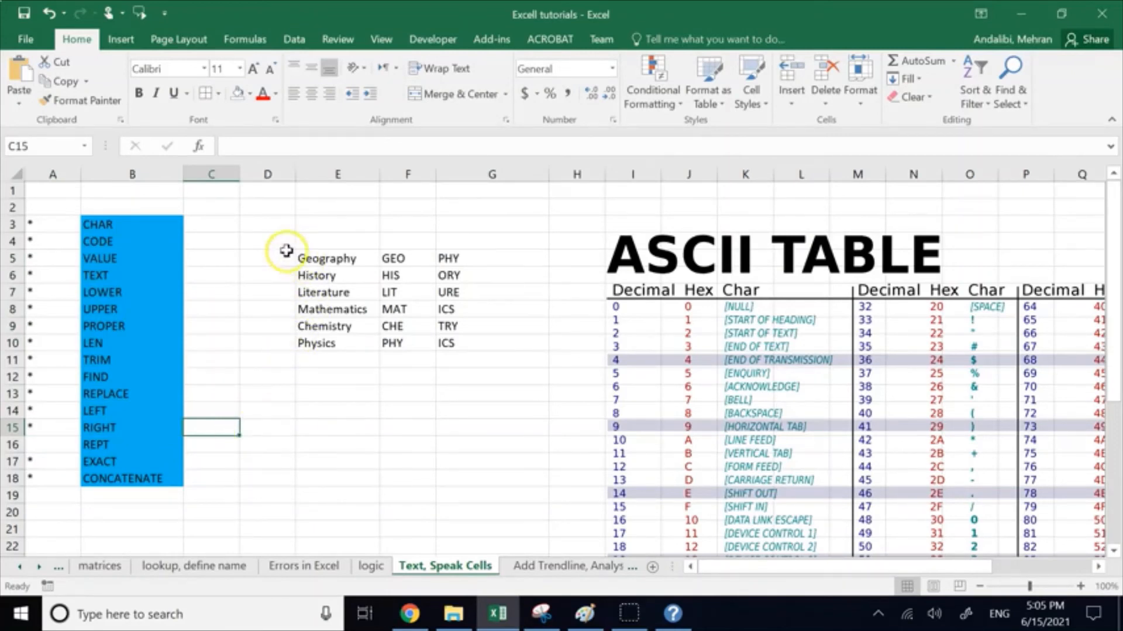
Step: Clear the subject list and both abbreviation columns from D4:G10
left_click_drag(280, 242, 459, 344)
key("Delete")
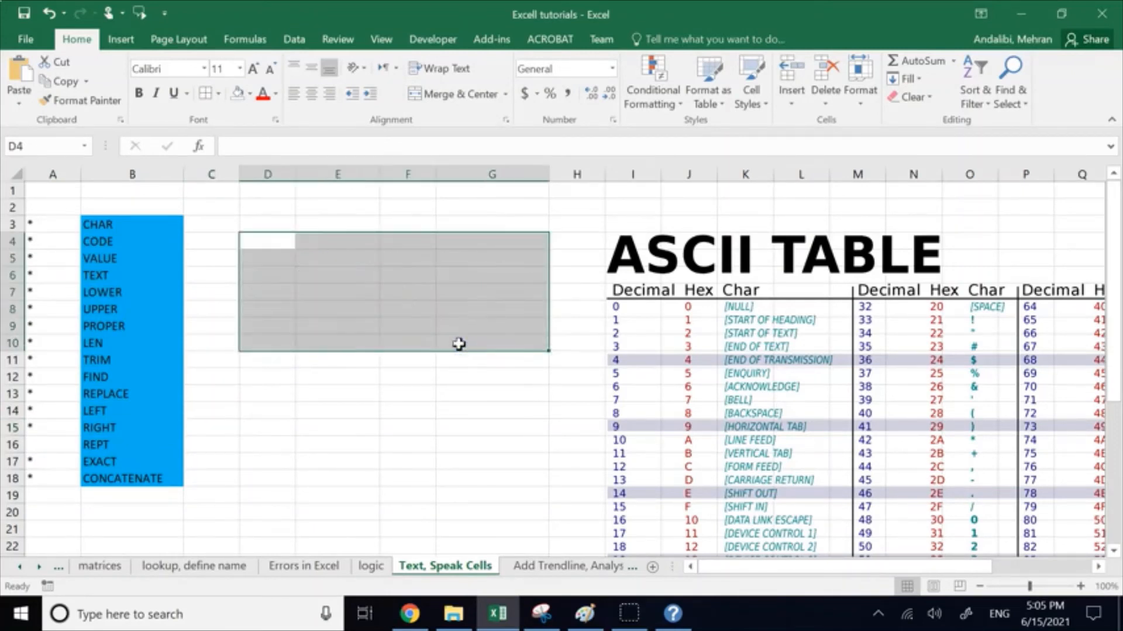
left_click(70, 443)
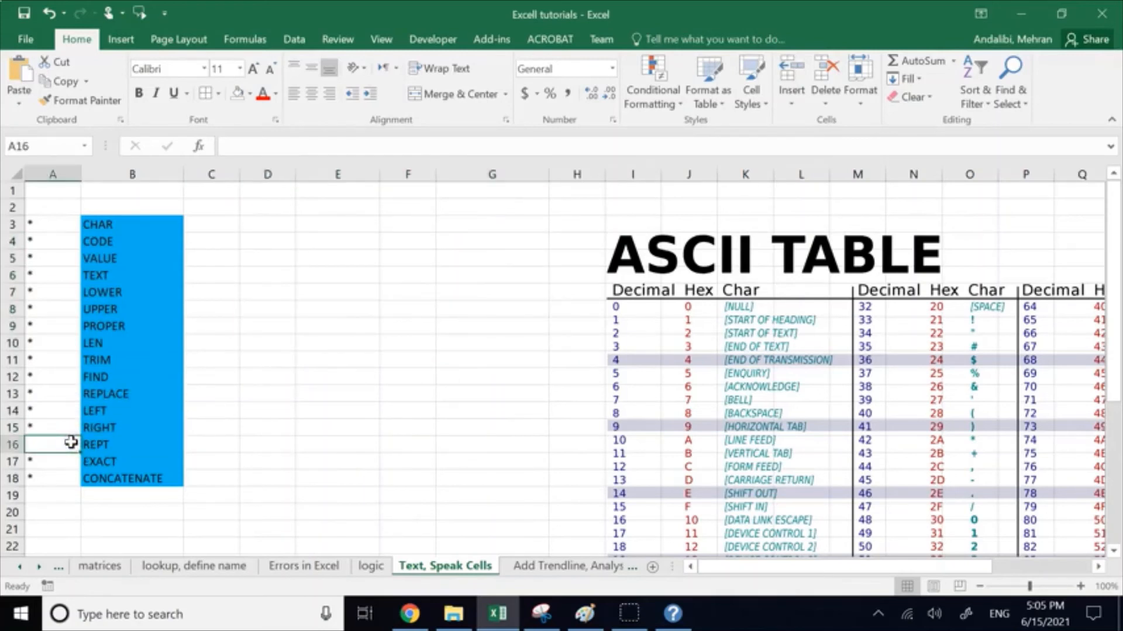
left_click(245, 311)
left_click(328, 309)
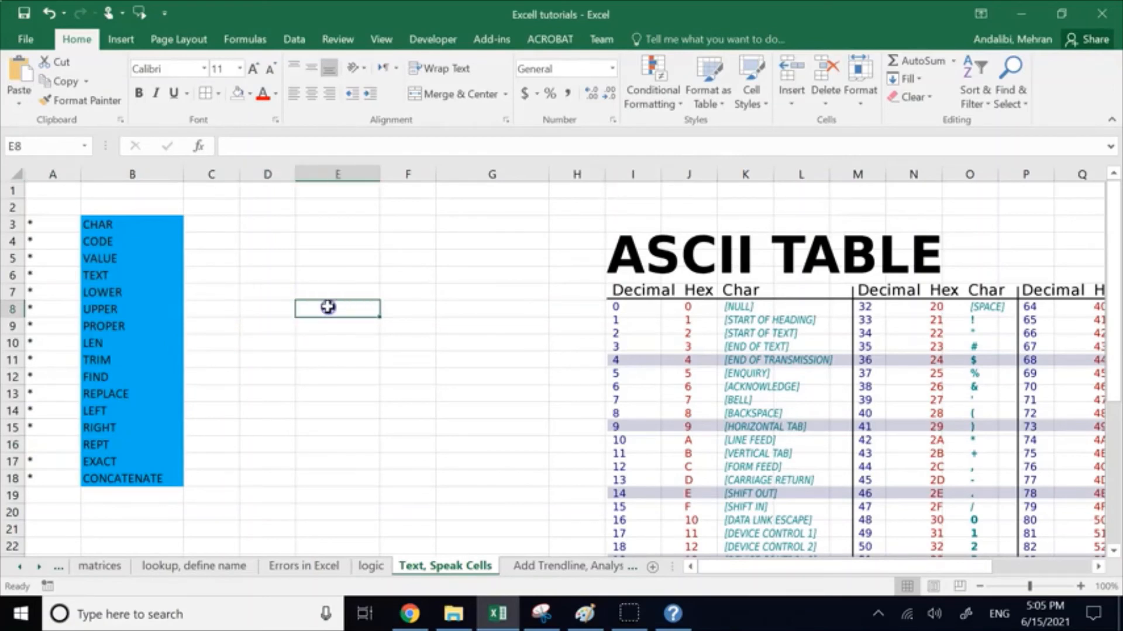
Step: Enter W in D7 and the formula =REPT(D7,3) in D9 to repeat it three times
left_click(258, 294)
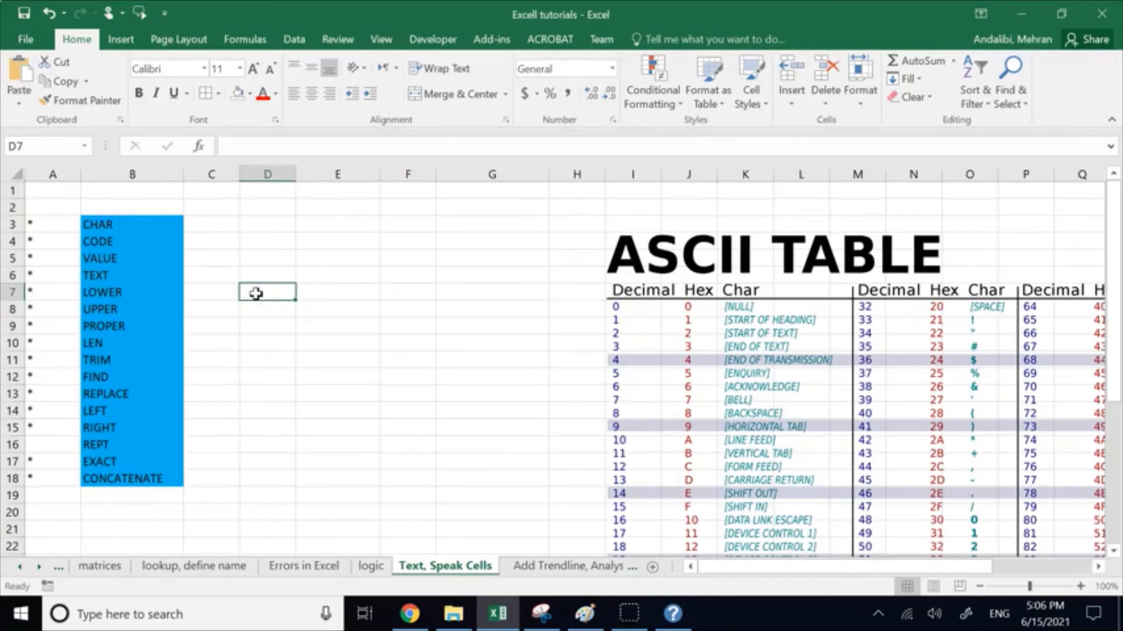
type("W")
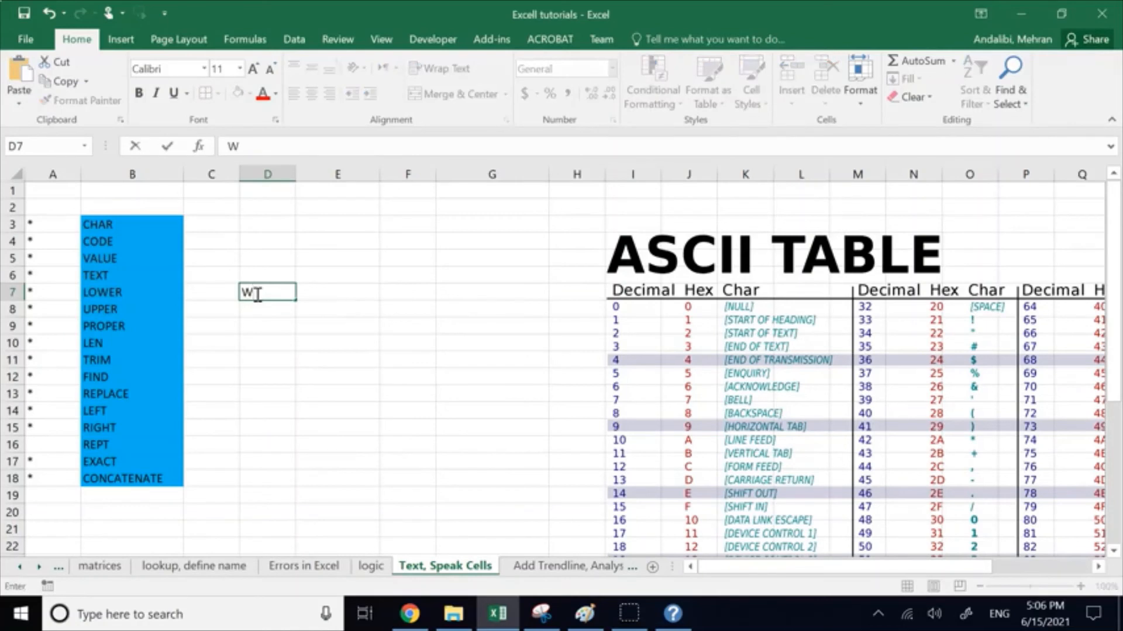
left_click(259, 325)
type("=r")
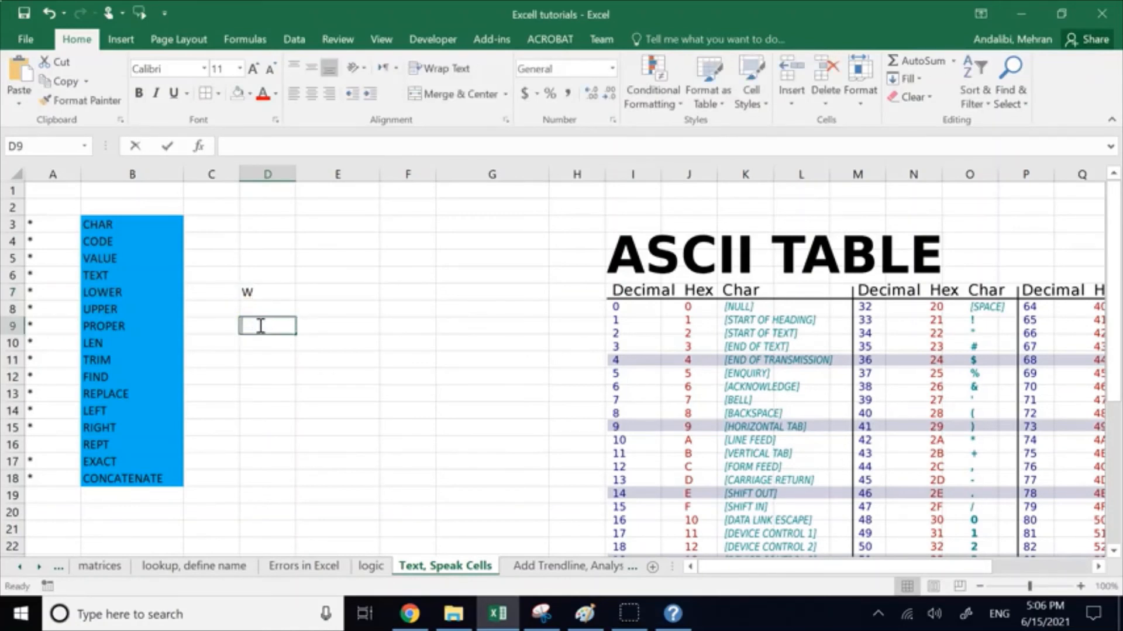
type("ep")
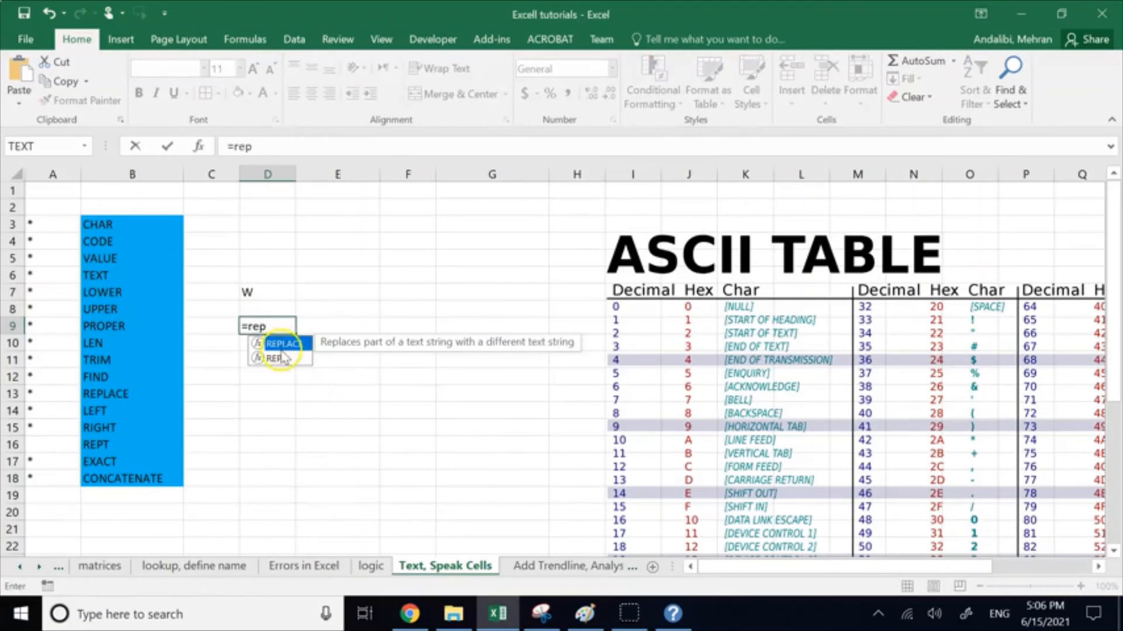
double_click(279, 358)
left_click(267, 291)
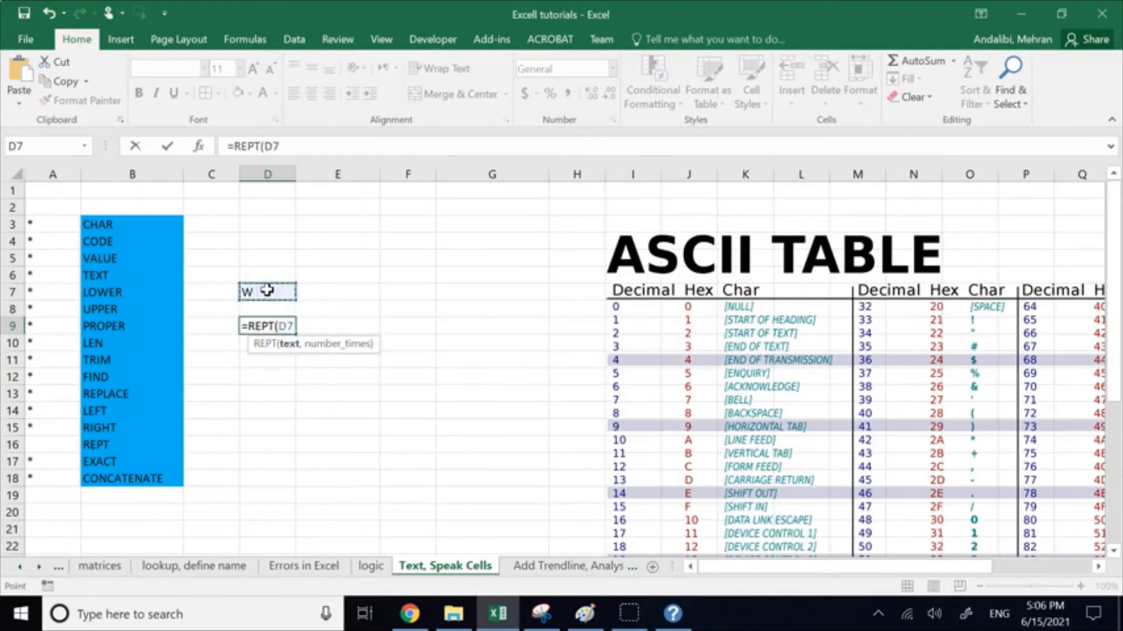
type(",3")
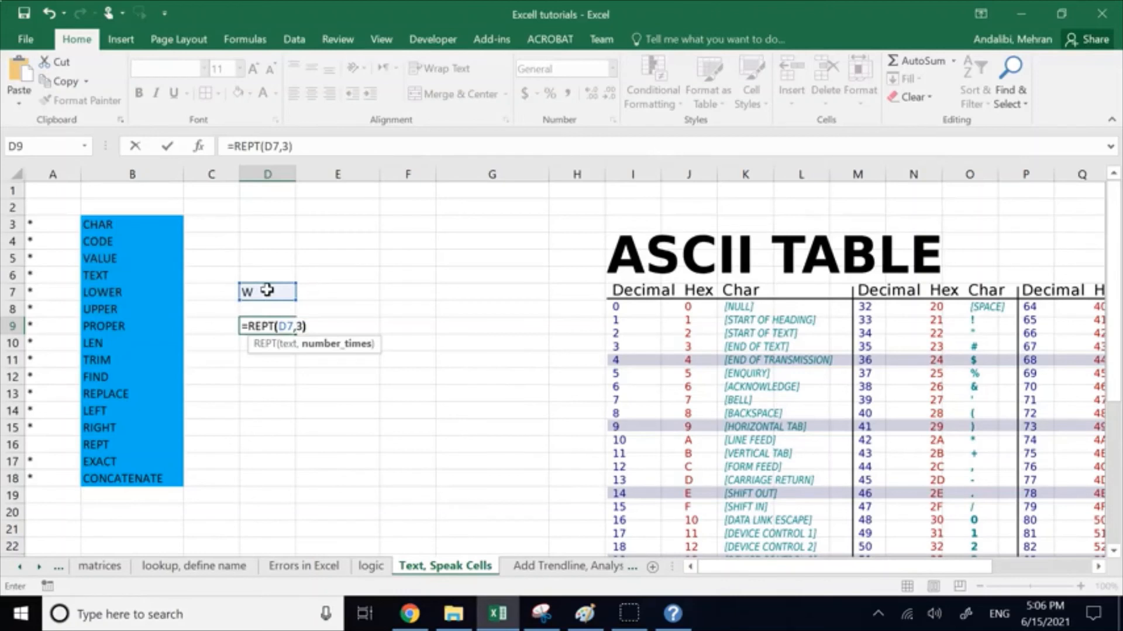
key("Return")
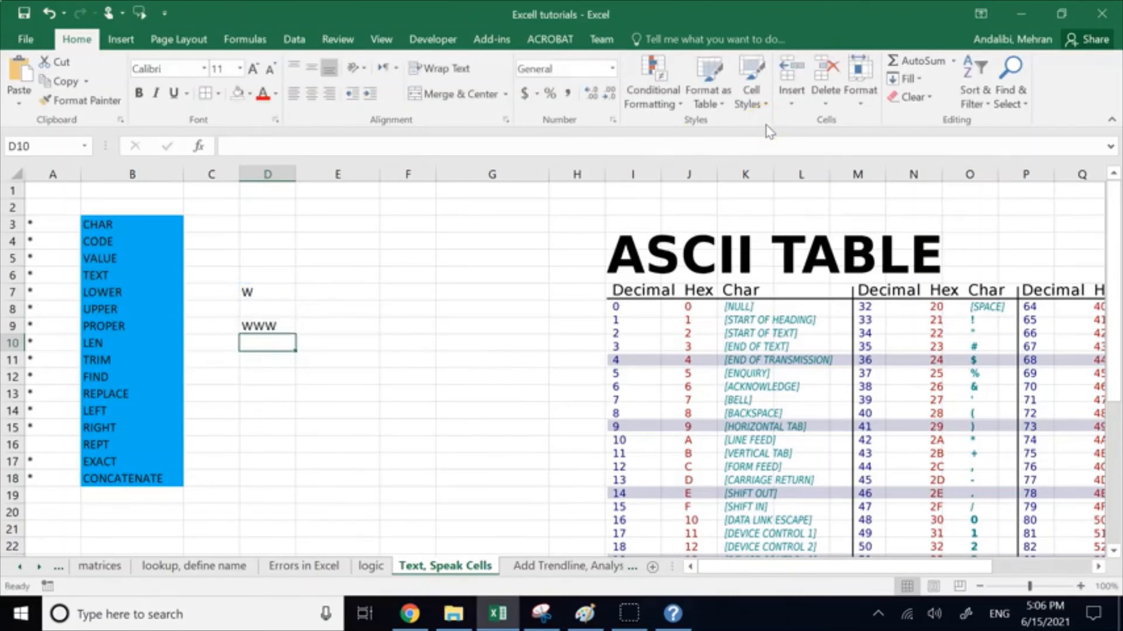
Step: Change the text in D7 to WA
double_click(258, 291)
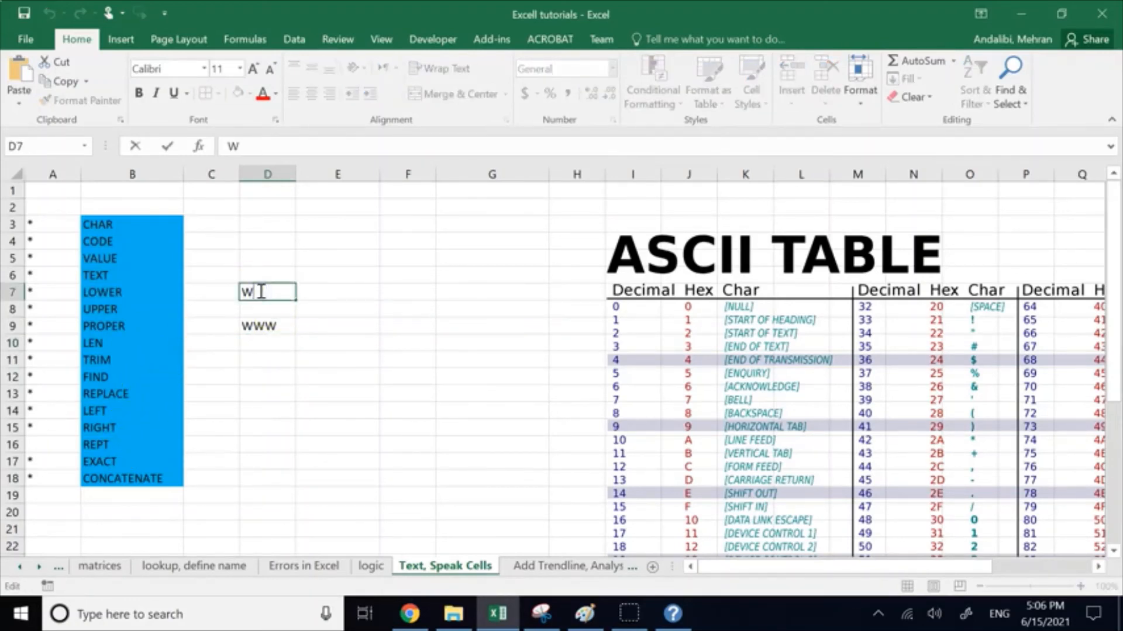
type("A")
key("Return")
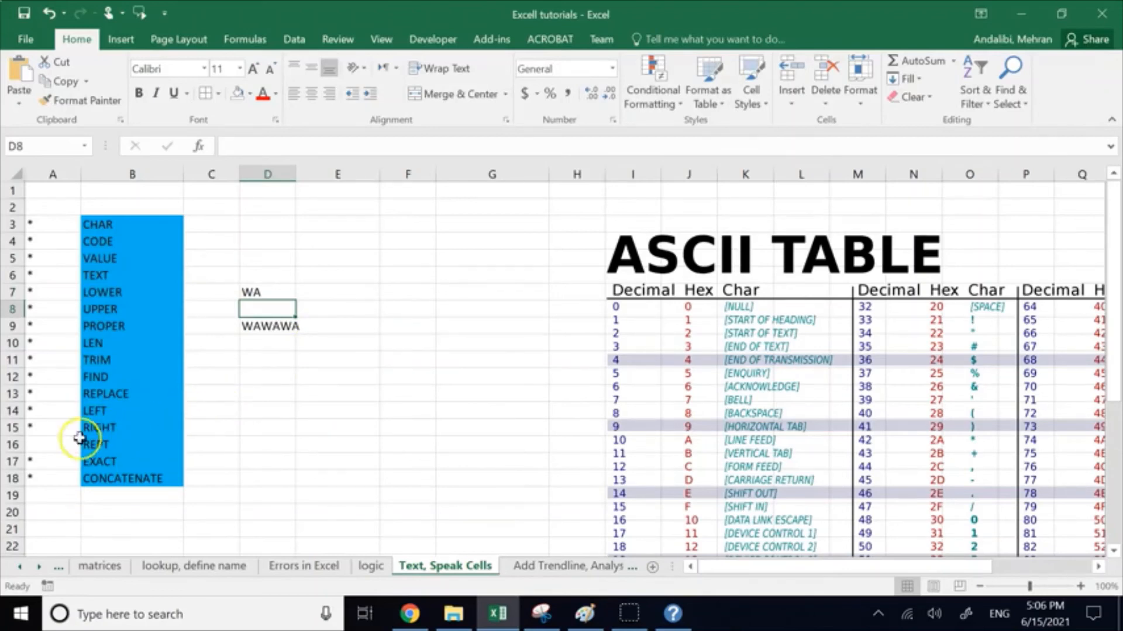
Step: Mark REPT as covered in the function list with an asterisk in A16
left_click(61, 444)
type("•")
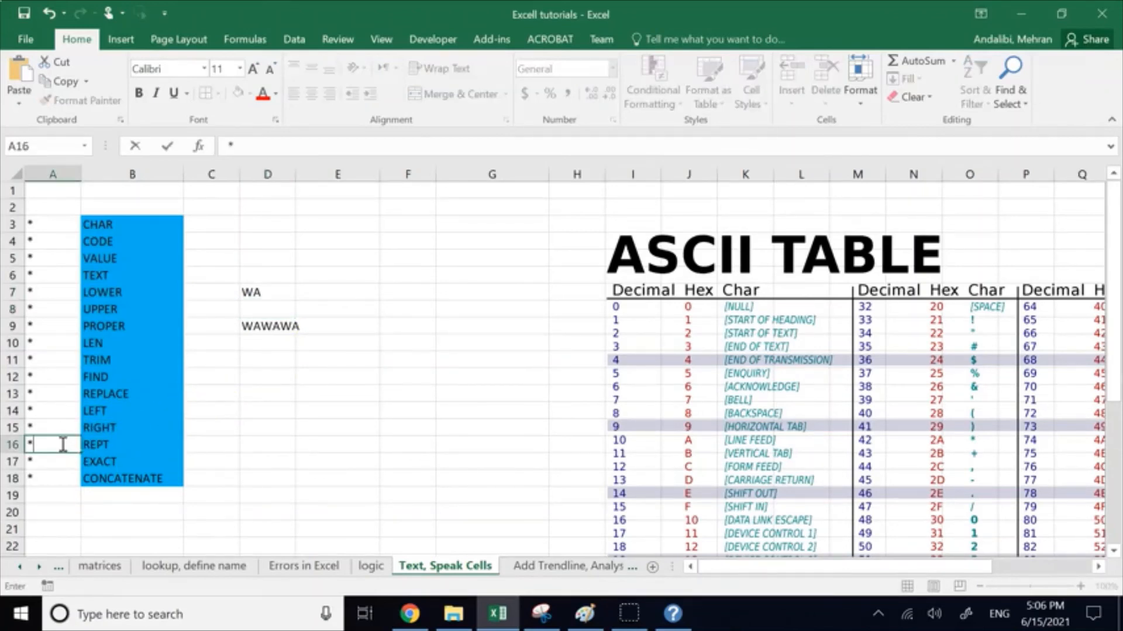
left_click(343, 452)
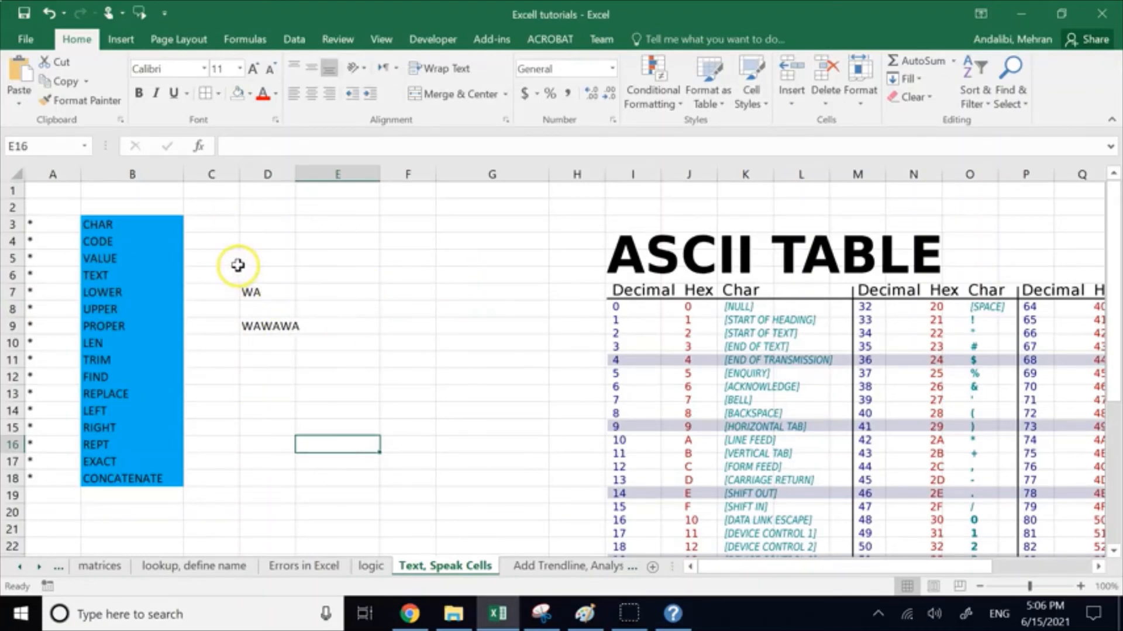
Step: Clear the REPT example from C5:E9 and remove all the asterisks from column A
left_click_drag(233, 263, 309, 326)
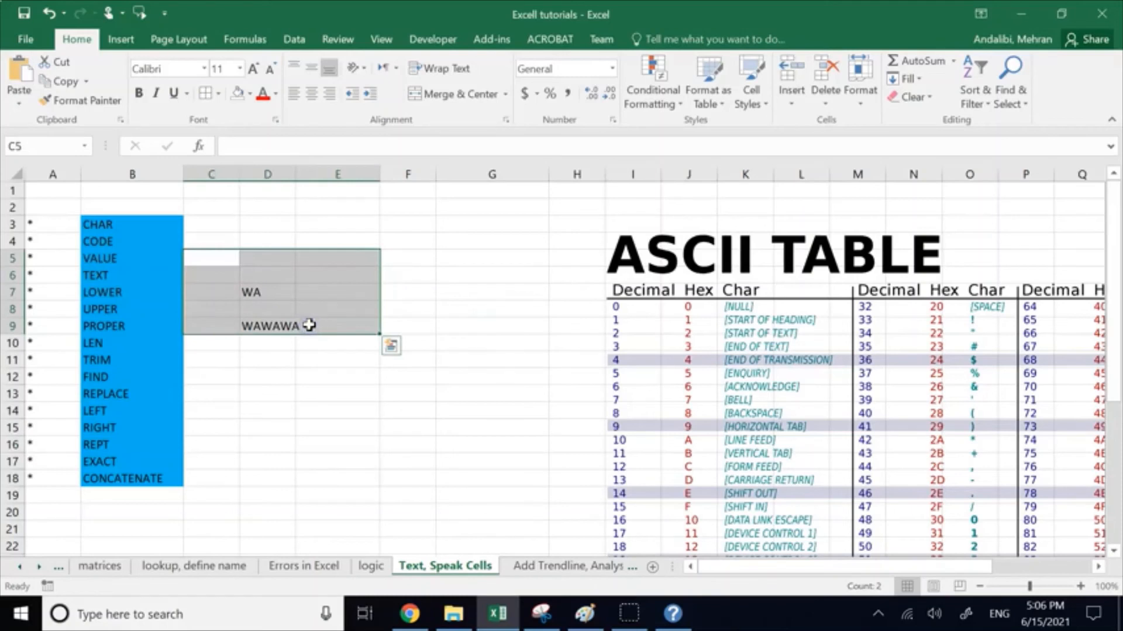
key("Delete")
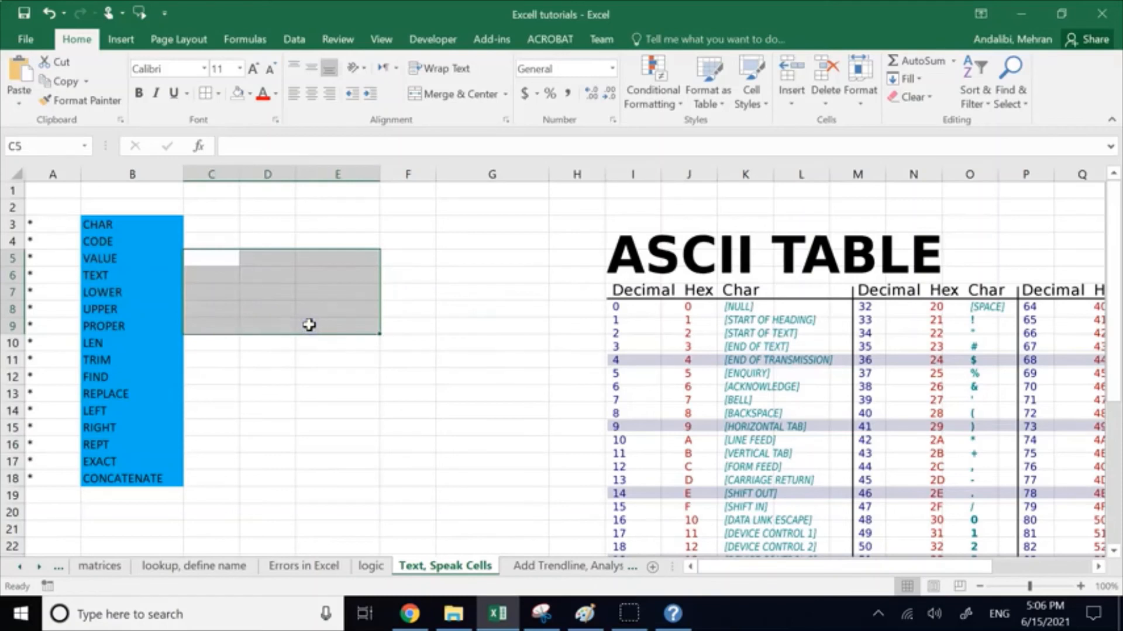
left_click(299, 439)
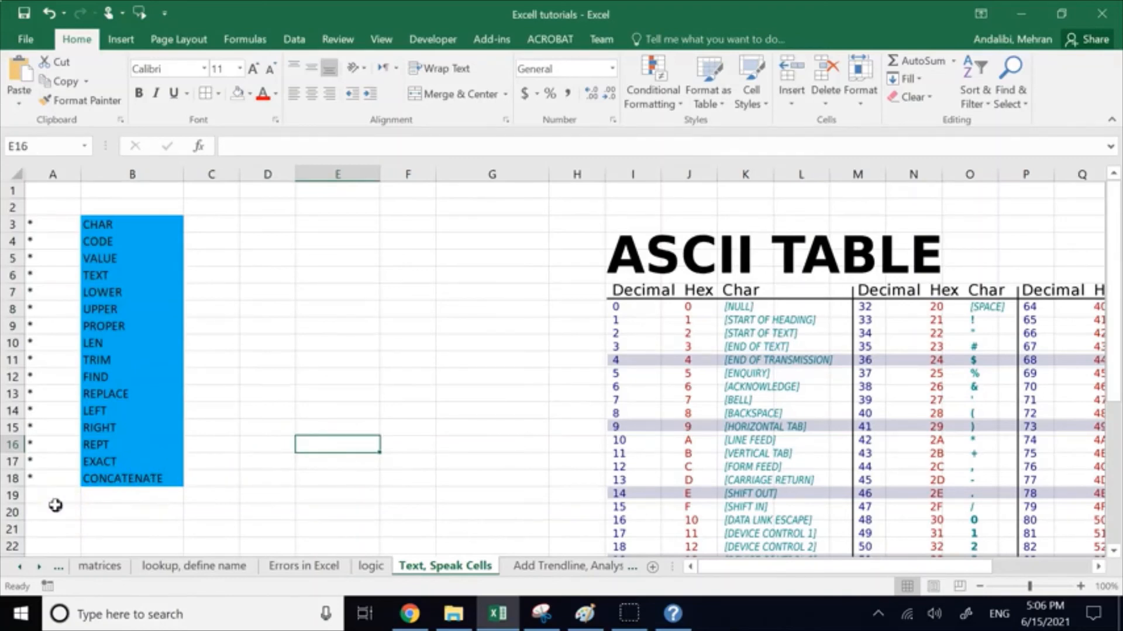
left_click_drag(50, 508, 47, 219)
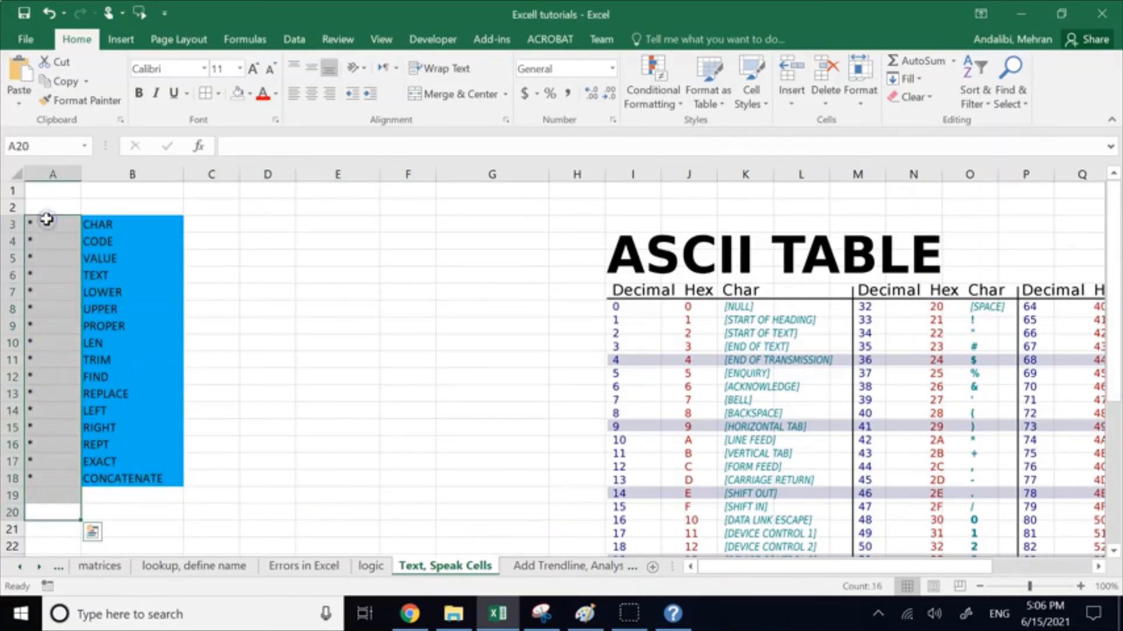
key("Delete")
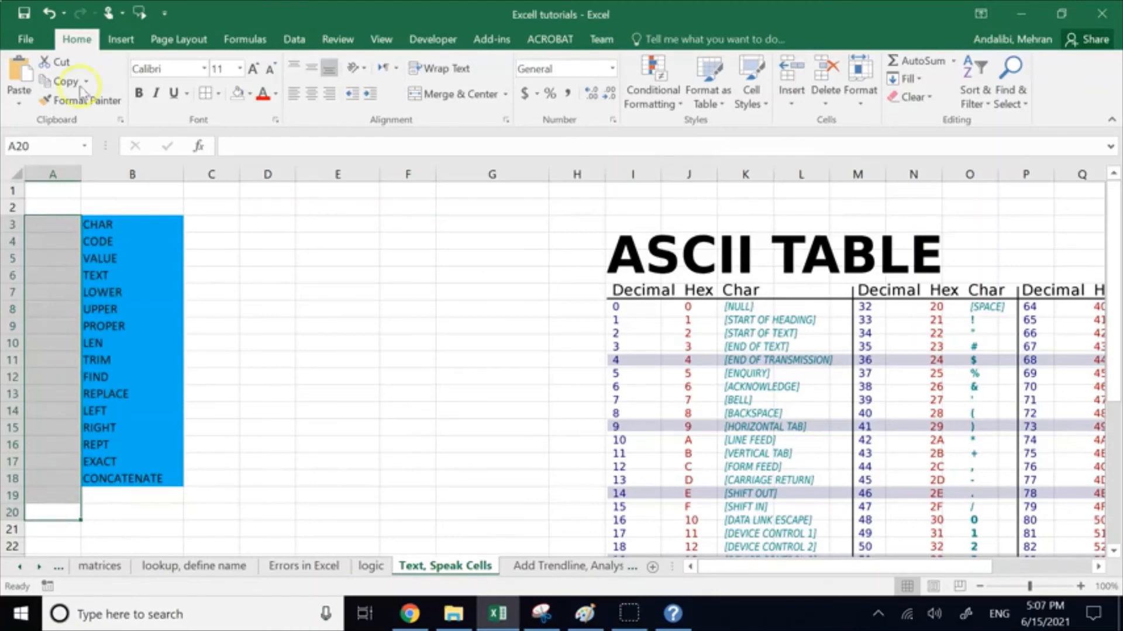
Step: Move the ASCII table picture beside the function list, starting at column C, and shrink it to end around column K and row 22
left_click_drag(658, 255, 290, 221)
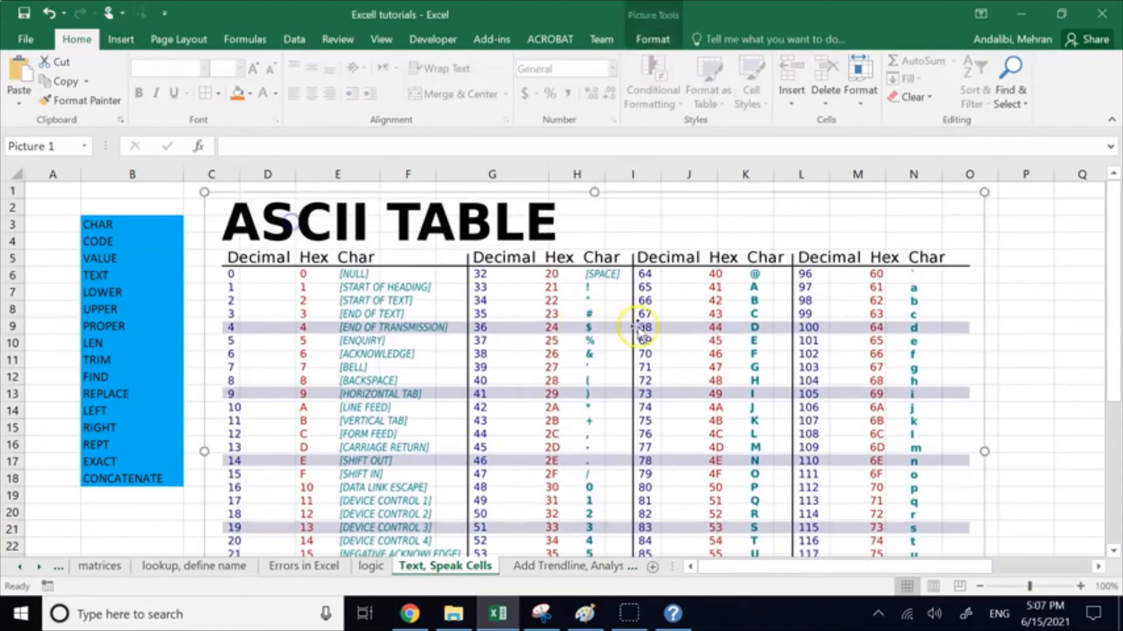
scroll(775, 374, "down", 8)
left_click_drag(982, 311, 856, 223)
scroll(778, 362, "up", 5)
scroll(778, 362, "up", 3)
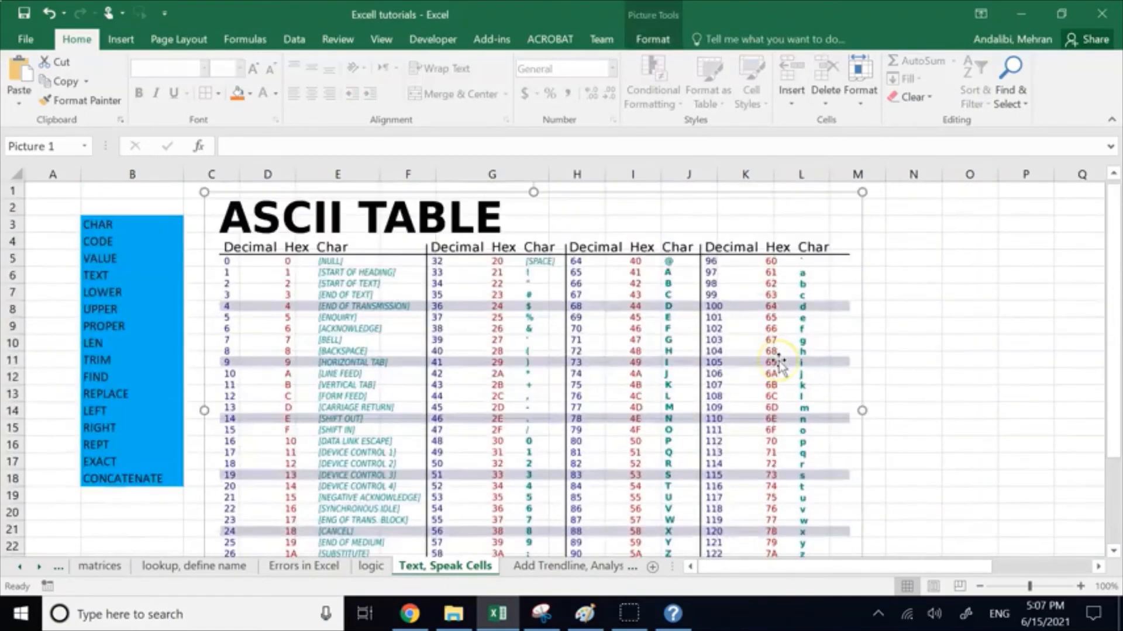
scroll(877, 431, "down", 3)
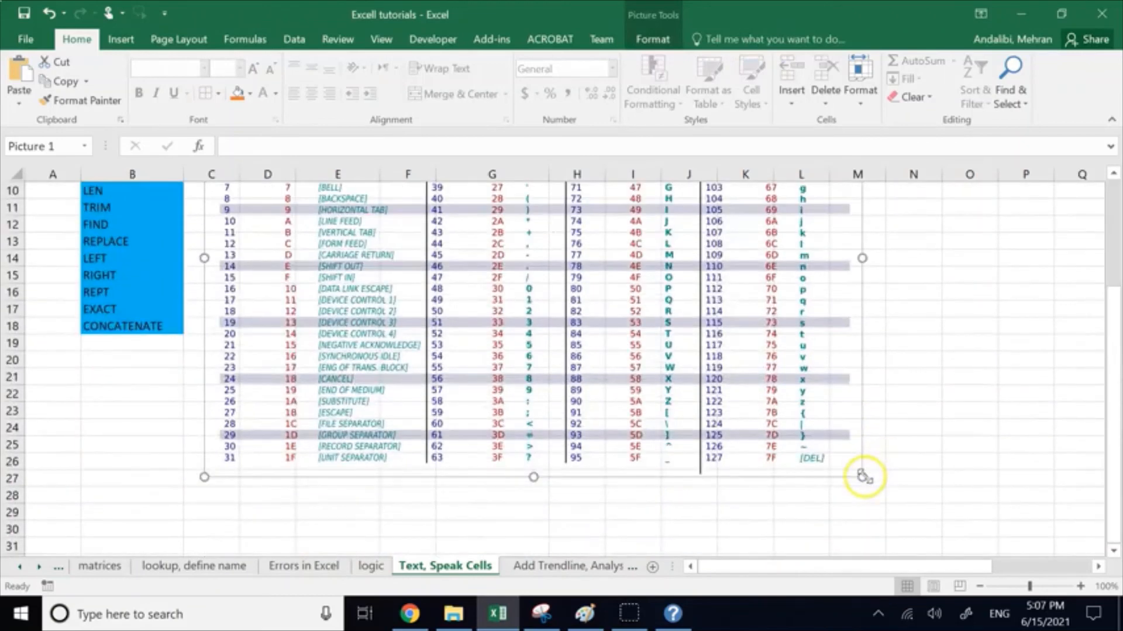
left_click_drag(862, 477, 784, 388)
left_click(902, 394)
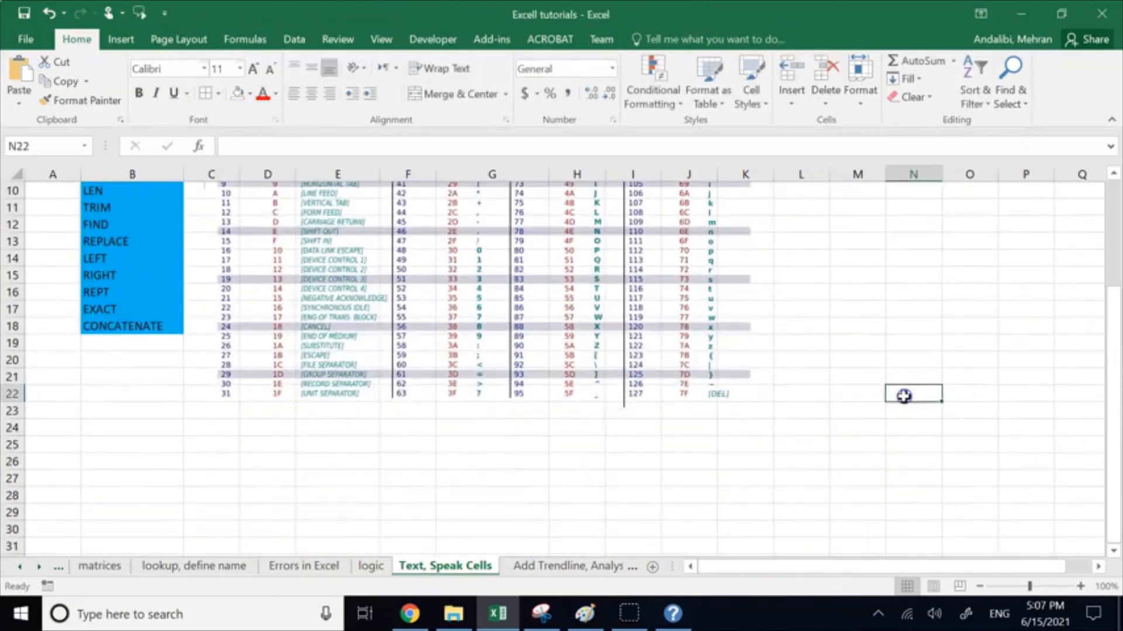
scroll(904, 394, "up", 3)
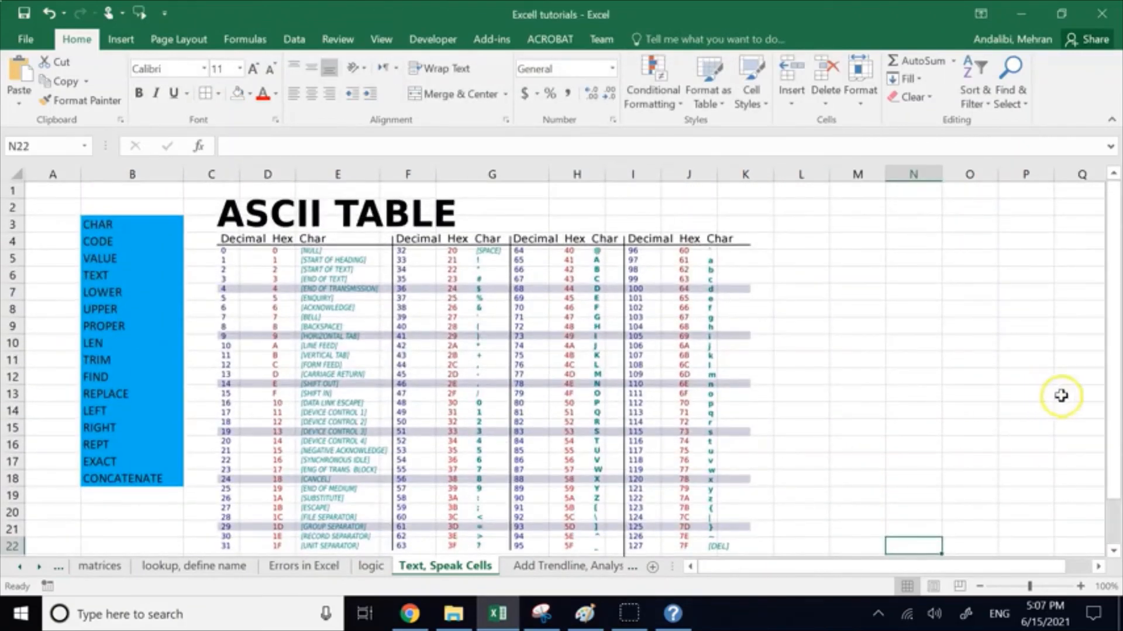
Step: Move the blue function list from B3:B18 down to B5:B20, beside the ASCII table
left_click_drag(1110, 356, 1111, 364)
left_click_drag(136, 205, 143, 458)
key("ctrl+c")
left_click(120, 239)
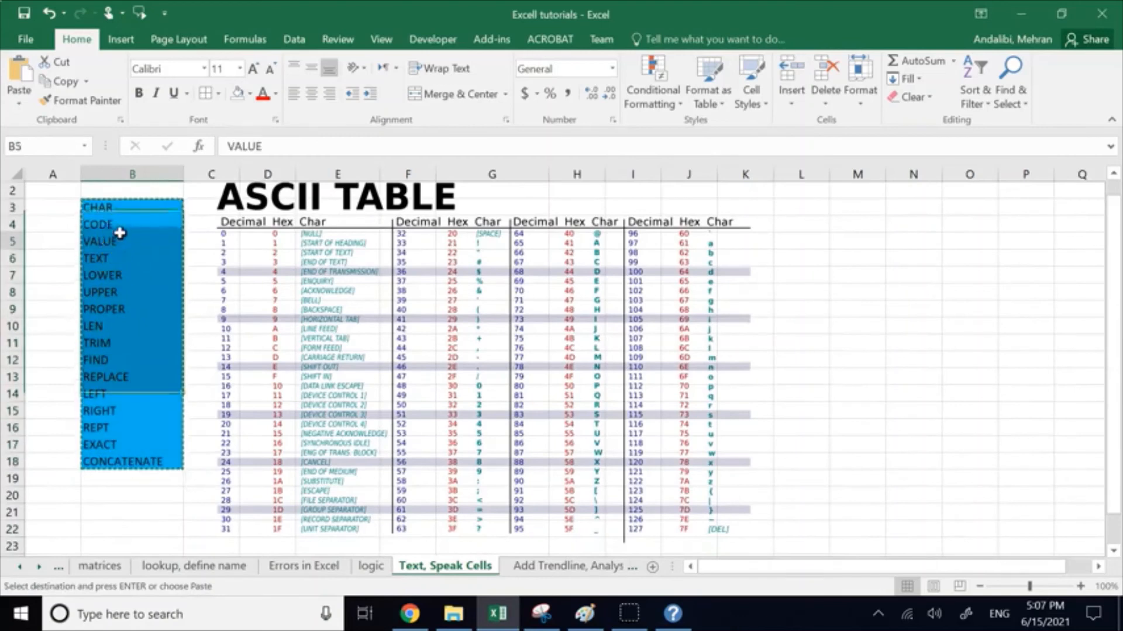
key("ctrl+v")
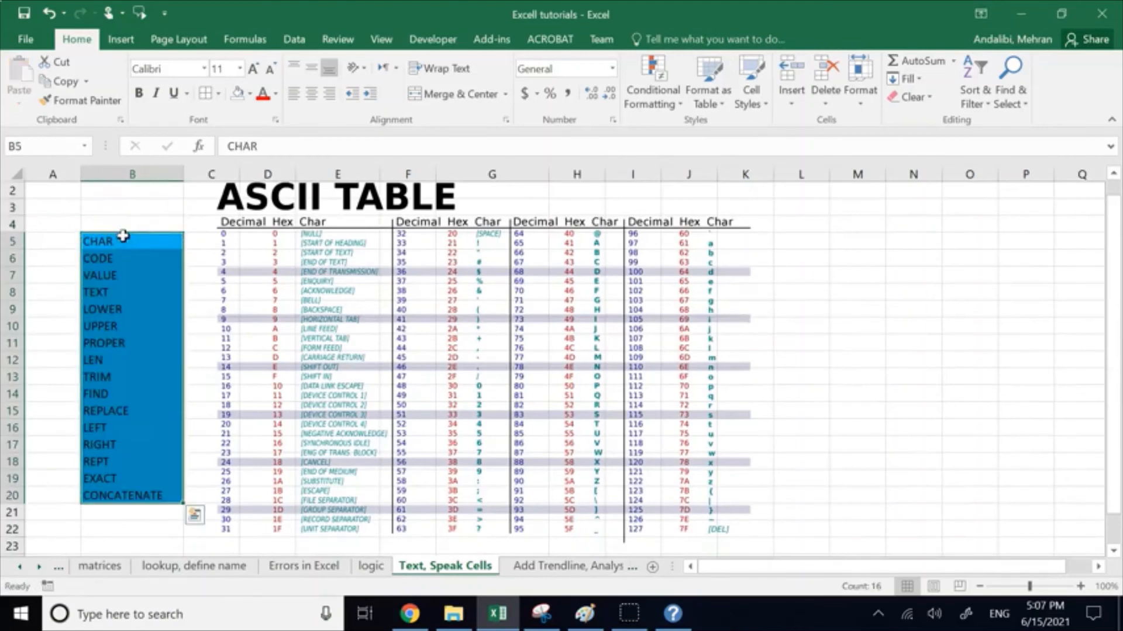
left_click(943, 344)
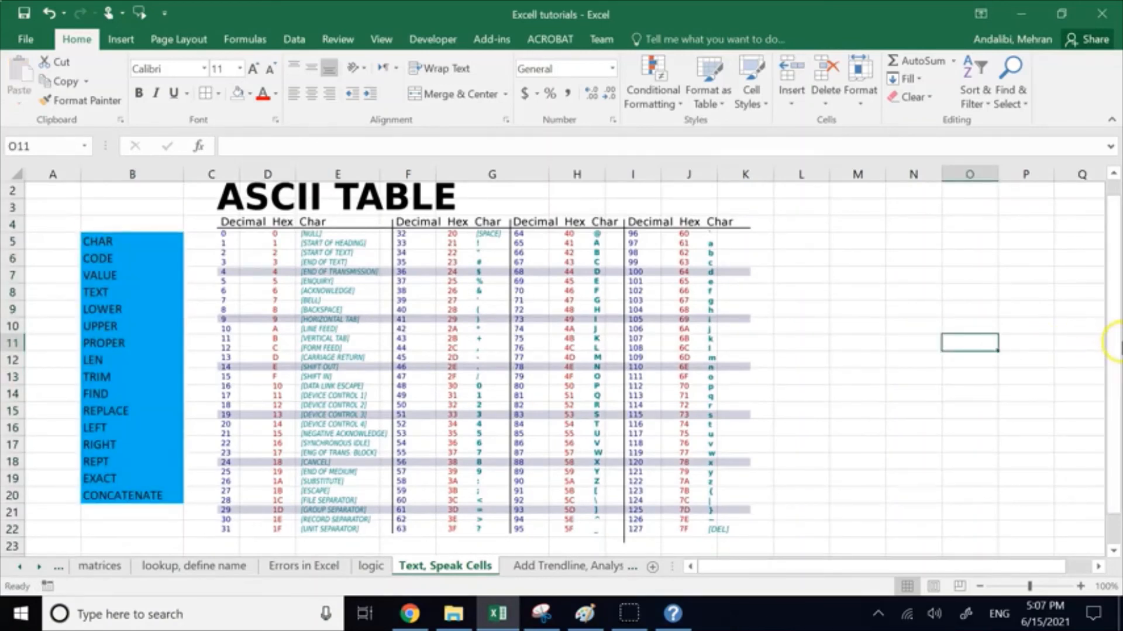
left_click_drag(1112, 348, 1114, 331)
left_click(821, 293)
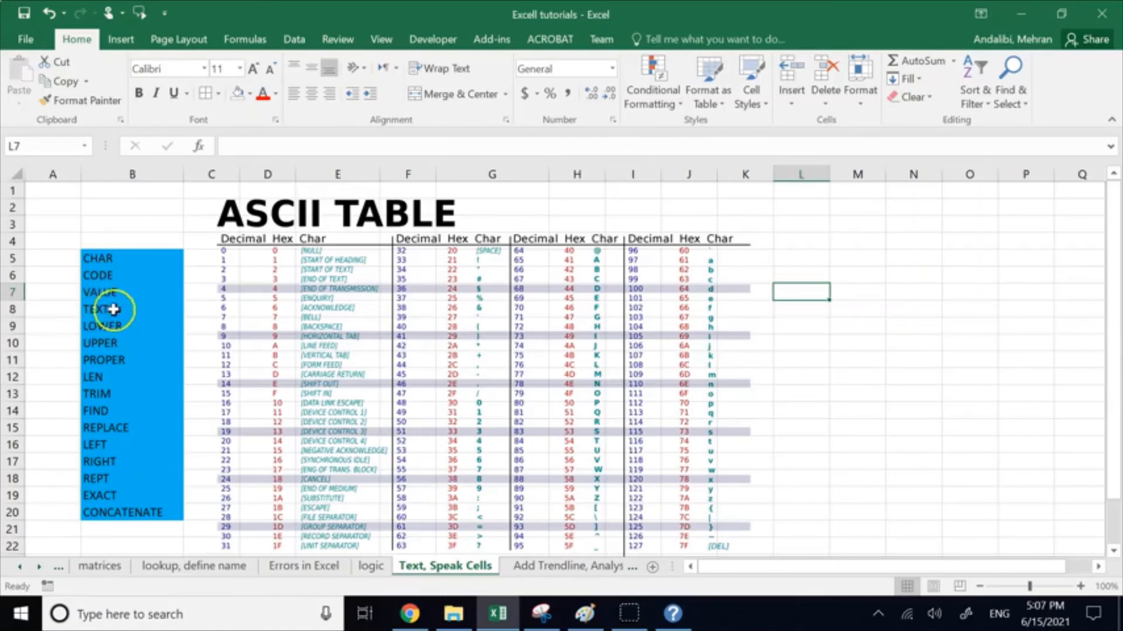
left_click_drag(1114, 321, 1114, 325)
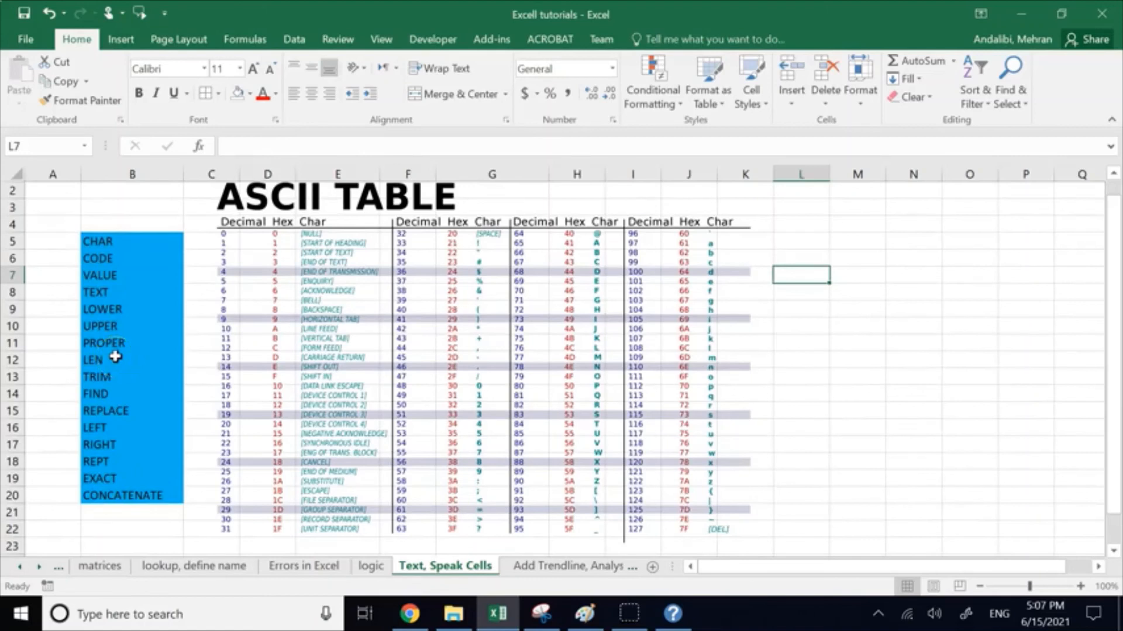
left_click_drag(1113, 379, 1115, 380)
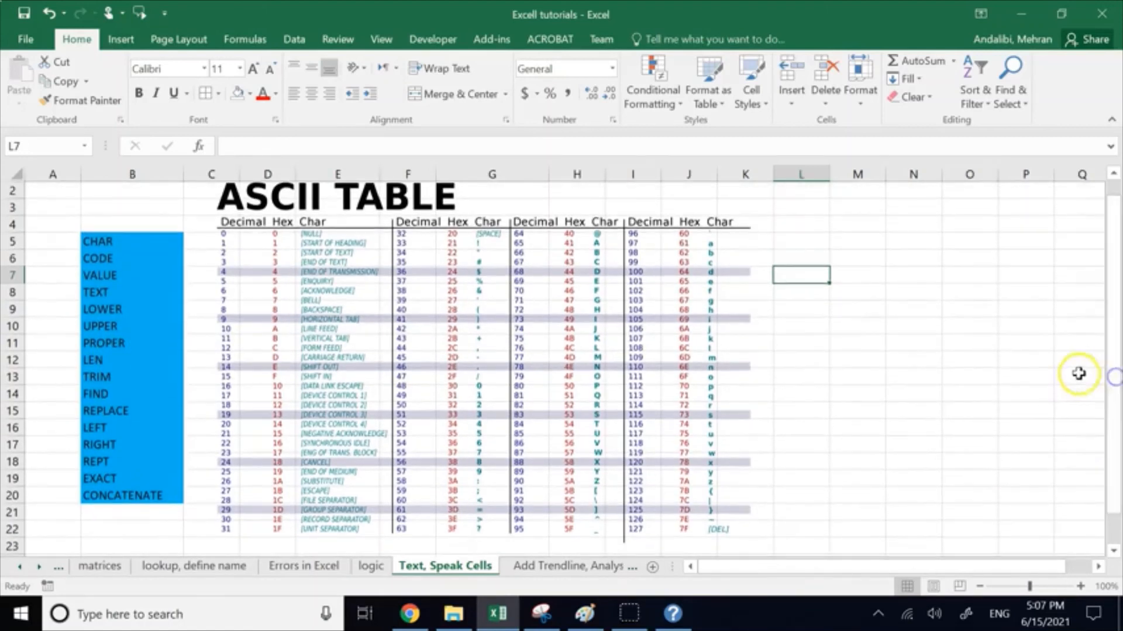
Step: Change the TEXT entry in B8 of the function list to the formula =TEXT
left_click(853, 276)
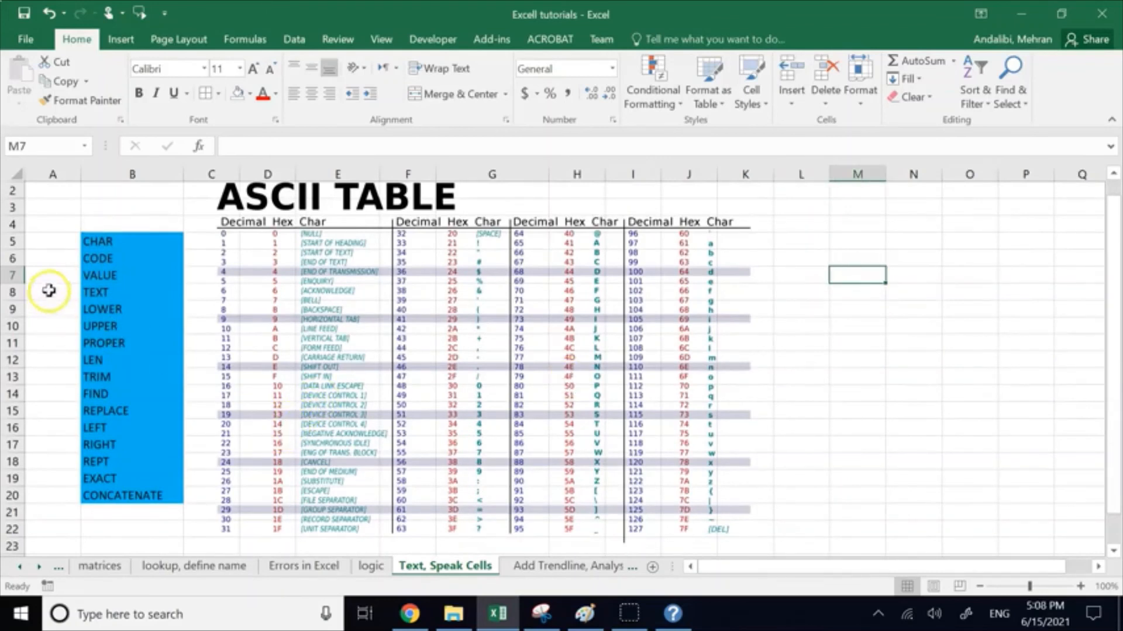
left_click(87, 290)
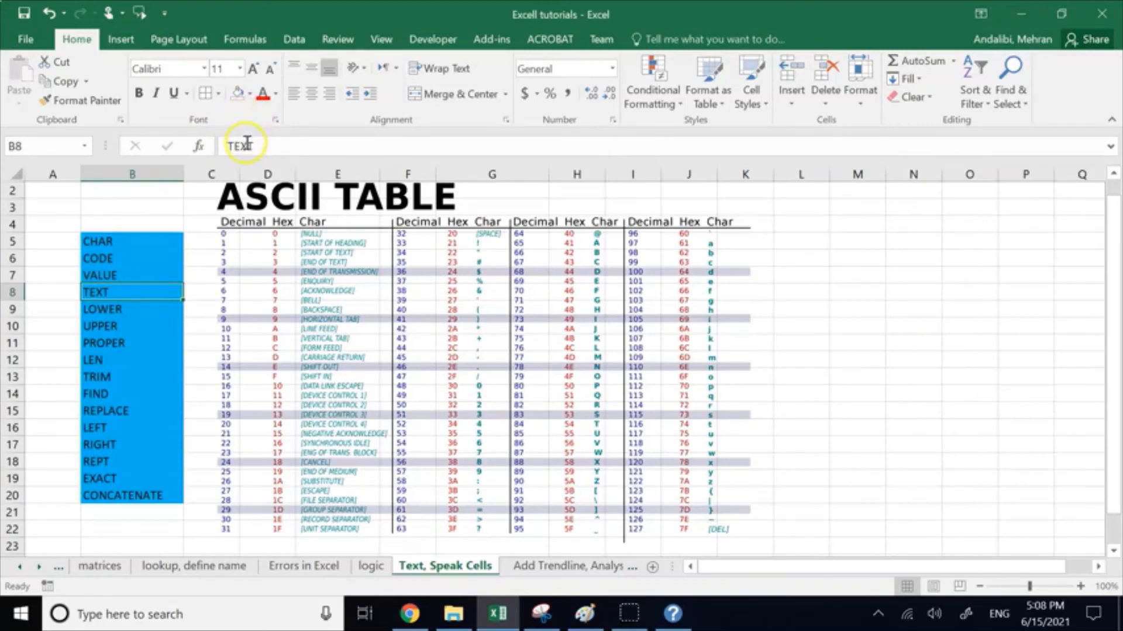
left_click(247, 142)
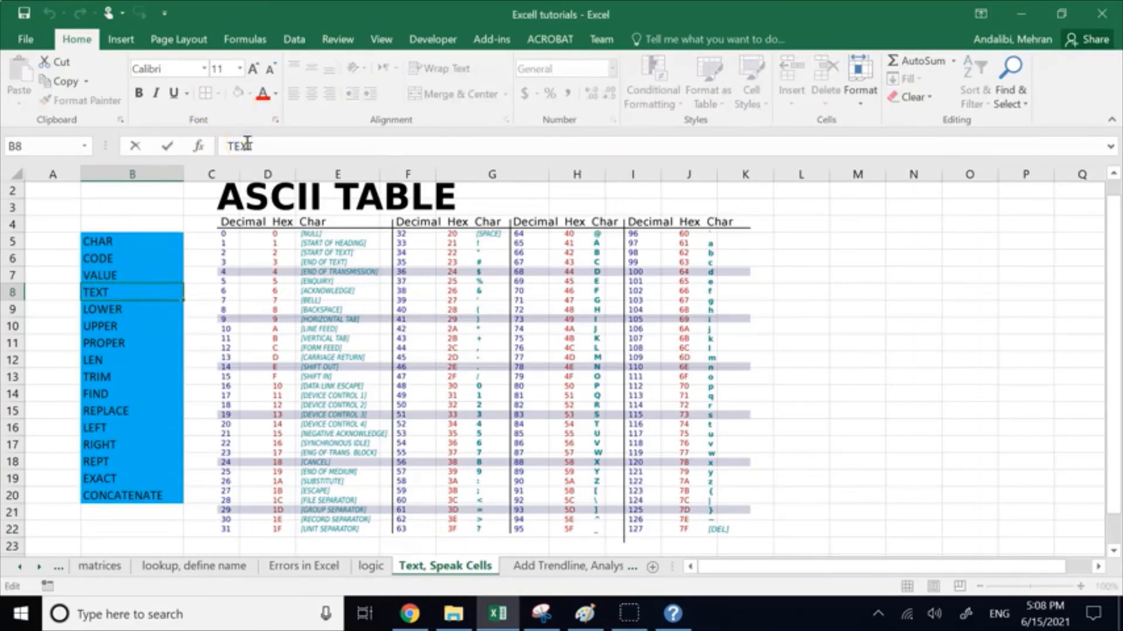
left_click(227, 148)
type("=")
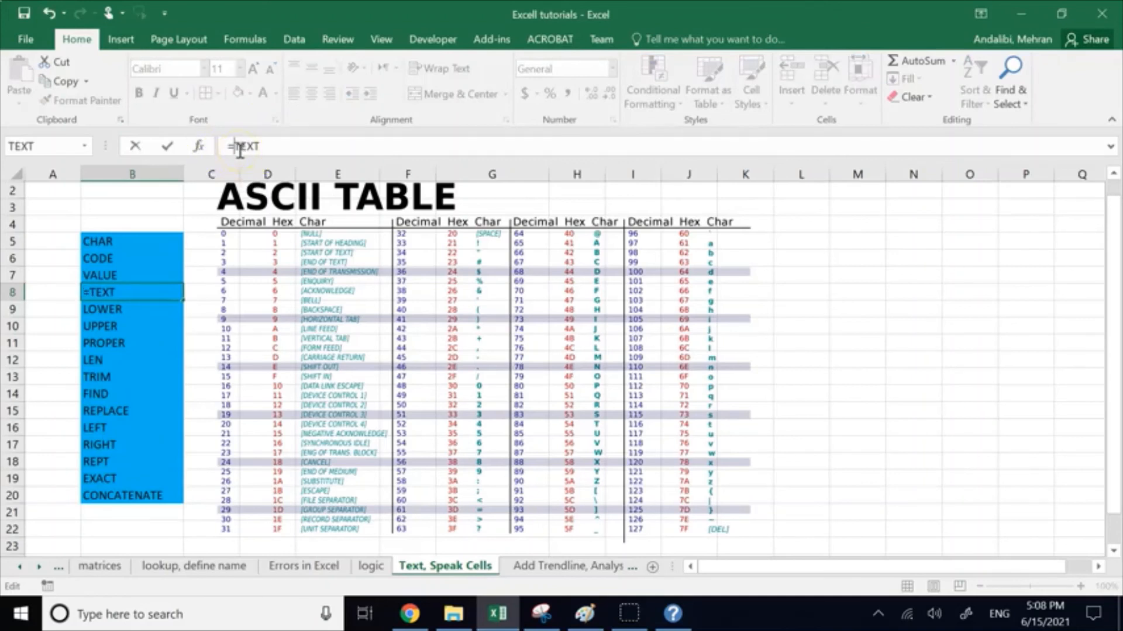
left_click(261, 146)
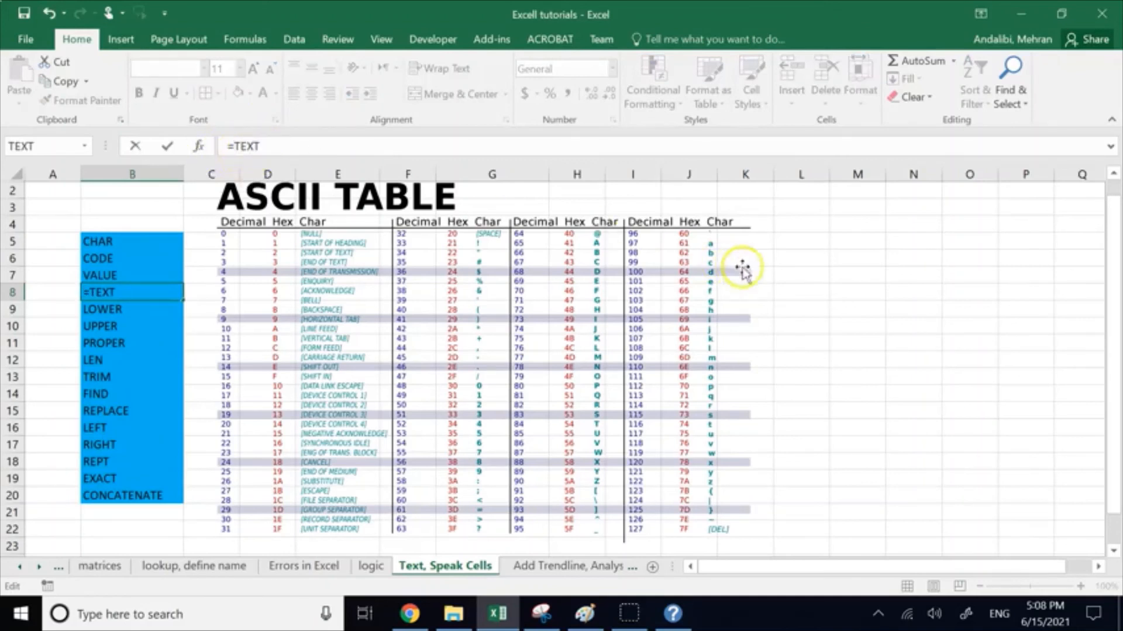
Step: Start a TEXT formula in L6 and open the help article for the function from its arguments dialog
left_click(797, 264)
type("=")
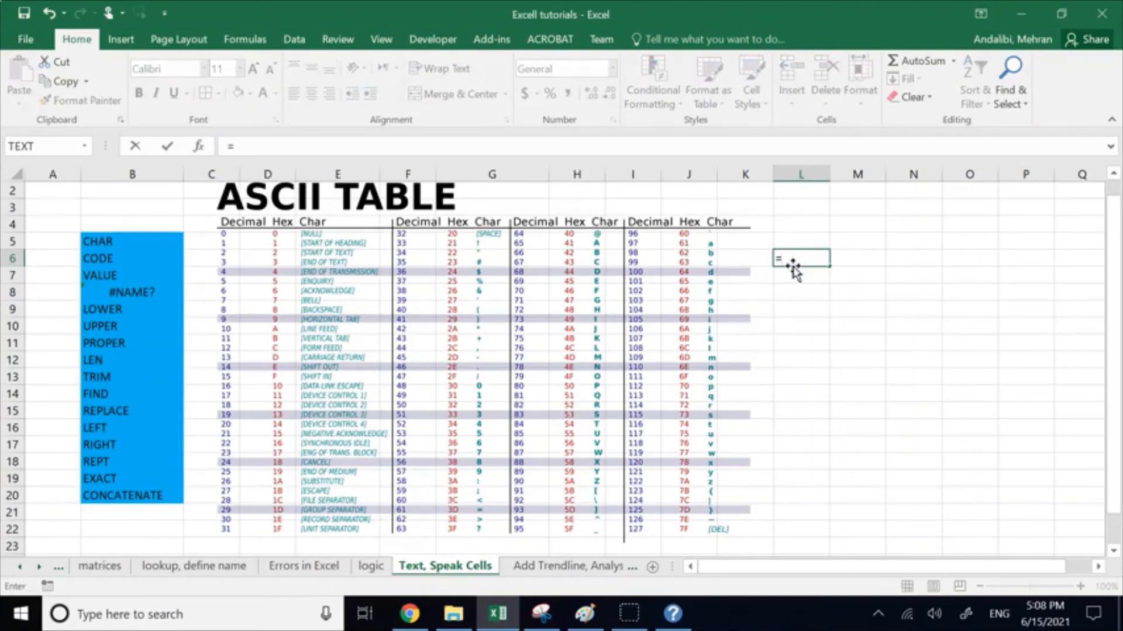
type("tex")
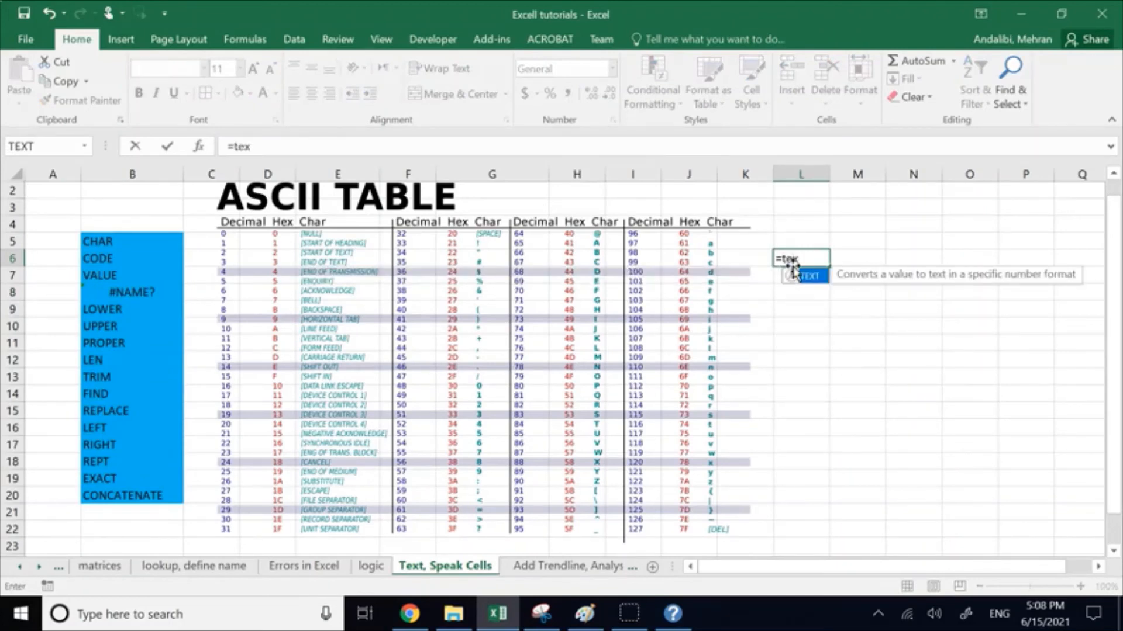
left_click(792, 275)
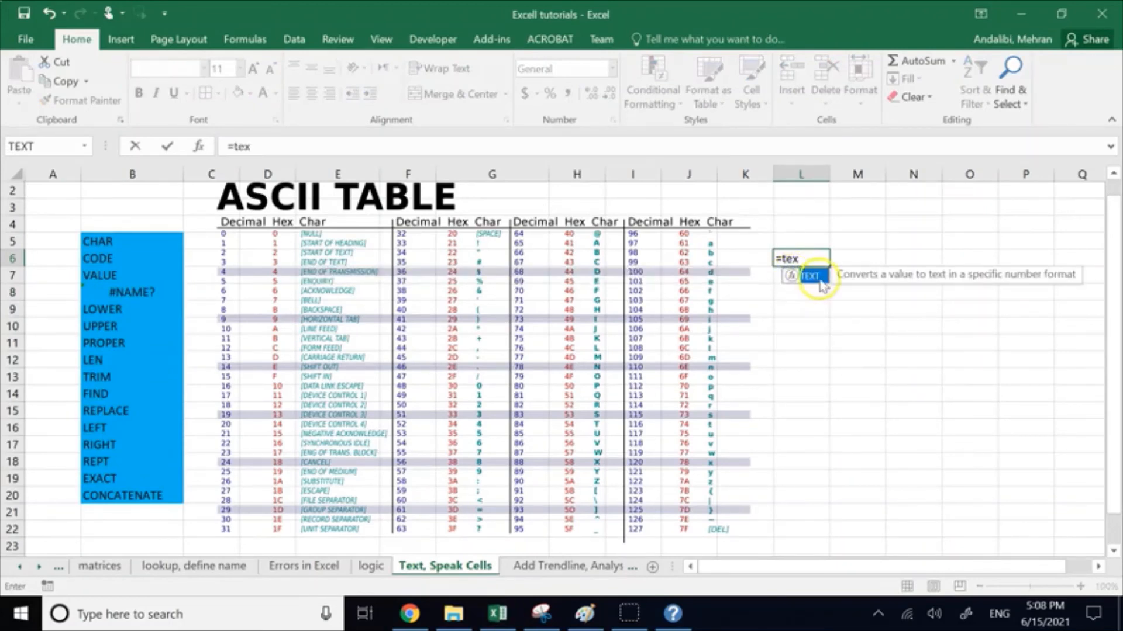
left_click(816, 257)
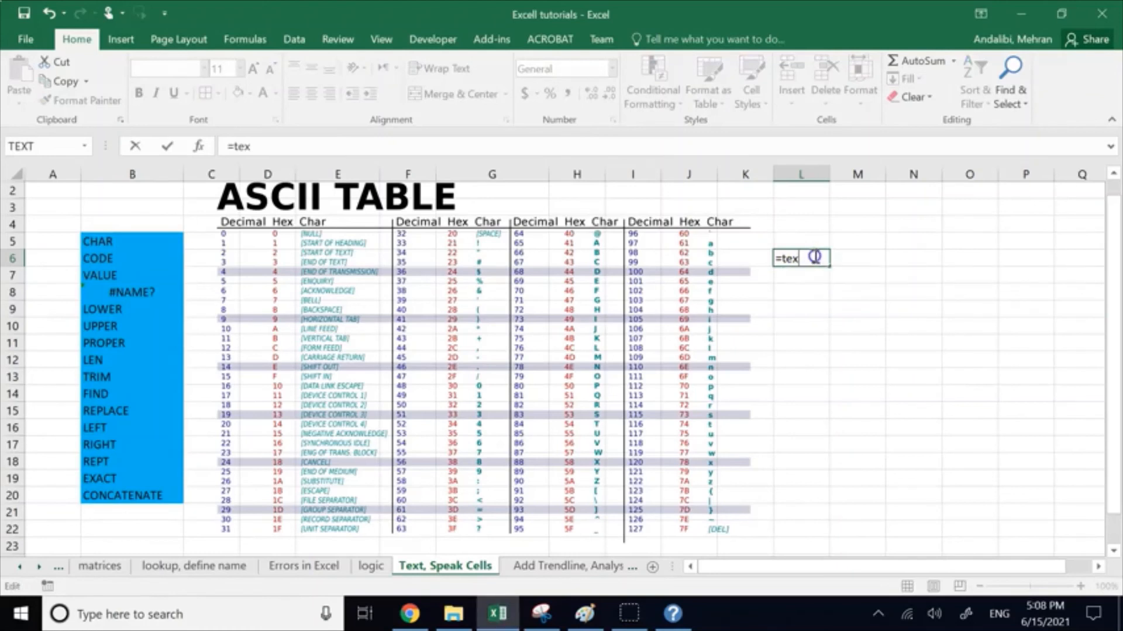
double_click(815, 257)
left_click(814, 257)
type("t")
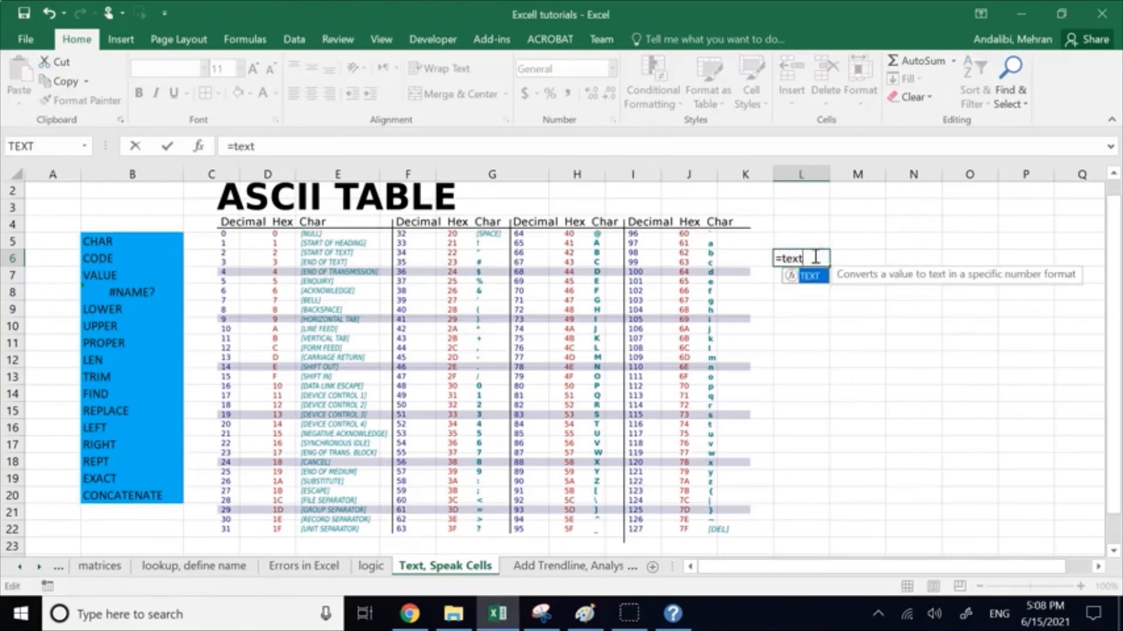
double_click(807, 276)
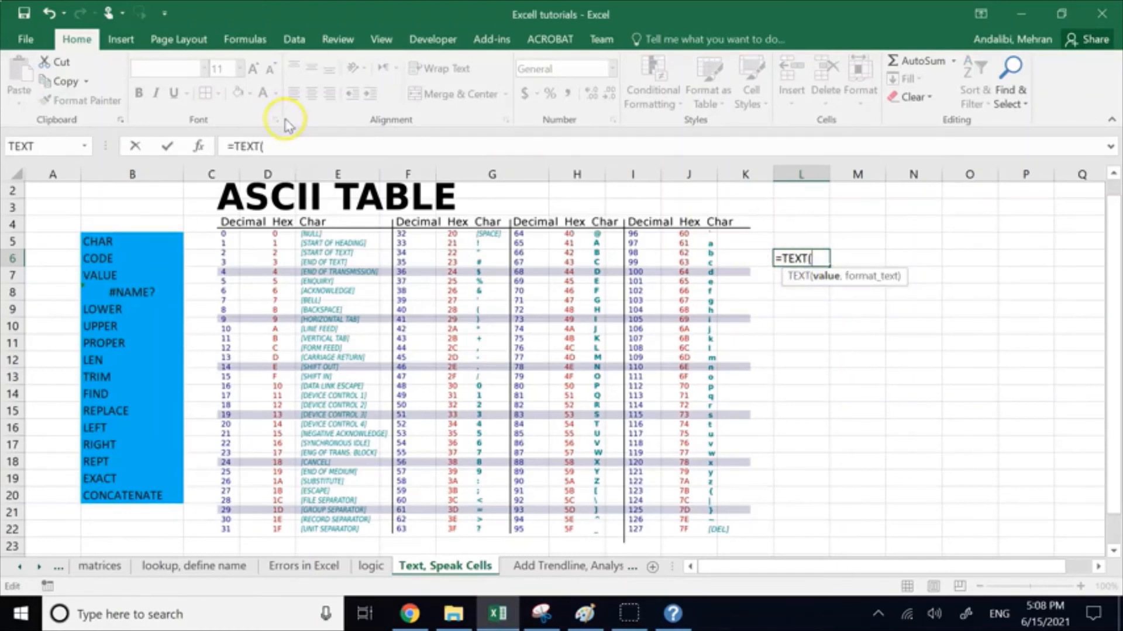
left_click(203, 148)
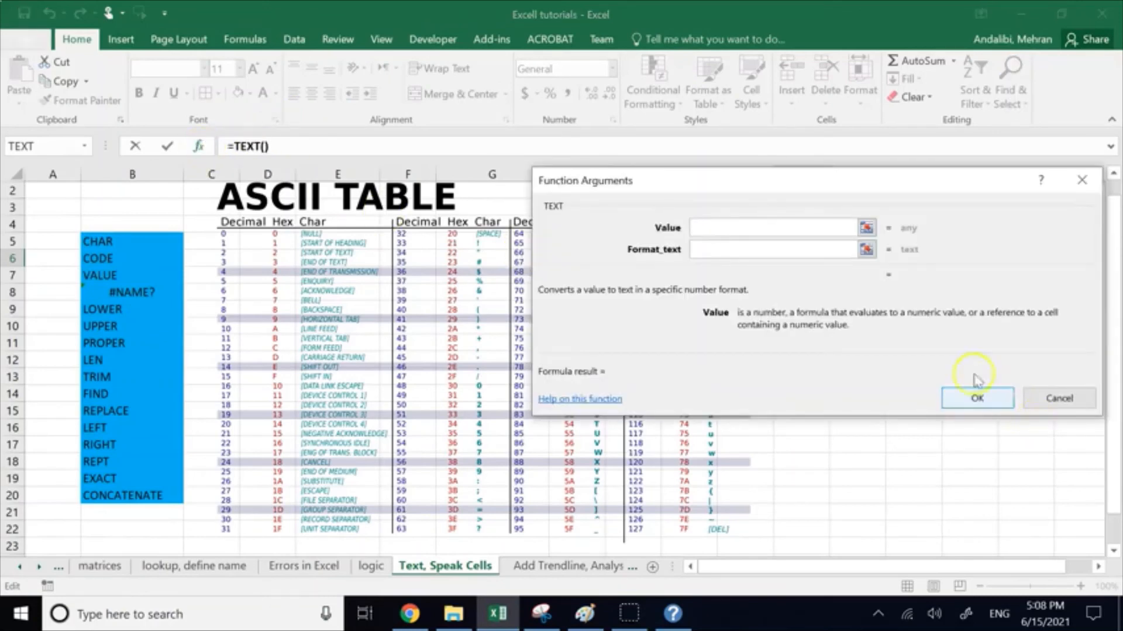
left_click(608, 403)
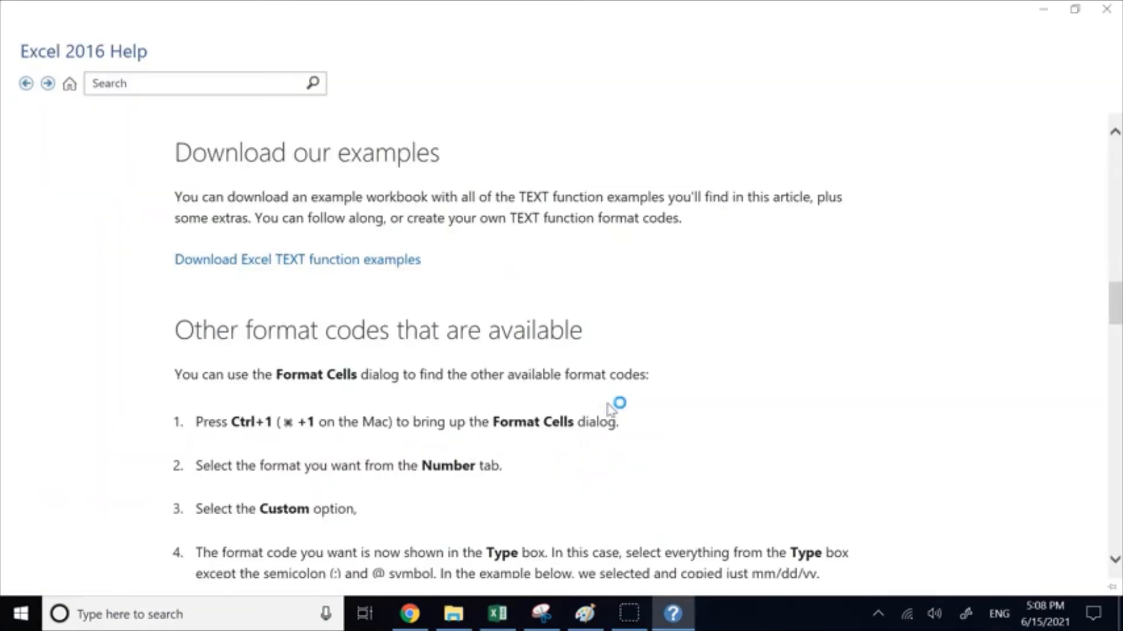
Step: Copy the fraction format code "# ?/?" from the TEXT(4.34) help example and cancel the formula in L6
scroll(614, 407, "down", 7)
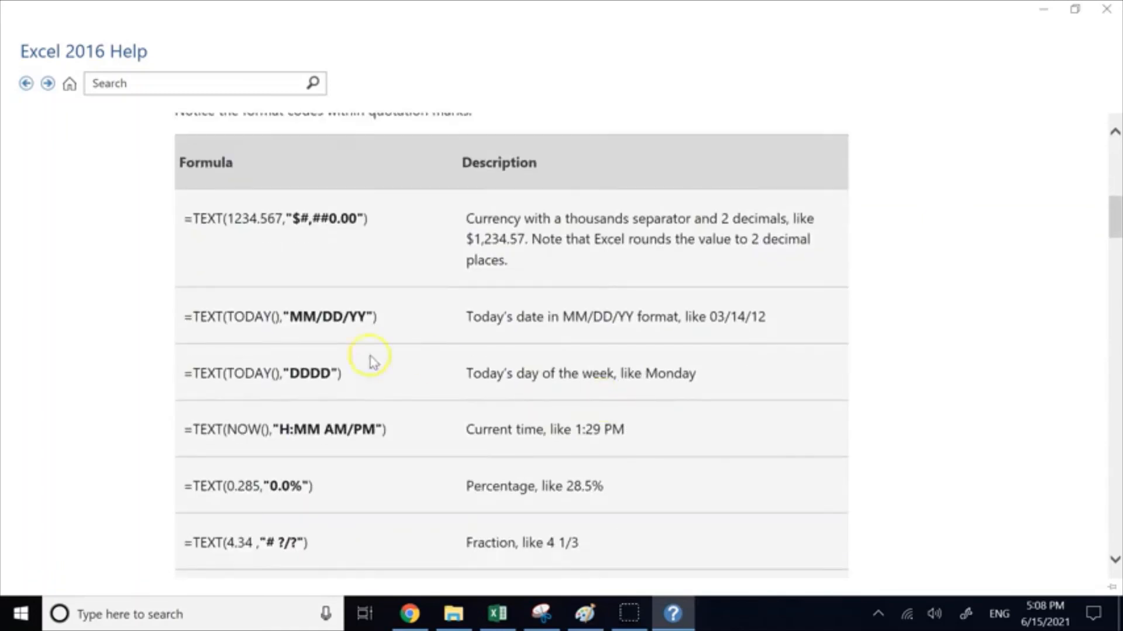
scroll(494, 506, "down", 1)
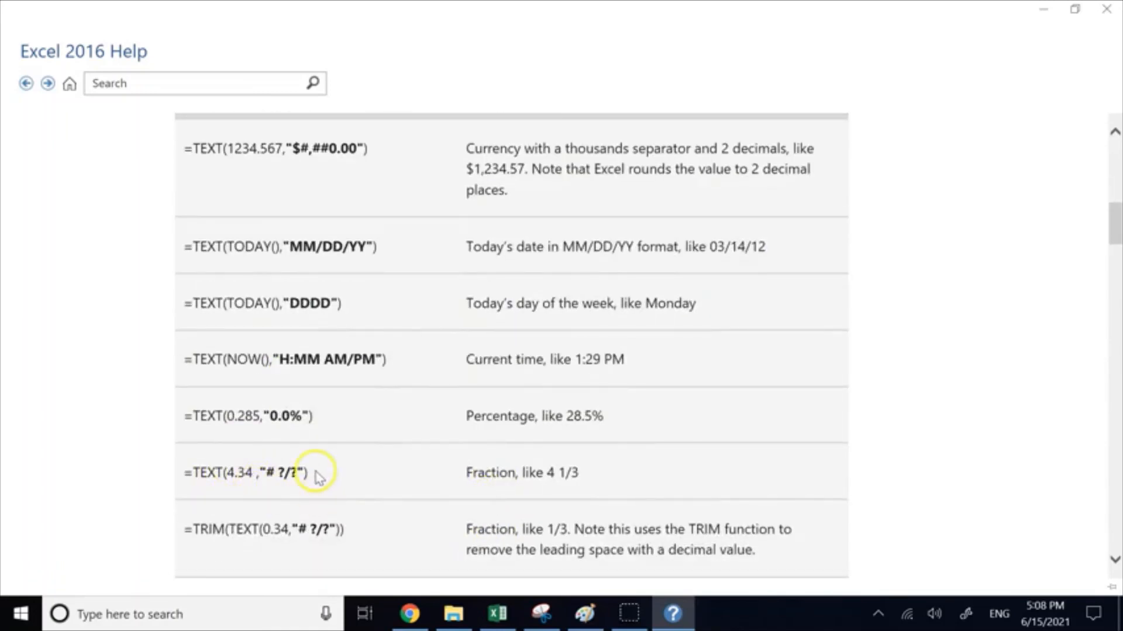
scroll(318, 477, "down", 2)
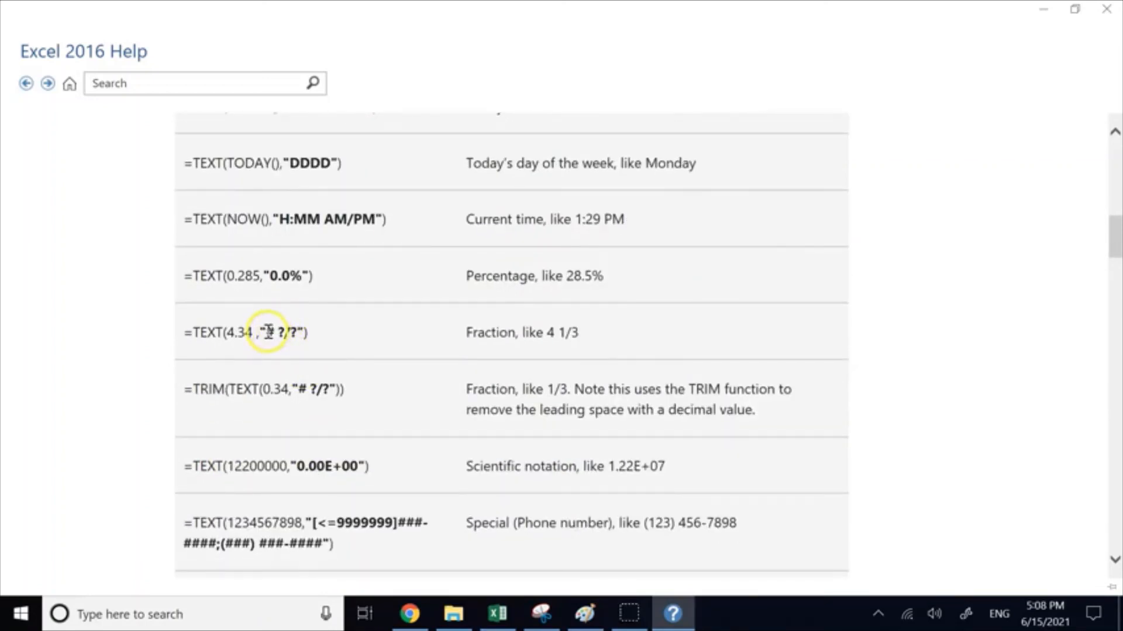
left_click_drag(268, 332, 303, 339)
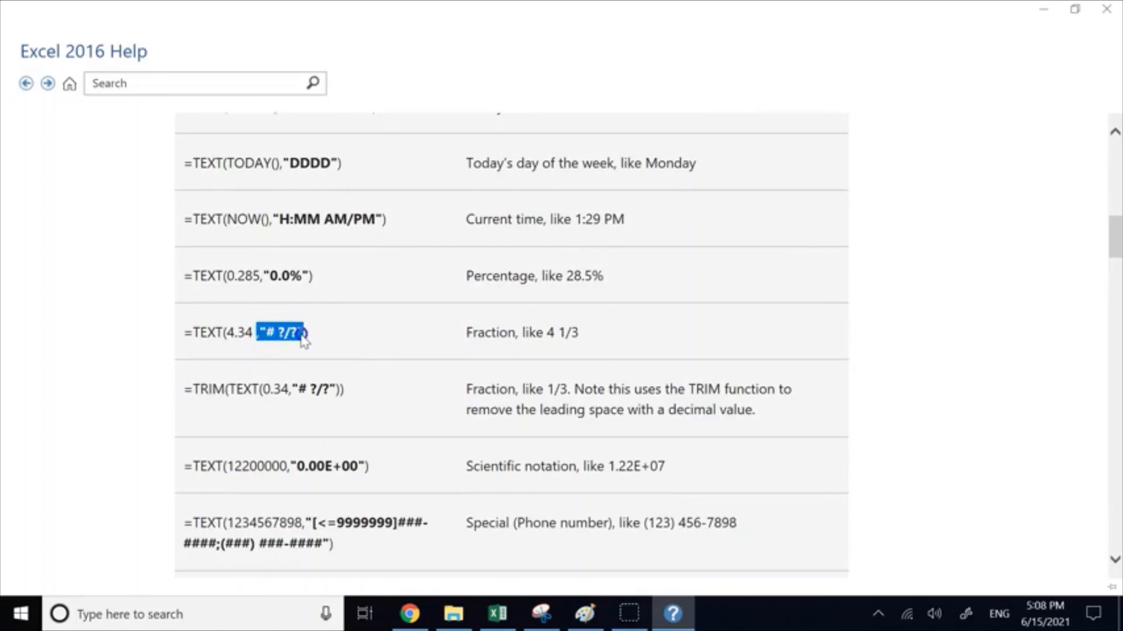
left_click(1044, 8)
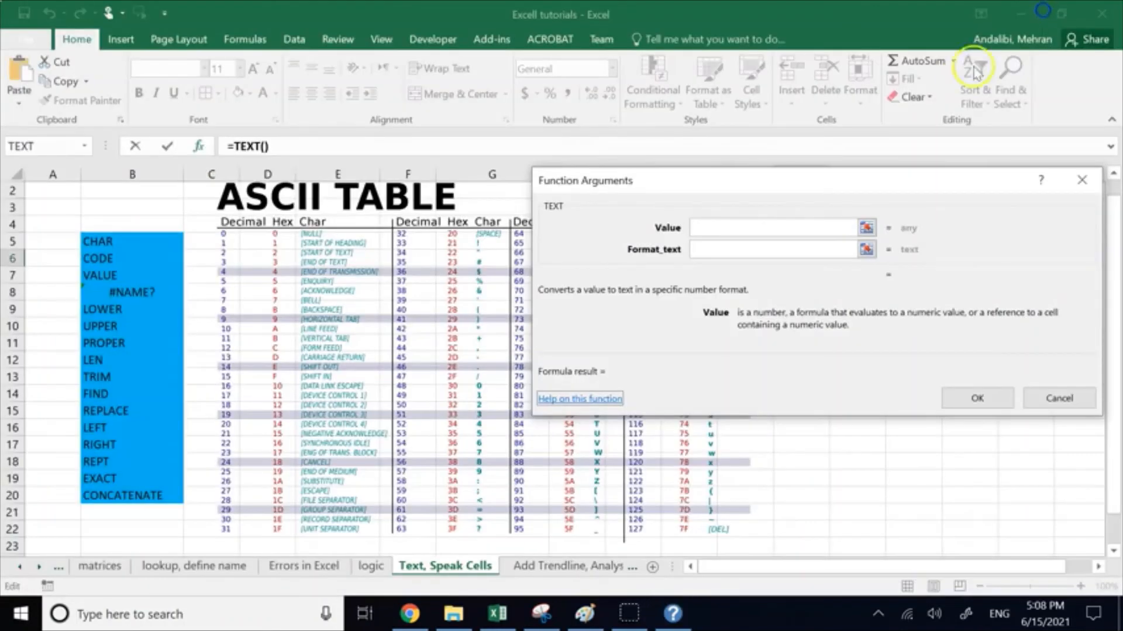
left_click(1043, 397)
Step: Enter 0.333 in M7 and try the formula =TEXT(M7,,"# ?/?") in O7
left_click(849, 275)
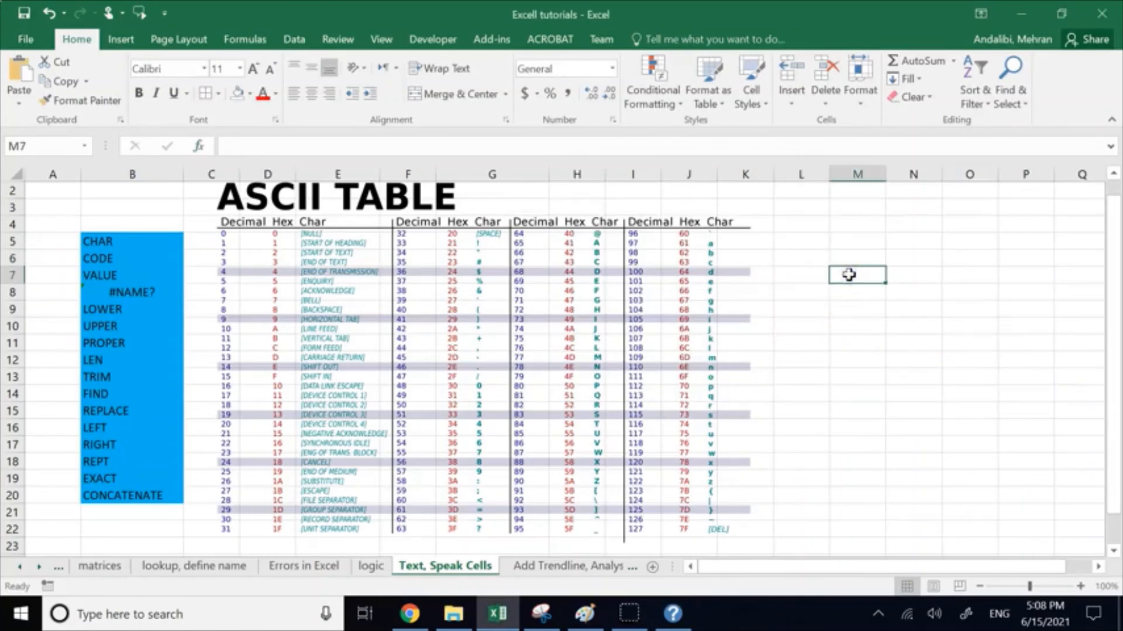
type("0.333")
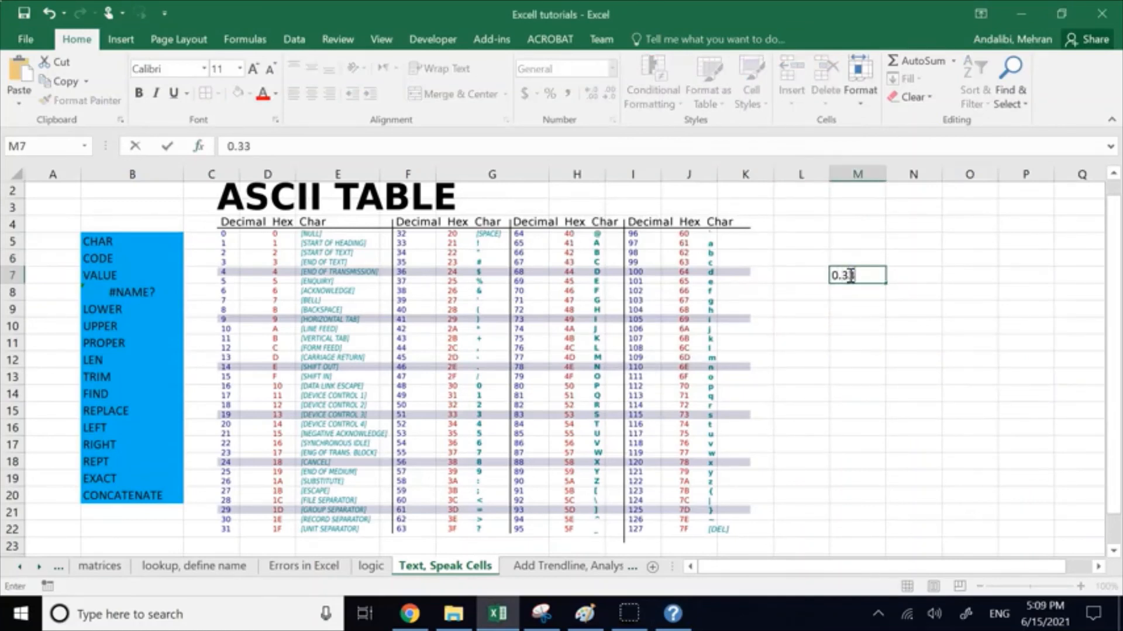
left_click(965, 275)
type("=te")
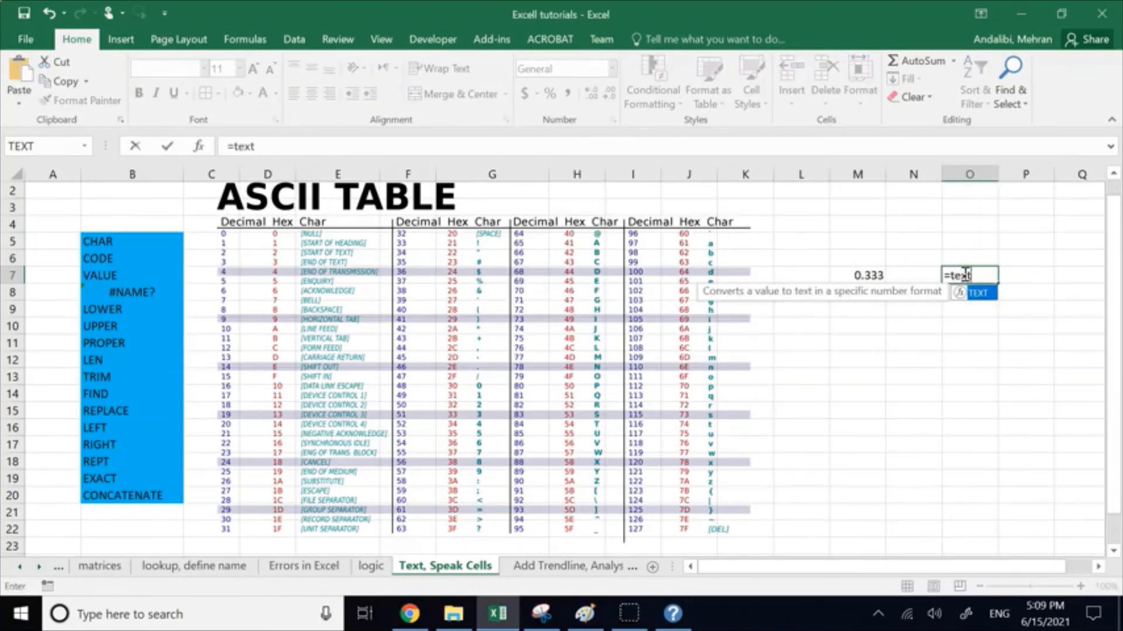
type("xt")
double_click(981, 293)
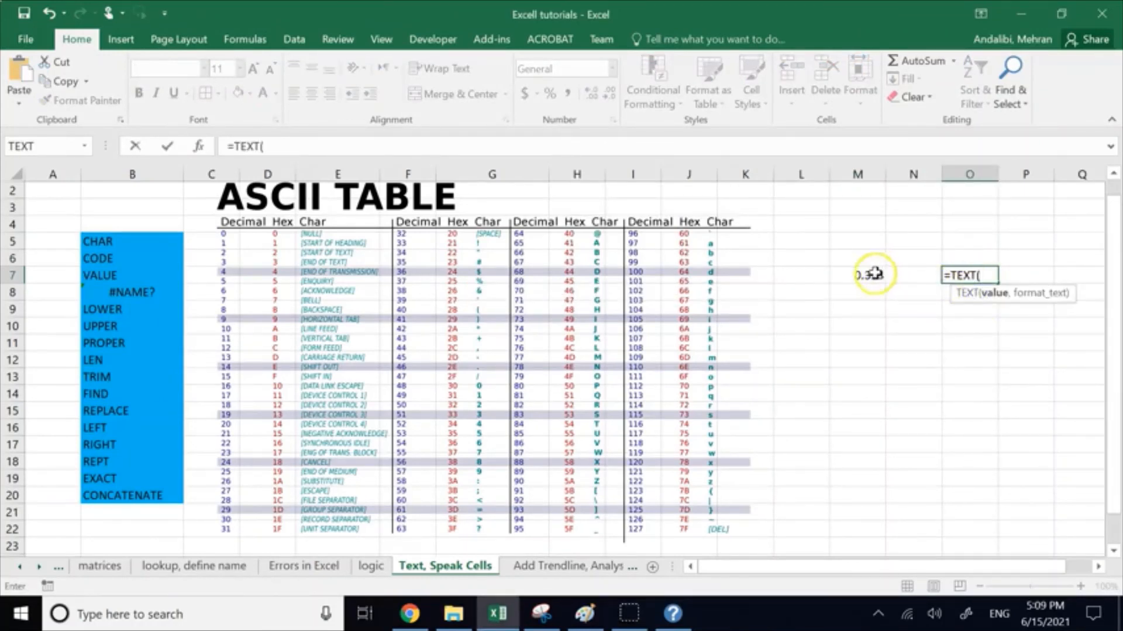
left_click(874, 274)
type(",,\"# ?/?\"")
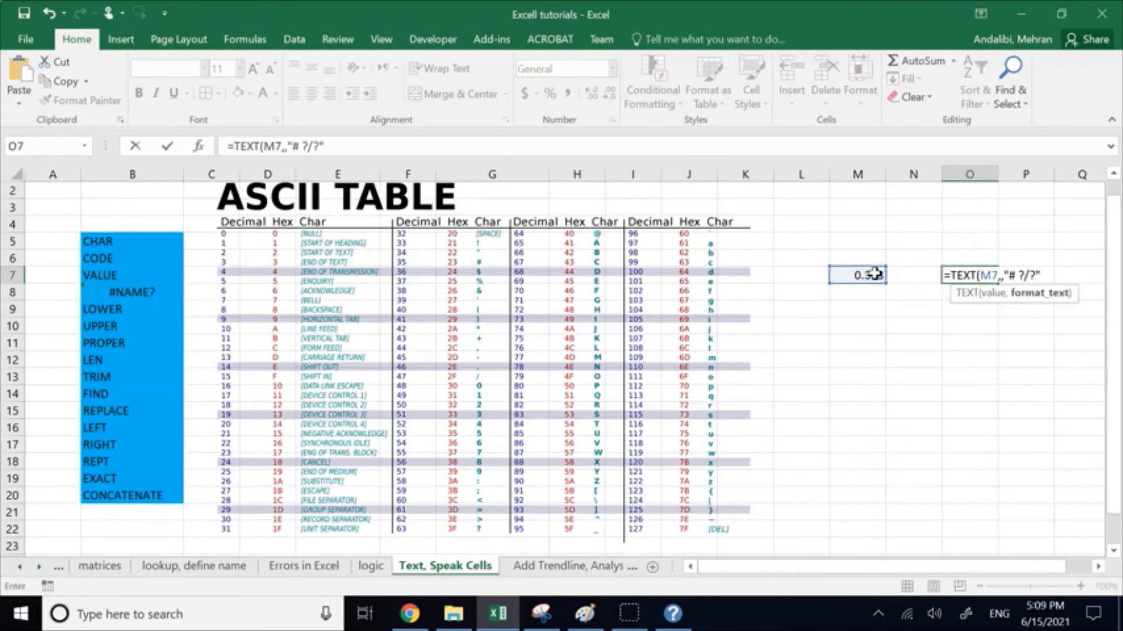
type(")")
key("Return")
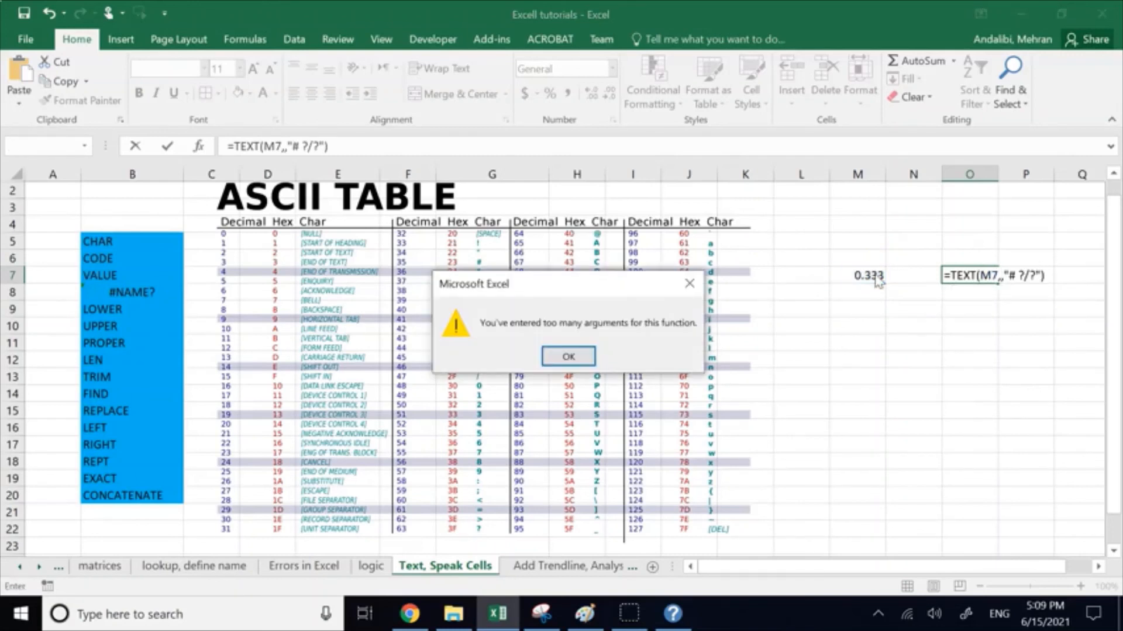
left_click(570, 357)
Step: Correct the formula in O7 to =TEXT(M7,"# ?/?")
left_click(1004, 281)
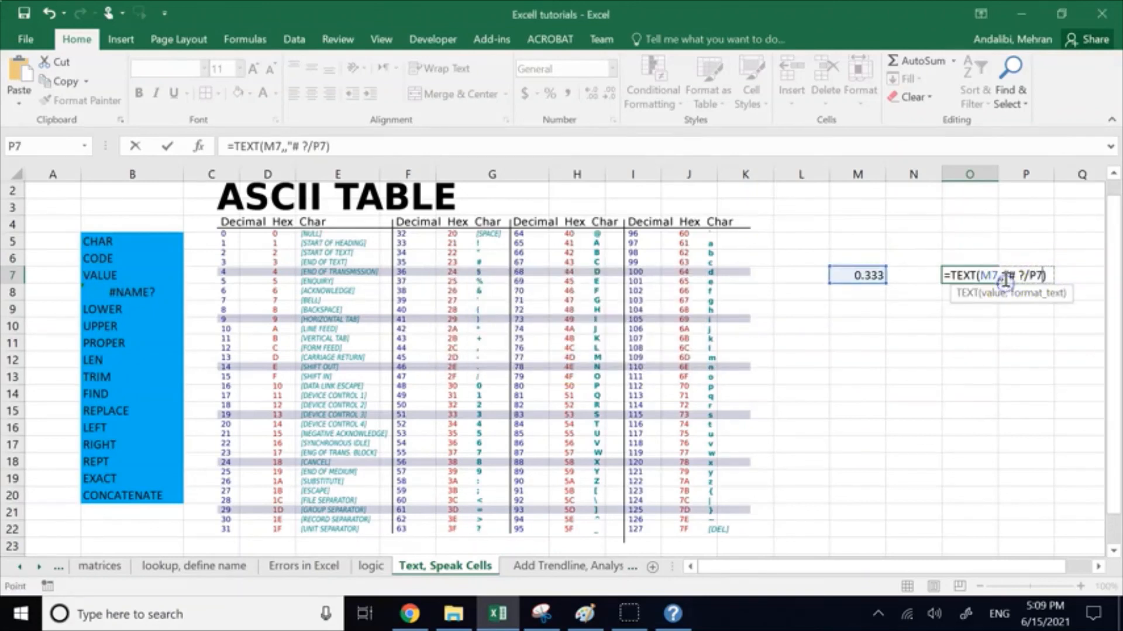
left_click(1004, 277)
key("BackSpace")
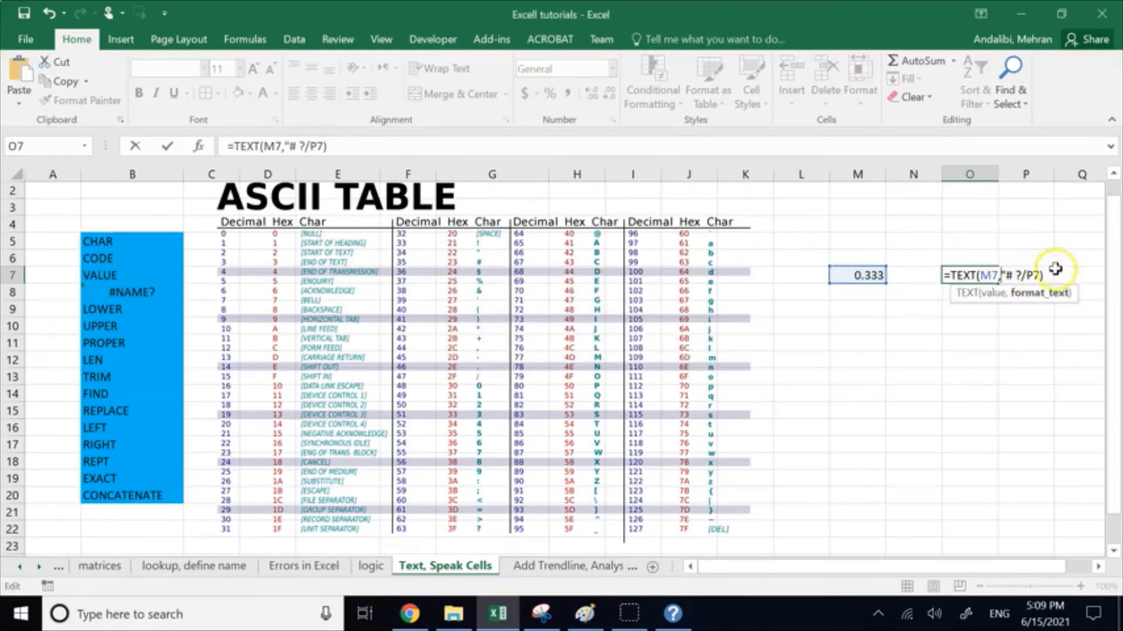
key("Return")
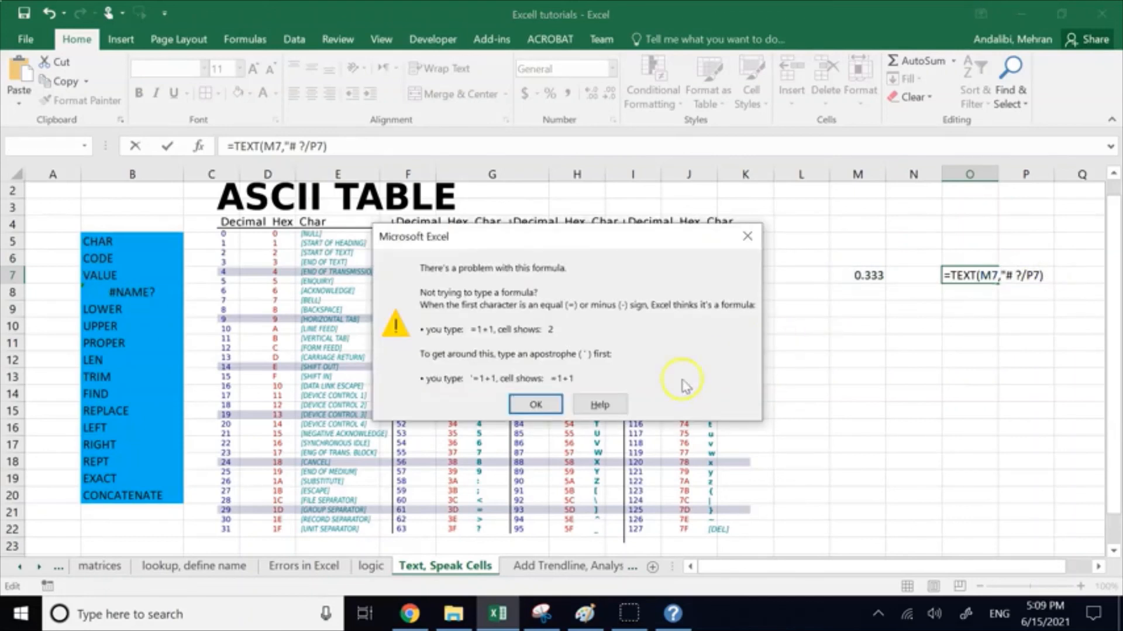
left_click(536, 404)
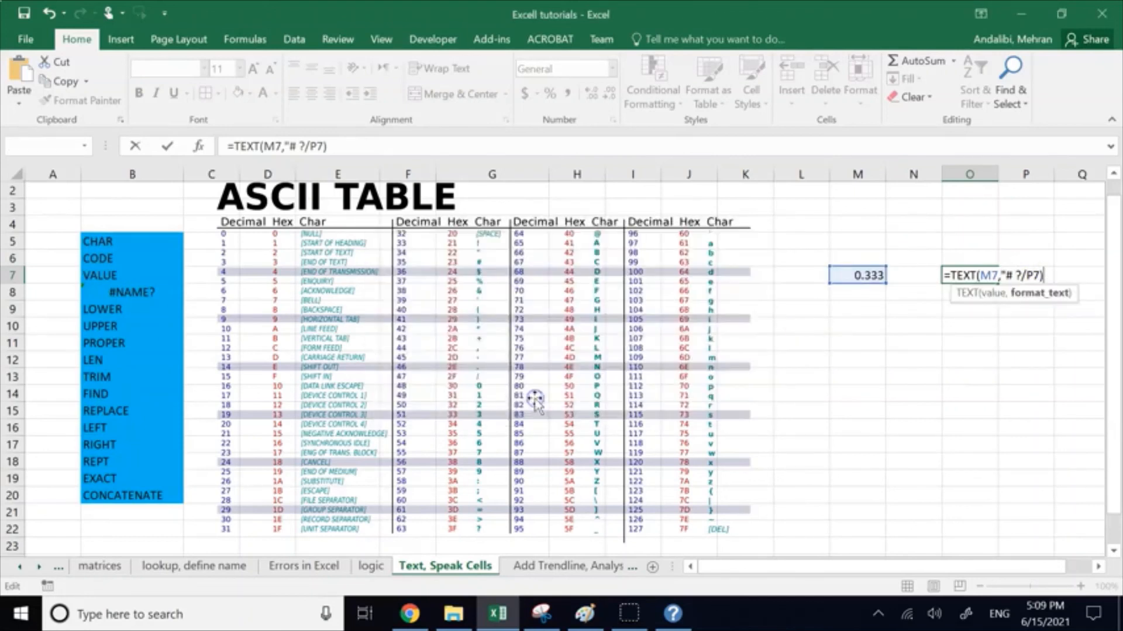
left_click(1038, 271)
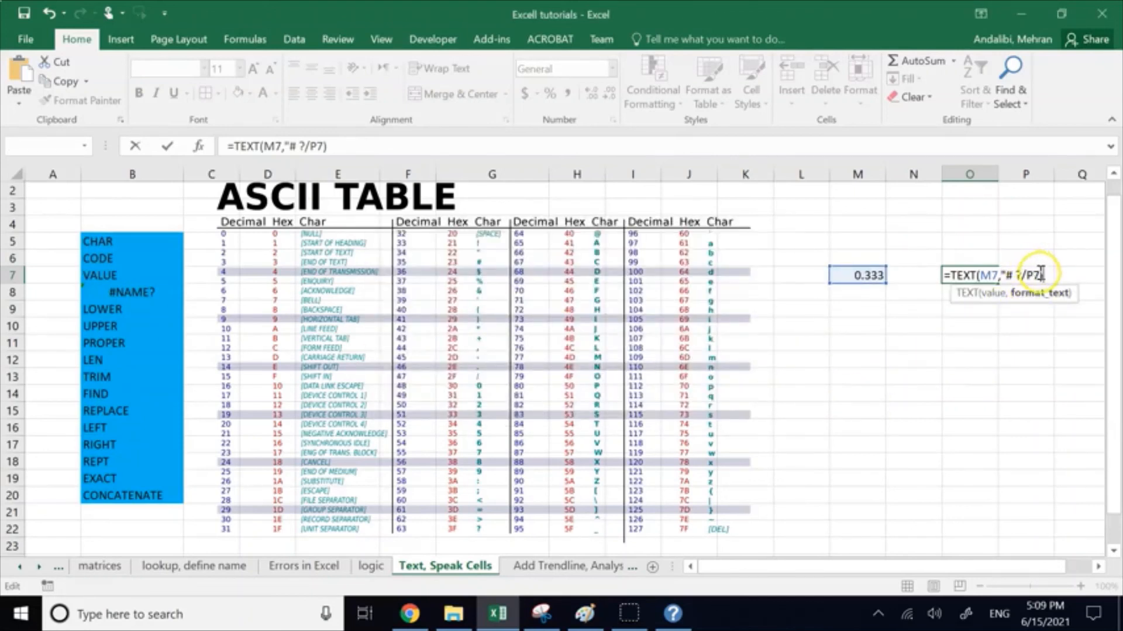
key("BackSpace")
key("BackSpace")
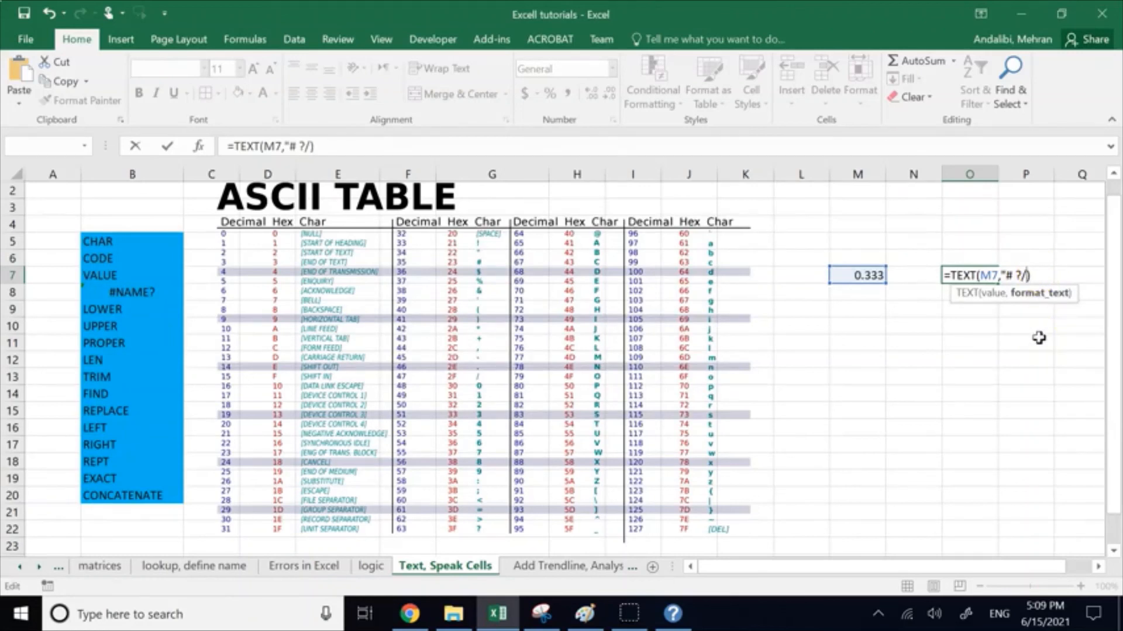
type("?\"")
key("Return")
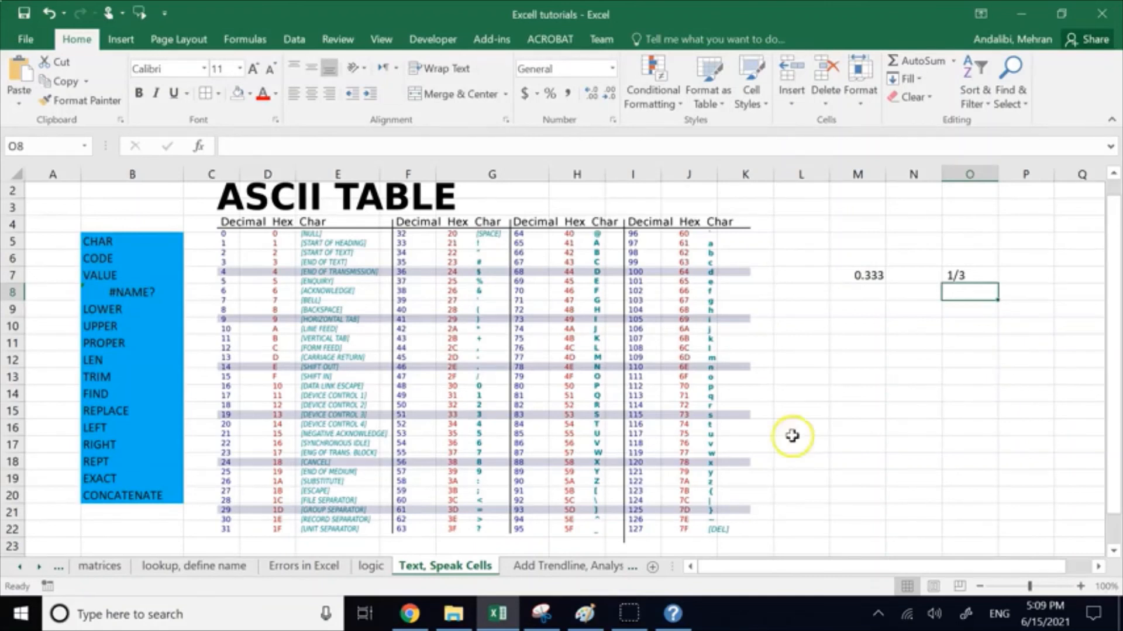
Step: Clear the TEXT example from the range M6:O9
left_click(902, 396)
left_click_drag(842, 257, 991, 301)
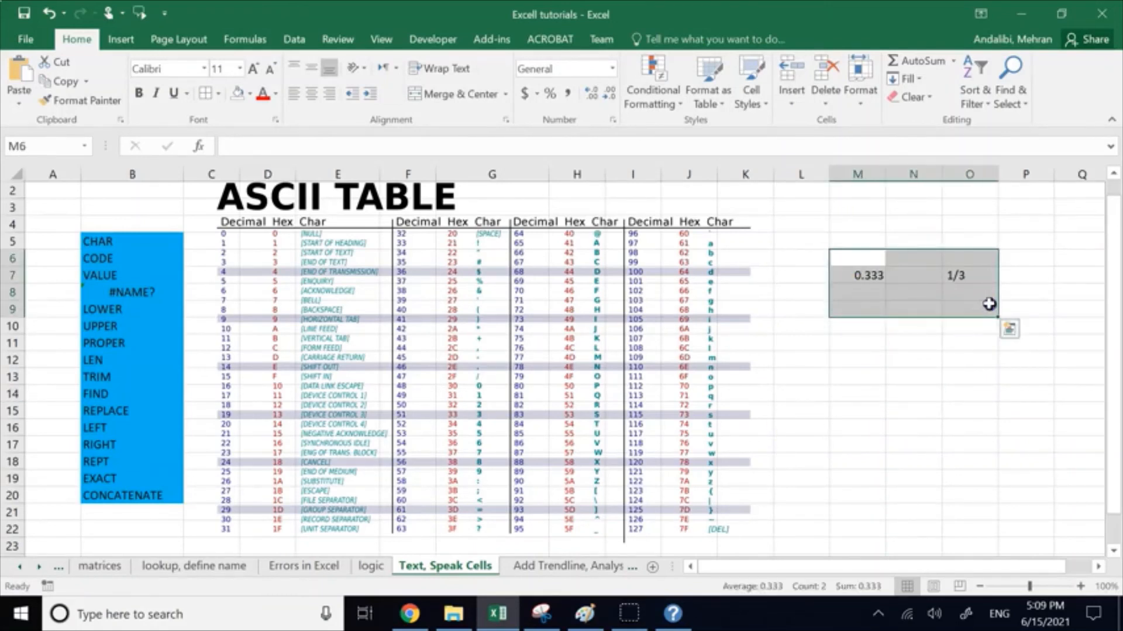
key("Delete")
Step: Replace the broken formula in B8 with the plain label TEXT in the function list
double_click(144, 294)
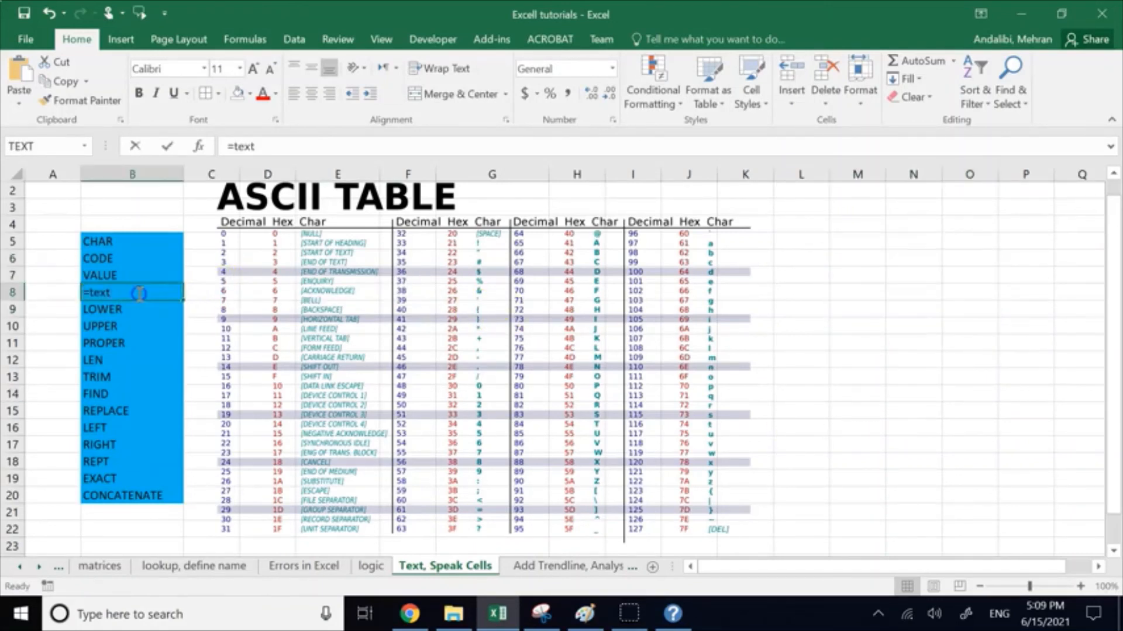
key("BackSpace")
key("BackSpace")
key("BackSpace")
key("BackSpace")
key("BackSpace")
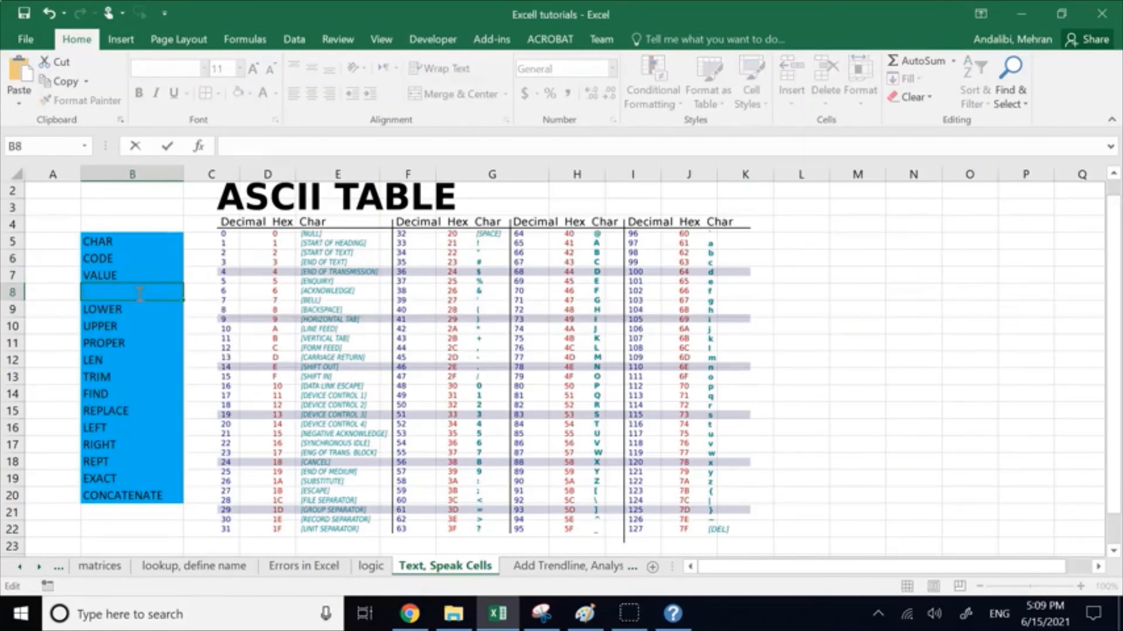
type("TEXT")
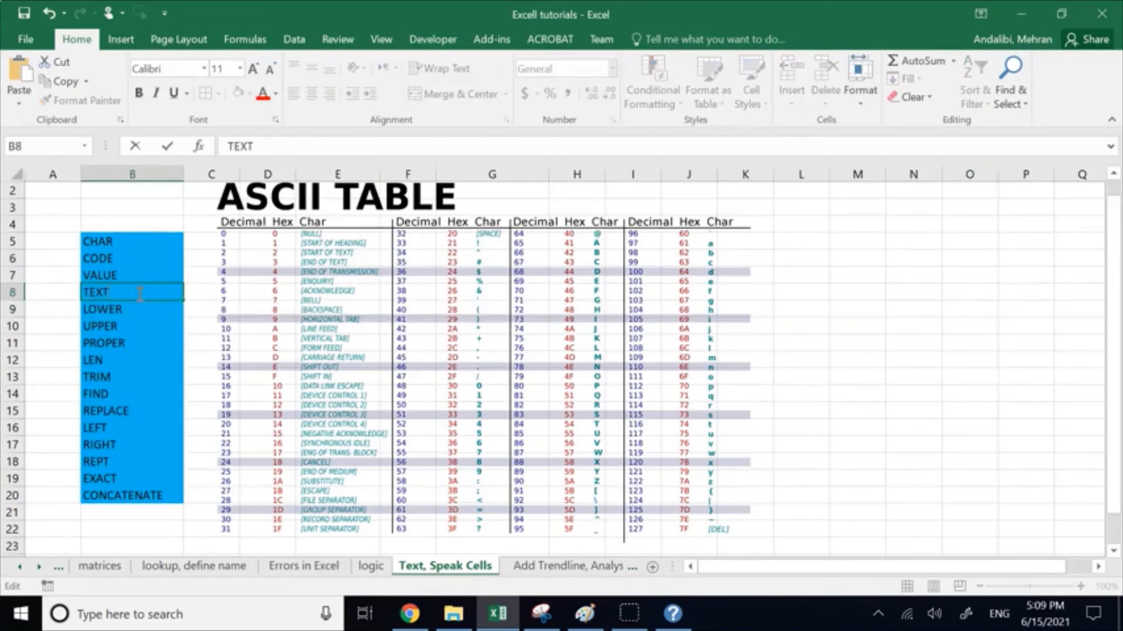
left_click(839, 392)
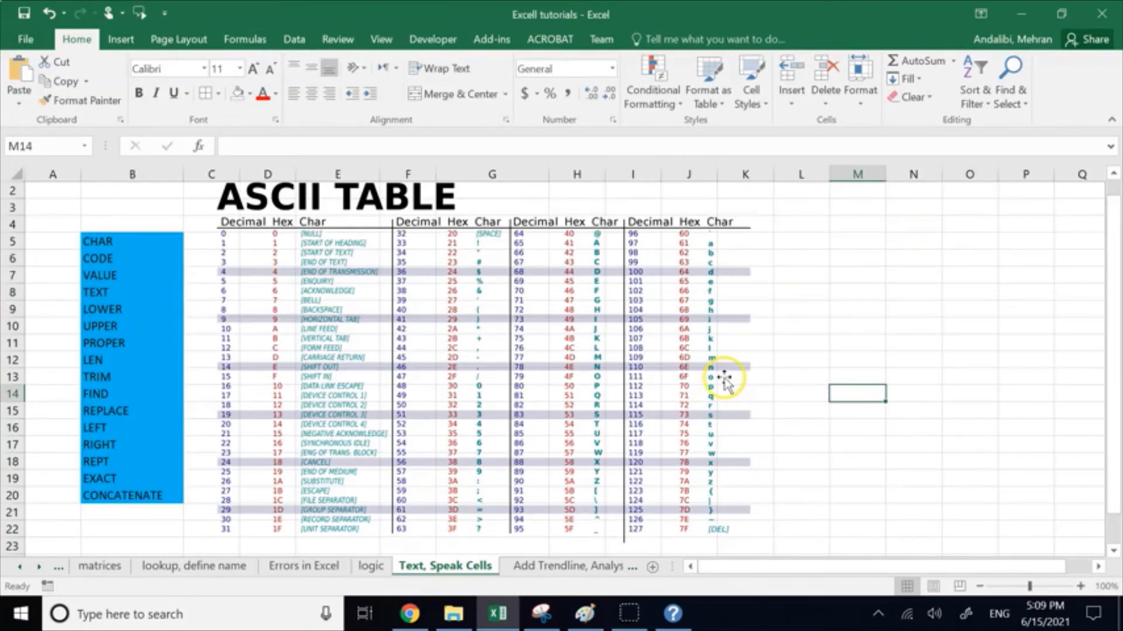
left_click(108, 277)
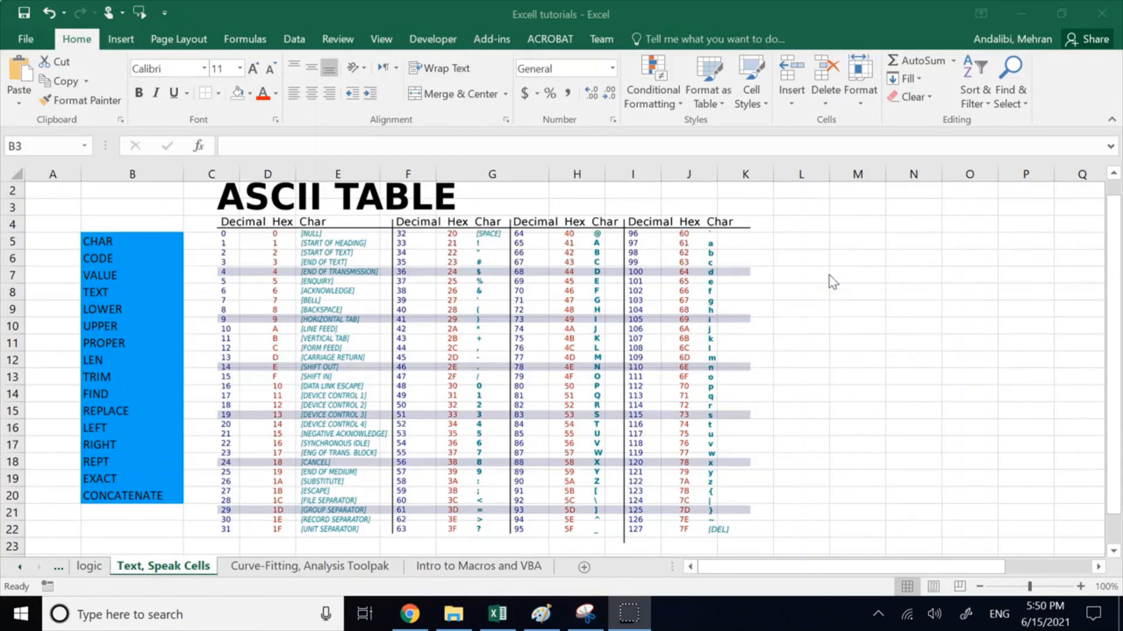
Step: Search Excel Help for "value" and open the VALUE function article
left_click(869, 313)
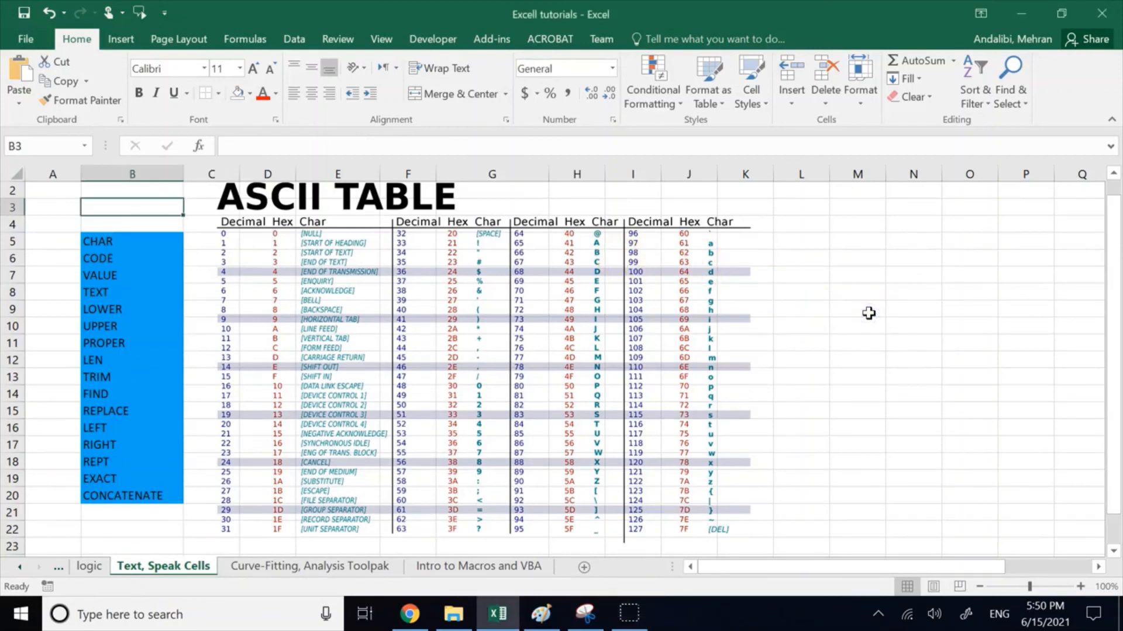
key("F1")
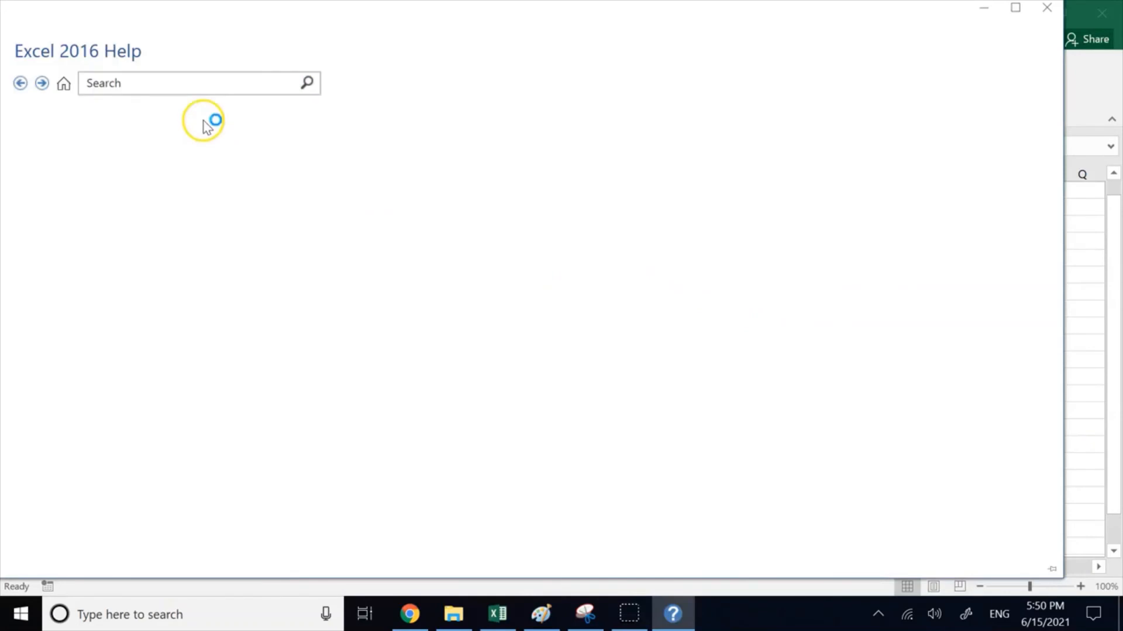
left_click(205, 86)
type("value")
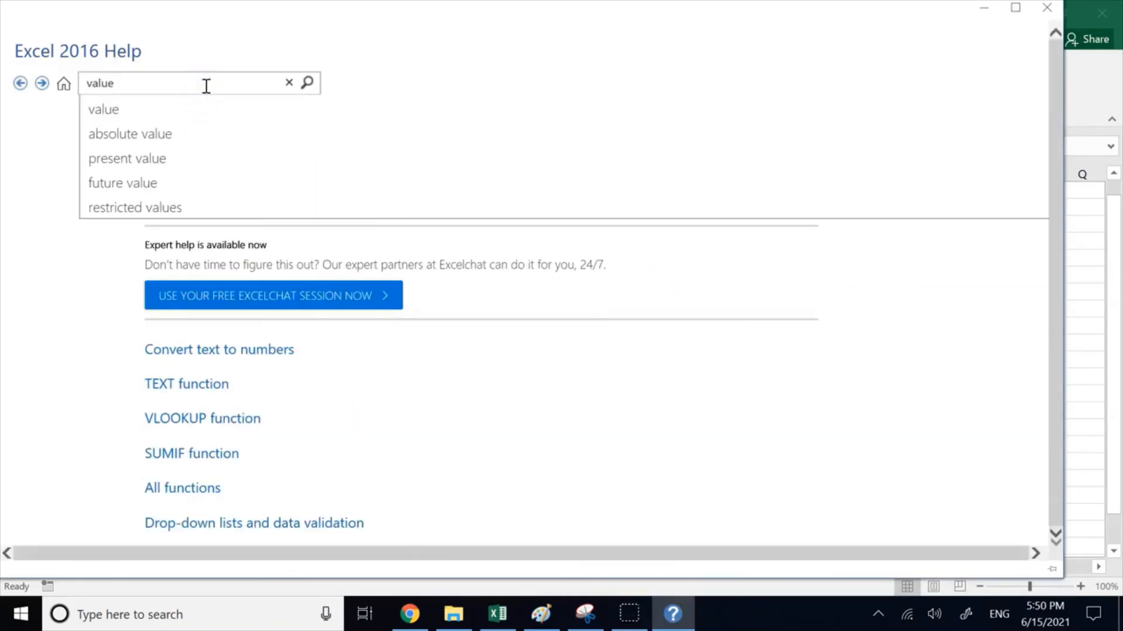
key("Return")
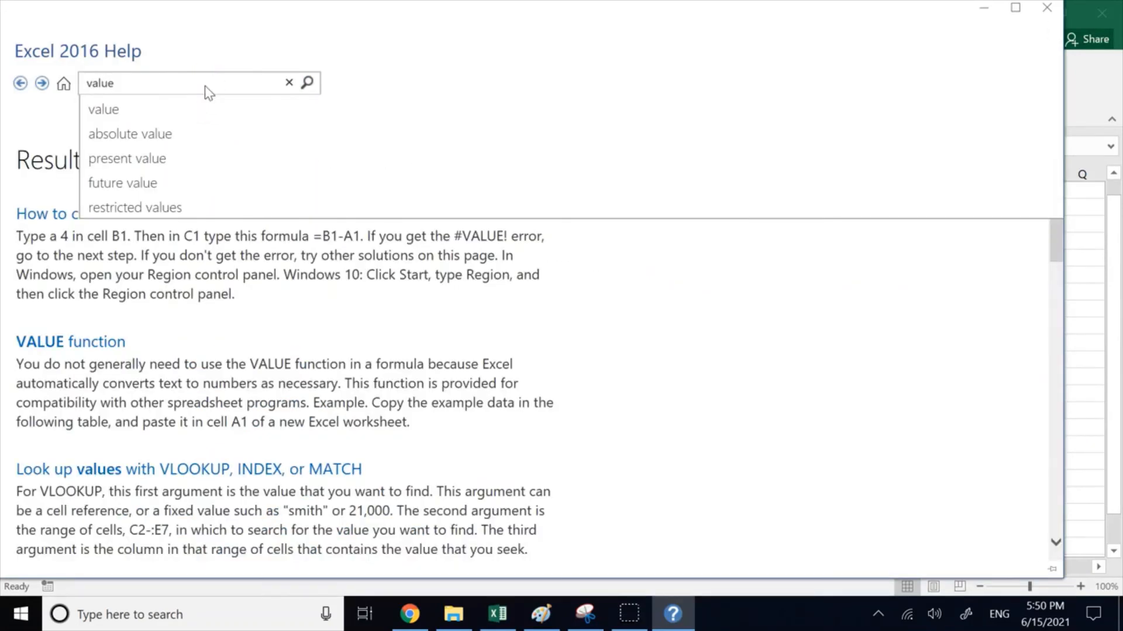
left_click(69, 343)
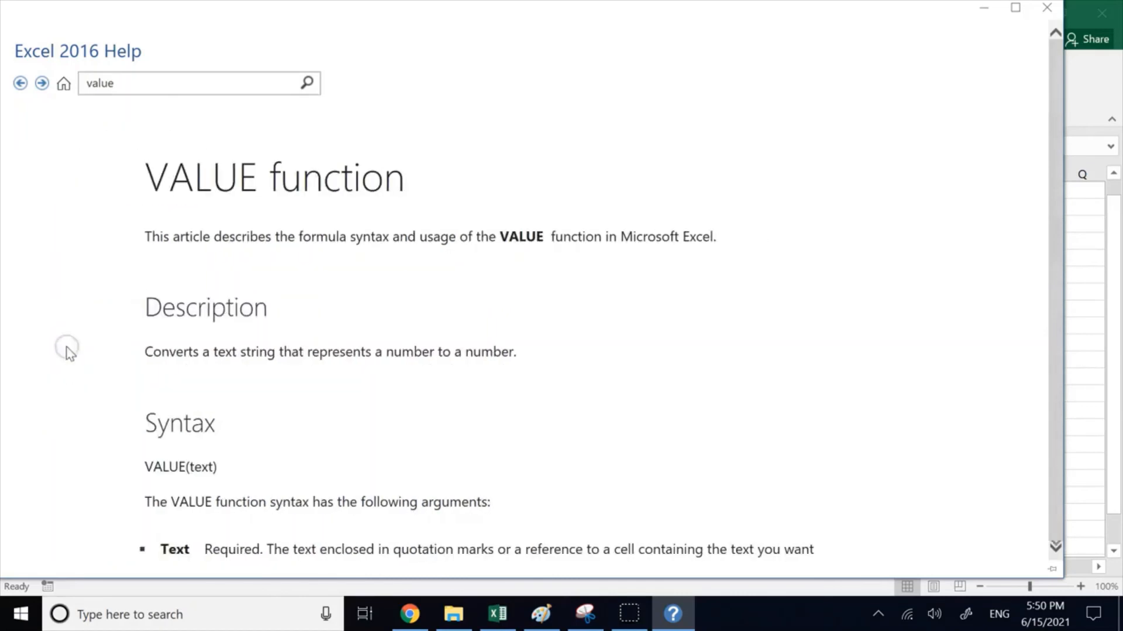
Step: Read the Remarks on the VALUE function, highlighting the passage about automatic conversion of text to numbers
scroll(386, 336, "down", 6)
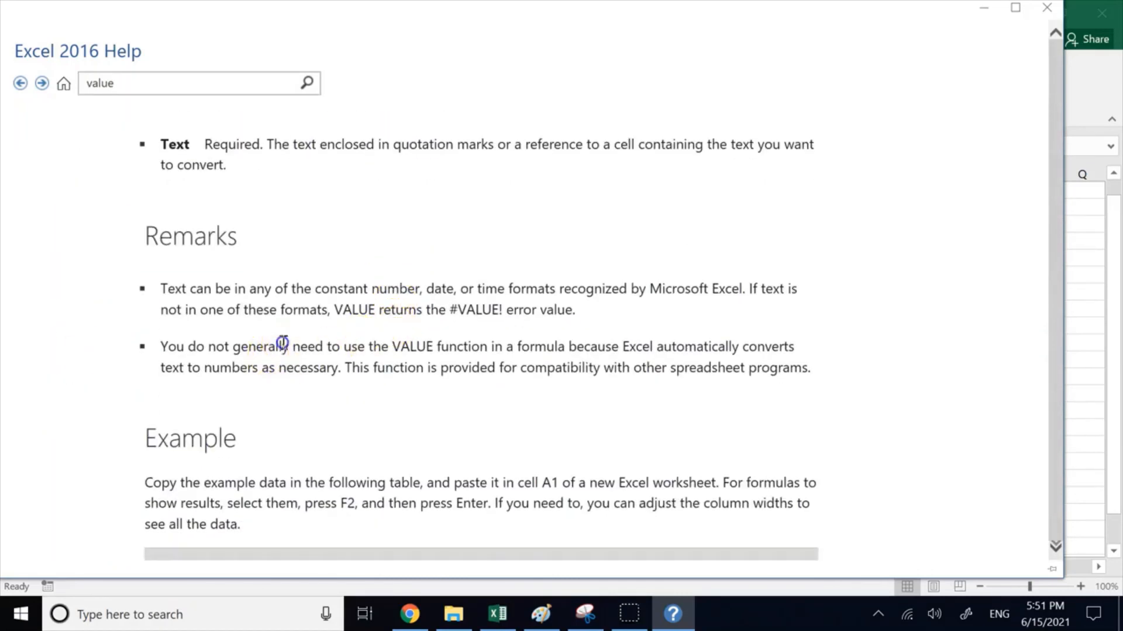
triple_click(283, 347)
left_click(492, 395)
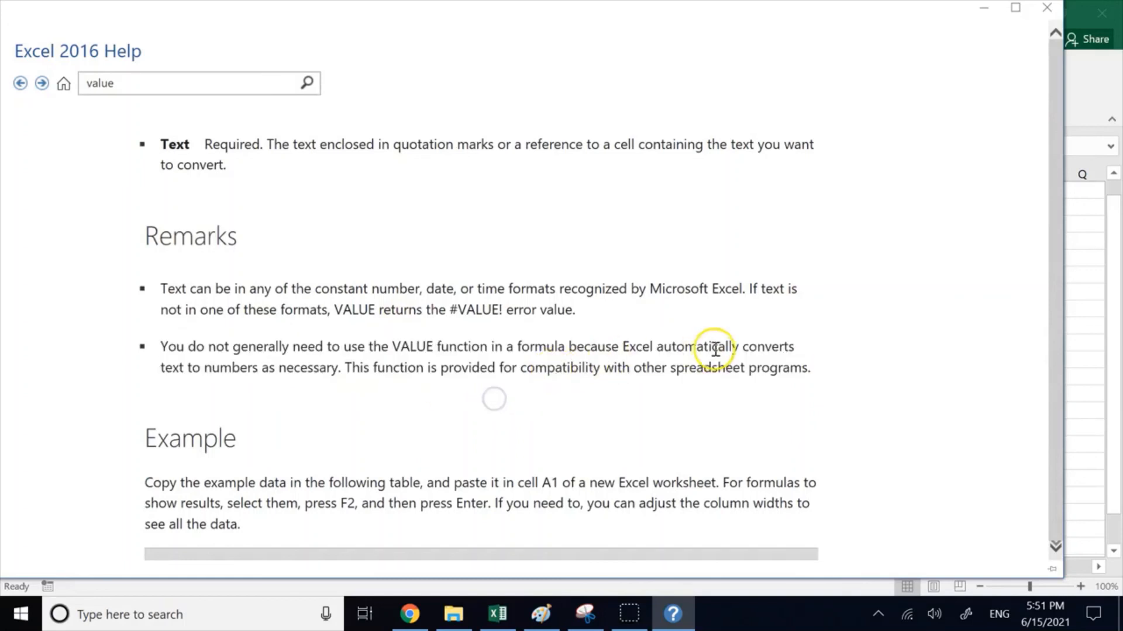
left_click_drag(672, 347, 623, 348)
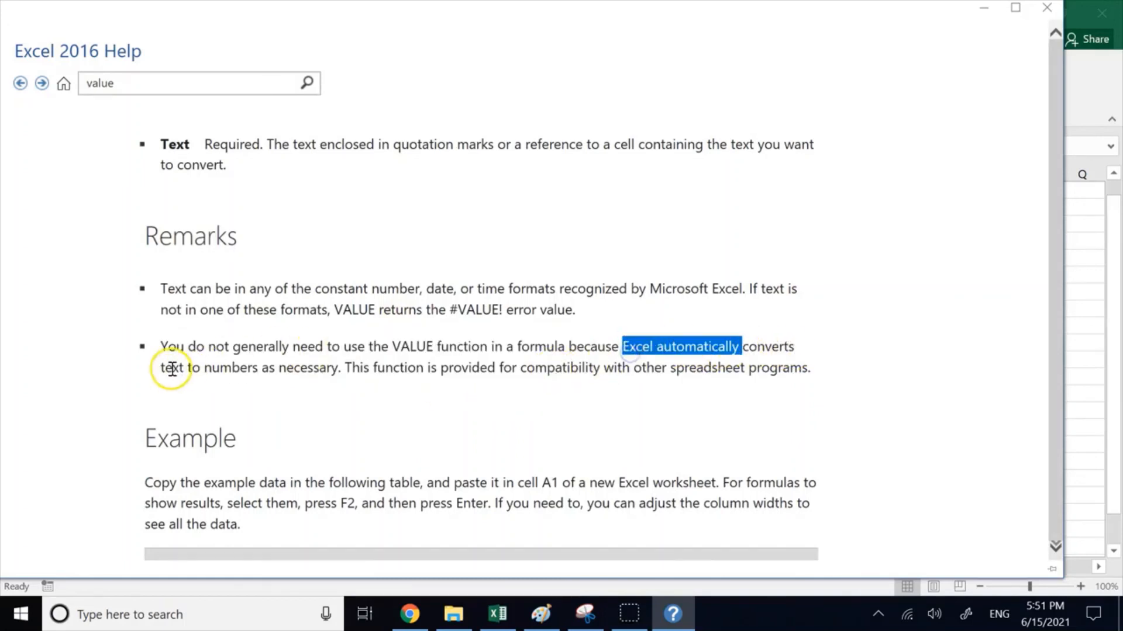
left_click_drag(162, 368, 322, 372)
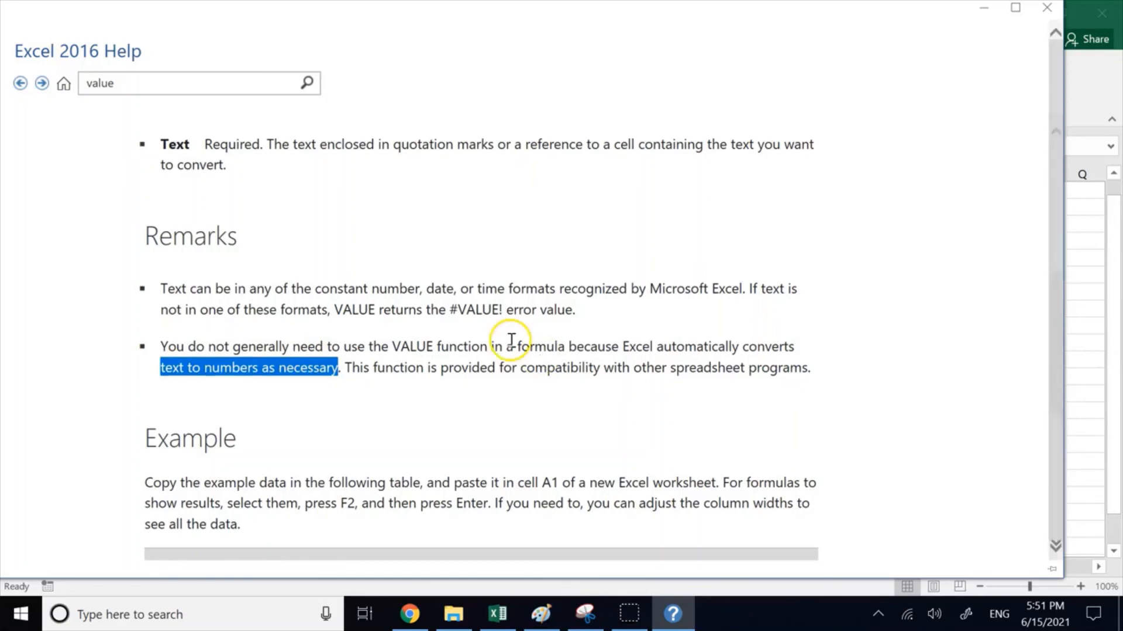
Step: Examine the VALUE example formulas that subtract "12:00:00" from "16:48:00", and minimize the help window
scroll(598, 370, "down", 2)
scroll(597, 370, "down", 4)
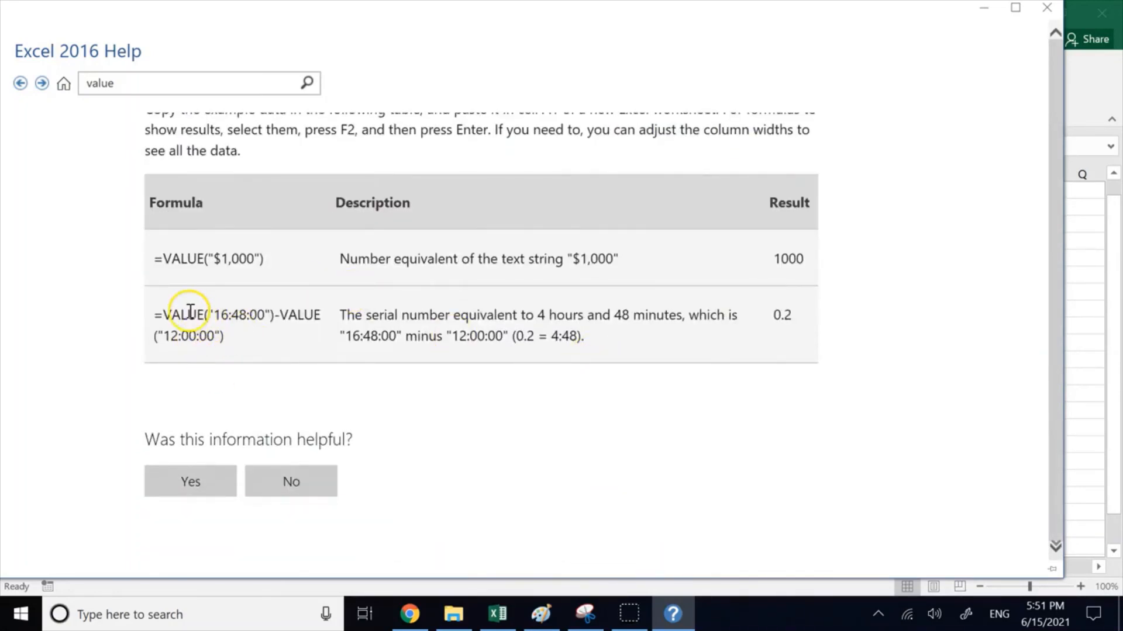
left_click_drag(205, 316, 219, 319)
left_click(246, 313)
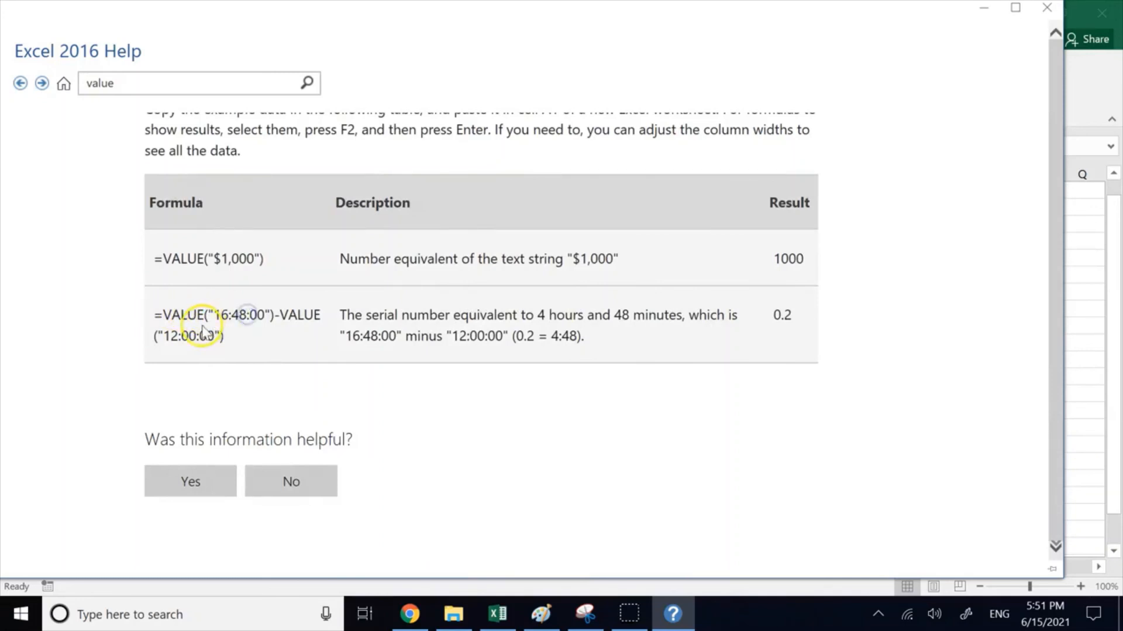
left_click_drag(222, 332, 168, 332)
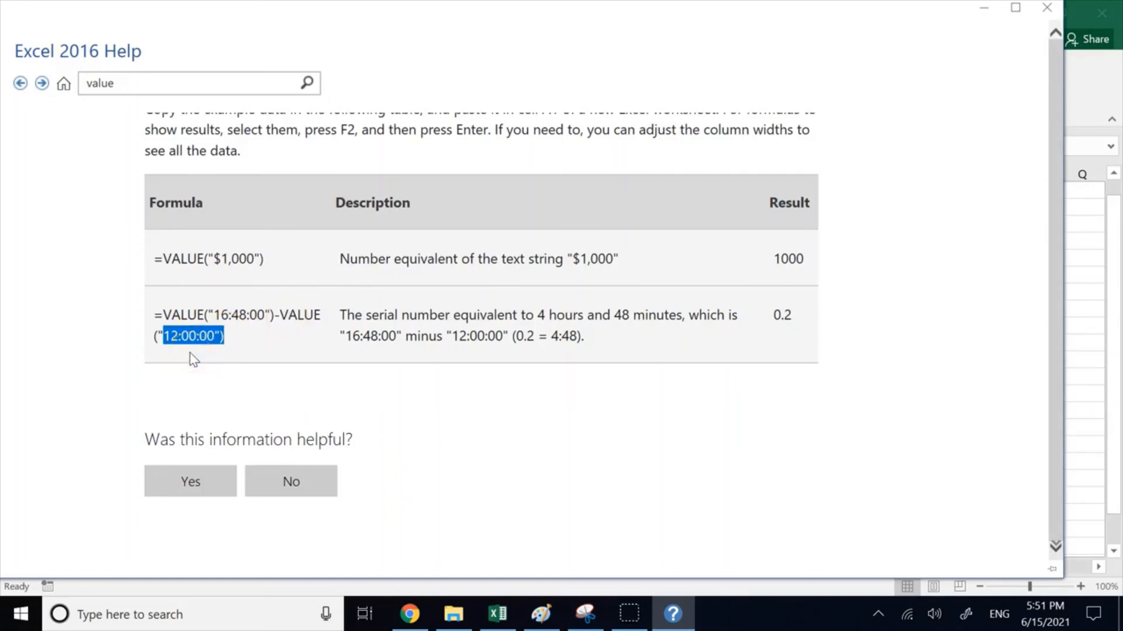
left_click(984, 10)
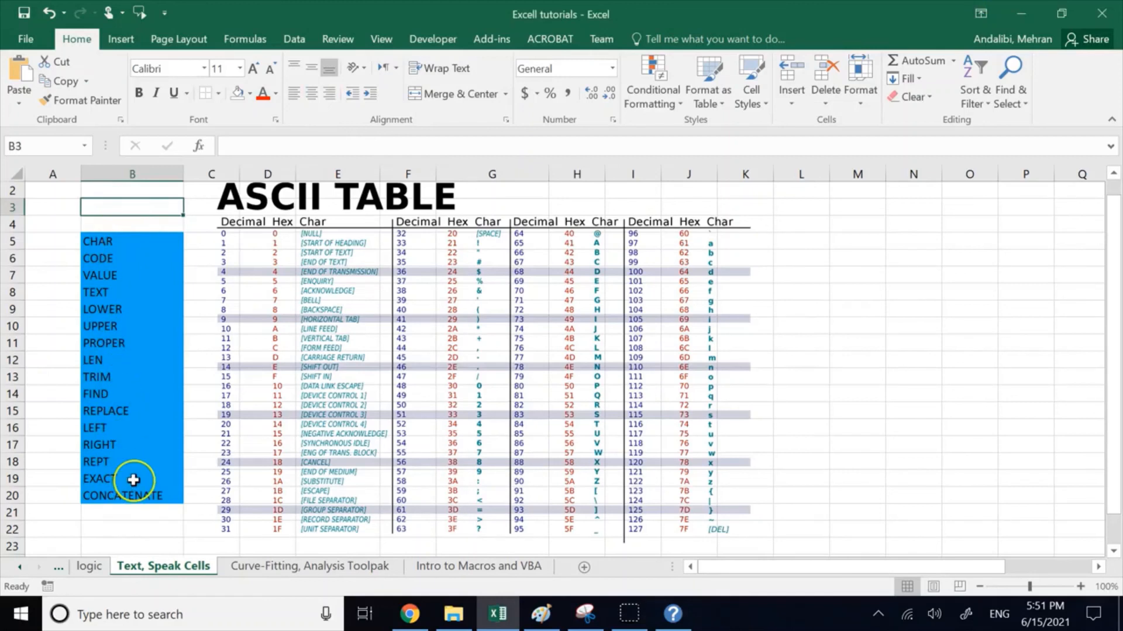
Step: Open the Quick Access Toolbar customization options and list All Commands down to the Speak Cells entries
left_click(164, 12)
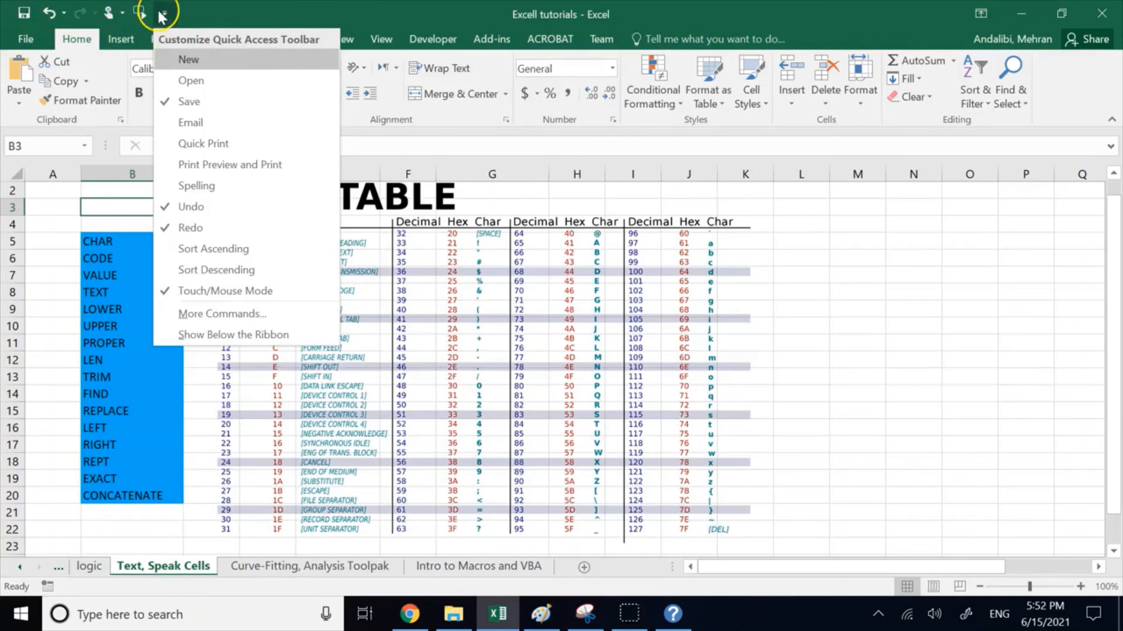
left_click(220, 314)
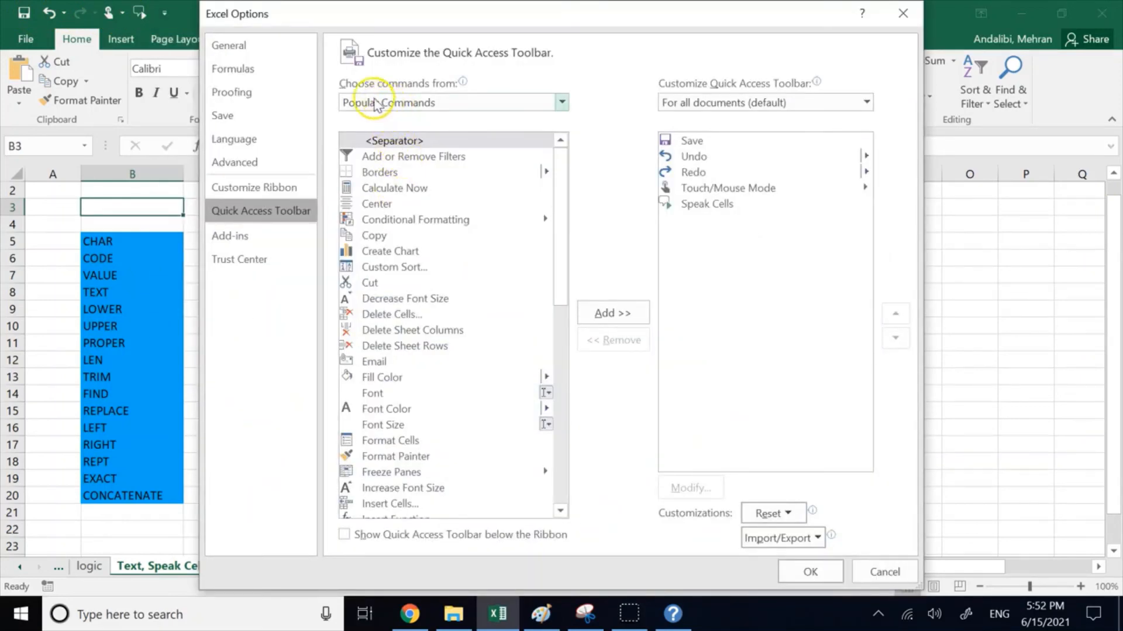
left_click(426, 103)
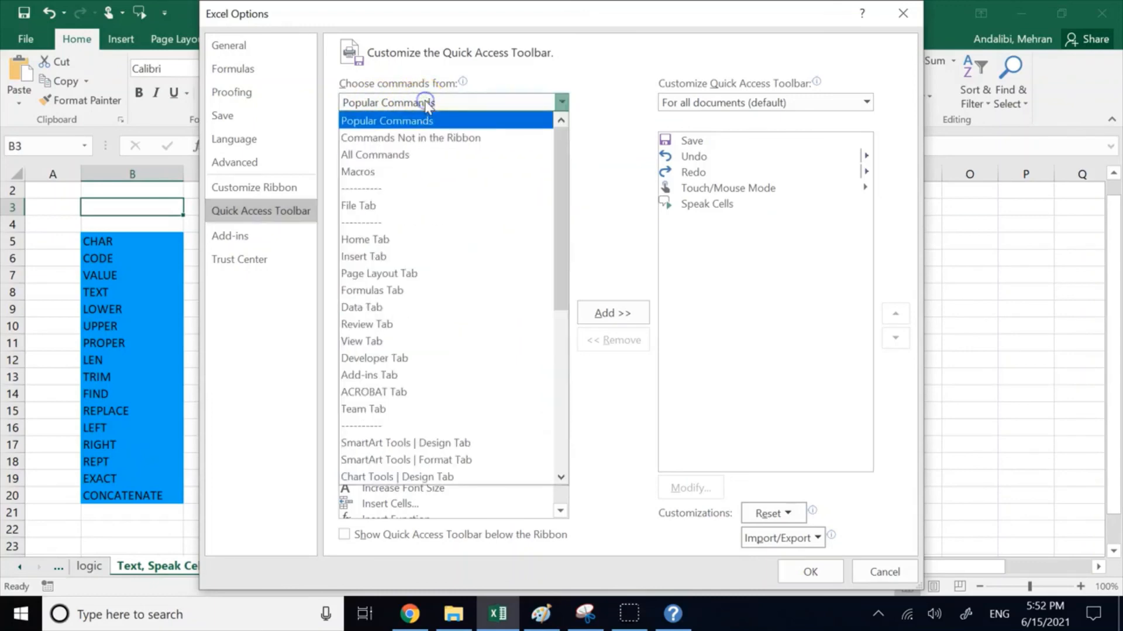
left_click(402, 154)
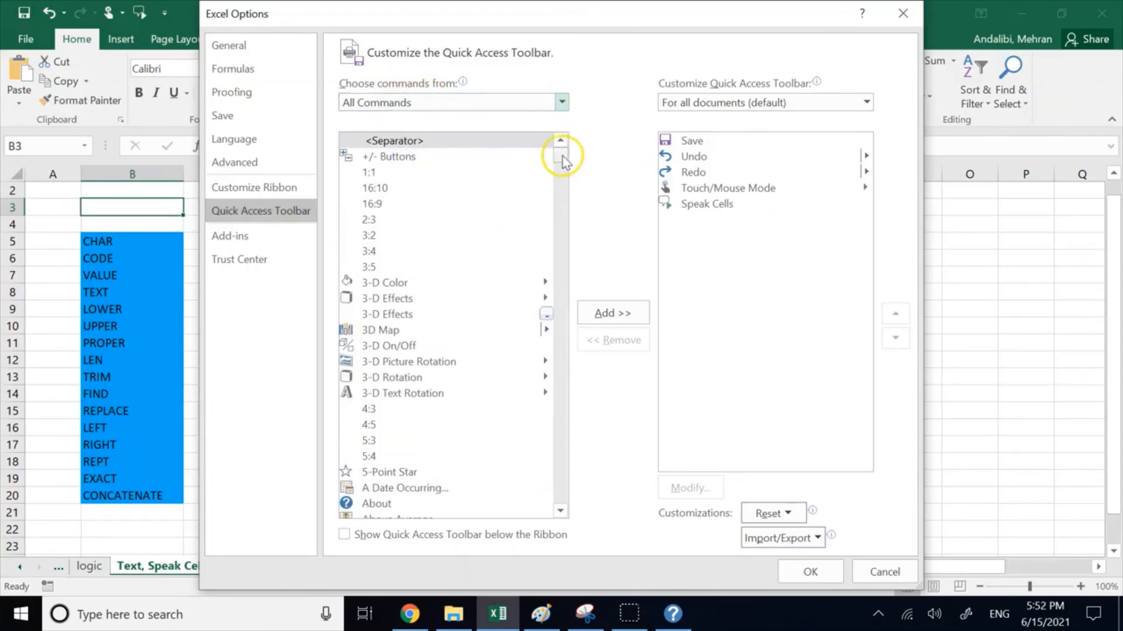
left_click_drag(563, 155, 562, 448)
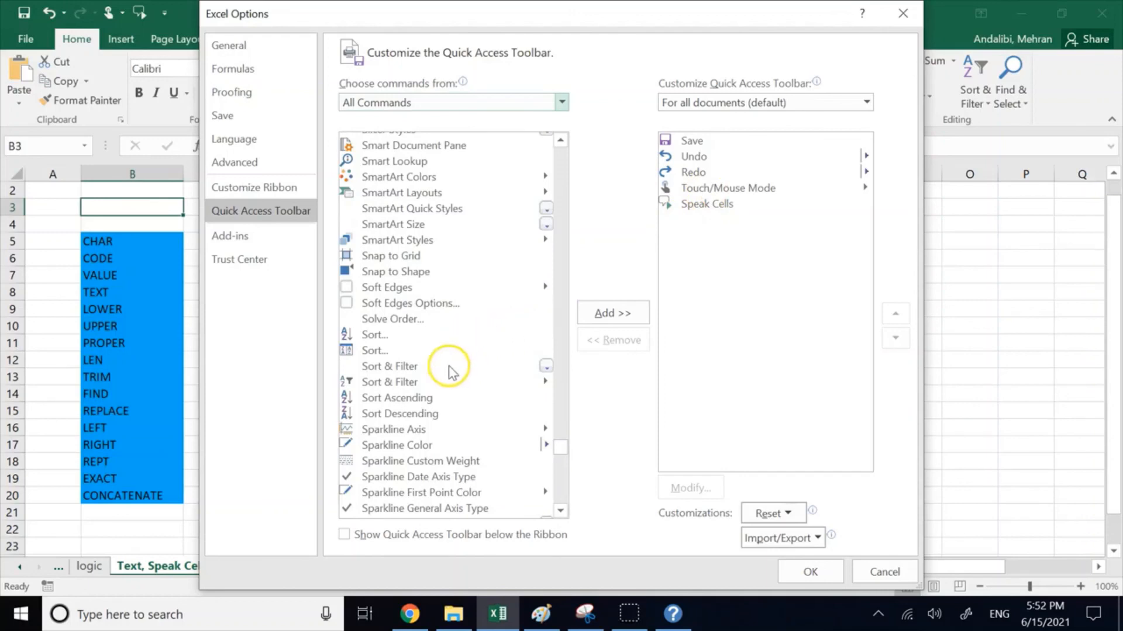
scroll(426, 378, "down", 10)
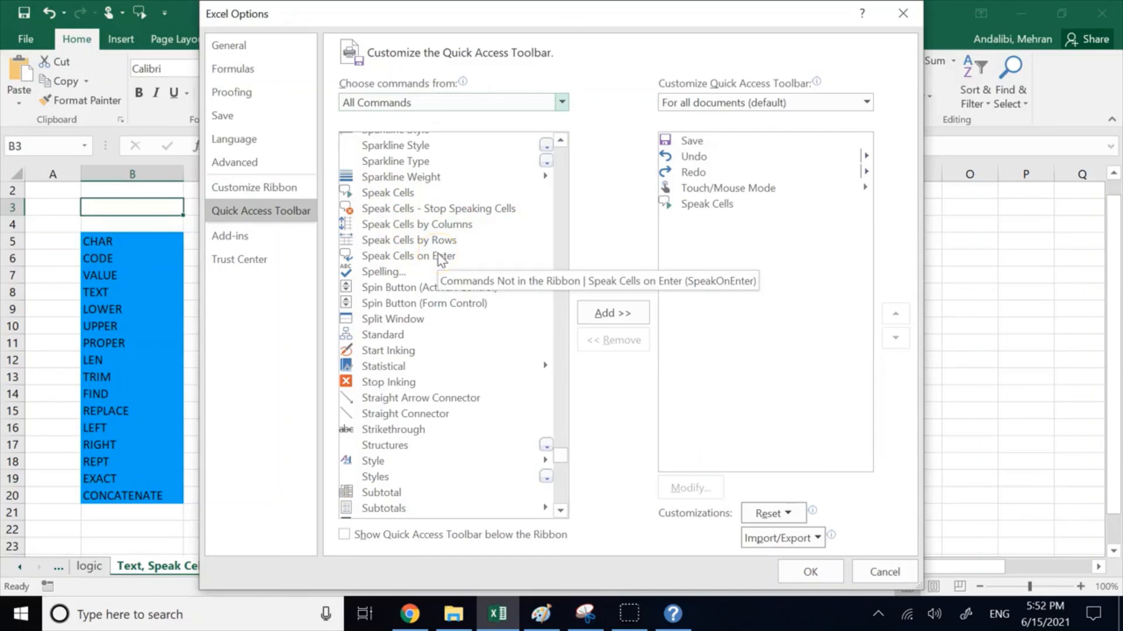
Step: Try to add the Speak Cells command to the Quick Access Toolbar
left_click(367, 194)
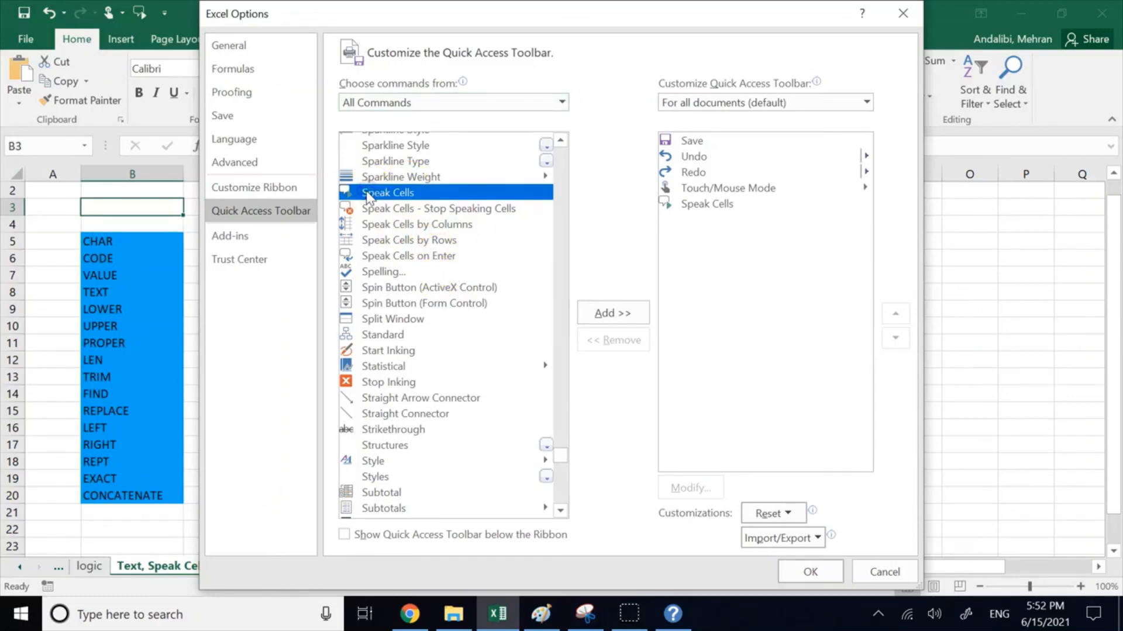
left_click(615, 323)
left_click(573, 353)
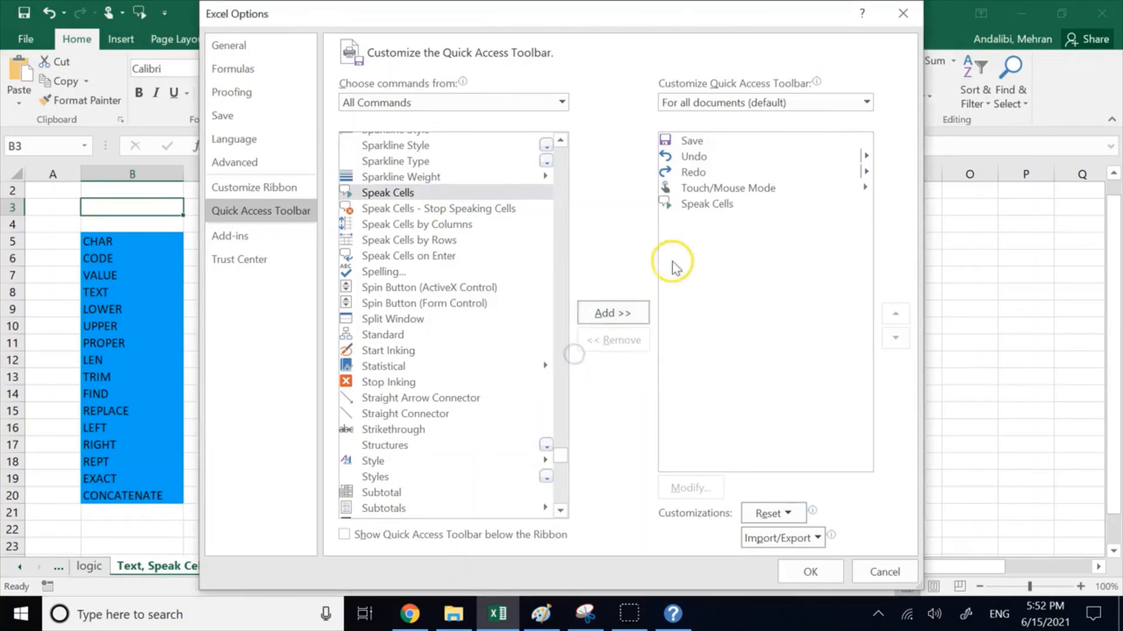
Step: Remove Speak Cells from the Quick Access Toolbar commands, add it again and apply the customization
left_click(702, 206)
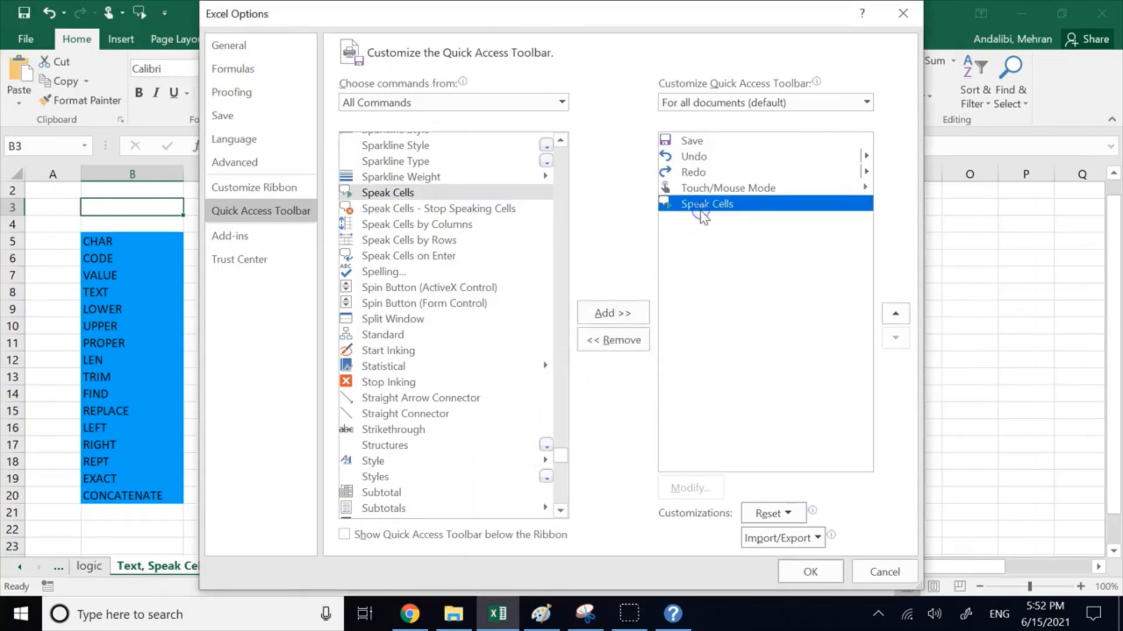
left_click(610, 345)
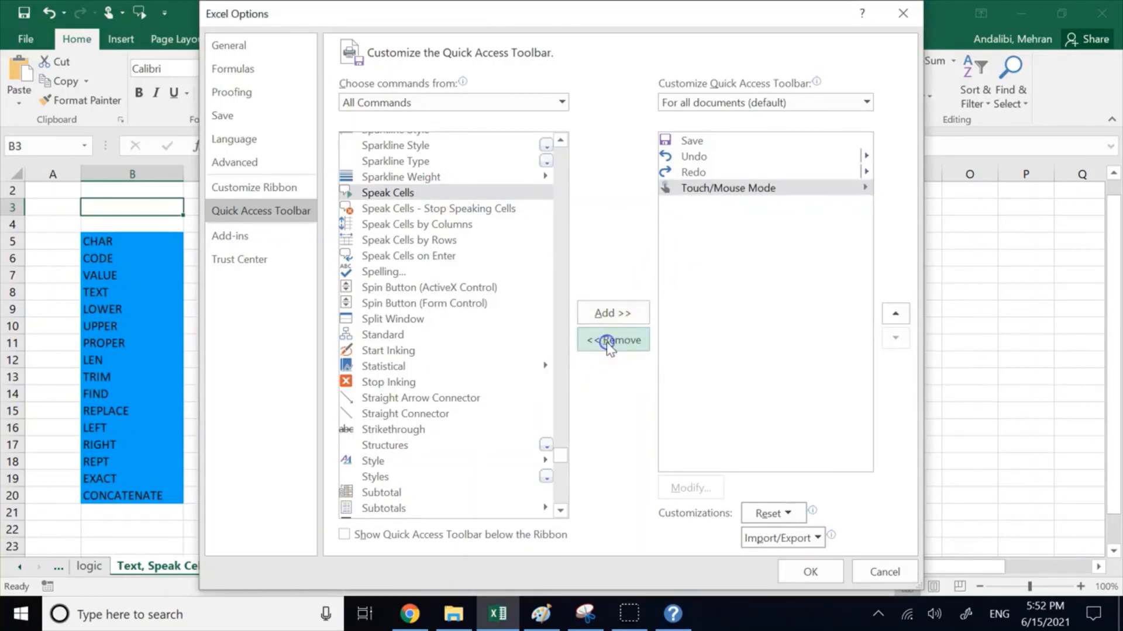
left_click(389, 194)
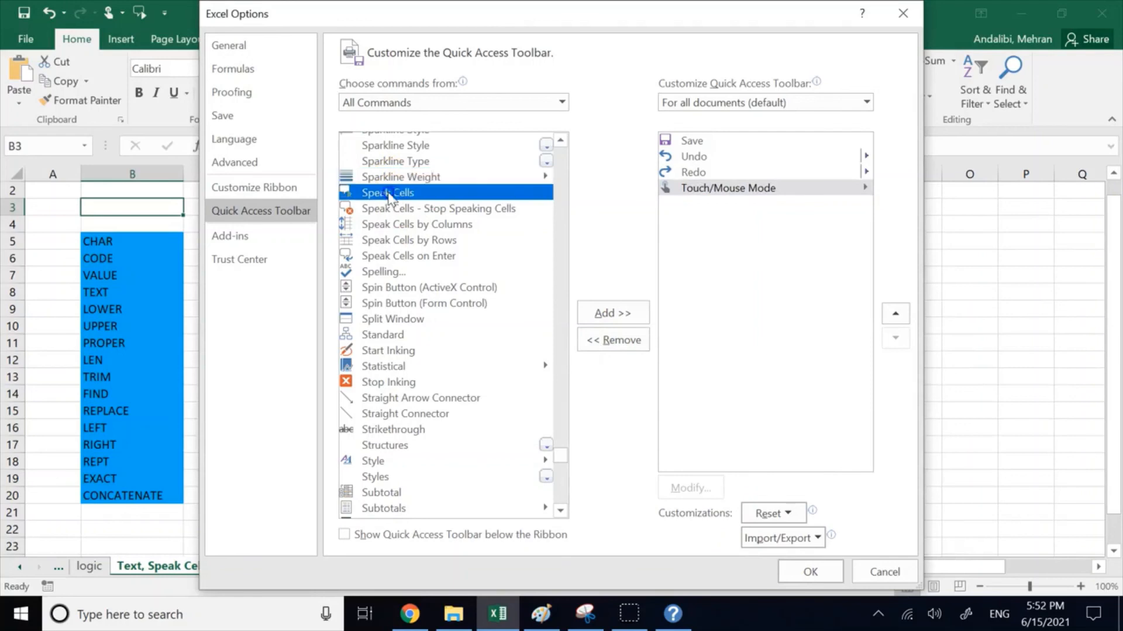
left_click(605, 315)
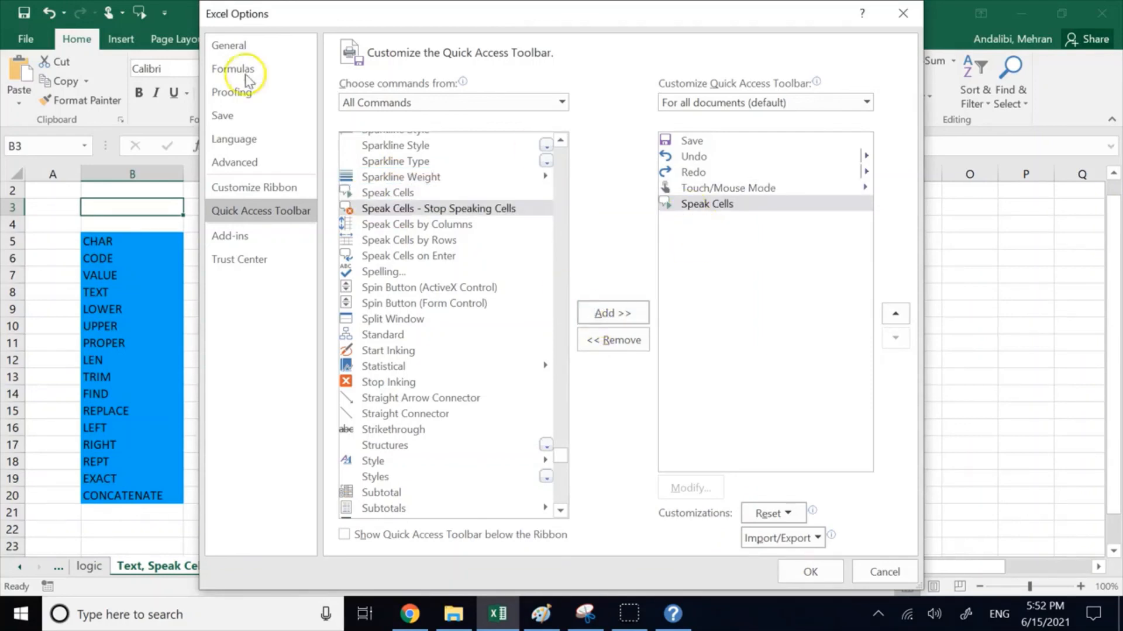
left_click(807, 571)
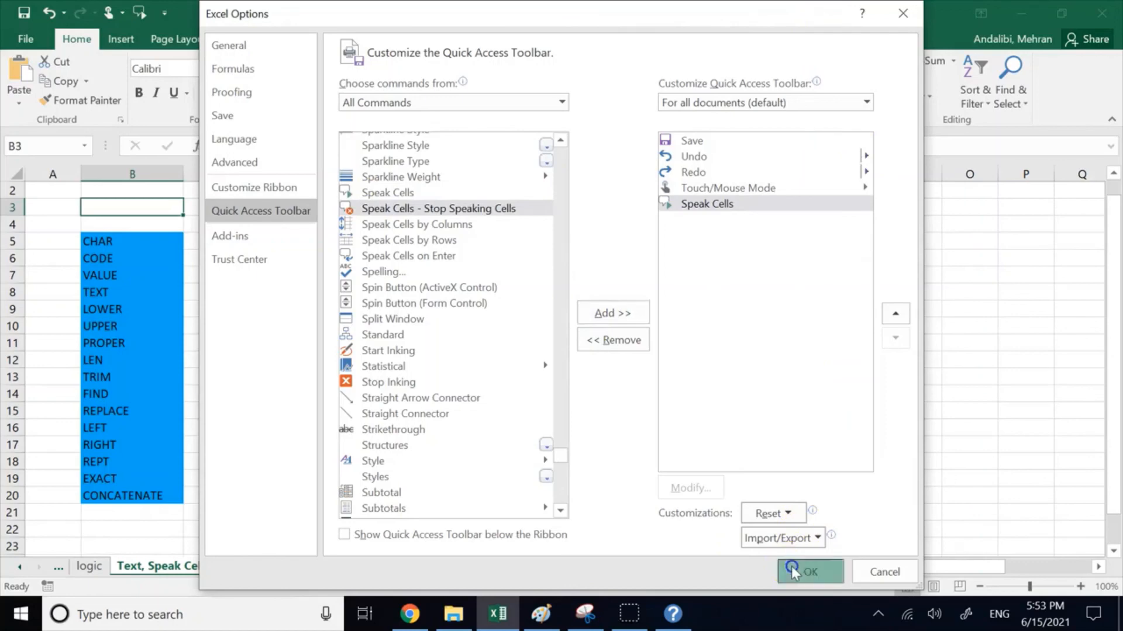
Step: Have the function names in B5:B20 read aloud with Speak Cells
left_click(909, 392)
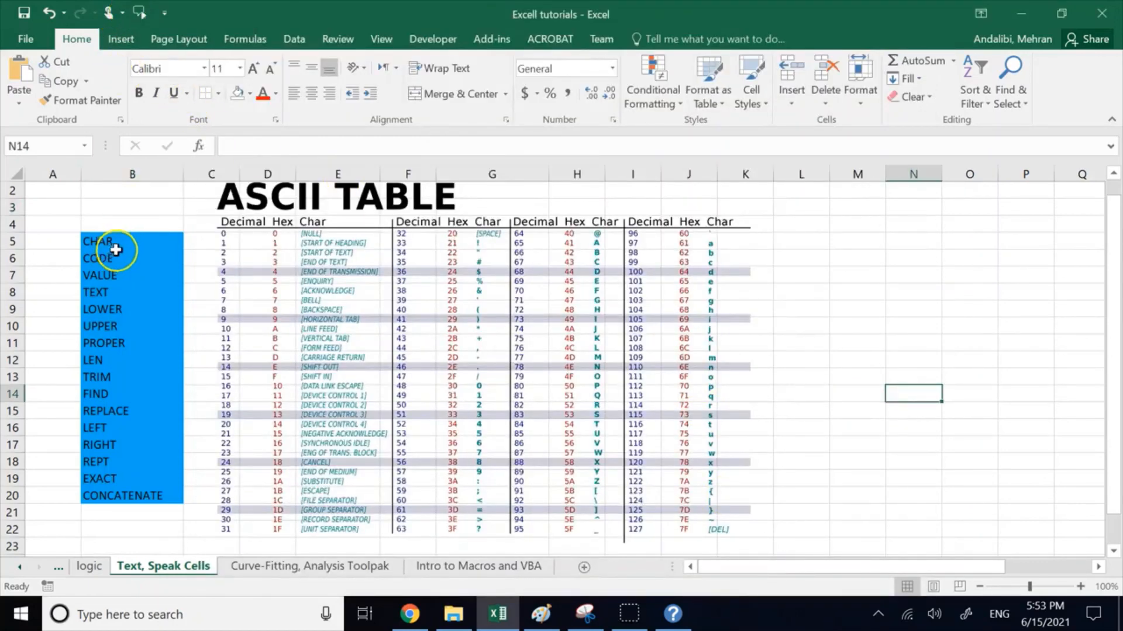
left_click_drag(124, 240, 136, 494)
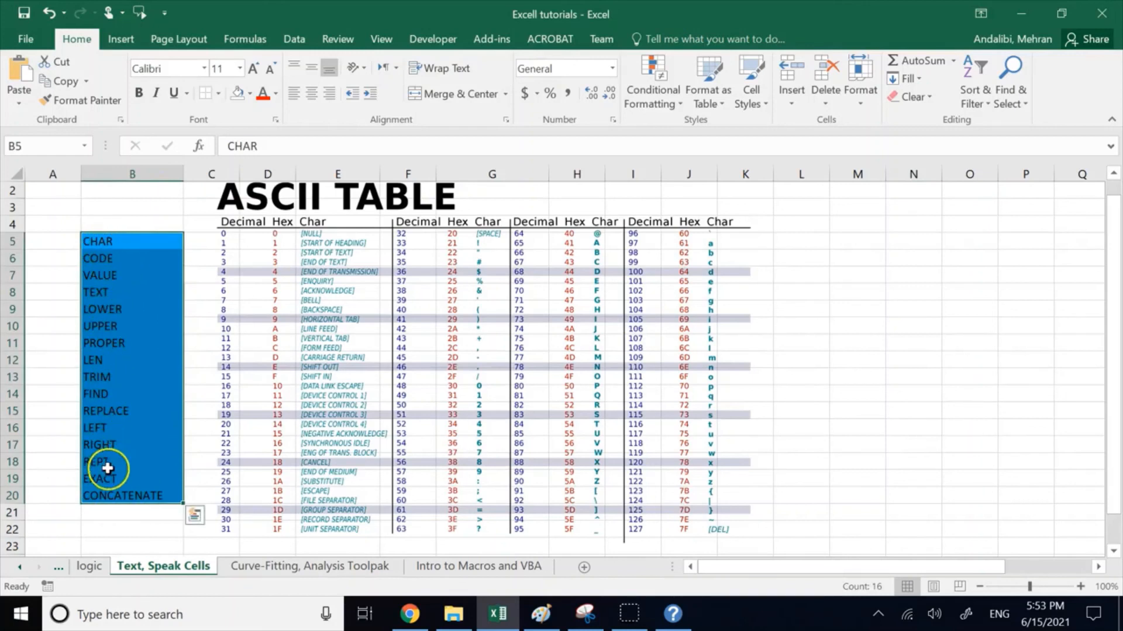
left_click(138, 21)
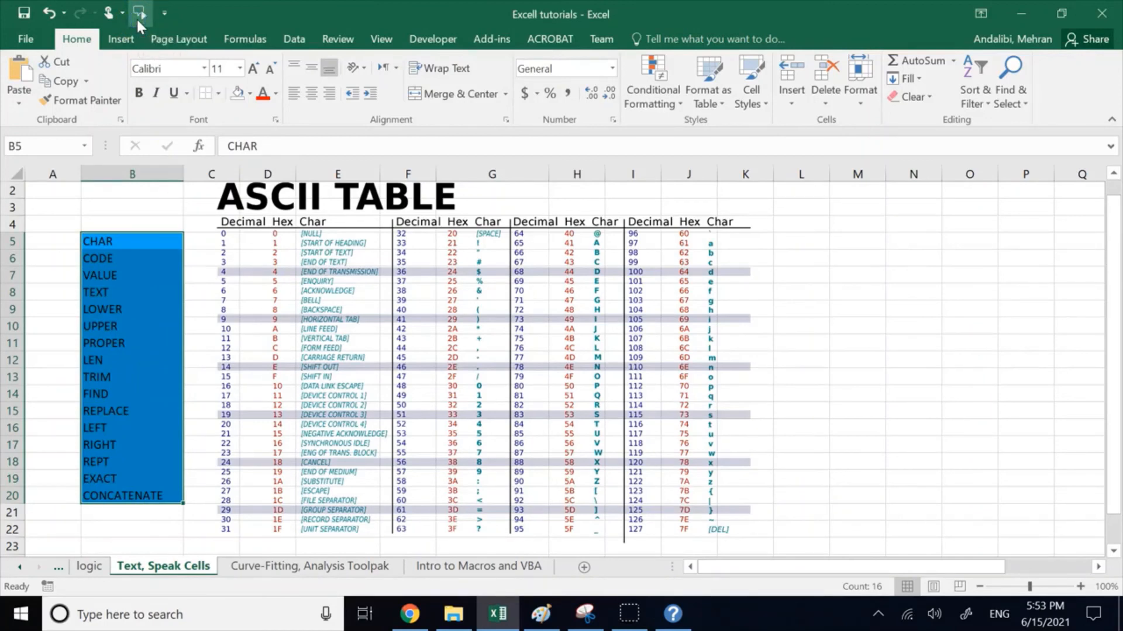